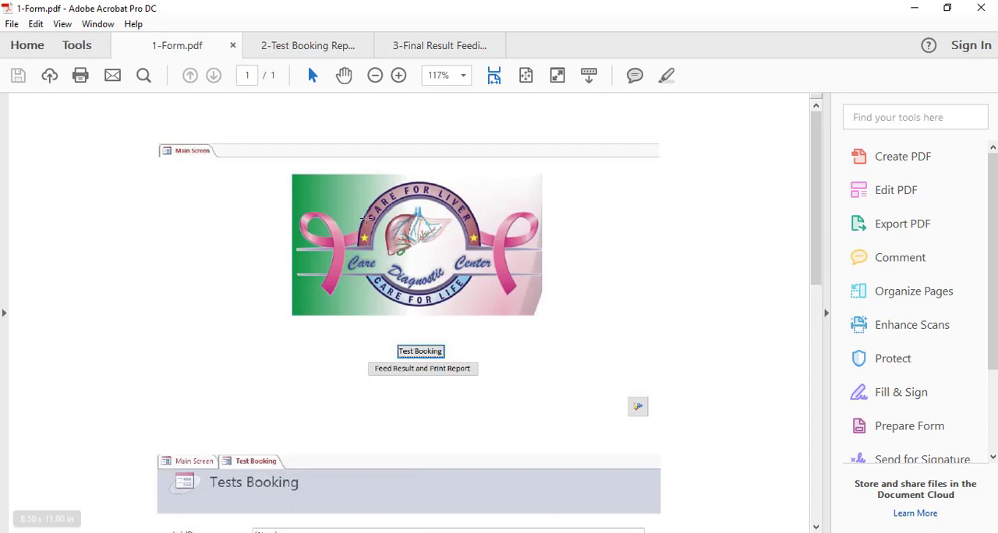
Review the form, test booking report and final result feeding report PDFs, and minimize Acrobat
{"action": "scroll", "coordinate": [379, 215], "scroll_direction": "down", "scroll_amount": 7}
{"action": "scroll", "coordinate": [383, 218], "scroll_direction": "up", "scroll_amount": 5}
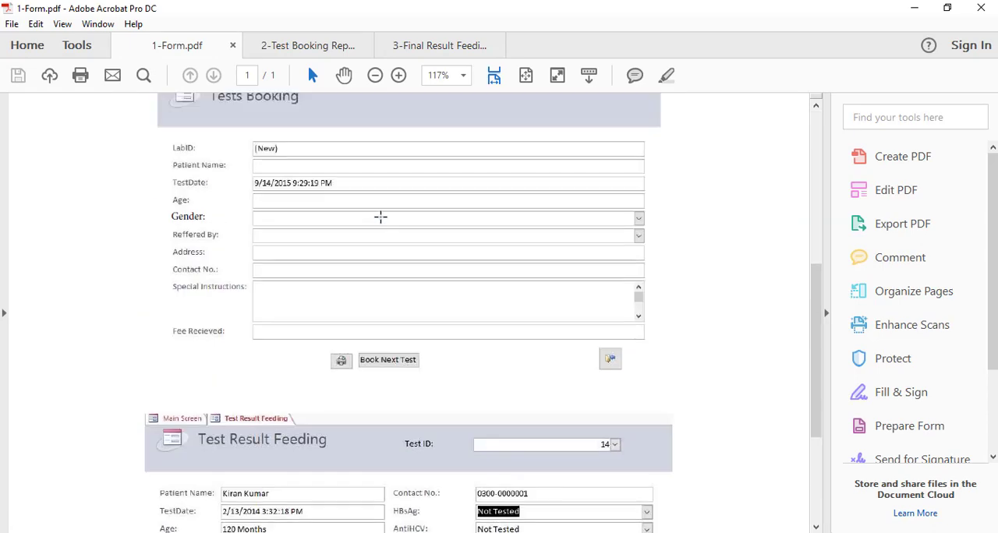
{"action": "left_click", "coordinate": [274, 48]}
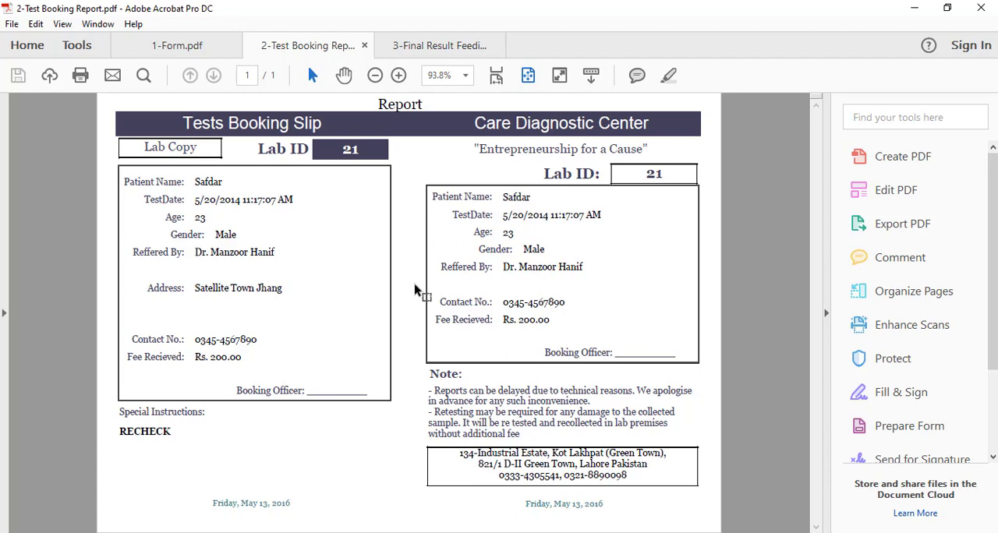
{"action": "left_click", "coordinate": [431, 57]}
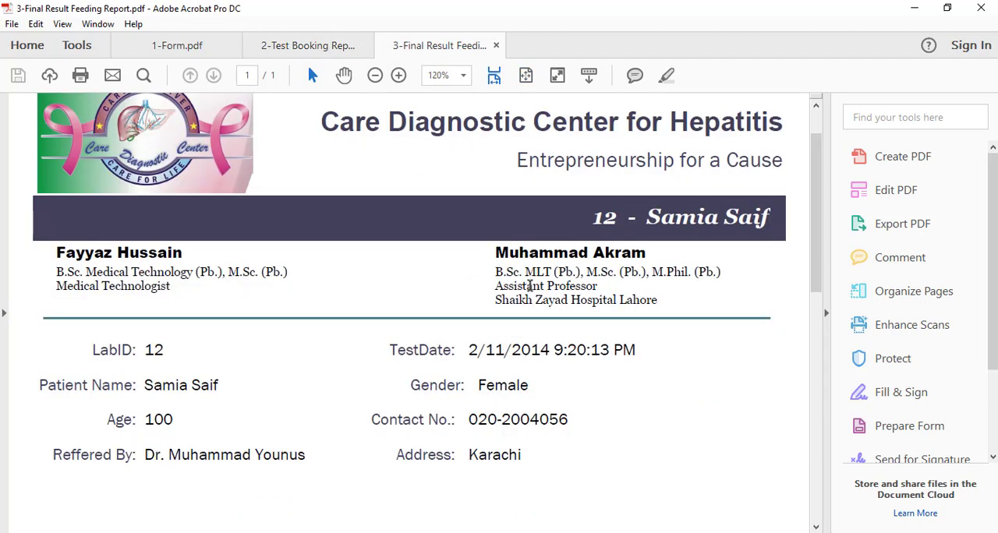
{"action": "left_click", "coordinate": [913, 8]}
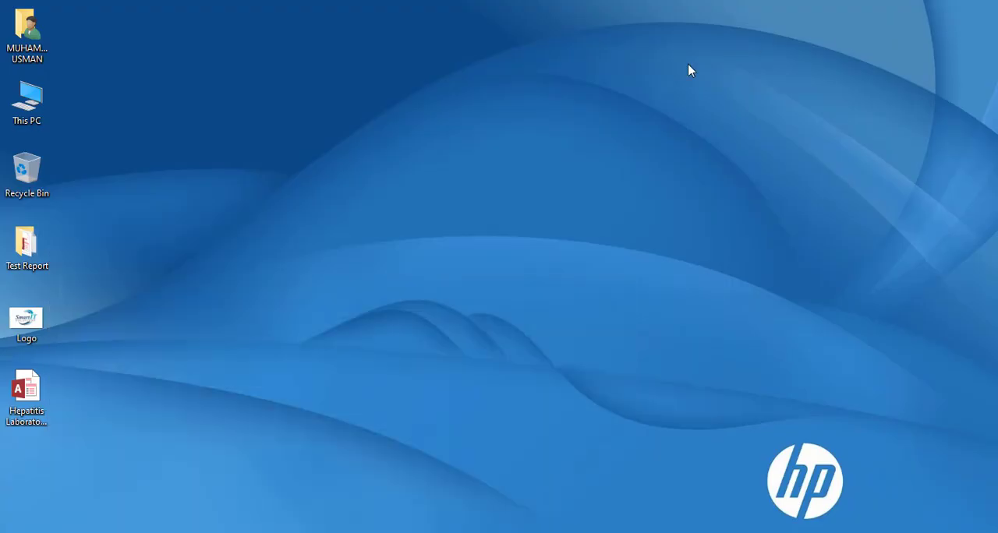
Open the Hepatitis Laboratory Database in Access, view its Booking Slip report and close the report
{"action": "double_click", "coordinate": [46, 406]}
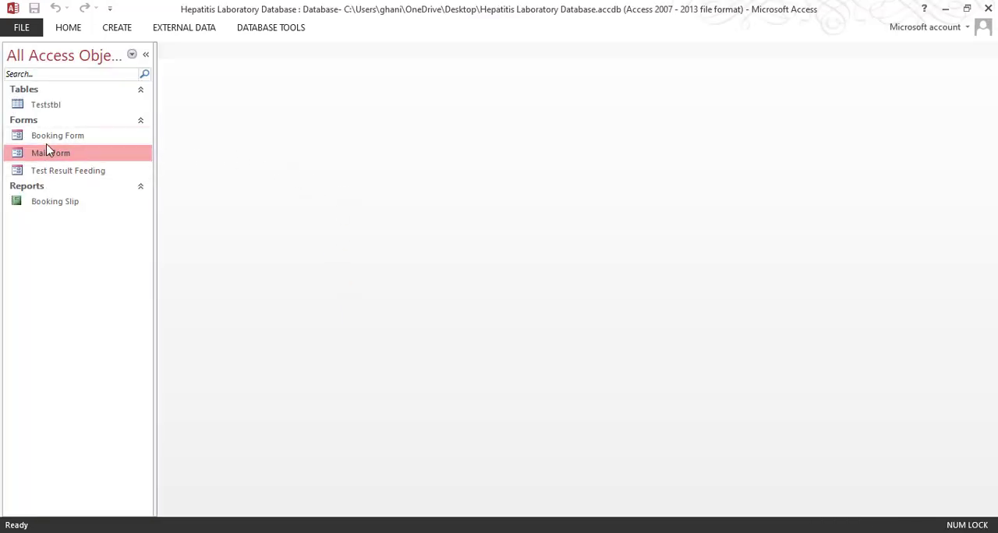
{"action": "left_click", "coordinate": [78, 203]}
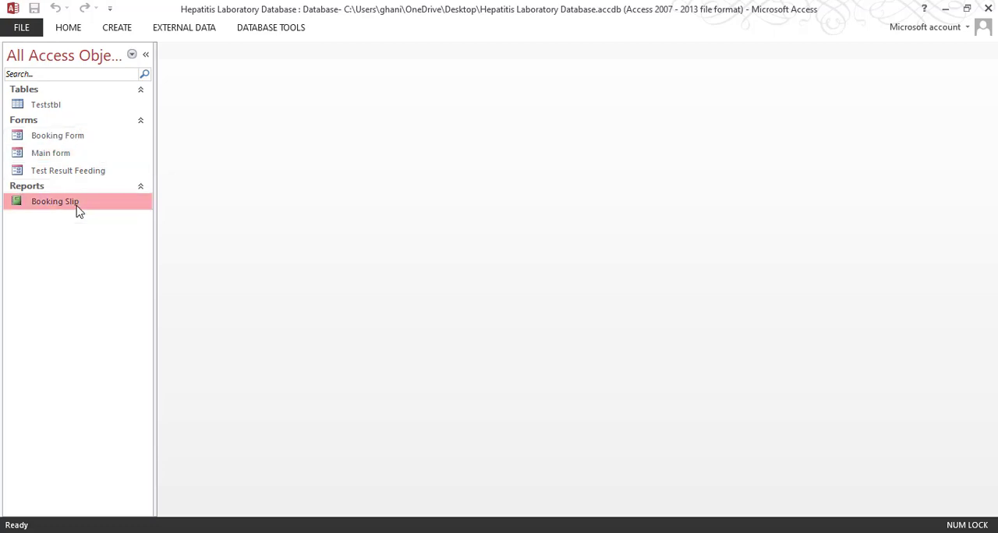
{"action": "double_click", "coordinate": [84, 205]}
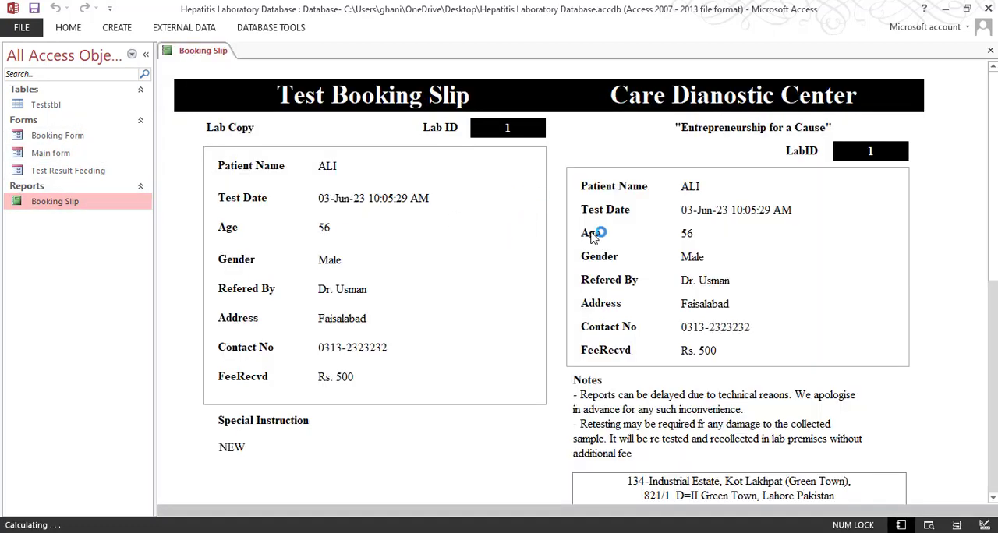
{"action": "left_click", "coordinate": [990, 50]}
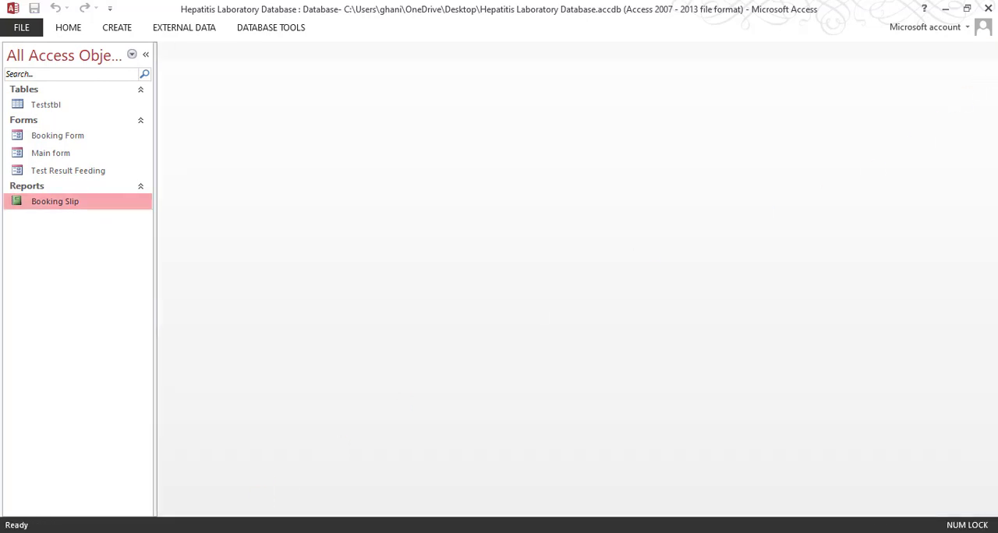
Switch to the final result feeding report PDF in Acrobat and examine its header, patient details, test results, comment and footer
{"action": "mouse_move", "coordinate": [265, 506]}
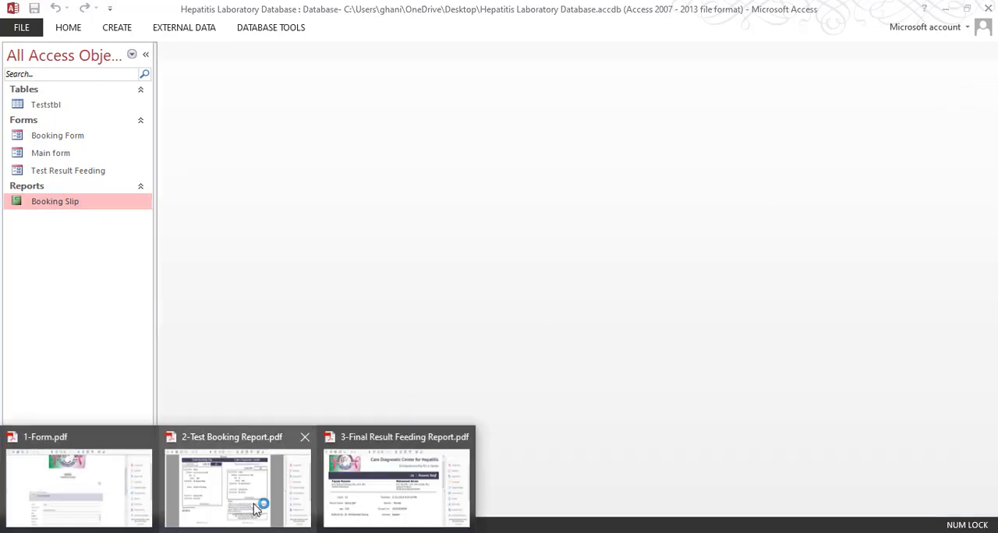
{"action": "left_click", "coordinate": [351, 494]}
{"action": "scroll", "coordinate": [346, 333], "scroll_direction": "down", "scroll_amount": 3}
{"action": "scroll", "coordinate": [346, 333], "scroll_direction": "down", "scroll_amount": 3}
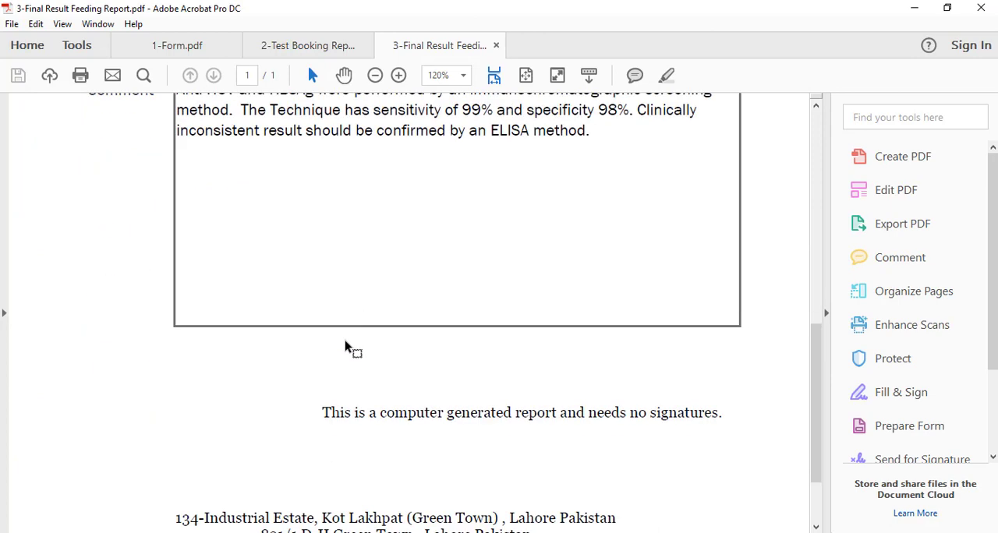
{"action": "scroll", "coordinate": [346, 346], "scroll_direction": "up", "scroll_amount": 4}
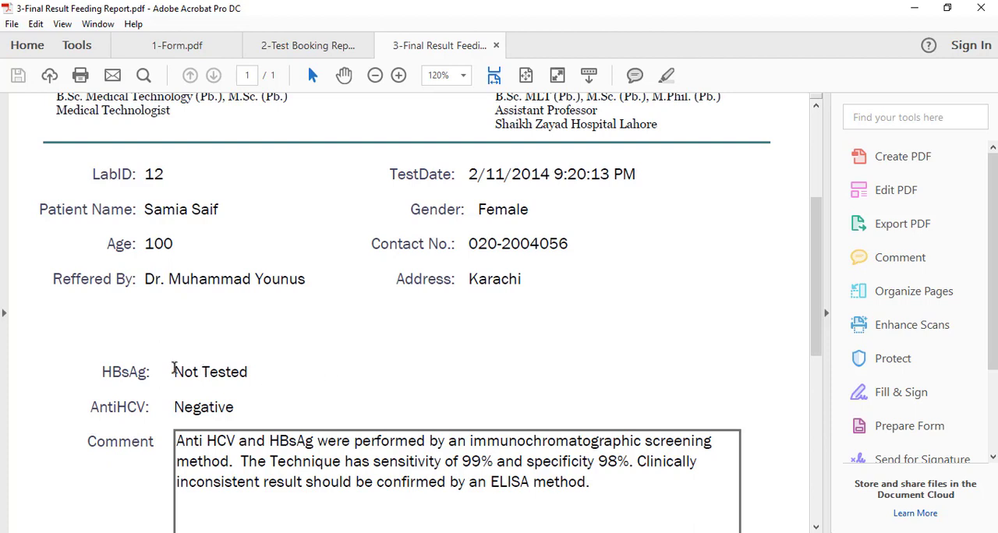
{"action": "left_click_drag", "start_coordinate": [174, 369], "coordinate": [232, 408]}
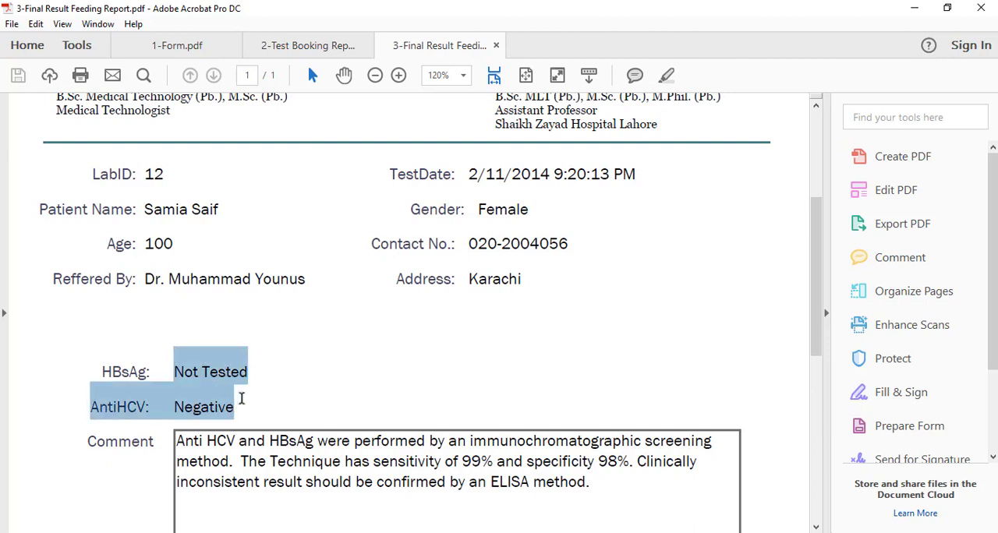
{"action": "scroll", "coordinate": [280, 222], "scroll_direction": "up", "scroll_amount": 3}
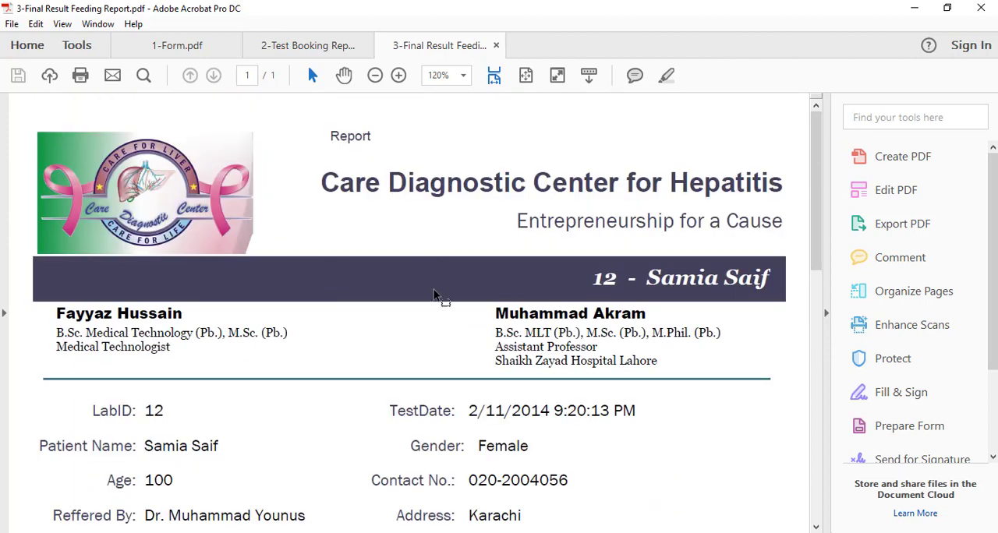
{"action": "scroll", "coordinate": [412, 352], "scroll_direction": "down", "scroll_amount": 9}
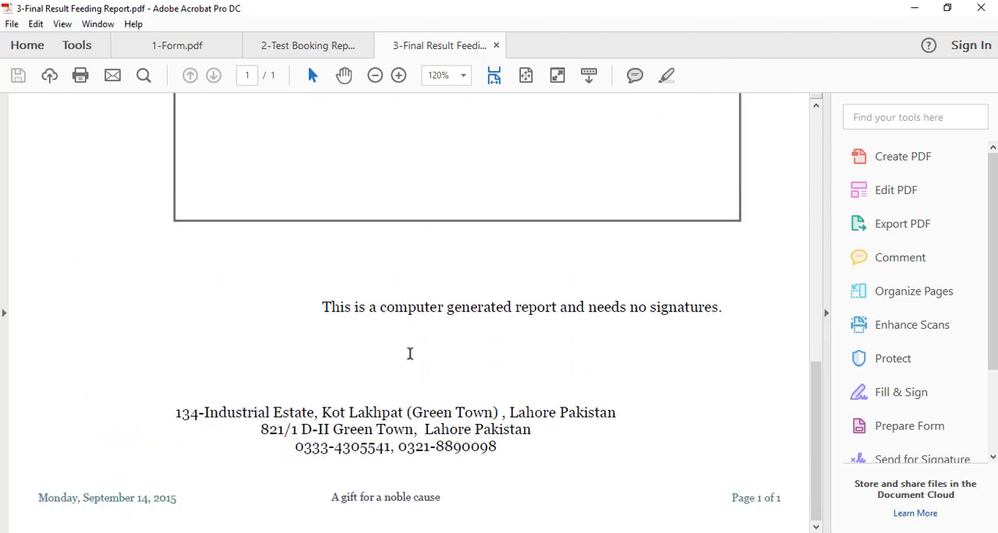
{"action": "left_click", "coordinate": [913, 8]}
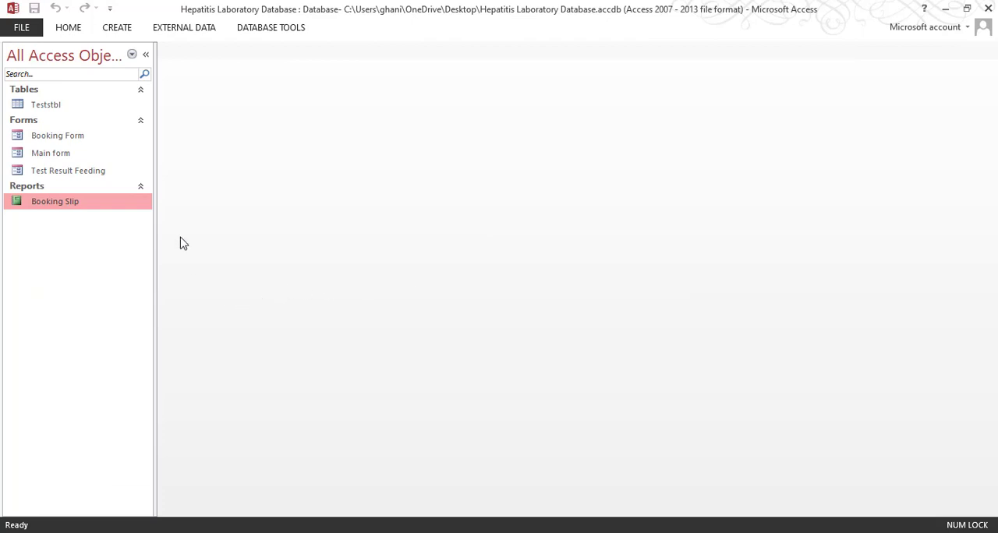
Start the Report Wizard on the Teststbl table in Access and check the fields it needs in the final result feeding report PDF
{"action": "left_click", "coordinate": [123, 33]}
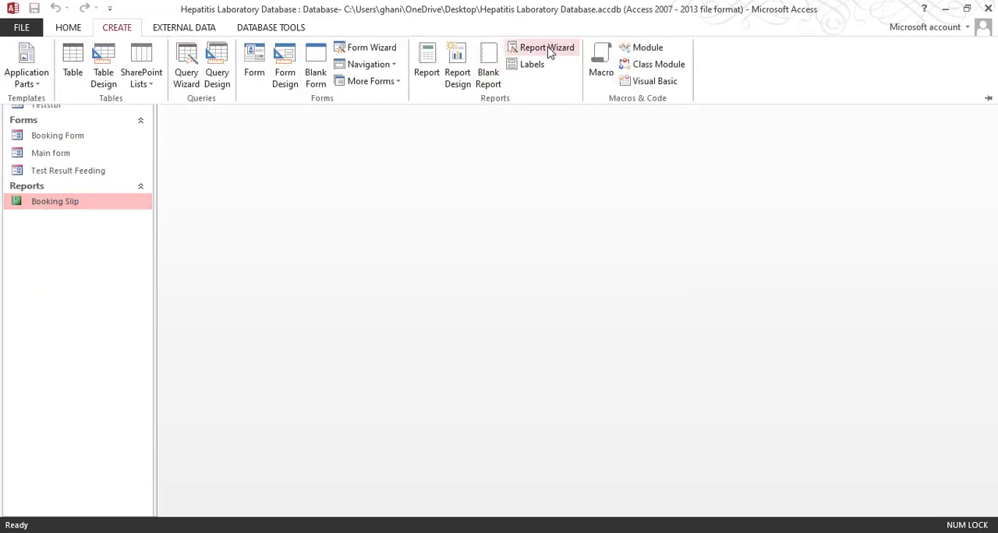
{"action": "left_click", "coordinate": [548, 48]}
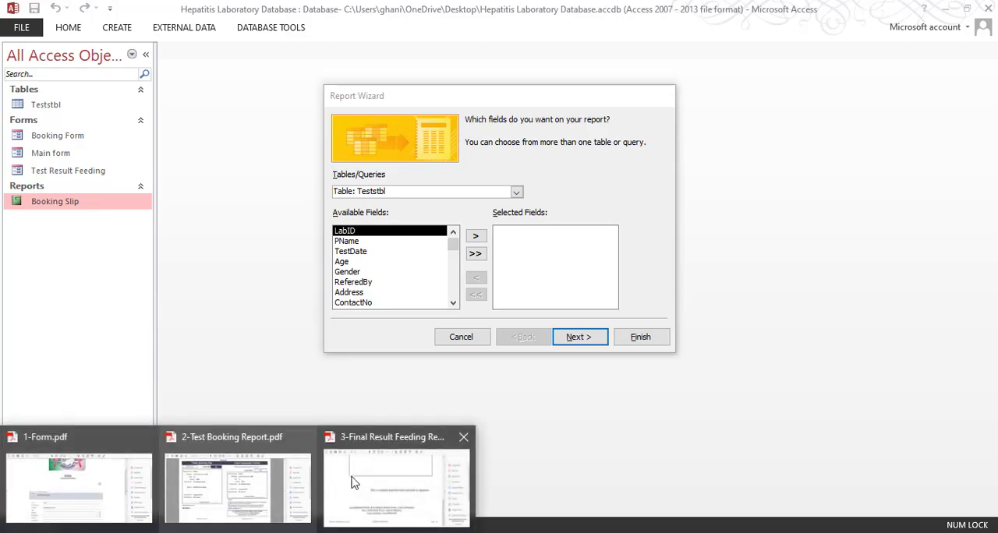
{"action": "left_click", "coordinate": [375, 477]}
{"action": "scroll", "coordinate": [356, 220], "scroll_direction": "up", "scroll_amount": 5}
{"action": "scroll", "coordinate": [356, 221], "scroll_direction": "up", "scroll_amount": 5}
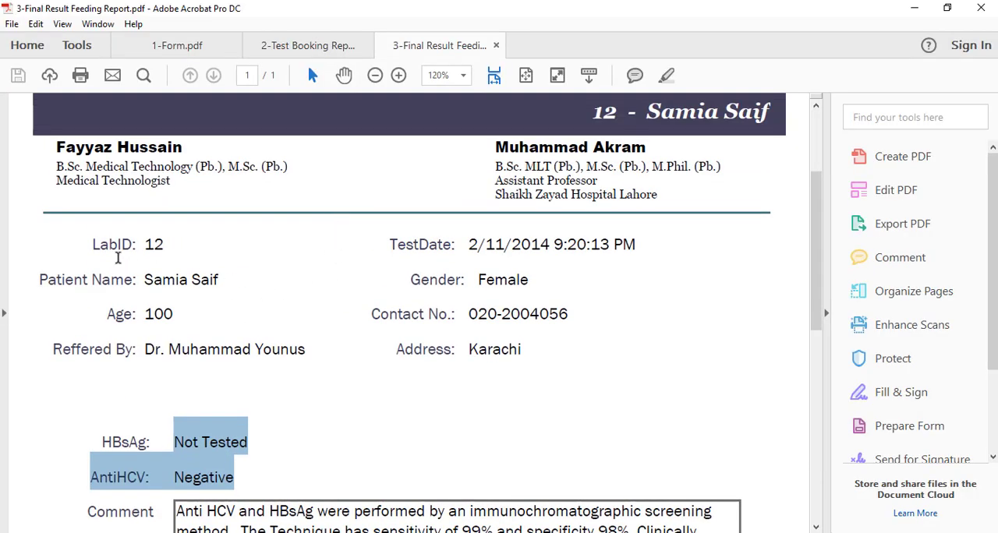
{"action": "left_click", "coordinate": [118, 258]}
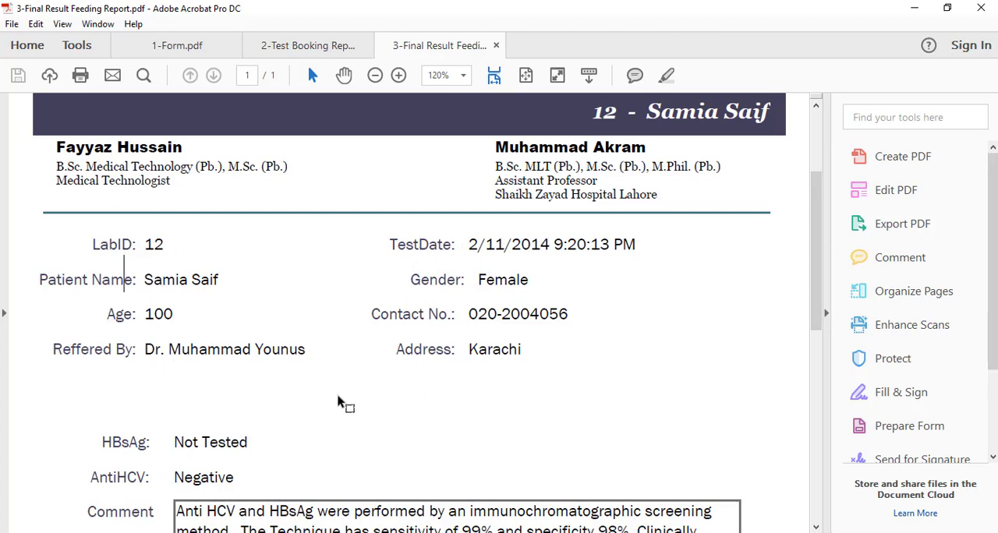
{"action": "scroll", "coordinate": [335, 405], "scroll_direction": "down", "scroll_amount": 3}
{"action": "scroll", "coordinate": [323, 414], "scroll_direction": "down", "scroll_amount": 6}
{"action": "scroll", "coordinate": [332, 403], "scroll_direction": "up", "scroll_amount": 14}
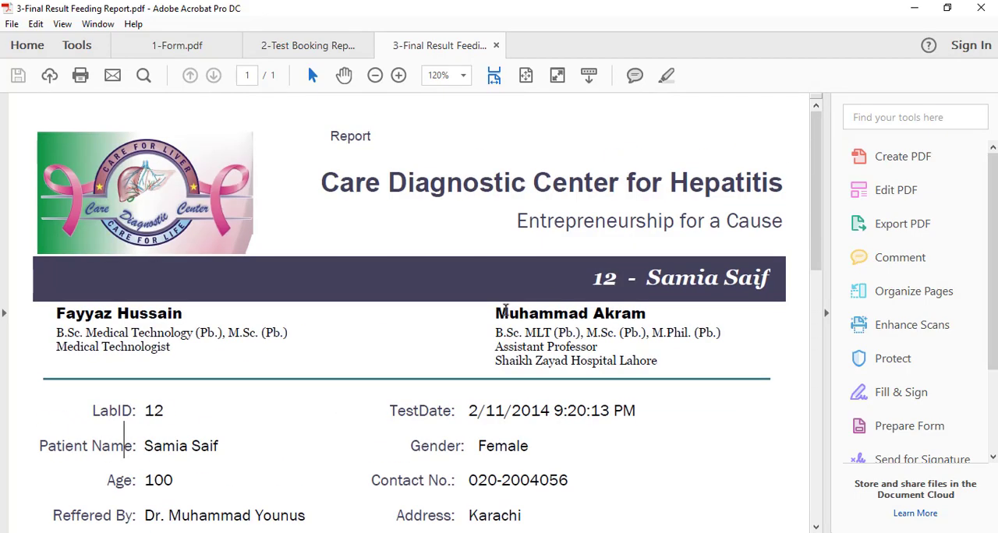
{"action": "left_click", "coordinate": [914, 8]}
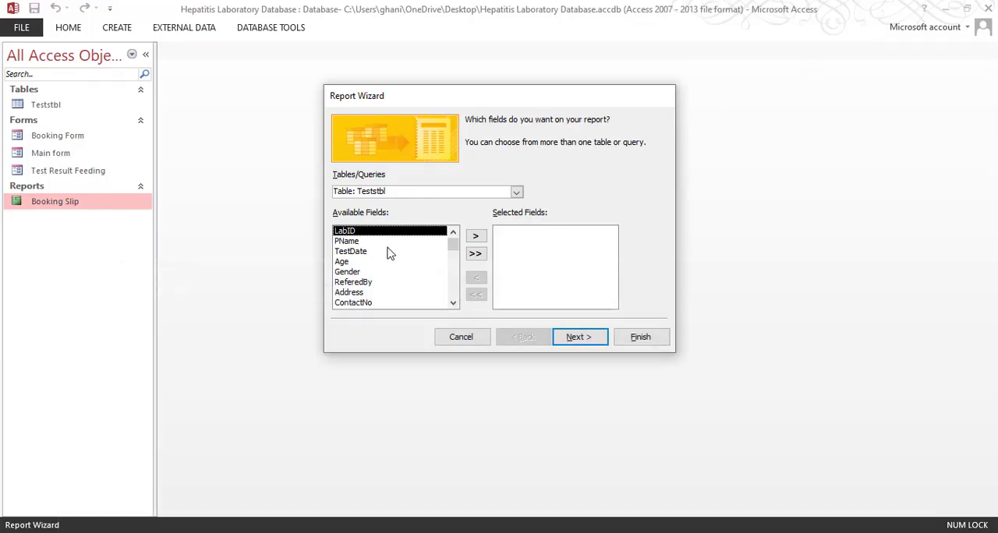
Add the LabID, PName, Age, ReferedBy and TestDate fields to the new report, in that order
{"action": "left_click", "coordinate": [476, 236]}
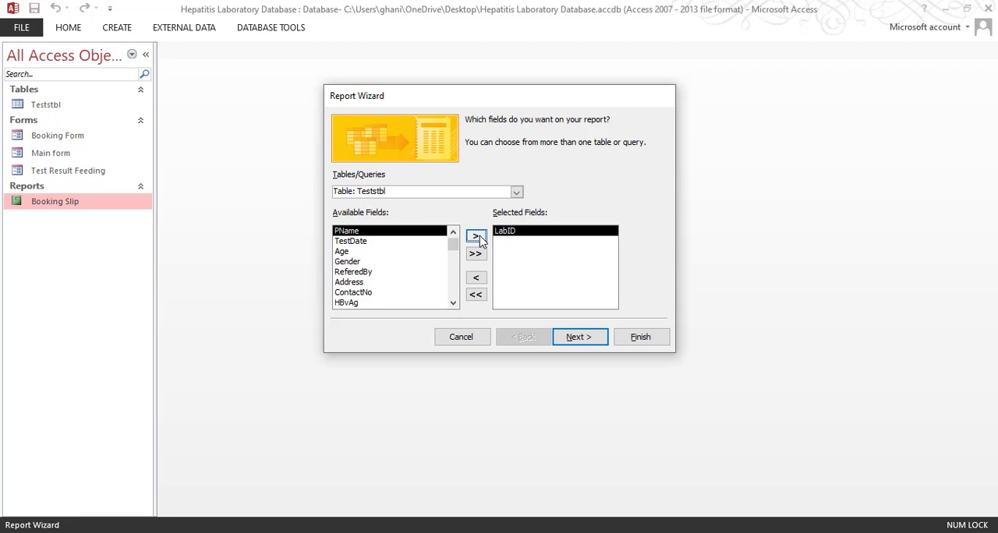
{"action": "left_click", "coordinate": [478, 237]}
{"action": "left_click", "coordinate": [418, 243]}
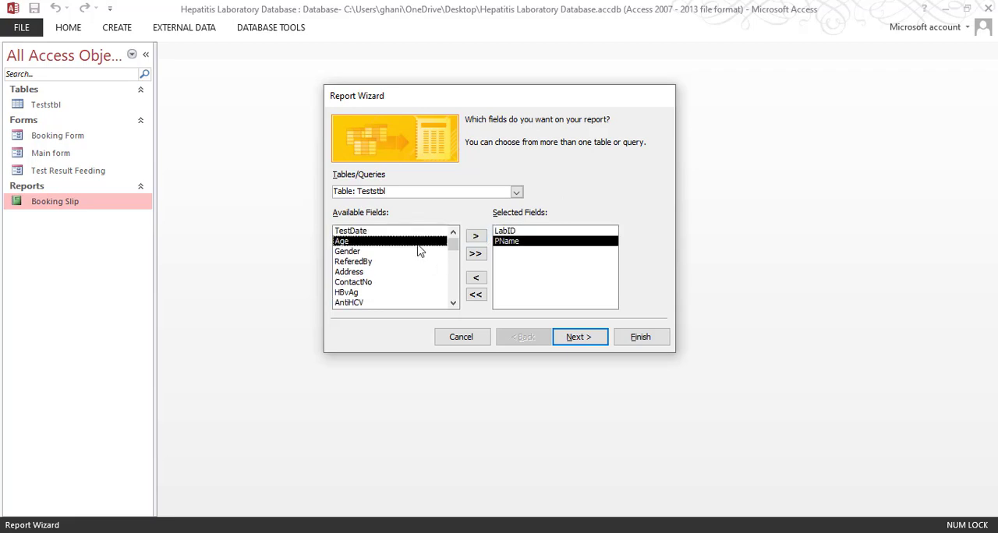
{"action": "left_click", "coordinate": [475, 236]}
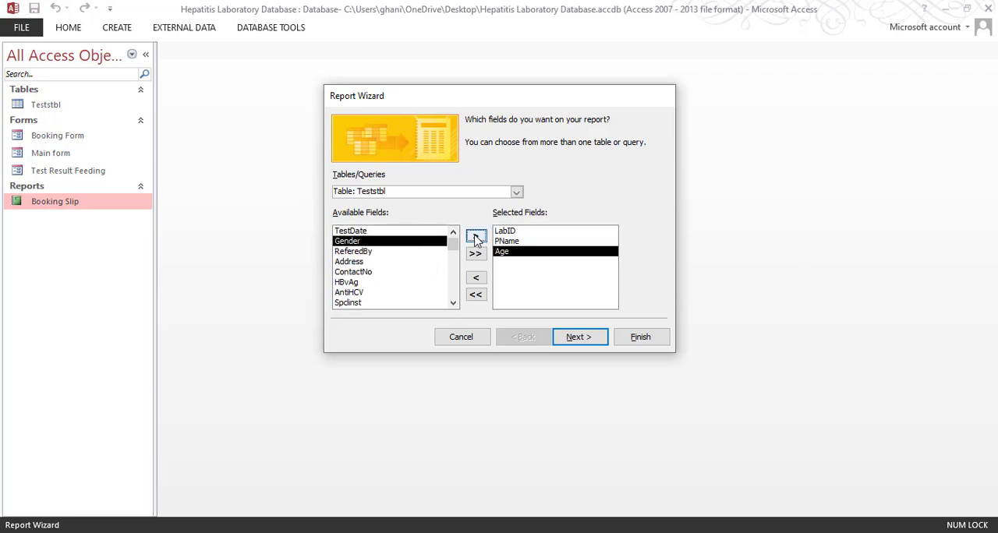
{"action": "left_click", "coordinate": [425, 251]}
{"action": "left_click", "coordinate": [476, 236]}
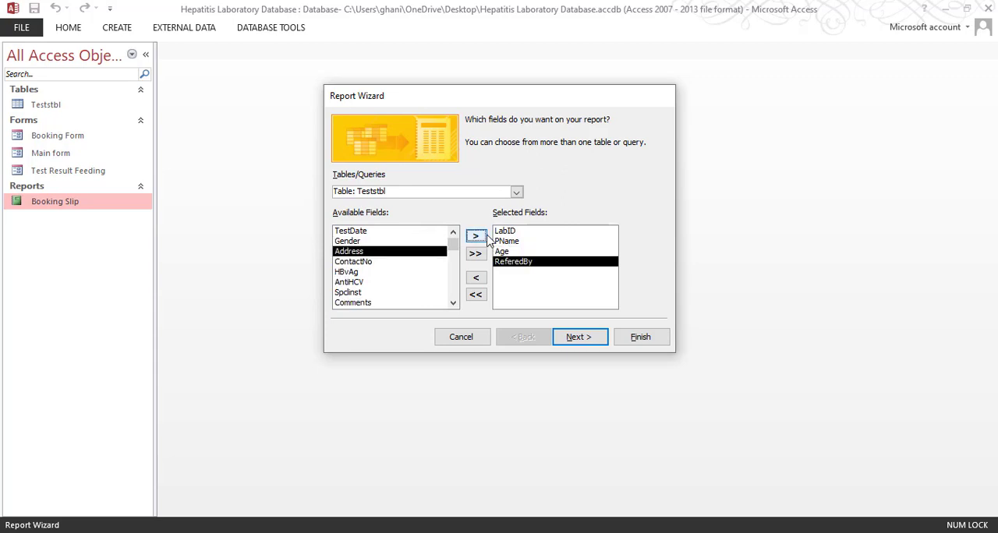
{"action": "left_click", "coordinate": [421, 231]}
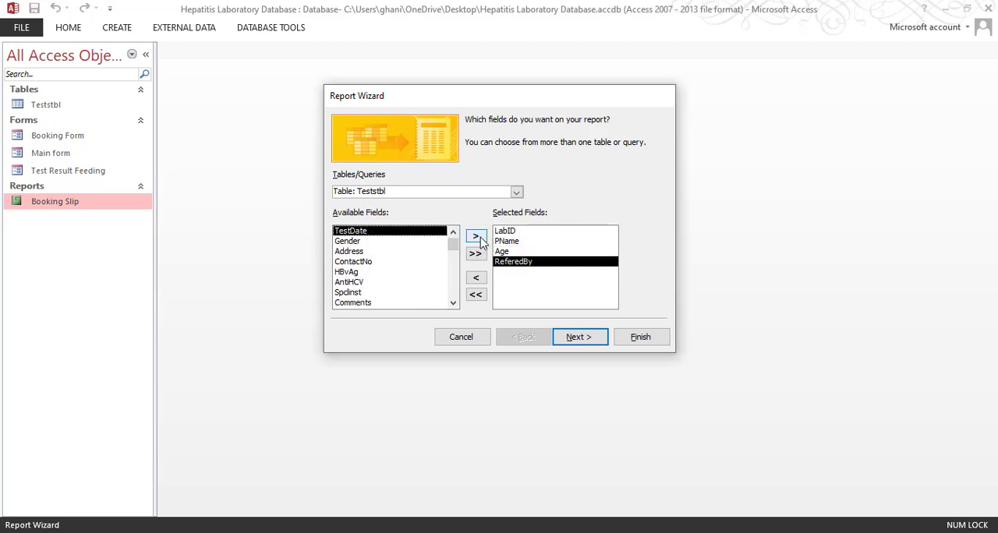
{"action": "left_click", "coordinate": [476, 236]}
Following the field order in the final result PDF, add Gender, ContactNo, Address, HBvAg and AntiHCV to the report's selected fields
{"action": "mouse_move", "coordinate": [192, 523]}
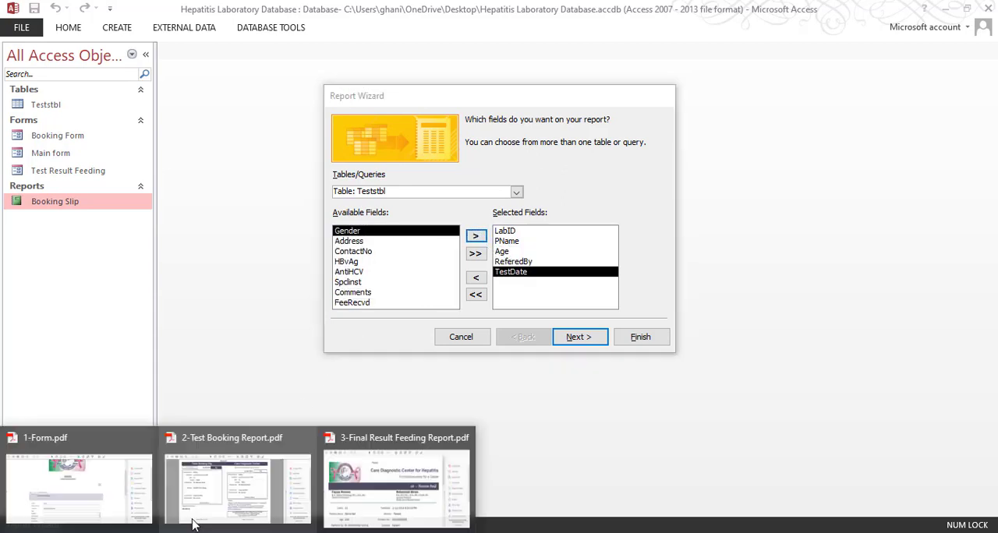
{"action": "left_click", "coordinate": [412, 489]}
{"action": "scroll", "coordinate": [282, 351], "scroll_direction": "down", "scroll_amount": 3}
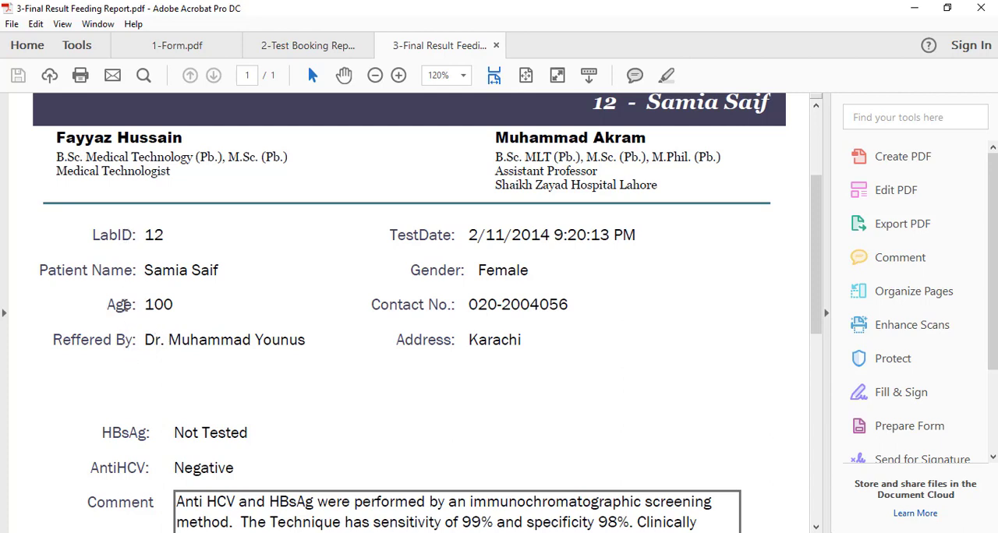
{"action": "left_click", "coordinate": [915, 8]}
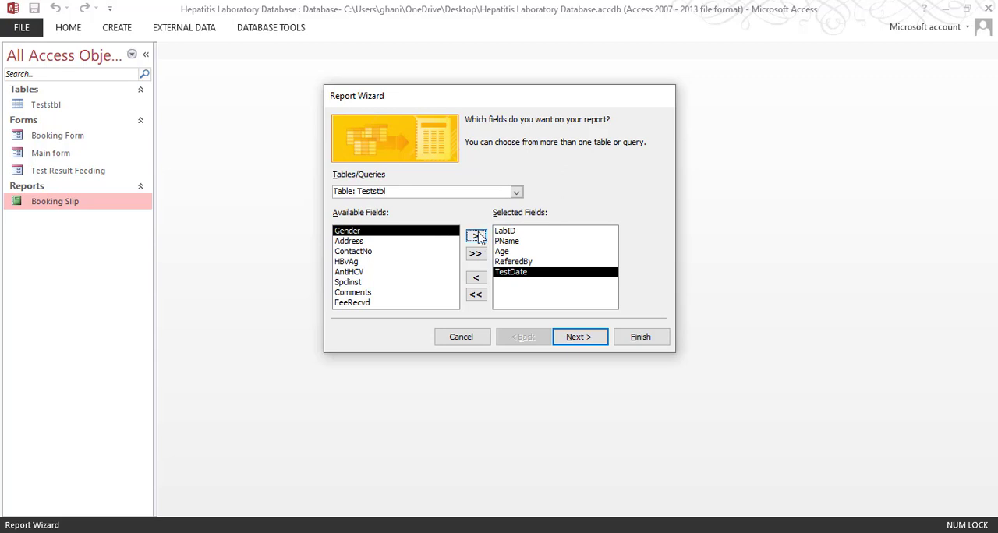
{"action": "left_click", "coordinate": [476, 235]}
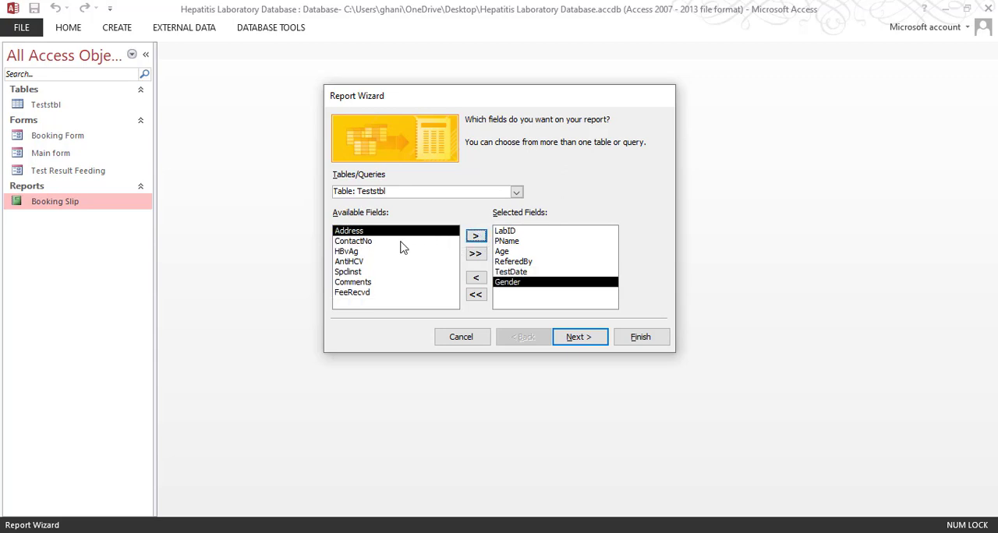
{"action": "left_click", "coordinate": [400, 241]}
{"action": "left_click", "coordinate": [475, 235]}
{"action": "left_click", "coordinate": [411, 232]}
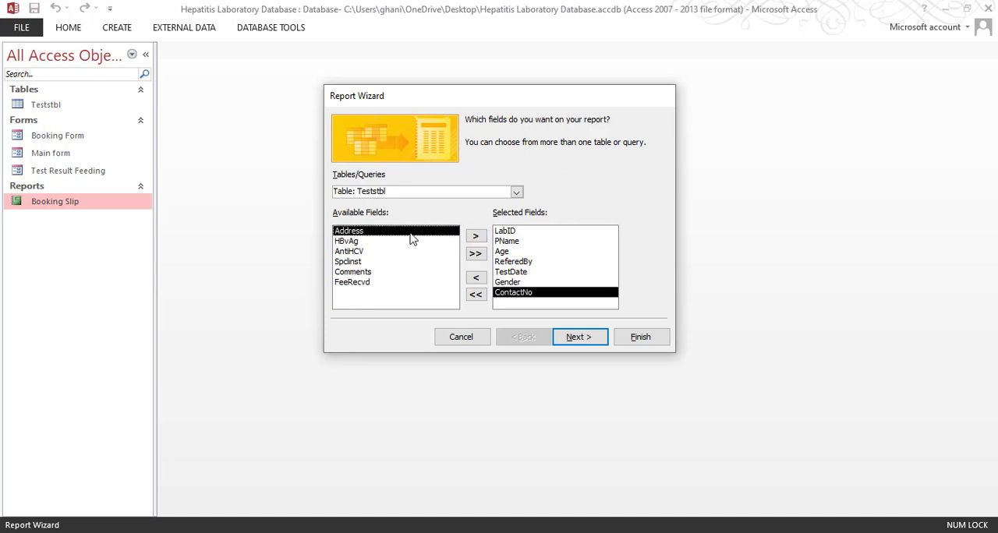
{"action": "left_click", "coordinate": [475, 236]}
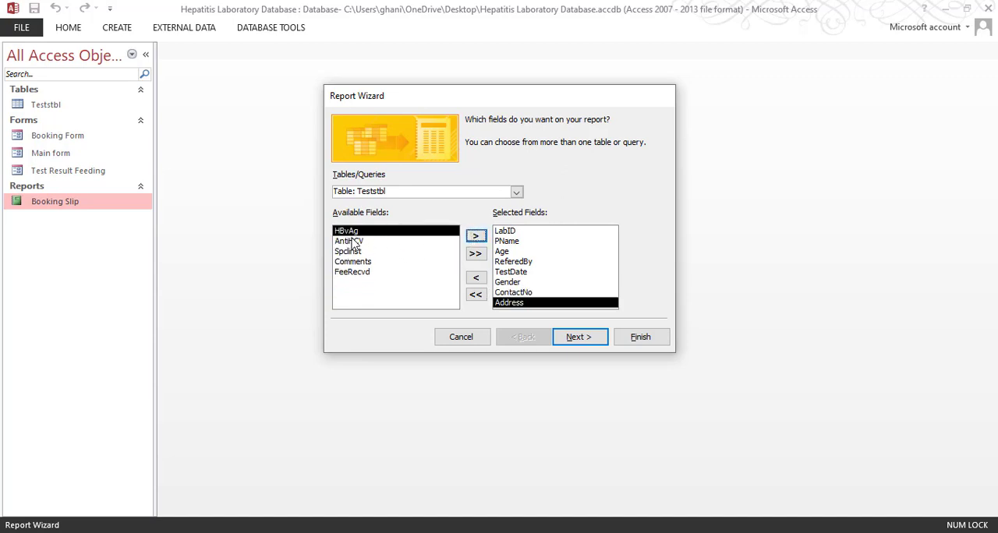
{"action": "left_click", "coordinate": [476, 238]}
{"action": "left_click", "coordinate": [476, 237]}
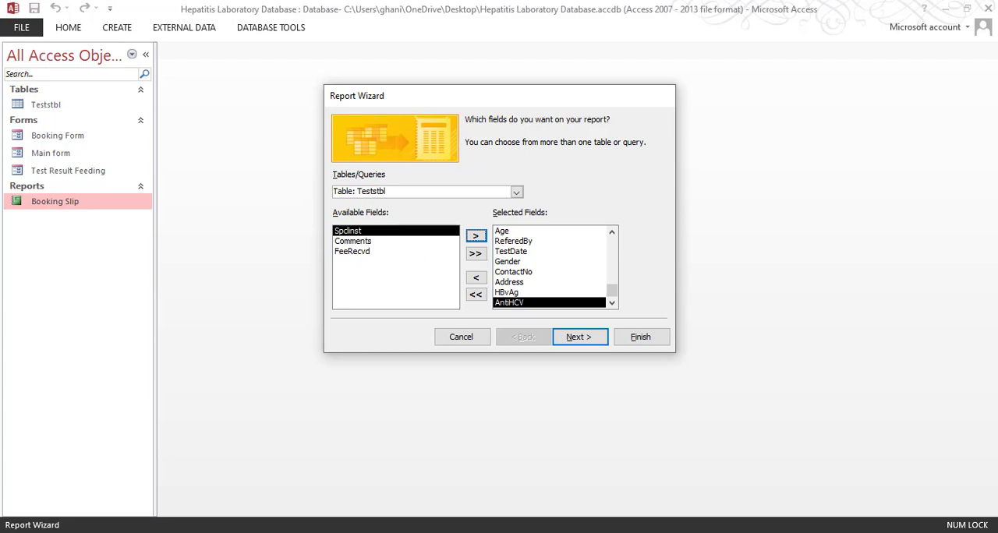
Add the Comments field to the report's selected fields, checking the field list against the final result feeding report PDF
{"action": "left_click", "coordinate": [339, 494]}
{"action": "scroll", "coordinate": [434, 292], "scroll_direction": "down", "scroll_amount": 6}
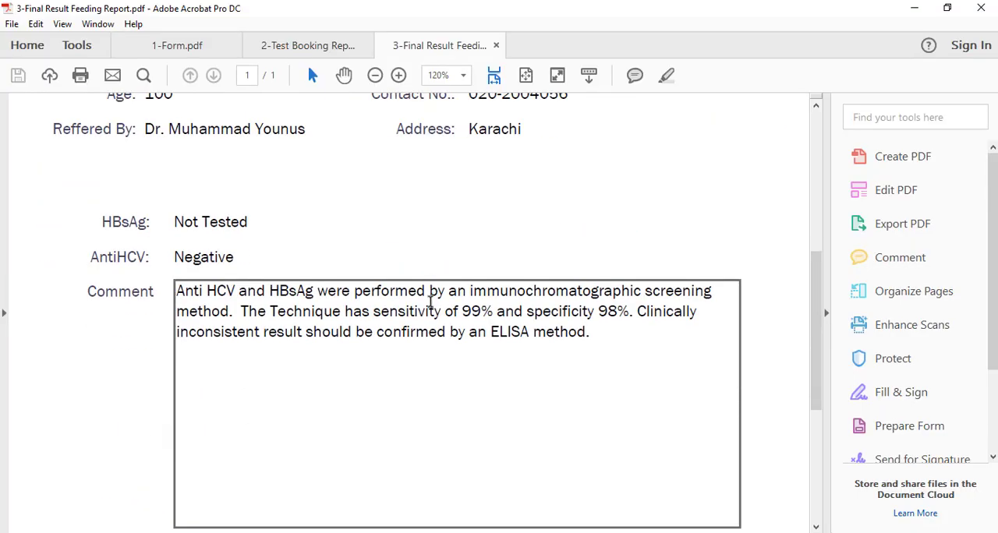
{"action": "scroll", "coordinate": [447, 303], "scroll_direction": "up", "scroll_amount": 8}
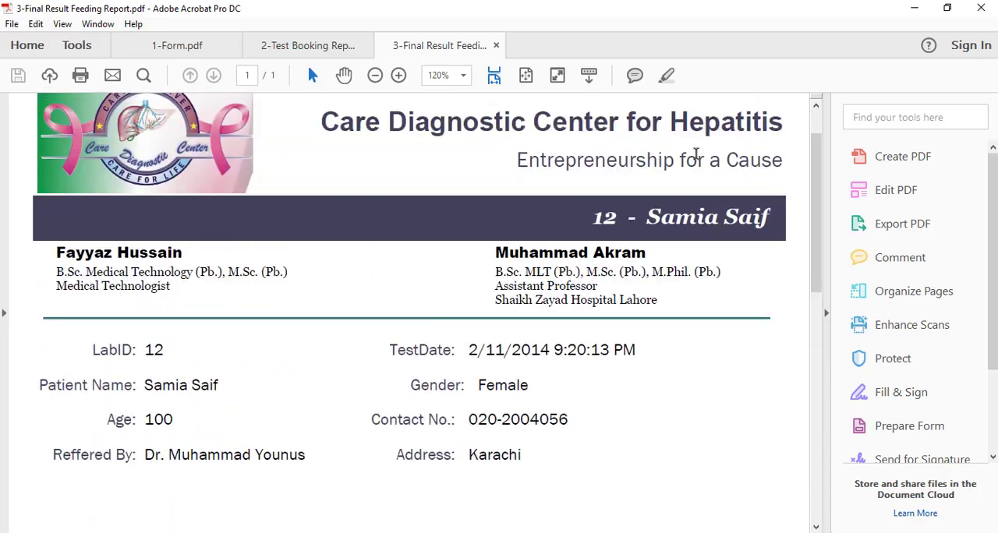
{"action": "left_click", "coordinate": [914, 7]}
{"action": "left_click", "coordinate": [397, 240]}
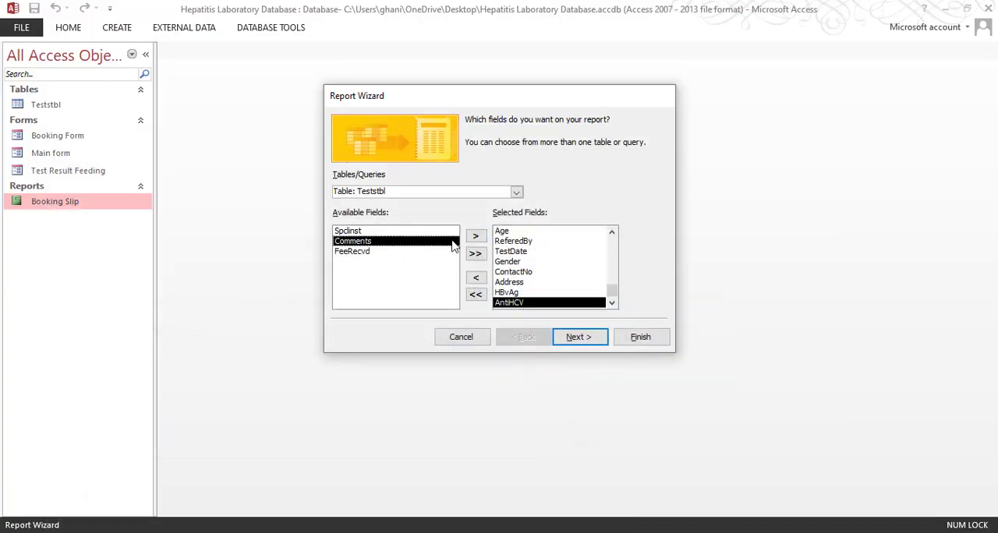
{"action": "left_click", "coordinate": [475, 235]}
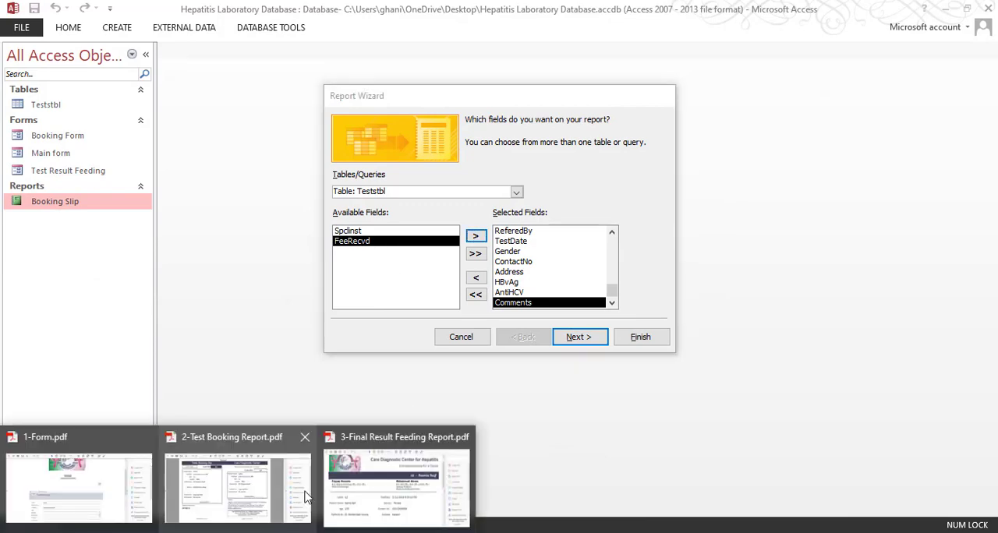
{"action": "left_click", "coordinate": [389, 488]}
{"action": "scroll", "coordinate": [425, 288], "scroll_direction": "down", "scroll_amount": 8}
{"action": "scroll", "coordinate": [442, 290], "scroll_direction": "down", "scroll_amount": 3}
{"action": "scroll", "coordinate": [442, 290], "scroll_direction": "up", "scroll_amount": 5}
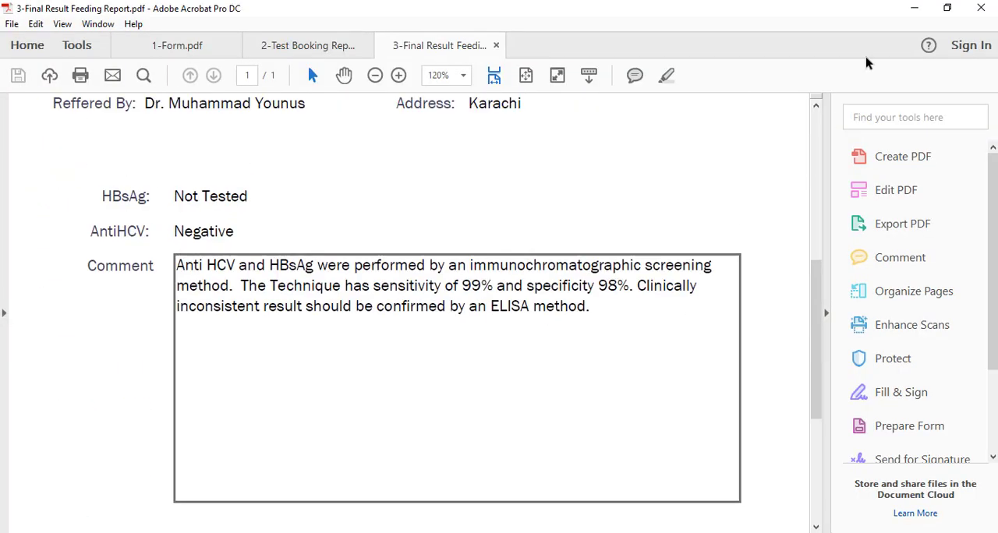
{"action": "left_click", "coordinate": [914, 8]}
{"action": "scroll", "coordinate": [559, 269], "scroll_direction": "up", "scroll_amount": 1}
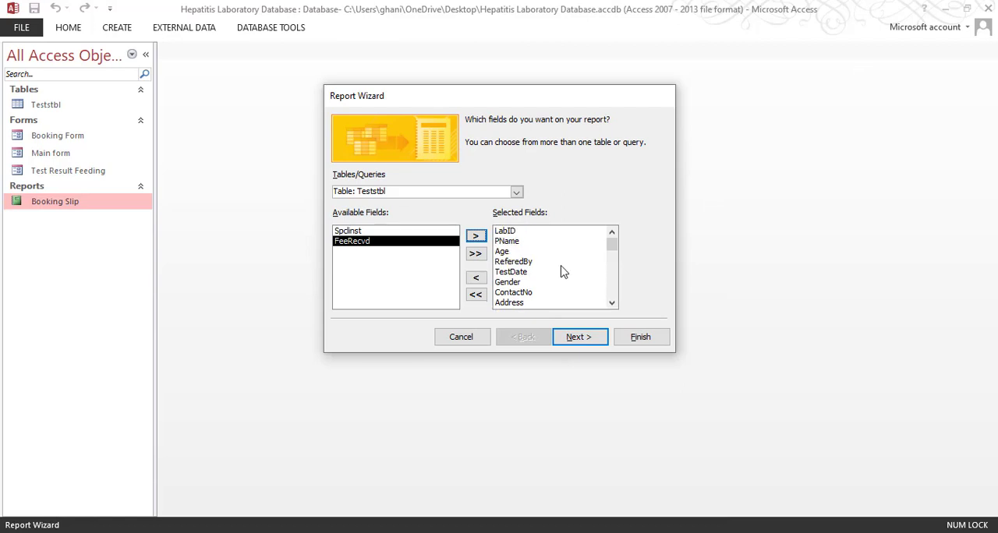
Leave the report without grouping levels or sort order and choose the Columnar layout in Portrait orientation
{"action": "left_click", "coordinate": [580, 343]}
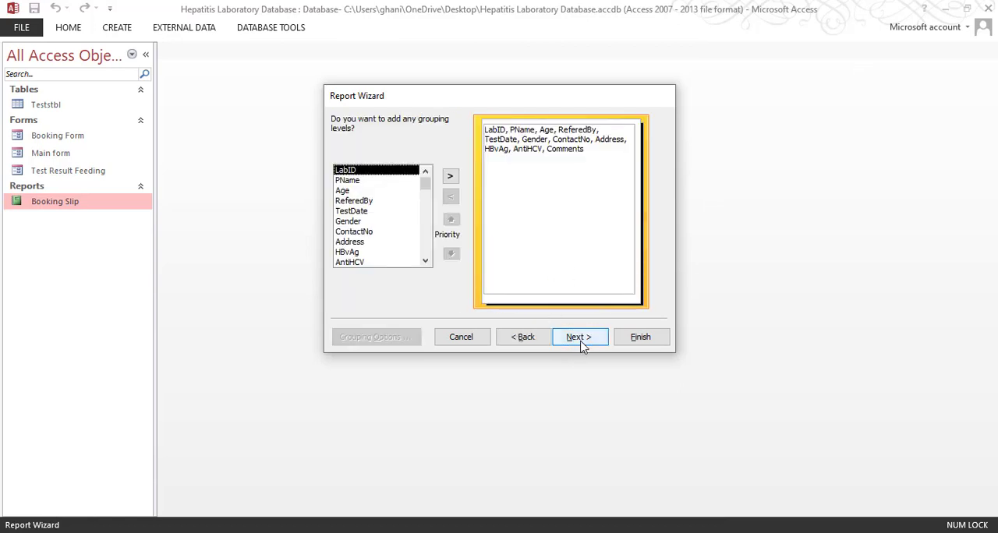
{"action": "left_click", "coordinate": [583, 340]}
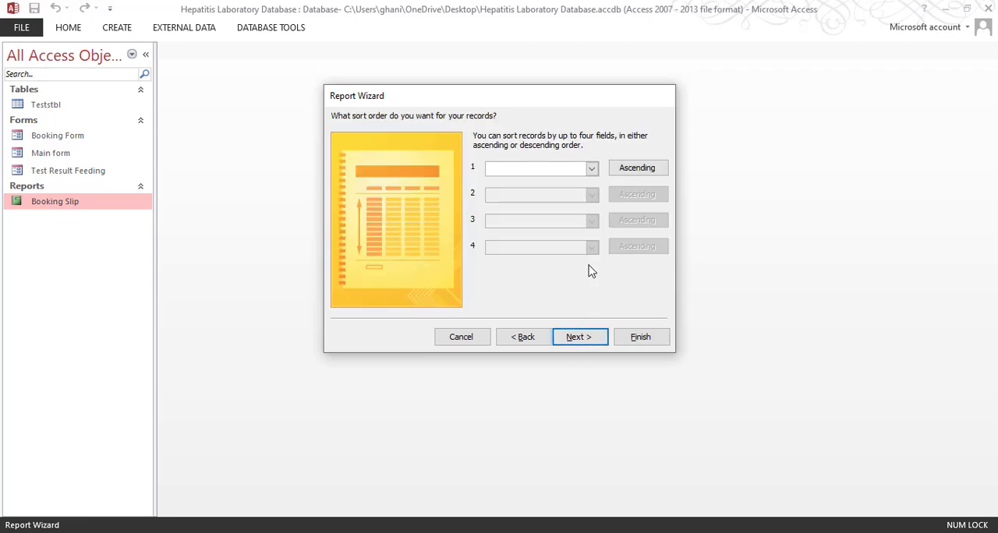
{"action": "left_click", "coordinate": [581, 337]}
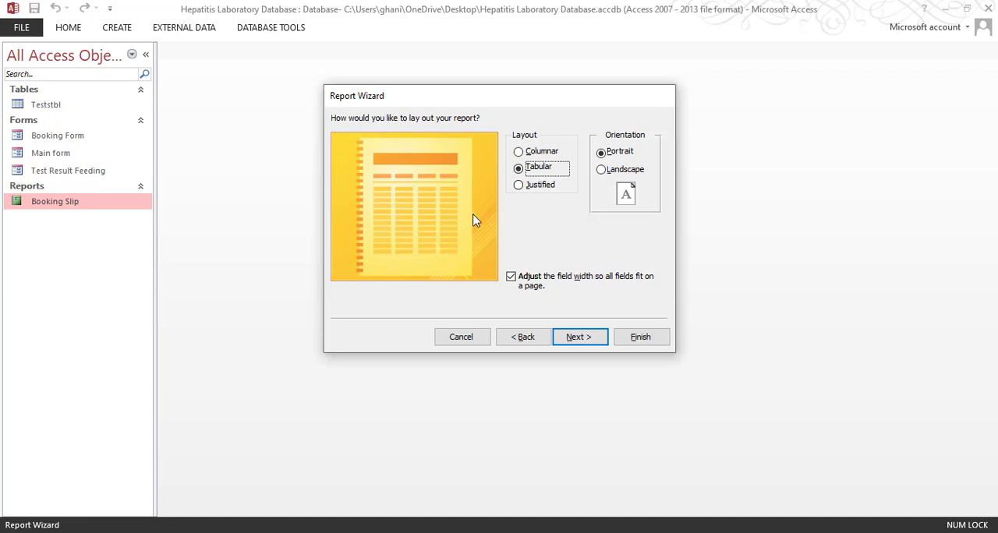
{"action": "left_click", "coordinate": [532, 153]}
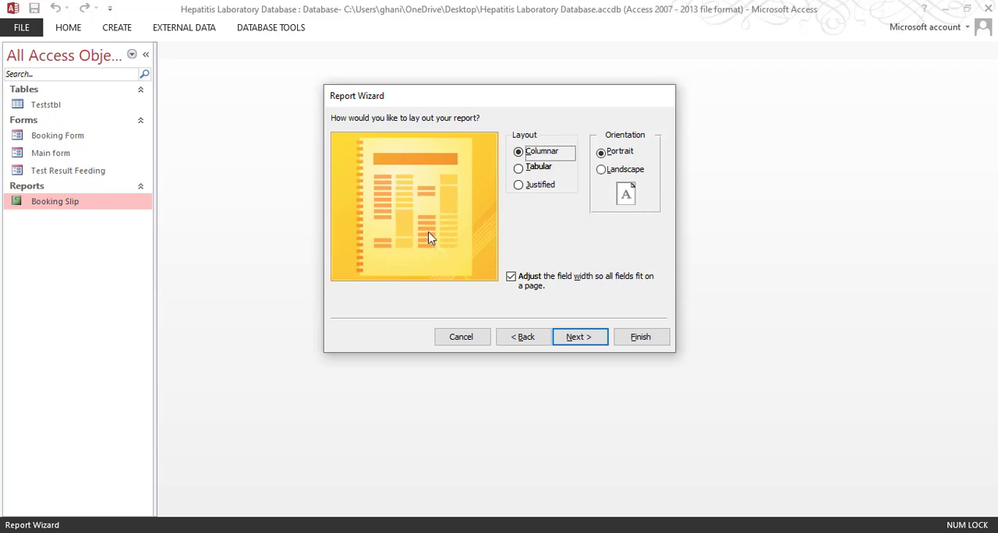
{"action": "left_click", "coordinate": [580, 339]}
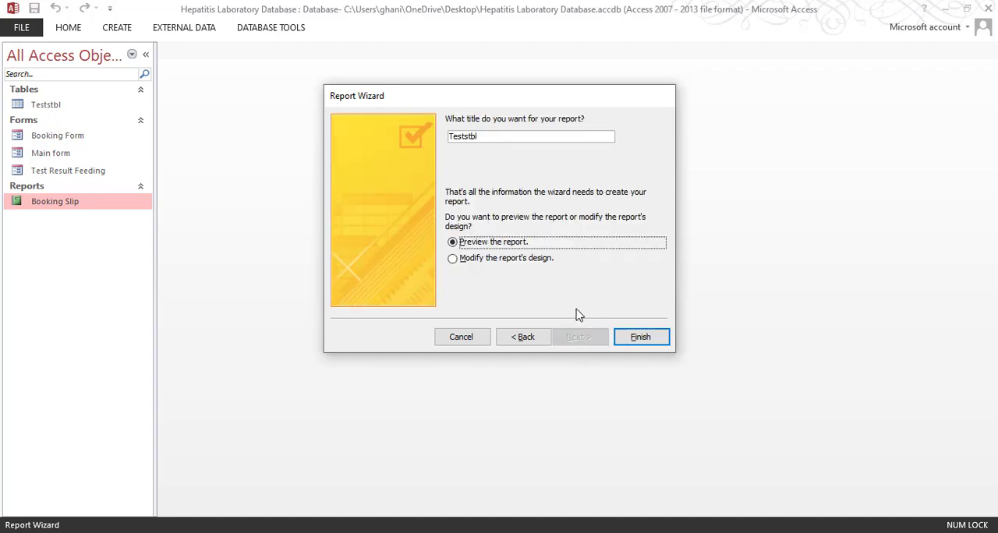
Title the report "Final Fedign Report" and finish the wizard with the option to modify the report's design
{"action": "left_click_drag", "start_coordinate": [478, 137], "coordinate": [440, 138]}
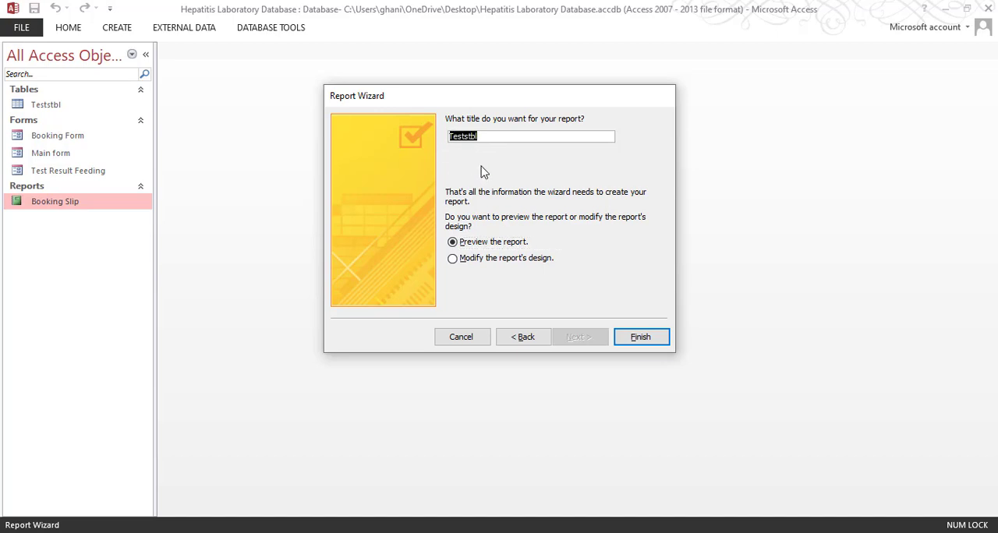
{"action": "type", "text": "t"}
{"action": "left_click", "coordinate": [470, 139]}
{"action": "type", "text": "Fedign"}
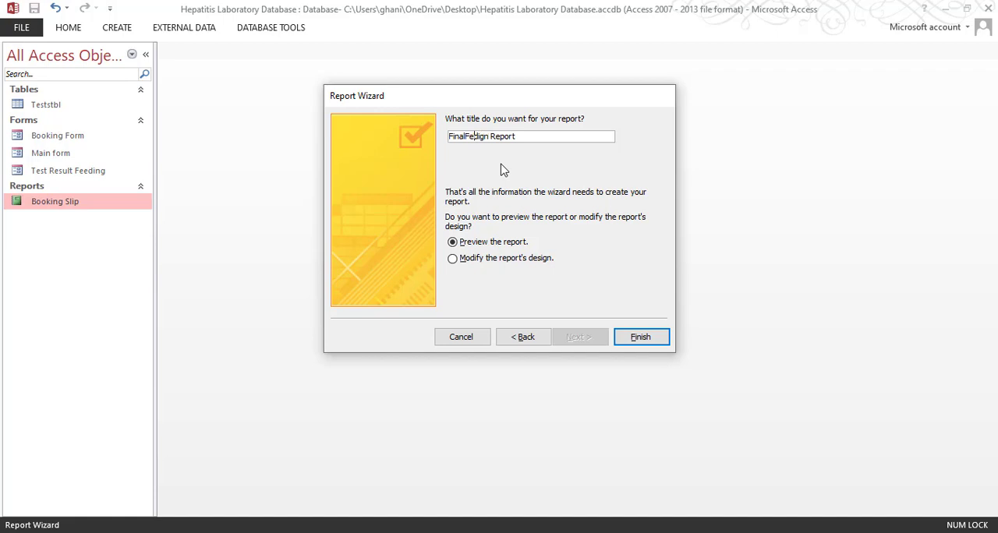
{"action": "left_click", "coordinate": [511, 260]}
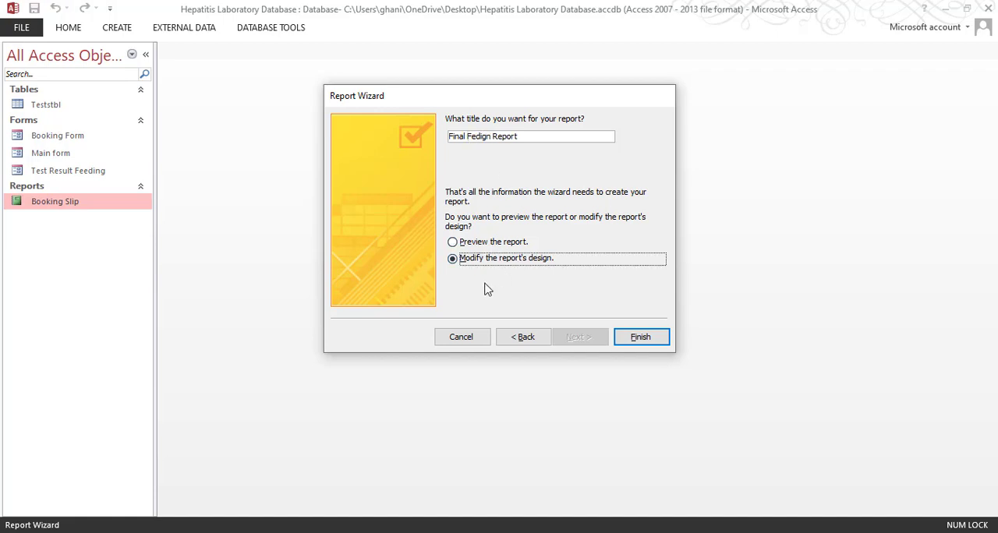
{"action": "left_click", "coordinate": [636, 340]}
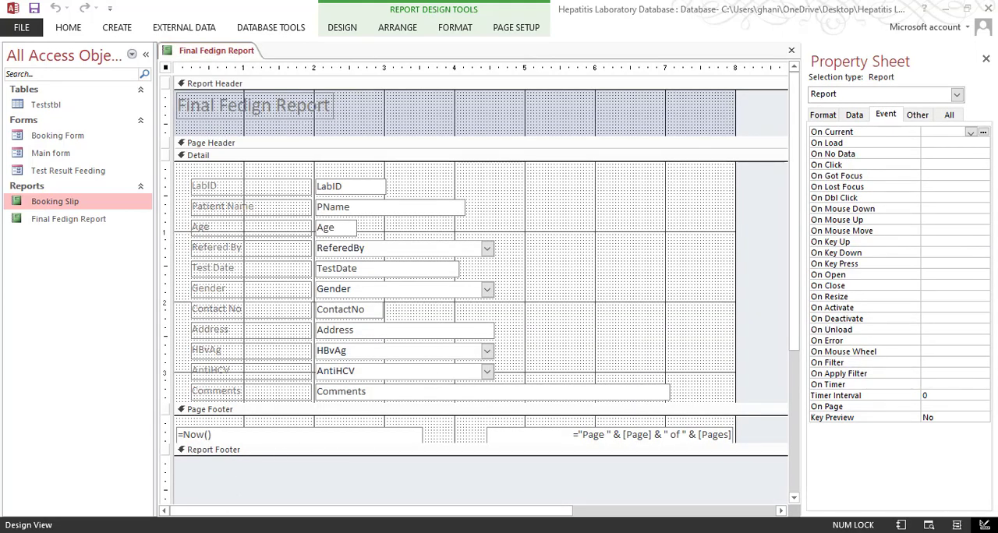
Check the header layout in the final result PDF, and close the Property Sheet and collapse the Navigation Pane in Access
{"action": "mouse_move", "coordinate": [198, 530]}
{"action": "left_click", "coordinate": [382, 479]}
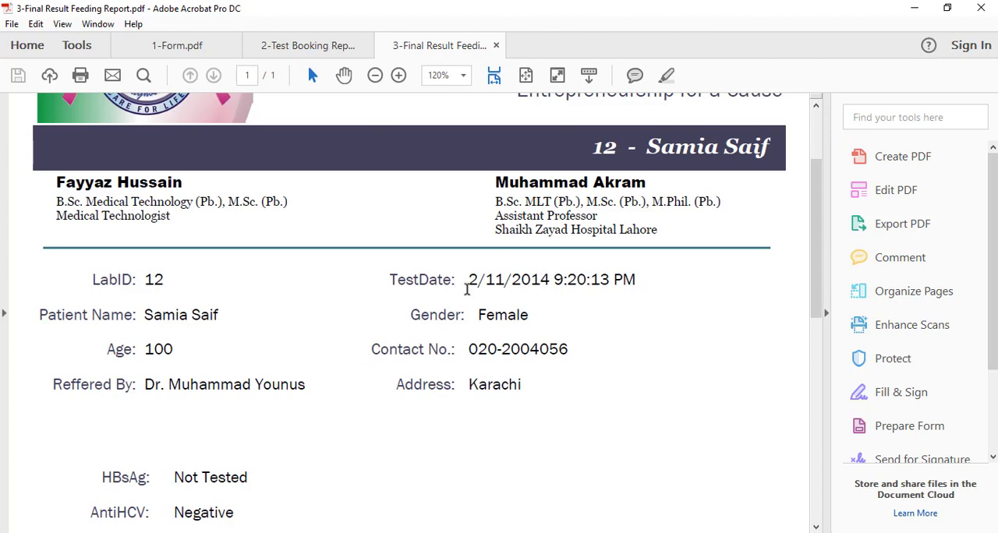
{"action": "scroll", "coordinate": [467, 290], "scroll_direction": "up", "scroll_amount": 3}
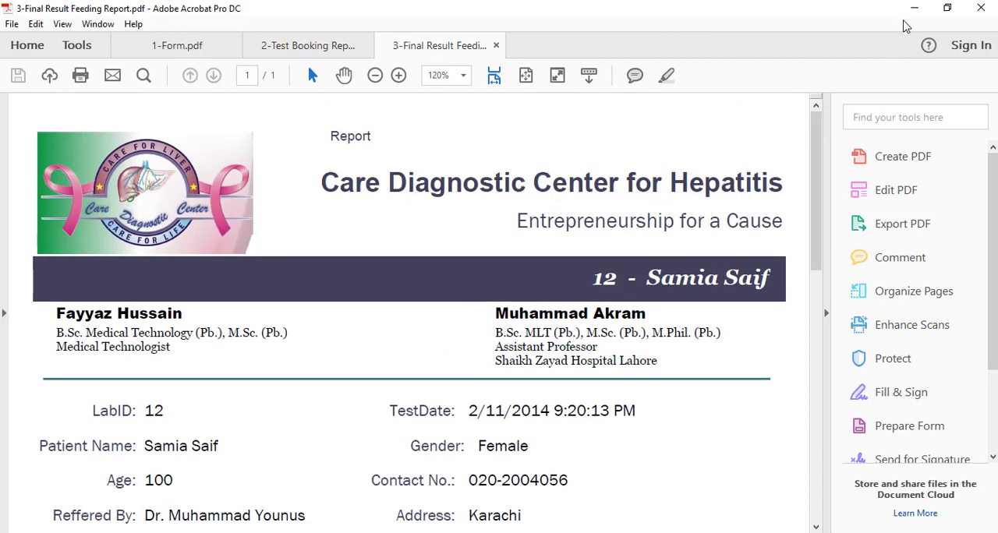
{"action": "left_click", "coordinate": [914, 9]}
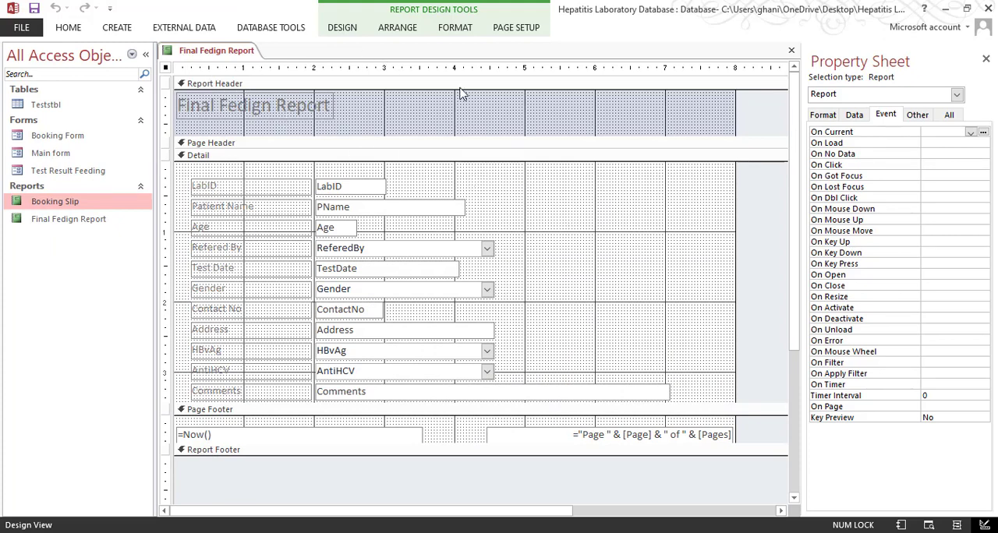
{"action": "left_click", "coordinate": [985, 58]}
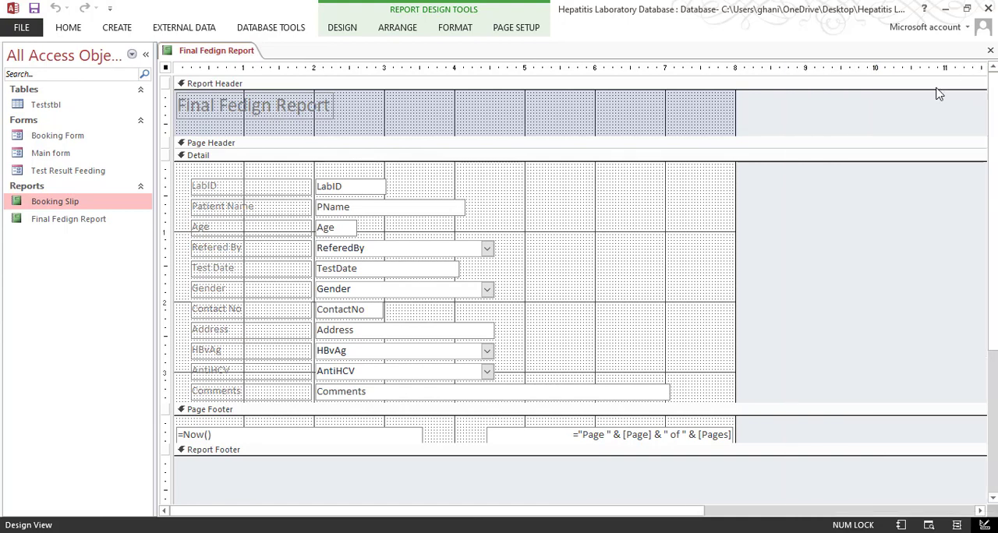
{"action": "left_click", "coordinate": [145, 56]}
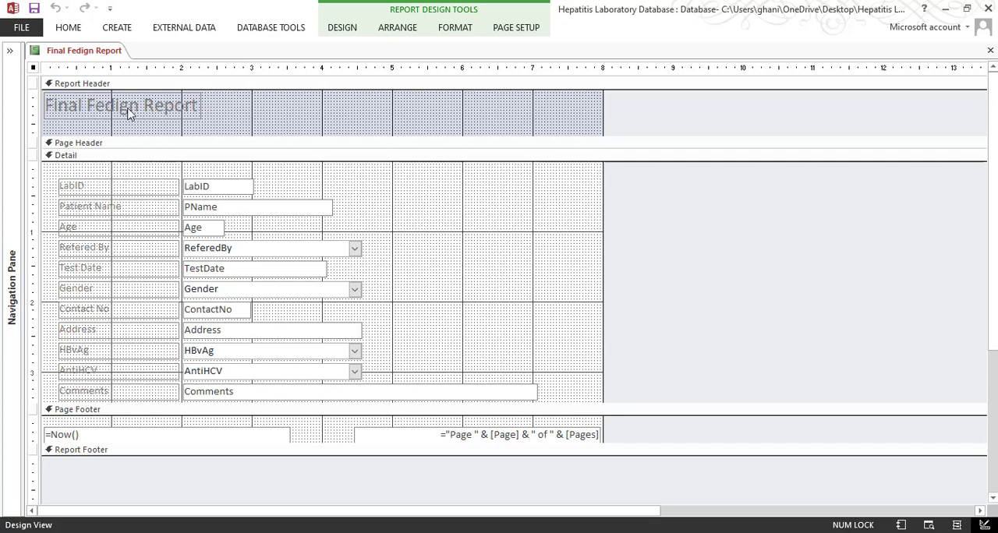
{"action": "left_click_drag", "start_coordinate": [223, 98], "coordinate": [169, 127]}
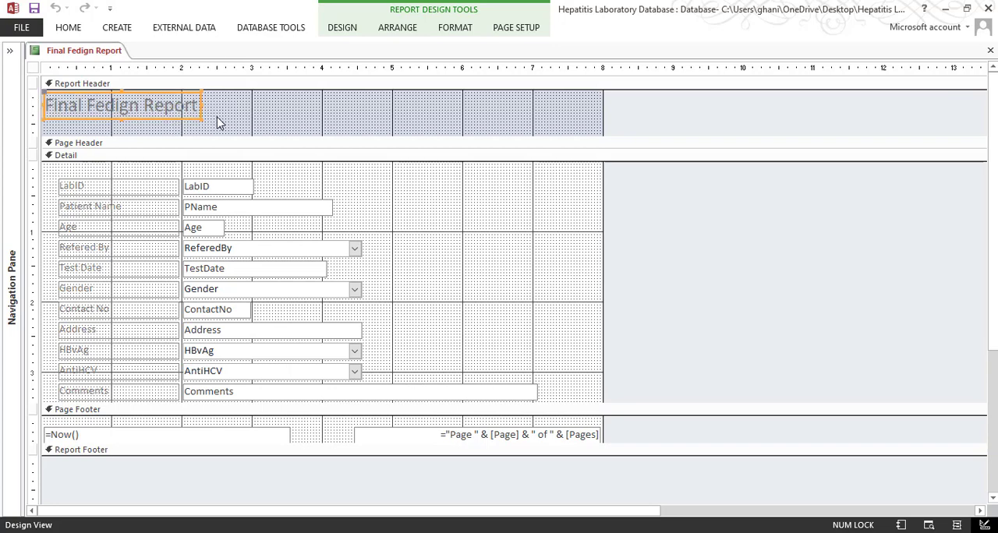
{"action": "left_click", "coordinate": [219, 118]}
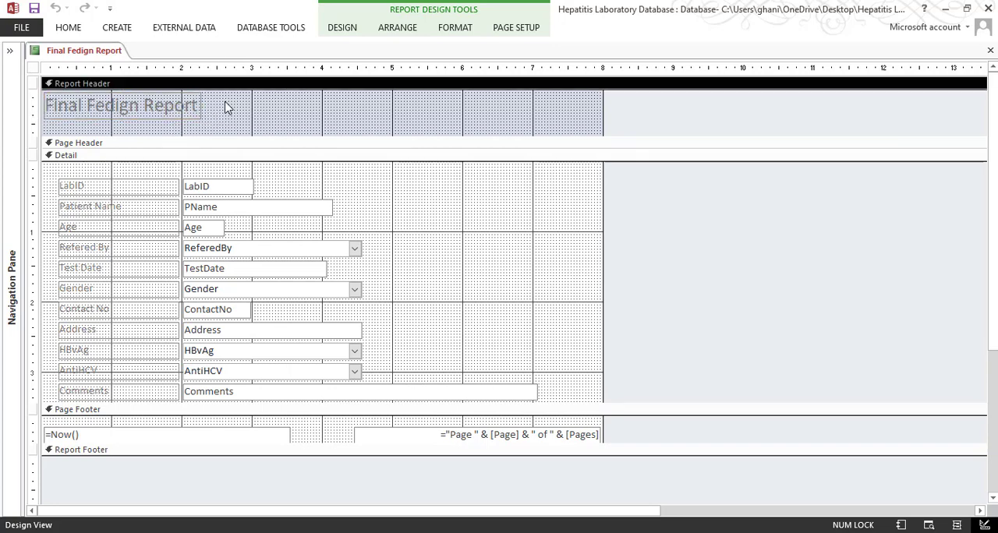
{"action": "left_click_drag", "start_coordinate": [226, 99], "coordinate": [117, 126]}
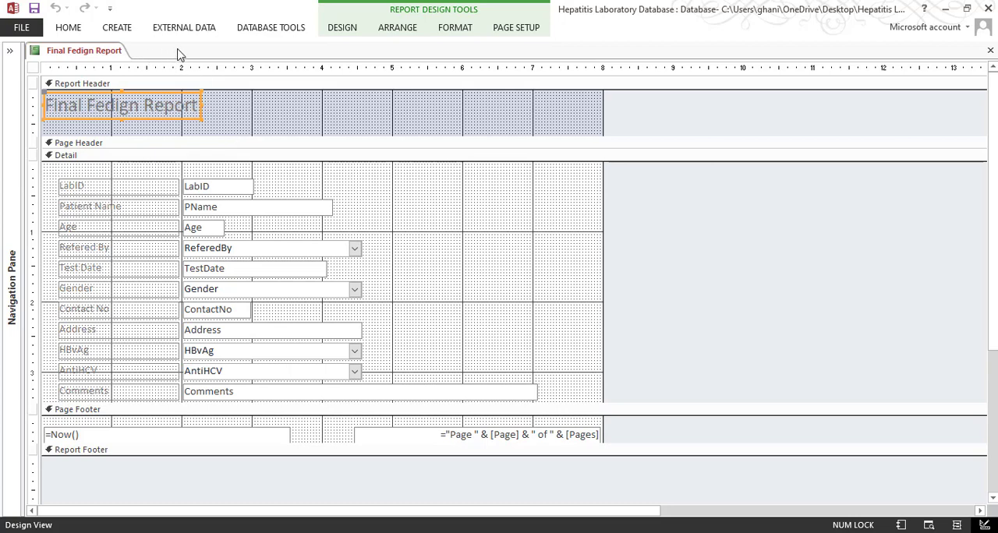
Show the report in Print Preview, browse through page 3 and back to page 1, and return to Design View
{"action": "left_click", "coordinate": [69, 32]}
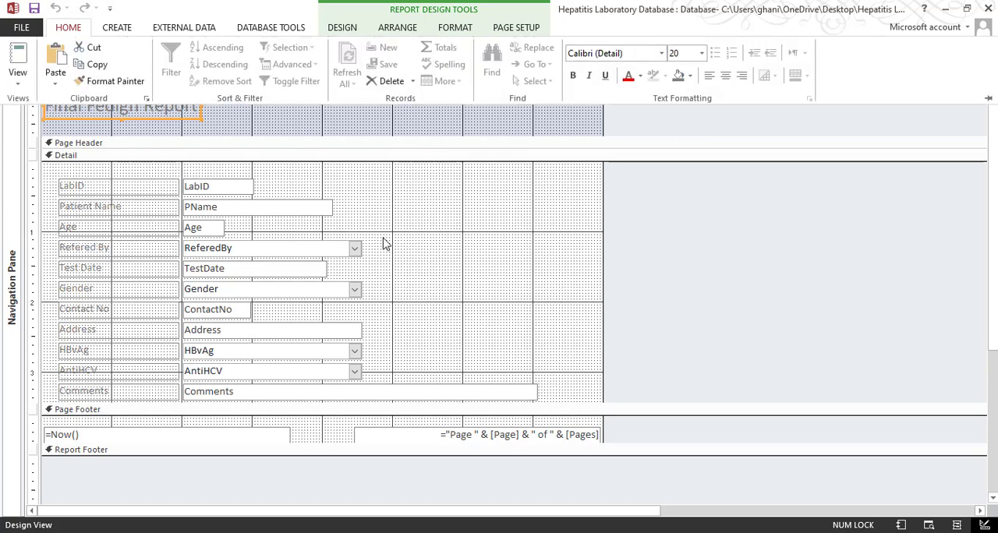
{"action": "left_click", "coordinate": [443, 216]}
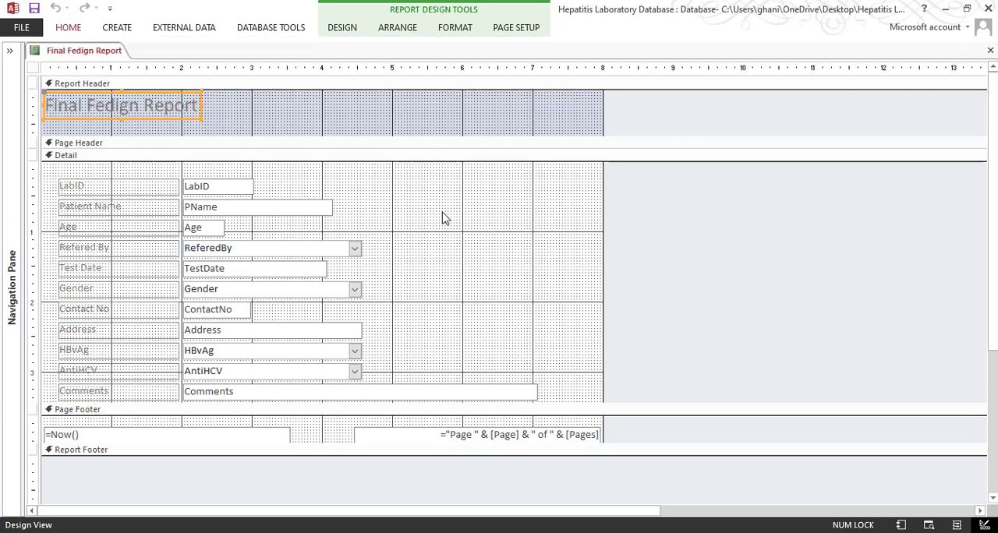
{"action": "left_click", "coordinate": [69, 27]}
{"action": "left_click", "coordinate": [17, 74]}
{"action": "left_click", "coordinate": [48, 139]}
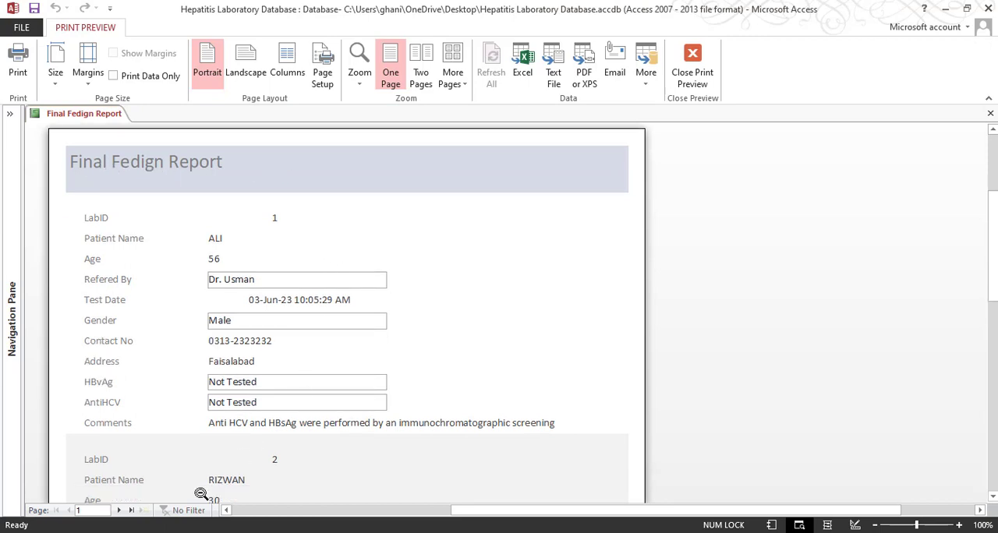
{"action": "double_click", "coordinate": [119, 511]}
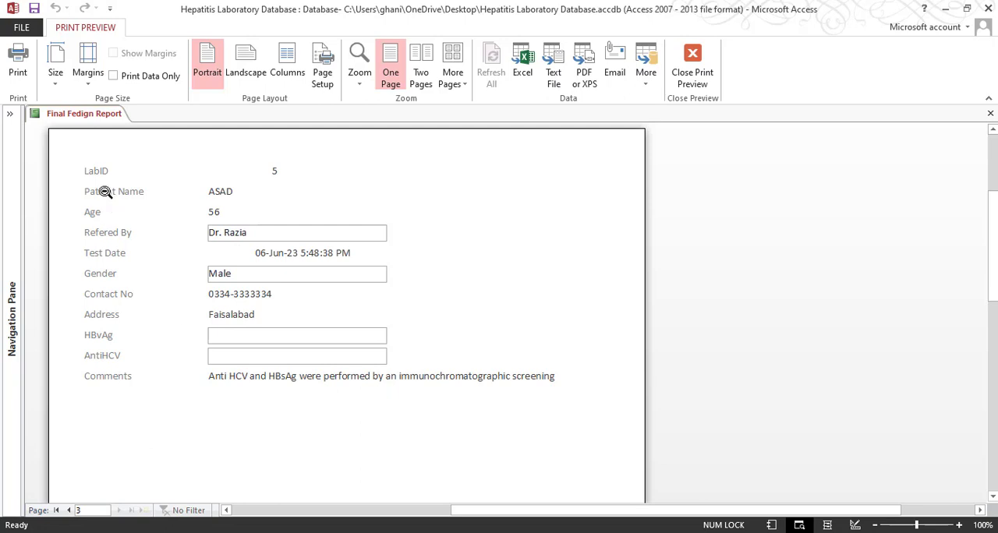
{"action": "left_click", "coordinate": [66, 511]}
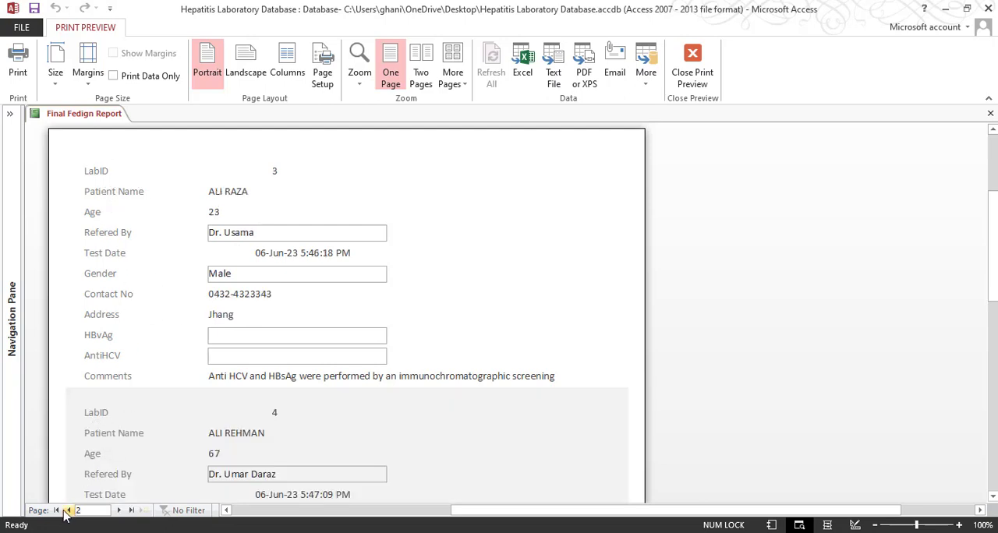
{"action": "left_click", "coordinate": [67, 510]}
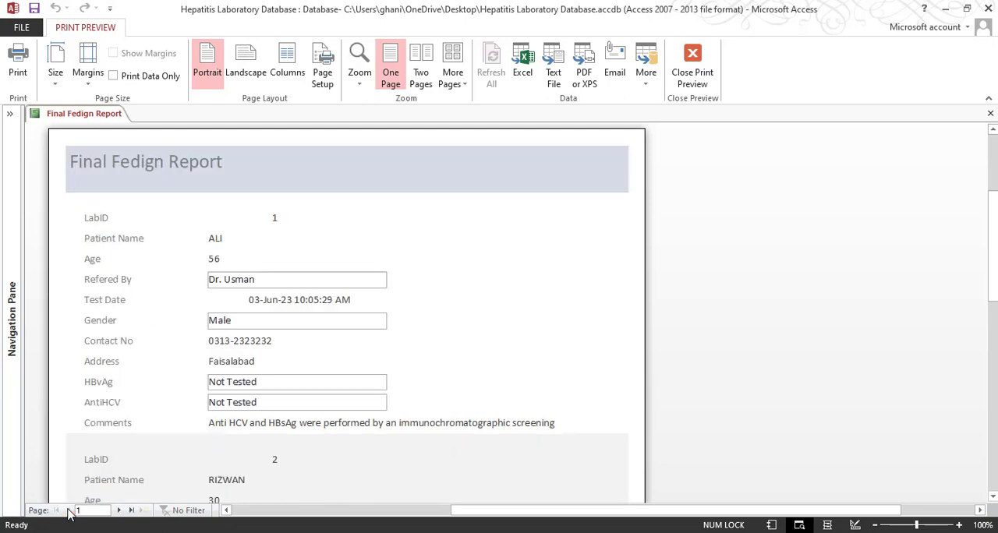
{"action": "left_click", "coordinate": [690, 54]}
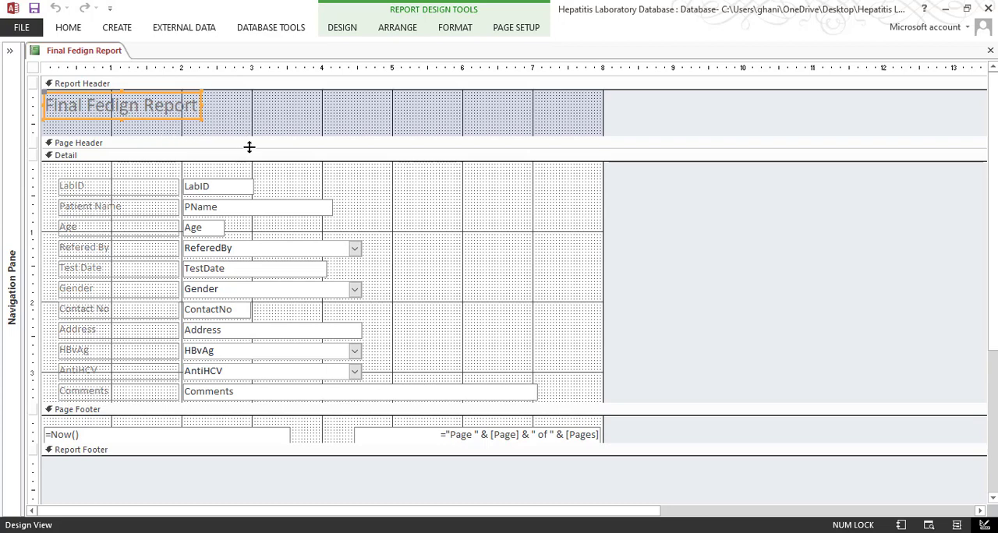
Check the logo and heading area in the final result PDF and enlarge the report's Page Header section to about 1 inch tall
{"action": "mouse_move", "coordinate": [136, 531]}
{"action": "left_click", "coordinate": [389, 491]}
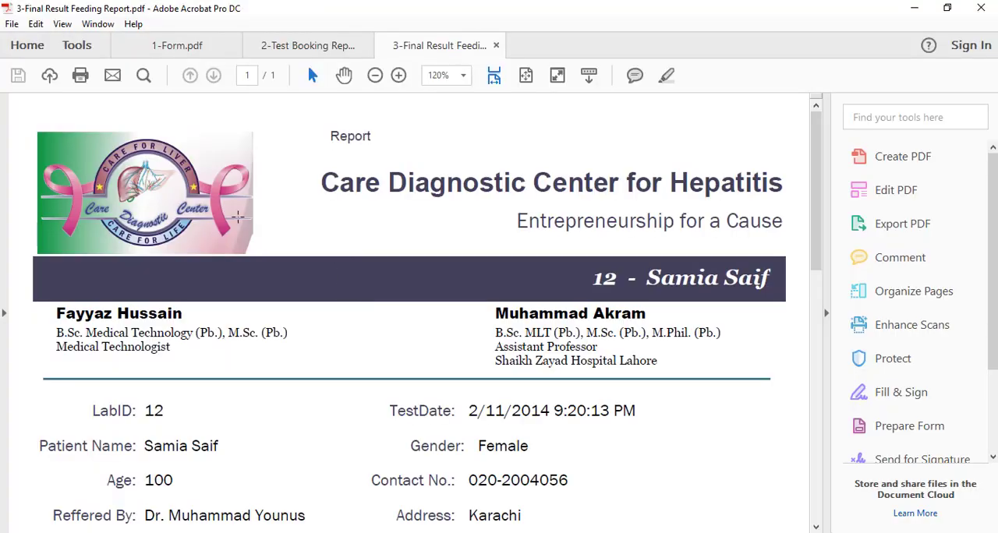
{"action": "left_click_drag", "start_coordinate": [137, 187], "coordinate": [761, 236]}
{"action": "left_click", "coordinate": [916, 9]}
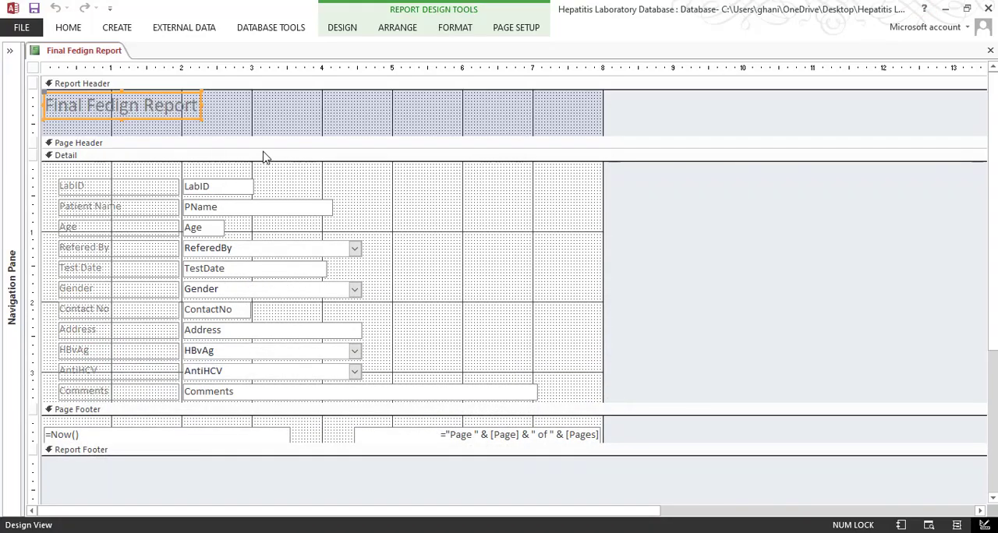
{"action": "left_click_drag", "start_coordinate": [264, 156], "coordinate": [261, 226]}
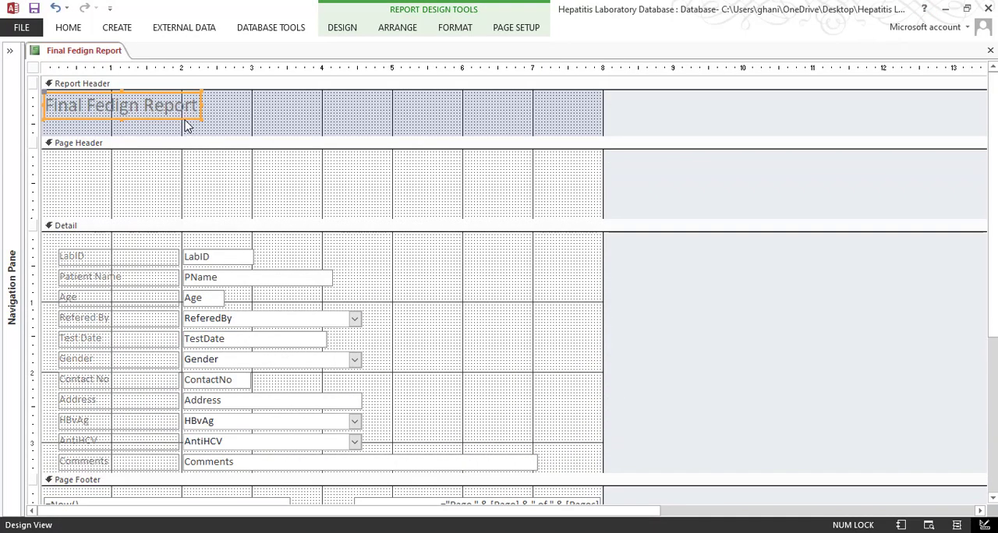
Try moving the report title label from the Report Header into the Page Header section, and undo the move
{"action": "left_click_drag", "start_coordinate": [187, 120], "coordinate": [184, 186]}
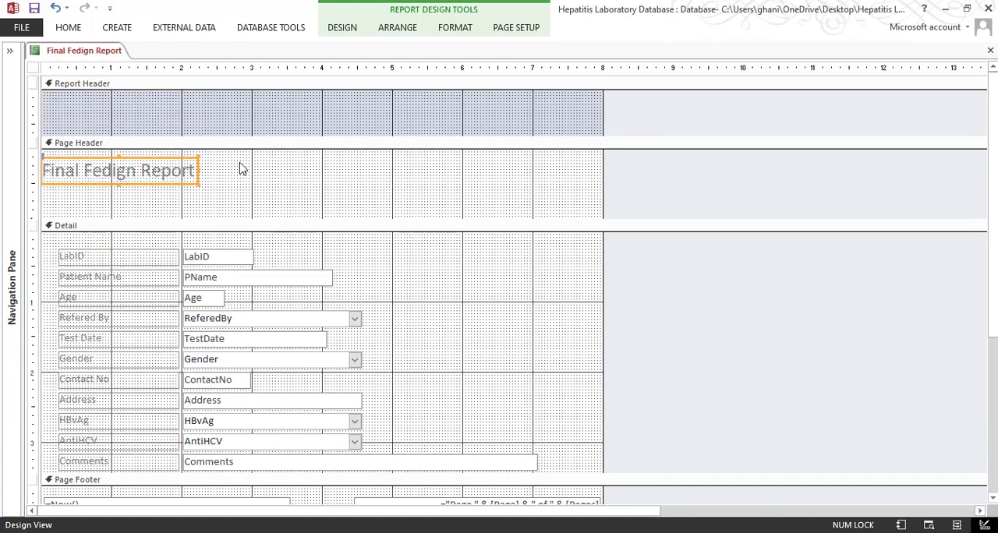
{"action": "key", "text": "ctrl+z"}
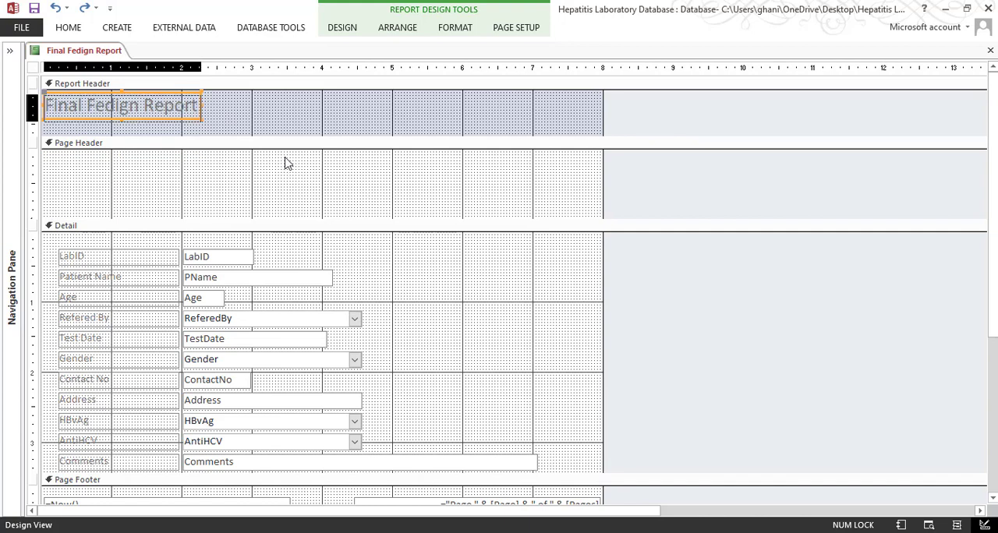
Redo the title label's move into the Page Header and remove the Report Header/Footer sections from the report
{"action": "key", "text": "ctrl+y"}
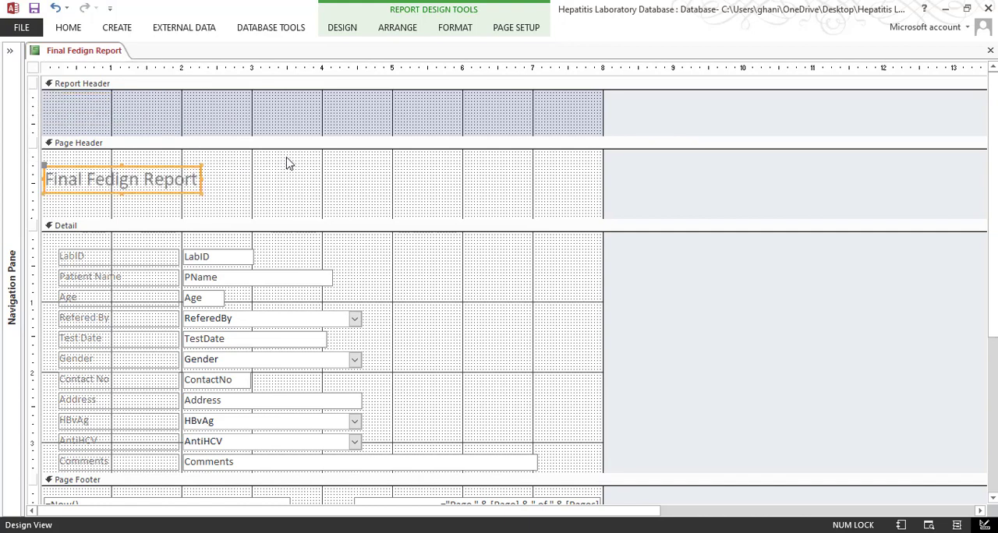
{"action": "left_click_drag", "start_coordinate": [300, 114], "coordinate": [400, 117]}
{"action": "left_click_drag", "start_coordinate": [209, 102], "coordinate": [302, 112]}
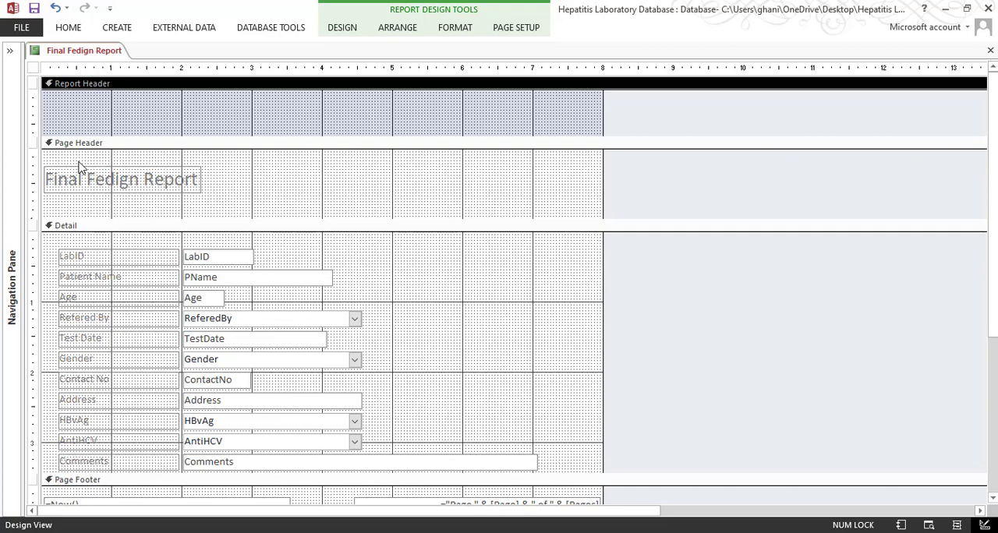
{"action": "left_click", "coordinate": [147, 109]}
{"action": "right_click", "coordinate": [433, 173]}
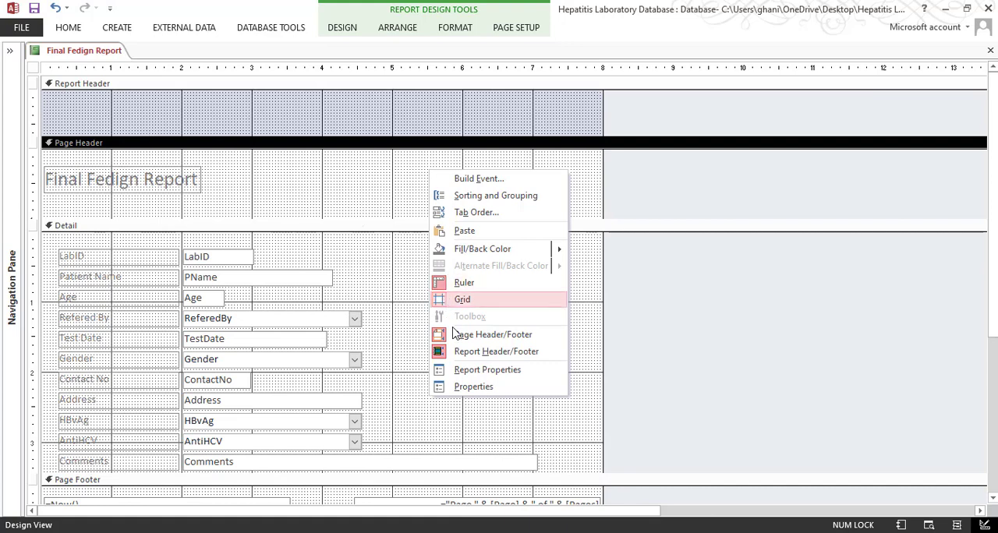
{"action": "left_click", "coordinate": [462, 352]}
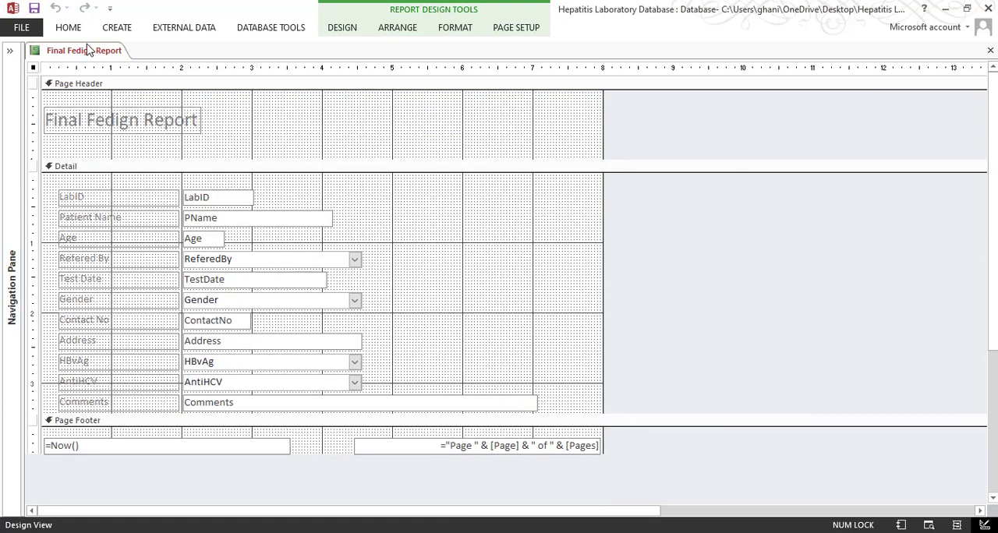
Show the report in Print Preview, view page 2 as a whole page, and return to Design View
{"action": "left_click", "coordinate": [67, 27]}
{"action": "left_click", "coordinate": [17, 62]}
{"action": "left_click", "coordinate": [39, 134]}
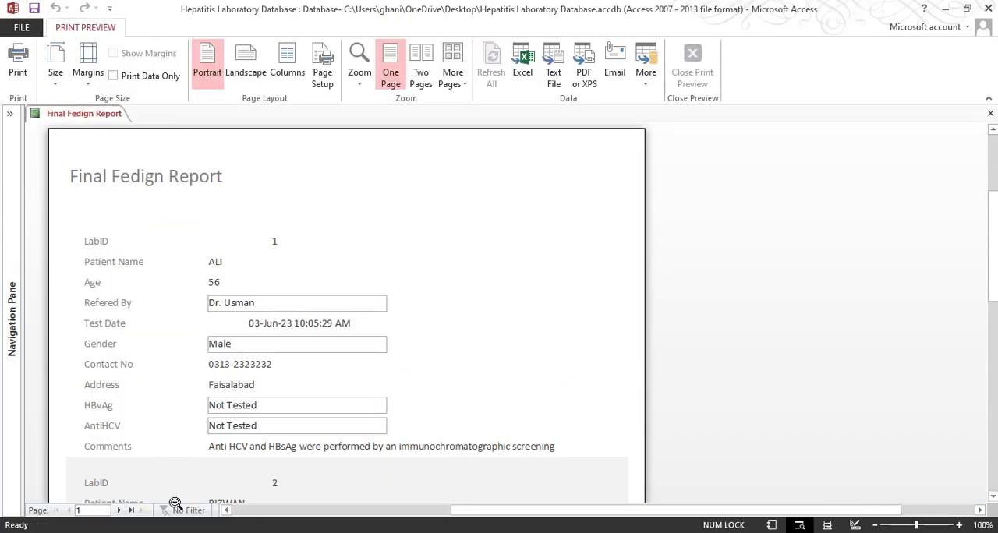
{"action": "left_click", "coordinate": [119, 511]}
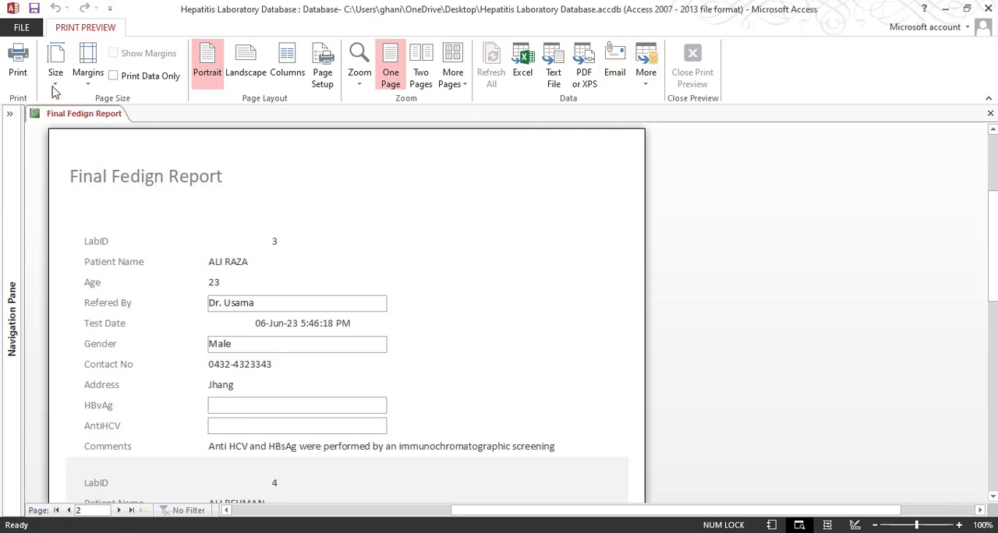
{"action": "left_click", "coordinate": [537, 241]}
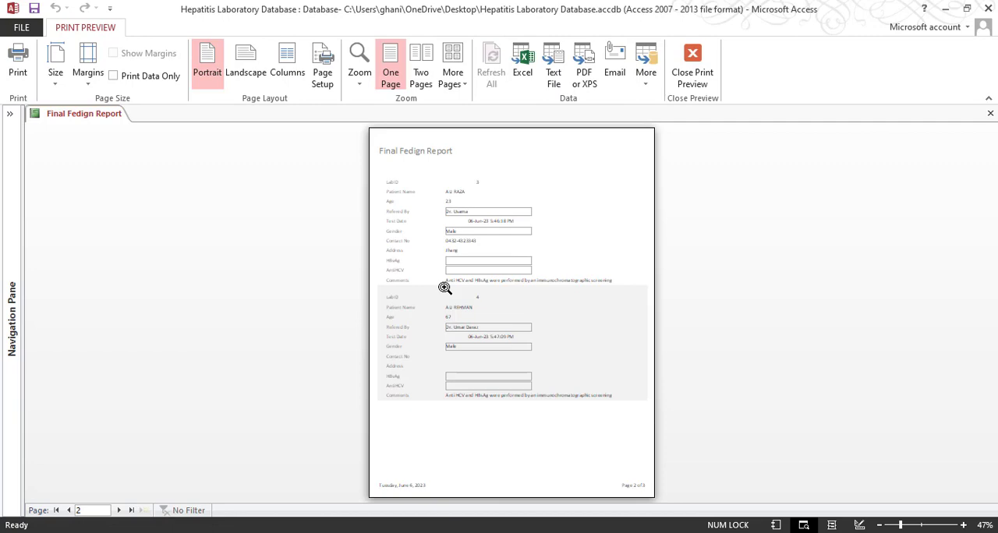
{"action": "left_click", "coordinate": [693, 78]}
Move the report title label to the upper middle of the Page Header, starting about 3.5 inches across
{"action": "left_click", "coordinate": [375, 127]}
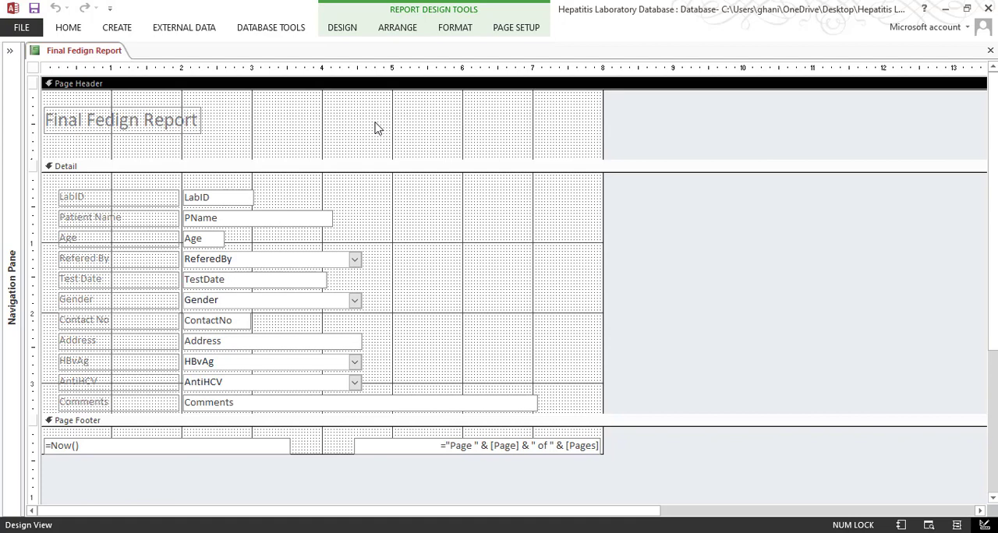
{"action": "left_click", "coordinate": [136, 128]}
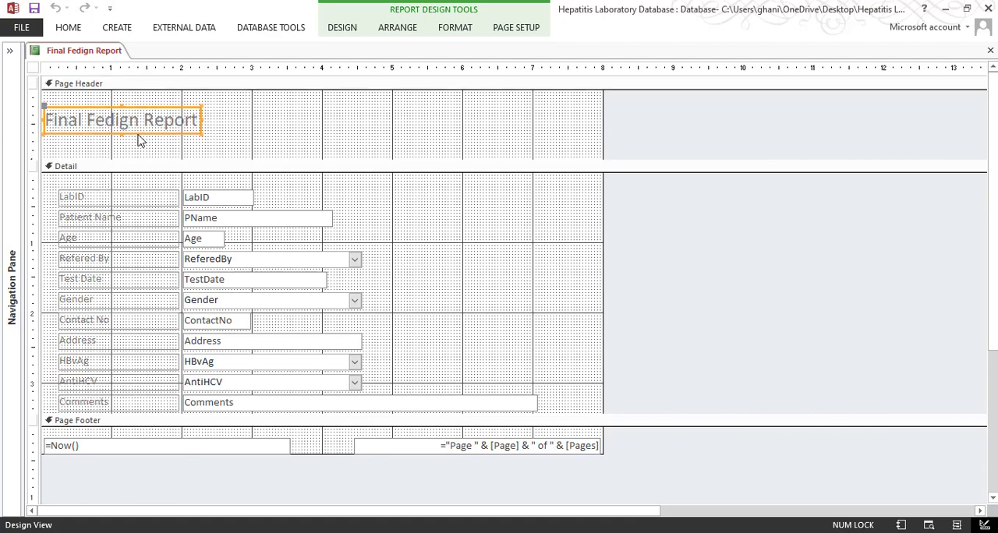
{"action": "left_click_drag", "start_coordinate": [140, 136], "coordinate": [384, 127]}
{"action": "left_click", "coordinate": [59, 109]}
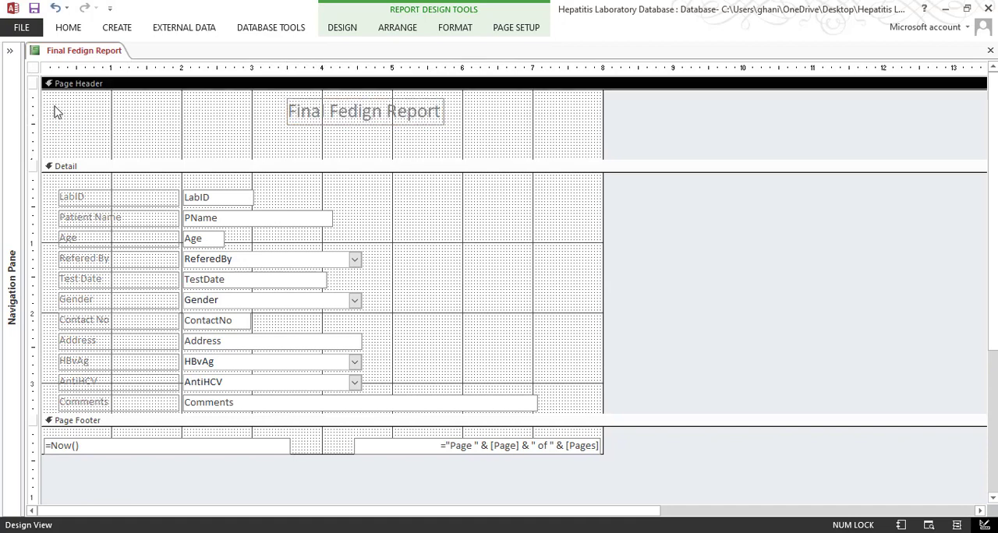
Try inserting the SmartIT Solutions logo into the Page Header at its full size, and undo the insertion
{"action": "left_click", "coordinate": [347, 28]}
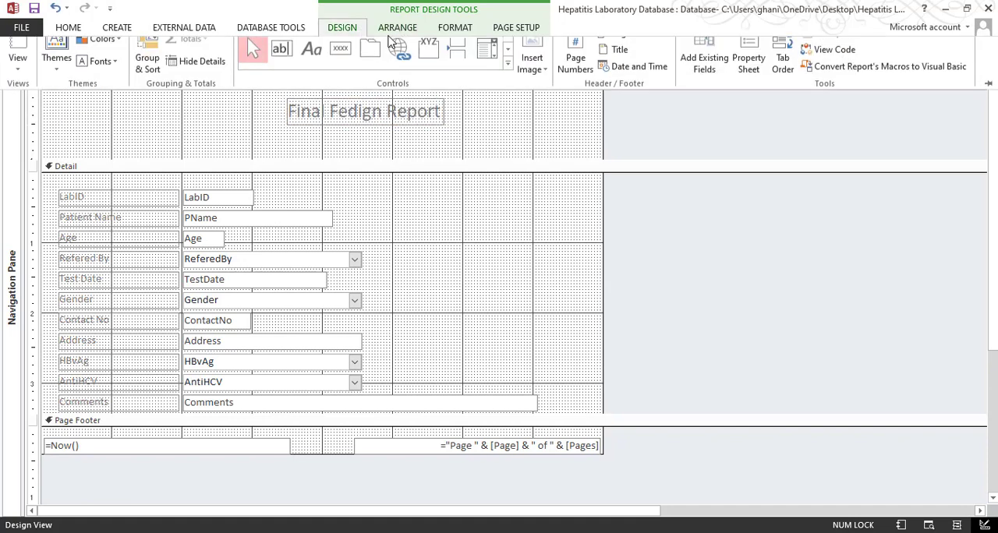
{"action": "left_click", "coordinate": [532, 78]}
{"action": "left_click", "coordinate": [547, 121]}
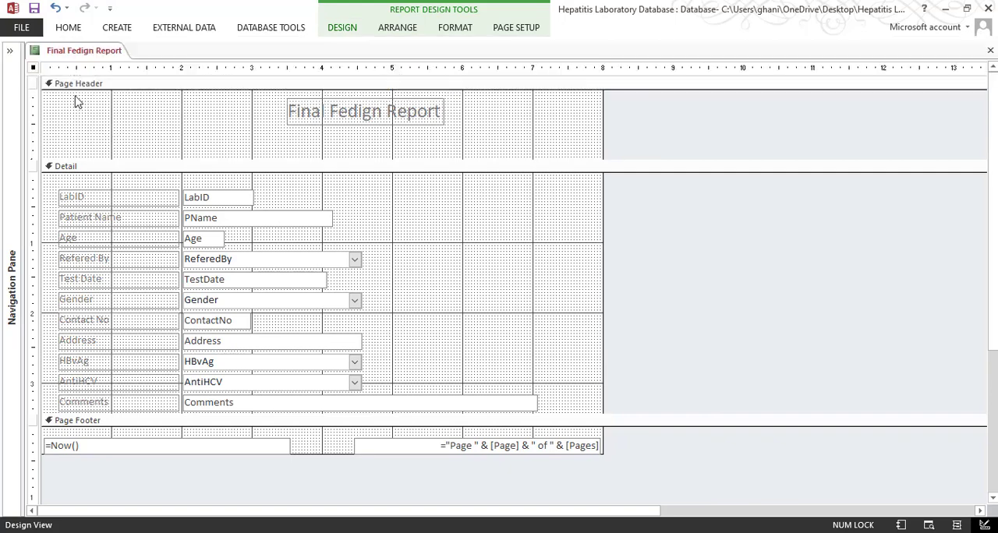
{"action": "left_click", "coordinate": [74, 117]}
{"action": "scroll", "coordinate": [597, 265], "scroll_direction": "down", "scroll_amount": 3}
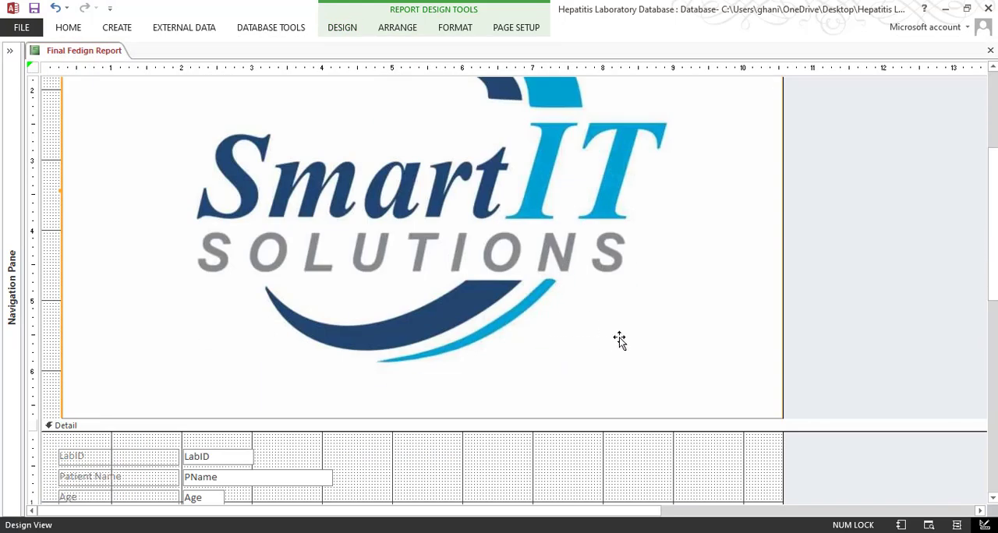
{"action": "scroll", "coordinate": [308, 411], "scroll_direction": "down", "scroll_amount": 5}
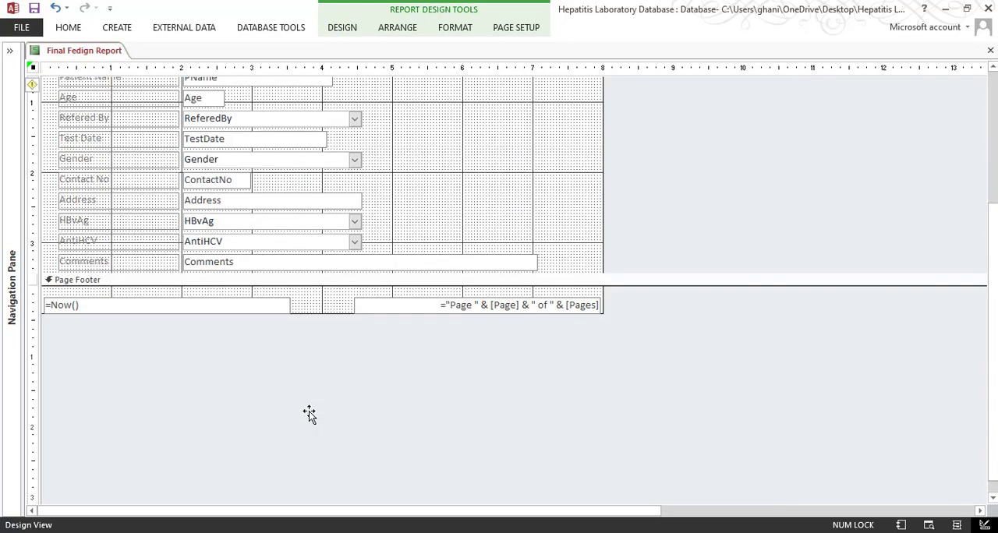
{"action": "key", "text": "ctrl+z"}
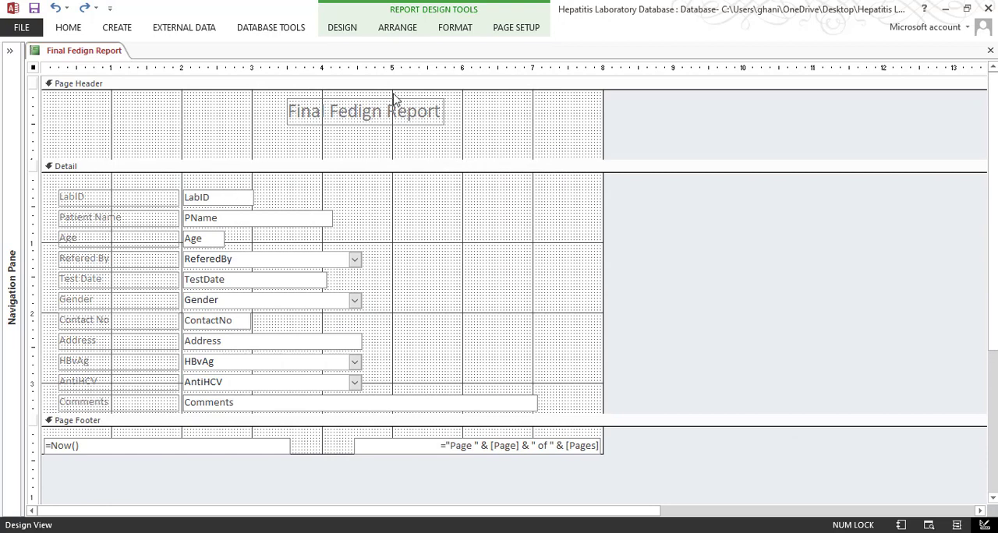
Try inserting the SmartIT Solutions logo about 1.8 inches wide in the Page Header, undo it, and look through the available controls
{"action": "left_click", "coordinate": [345, 28]}
{"action": "left_click", "coordinate": [531, 69]}
{"action": "left_click", "coordinate": [546, 127]}
{"action": "left_click_drag", "start_coordinate": [61, 102], "coordinate": [188, 156]}
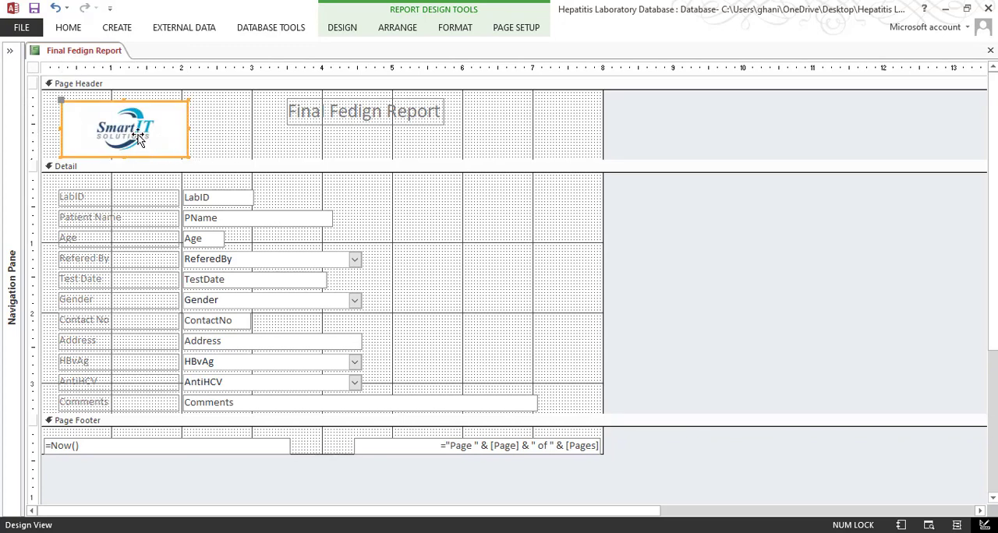
{"action": "left_click", "coordinate": [344, 30]}
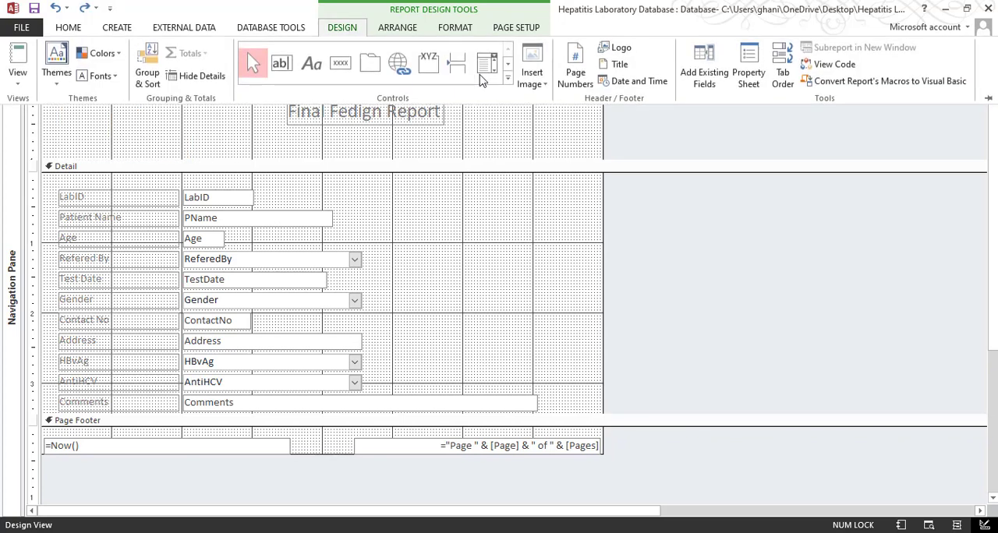
{"action": "left_click", "coordinate": [506, 80]}
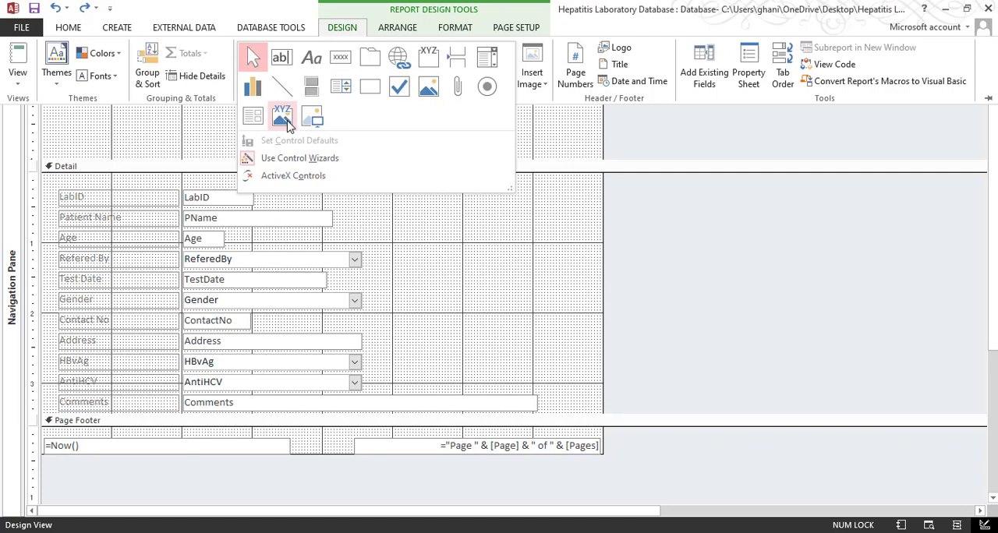
{"action": "left_click", "coordinate": [176, 126]}
Insert the SmartIT Solutions logo at the Page Header's left edge, about 1.6 inches wide and 1 inch tall
{"action": "left_click", "coordinate": [536, 78]}
{"action": "left_click", "coordinate": [539, 127]}
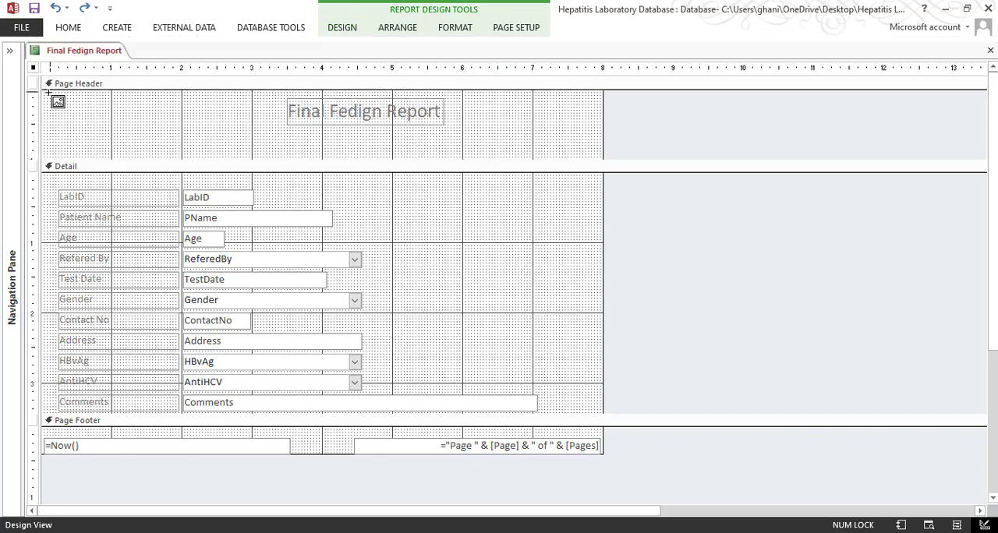
{"action": "left_click_drag", "start_coordinate": [49, 92], "coordinate": [162, 159]}
{"action": "left_click", "coordinate": [209, 132]}
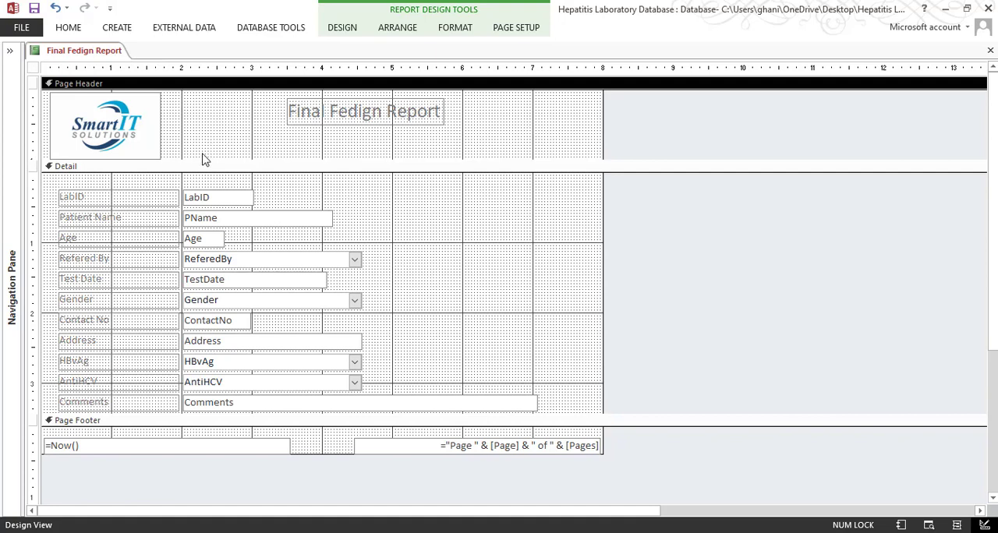
Check the wording of the center name and tagline in the final result PDF and return to the Access report
{"action": "double_click", "coordinate": [376, 110]}
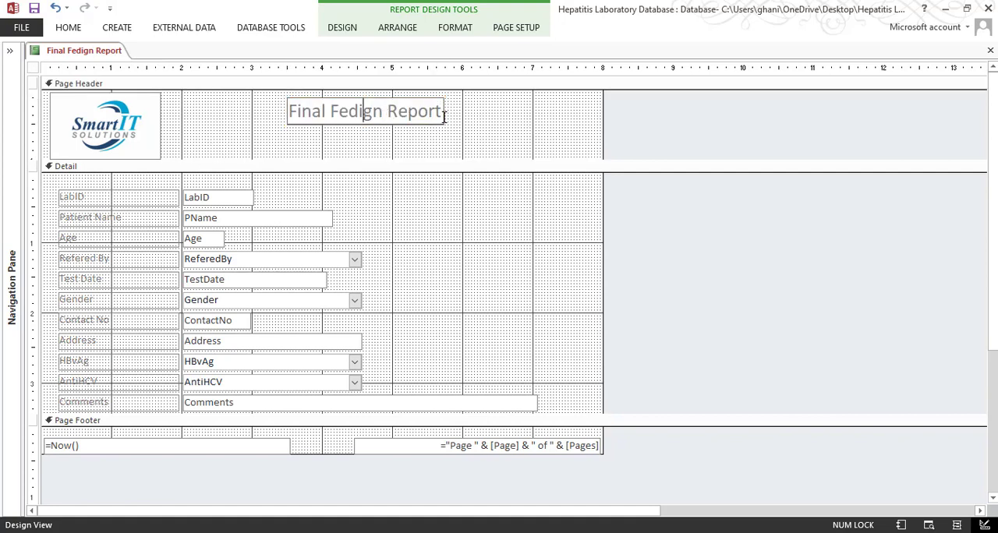
{"action": "mouse_move", "coordinate": [359, 442]}
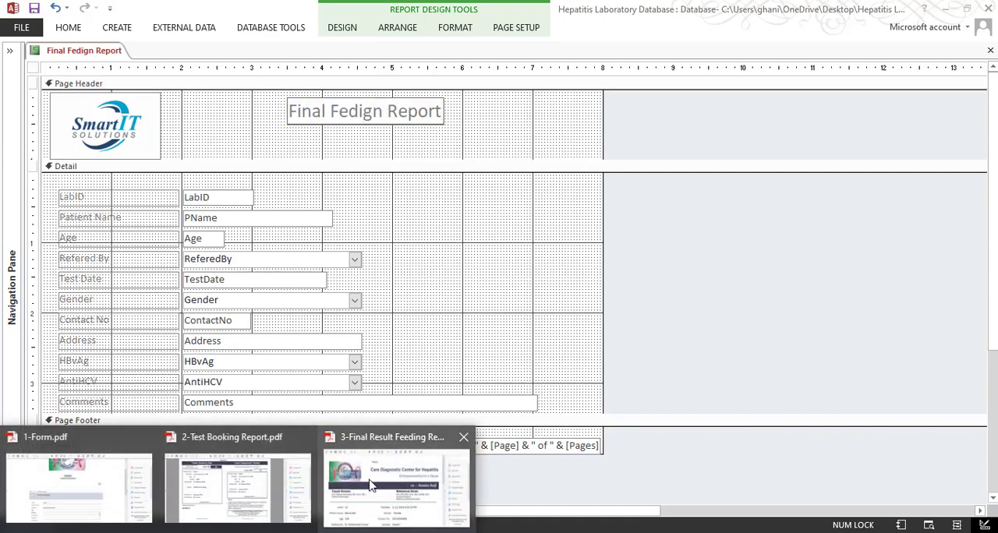
{"action": "left_click", "coordinate": [373, 485]}
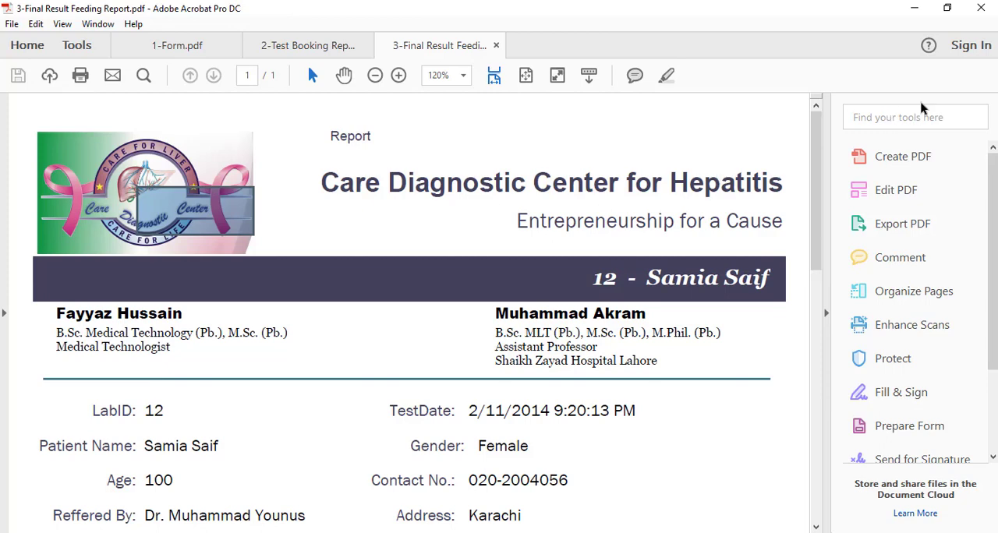
{"action": "left_click", "coordinate": [914, 10]}
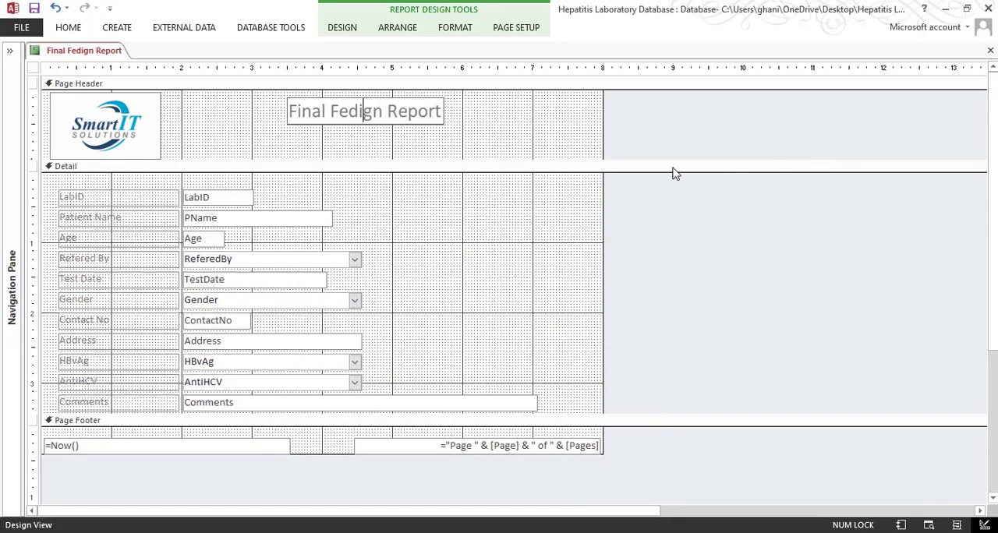
Duplicate the report title label directly beneath the original in the Page Header
{"action": "left_click", "coordinate": [375, 117]}
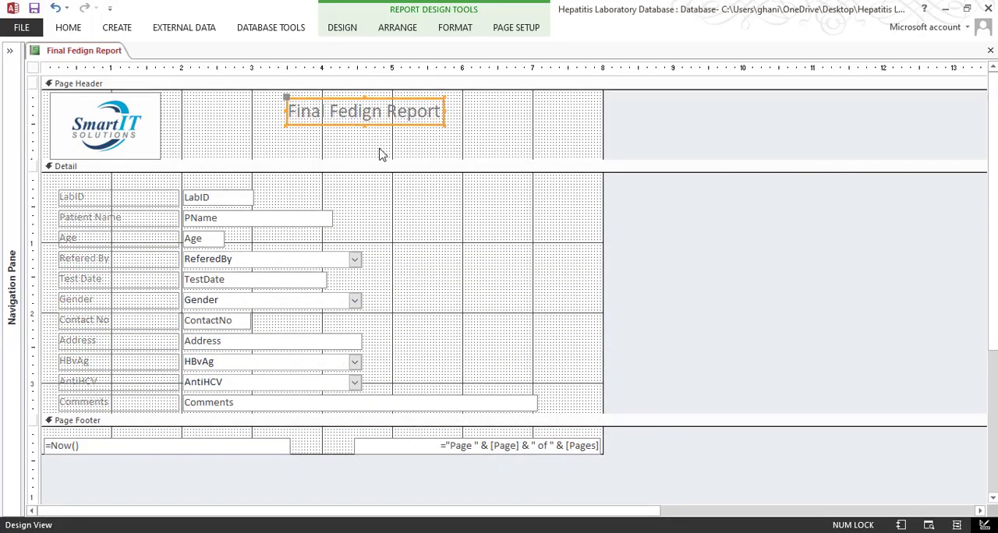
{"action": "key", "text": "ctrl+c"}
{"action": "key", "text": "ctrl+v"}
Change the upper title label's text to "Care Diagnostic Center for Hepatitis"
{"action": "double_click", "coordinate": [379, 116]}
{"action": "left_click", "coordinate": [406, 115]}
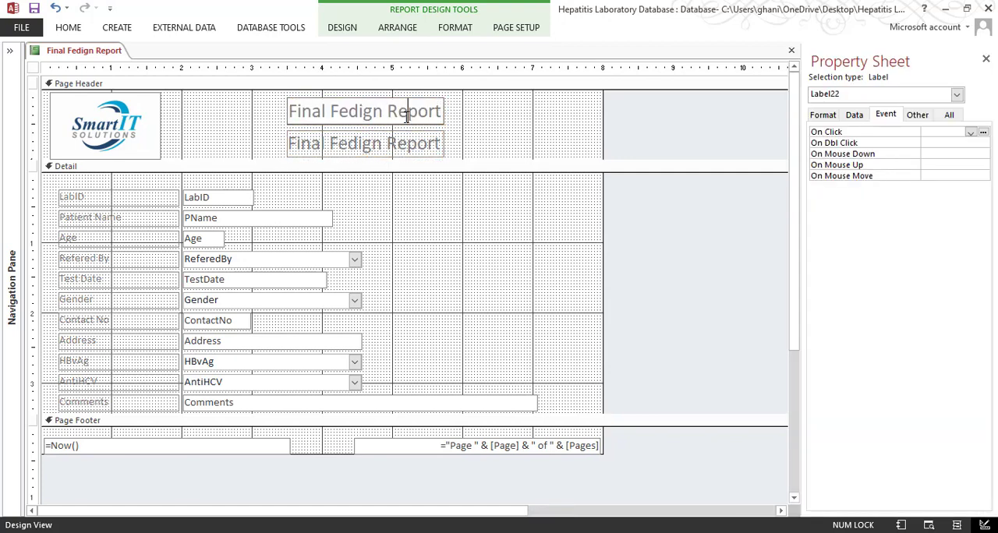
{"action": "left_click_drag", "start_coordinate": [441, 112], "coordinate": [305, 112]}
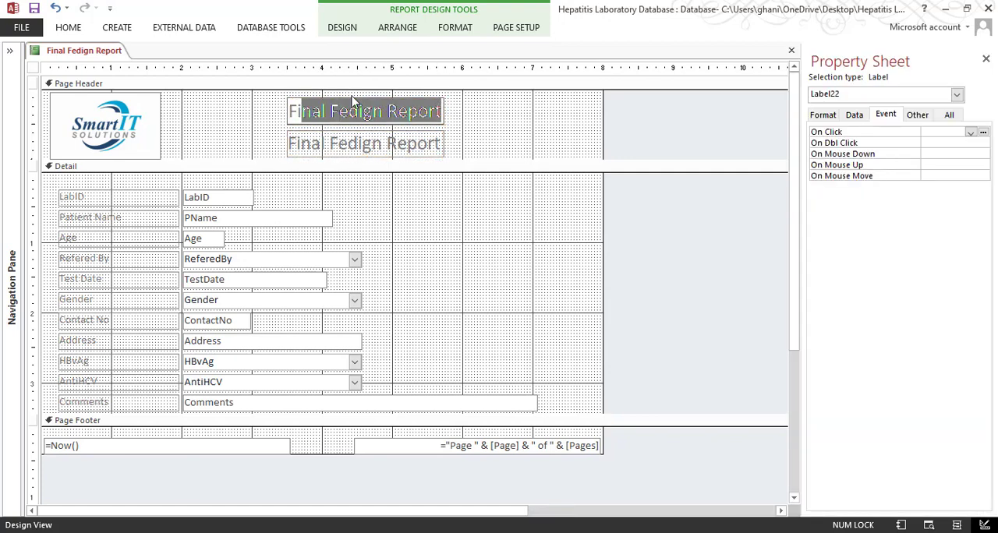
{"action": "key", "text": "BackSpace"}
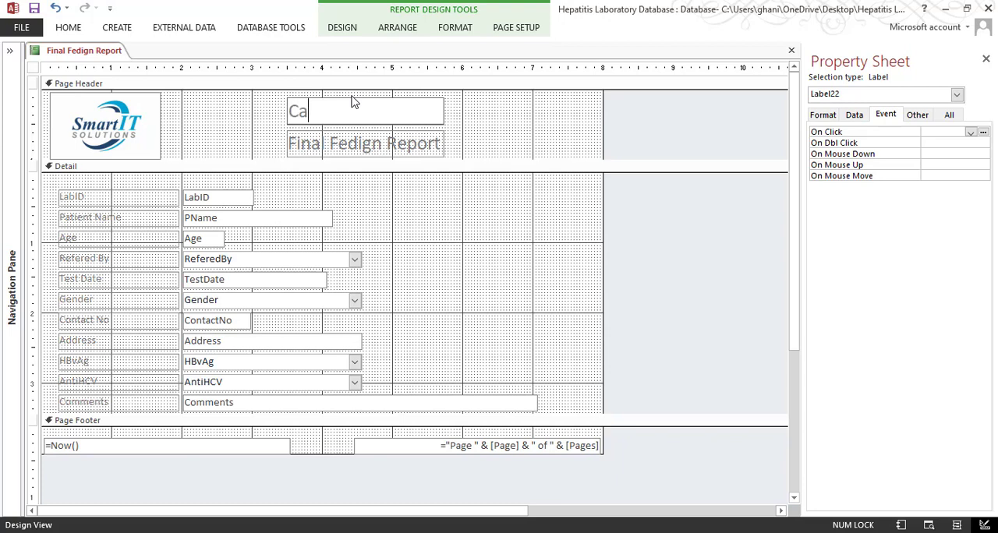
{"action": "type", "text": "re Diagnostic Center"}
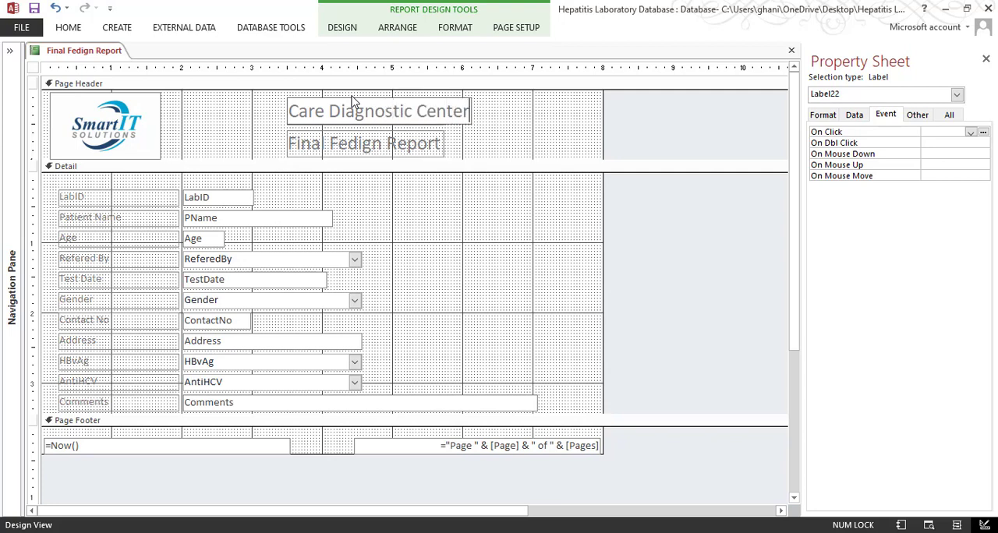
{"action": "type", "text": " for He"}
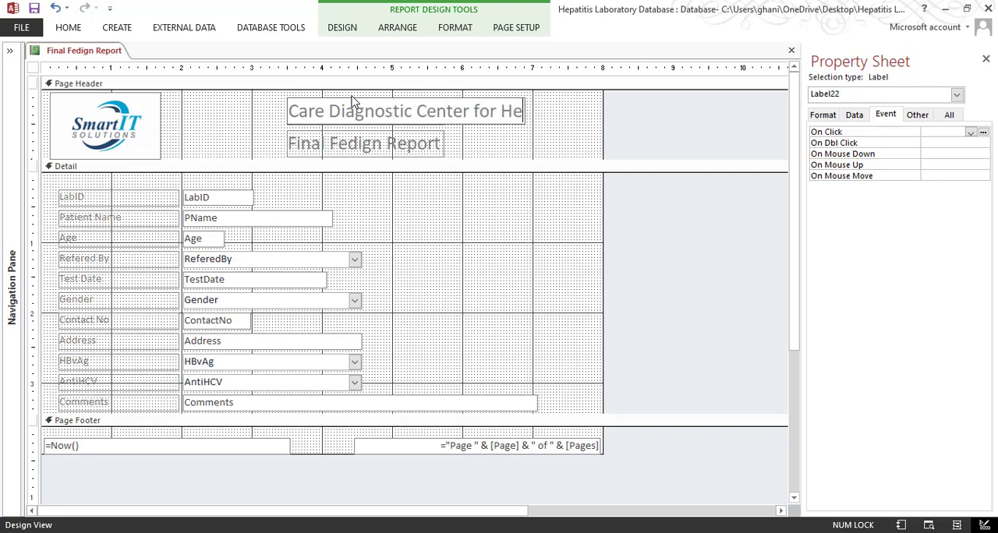
{"action": "type", "text": "patitis"}
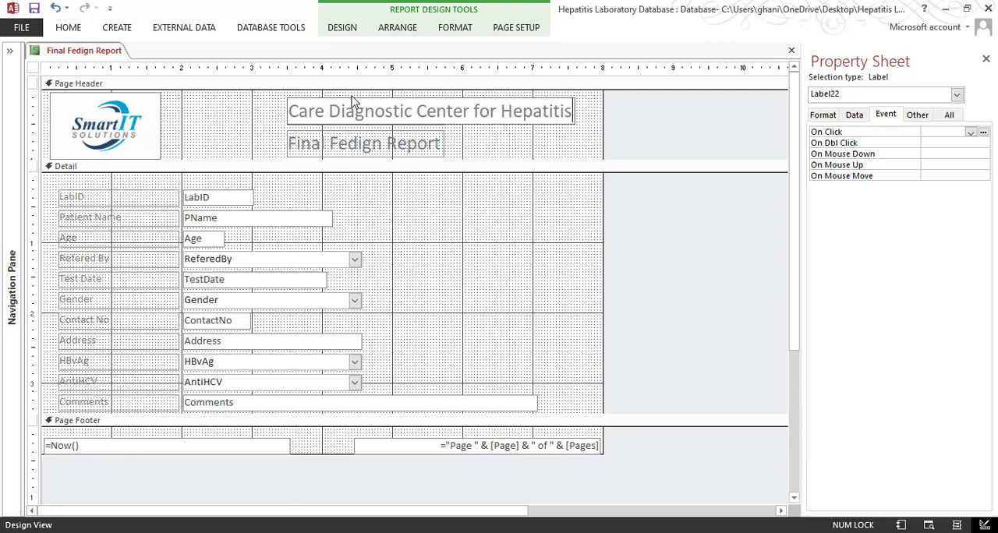
{"action": "key", "text": "Return"}
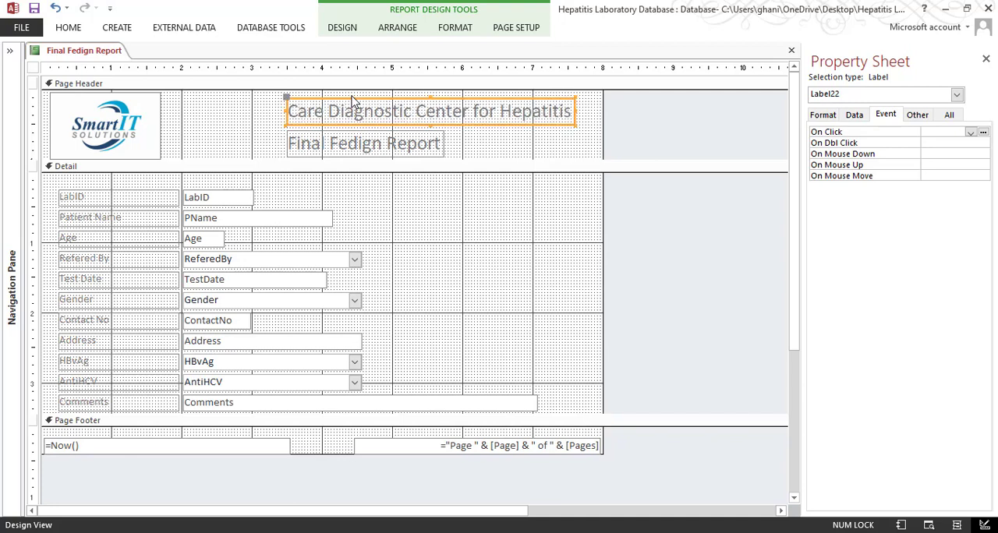
Replace the lower title label's text in the Page Header with "Entreprenurship for a Course"
{"action": "left_click", "coordinate": [373, 146]}
{"action": "double_click", "coordinate": [365, 147]}
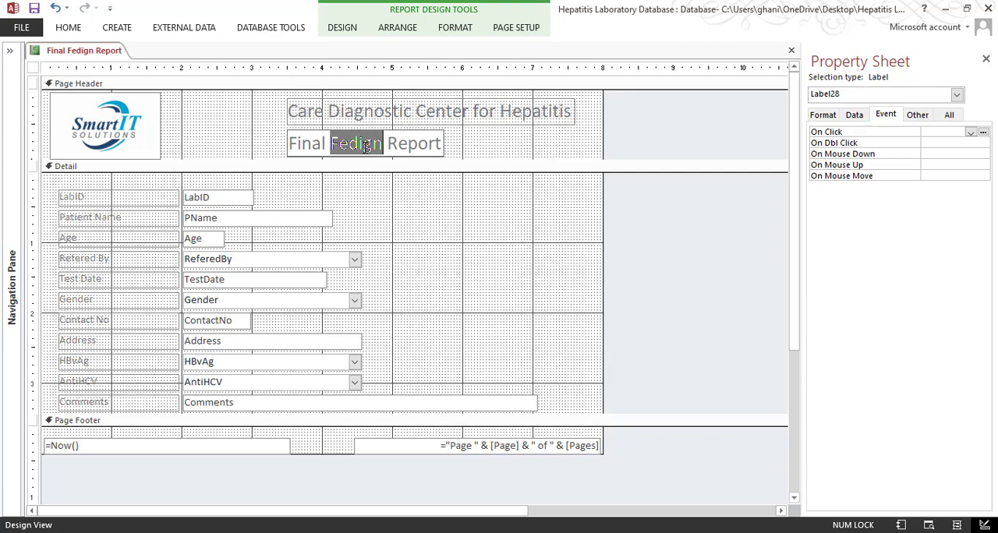
{"action": "left_click_drag", "start_coordinate": [445, 145], "coordinate": [233, 134]}
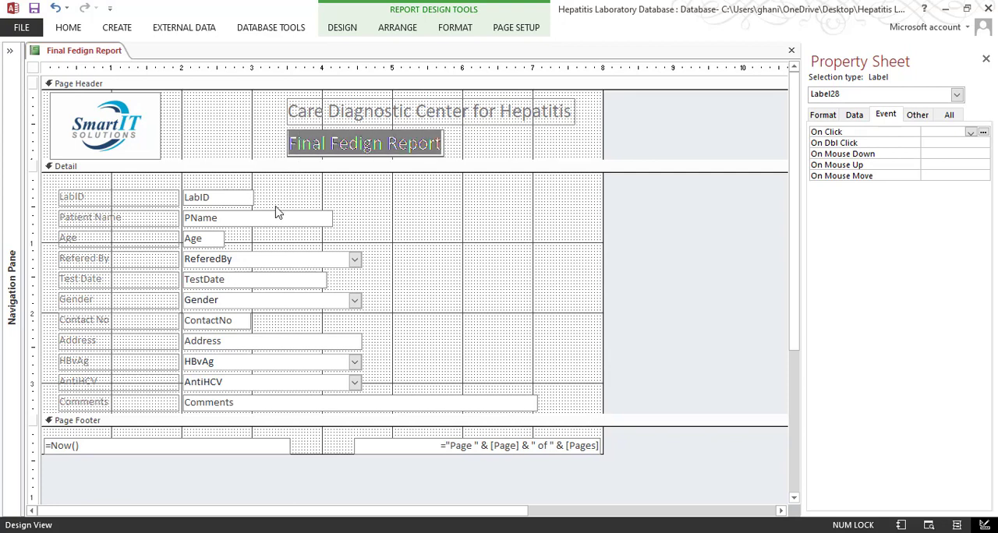
{"action": "type", "text": "Entre"}
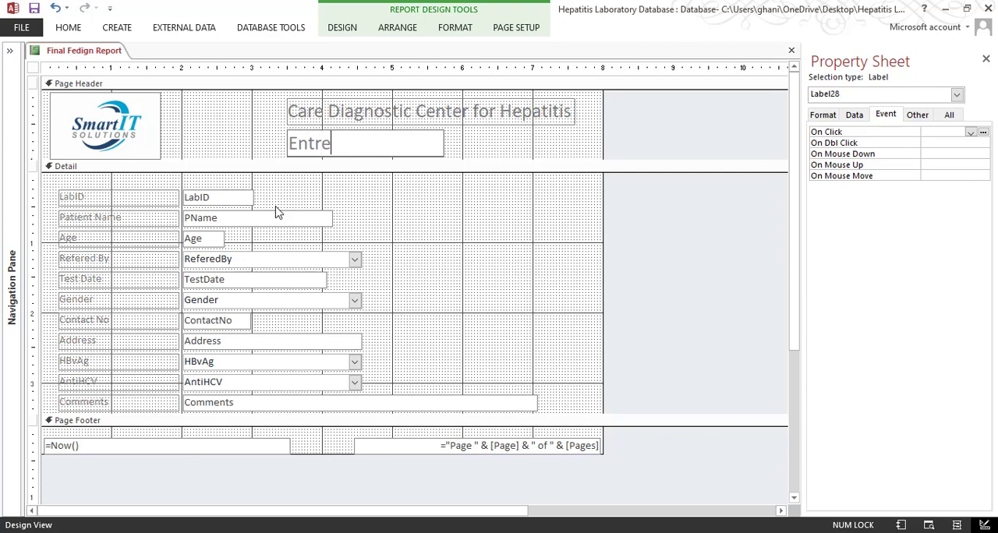
{"action": "type", "text": "pre"}
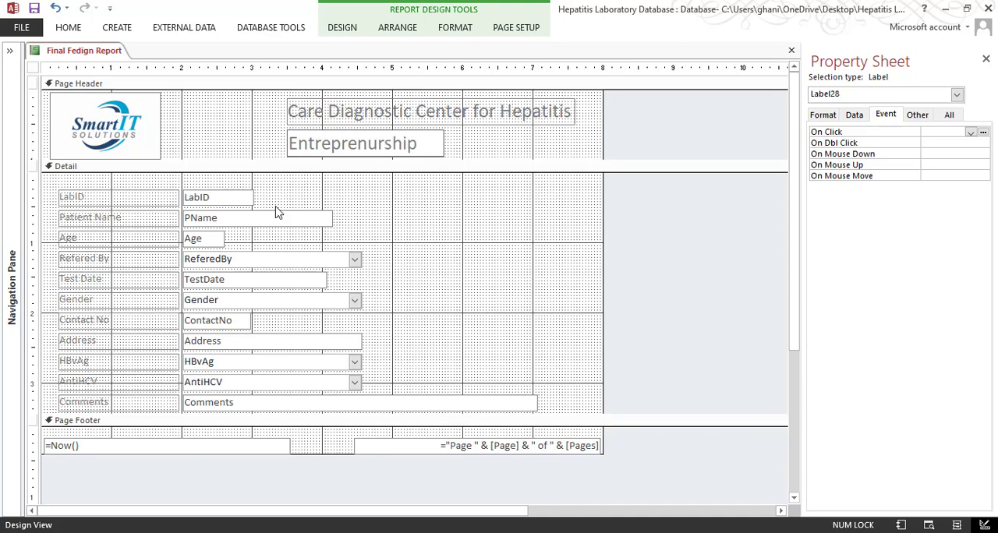
{"action": "type", "text": "nurship for a Course"}
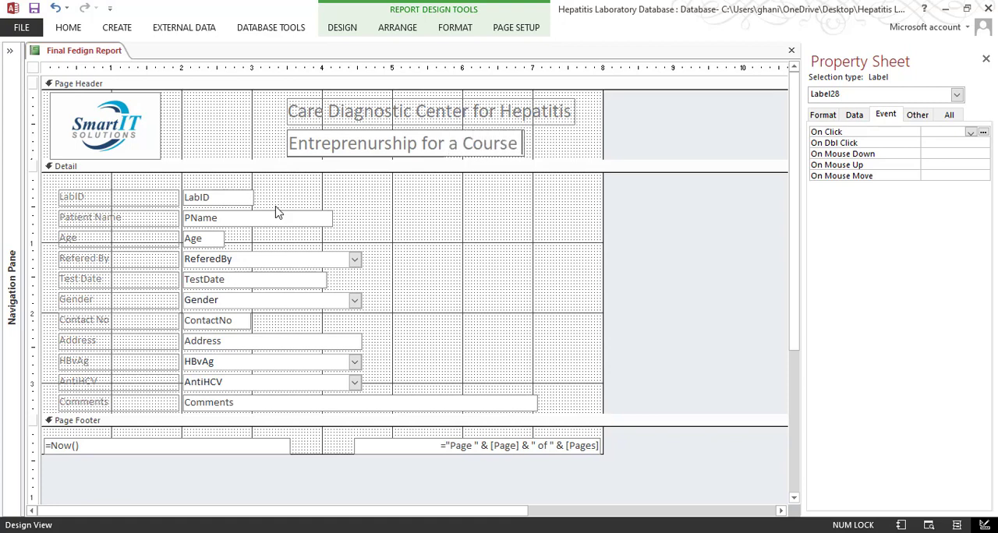
{"action": "key", "text": "Return"}
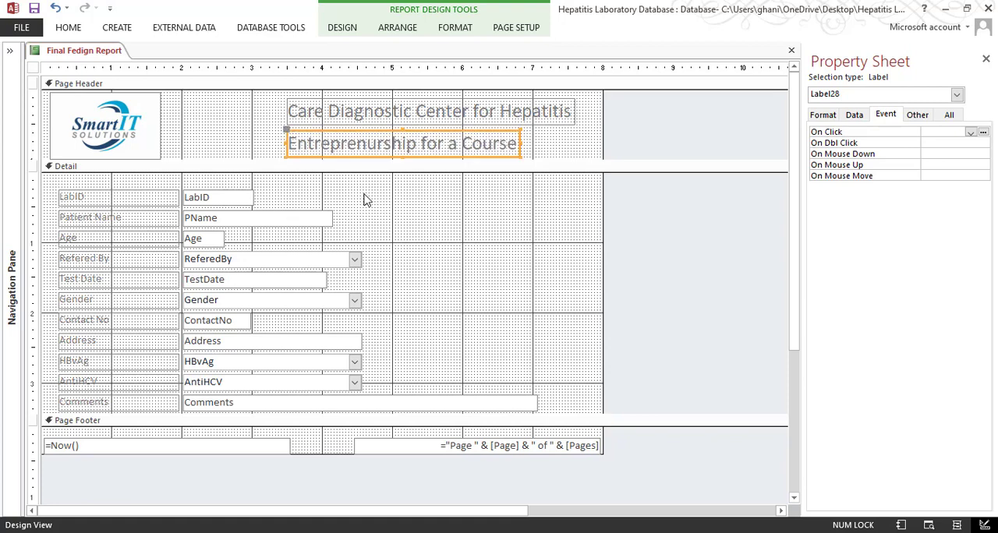
Set the font of all the report's controls to Times New Roman and their font color to black
{"action": "key", "text": "ctrl+a"}
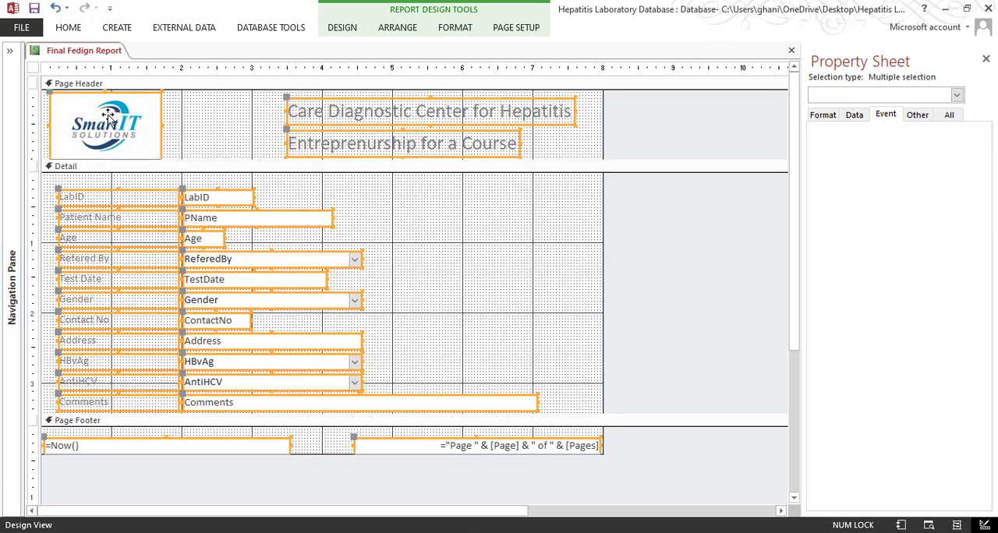
{"action": "left_click", "coordinate": [71, 28]}
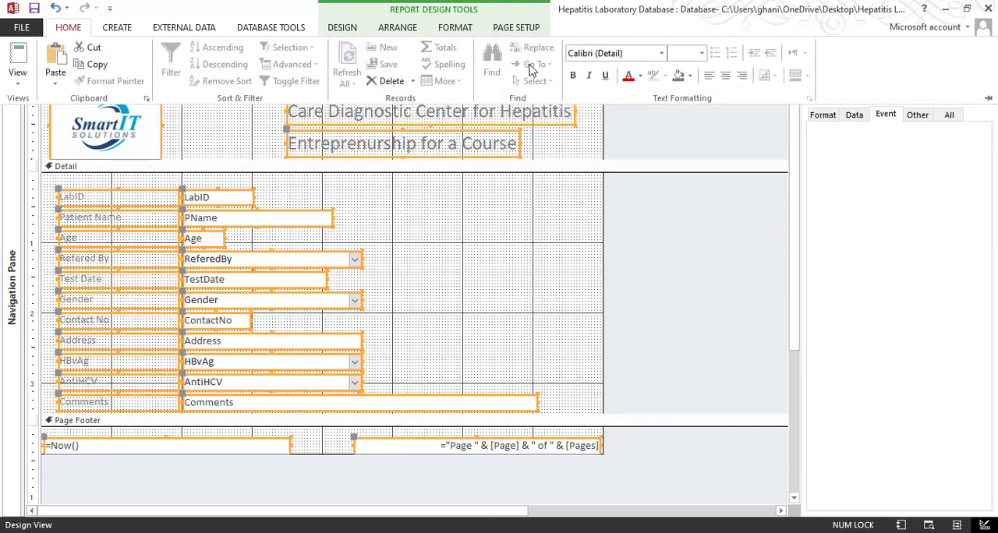
{"action": "left_click", "coordinate": [635, 53]}
{"action": "type", "text": "Times New Roman"}
{"action": "key", "text": "Return"}
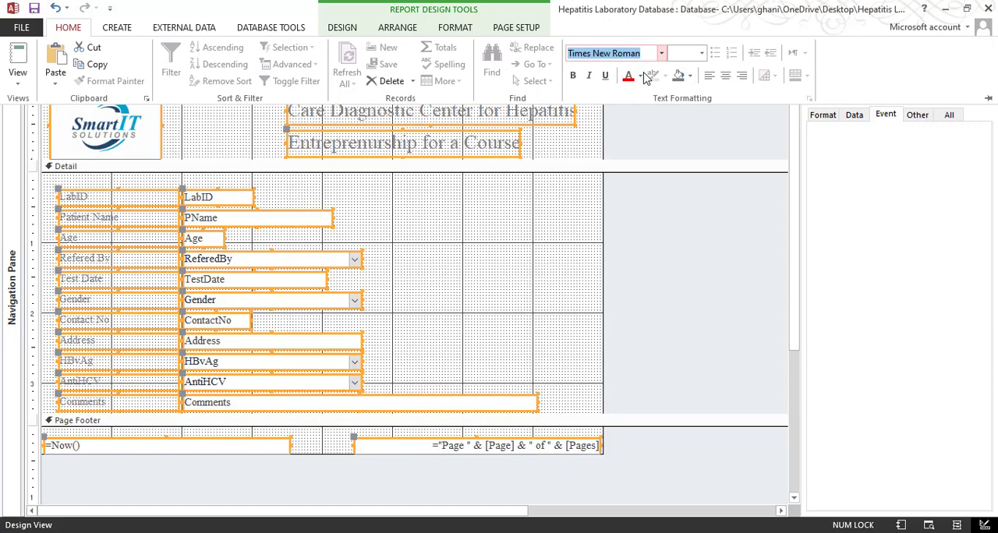
{"action": "left_click", "coordinate": [641, 77]}
{"action": "left_click", "coordinate": [643, 97]}
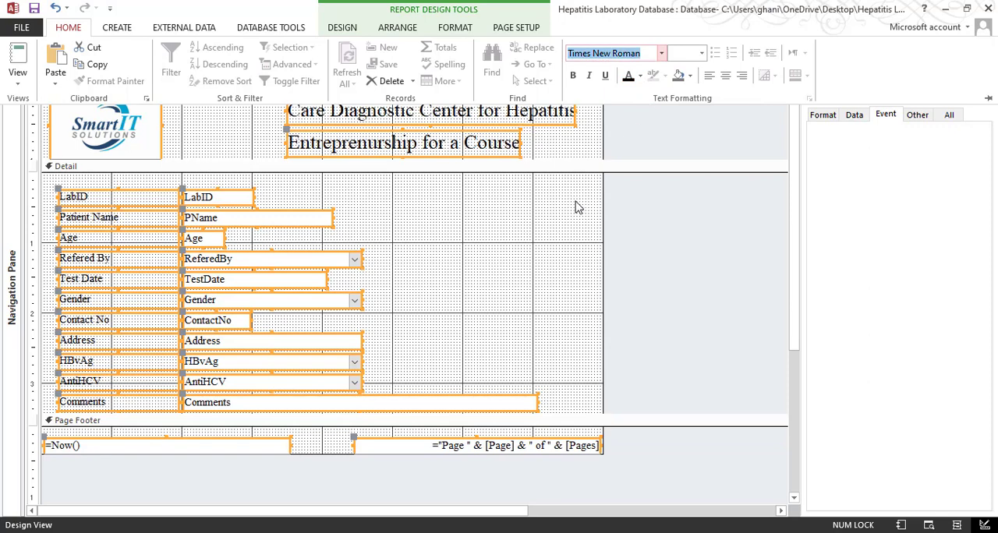
Set the font size of all the report's controls to 12 and clear the selection
{"action": "left_click", "coordinate": [681, 53]}
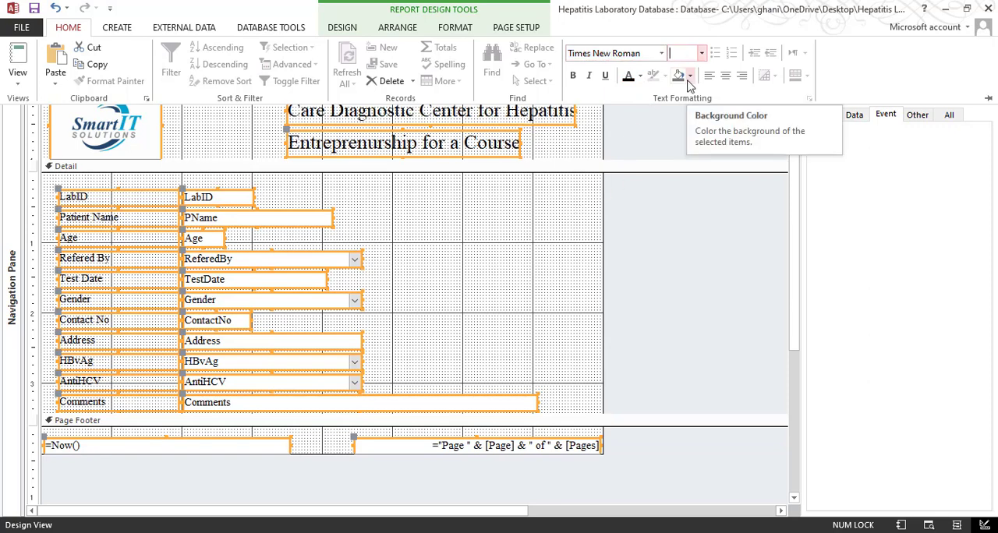
{"action": "type", "text": "12"}
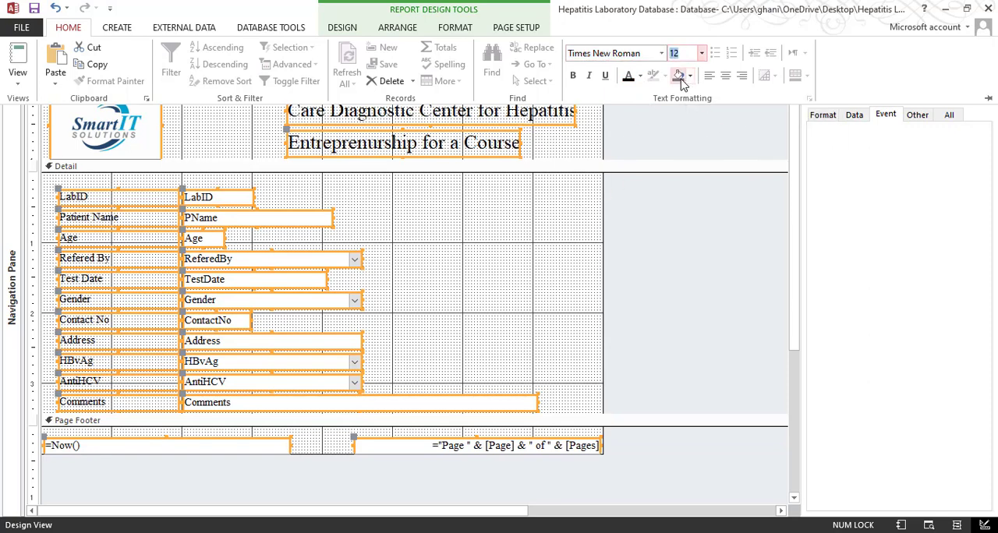
{"action": "key", "text": "Return"}
{"action": "left_click", "coordinate": [499, 263]}
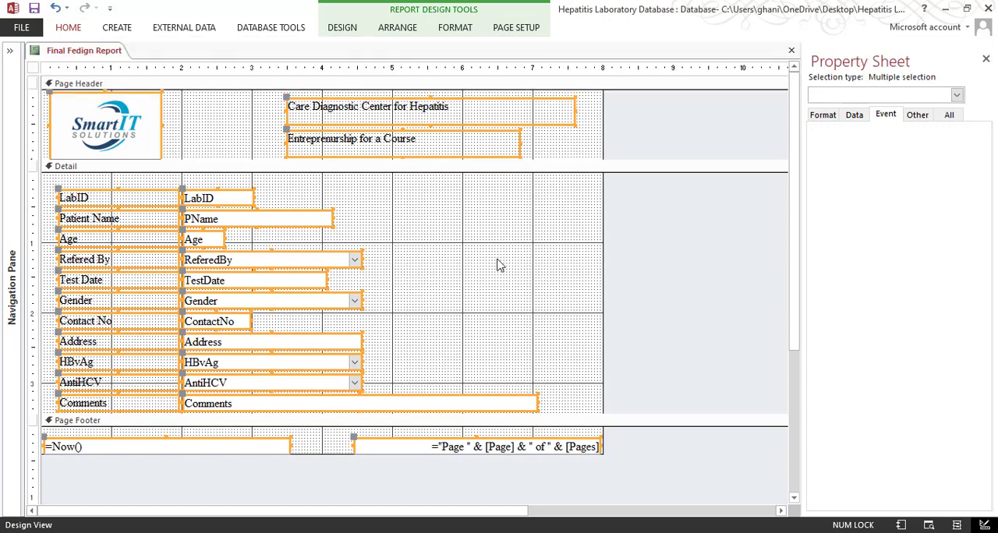
{"action": "left_click", "coordinate": [468, 224]}
{"action": "key", "text": "ctrl+a"}
{"action": "left_click", "coordinate": [419, 225]}
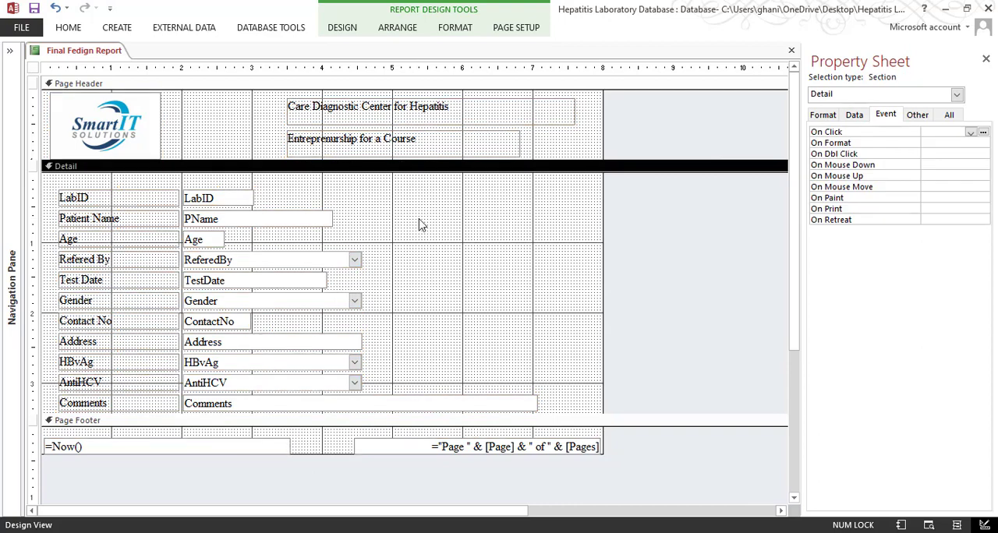
{"action": "key", "text": "ctrl+a"}
{"action": "left_click", "coordinate": [442, 221]}
Make both Page Header labels bold with a font size of 16
{"action": "left_click_drag", "start_coordinate": [258, 108], "coordinate": [356, 148]}
{"action": "left_click", "coordinate": [68, 27]}
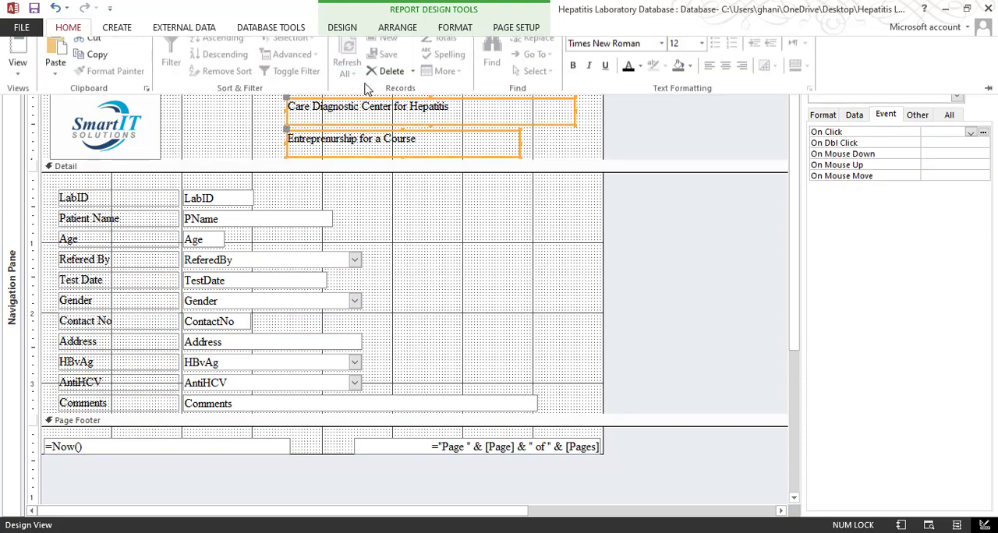
{"action": "left_click", "coordinate": [701, 53]}
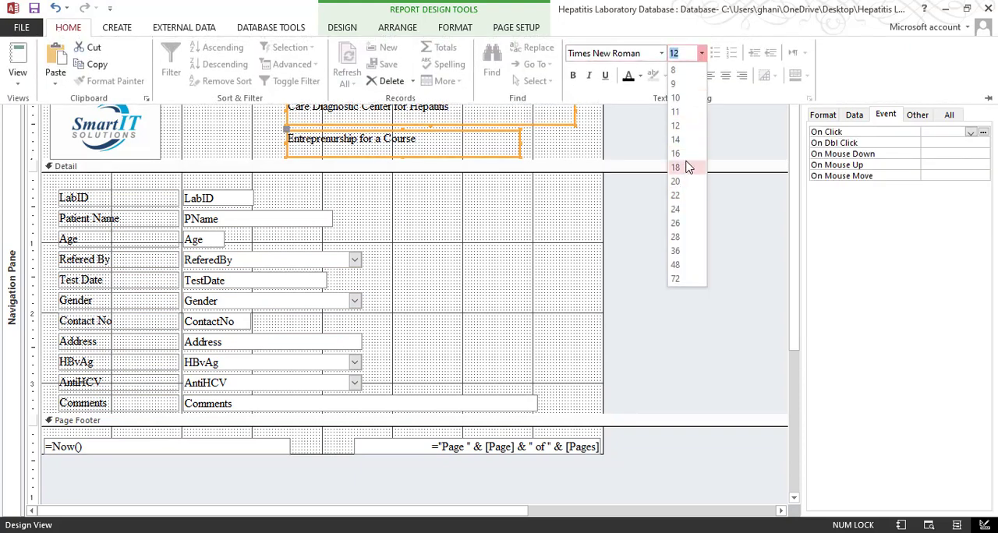
{"action": "left_click", "coordinate": [684, 156]}
{"action": "left_click", "coordinate": [573, 76]}
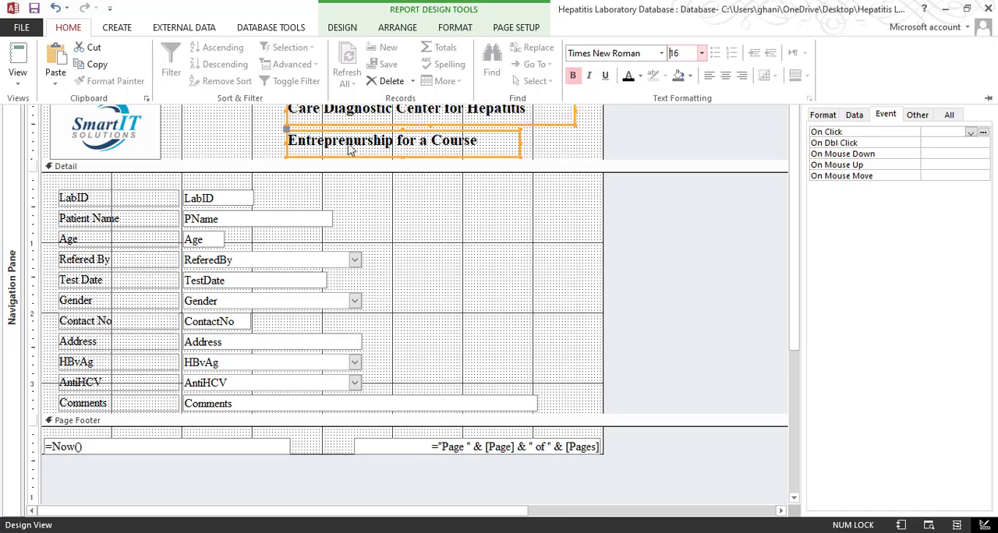
{"action": "left_click", "coordinate": [249, 139]}
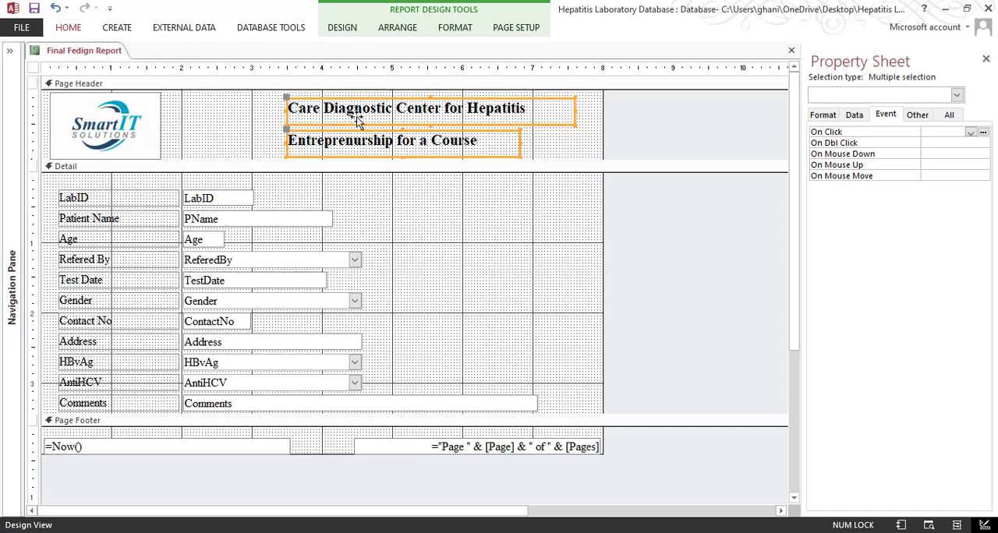
Set the font size of the "Care Diagnostic Center for Hepatitis" label to 20
{"action": "left_click", "coordinate": [292, 115]}
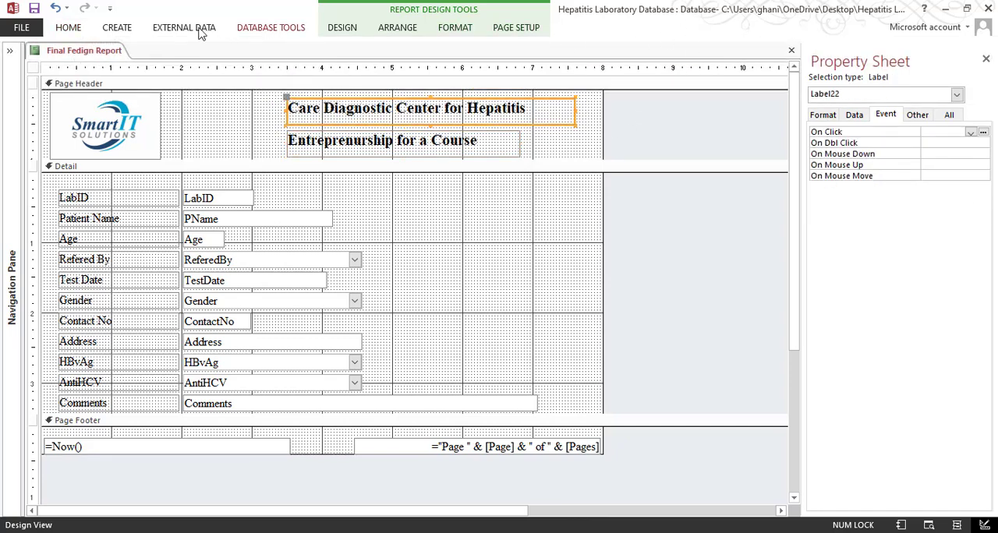
{"action": "double_click", "coordinate": [65, 27]}
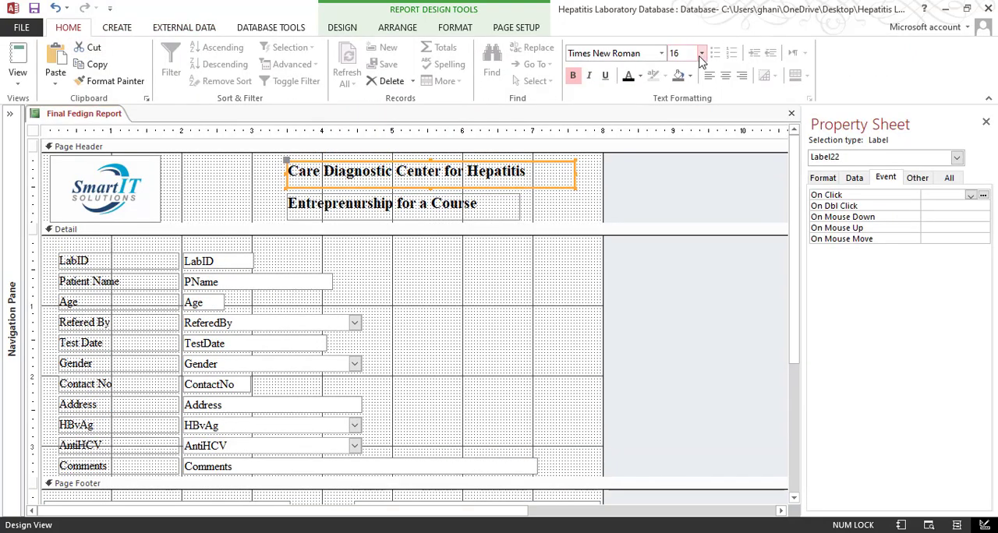
{"action": "left_click", "coordinate": [701, 53]}
{"action": "left_click", "coordinate": [682, 182]}
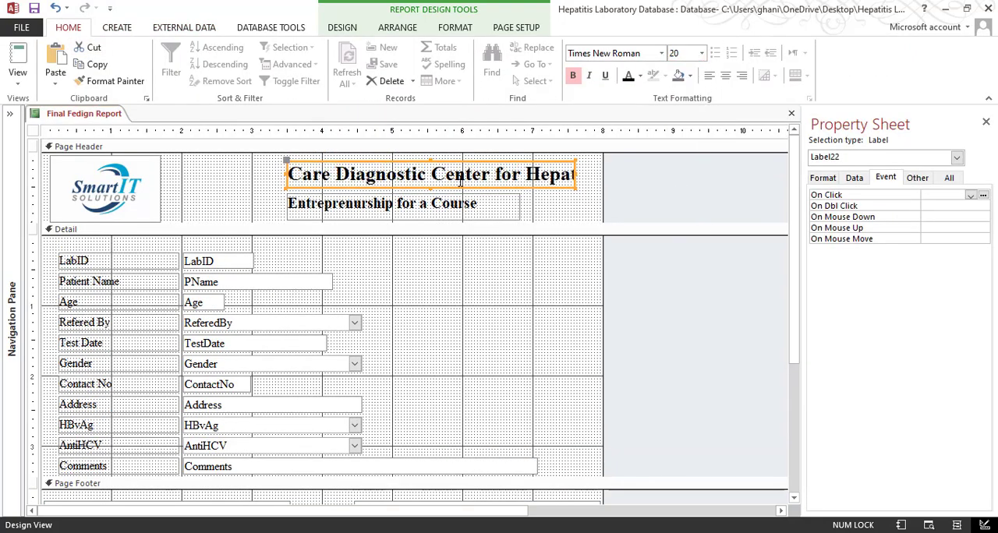
Size the center name label to fit its text and nudge it slightly left
{"action": "right_click", "coordinate": [499, 190]}
{"action": "mouse_move", "coordinate": [540, 357]}
{"action": "left_click", "coordinate": [600, 351]}
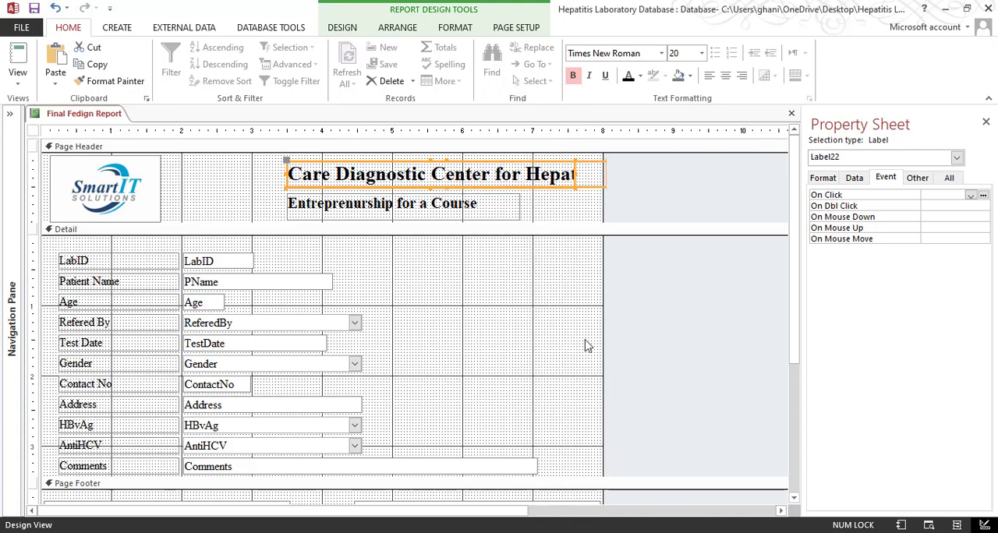
{"action": "key", "text": "Left"}
{"action": "key", "text": "Left"}
{"action": "key", "text": "Left"}
{"action": "key", "text": "Left"}
{"action": "key", "text": "Left"}
{"action": "key", "text": "Left"}
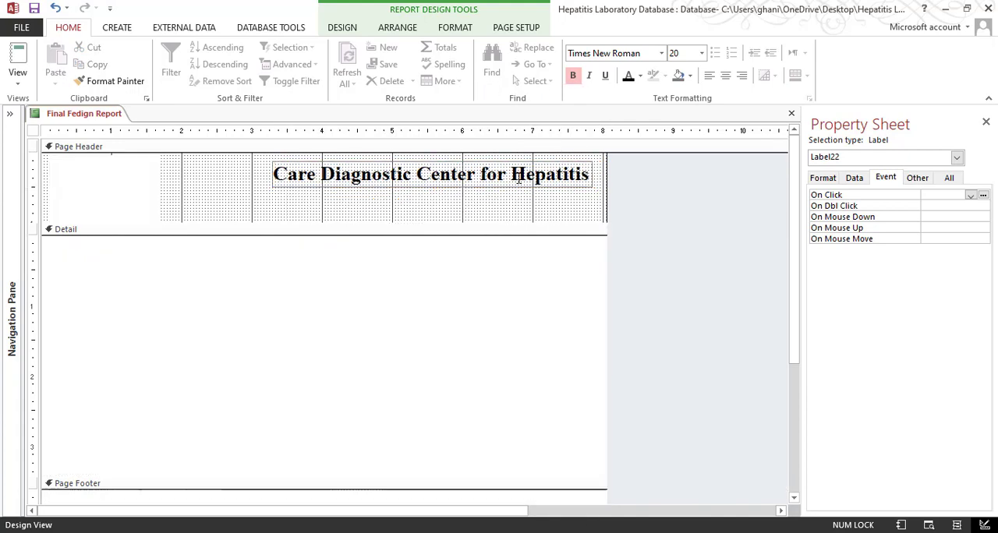
Remove the bold from the "Entreprenurship for a Course" label and size the header labels to fit their text
{"action": "left_click", "coordinate": [481, 215]}
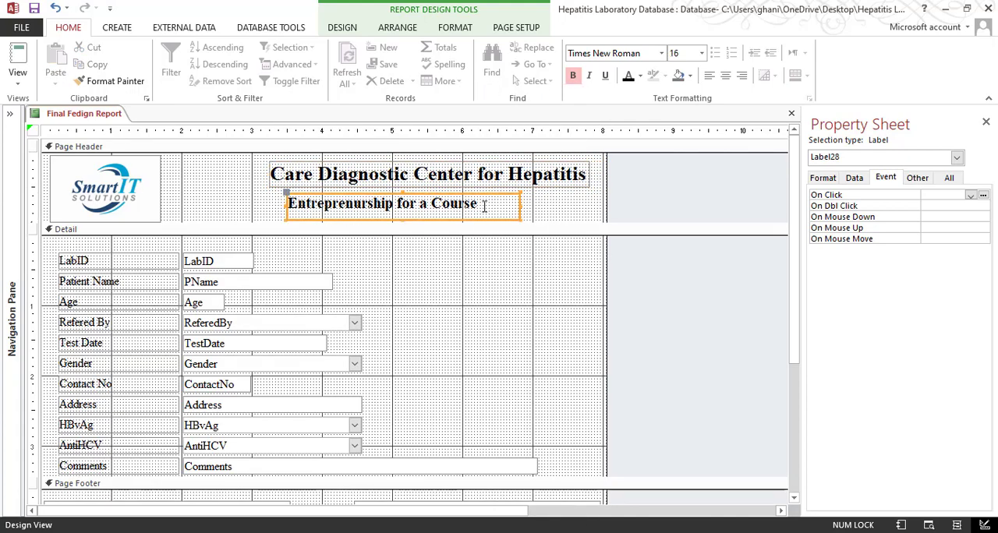
{"action": "left_click", "coordinate": [576, 79]}
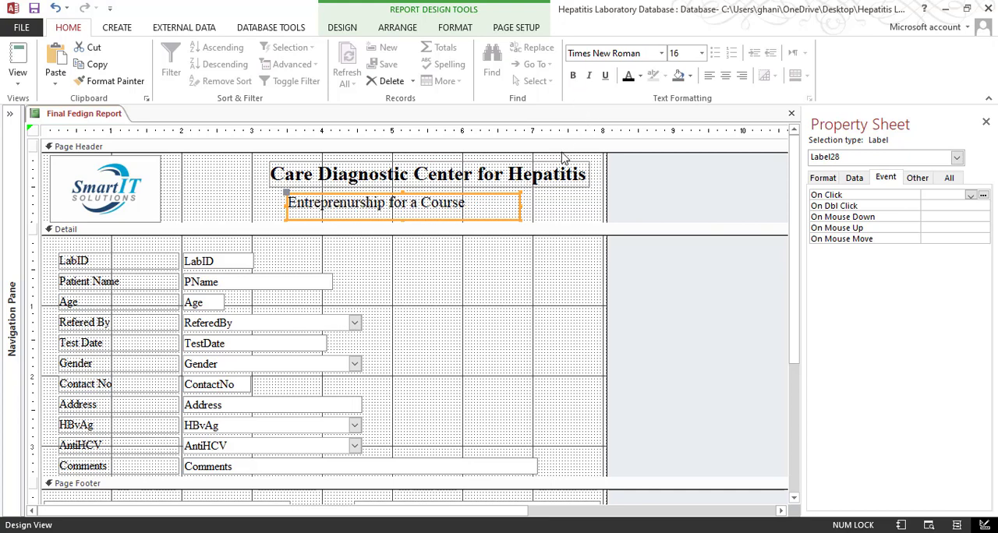
{"action": "left_click", "coordinate": [514, 174], "text": "shift"}
{"action": "right_click", "coordinate": [512, 177]}
{"action": "right_click", "coordinate": [437, 206]}
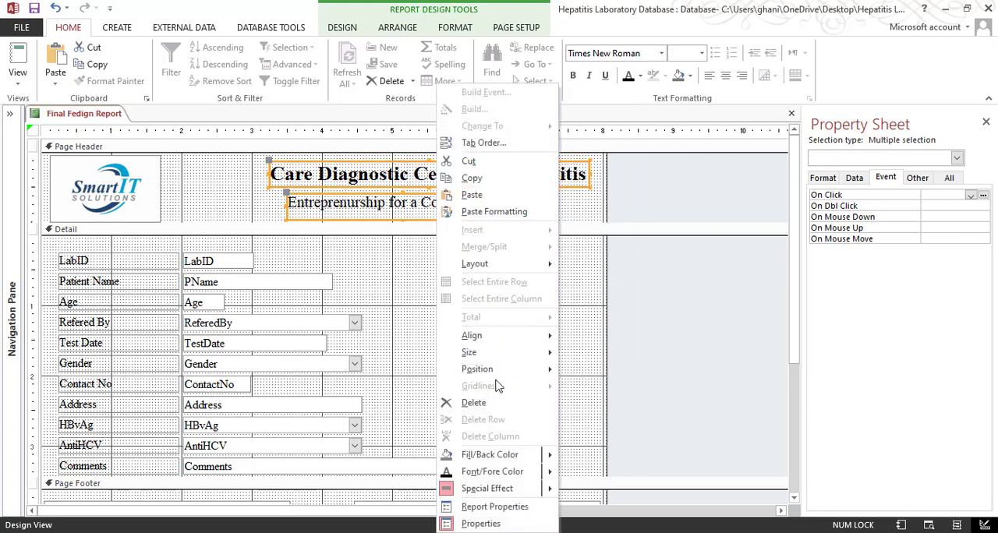
{"action": "mouse_move", "coordinate": [516, 354]}
{"action": "left_click", "coordinate": [596, 353]}
{"action": "left_click", "coordinate": [512, 216]}
{"action": "left_click", "coordinate": [465, 204]}
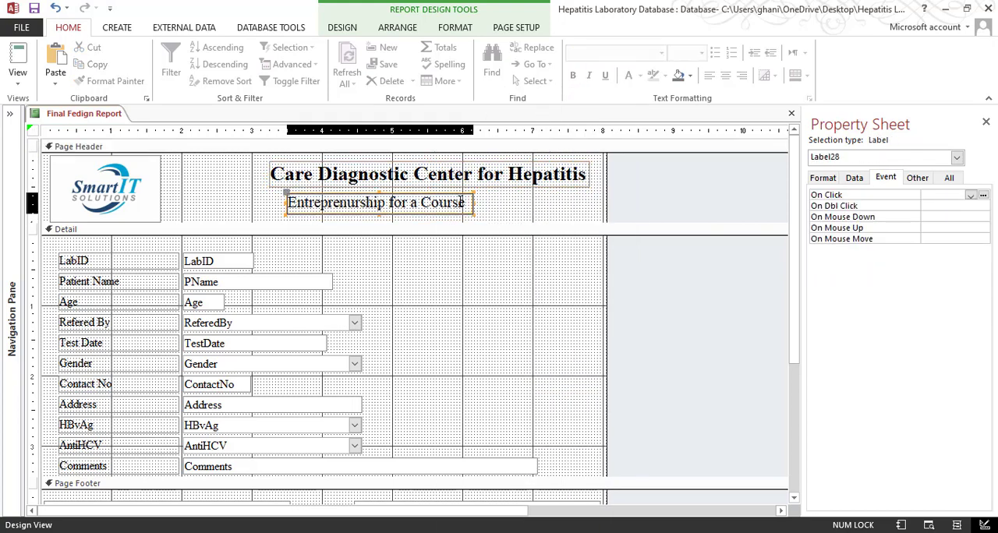
Align the right edges of the two Page Header labels and nudge the tagline label slightly right
{"action": "left_click", "coordinate": [476, 177], "text": "shift"}
{"action": "right_click", "coordinate": [475, 175]}
{"action": "left_click", "coordinate": [252, 193]}
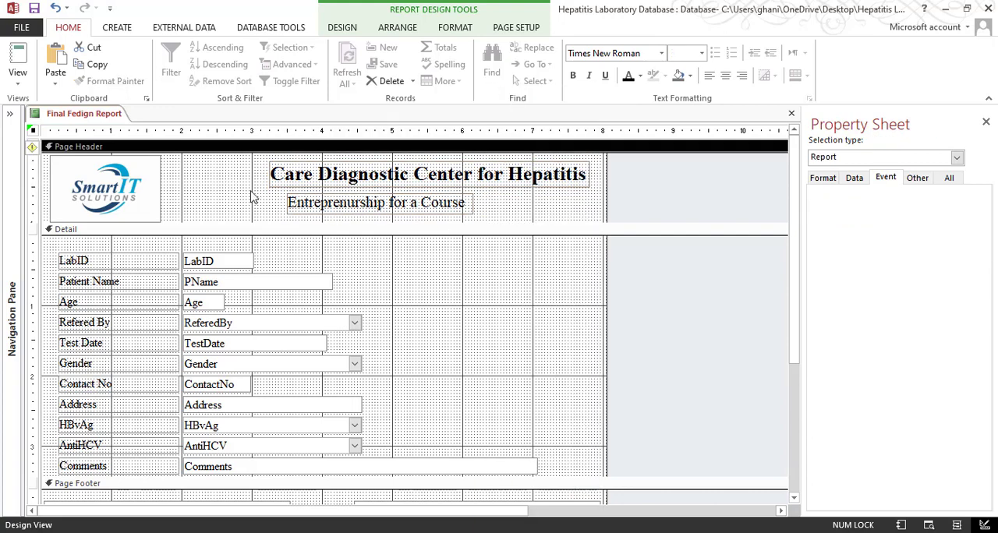
{"action": "left_click_drag", "start_coordinate": [249, 167], "coordinate": [369, 221]}
{"action": "right_click", "coordinate": [400, 193]}
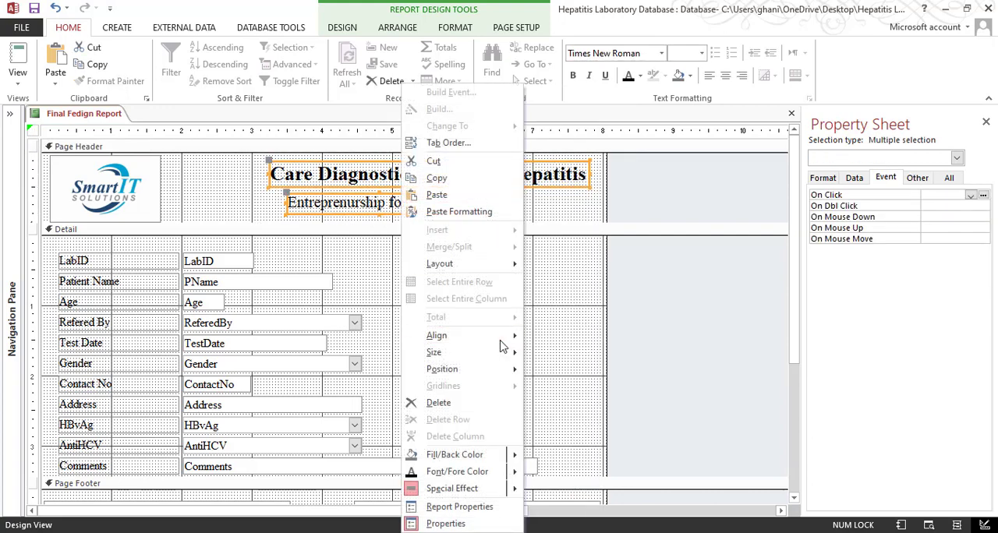
{"action": "mouse_move", "coordinate": [510, 341]}
{"action": "left_click", "coordinate": [568, 353]}
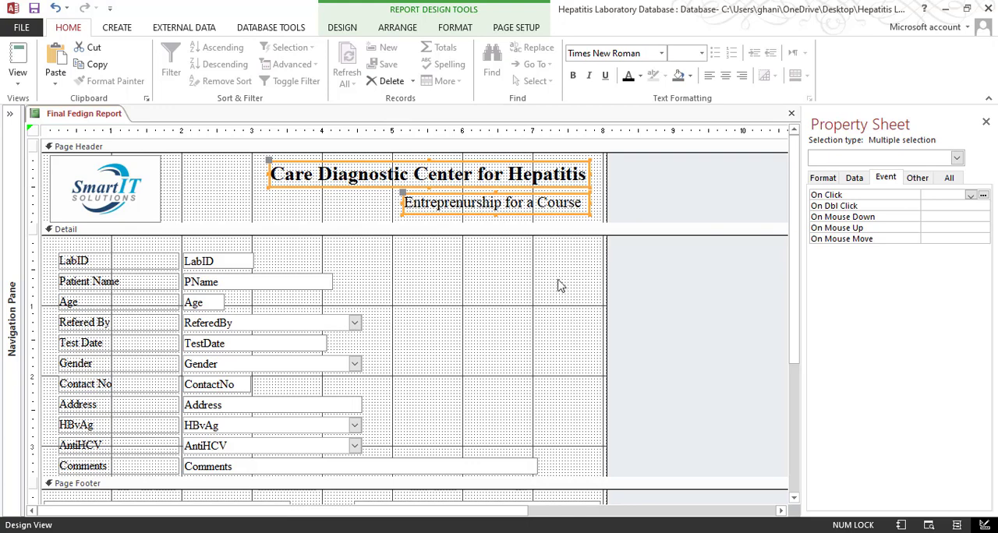
{"action": "left_click", "coordinate": [507, 221]}
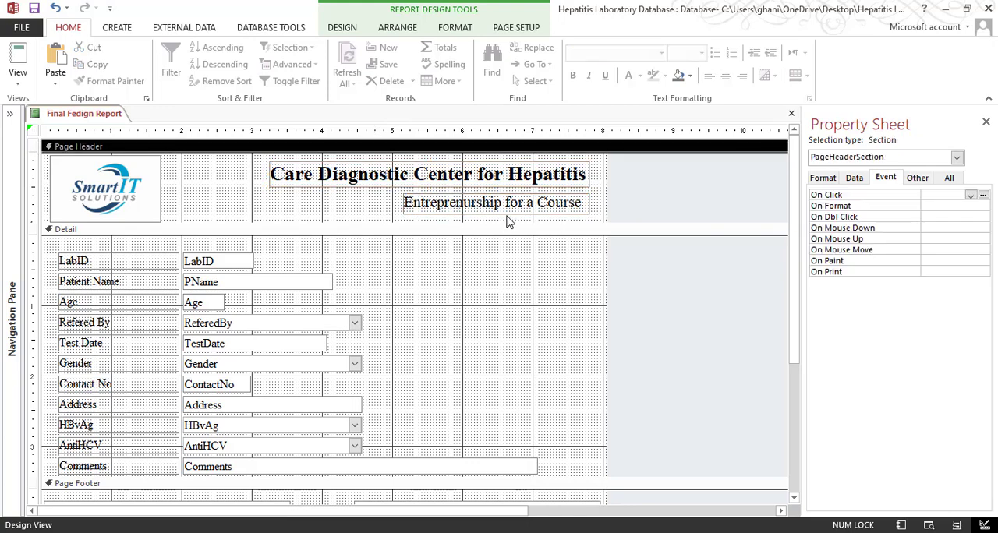
{"action": "left_click", "coordinate": [550, 209]}
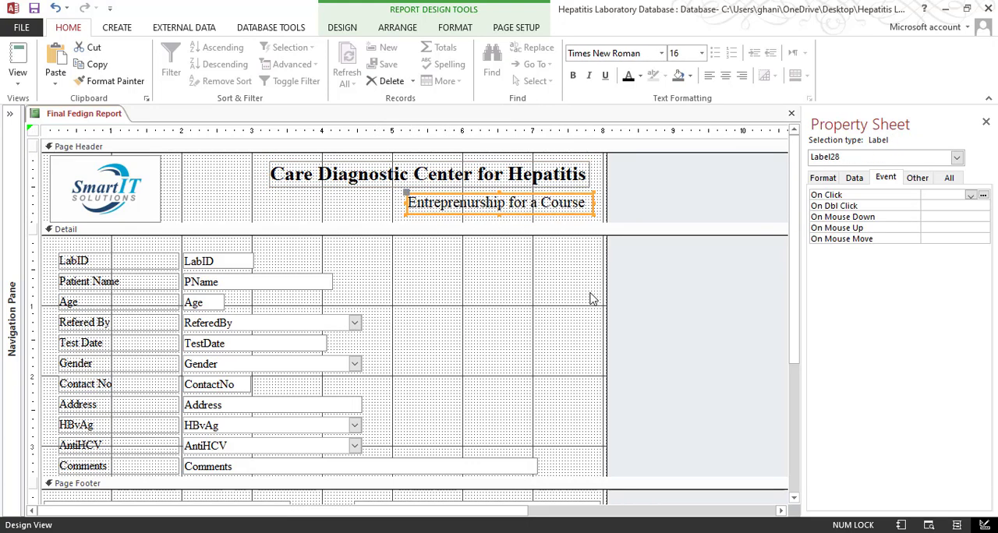
{"action": "key", "text": "Right"}
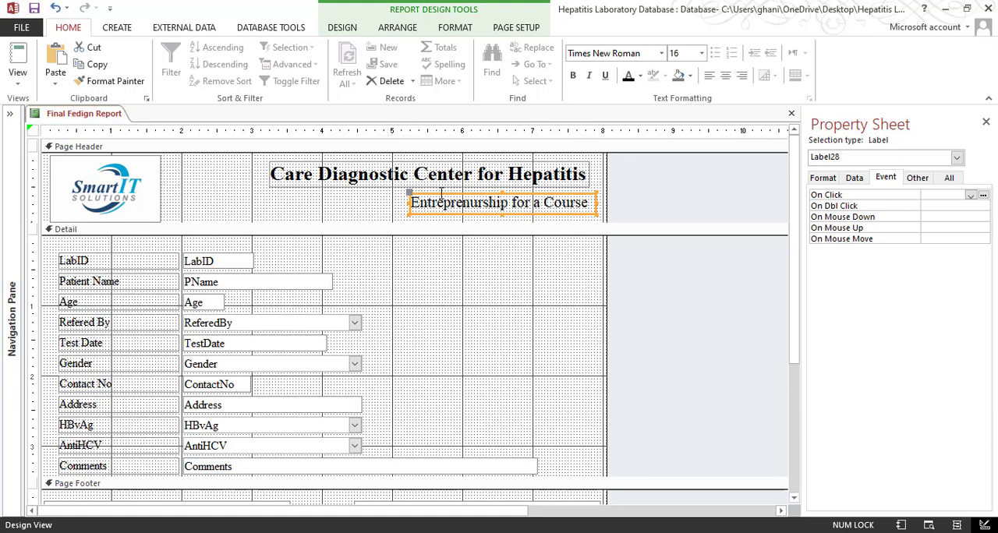
Show the final report in Print Preview
{"action": "left_click", "coordinate": [17, 77]}
{"action": "left_click", "coordinate": [62, 140]}
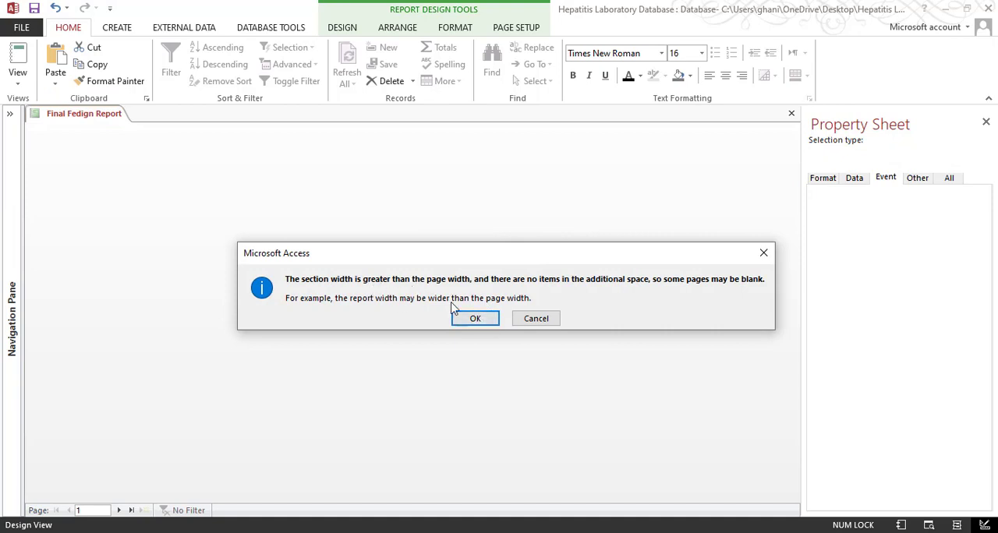
{"action": "left_click", "coordinate": [474, 320]}
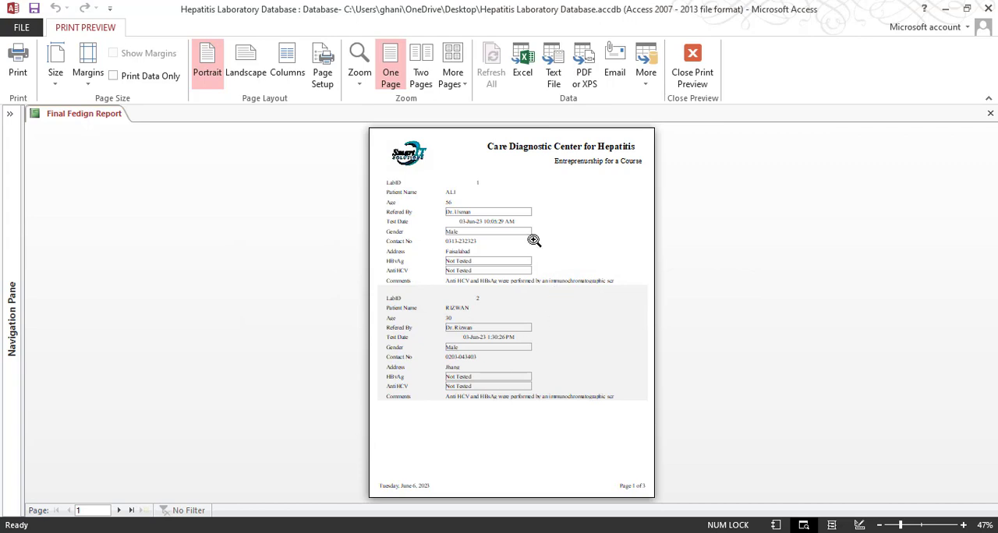
Zoom in on the report in Print Preview to check its header, and return to Design View
{"action": "left_click", "coordinate": [494, 260]}
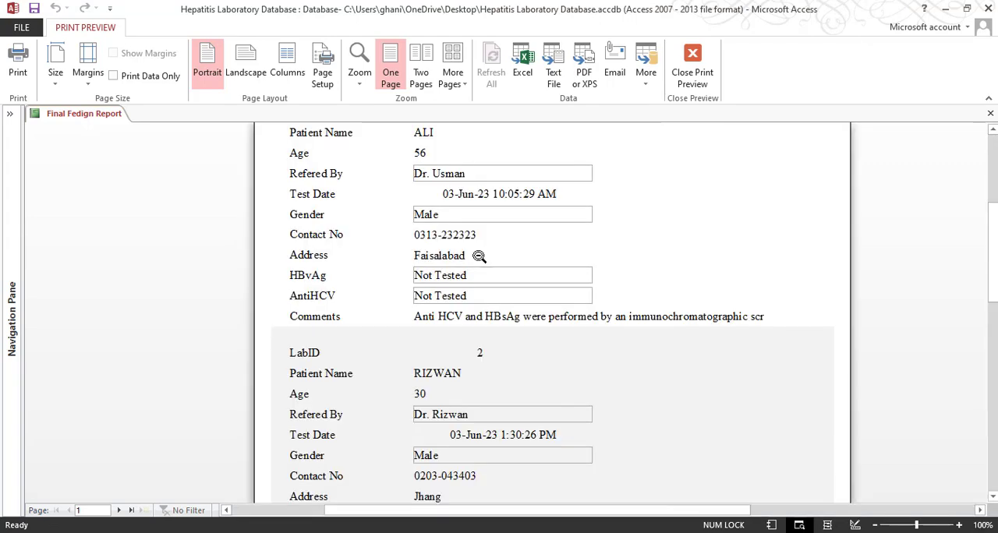
{"action": "scroll", "coordinate": [474, 258], "scroll_direction": "up", "scroll_amount": 2}
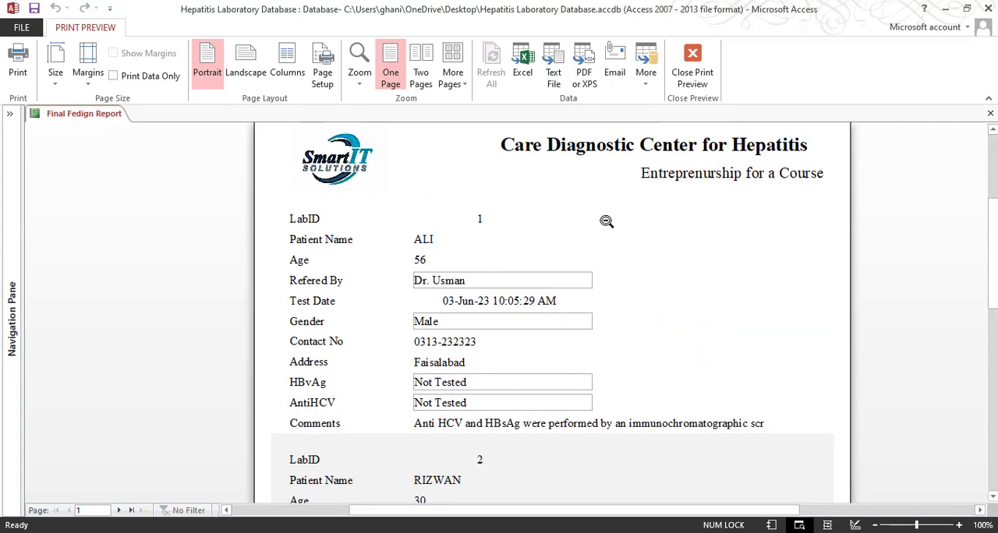
{"action": "left_click", "coordinate": [690, 92]}
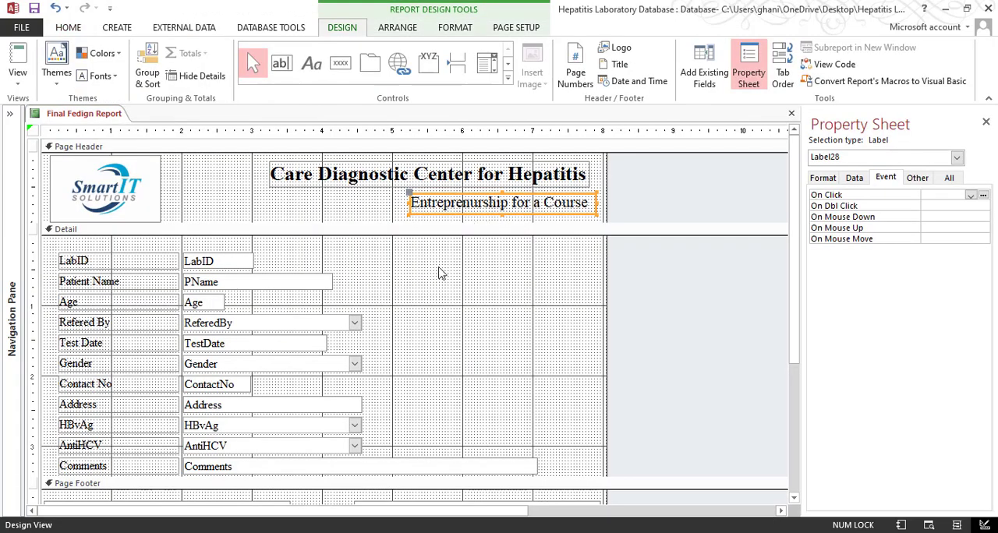
Select the whole report and remove its extra report space to fix the width error
{"action": "left_click", "coordinate": [442, 271]}
{"action": "scroll", "coordinate": [535, 272], "scroll_direction": "down", "scroll_amount": 3}
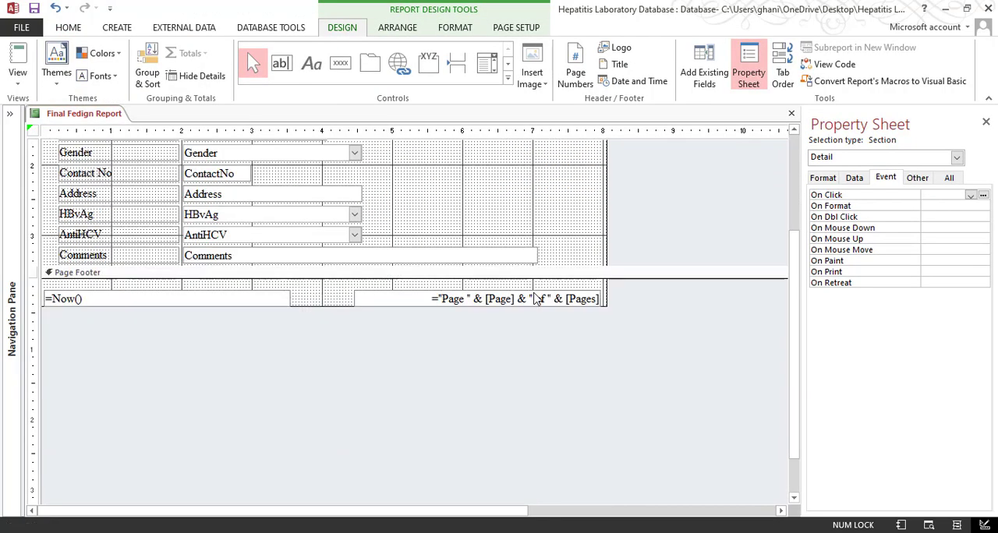
{"action": "scroll", "coordinate": [350, 220], "scroll_direction": "up", "scroll_amount": 1}
{"action": "left_click", "coordinate": [32, 130]}
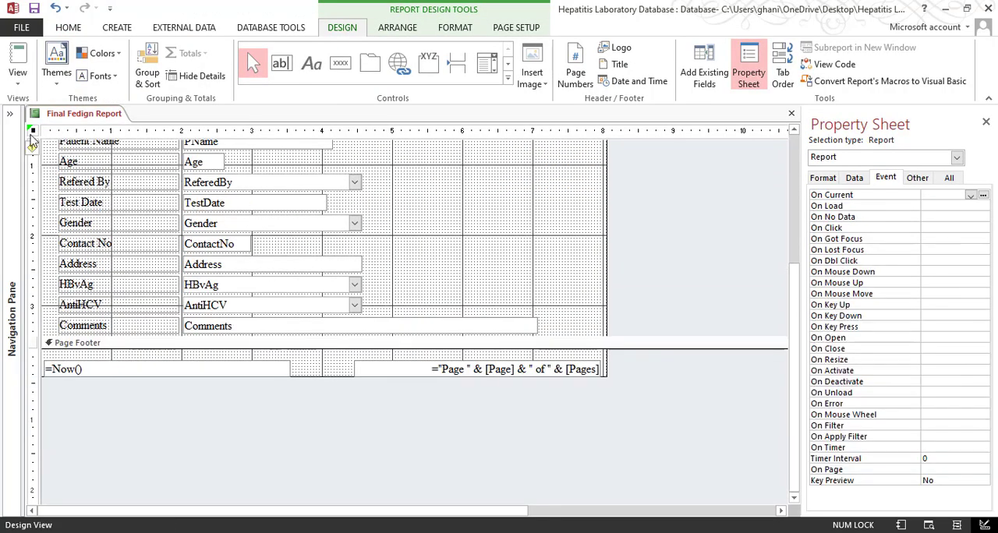
{"action": "scroll", "coordinate": [315, 204], "scroll_direction": "up", "scroll_amount": 3}
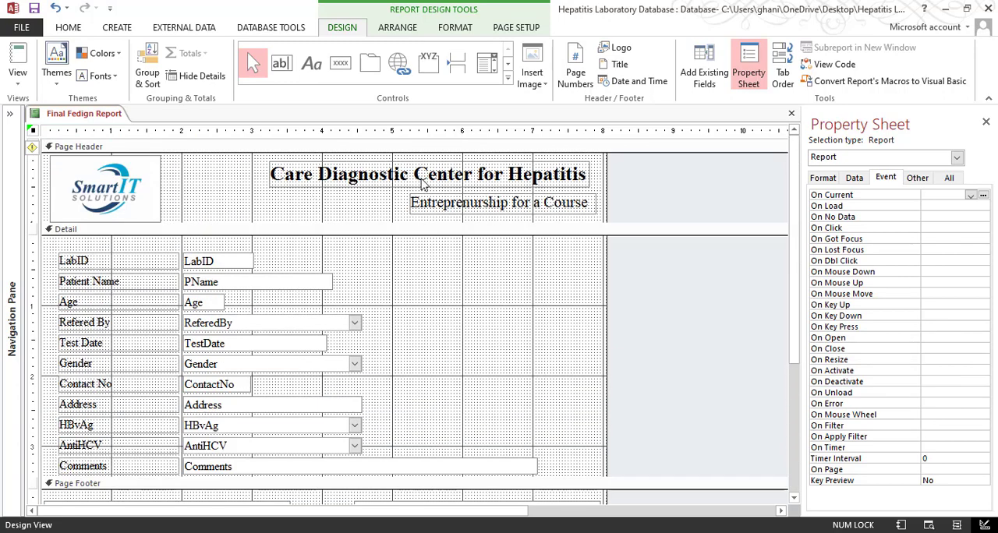
{"action": "left_click", "coordinate": [33, 147]}
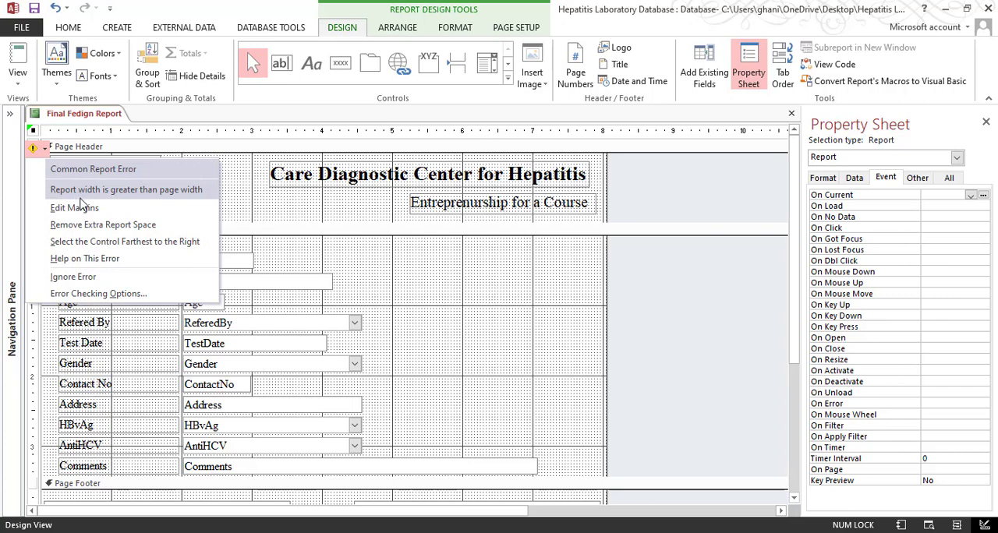
{"action": "left_click", "coordinate": [88, 226]}
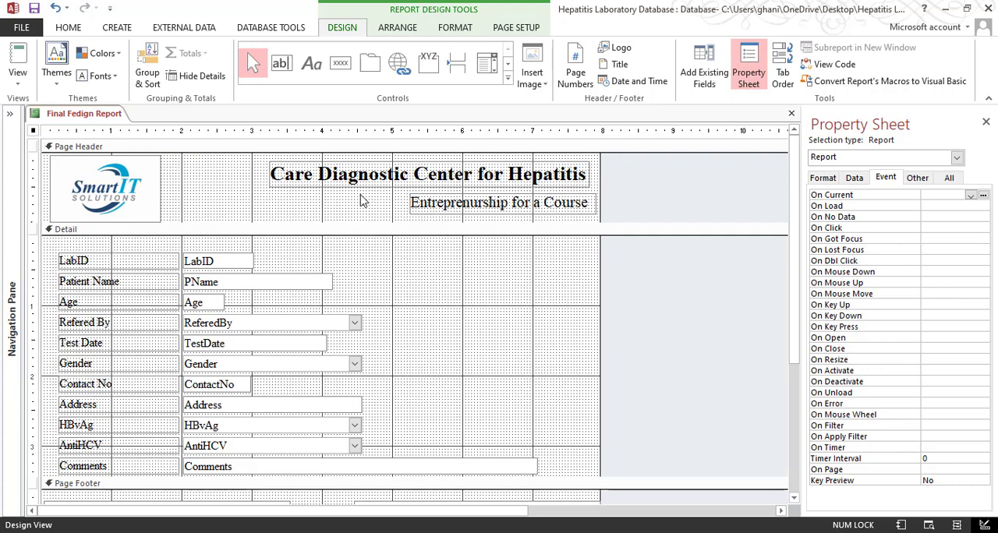
Move the "Entreprenurship for a Course" label slightly left to line up its right edge with the center name label, checking it in Print Preview
{"action": "left_click", "coordinate": [569, 215]}
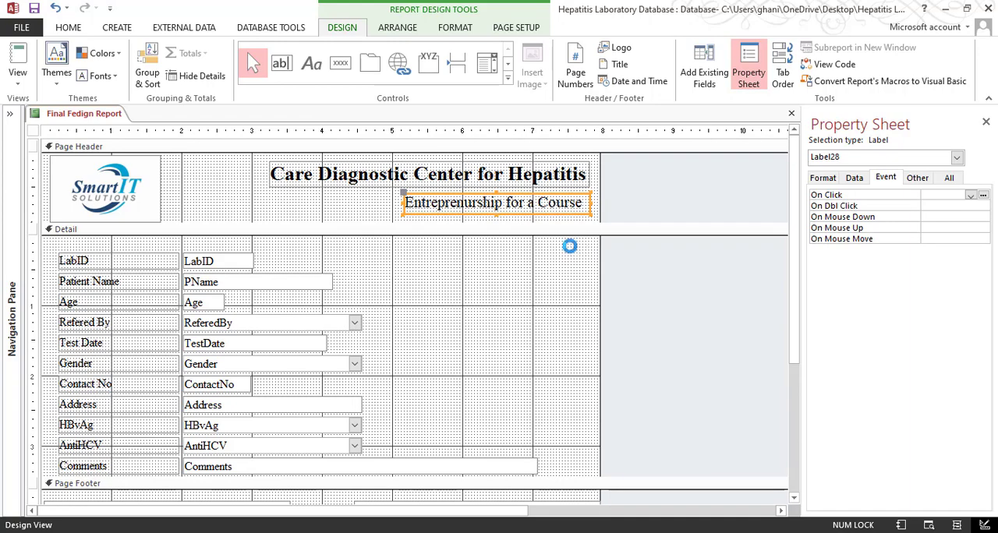
{"action": "left_click", "coordinate": [18, 78]}
{"action": "left_click", "coordinate": [66, 169]}
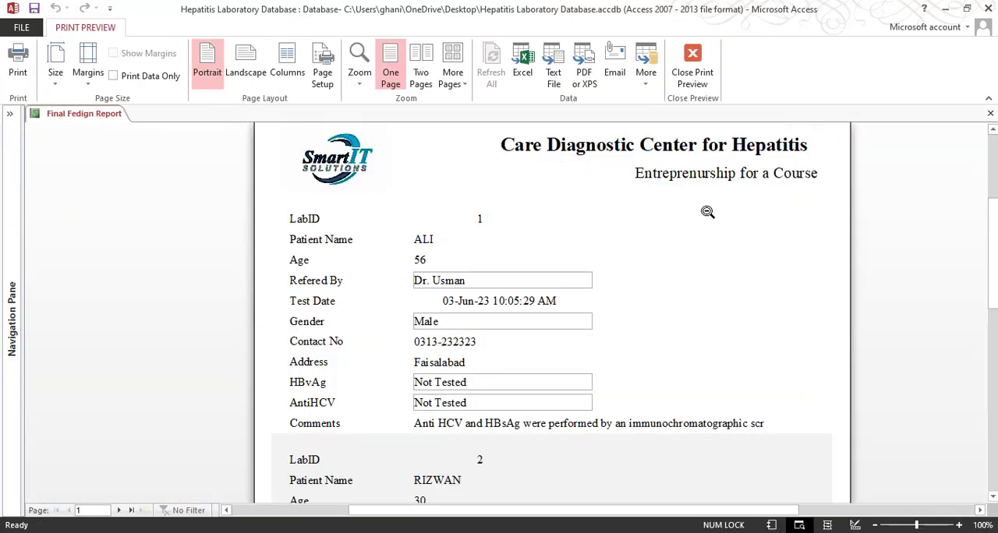
{"action": "left_click", "coordinate": [694, 70]}
Shift the "Entreprenurship for a Course" label further left and check its alignment with the center name in Print Preview
{"action": "left_click", "coordinate": [559, 181], "text": "shift"}
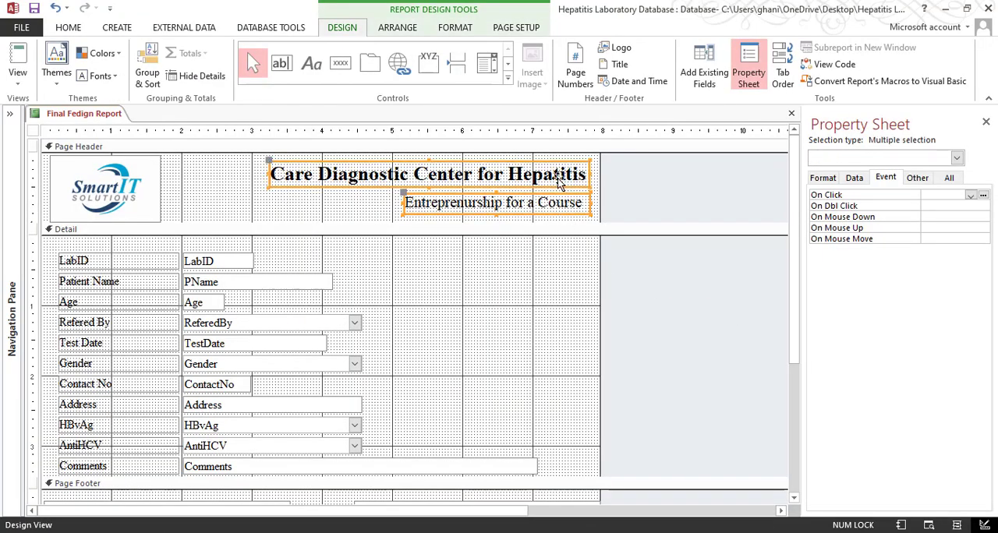
{"action": "right_click", "coordinate": [558, 181]}
{"action": "left_click", "coordinate": [376, 209]}
{"action": "left_click", "coordinate": [439, 206]}
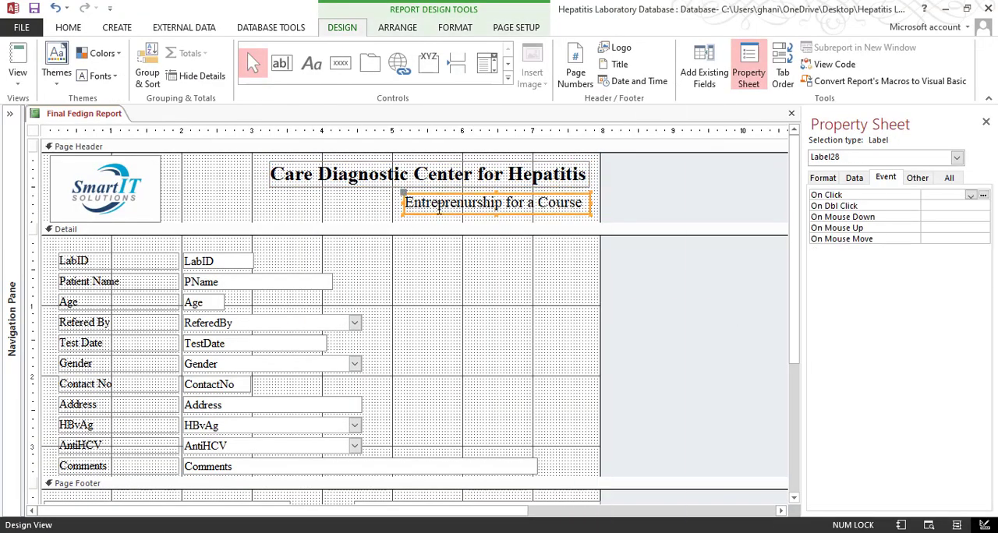
{"action": "left_click_drag", "start_coordinate": [439, 206], "coordinate": [424, 206]}
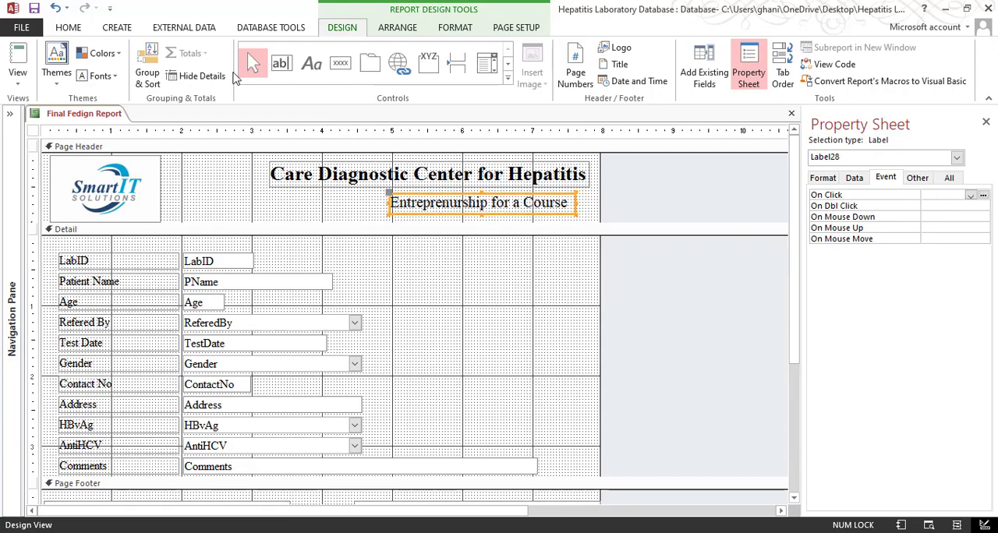
{"action": "left_click", "coordinate": [17, 74]}
{"action": "left_click", "coordinate": [62, 139]}
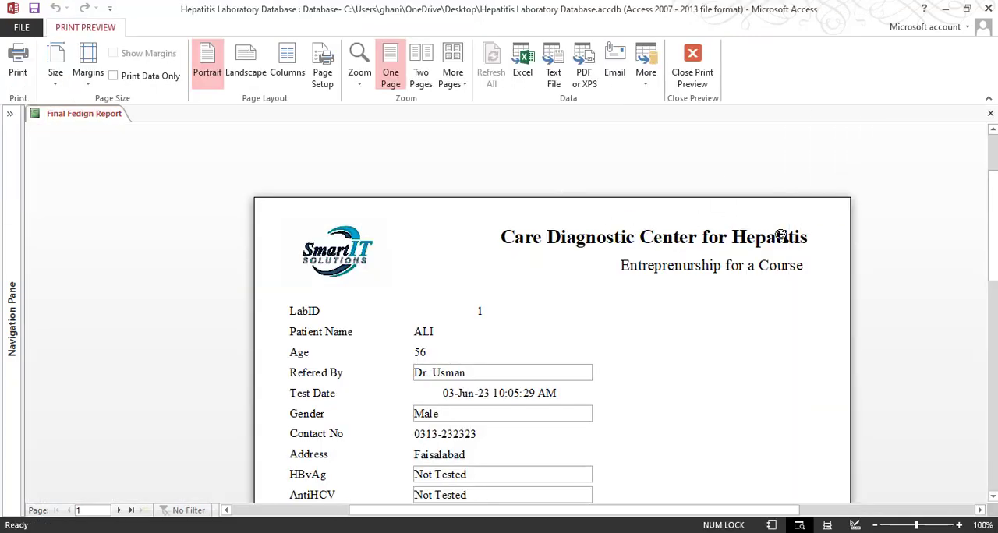
{"action": "left_click", "coordinate": [712, 81]}
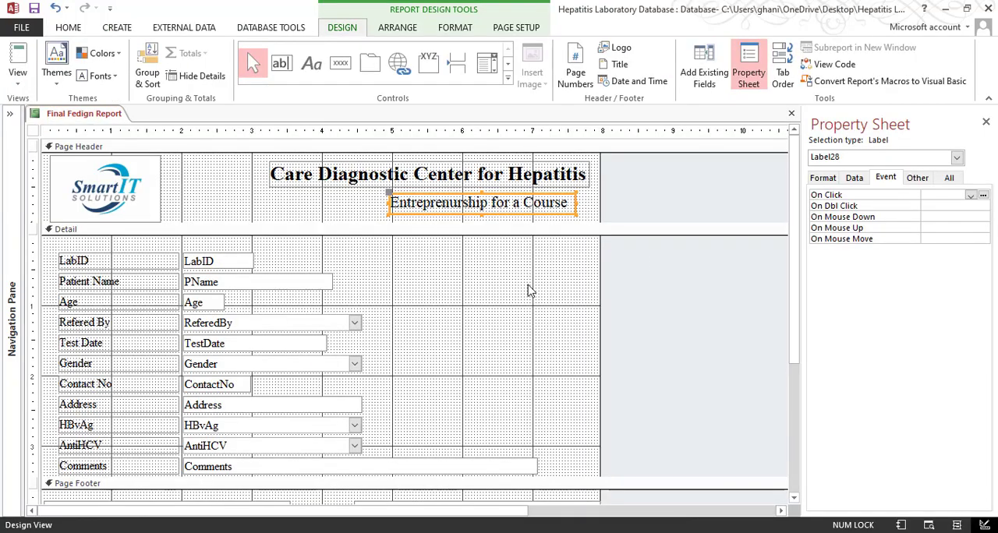
Preview the report again to examine the alignment of the two header labels, and return to Design View
{"action": "left_click", "coordinate": [546, 225]}
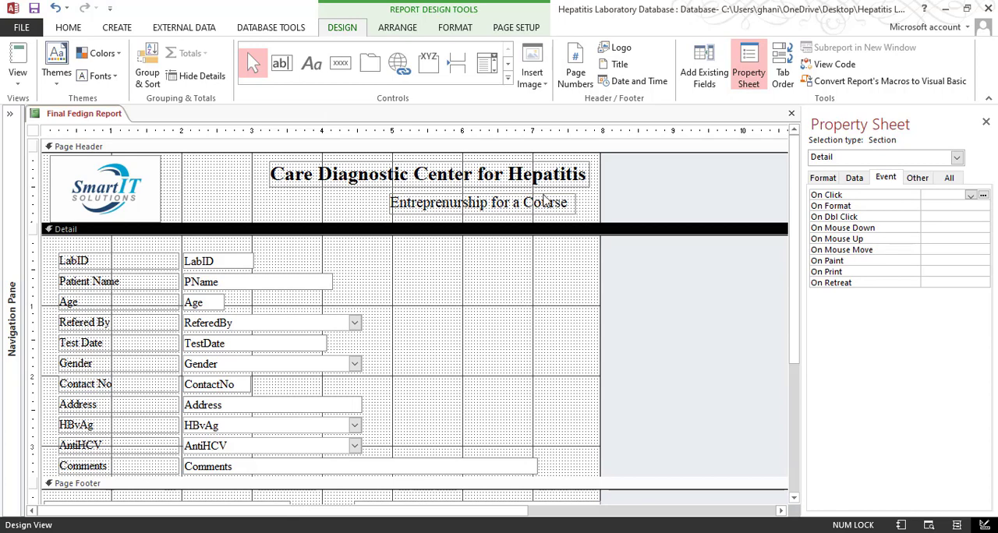
{"action": "left_click", "coordinate": [17, 74]}
{"action": "left_click", "coordinate": [62, 137]}
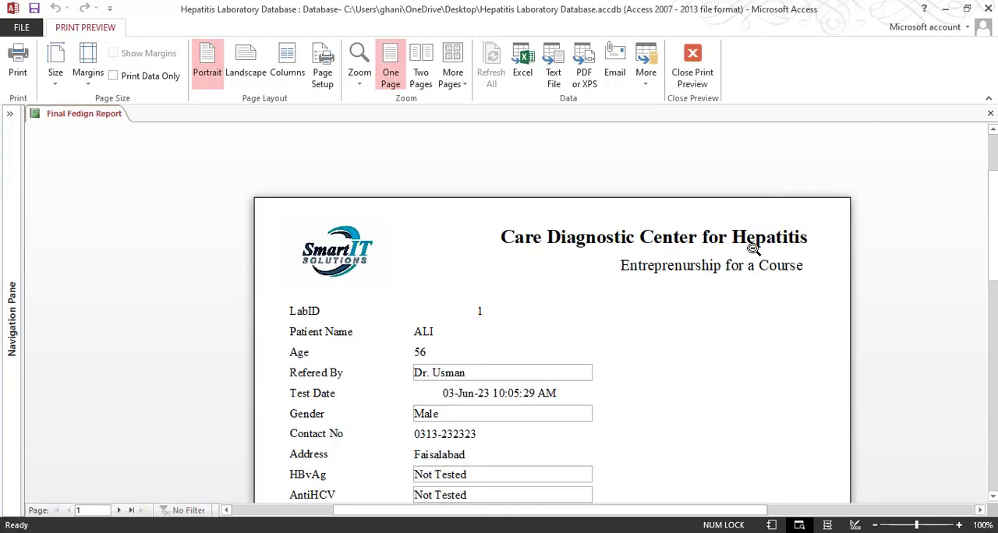
{"action": "left_click", "coordinate": [753, 247]}
{"action": "left_click", "coordinate": [621, 192]}
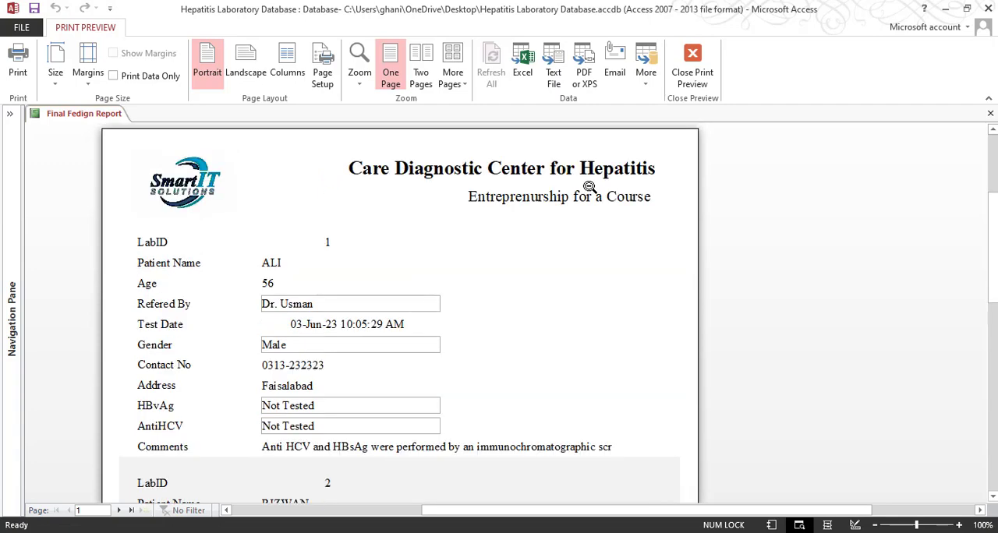
{"action": "left_click", "coordinate": [691, 72]}
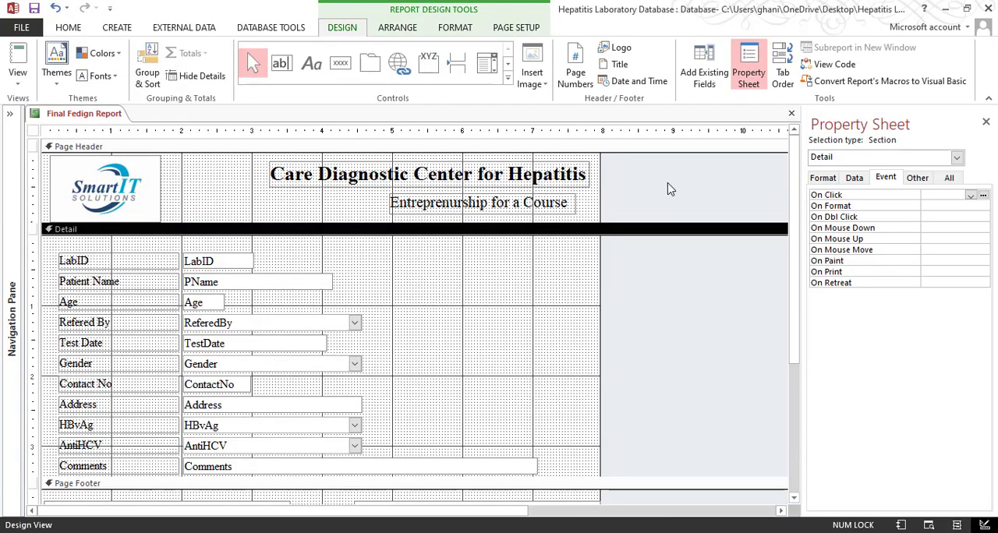
Nudge the "Entreprenurship for a Course" label slightly up and extend the Page Header section to about 2.4 inches high
{"action": "left_click", "coordinate": [560, 207]}
{"action": "key", "text": "Up"}
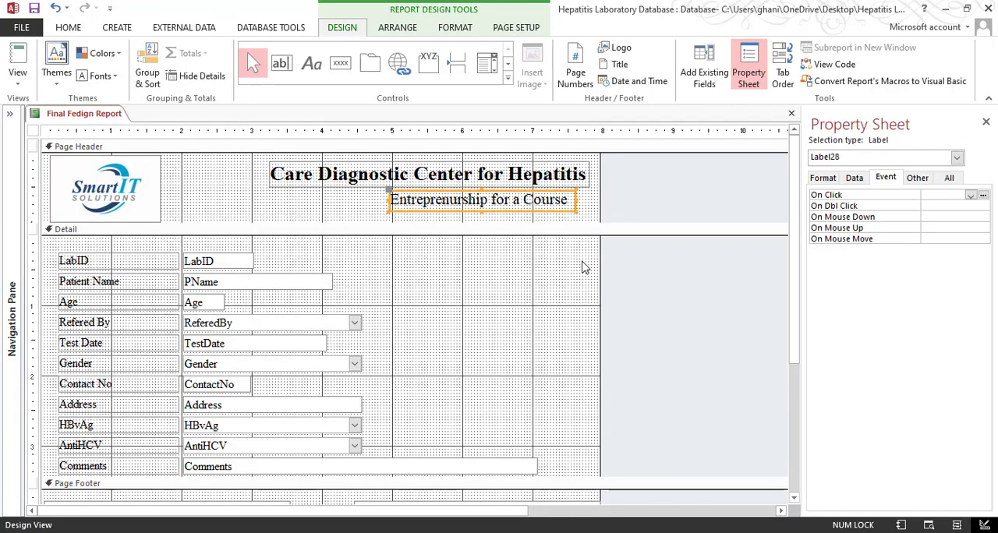
{"action": "key", "text": "Up"}
{"action": "key", "text": "Down"}
{"action": "left_click_drag", "start_coordinate": [363, 222], "coordinate": [356, 320]}
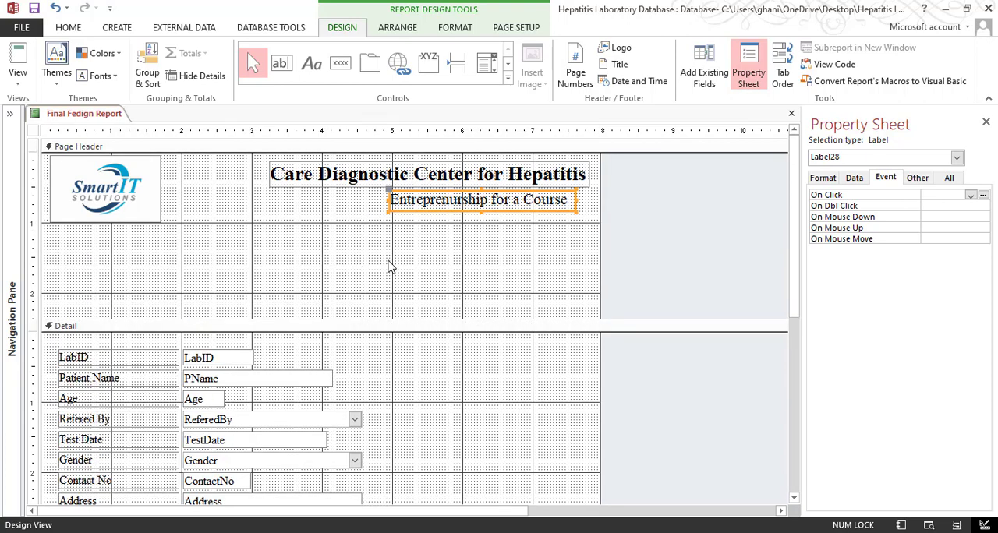
{"action": "left_click", "coordinate": [356, 278]}
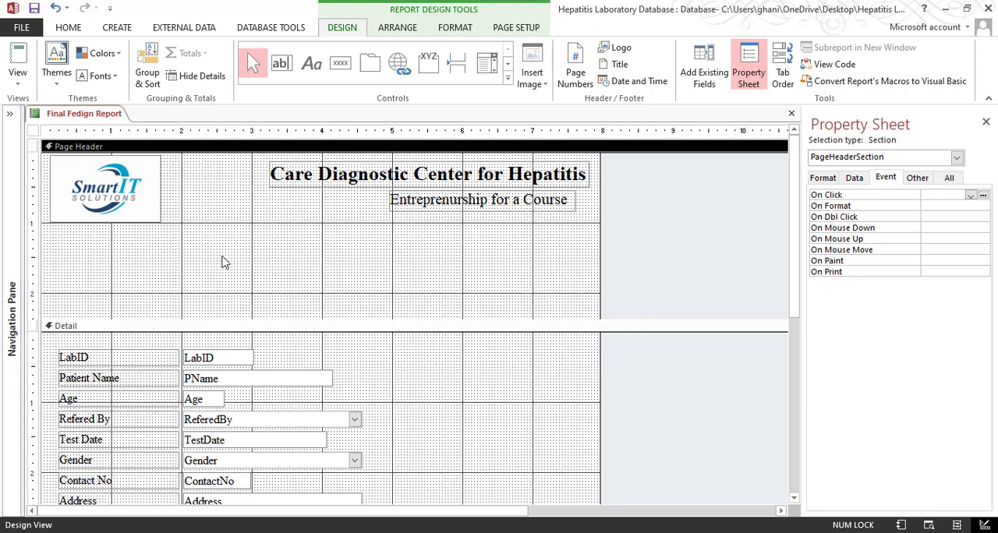
Switch to 3-Final Result Feeding Report.pdf in Adobe Acrobat, examine its header from the logo to the divider line, and return to Access
{"action": "mouse_move", "coordinate": [111, 530]}
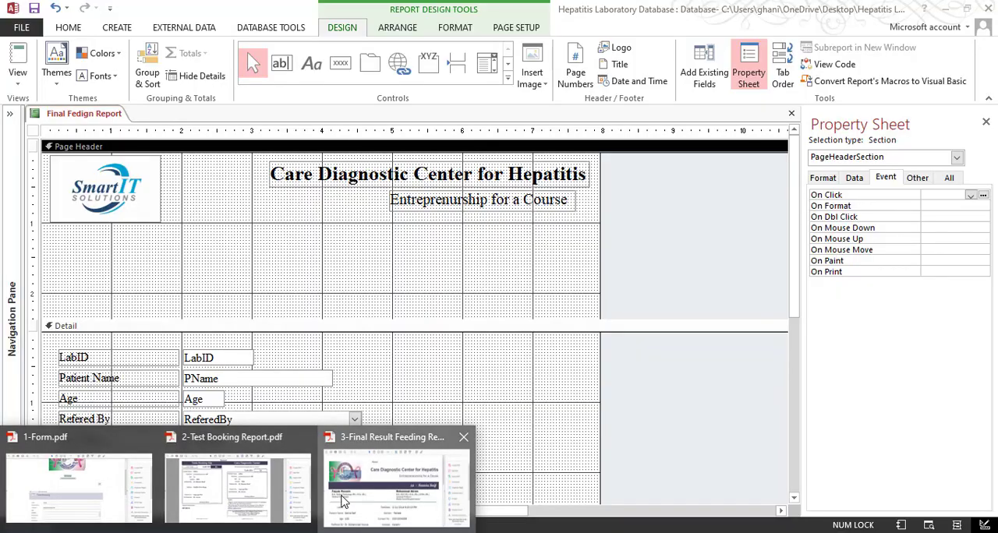
{"action": "left_click", "coordinate": [345, 502]}
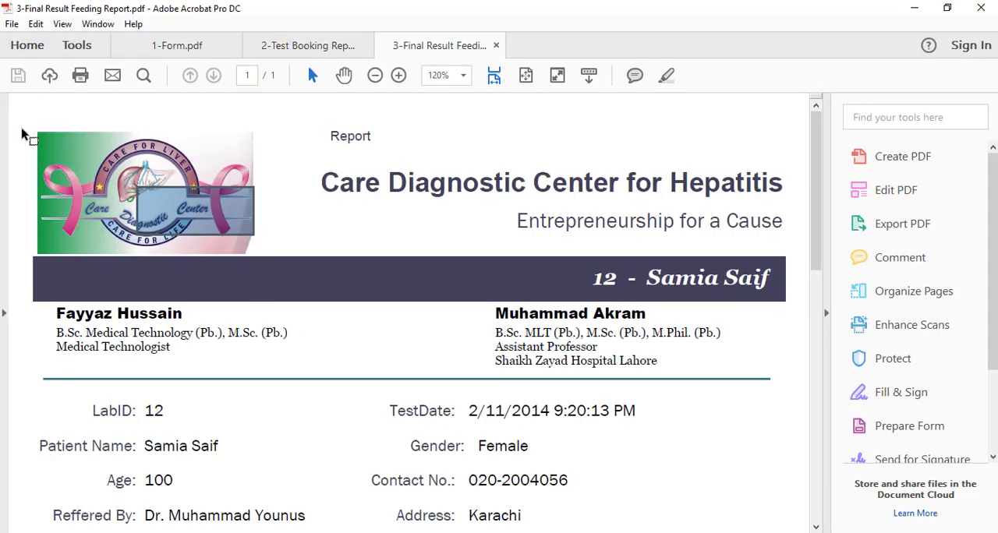
{"action": "left_click_drag", "start_coordinate": [25, 118], "coordinate": [795, 373]}
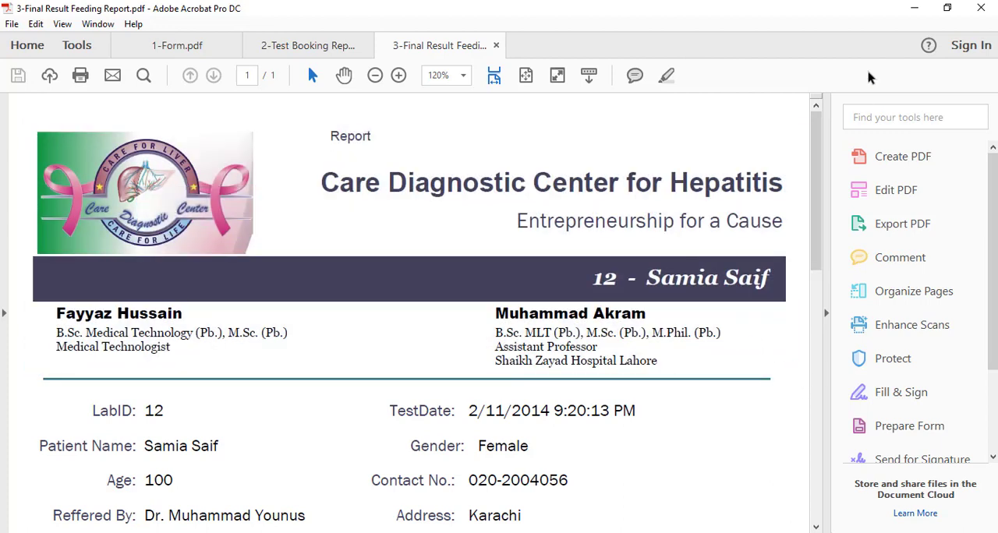
{"action": "left_click", "coordinate": [914, 8]}
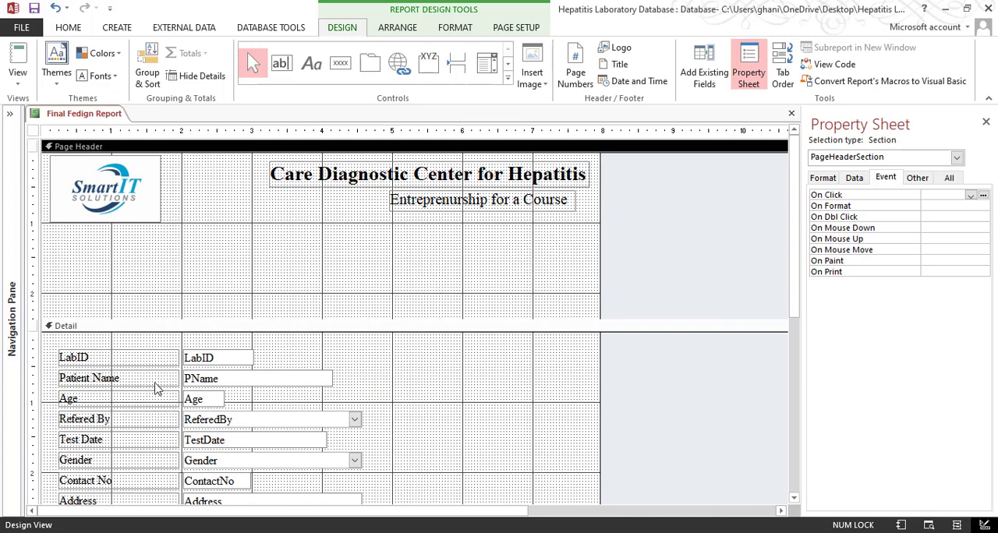
Try bringing the LabID field into the Page Header, undo it, and examine the ID and patient name banner in the sample PDF
{"action": "left_click_drag", "start_coordinate": [305, 355], "coordinate": [217, 275]}
{"action": "key", "text": "ctrl+z"}
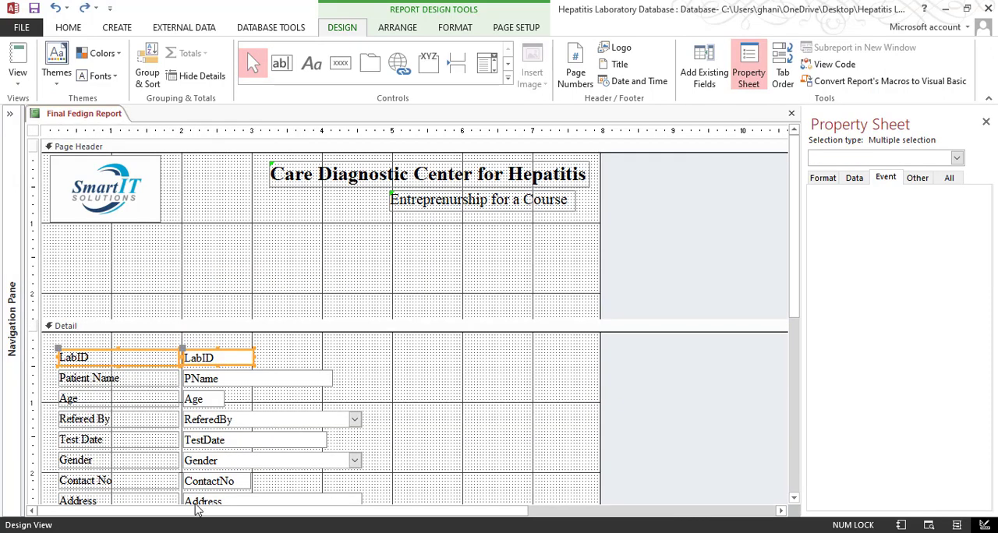
{"action": "left_click", "coordinate": [358, 489]}
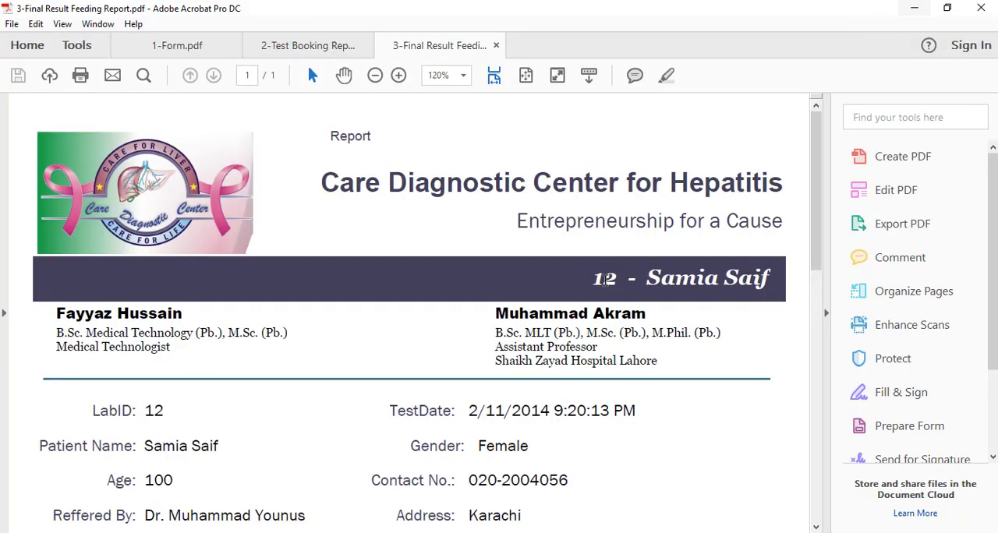
{"action": "left_click_drag", "start_coordinate": [593, 247], "coordinate": [740, 273]}
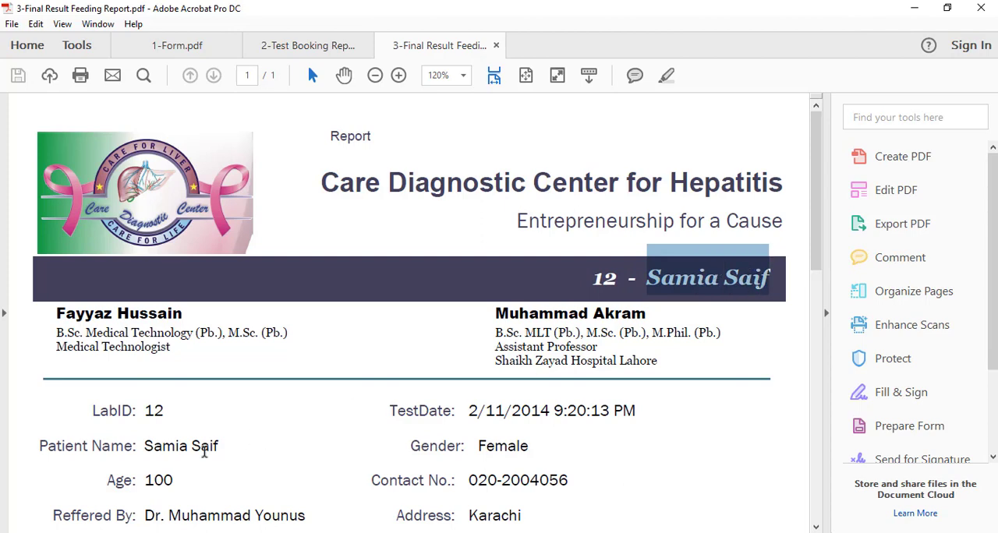
{"action": "left_click", "coordinate": [914, 8]}
Copy the LabID and Patient Name fields with their labels from the Detail section into the space below the Page Header labels
{"action": "left_click_drag", "start_coordinate": [399, 357], "coordinate": [129, 393]}
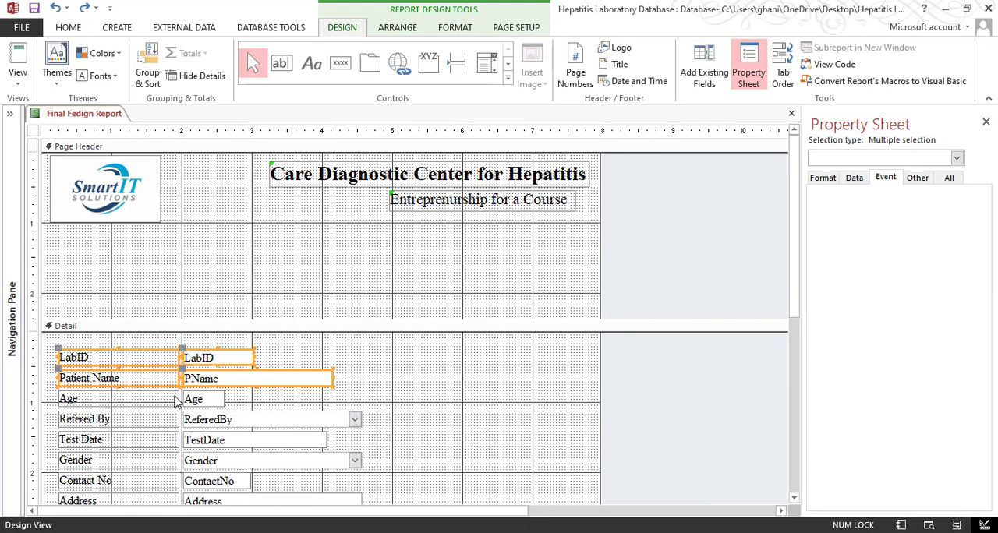
{"action": "key", "text": "ctrl+c"}
{"action": "key", "text": "ctrl+v"}
{"action": "left_click_drag", "start_coordinate": [225, 423], "coordinate": [365, 299]}
{"action": "left_click", "coordinate": [541, 286]}
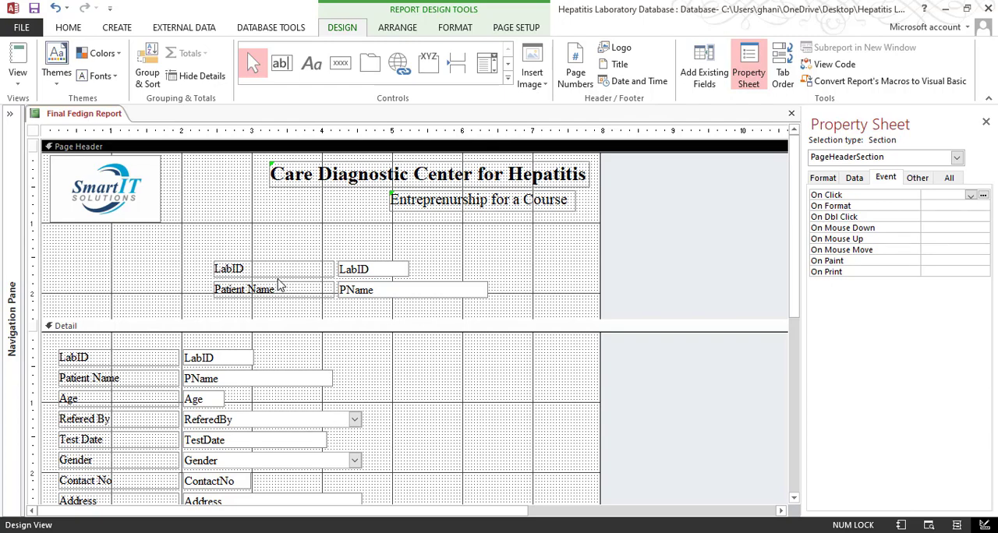
Examine how the header banner of the sample PDF arranges the ID and patient name, and return to the report design
{"action": "mouse_move", "coordinate": [182, 522]}
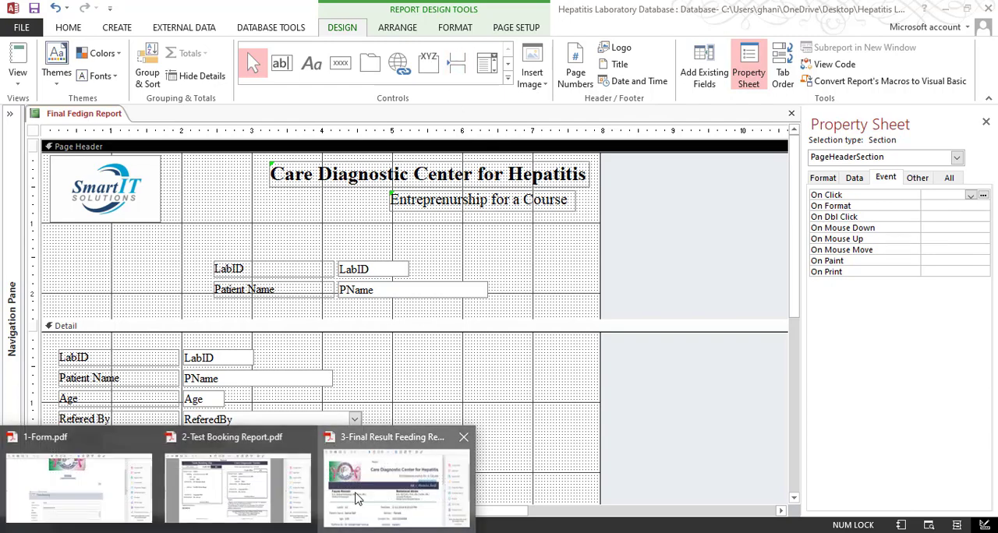
{"action": "left_click", "coordinate": [389, 480]}
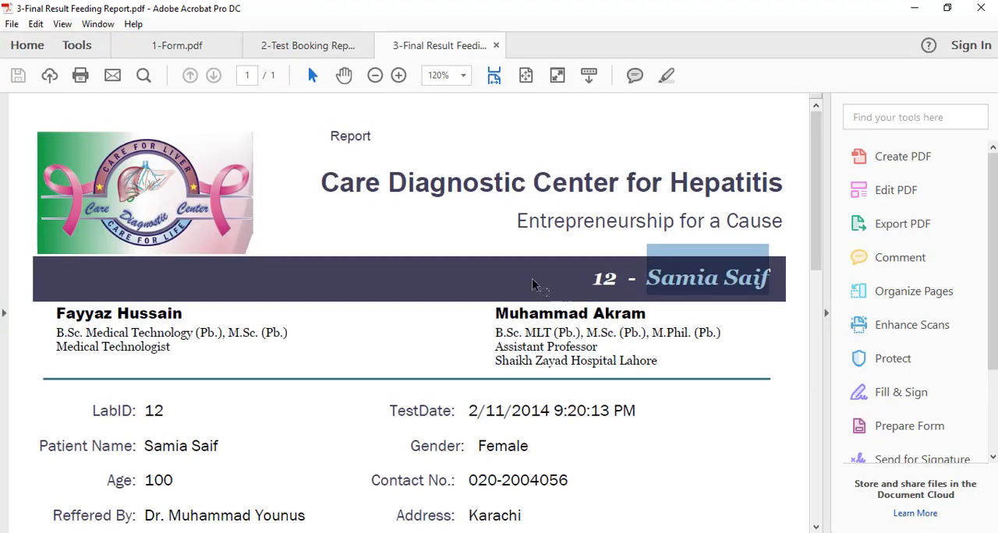
{"action": "left_click_drag", "start_coordinate": [497, 5], "coordinate": [521, 268]}
{"action": "left_click", "coordinate": [183, 231]}
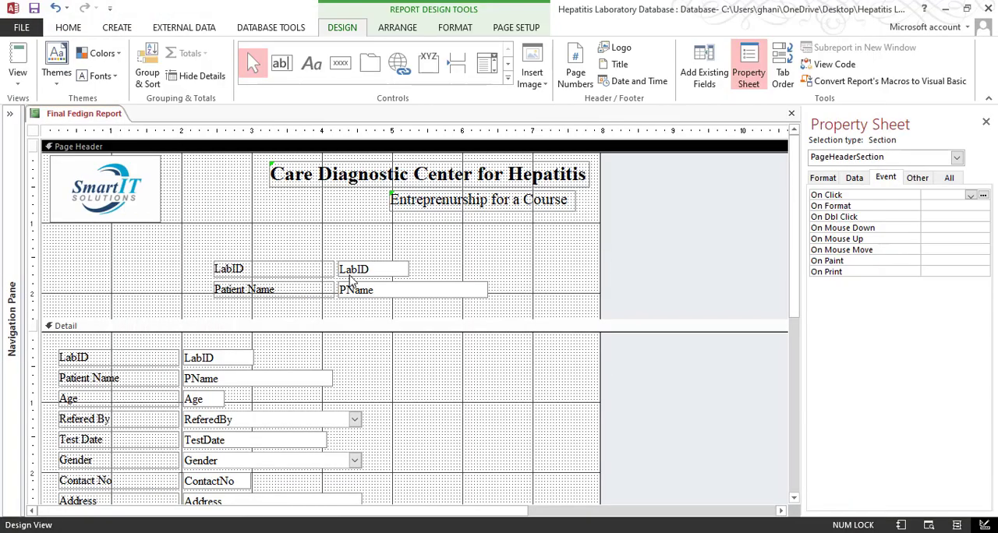
{"action": "left_click", "coordinate": [286, 264]}
{"action": "left_click_drag", "start_coordinate": [285, 265], "coordinate": [279, 229]}
{"action": "key", "text": "ctrl+z"}
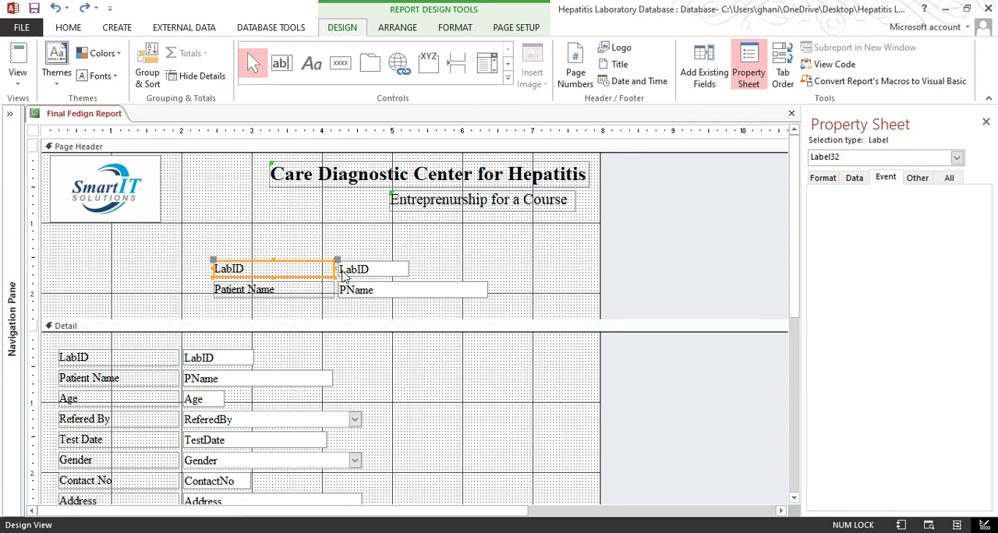
Try deleting the copied LabID label in the Page Header, undo it, and check the ID and name banner in the sample PDF
{"action": "key", "text": "Delete"}
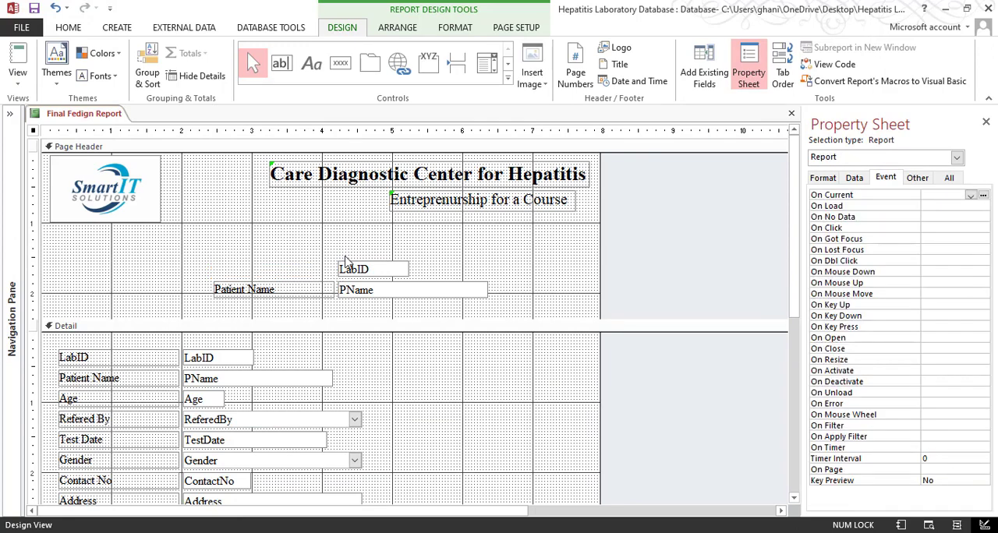
{"action": "key", "text": "ctrl+z"}
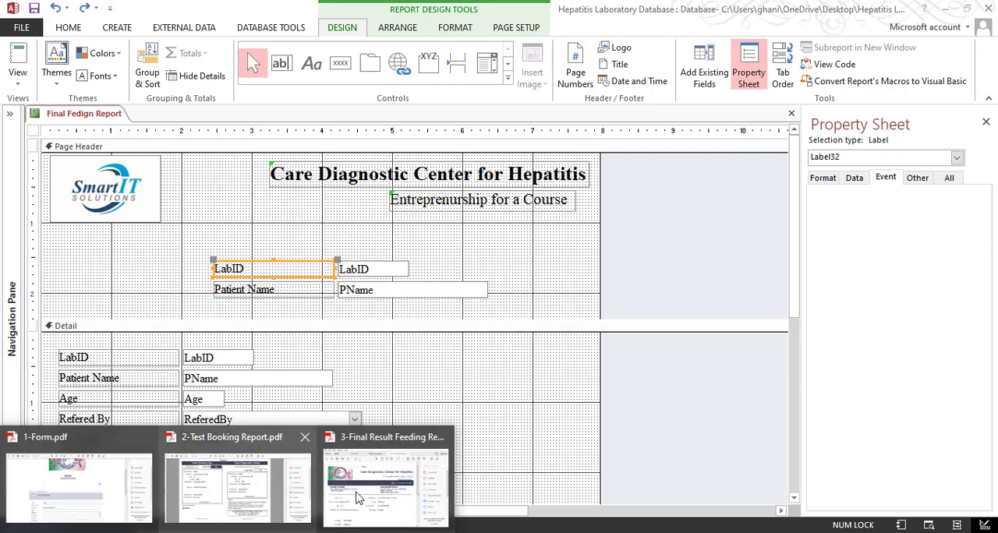
{"action": "left_click", "coordinate": [390, 483]}
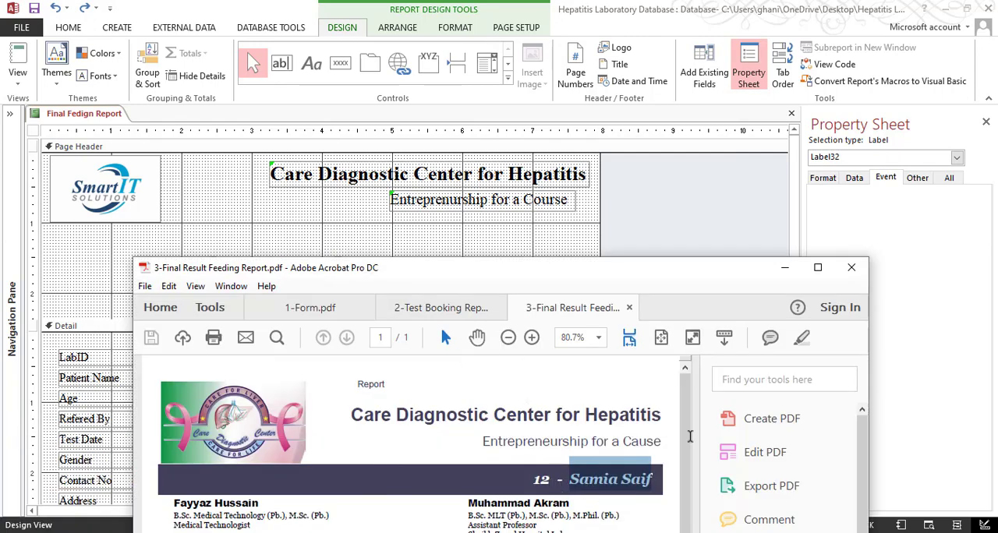
{"action": "left_click", "coordinate": [785, 270]}
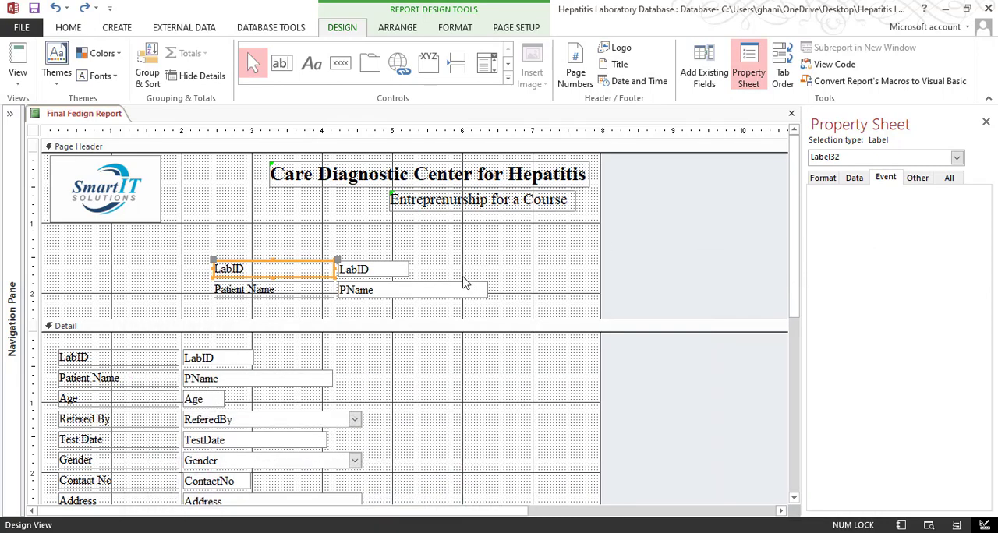
Delete the copied LabID and Patient Name labels from the Page Header, keeping their LabID and PName text boxes
{"action": "left_click", "coordinate": [491, 257]}
{"action": "left_click_drag", "start_coordinate": [273, 239], "coordinate": [273, 315]}
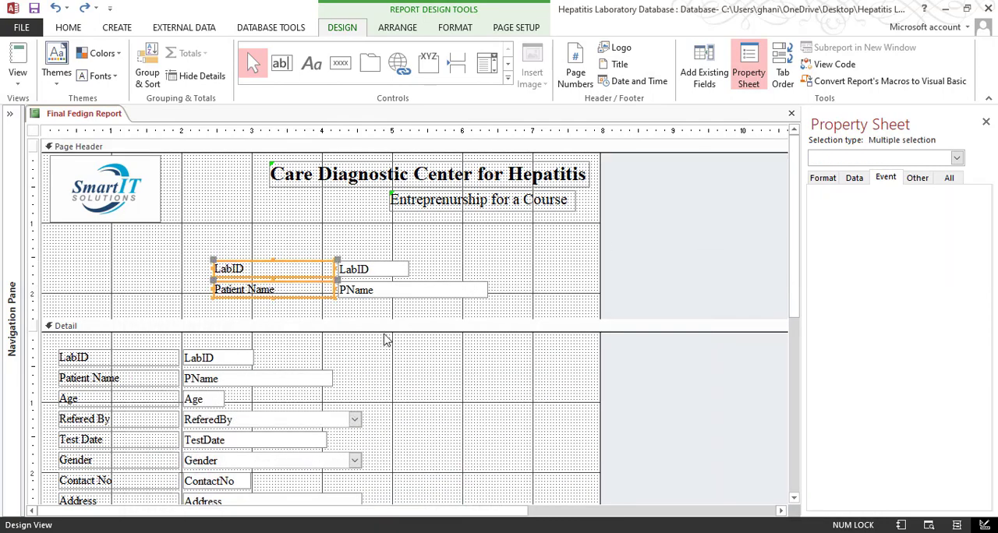
{"action": "key", "text": "Delete"}
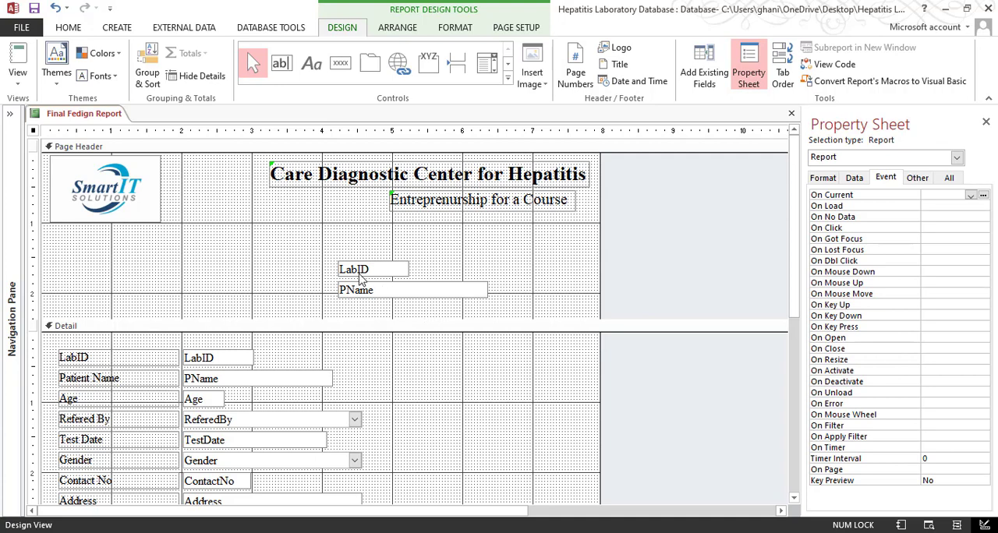
Line up the LabID text box to the left of PName and move both just below the subtitle in the Page Header
{"action": "left_click", "coordinate": [359, 272]}
{"action": "left_click_drag", "start_coordinate": [339, 259], "coordinate": [264, 281]}
{"action": "left_click_drag", "start_coordinate": [526, 273], "coordinate": [318, 306]}
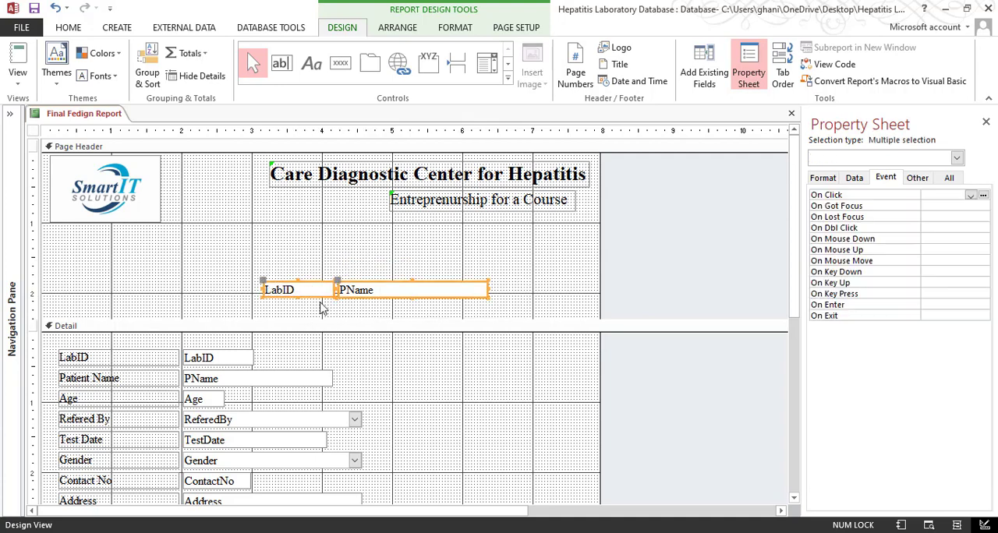
{"action": "left_click_drag", "start_coordinate": [380, 291], "coordinate": [429, 248]}
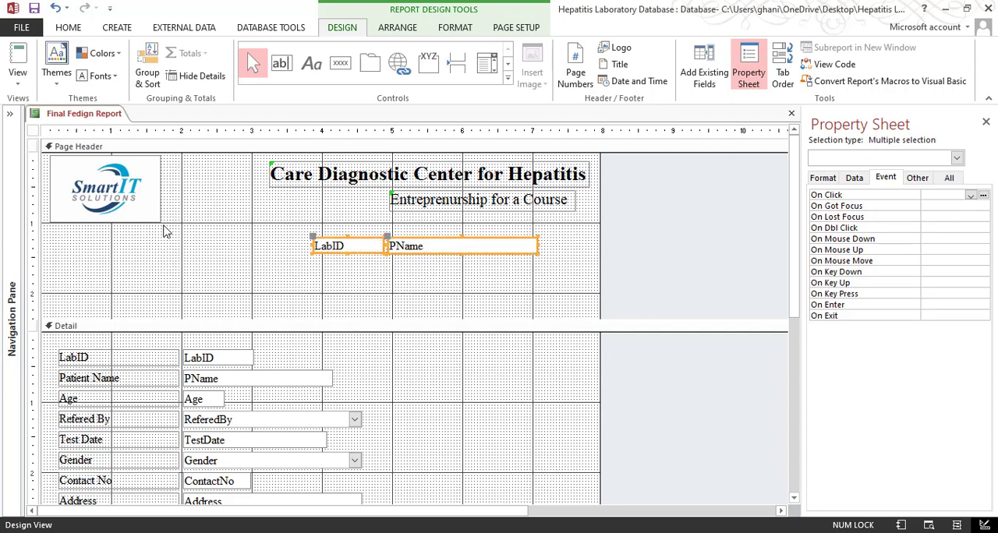
{"action": "left_click_drag", "start_coordinate": [416, 250], "coordinate": [432, 238]}
{"action": "left_click", "coordinate": [527, 247]}
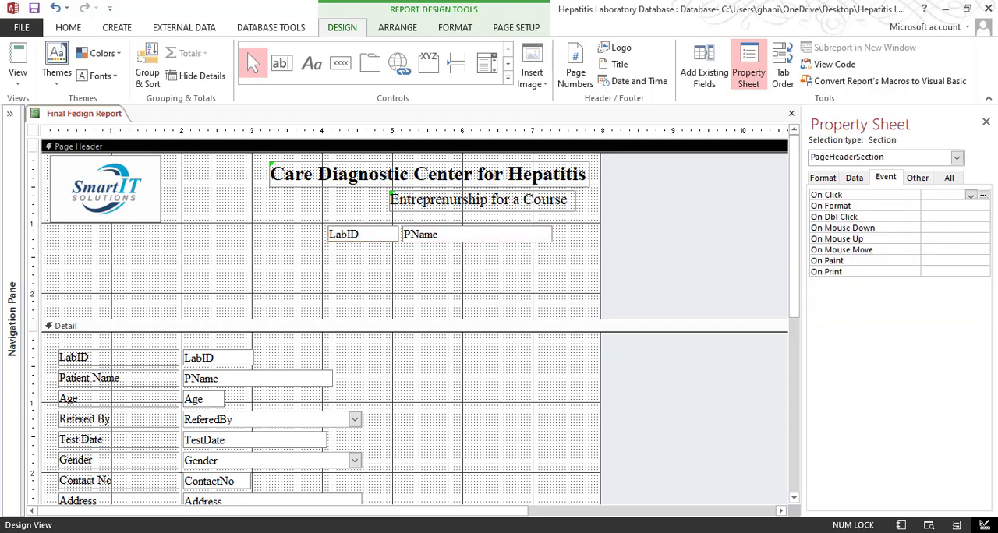
Check the banner colours in the sample PDF and give the Page Header LabID and PName fields white text on a black background
{"action": "left_click", "coordinate": [384, 490]}
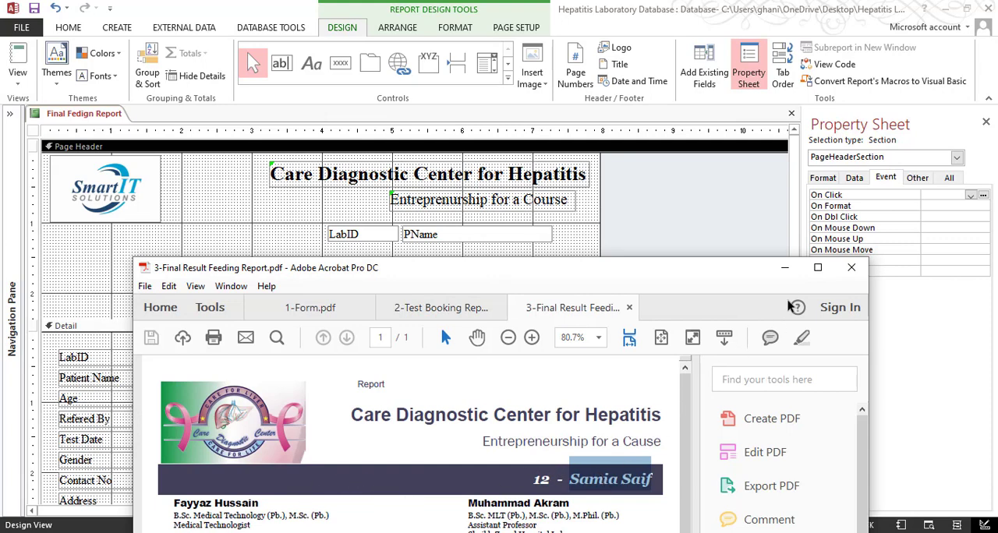
{"action": "left_click", "coordinate": [785, 269]}
{"action": "left_click_drag", "start_coordinate": [526, 266], "coordinate": [374, 233]}
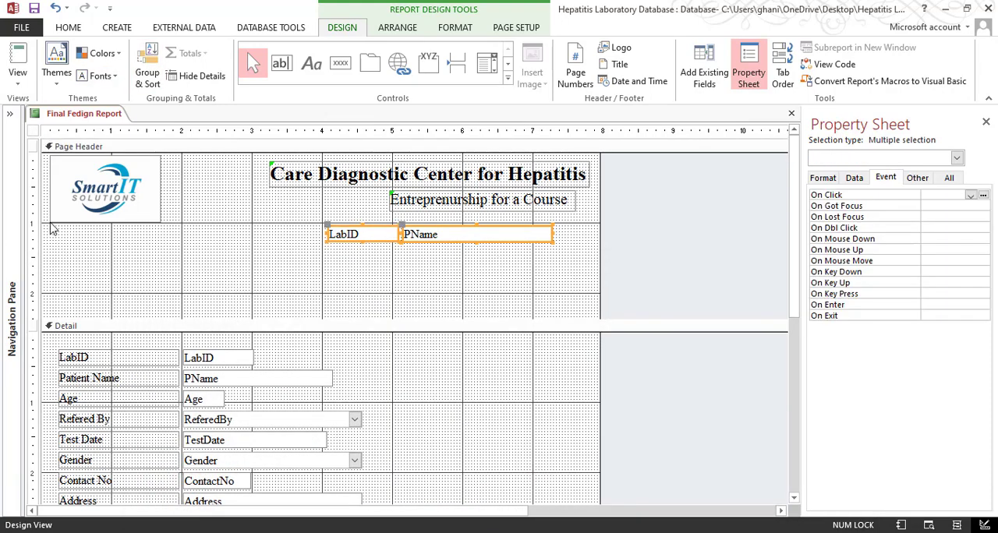
{"action": "left_click", "coordinate": [69, 30]}
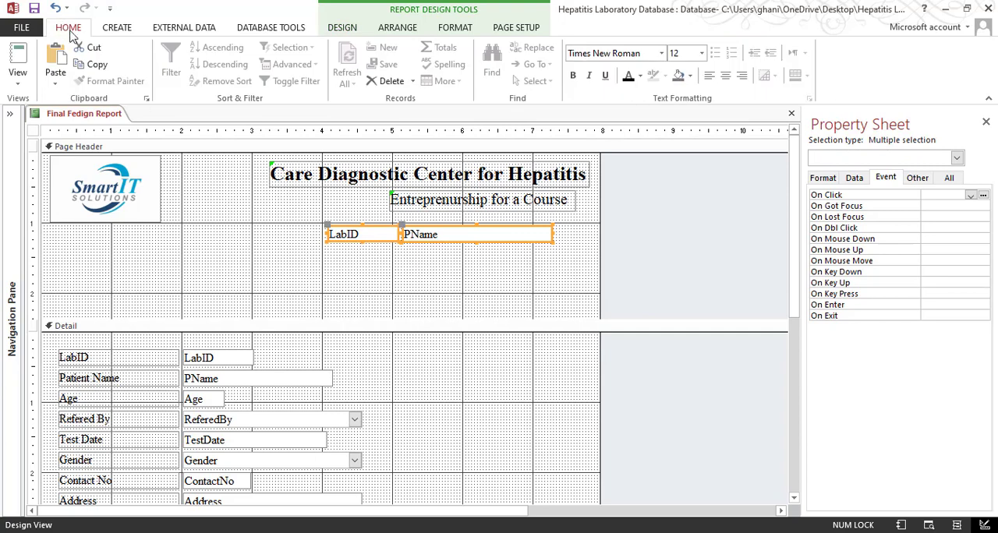
{"action": "left_click", "coordinate": [640, 75]}
{"action": "left_click", "coordinate": [627, 128]}
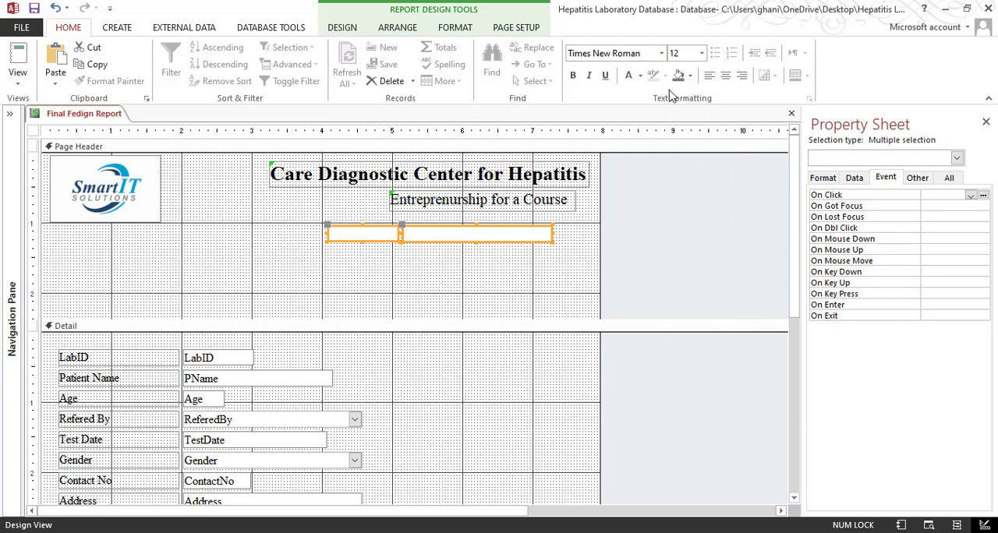
{"action": "left_click", "coordinate": [688, 76]}
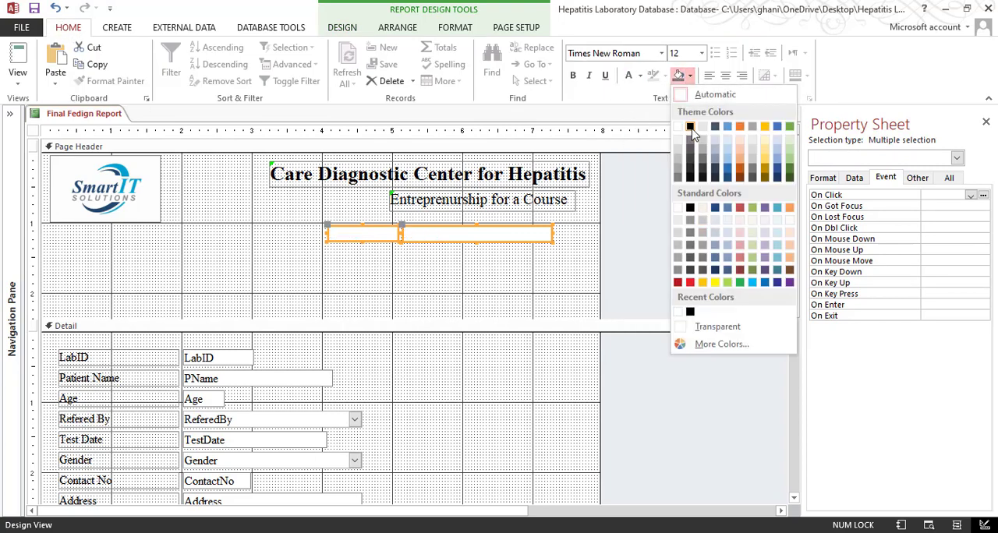
{"action": "left_click", "coordinate": [691, 136]}
{"action": "left_click", "coordinate": [518, 297]}
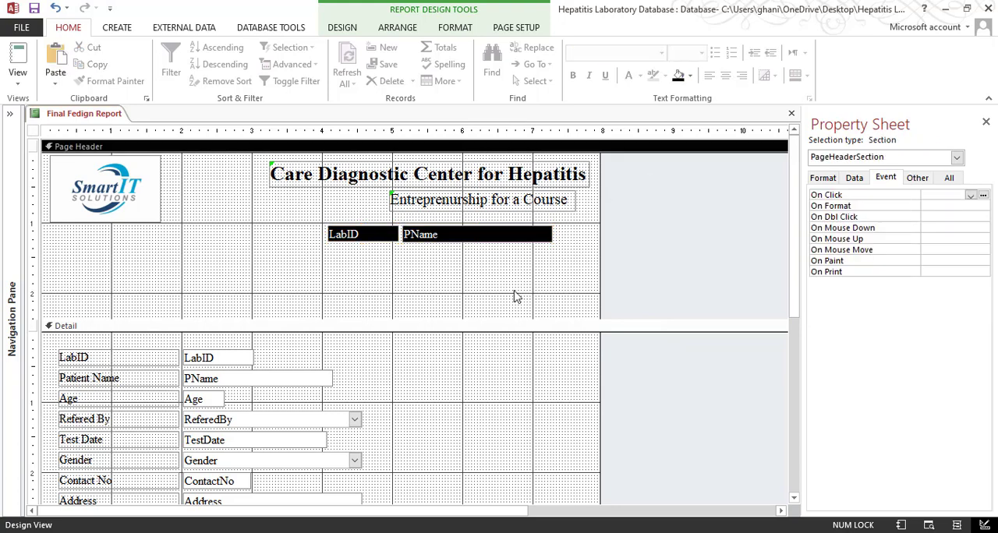
Try a stacked layout for the Page Header LabID and PName fields and undo it
{"action": "left_click_drag", "start_coordinate": [499, 263], "coordinate": [368, 236]}
{"action": "right_click", "coordinate": [368, 235]}
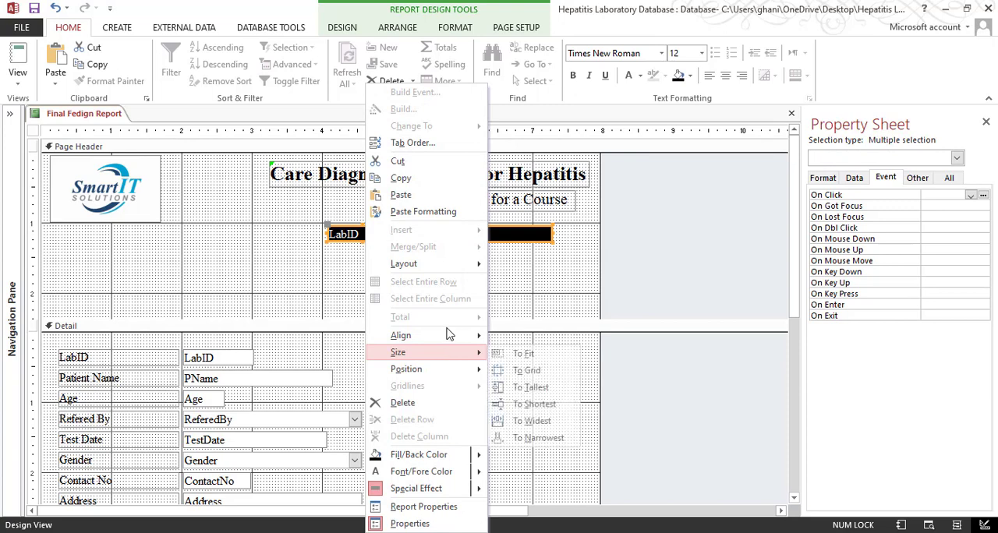
{"action": "mouse_move", "coordinate": [457, 264]}
{"action": "left_click", "coordinate": [528, 282]}
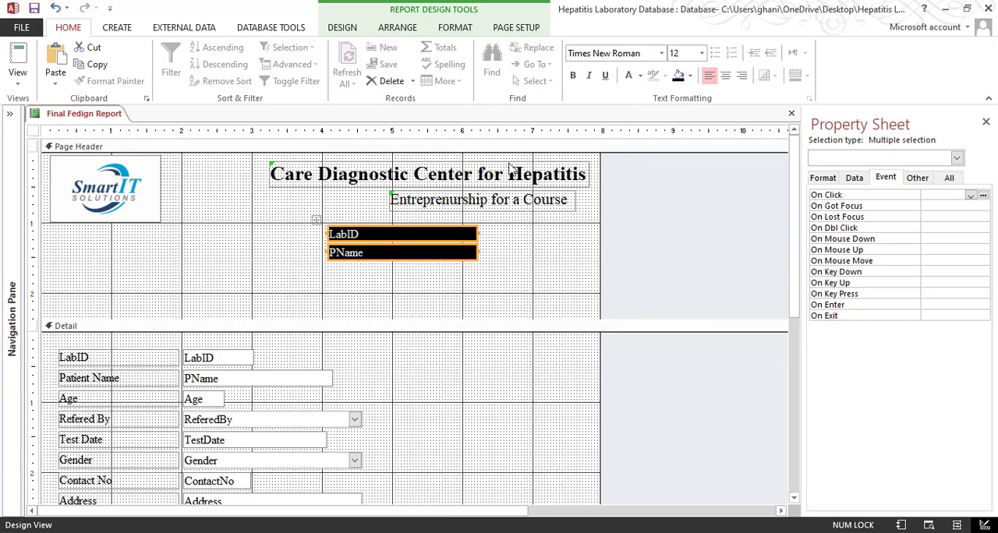
{"action": "key", "text": "ctrl+z"}
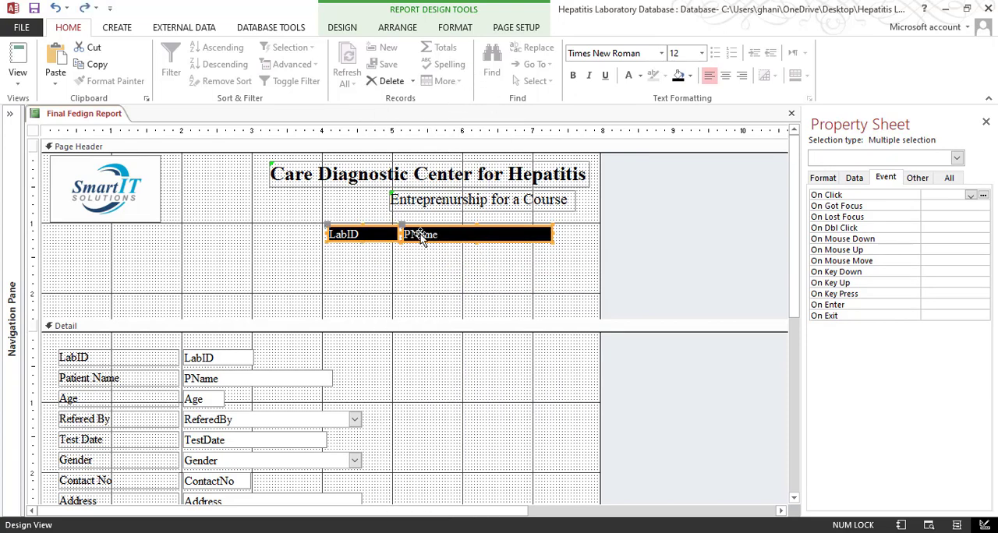
Add inner control margins to the Page Header LabID and PName fields and size both to fit
{"action": "right_click", "coordinate": [413, 234]}
{"action": "left_click", "coordinate": [372, 268]}
{"action": "left_click_drag", "start_coordinate": [431, 262], "coordinate": [355, 234]}
{"action": "left_click", "coordinate": [399, 27]}
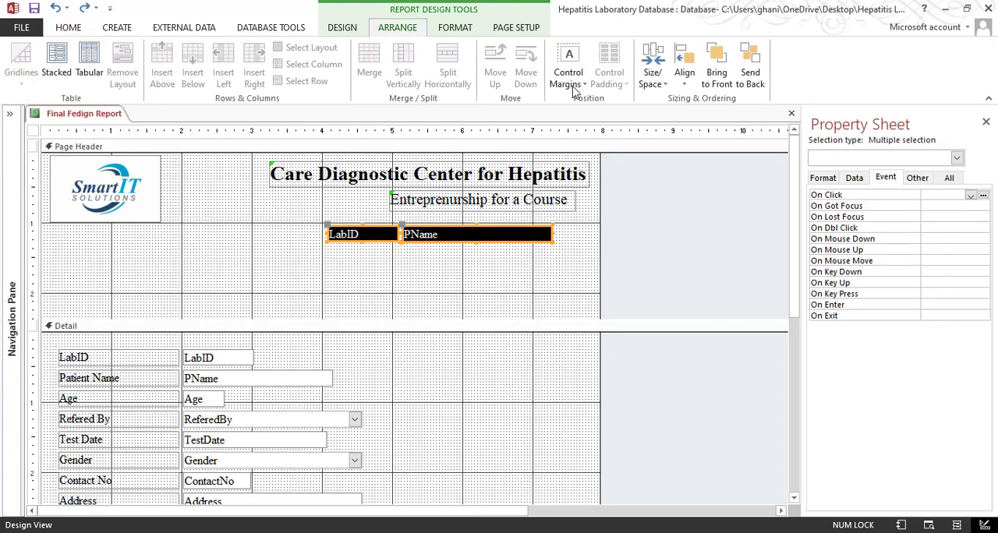
{"action": "left_click", "coordinate": [573, 86]}
{"action": "left_click", "coordinate": [590, 174]}
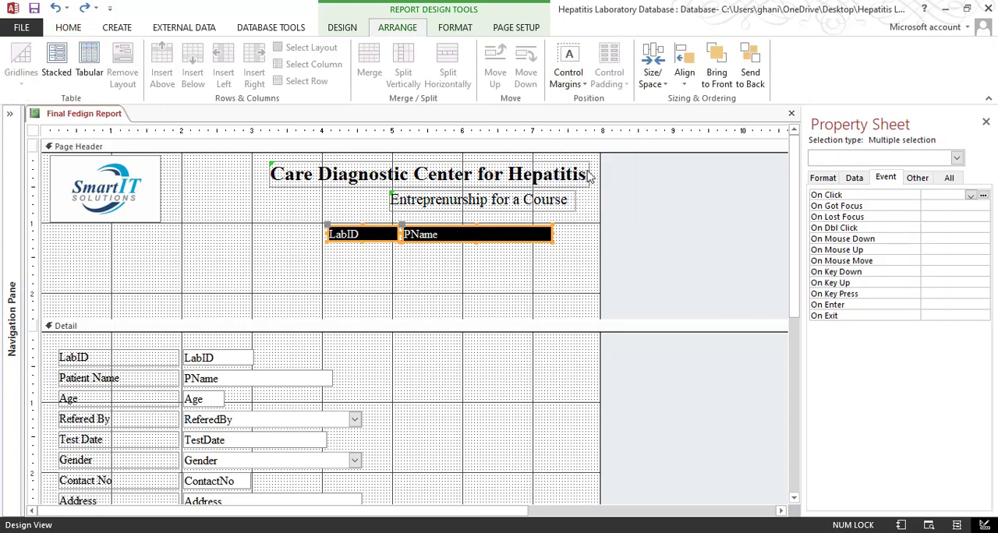
{"action": "right_click", "coordinate": [441, 235]}
{"action": "mouse_move", "coordinate": [559, 358]}
{"action": "left_click", "coordinate": [596, 354]}
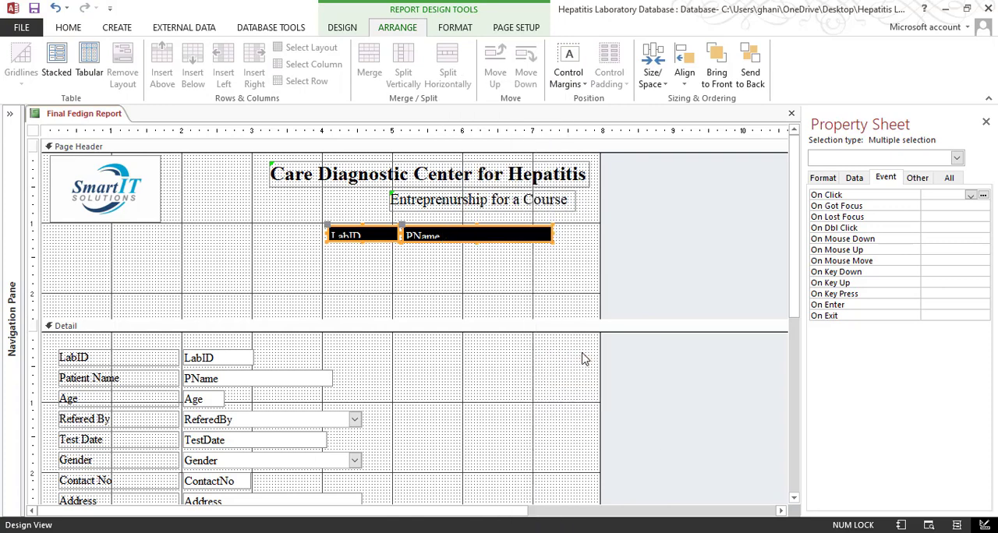
{"action": "left_click", "coordinate": [483, 288]}
Compare the banner with the sample PDF, then set the Page Header LabID and PName font size to 14 and size both to fit
{"action": "left_click_drag", "start_coordinate": [512, 274], "coordinate": [386, 242]}
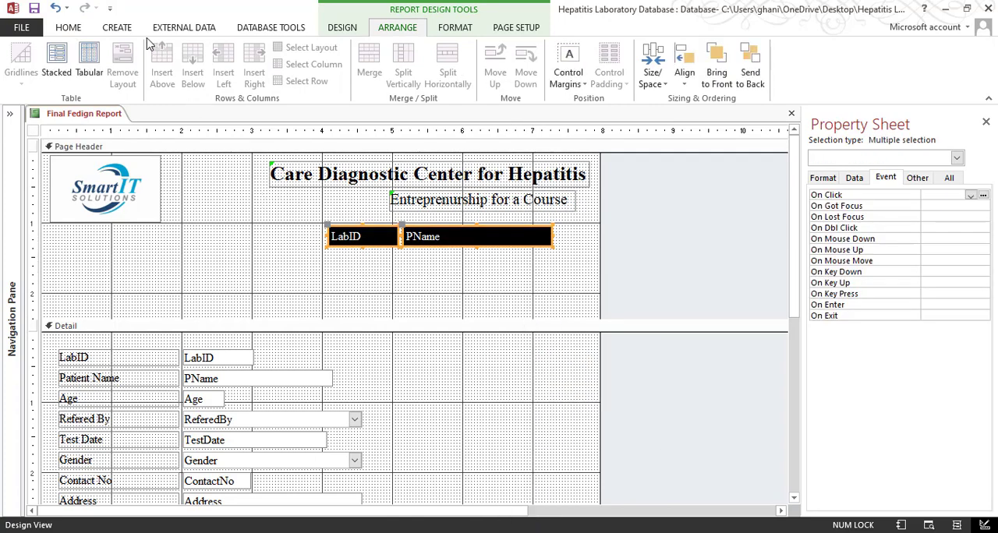
{"action": "left_click", "coordinate": [82, 33]}
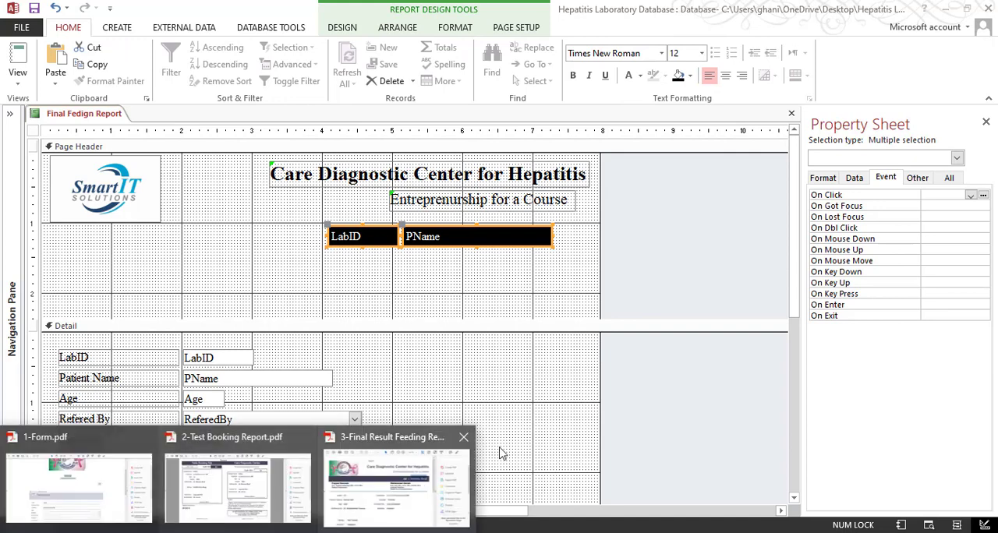
{"action": "left_click", "coordinate": [405, 479]}
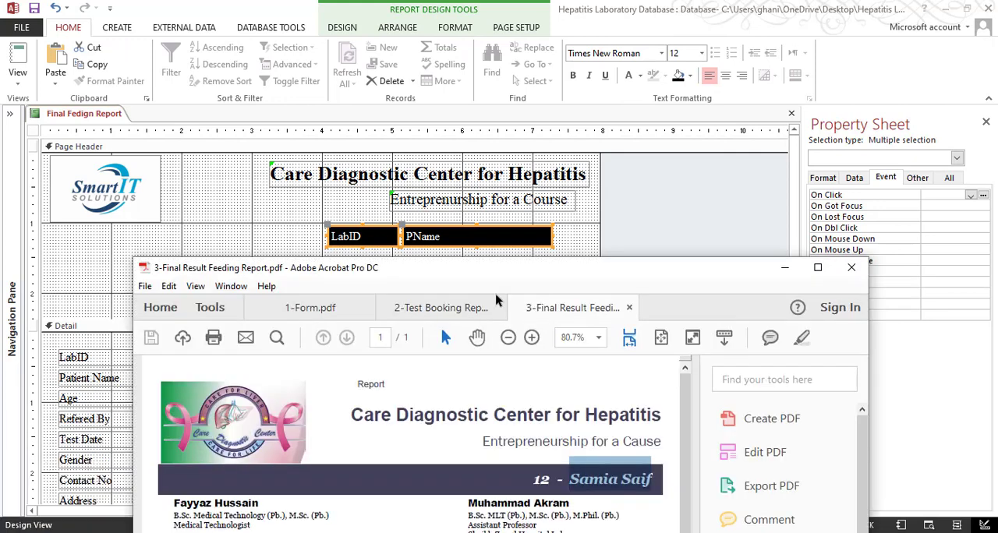
{"action": "left_click", "coordinate": [781, 269]}
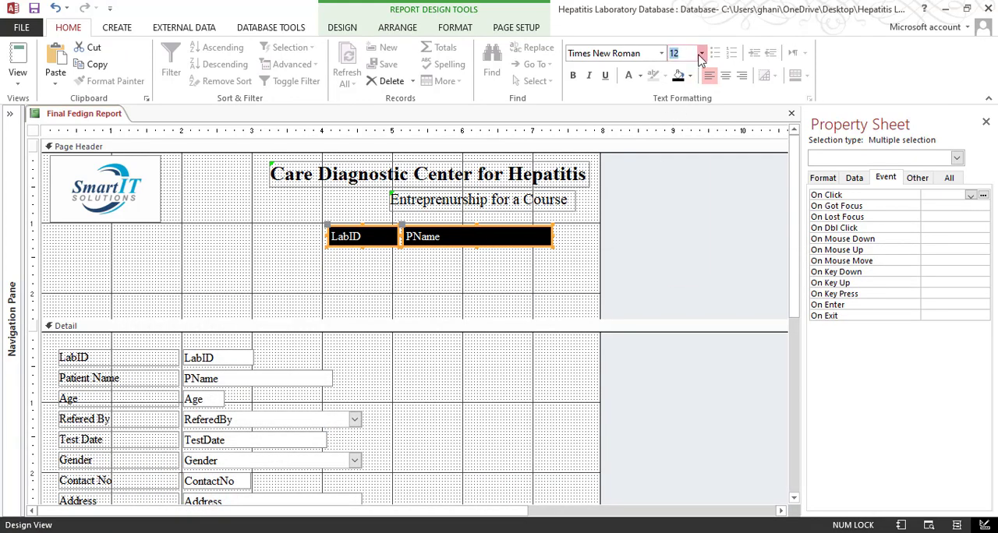
{"action": "left_click", "coordinate": [701, 53]}
{"action": "left_click", "coordinate": [690, 140]}
{"action": "right_click", "coordinate": [489, 236]}
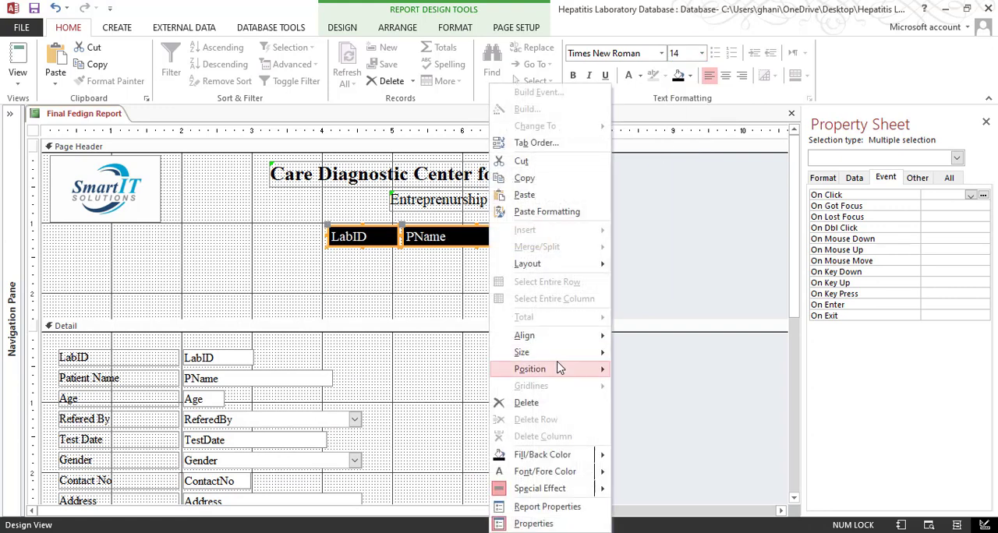
{"action": "mouse_move", "coordinate": [563, 351]}
{"action": "left_click", "coordinate": [627, 353]}
Make the Page Header LabID and PName text bold and size both fields to fit again
{"action": "left_click", "coordinate": [572, 76]}
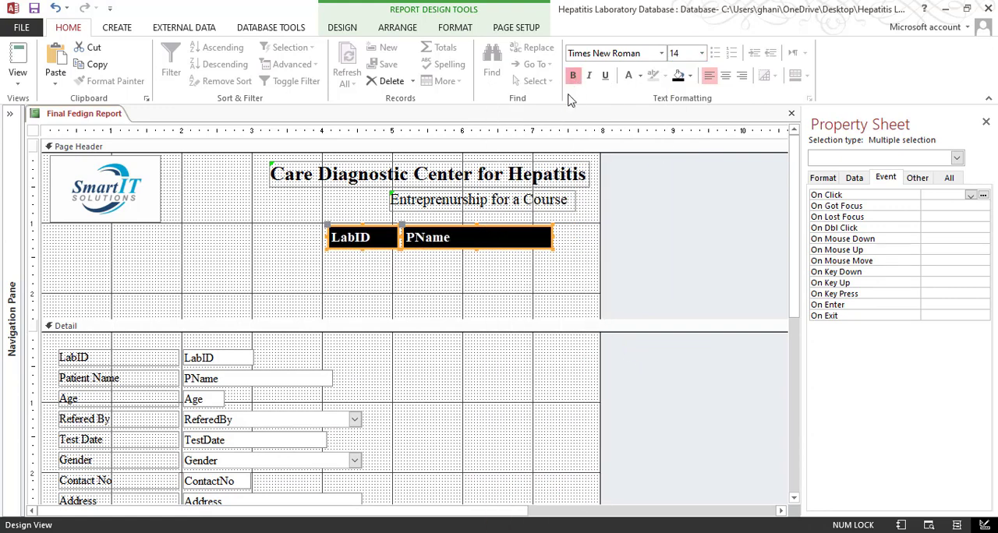
{"action": "right_click", "coordinate": [502, 238]}
{"action": "mouse_move", "coordinate": [564, 355]}
{"action": "left_click", "coordinate": [630, 355]}
{"action": "left_click", "coordinate": [499, 300]}
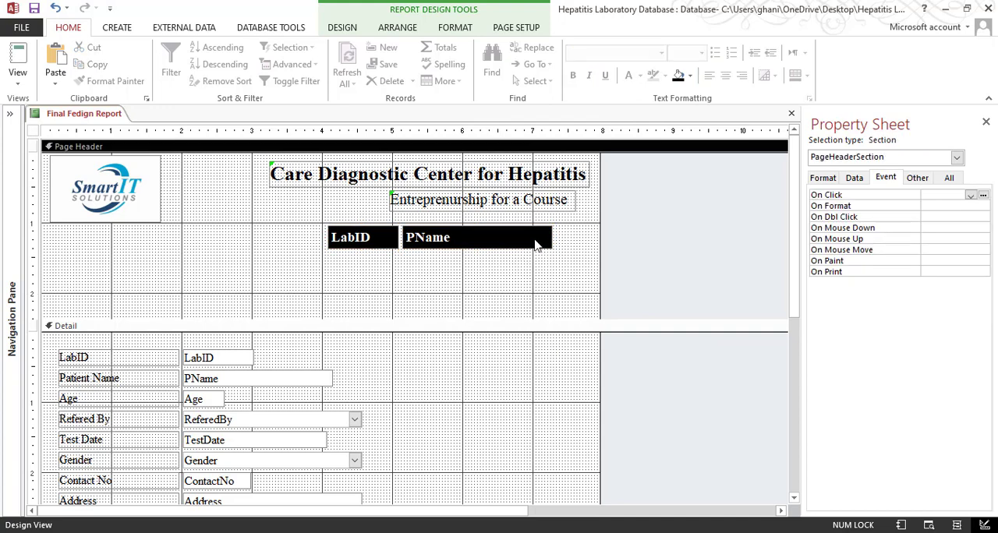
Move the black LabID field further left in the Page Header to leave a gap before PName
{"action": "left_click", "coordinate": [336, 245]}
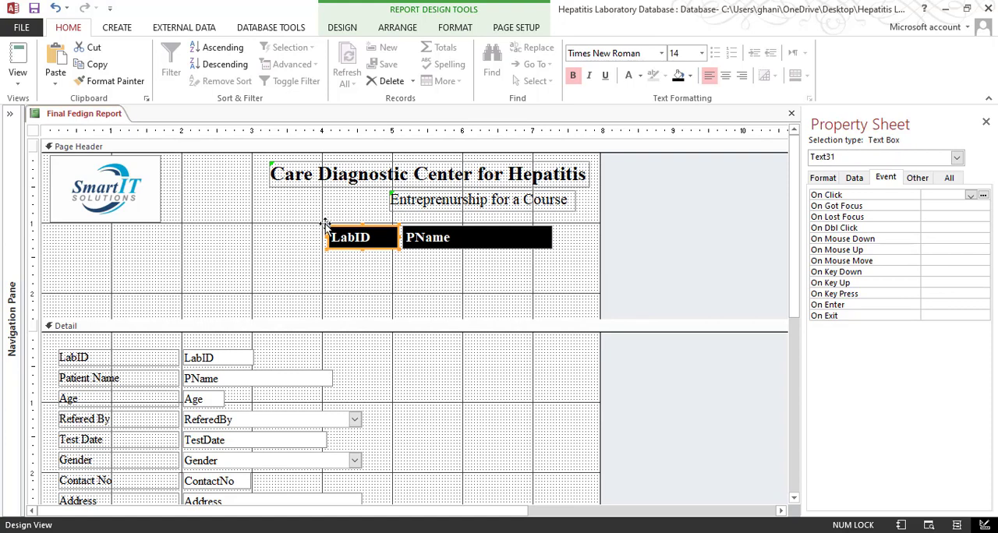
{"action": "left_click_drag", "start_coordinate": [324, 224], "coordinate": [231, 228]}
{"action": "left_click", "coordinate": [315, 281]}
Insert a label containing "-" in the gap between the LabID and PName fields in the Page Header
{"action": "left_click", "coordinate": [124, 363]}
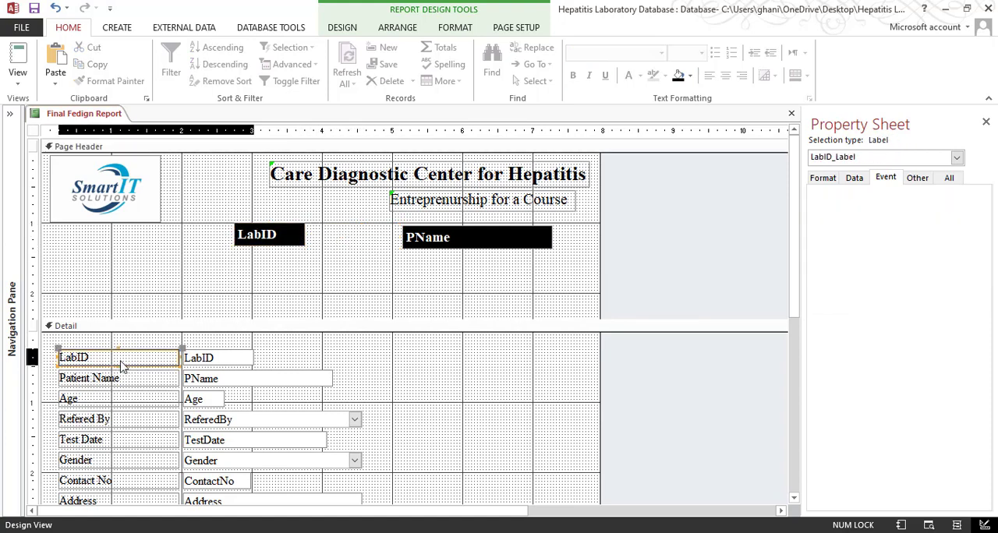
{"action": "left_click", "coordinate": [342, 29]}
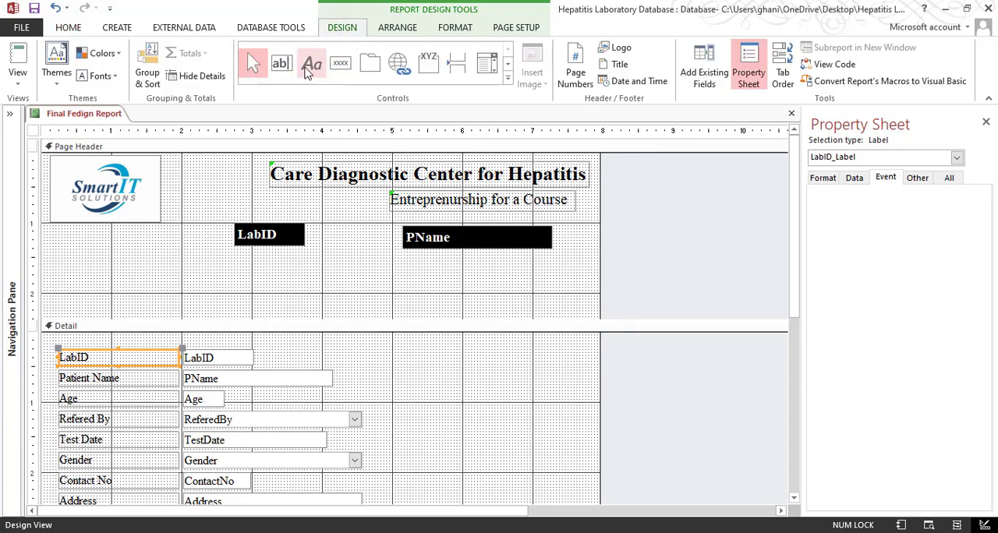
{"action": "left_click", "coordinate": [311, 64]}
{"action": "left_click", "coordinate": [344, 233]}
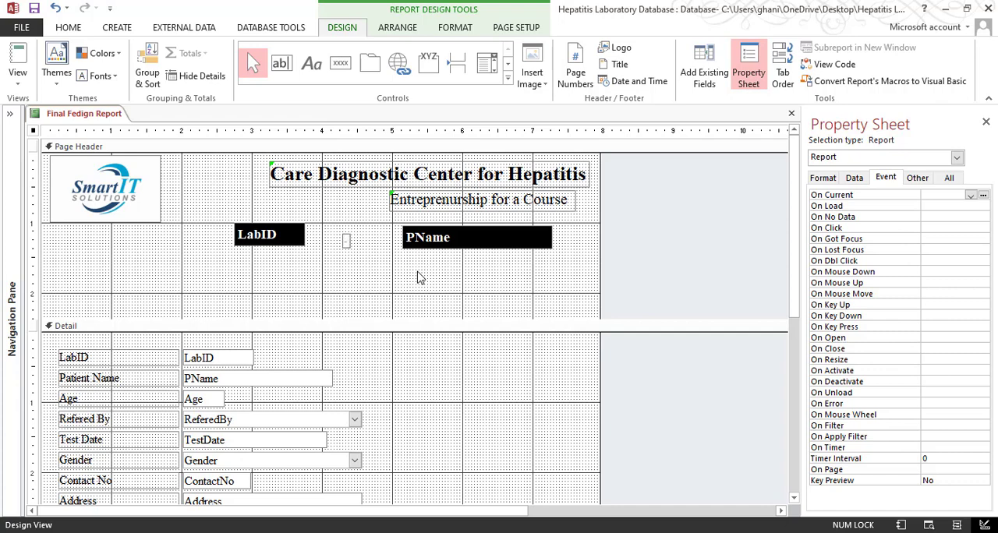
{"action": "key", "text": "Return"}
{"action": "left_click", "coordinate": [350, 297]}
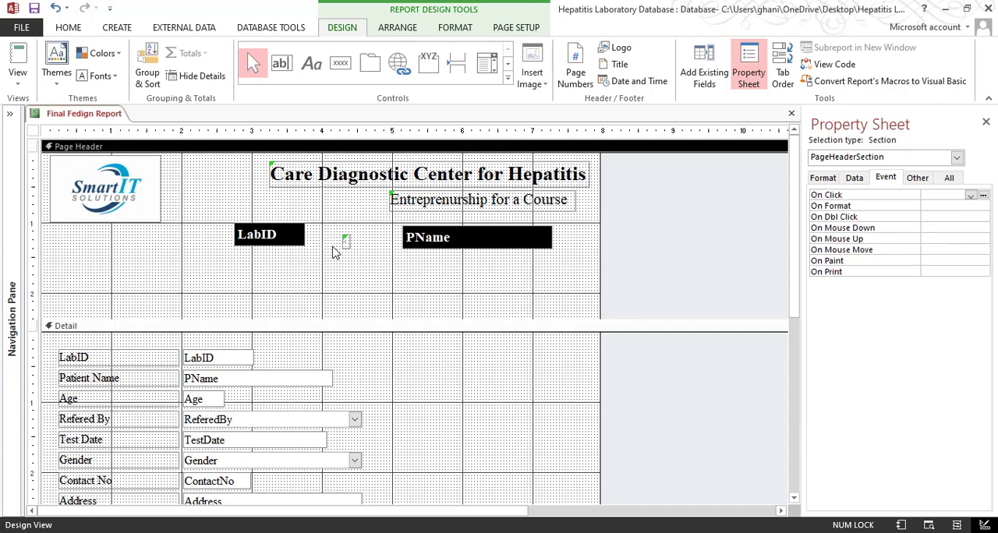
{"action": "left_click", "coordinate": [265, 242]}
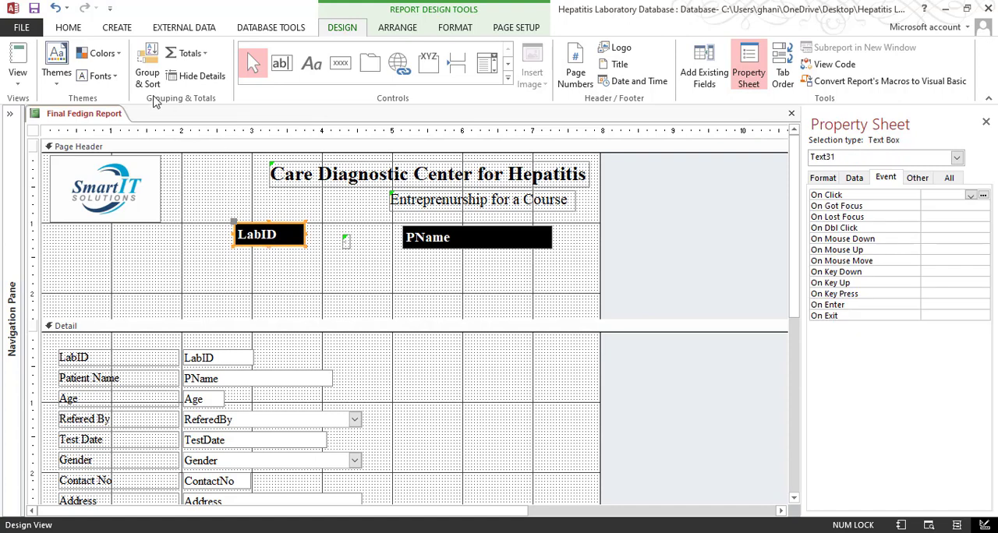
{"action": "left_click", "coordinate": [344, 244]}
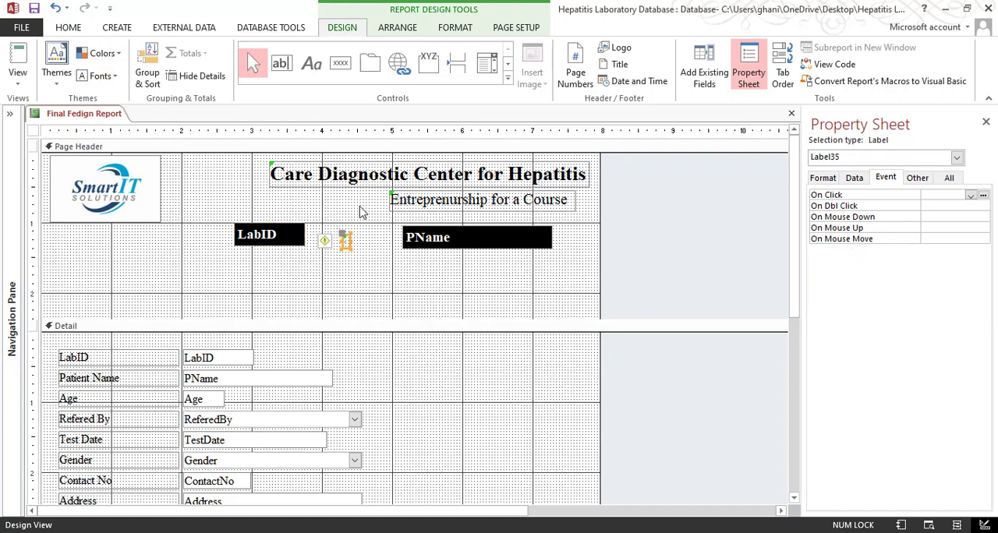
{"action": "left_click", "coordinate": [350, 286]}
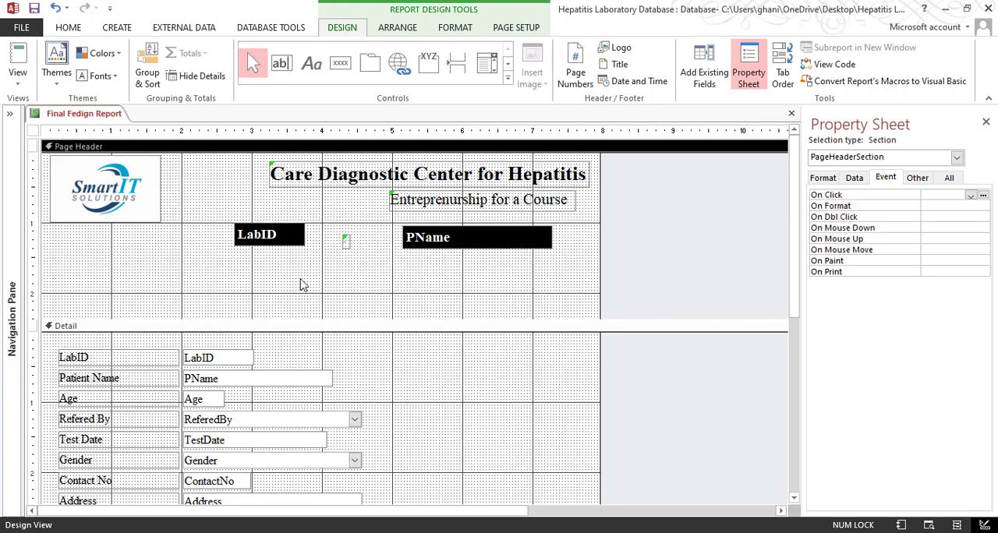
Copy the formatting of the black LabID field to the "-" label in the Page Header with Format Painter
{"action": "left_click", "coordinate": [280, 240]}
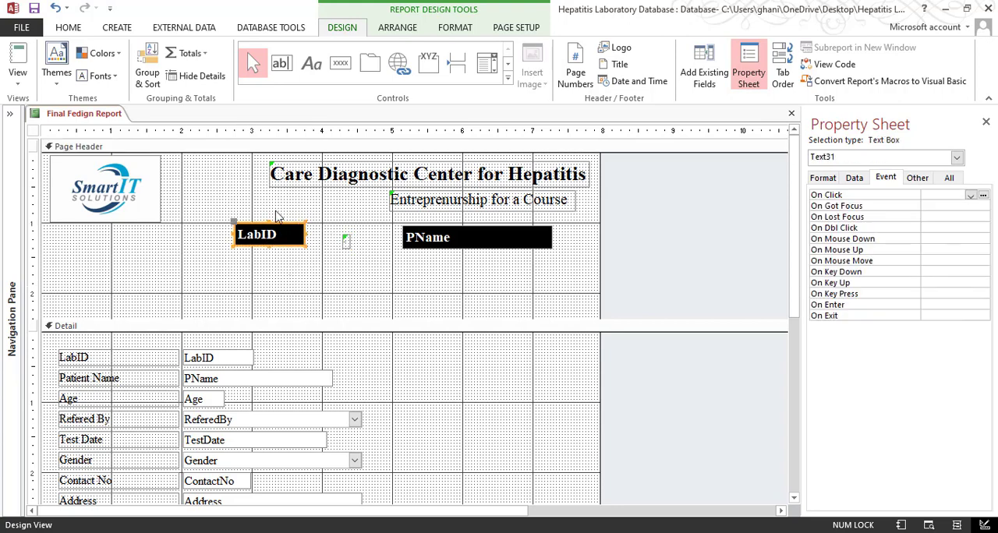
{"action": "left_click", "coordinate": [69, 30]}
{"action": "left_click", "coordinate": [110, 81]}
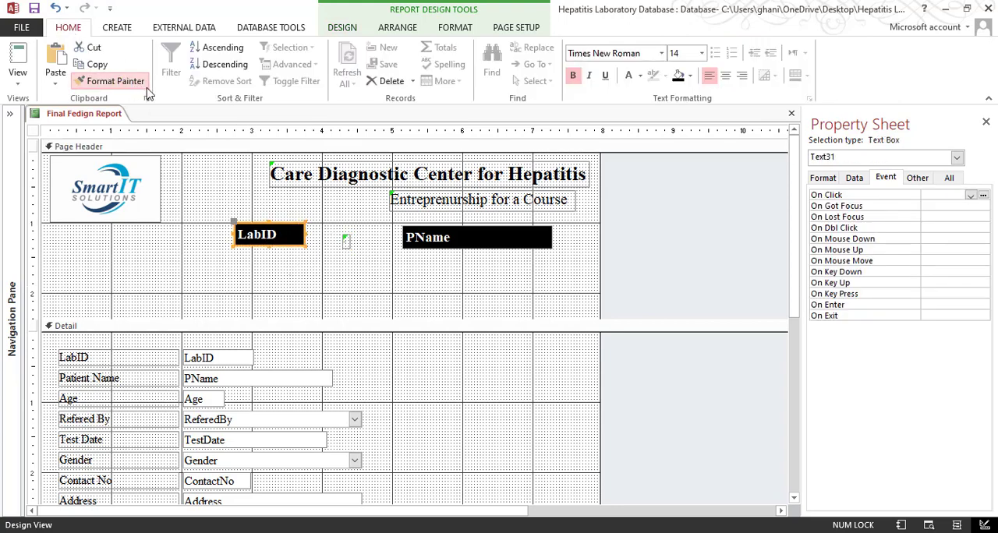
{"action": "left_click", "coordinate": [346, 241]}
{"action": "left_click", "coordinate": [355, 259]}
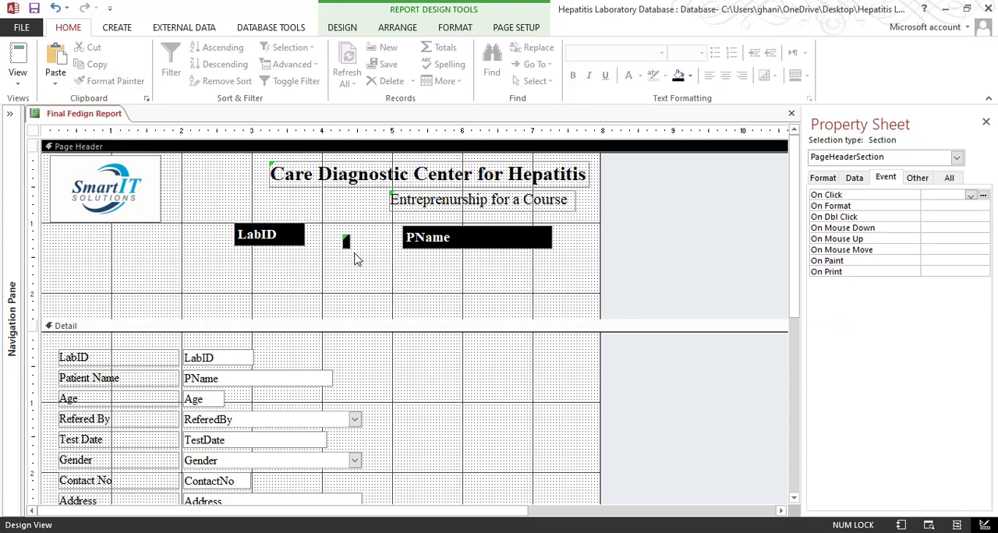
Size the "-" label in the Page Header to fit its text
{"action": "left_click", "coordinate": [346, 242]}
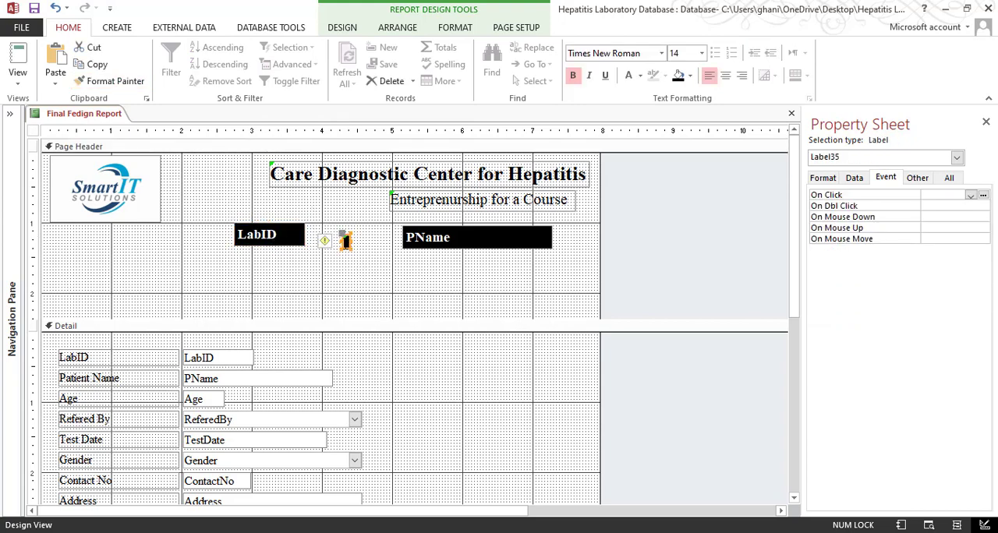
{"action": "right_click", "coordinate": [346, 242]}
{"action": "mouse_move", "coordinate": [372, 350]}
{"action": "left_click", "coordinate": [497, 350]}
{"action": "left_click", "coordinate": [363, 285]}
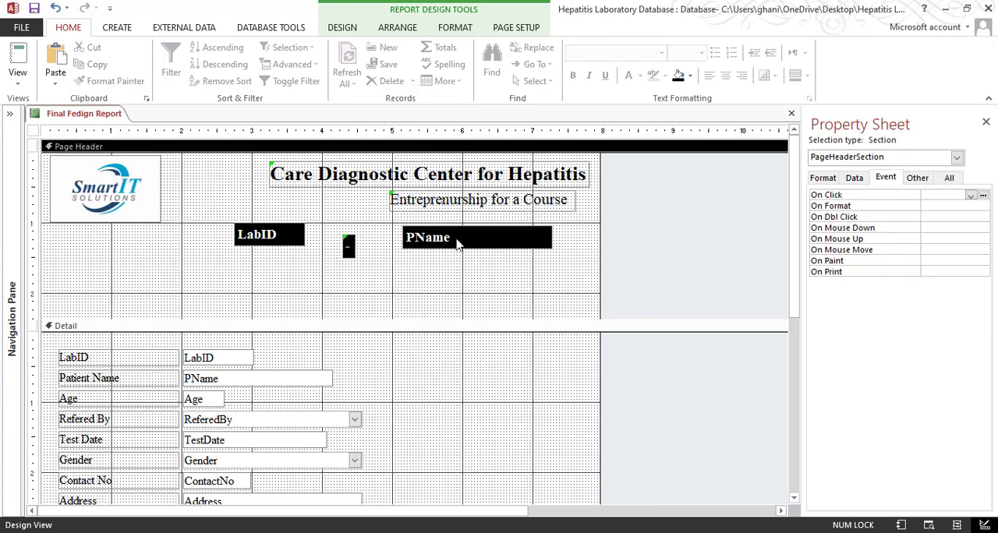
Align the LabID field, "-" label and PName field in the Page Header along their top edges
{"action": "left_click", "coordinate": [296, 248]}
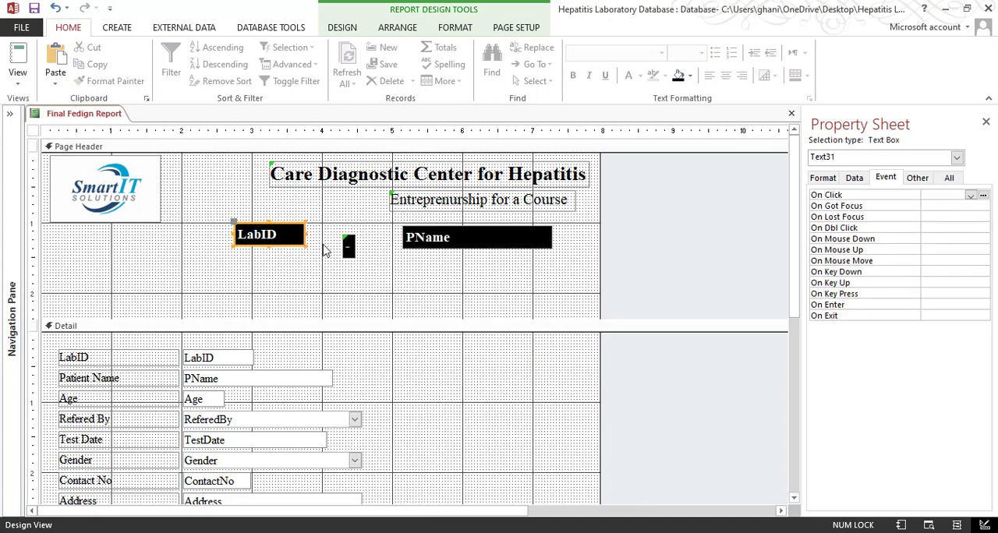
{"action": "left_click", "coordinate": [433, 240], "text": "shift"}
{"action": "left_click_drag", "start_coordinate": [503, 286], "coordinate": [237, 228]}
{"action": "right_click", "coordinate": [296, 238]}
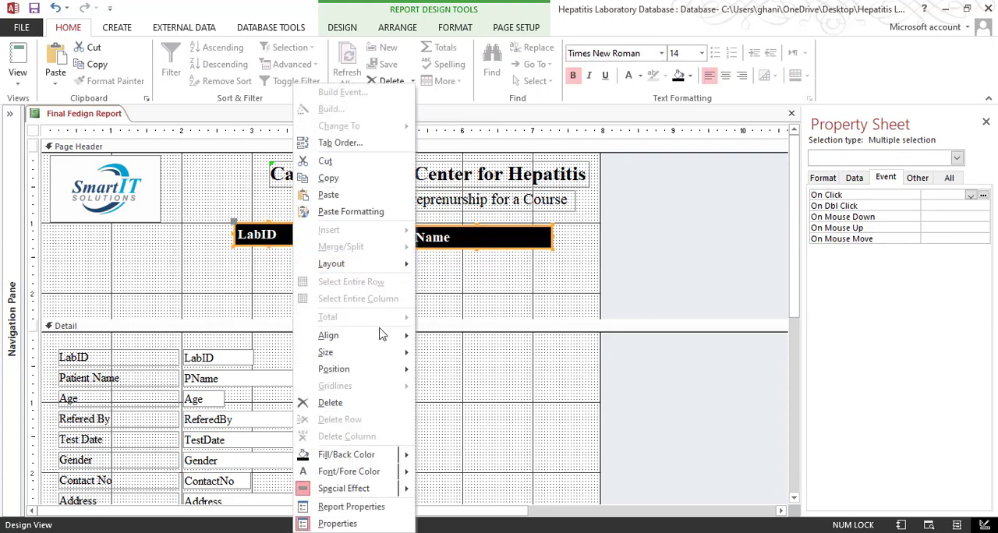
{"action": "mouse_move", "coordinate": [386, 335]}
{"action": "left_click", "coordinate": [448, 371]}
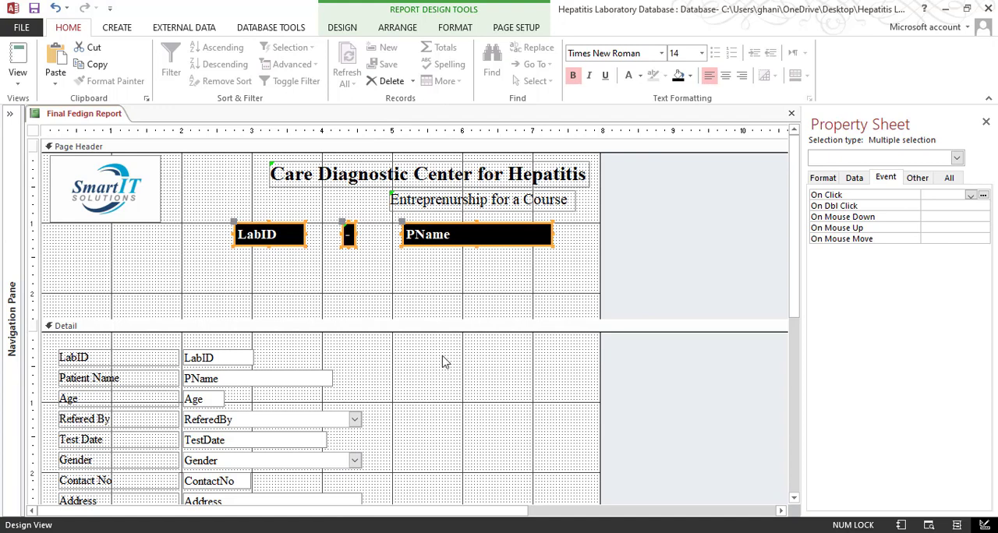
{"action": "left_click", "coordinate": [412, 291]}
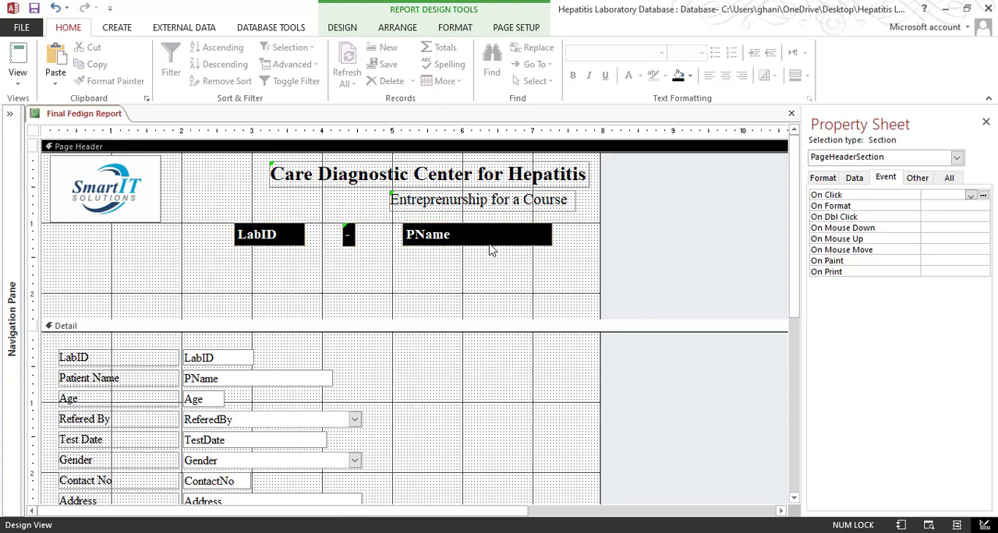
Move the Page Header PName field right until its right edge nearly lines up with the end of the report title
{"action": "left_click", "coordinate": [490, 244]}
{"action": "key", "text": "Right"}
{"action": "key", "text": "Right"}
{"action": "key", "text": "Right"}
{"action": "key", "text": "Right"}
{"action": "key", "text": "Right"}
{"action": "key", "text": "Right"}
{"action": "key", "text": "Right"}
{"action": "key", "text": "Right"}
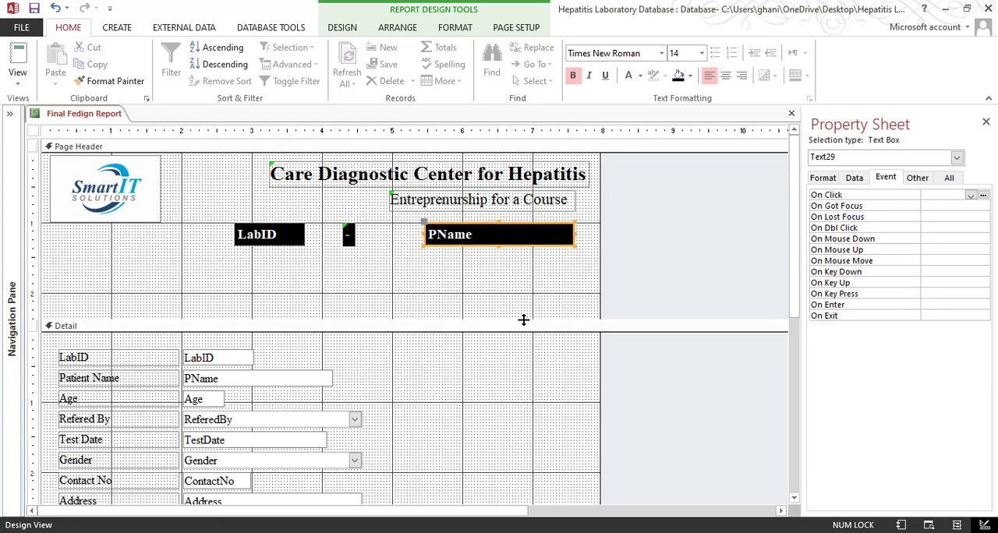
{"action": "key", "text": "Right"}
{"action": "key", "text": "Right"}
{"action": "key", "text": "Right"}
{"action": "key", "text": "Right"}
{"action": "left_click", "coordinate": [328, 244]}
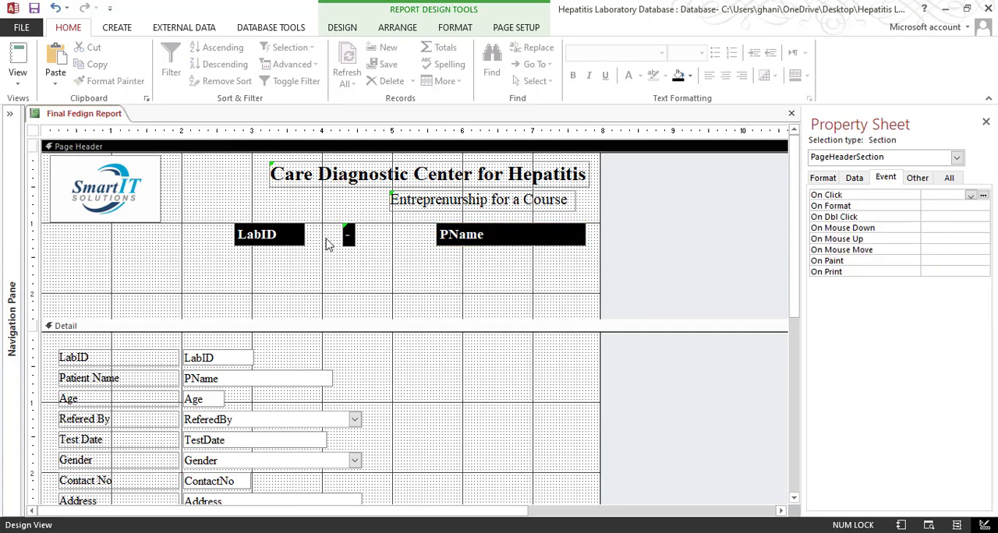
Move the "-" label right until it sits directly against the Page Header PName field
{"action": "left_click", "coordinate": [350, 235]}
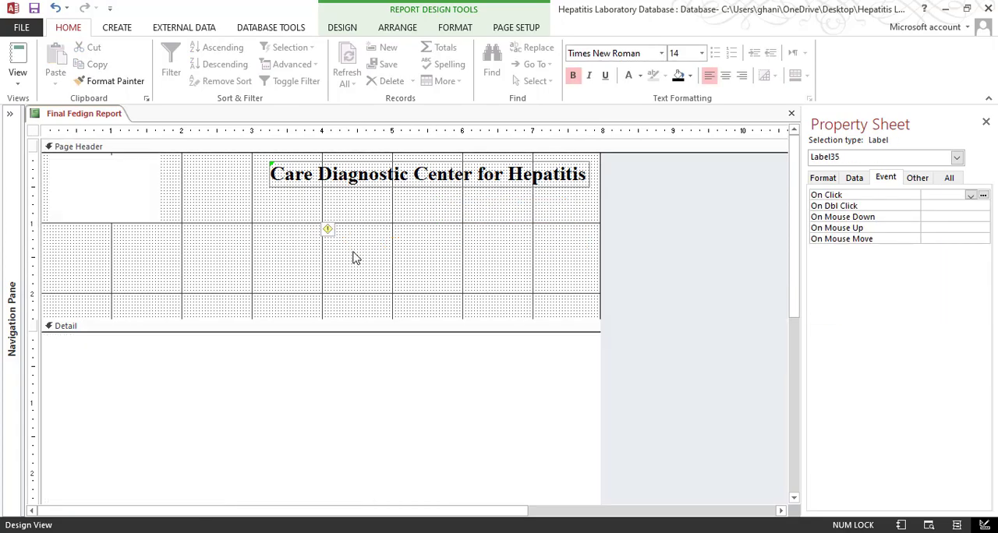
{"action": "key", "text": "Right"}
{"action": "key", "text": "Right"}
{"action": "key", "text": "Right"}
{"action": "key", "text": "Right"}
{"action": "key", "text": "Right"}
{"action": "key", "text": "Right"}
{"action": "key", "text": "Right"}
{"action": "key", "text": "Right"}
{"action": "key", "text": "Right"}
{"action": "key", "text": "Right"}
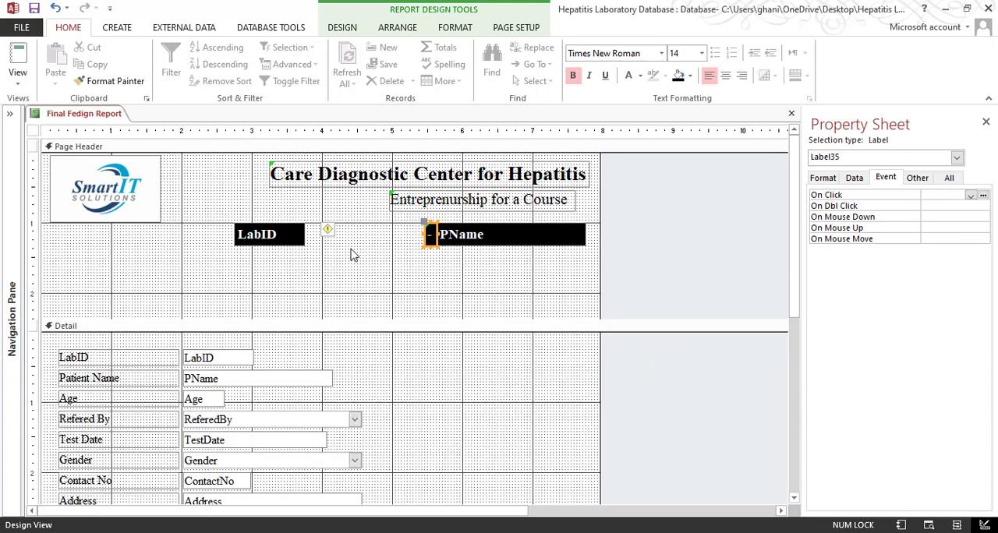
{"action": "left_click", "coordinate": [413, 271]}
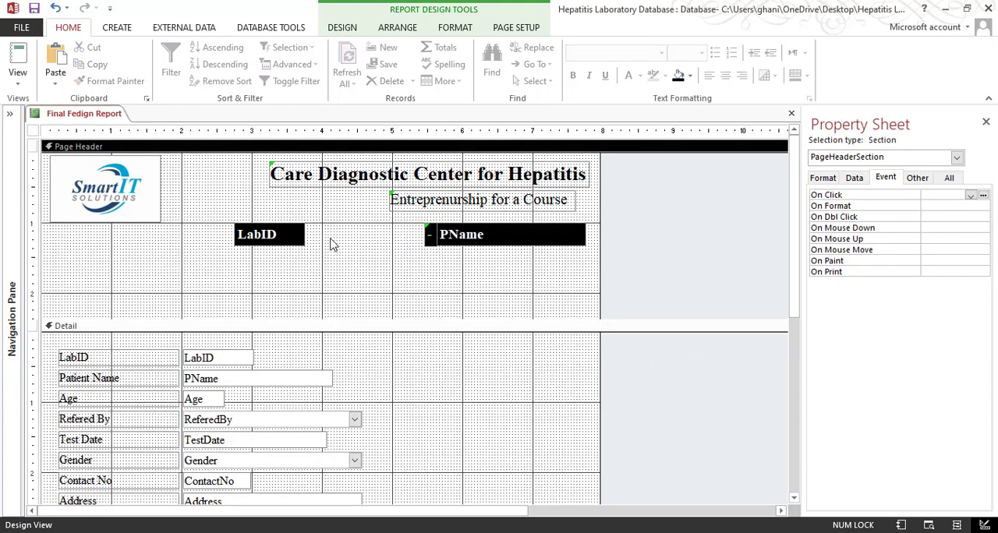
Move the Page Header LabID field right until it sits directly against the "-" label
{"action": "left_click", "coordinate": [286, 236]}
{"action": "key", "text": "Right"}
{"action": "key", "text": "Right"}
{"action": "key", "text": "Right"}
{"action": "key", "text": "Right"}
{"action": "key", "text": "Right"}
{"action": "key", "text": "Right"}
{"action": "key", "text": "Right"}
{"action": "key", "text": "Right"}
{"action": "key", "text": "Right"}
{"action": "key", "text": "Right"}
{"action": "key", "text": "Right"}
{"action": "key", "text": "Right"}
{"action": "key", "text": "Right"}
{"action": "key", "text": "Right"}
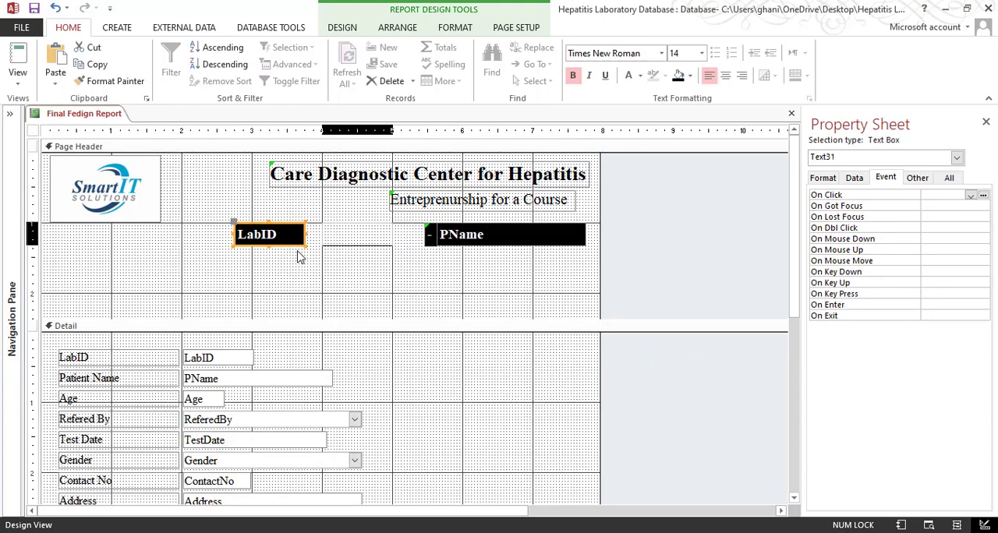
{"action": "key", "text": "Right"}
{"action": "key", "text": "Right"}
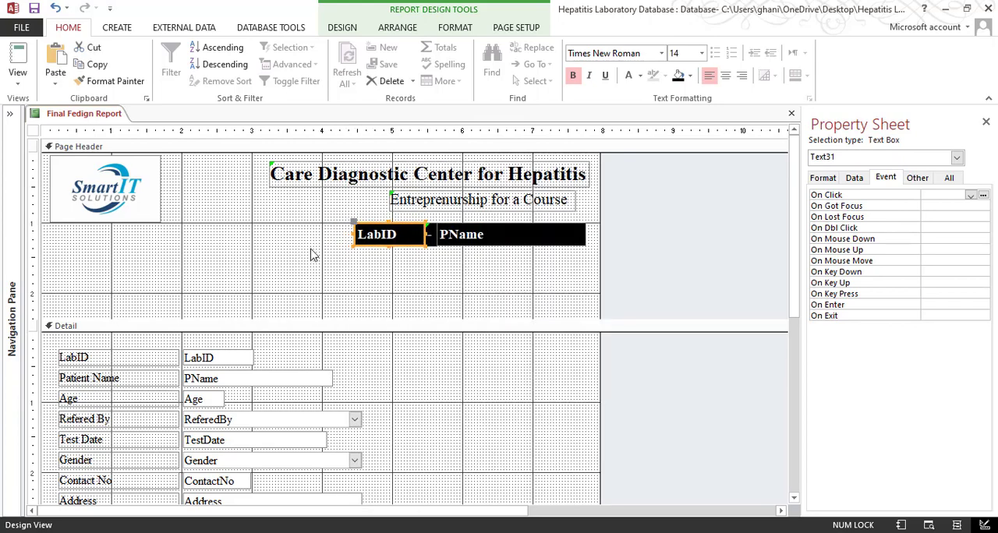
{"action": "left_click", "coordinate": [350, 266]}
Stretch the Page Header LabID field leftward to the logo's left edge, forming one continuous black banner
{"action": "left_click", "coordinate": [364, 244]}
{"action": "left_click_drag", "start_coordinate": [355, 234], "coordinate": [50, 229]}
{"action": "left_click", "coordinate": [163, 257]}
{"action": "left_click", "coordinate": [161, 234]}
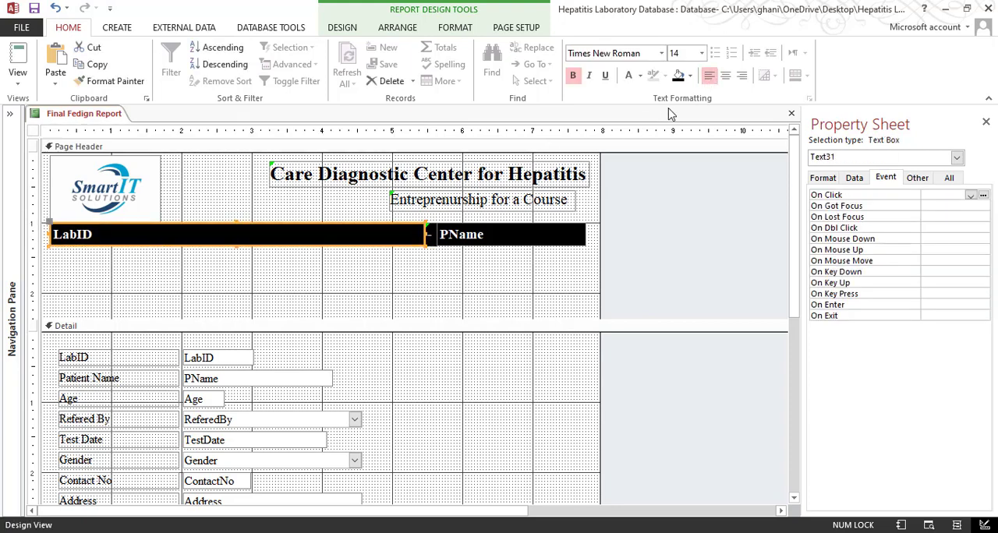
Center the text of the "-" label and right-align the text of the Page Header LabID field
{"action": "left_click", "coordinate": [436, 265]}
{"action": "left_click", "coordinate": [430, 234]}
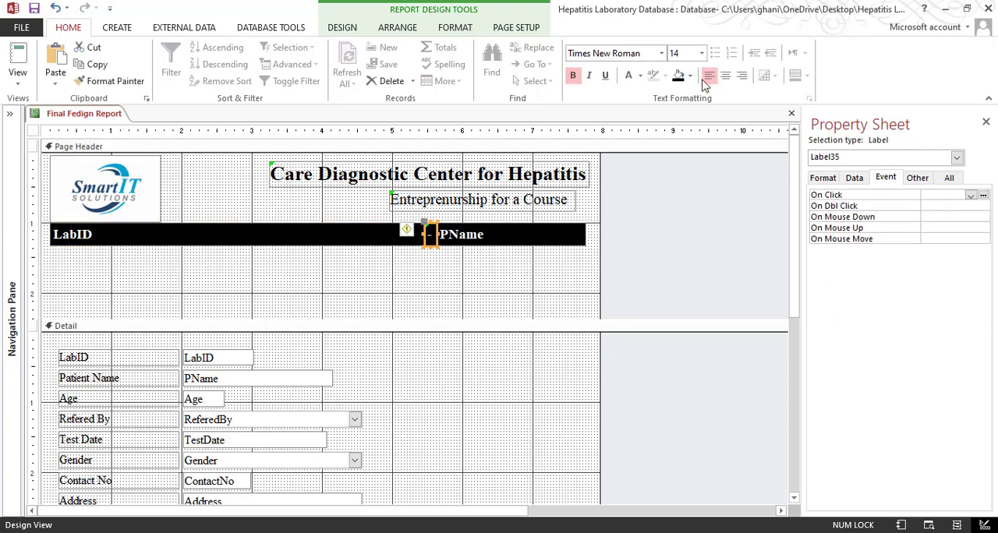
{"action": "left_click", "coordinate": [724, 75]}
{"action": "left_click", "coordinate": [331, 246]}
{"action": "left_click", "coordinate": [740, 75]}
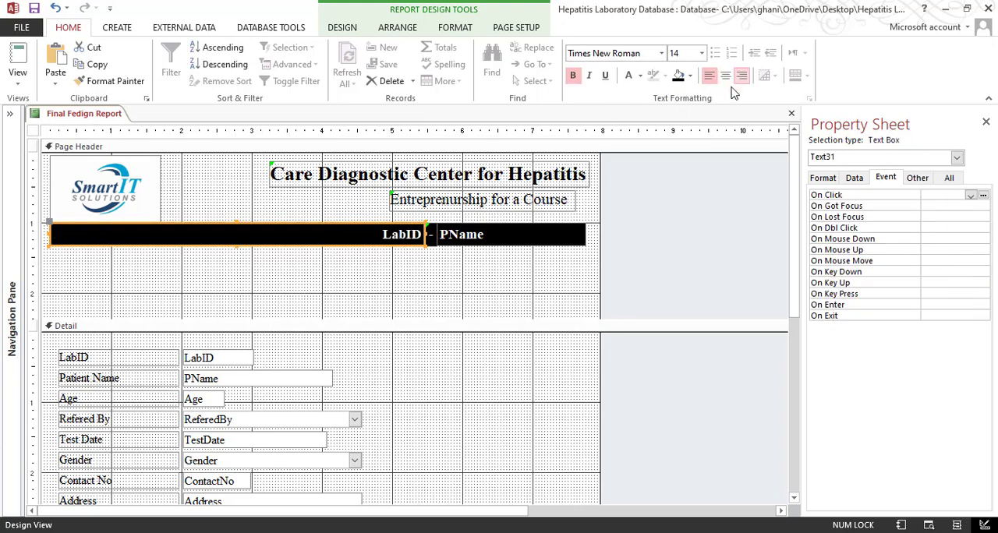
Check the patient banner in Print Preview and return to the report design
{"action": "left_click", "coordinate": [17, 78]}
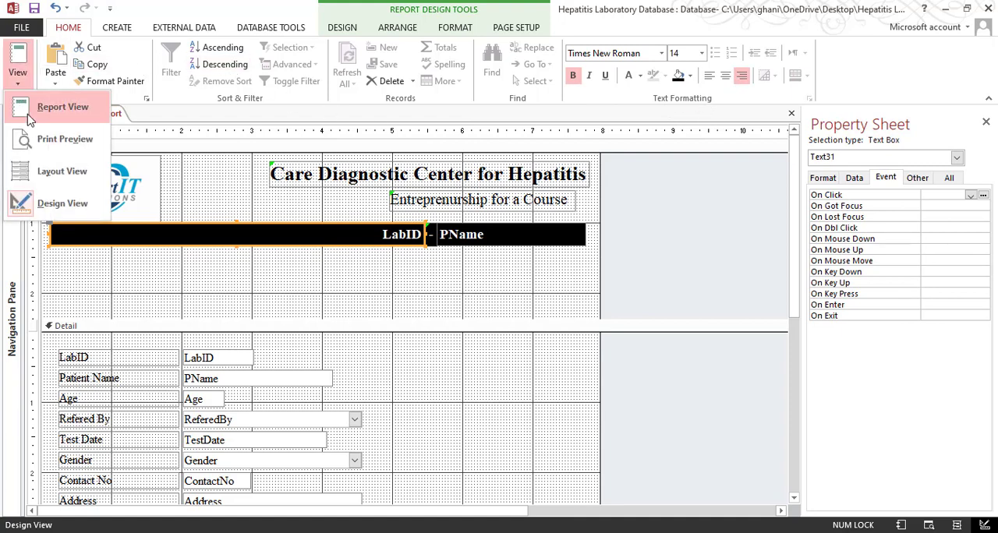
{"action": "left_click", "coordinate": [31, 137]}
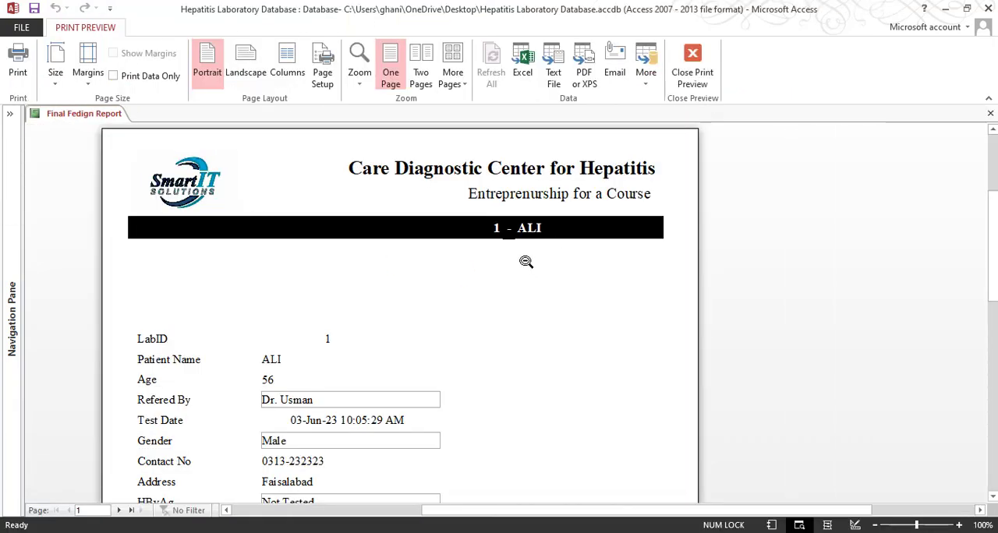
{"action": "left_click", "coordinate": [522, 239]}
{"action": "left_click", "coordinate": [525, 252]}
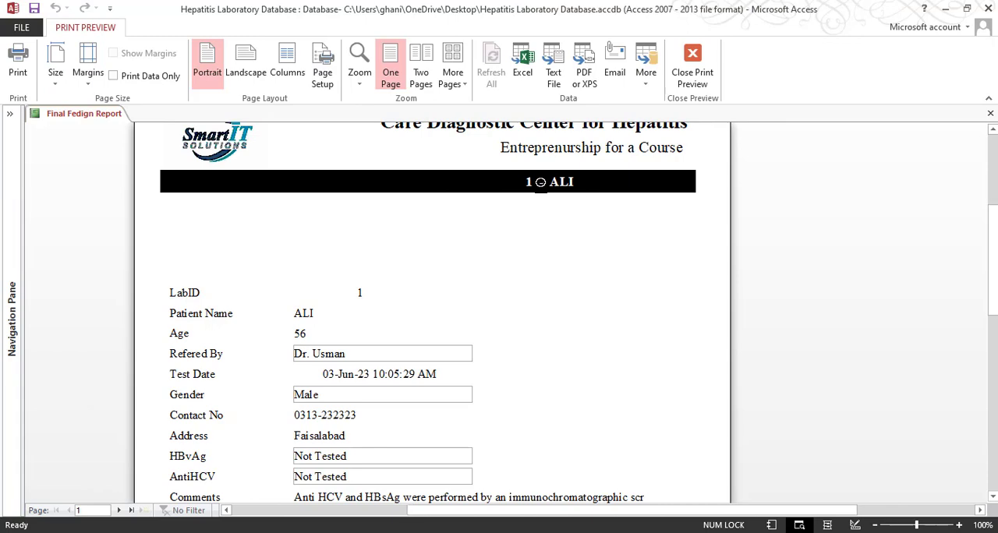
{"action": "left_click", "coordinate": [698, 78]}
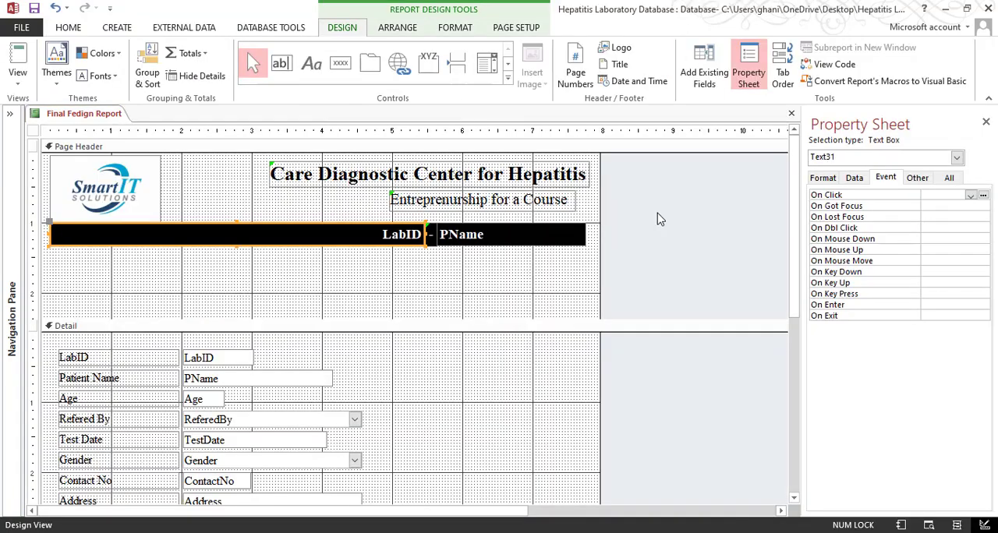
Select the "-" label in the Page Header banner and show its formatting properties
{"action": "left_click", "coordinate": [428, 258]}
{"action": "left_click", "coordinate": [431, 237]}
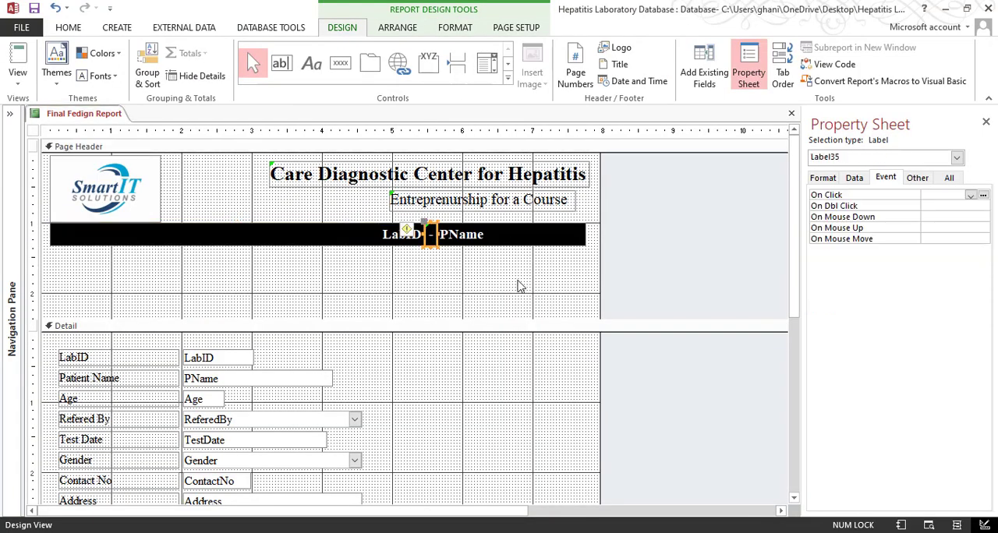
{"action": "left_click", "coordinate": [501, 283]}
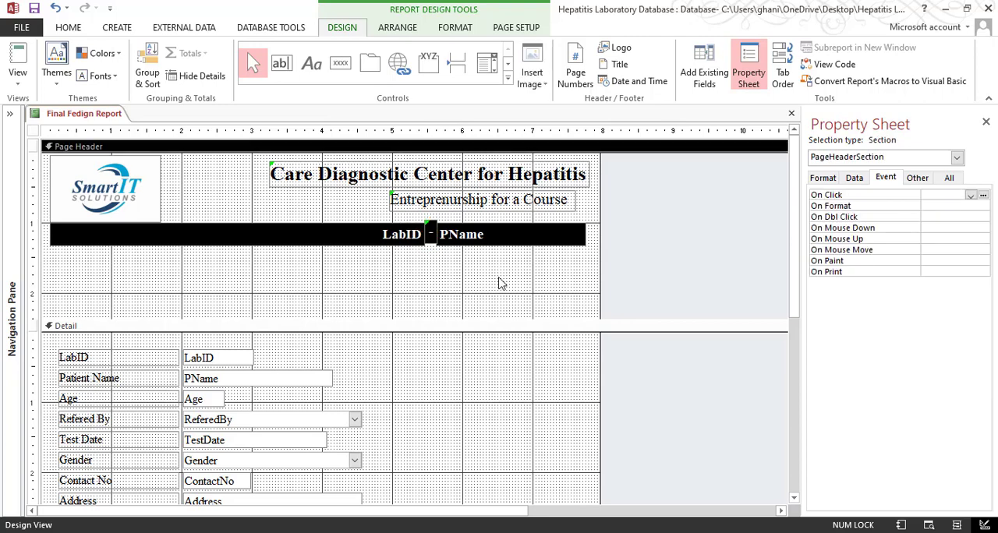
{"action": "left_click", "coordinate": [433, 241]}
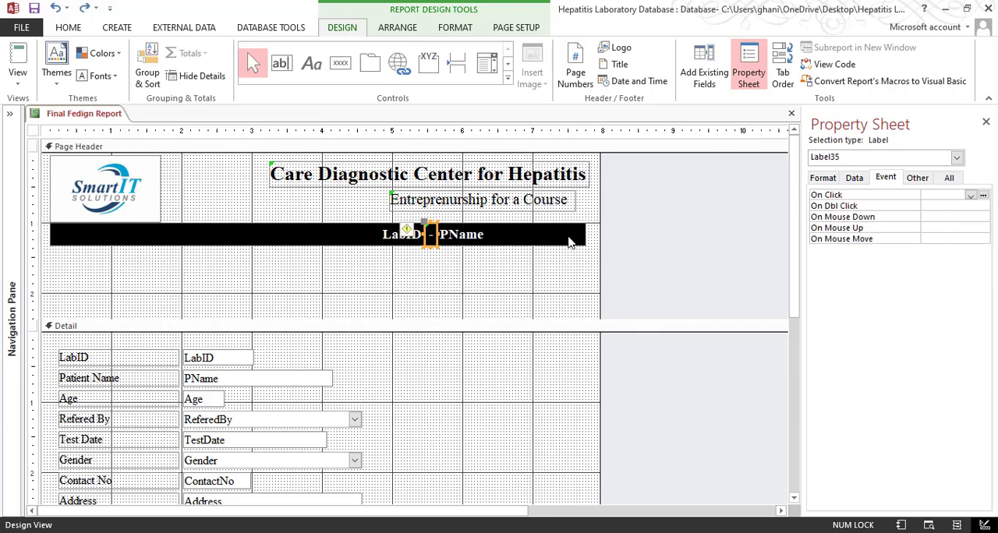
{"action": "left_click", "coordinate": [823, 178]}
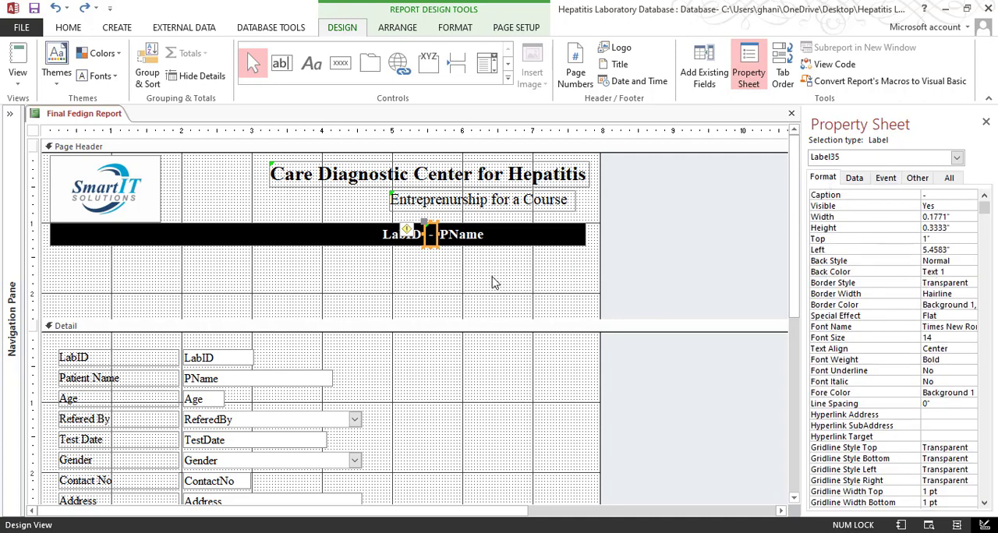
Inspect the "-" label in the banner at 160% zoom in Print Preview, and return to the report design
{"action": "left_click", "coordinate": [17, 78]}
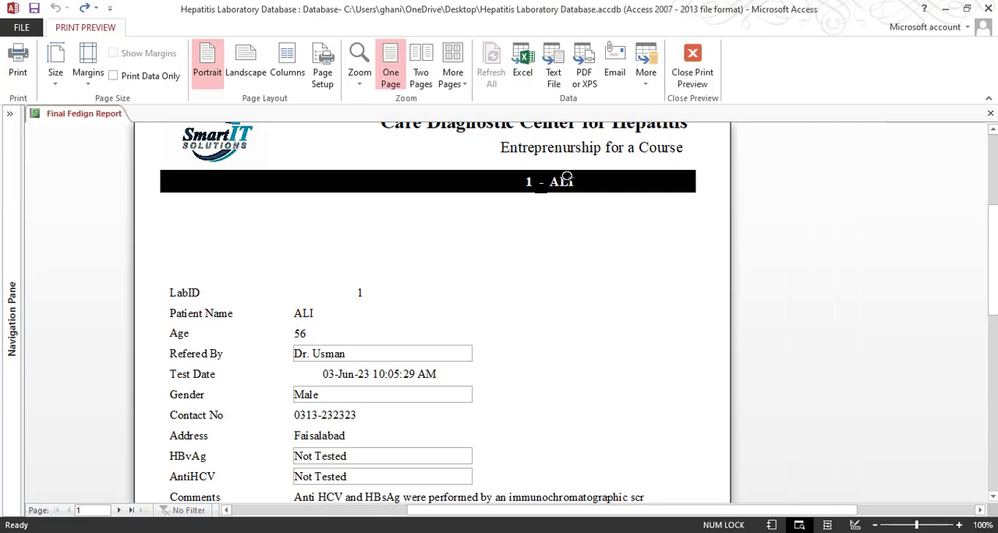
{"action": "left_click", "coordinate": [560, 181]}
{"action": "left_click", "coordinate": [557, 182]}
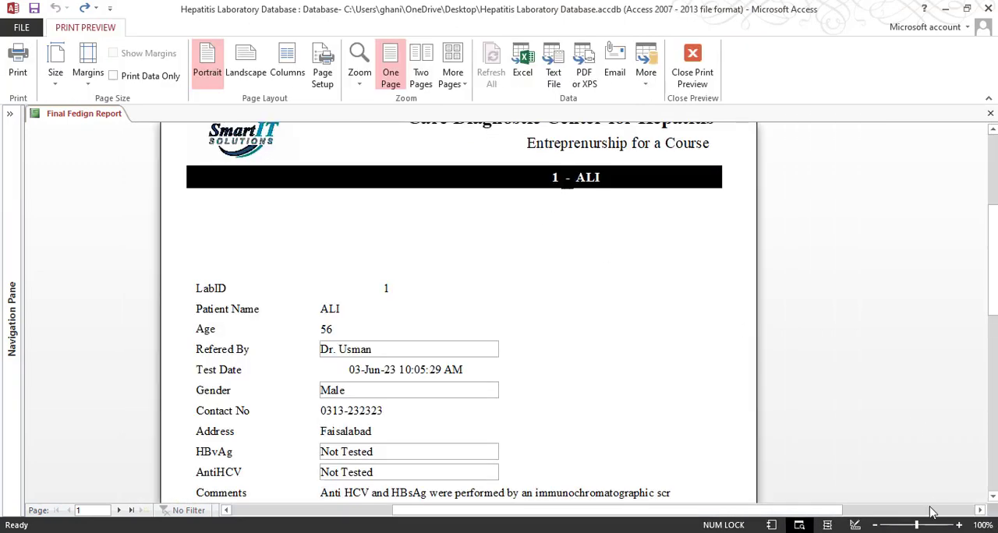
{"action": "left_click", "coordinate": [958, 524]}
{"action": "left_click", "coordinate": [958, 524]}
{"action": "left_click", "coordinate": [959, 525]}
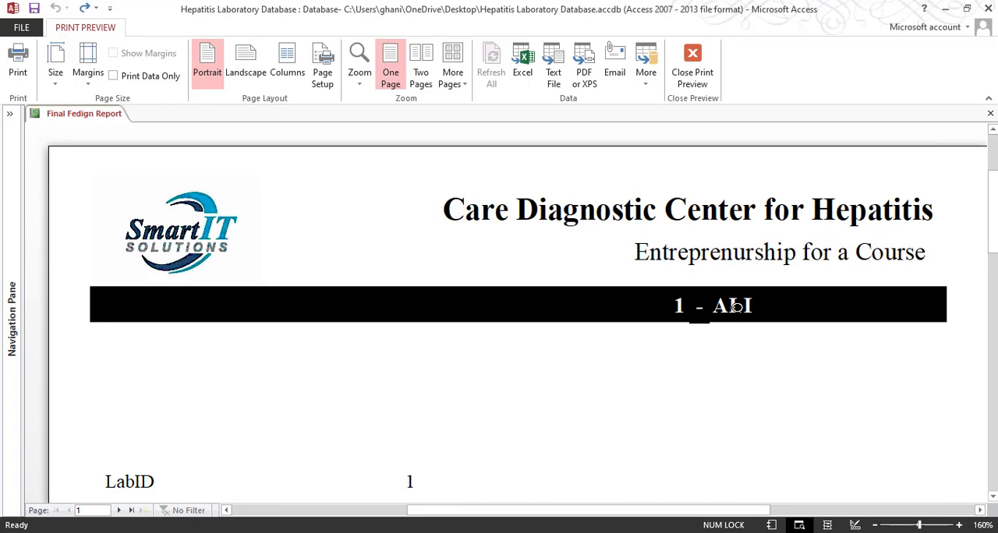
{"action": "left_click", "coordinate": [692, 72]}
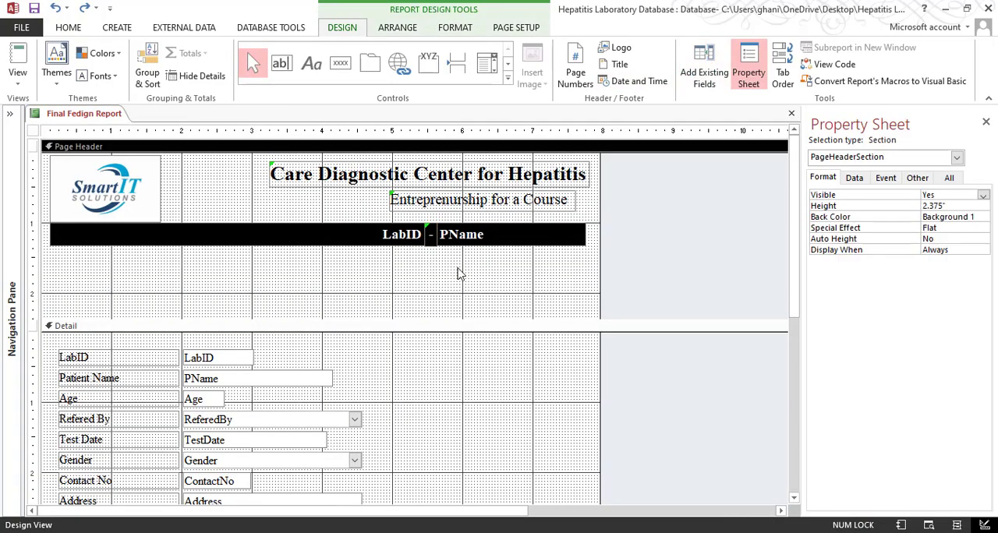
Reduce the "-" label's height to about 0.29 inch in the Page Header banner
{"action": "left_click", "coordinate": [431, 238]}
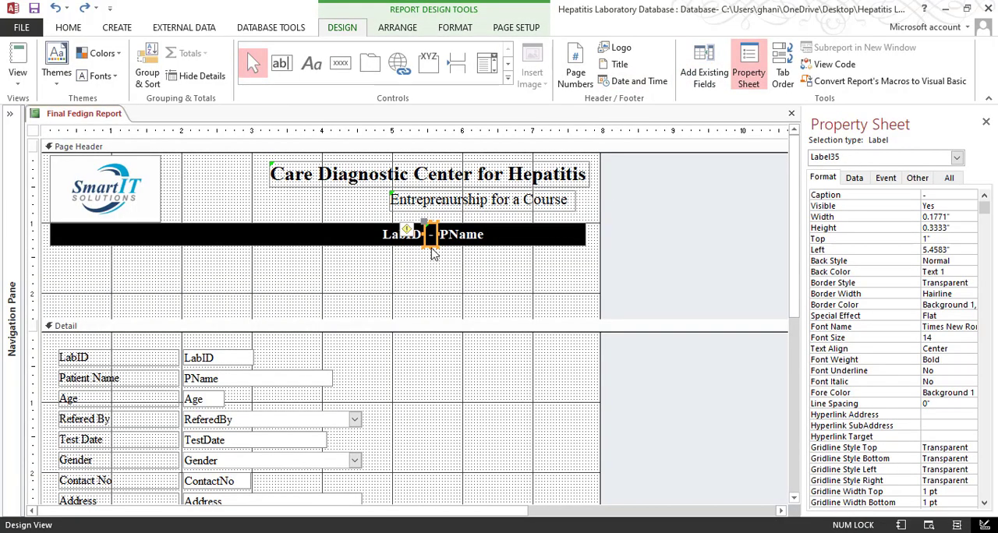
{"action": "left_click", "coordinate": [430, 234]}
{"action": "left_click", "coordinate": [446, 260]}
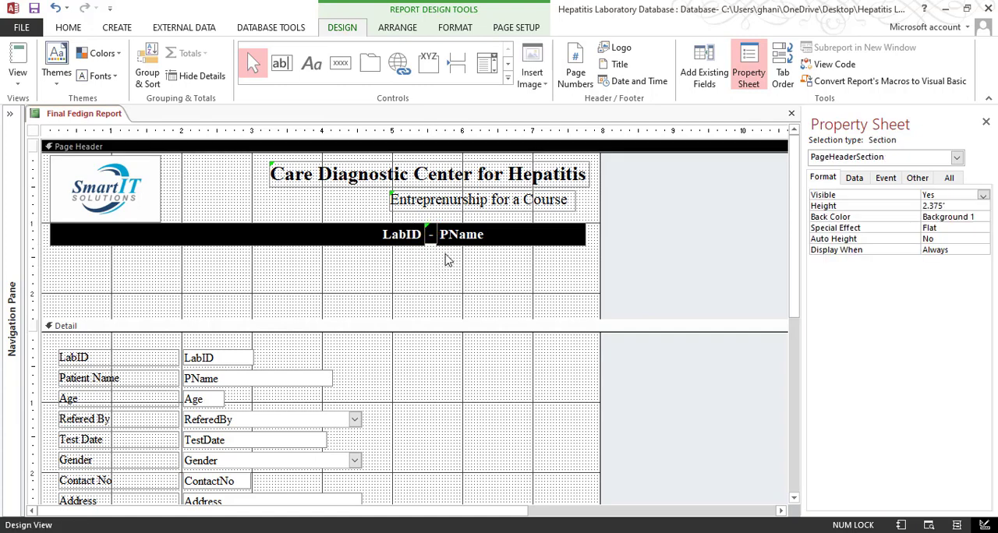
{"action": "left_click", "coordinate": [432, 243]}
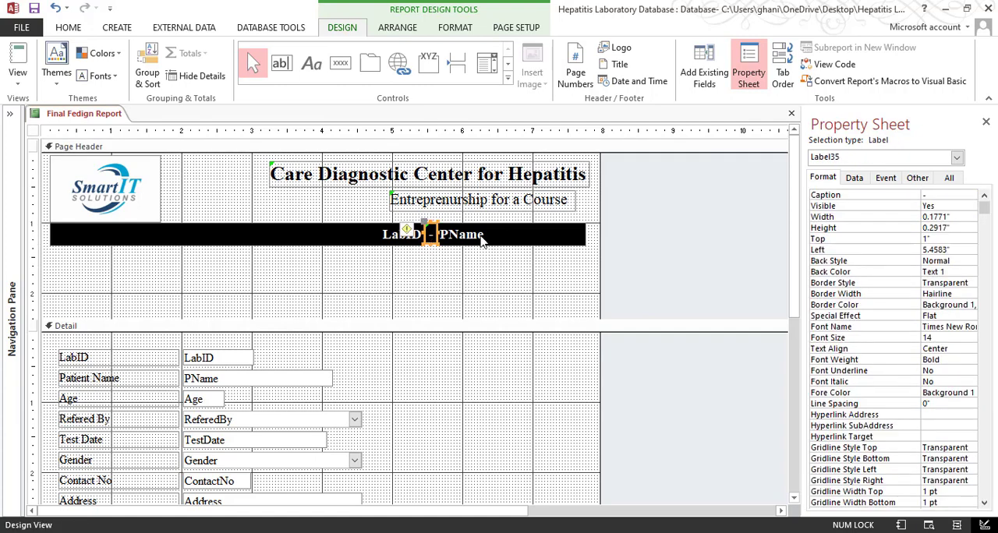
Size the LabID, "-" and PName controls in the Page Header banner to the tallest of them
{"action": "left_click_drag", "start_coordinate": [472, 256], "coordinate": [380, 231]}
{"action": "right_click", "coordinate": [380, 232]}
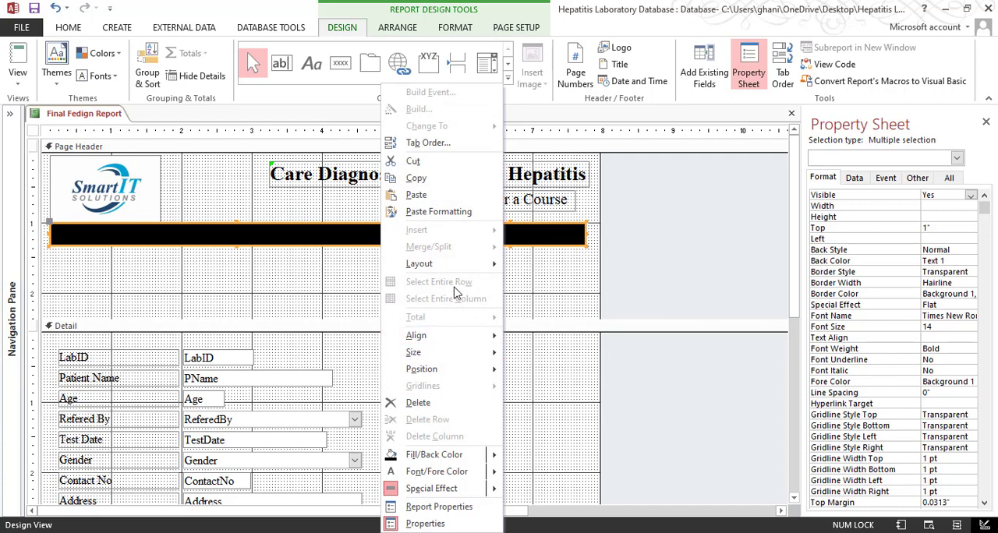
{"action": "mouse_move", "coordinate": [445, 352]}
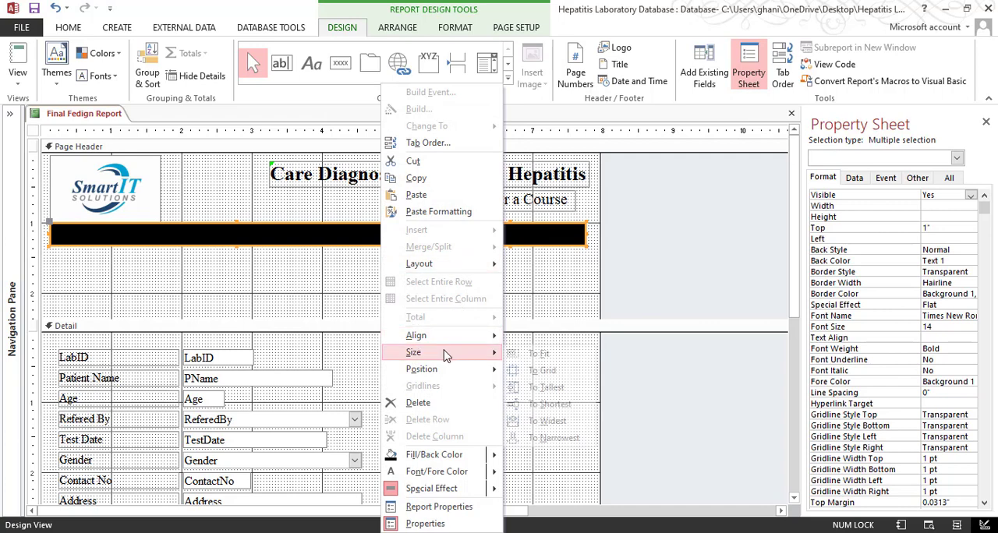
{"action": "left_click", "coordinate": [546, 390]}
{"action": "left_click", "coordinate": [473, 303]}
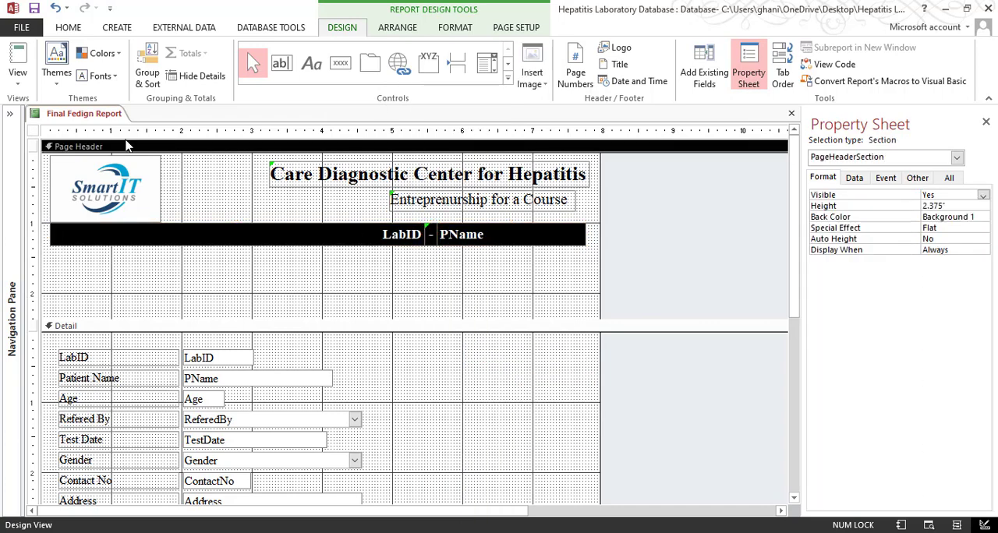
Check the equalized banner controls in Print Preview and return to the report design
{"action": "left_click", "coordinate": [17, 78]}
{"action": "left_click", "coordinate": [47, 137]}
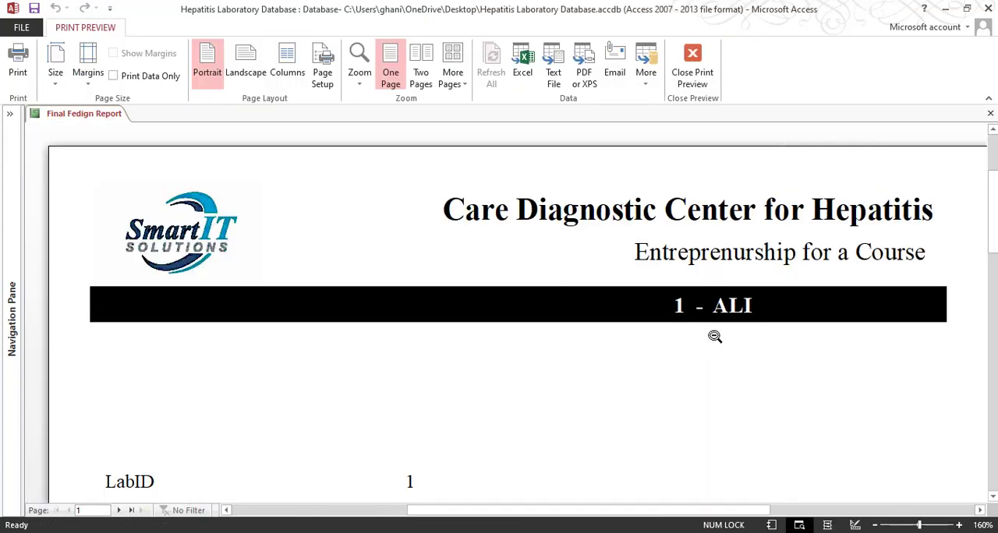
{"action": "left_click", "coordinate": [692, 71]}
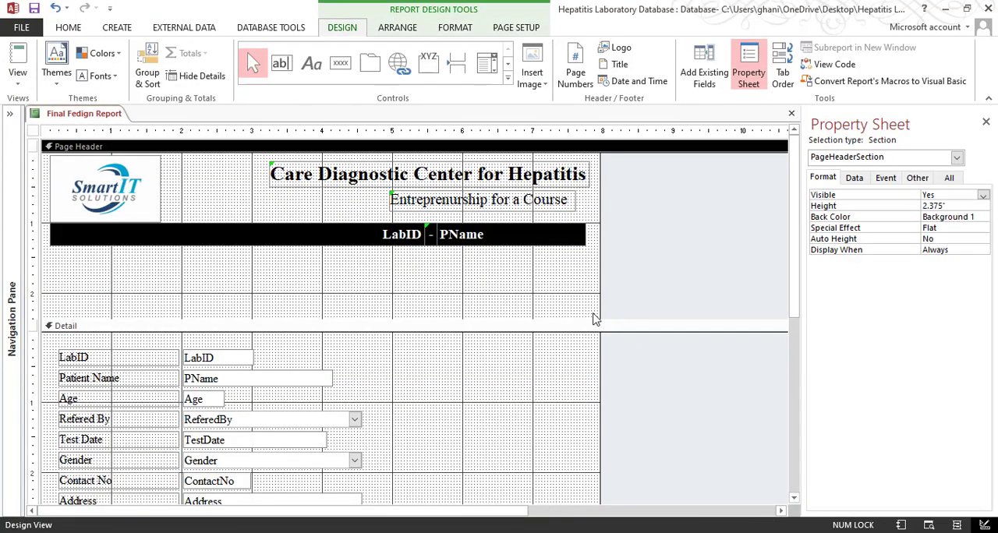
Select all three banner controls again and reapply the To Tallest sizing
{"action": "left_click_drag", "start_coordinate": [481, 276], "coordinate": [387, 239]}
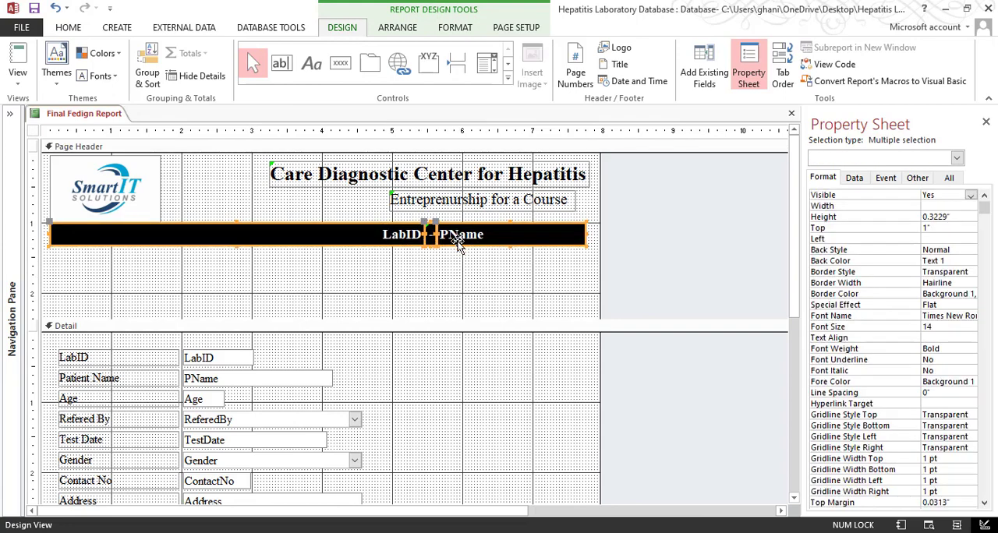
{"action": "left_click_drag", "start_coordinate": [485, 278], "coordinate": [412, 239]}
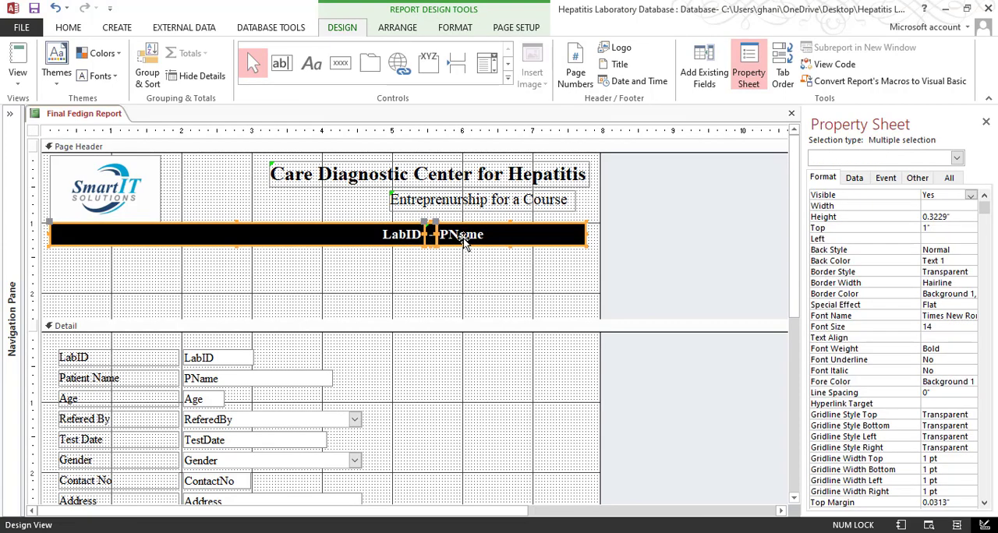
{"action": "right_click", "coordinate": [464, 236]}
{"action": "mouse_move", "coordinate": [552, 353]}
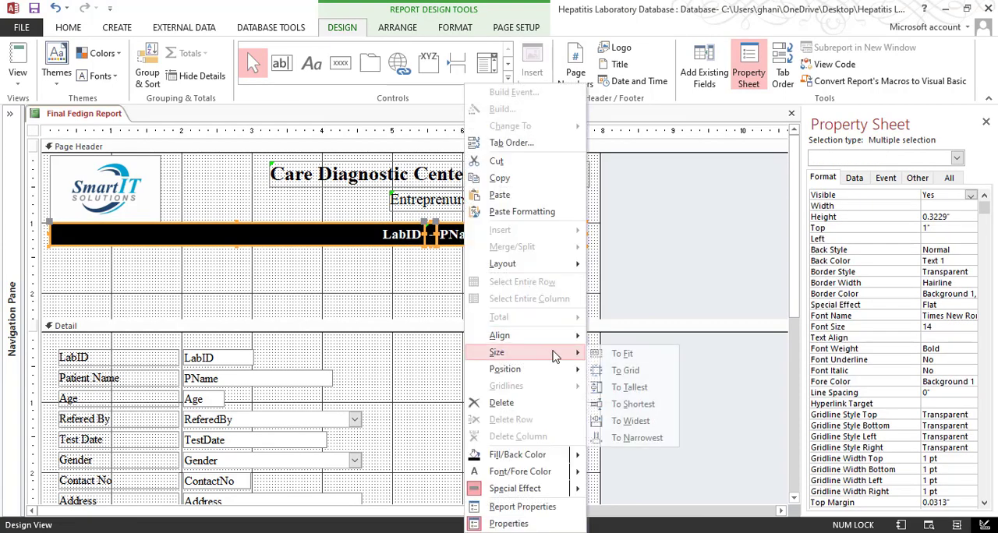
{"action": "left_click", "coordinate": [628, 387]}
{"action": "left_click", "coordinate": [396, 293]}
Preview the report and compare its patient banner with the sample PDF in Adobe Acrobat, returning to the Access preview
{"action": "left_click", "coordinate": [17, 83]}
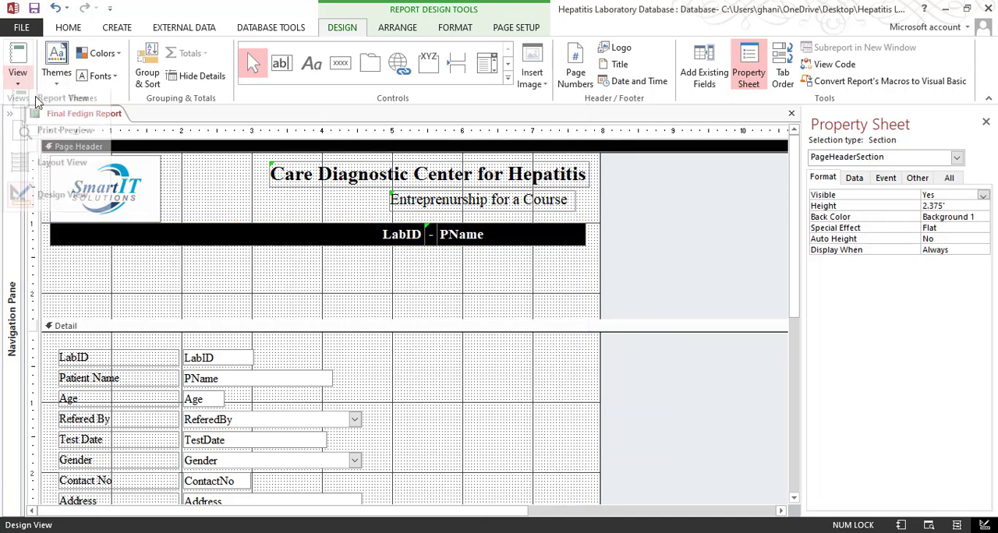
{"action": "left_click", "coordinate": [46, 134]}
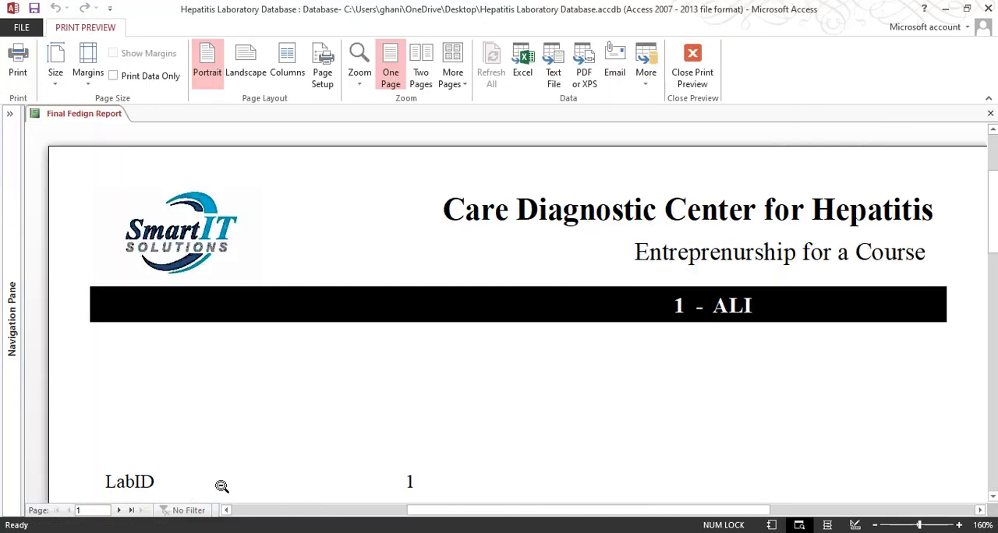
{"action": "left_click", "coordinate": [354, 505]}
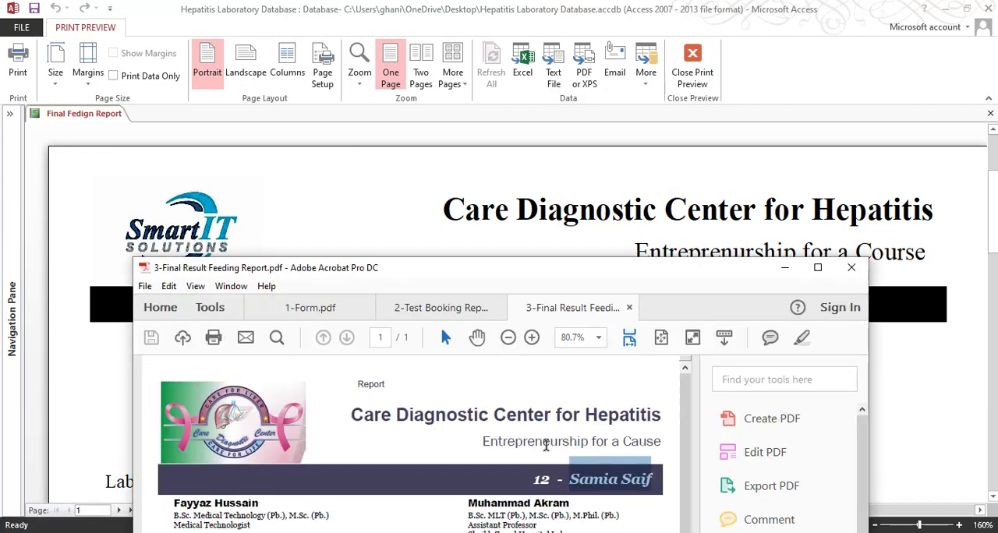
{"action": "left_click", "coordinate": [784, 268]}
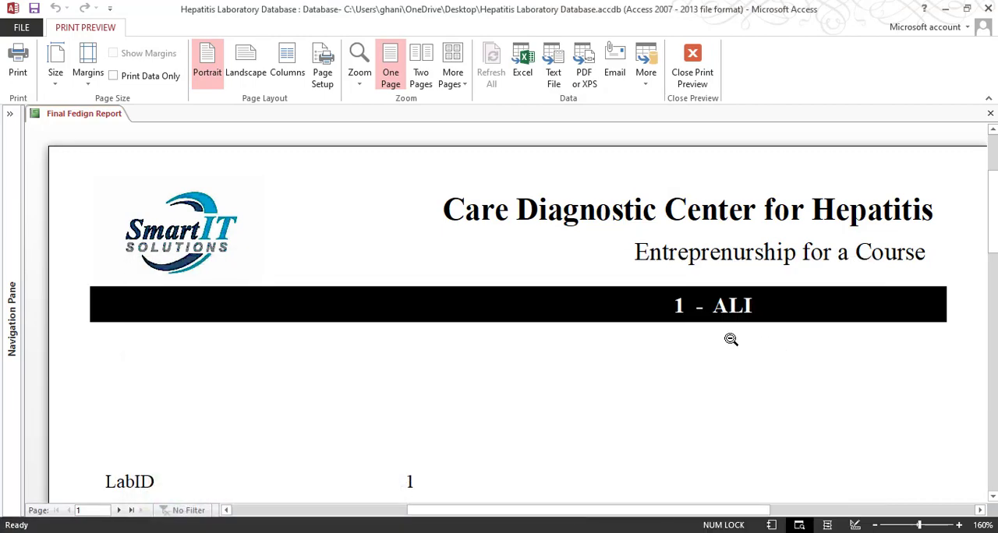
Return to the report design and examine the staff details beneath the patient banner in the sample PDF, 3-Final Result Feeding Report
{"action": "left_click", "coordinate": [691, 81]}
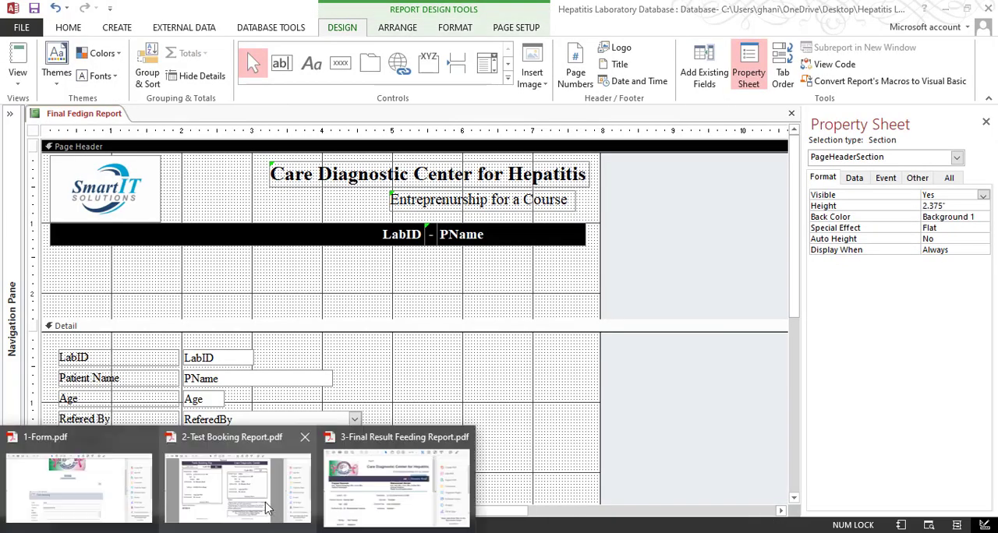
{"action": "left_click", "coordinate": [359, 474]}
{"action": "double_click", "coordinate": [525, 287]}
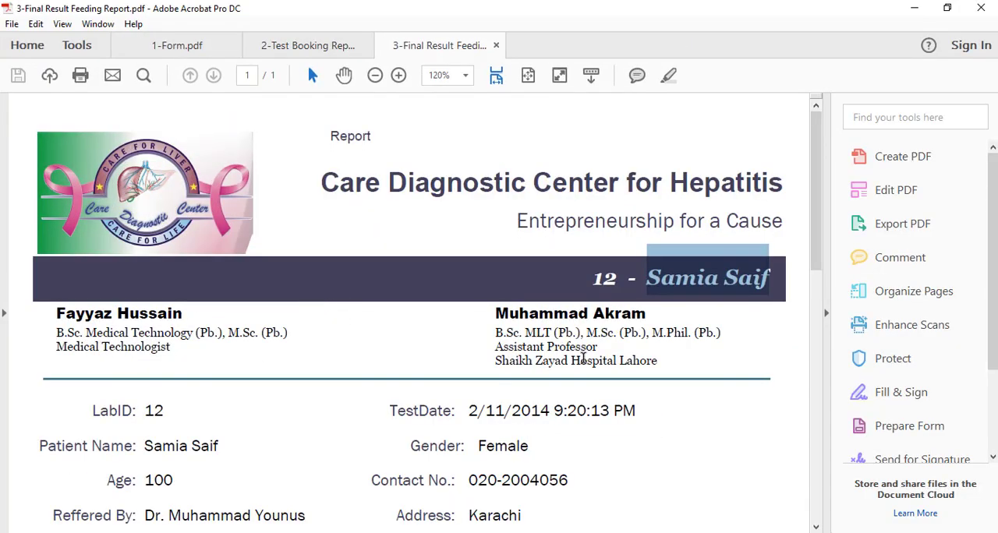
{"action": "left_click", "coordinate": [914, 9]}
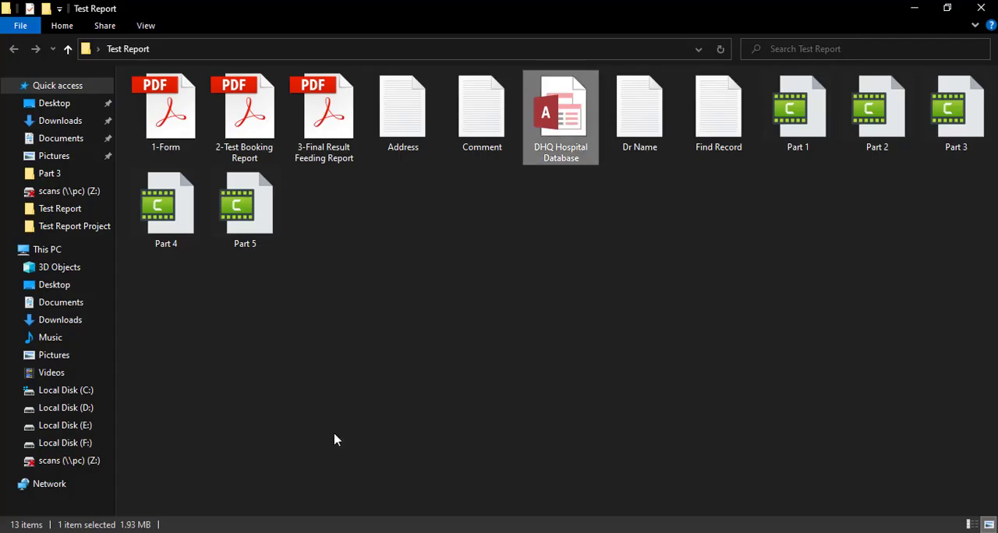
Open the Dr Name text file from the Test Report folder and copy the first staff member's name
{"action": "left_click", "coordinate": [334, 439]}
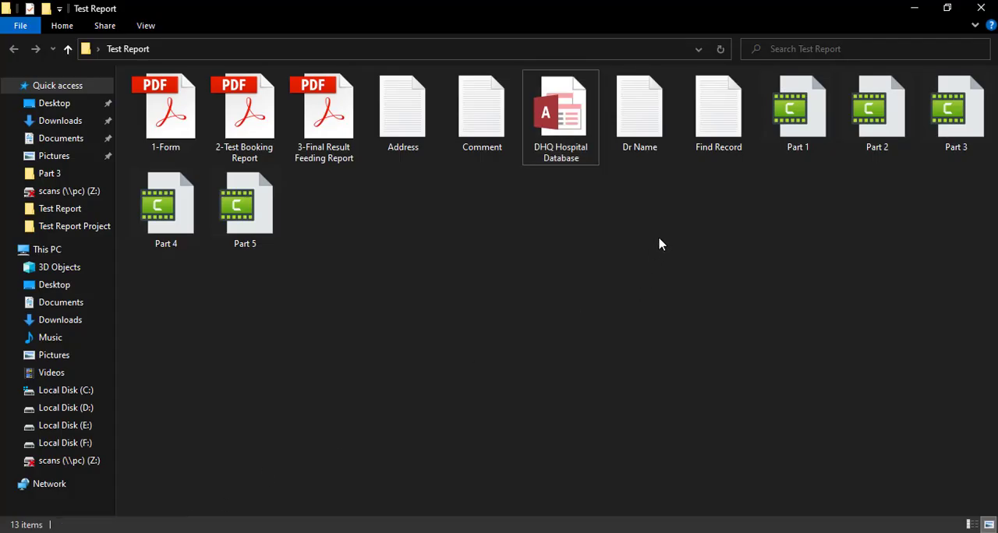
{"action": "left_click", "coordinate": [644, 125]}
{"action": "double_click", "coordinate": [645, 141]}
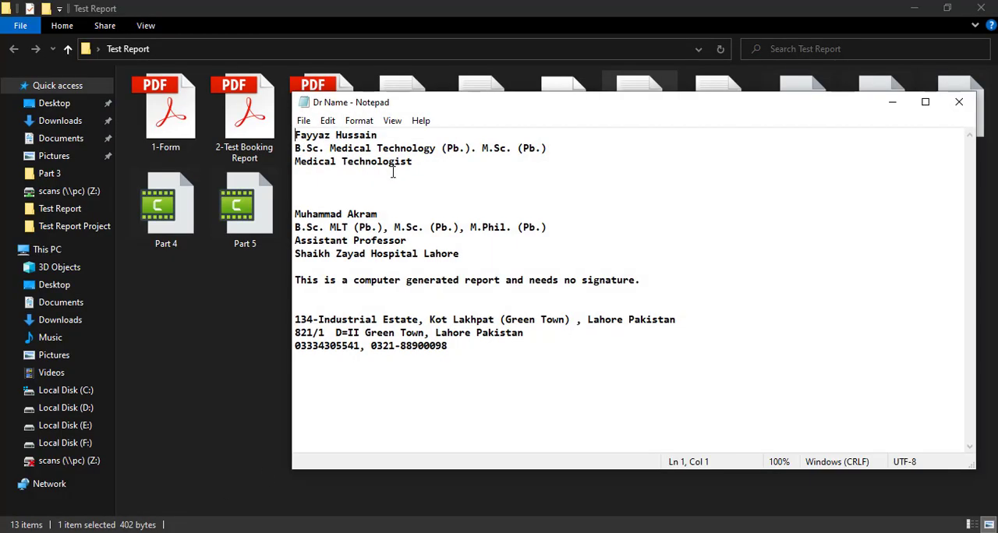
{"action": "left_click_drag", "start_coordinate": [402, 132], "coordinate": [281, 147]}
{"action": "left_click_drag", "start_coordinate": [378, 136], "coordinate": [289, 139]}
{"action": "key", "text": "ctrl+c"}
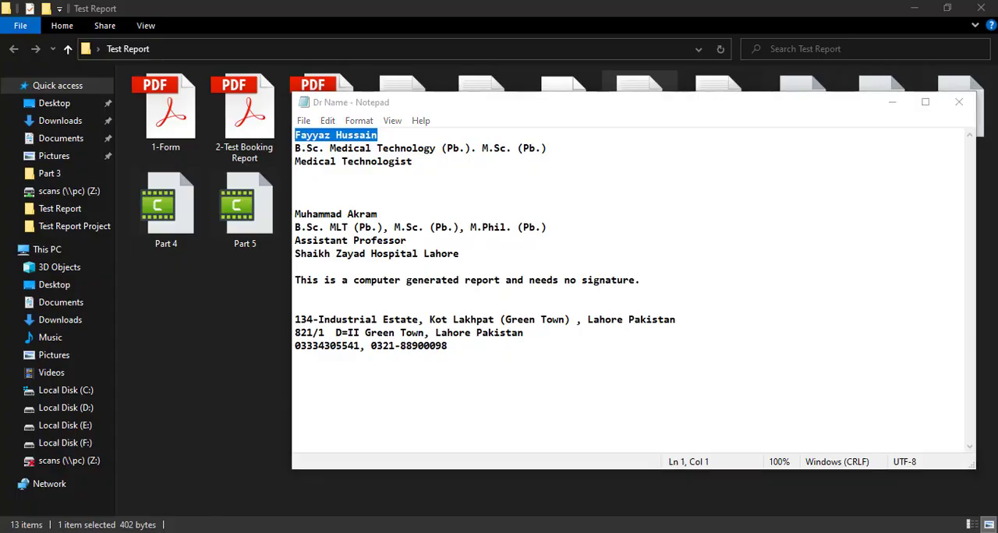
Add a Page Header label containing the copied staff name below the left end of the black banner in the Access report
{"action": "key", "text": "alt+Tab"}
{"action": "left_click", "coordinate": [311, 63]}
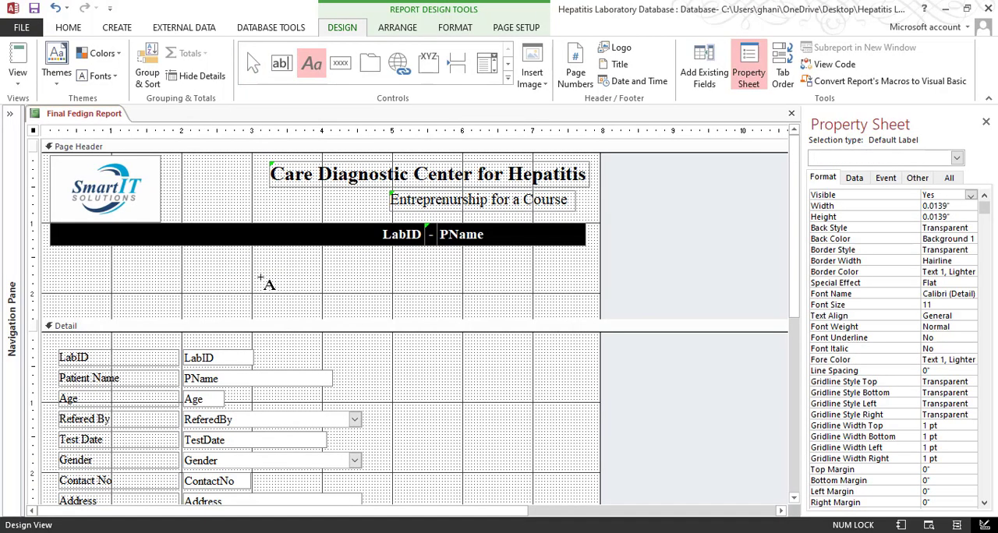
{"action": "left_click", "coordinate": [54, 258]}
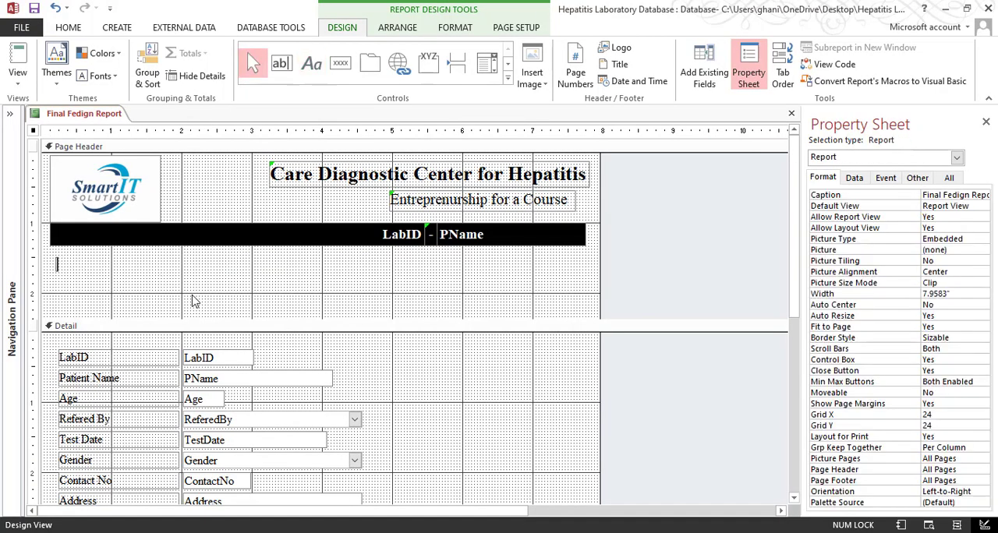
{"action": "key", "text": "ctrl+v"}
{"action": "left_click", "coordinate": [185, 289]}
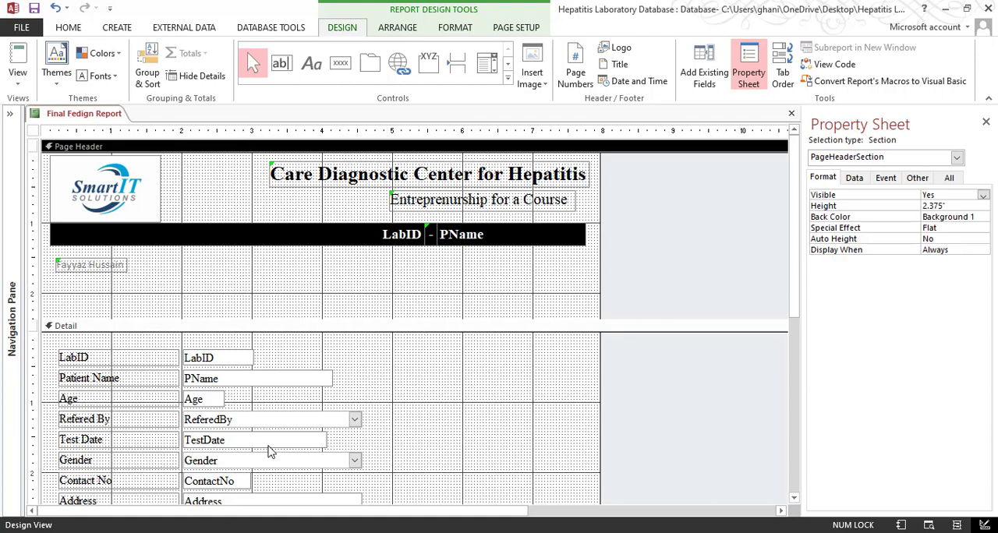
Duplicate the staff name label directly beneath the original in the Page Header
{"action": "left_click", "coordinate": [107, 269]}
{"action": "key", "text": "ctrl+c"}
{"action": "key", "text": "ctrl+v"}
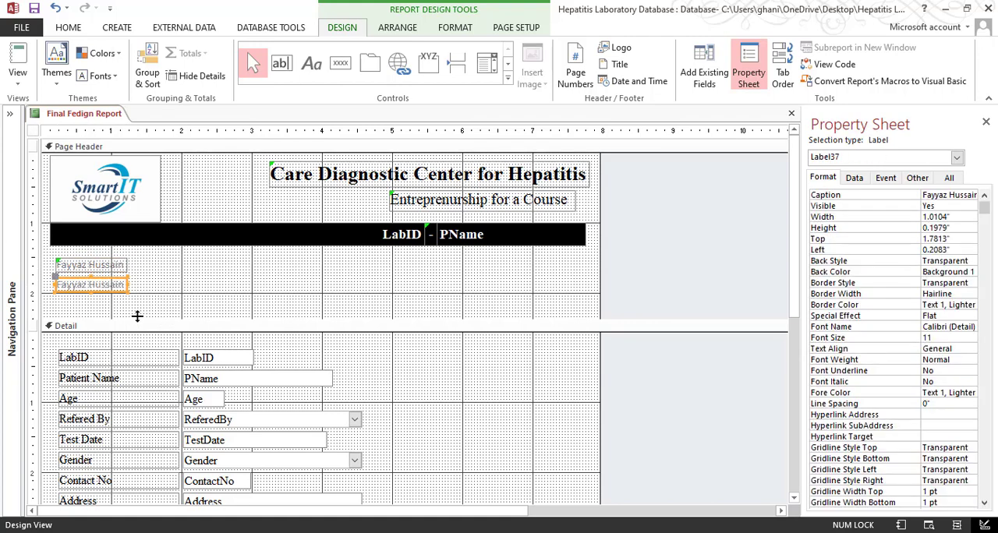
{"action": "left_click", "coordinate": [187, 301]}
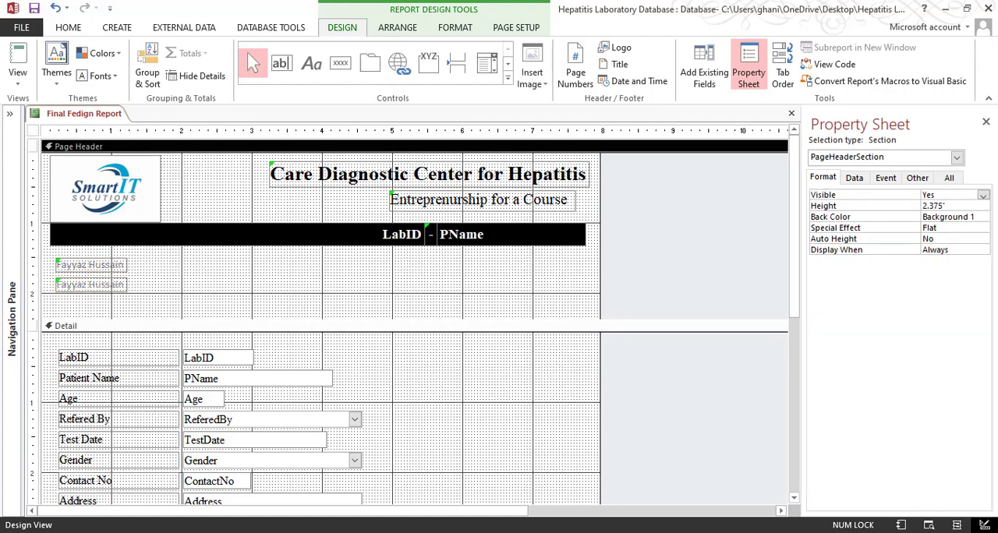
Replace the duplicate label's text with "B.Sc. Medical Technology (Pb.). M.Sc. (Pb.)" and "Medical Technologist" from the Dr Name file
{"action": "key", "text": "alt+Tab"}
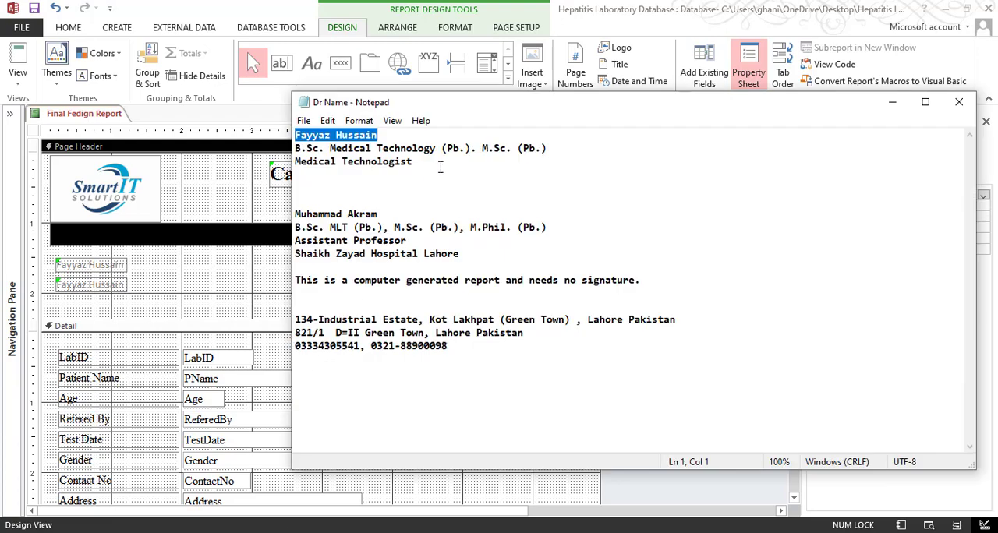
{"action": "left_click_drag", "start_coordinate": [441, 167], "coordinate": [298, 148]}
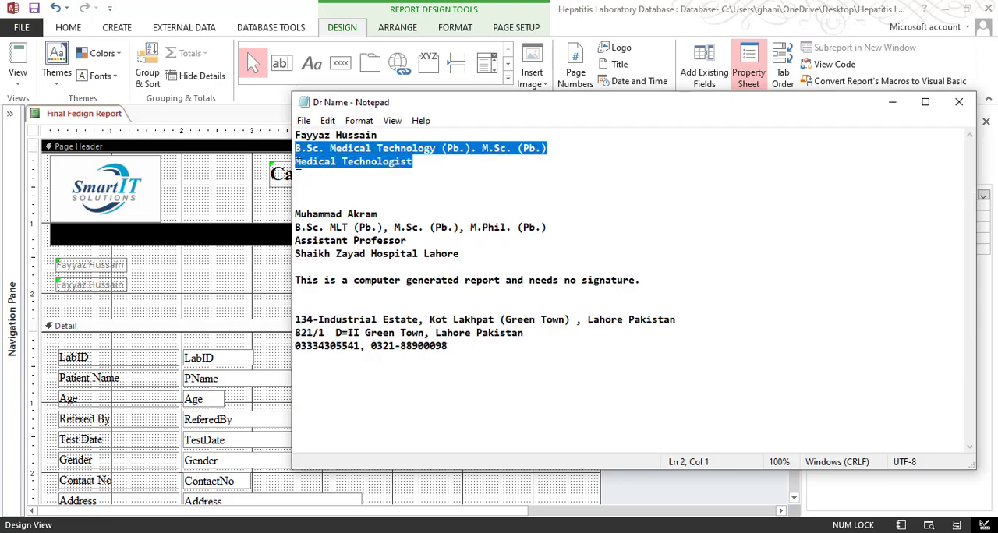
{"action": "left_click", "coordinate": [115, 301]}
{"action": "left_click", "coordinate": [97, 285]}
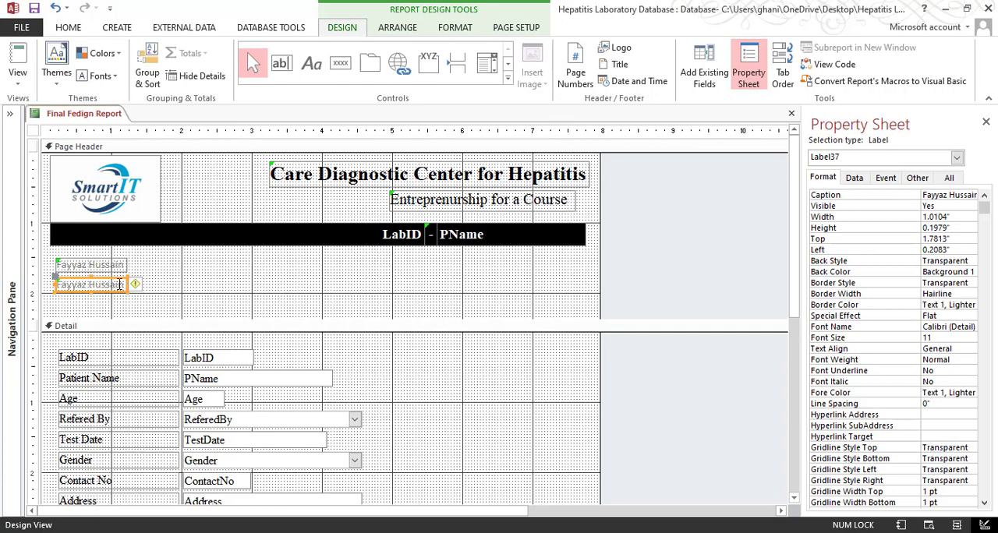
{"action": "double_click", "coordinate": [119, 285]}
{"action": "left_click_drag", "start_coordinate": [122, 286], "coordinate": [45, 298]}
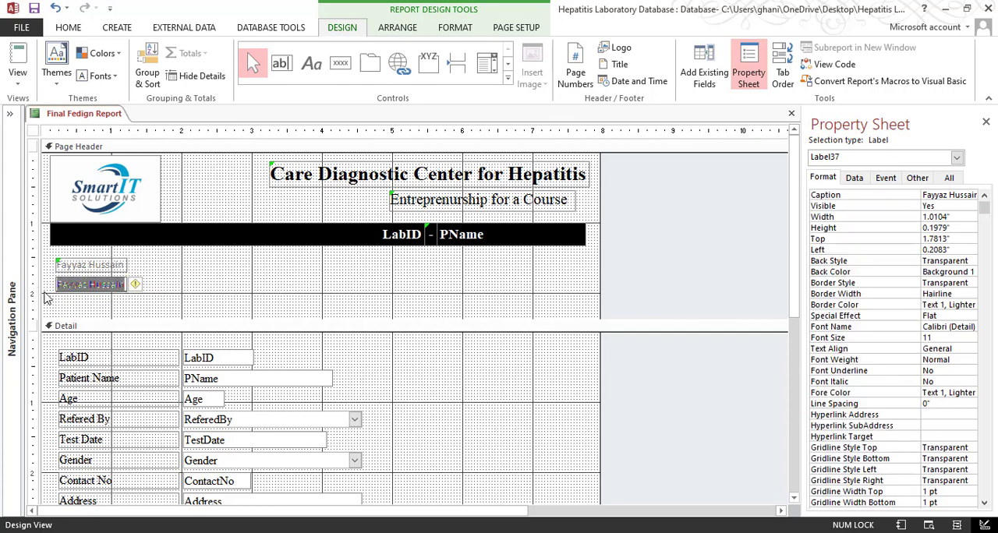
{"action": "key", "text": "ctrl+v"}
{"action": "key", "text": "Return"}
{"action": "left_click", "coordinate": [310, 290]}
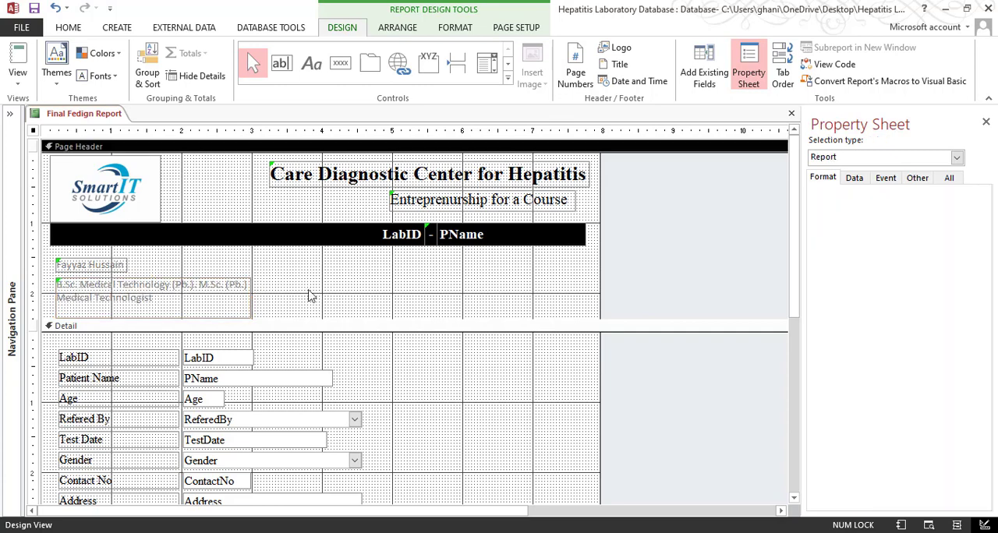
Duplicate the name and qualification labels together and place the copies in the right half of the Page Header, level with the originals
{"action": "left_click_drag", "start_coordinate": [295, 269], "coordinate": [93, 323]}
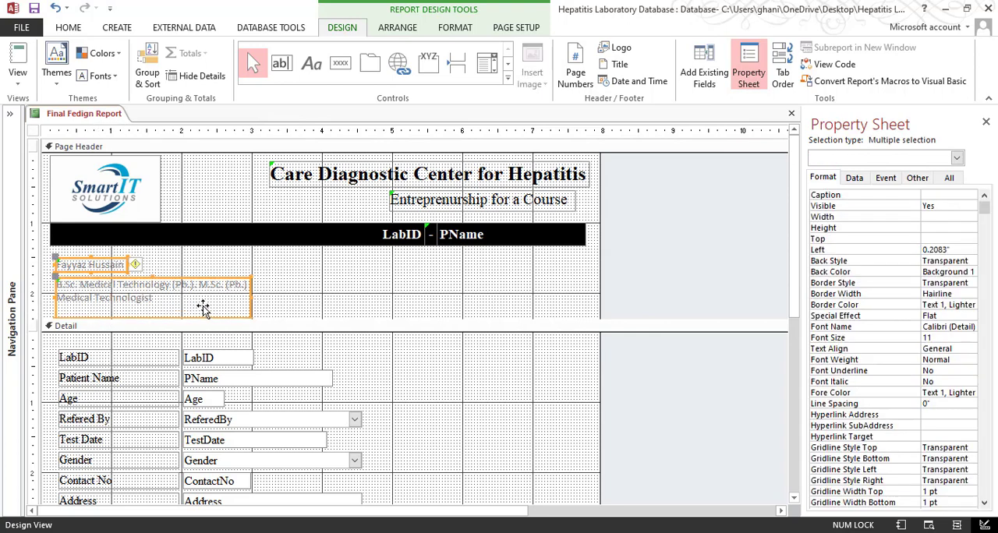
{"action": "left_click_drag", "start_coordinate": [307, 263], "coordinate": [412, 268]}
{"action": "key", "text": "ctrl+v"}
{"action": "left_click", "coordinate": [313, 330]}
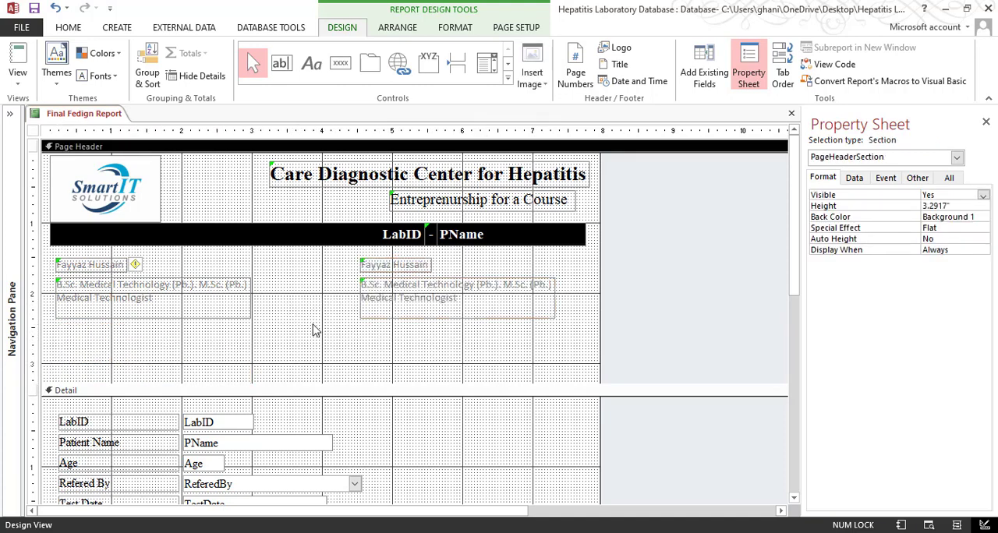
Replace the copied name label's text with the second staff member's name from the Dr Name file
{"action": "key", "text": "alt+Tab"}
{"action": "left_click_drag", "start_coordinate": [389, 216], "coordinate": [288, 216]}
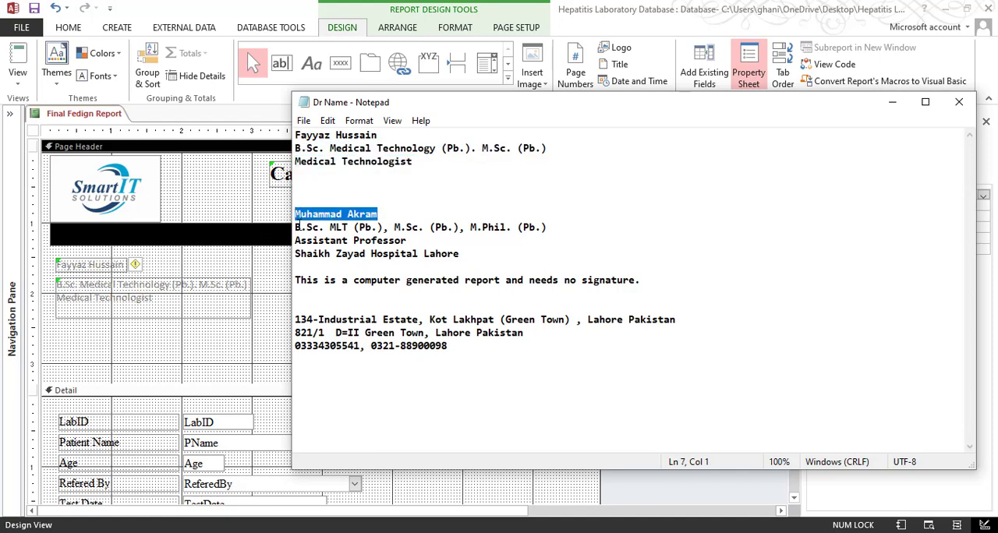
{"action": "left_click", "coordinate": [254, 320]}
{"action": "left_click", "coordinate": [408, 280]}
{"action": "left_click", "coordinate": [409, 267]}
{"action": "left_click", "coordinate": [410, 266]}
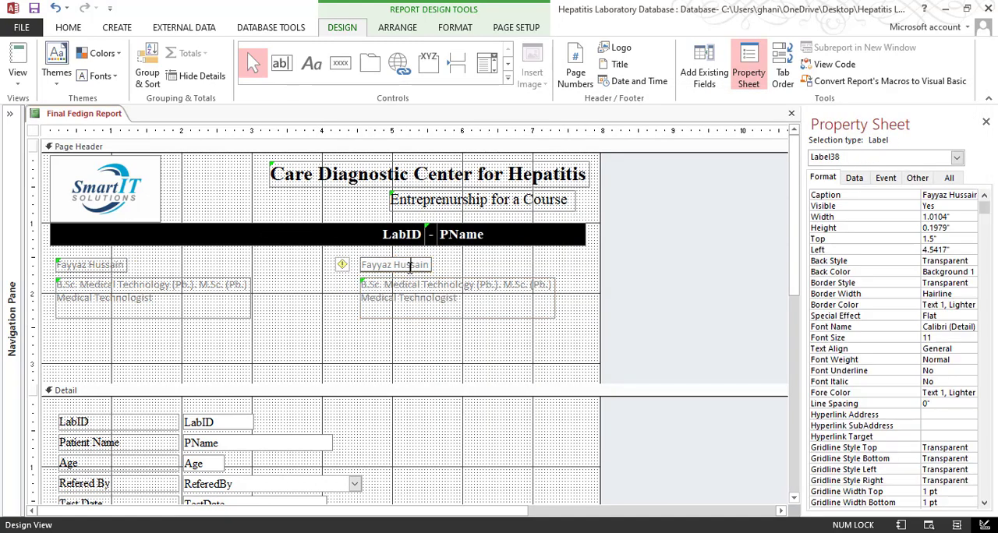
{"action": "left_click_drag", "start_coordinate": [428, 265], "coordinate": [332, 268]}
{"action": "key", "text": "ctrl+v"}
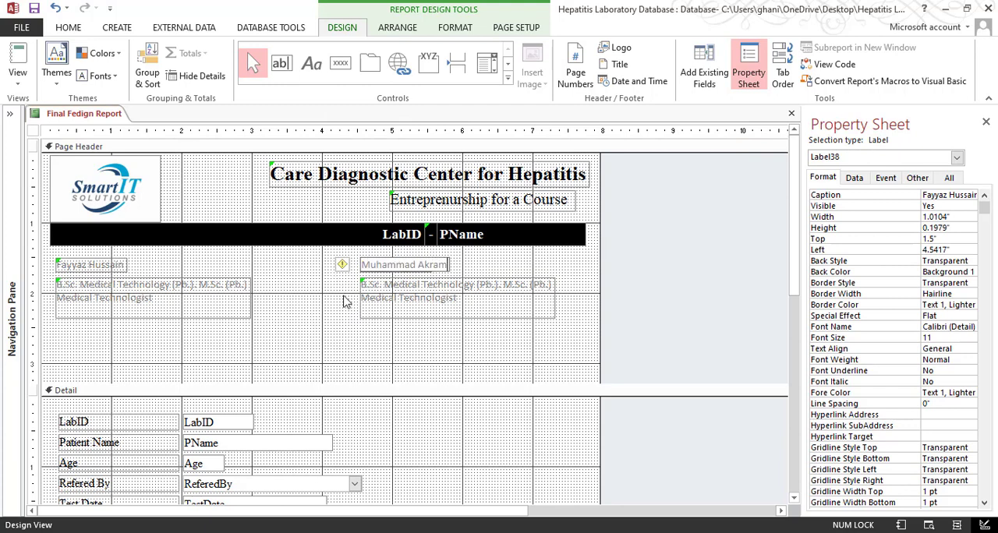
Replace the copied qualification text with "B.Sc. MLT (Pb.), M.Sc. (Pb.), M.Phil. (Pb.)", "Assistant Professor" and "Shaikh Zayad Hospital Lahore" from the Dr Name file
{"action": "key", "text": "alt+Tab"}
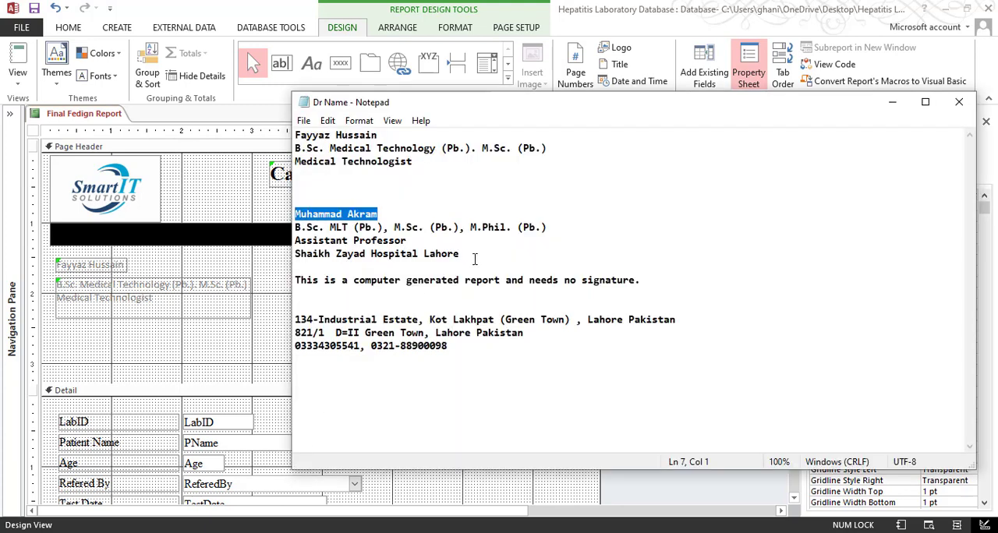
{"action": "left_click_drag", "start_coordinate": [468, 256], "coordinate": [295, 227]}
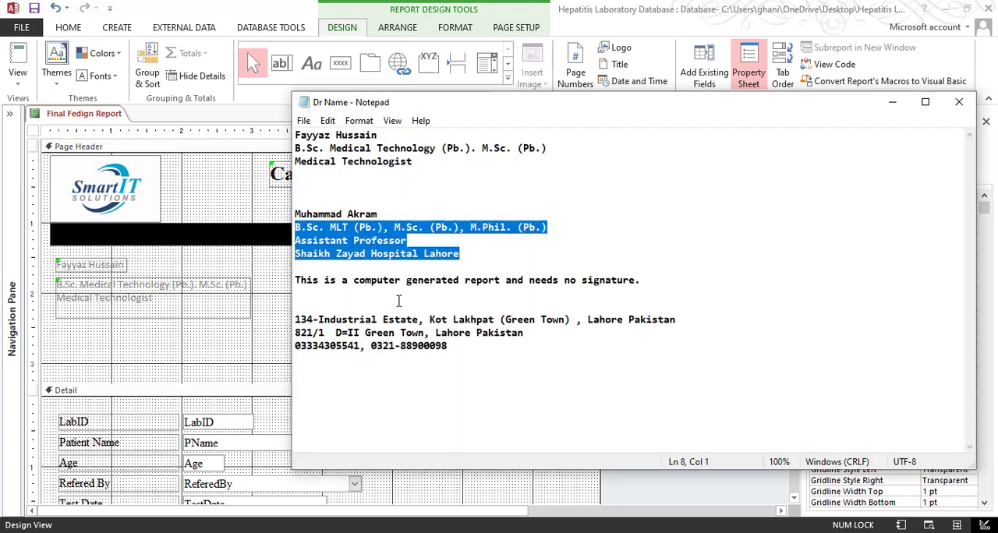
{"action": "left_click", "coordinate": [187, 333]}
{"action": "left_click", "coordinate": [443, 296]}
{"action": "left_click_drag", "start_coordinate": [458, 299], "coordinate": [337, 285]}
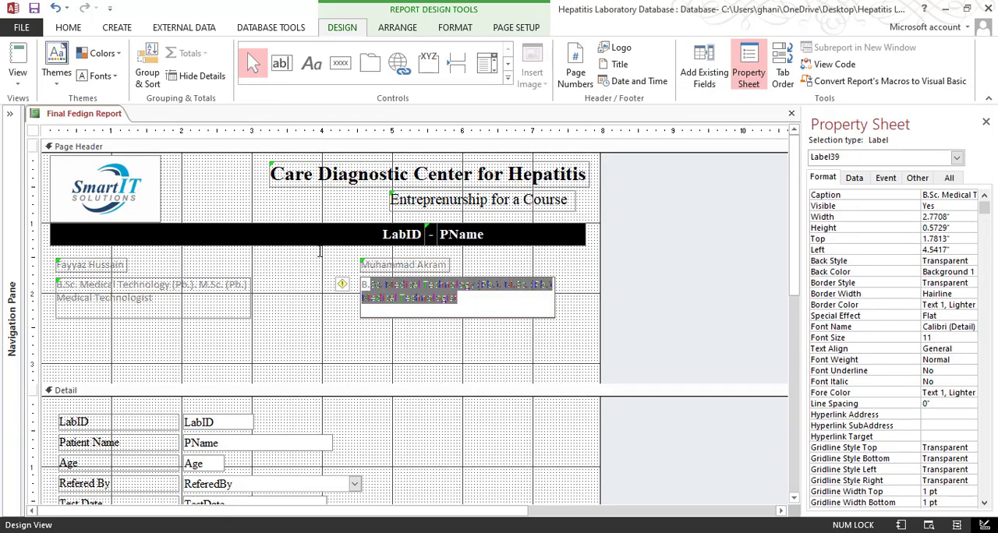
{"action": "key", "text": "ctrl+v"}
{"action": "left_click", "coordinate": [335, 325]}
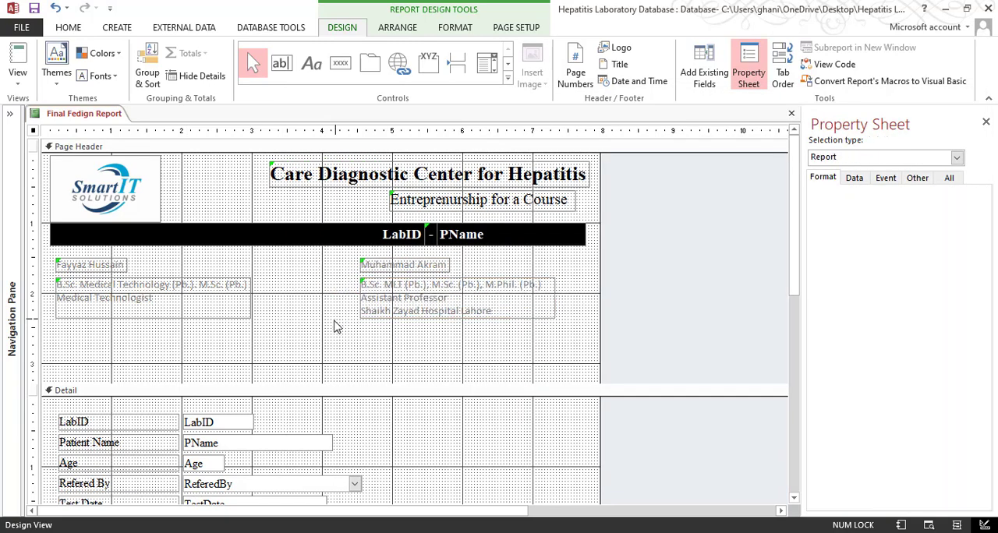
Format all four staff labels in the Page Header as Times New Roman, size 12, with black Text 1 font color
{"action": "left_click_drag", "start_coordinate": [460, 350], "coordinate": [78, 255]}
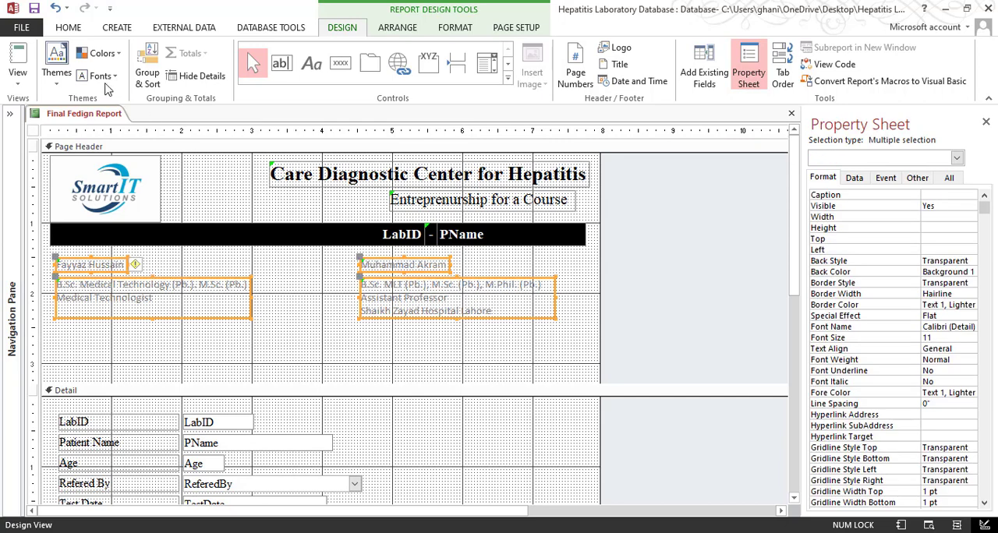
{"action": "left_click", "coordinate": [68, 28]}
{"action": "left_click", "coordinate": [635, 54]}
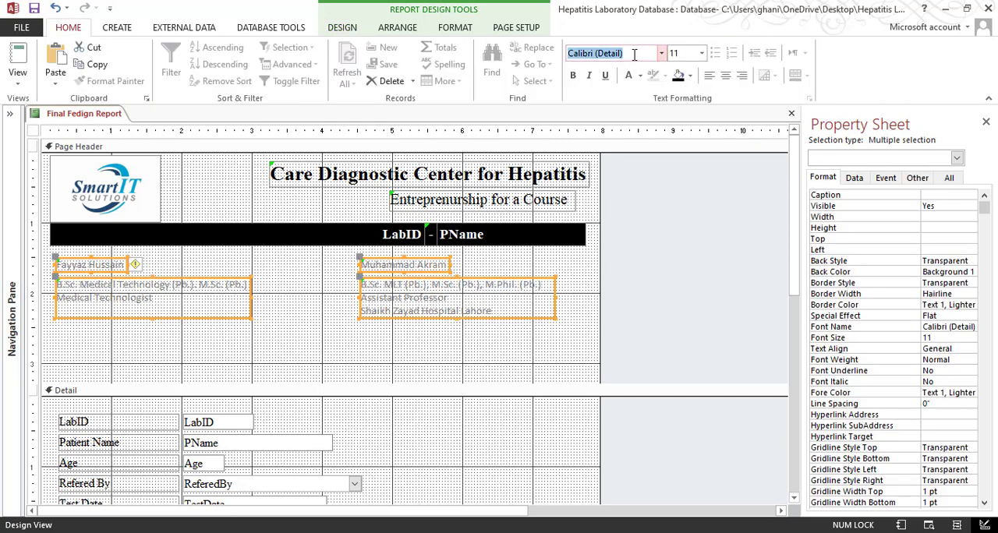
{"action": "type", "text": "Times New Roman"}
{"action": "key", "text": "Return"}
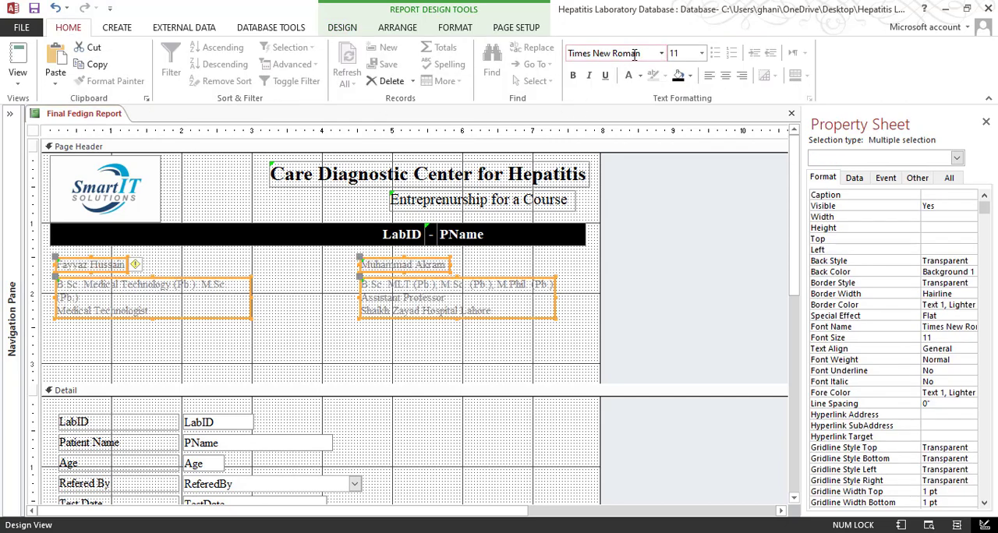
{"action": "left_click", "coordinate": [701, 53]}
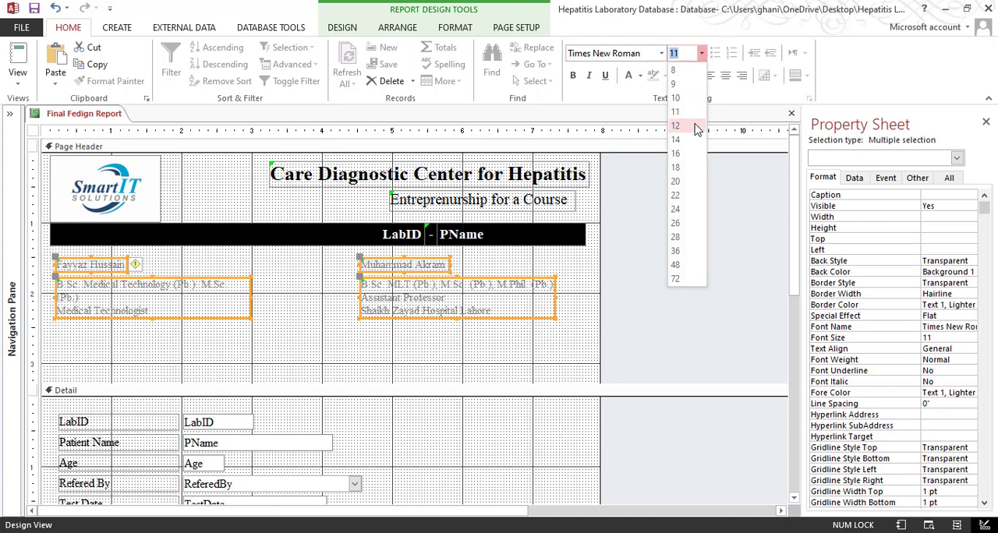
{"action": "left_click", "coordinate": [693, 125]}
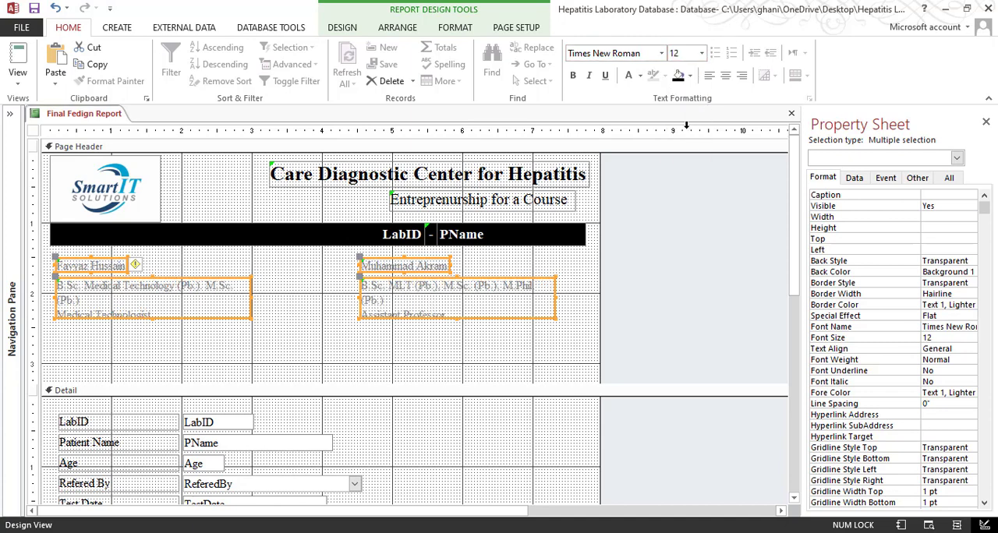
{"action": "left_click", "coordinate": [639, 75]}
{"action": "left_click", "coordinate": [652, 115]}
{"action": "left_click", "coordinate": [316, 337]}
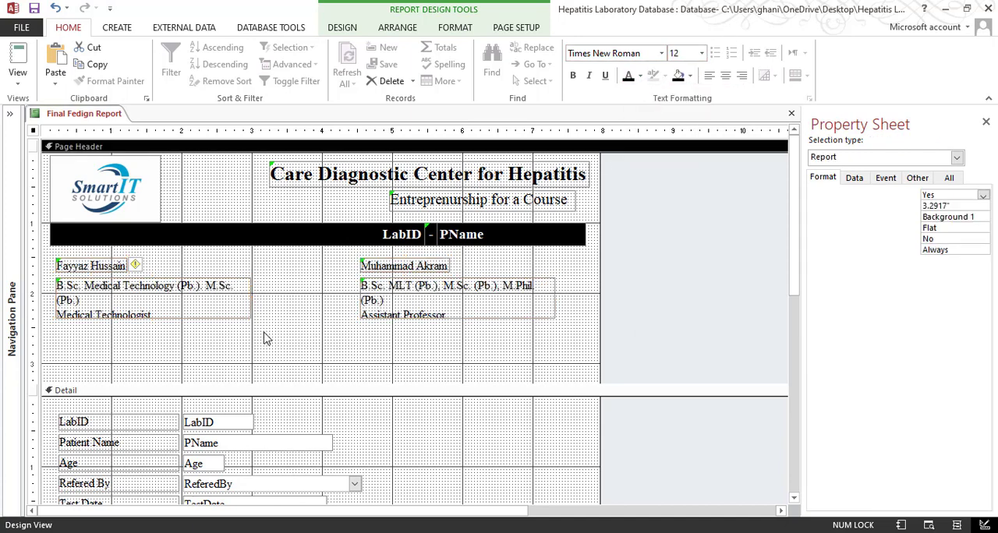
Widen both qualification labels in the Page Header to about 3.1" and heighten the second staff member's label to about 0.72"
{"action": "left_click", "coordinate": [249, 296]}
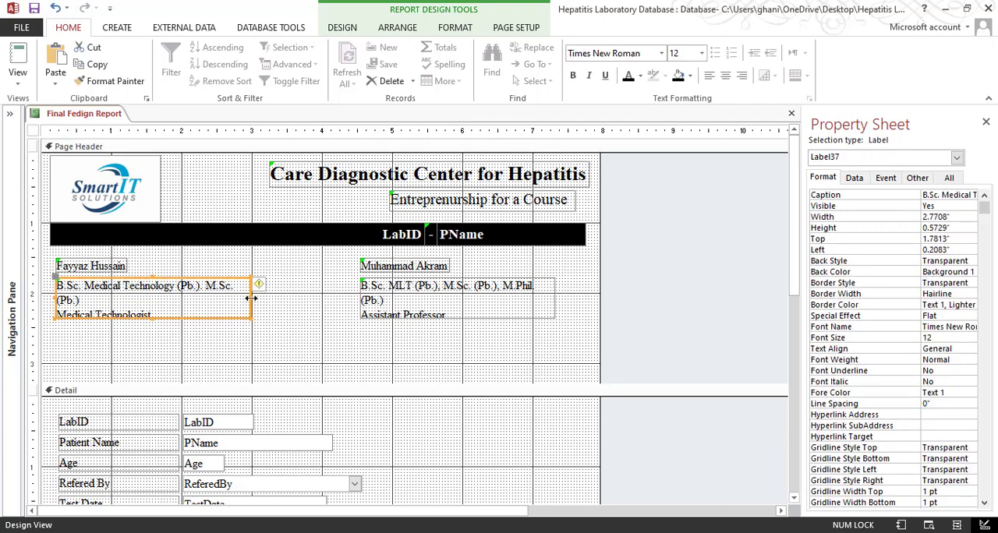
{"action": "left_click_drag", "start_coordinate": [251, 298], "coordinate": [273, 296]}
{"action": "left_click", "coordinate": [552, 291]}
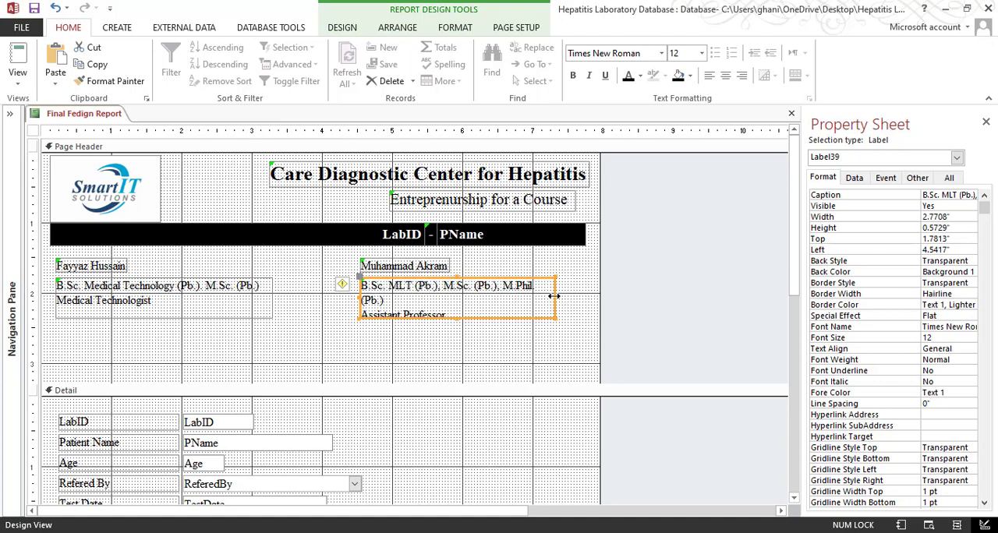
{"action": "left_click_drag", "start_coordinate": [553, 296], "coordinate": [580, 295]}
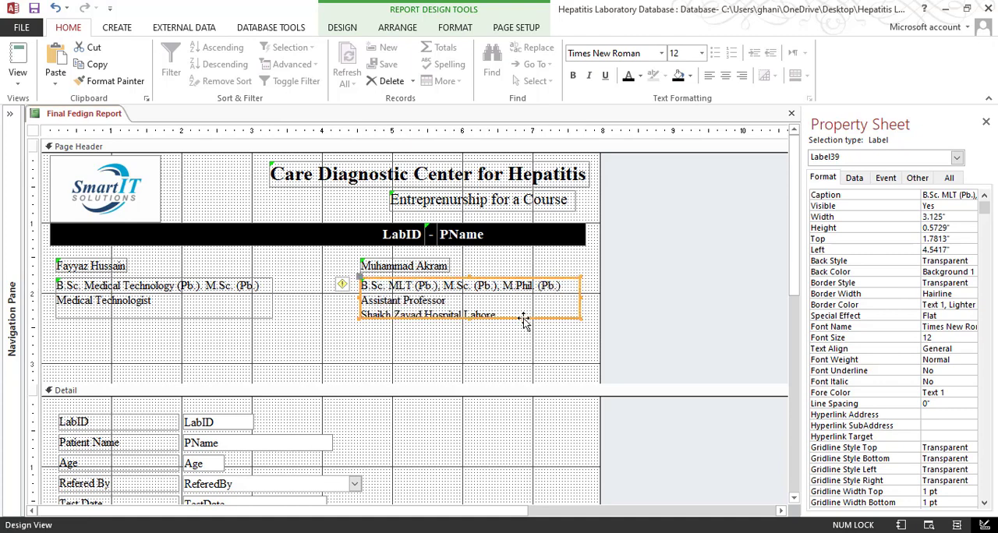
{"action": "left_click_drag", "start_coordinate": [470, 320], "coordinate": [470, 328]}
Size both qualification labels in the Page Header to fit their text
{"action": "right_click", "coordinate": [471, 325]}
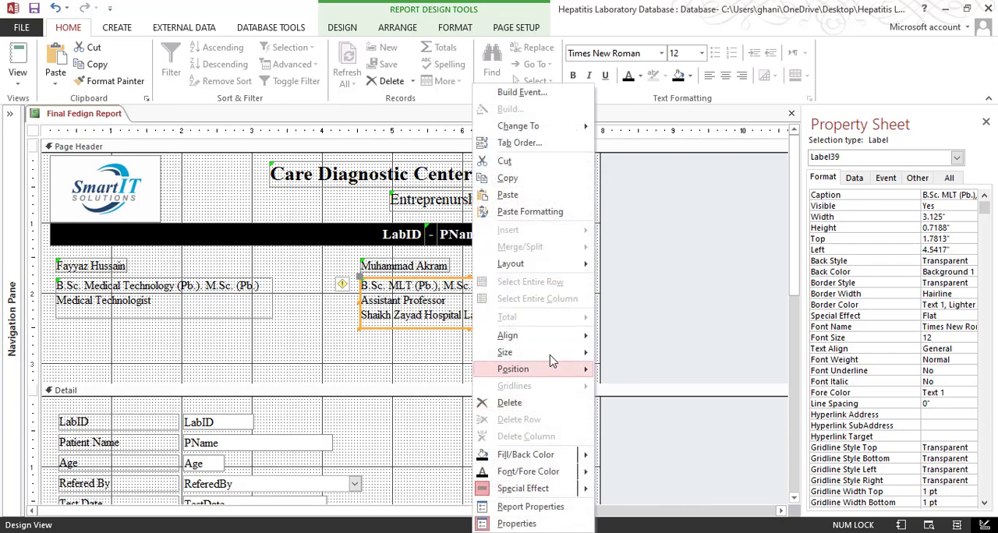
{"action": "mouse_move", "coordinate": [534, 352]}
{"action": "left_click", "coordinate": [623, 359]}
{"action": "left_click", "coordinate": [484, 352]}
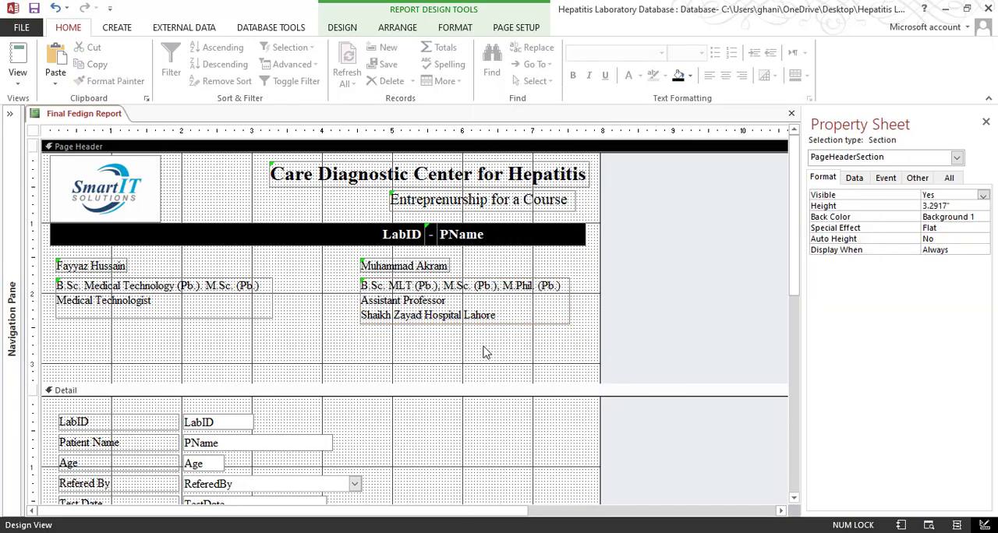
{"action": "right_click", "coordinate": [231, 296]}
{"action": "mouse_move", "coordinate": [323, 350]}
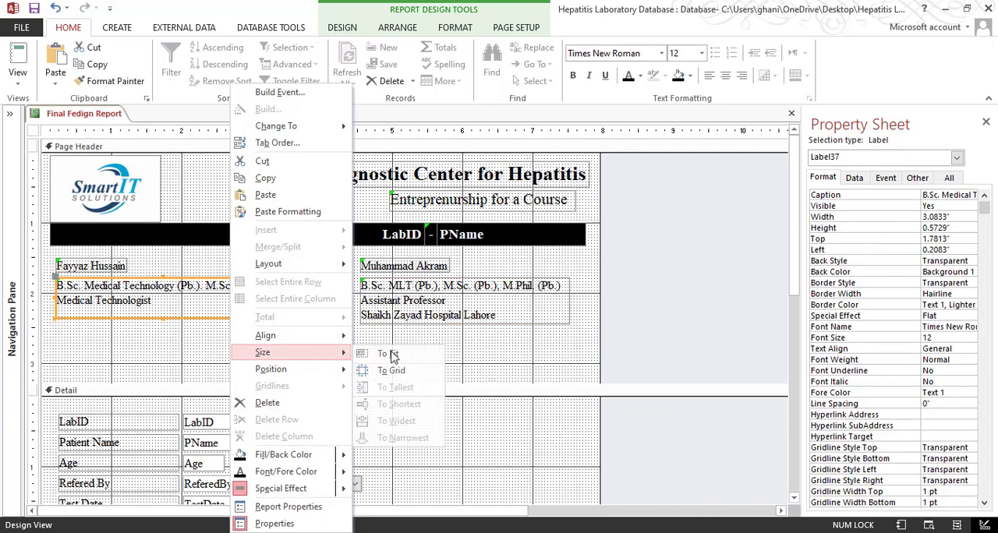
{"action": "left_click", "coordinate": [390, 353]}
{"action": "left_click", "coordinate": [371, 339]}
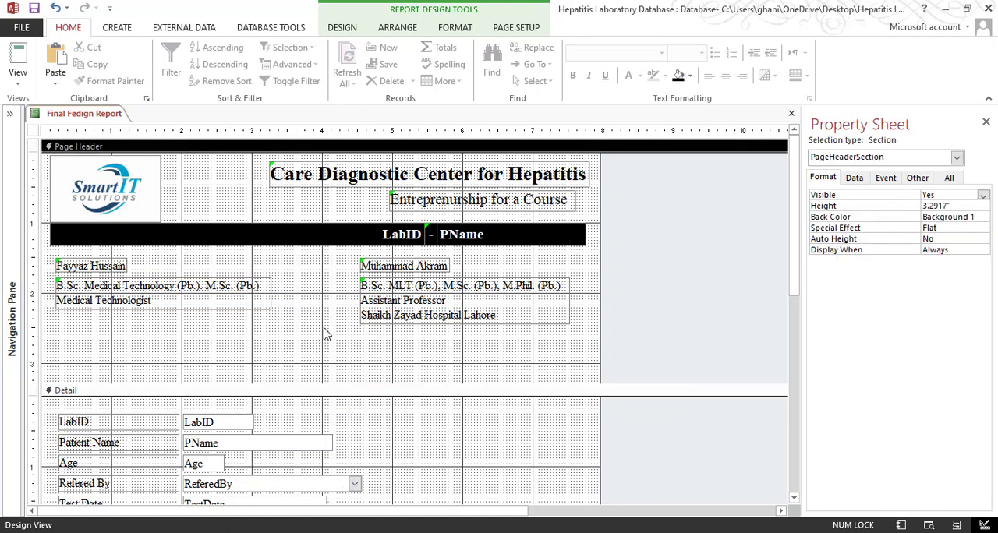
Nudge the four staff labels slightly up toward the black banner and shorten the Page Header section to about 3.08"
{"action": "left_click_drag", "start_coordinate": [530, 263], "coordinate": [94, 308]}
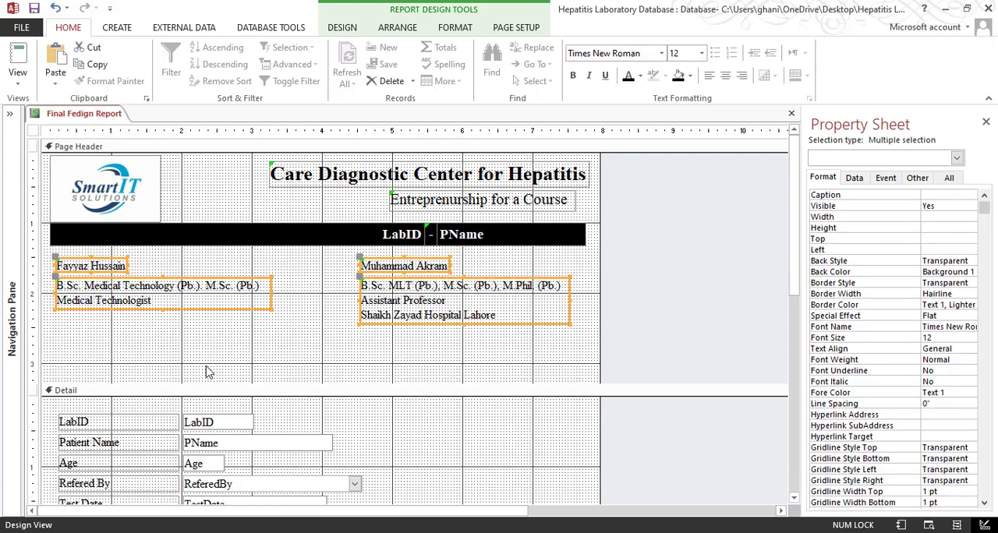
{"action": "key", "text": "Up"}
{"action": "key", "text": "Up"}
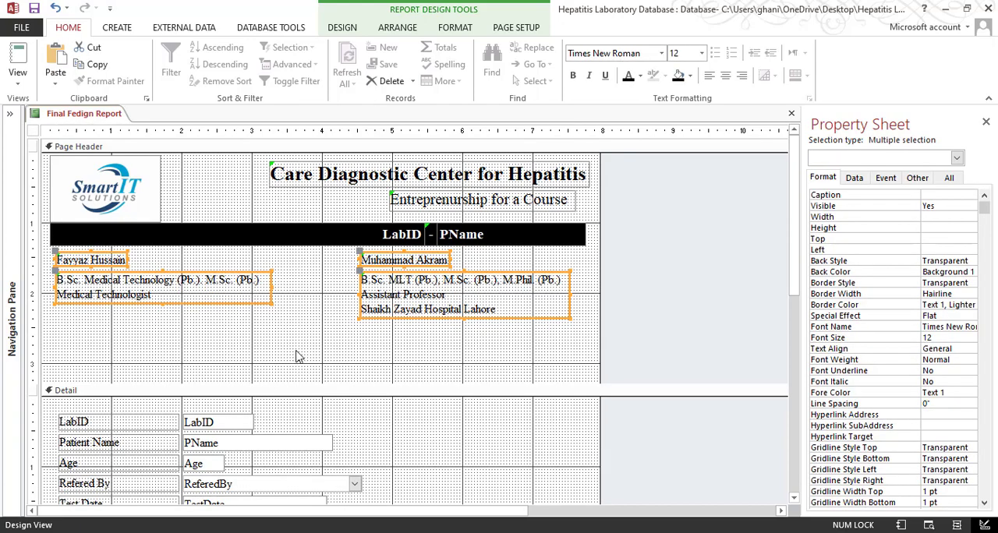
{"action": "left_click", "coordinate": [236, 383]}
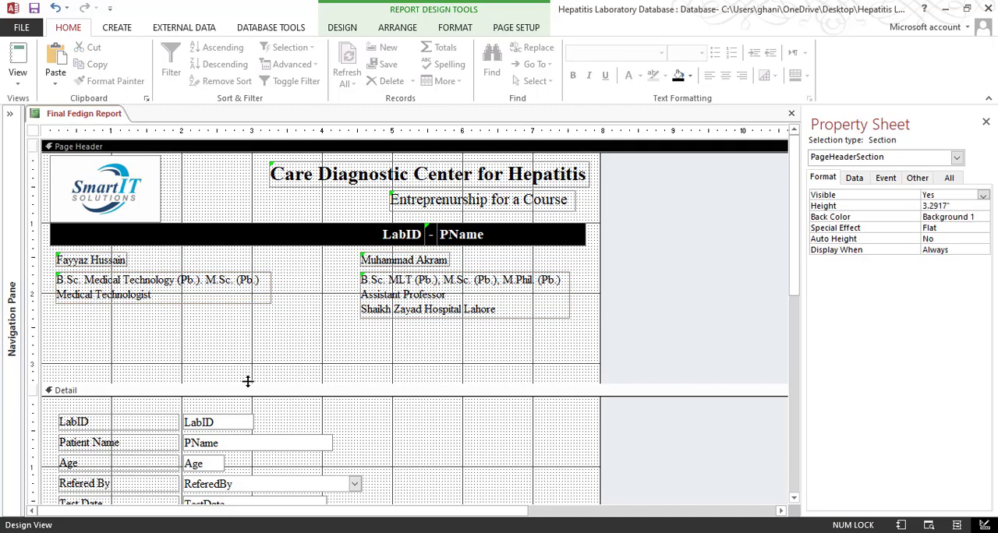
{"action": "left_click_drag", "start_coordinate": [248, 381], "coordinate": [253, 367]}
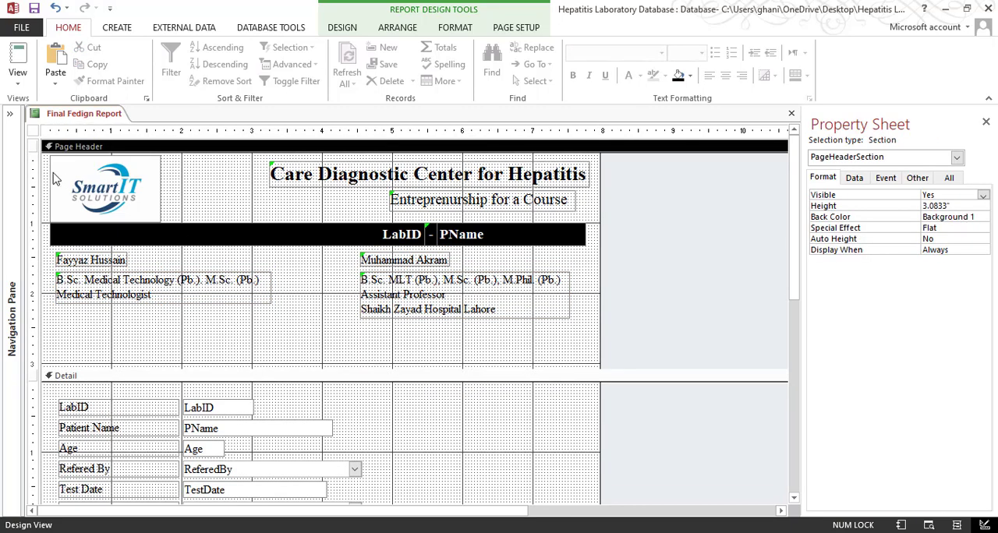
Check the staff names and qualifications in the report's Print Preview and return to Design View
{"action": "left_click", "coordinate": [22, 84]}
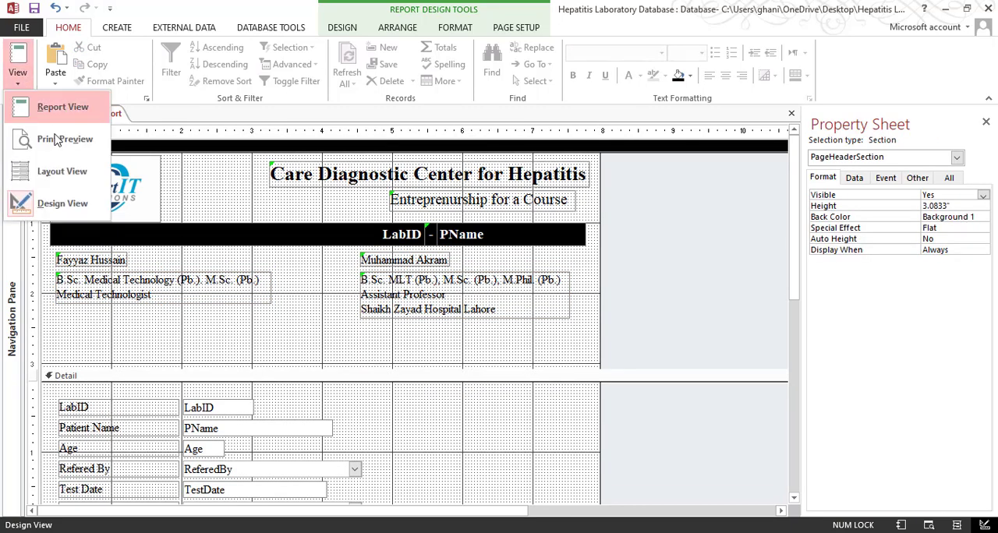
{"action": "left_click", "coordinate": [47, 138]}
{"action": "scroll", "coordinate": [672, 350], "scroll_direction": "down", "scroll_amount": 3}
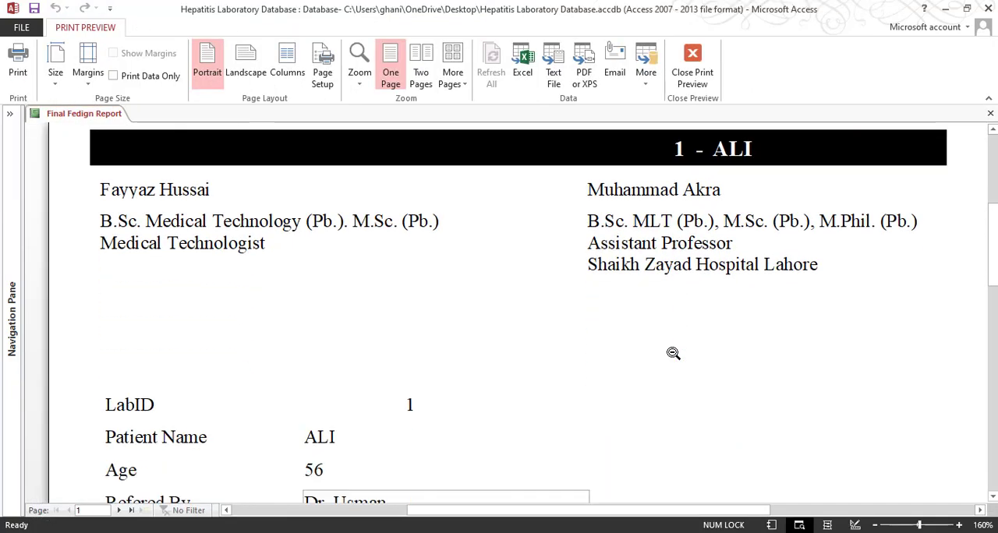
{"action": "scroll", "coordinate": [670, 352], "scroll_direction": "up", "scroll_amount": 4}
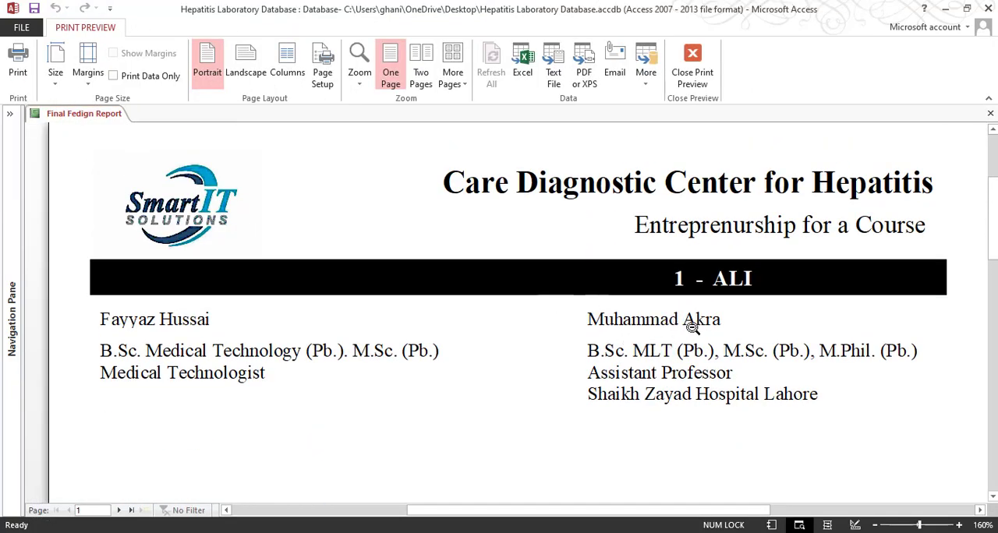
{"action": "left_click", "coordinate": [692, 66]}
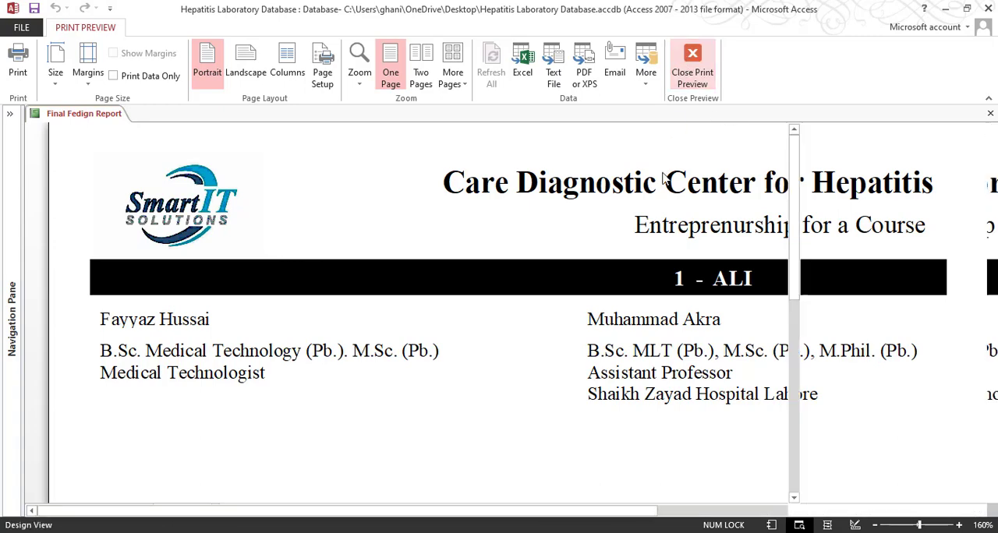
Size both staff name labels to fit their text and check them in Print Preview
{"action": "left_click_drag", "start_coordinate": [503, 254], "coordinate": [122, 262]}
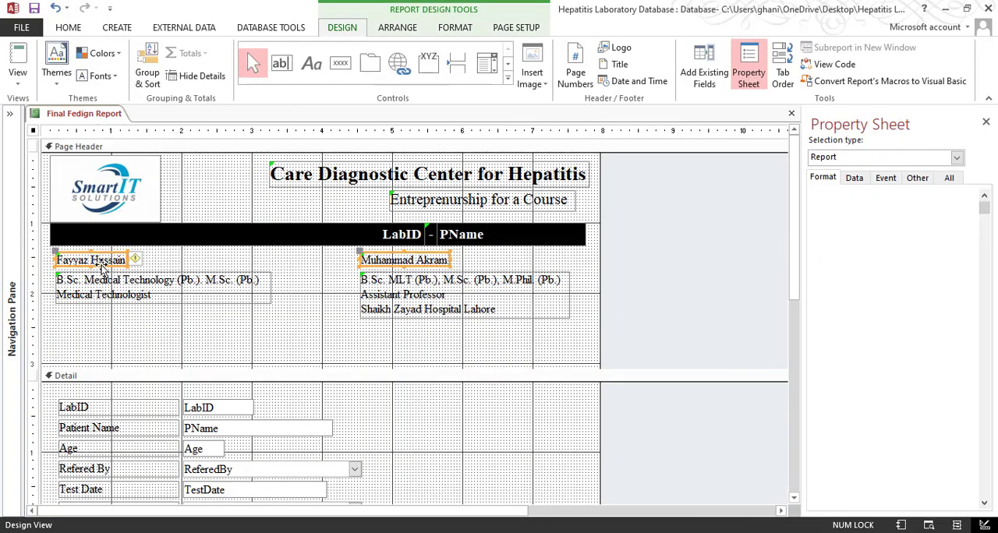
{"action": "right_click", "coordinate": [113, 265]}
{"action": "mouse_move", "coordinate": [187, 350]}
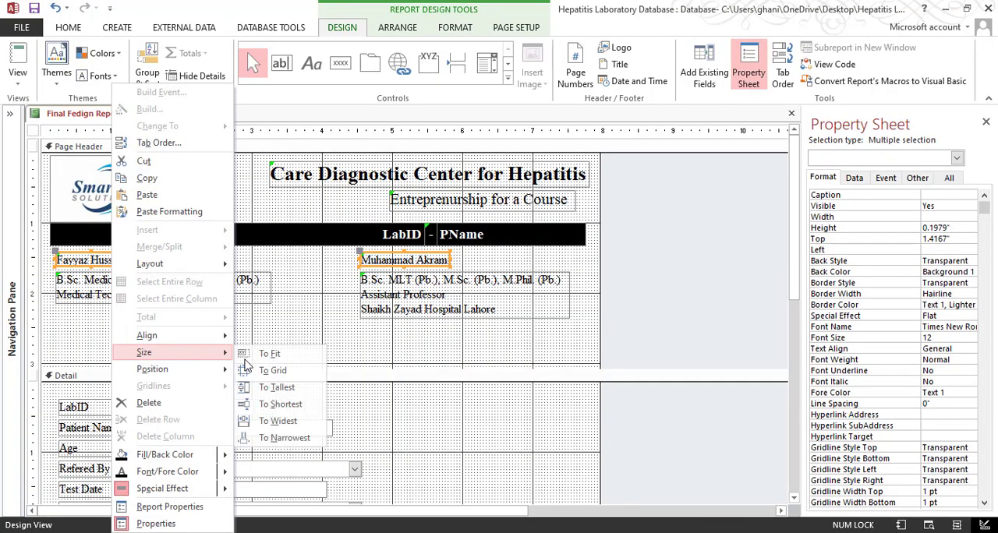
{"action": "left_click", "coordinate": [265, 350]}
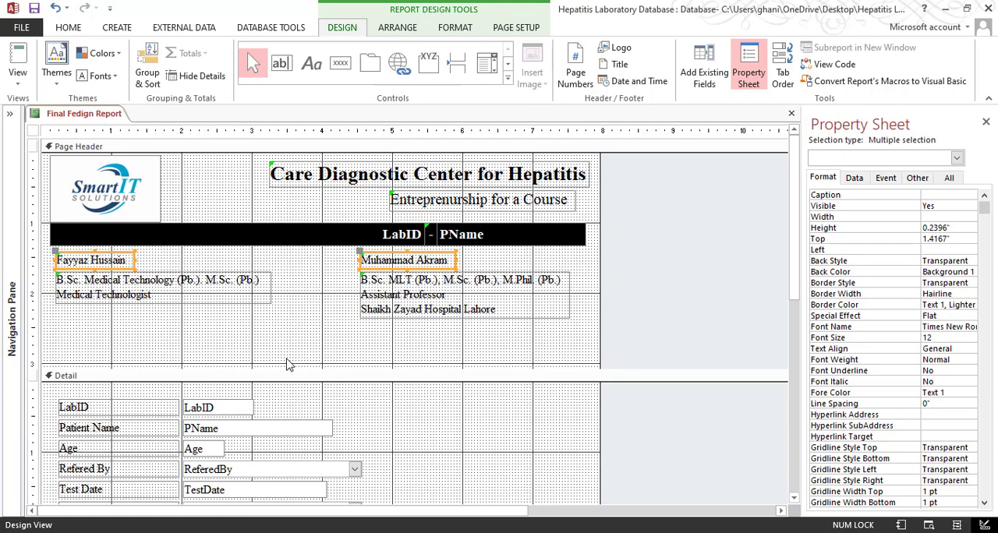
{"action": "left_click", "coordinate": [17, 78]}
{"action": "left_click", "coordinate": [74, 136]}
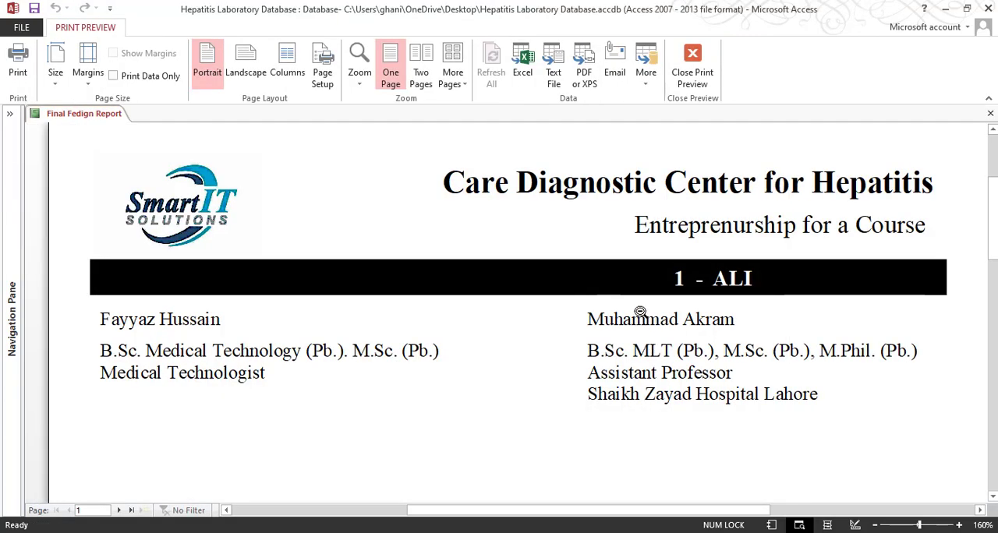
{"action": "left_click", "coordinate": [709, 81]}
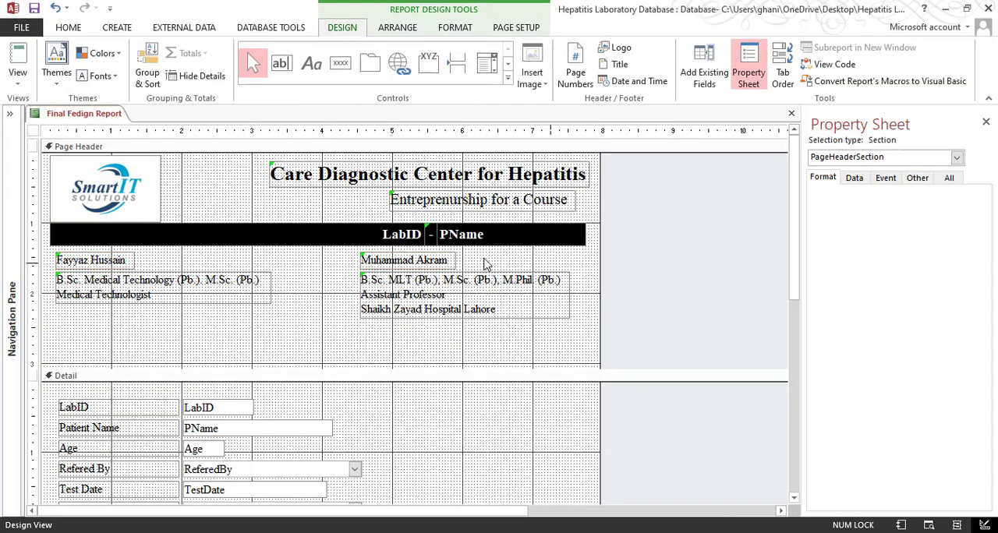
Make both staff name labels bold and size them to fit the bold text
{"action": "left_click", "coordinate": [69, 28]}
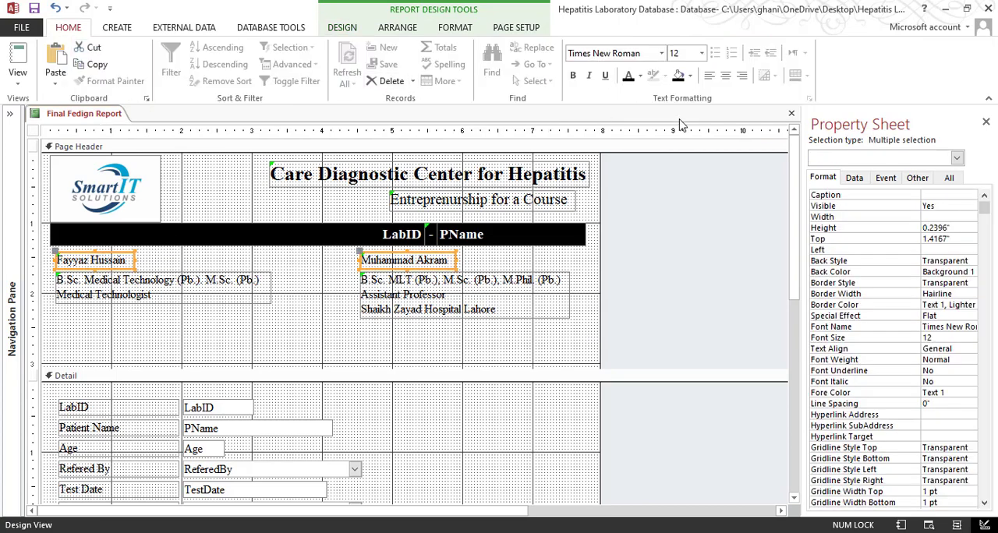
{"action": "left_click", "coordinate": [572, 75]}
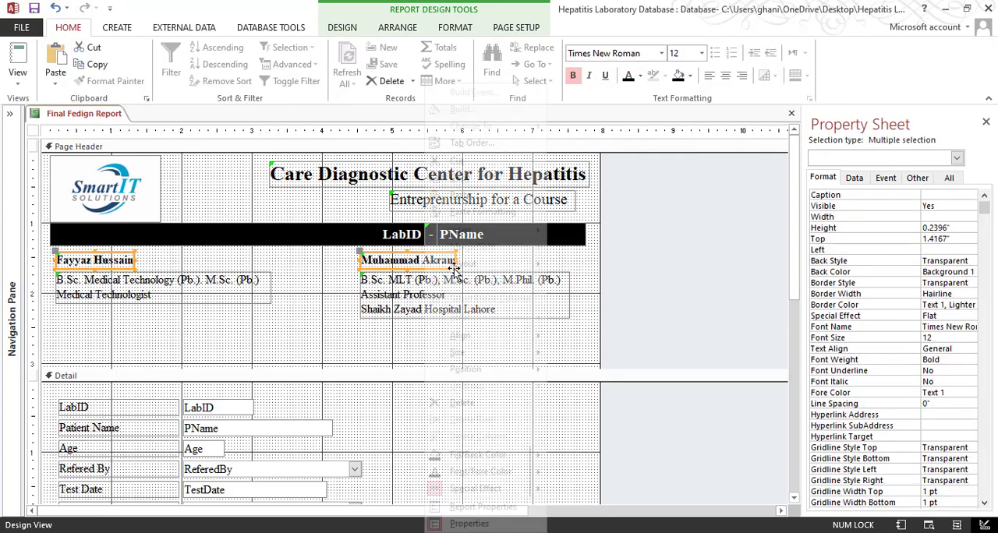
{"action": "right_click", "coordinate": [424, 260]}
{"action": "mouse_move", "coordinate": [491, 350]}
{"action": "left_click", "coordinate": [583, 350]}
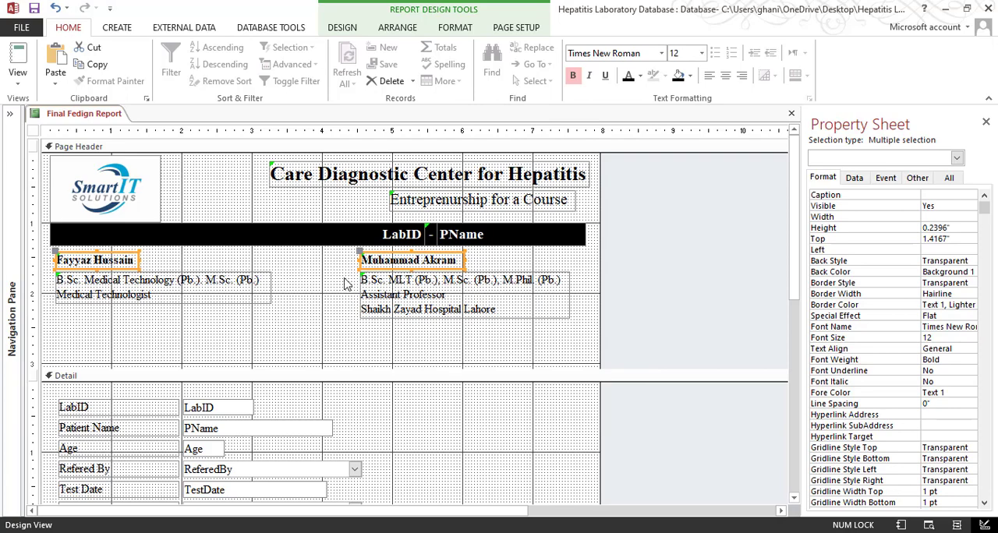
Examine the staff header and page layout in Print Preview and compare them with the 3-Final Result Feeding Report PDF
{"action": "left_click", "coordinate": [17, 78]}
{"action": "left_click", "coordinate": [62, 138]}
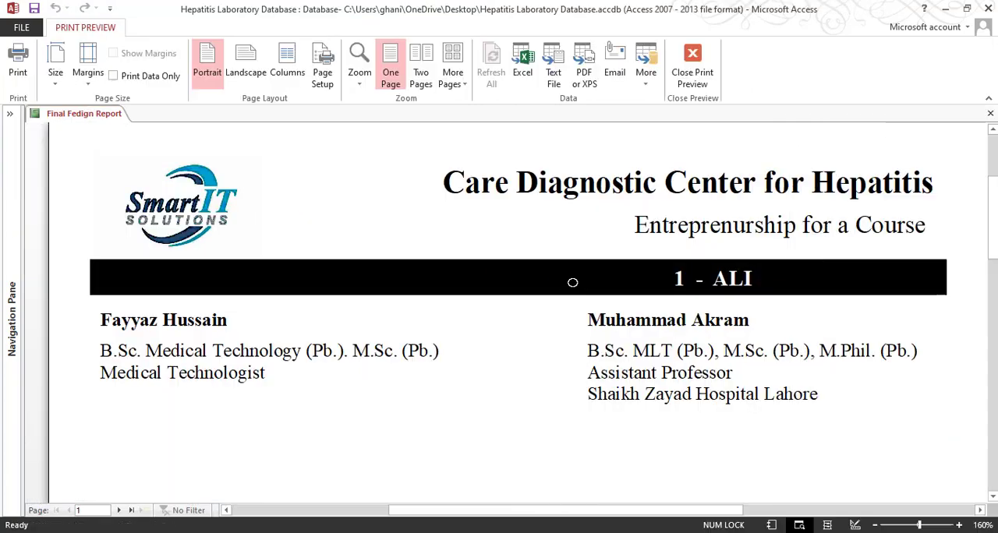
{"action": "scroll", "coordinate": [666, 340], "scroll_direction": "down", "scroll_amount": 3}
{"action": "left_click", "coordinate": [640, 347]}
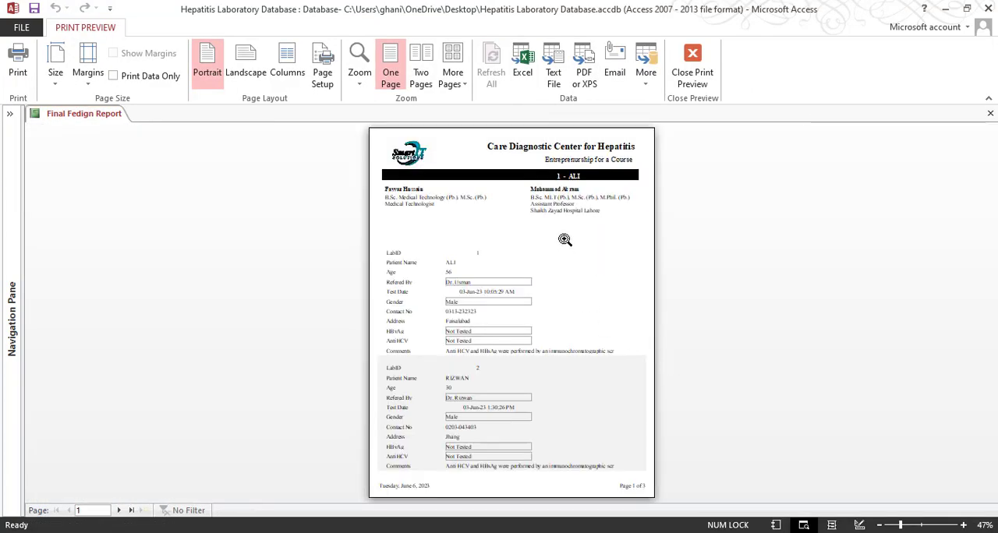
{"action": "left_click", "coordinate": [505, 186]}
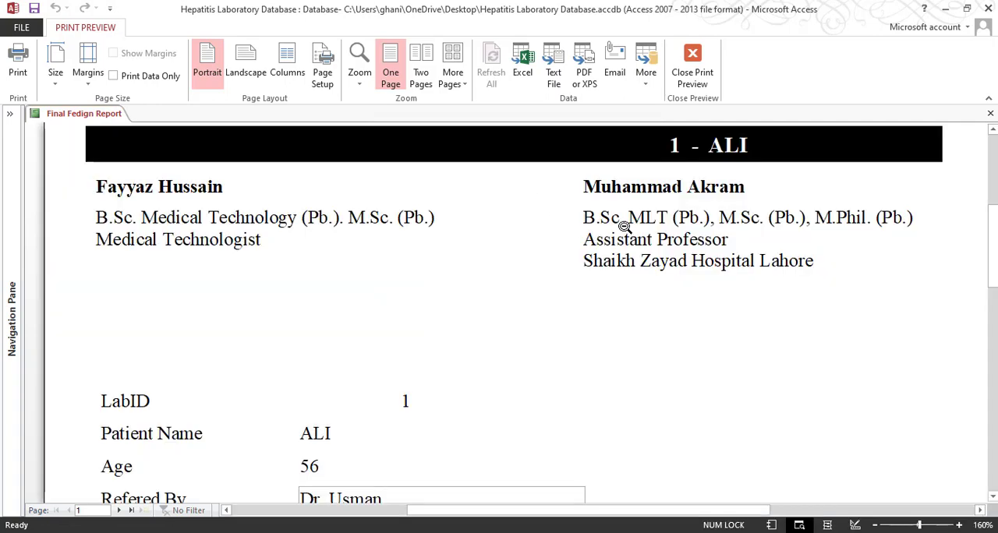
{"action": "scroll", "coordinate": [624, 226], "scroll_direction": "up", "scroll_amount": 2}
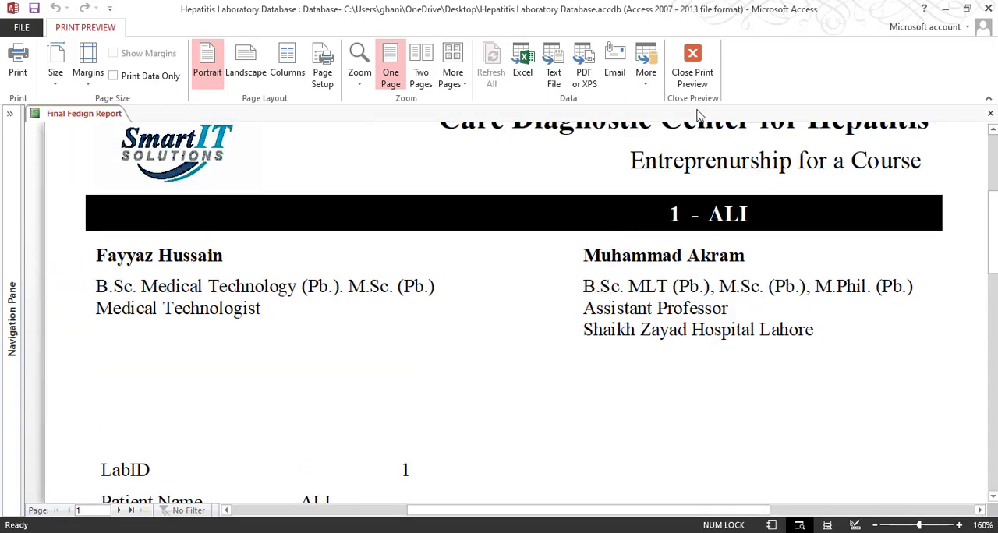
{"action": "left_click", "coordinate": [692, 72]}
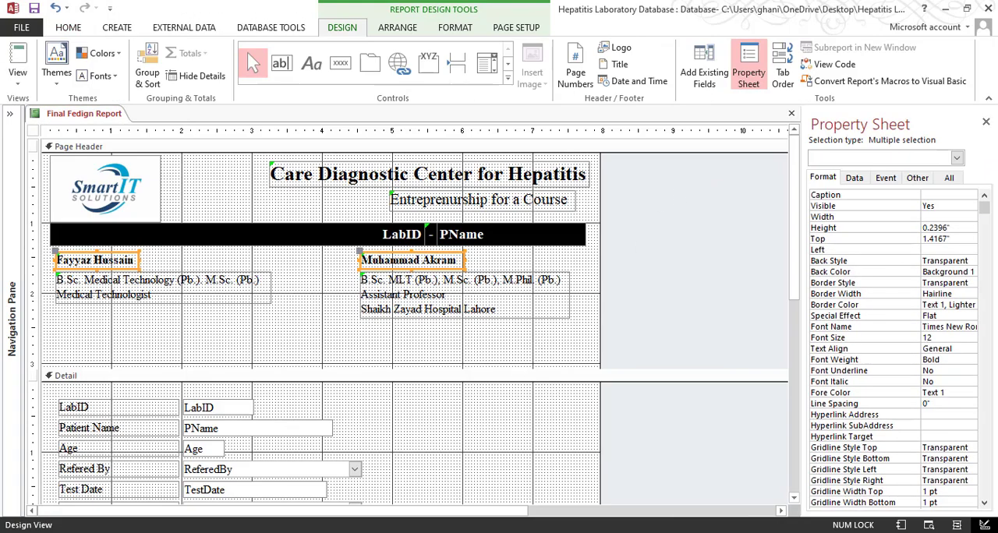
{"action": "left_click", "coordinate": [243, 532]}
{"action": "left_click", "coordinate": [417, 477]}
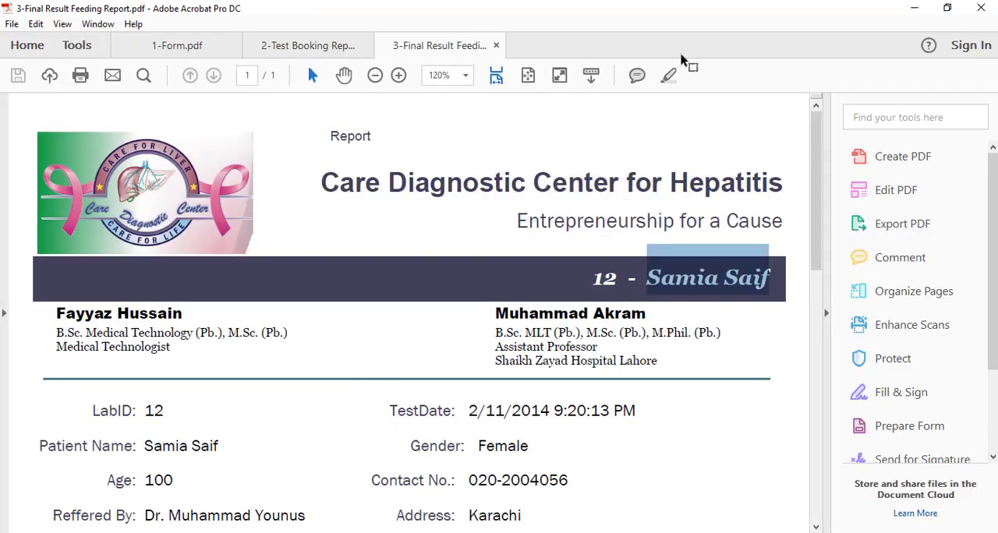
{"action": "left_click", "coordinate": [913, 8]}
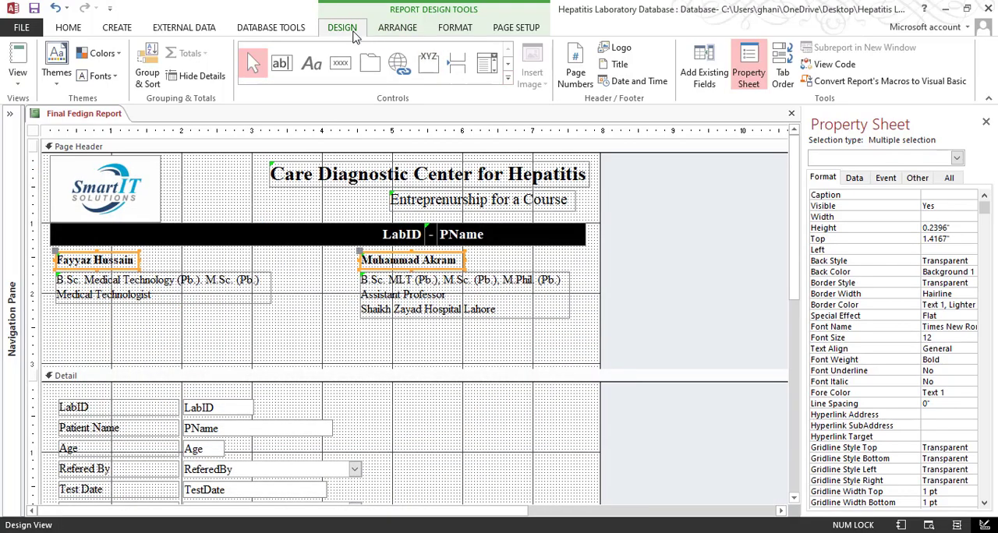
{"action": "left_click", "coordinate": [508, 79]}
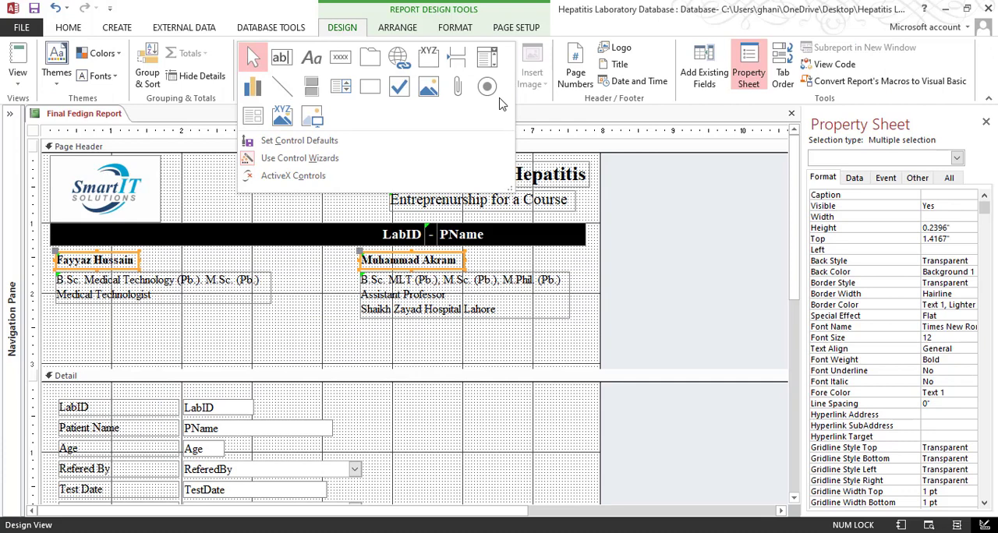
{"action": "left_click", "coordinate": [285, 90]}
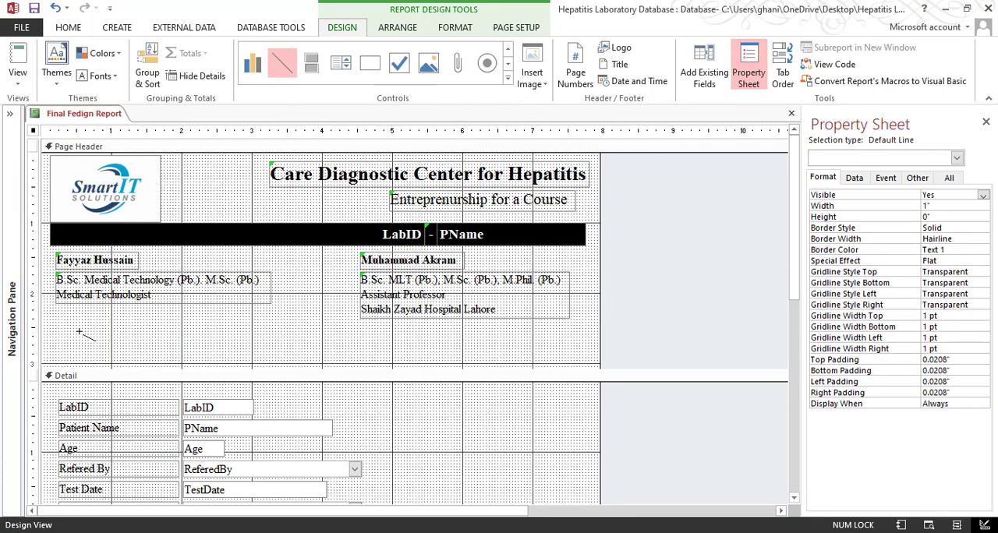
{"action": "left_click_drag", "start_coordinate": [44, 322], "coordinate": [380, 328]}
{"action": "left_click_drag", "start_coordinate": [395, 337], "coordinate": [568, 322]}
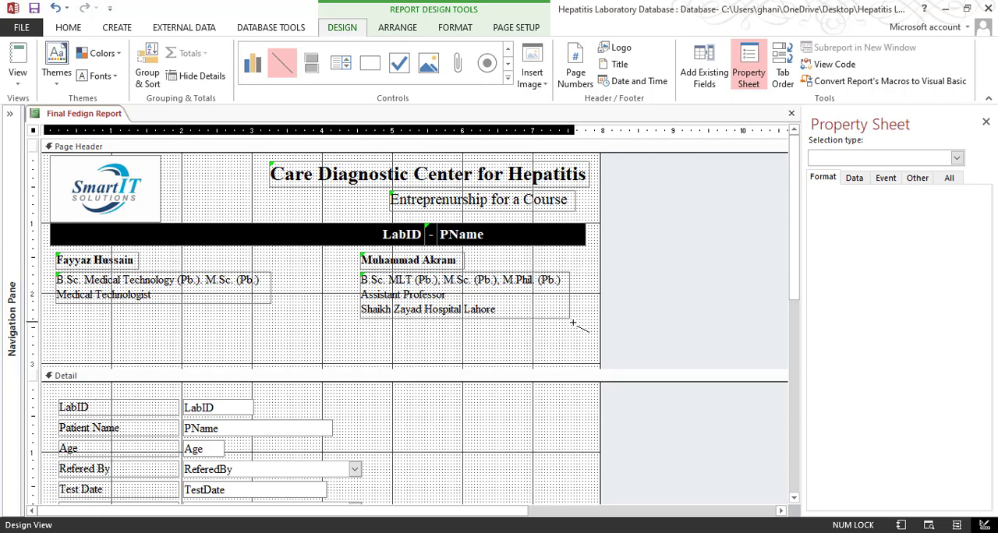
{"action": "left_click_drag", "start_coordinate": [572, 322], "coordinate": [581, 320]}
{"action": "left_click", "coordinate": [548, 343]}
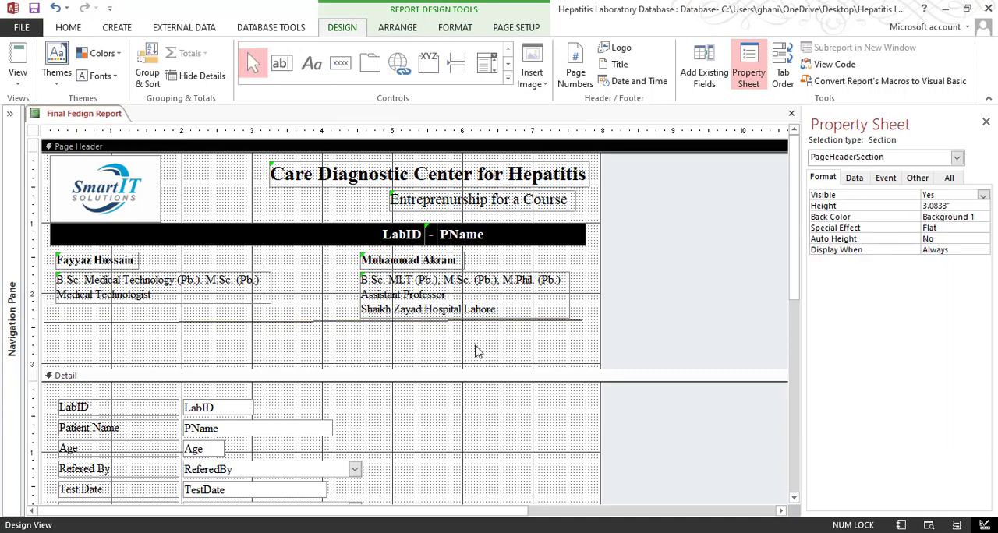
Draw a horizontal divider line about 7.67" wide below the staff details in the page header
{"action": "left_click", "coordinate": [508, 79]}
{"action": "left_click", "coordinate": [288, 89]}
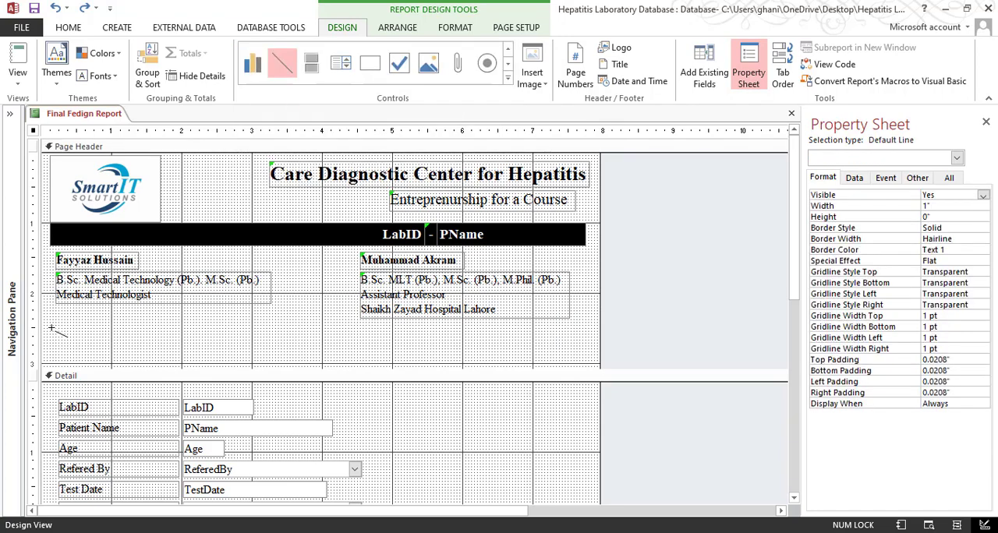
{"action": "left_click_drag", "start_coordinate": [50, 328], "coordinate": [585, 328]}
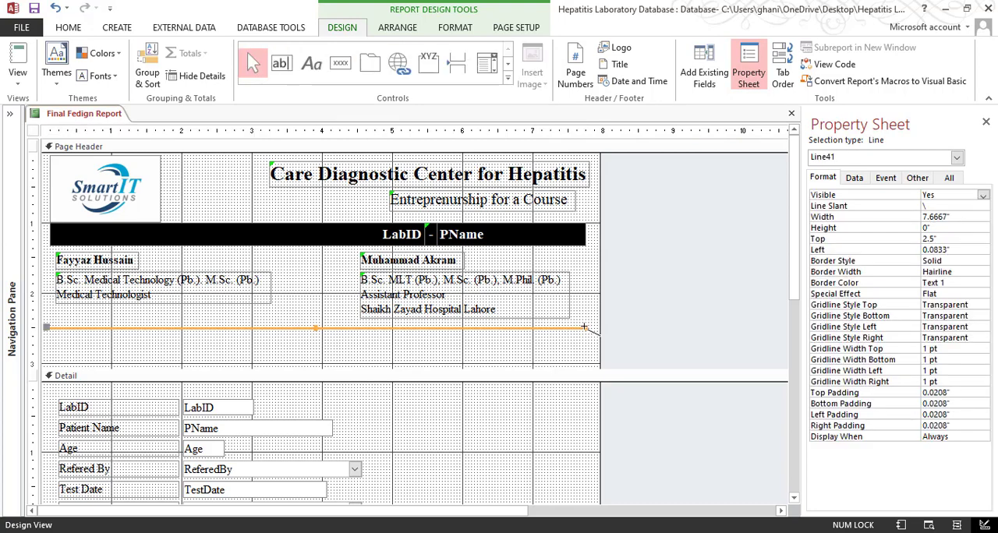
{"action": "left_click", "coordinate": [554, 352]}
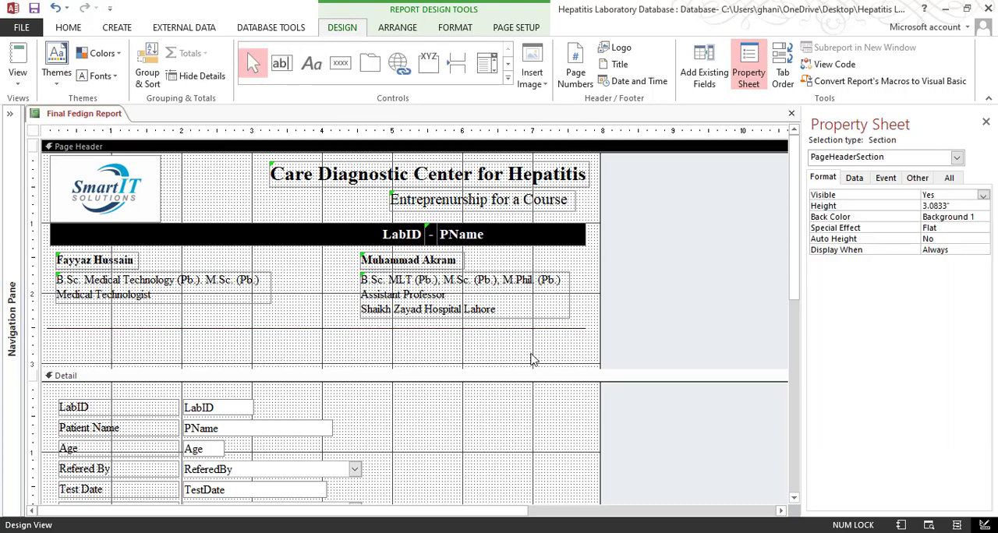
Set the divider line's border width to 1 pt
{"action": "left_click", "coordinate": [465, 329]}
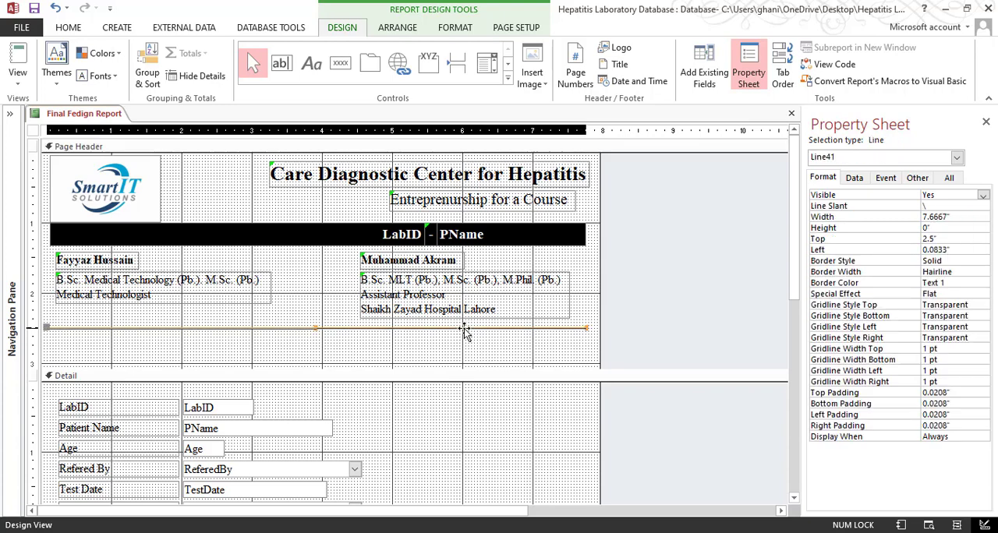
{"action": "left_click", "coordinate": [956, 263]}
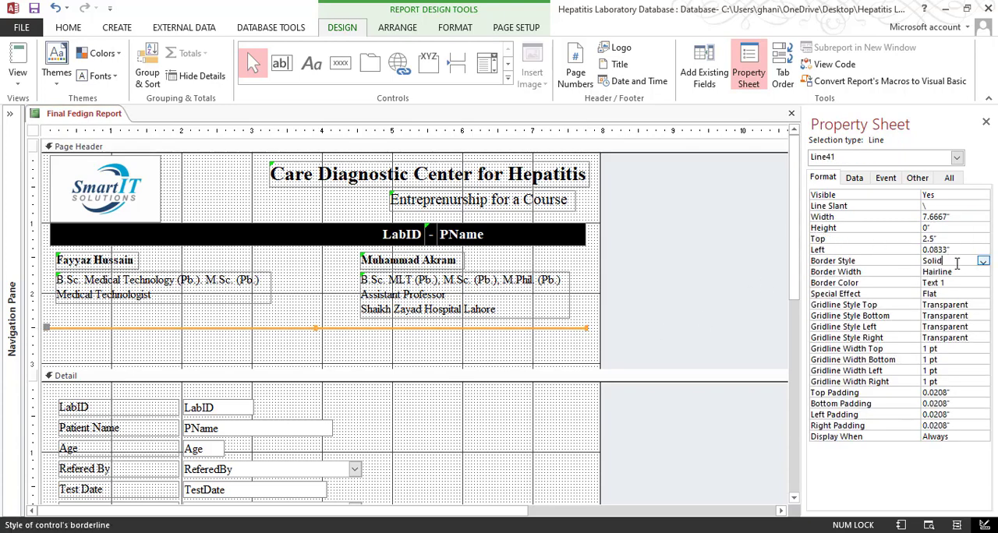
{"action": "left_click", "coordinate": [974, 272]}
{"action": "left_click", "coordinate": [983, 273]}
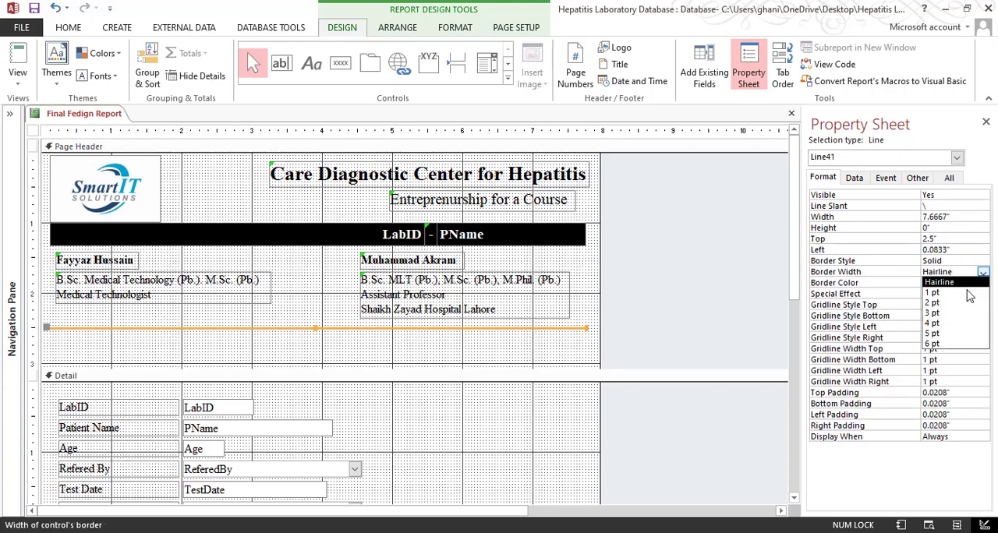
{"action": "left_click", "coordinate": [966, 295]}
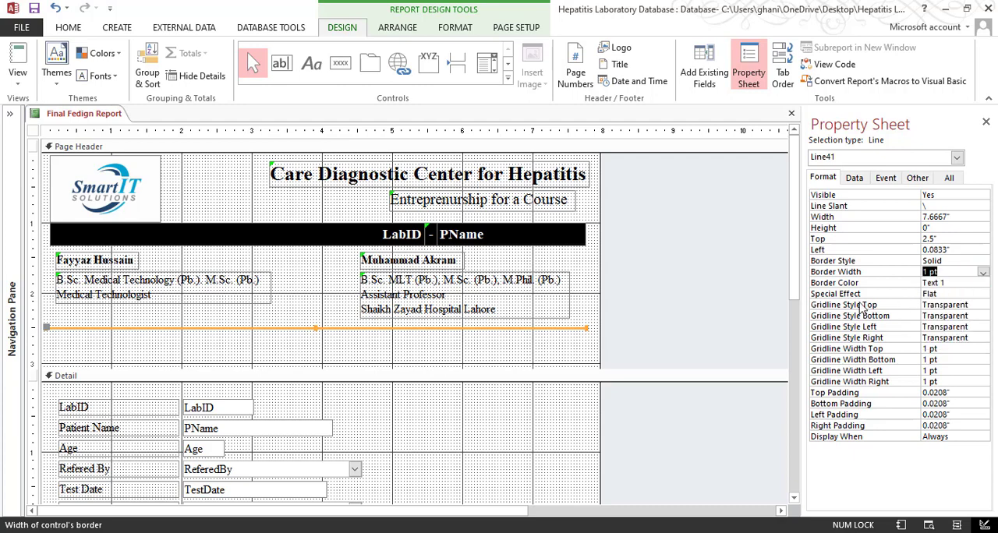
Check the divider line in Print Preview against the 3-Final Result Feeding Report PDF and return to Design View
{"action": "left_click", "coordinate": [17, 81]}
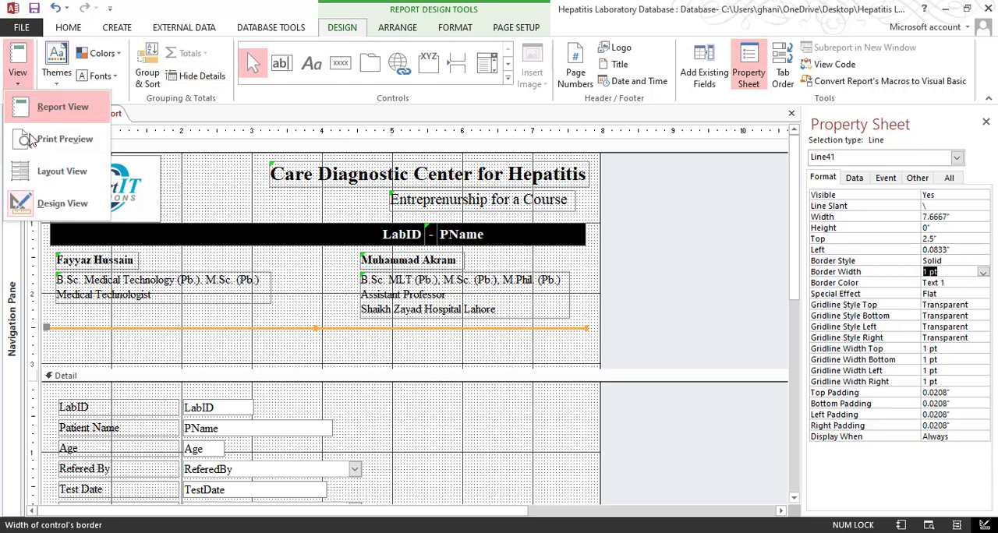
{"action": "left_click", "coordinate": [62, 139]}
{"action": "scroll", "coordinate": [597, 333], "scroll_direction": "down", "scroll_amount": 2}
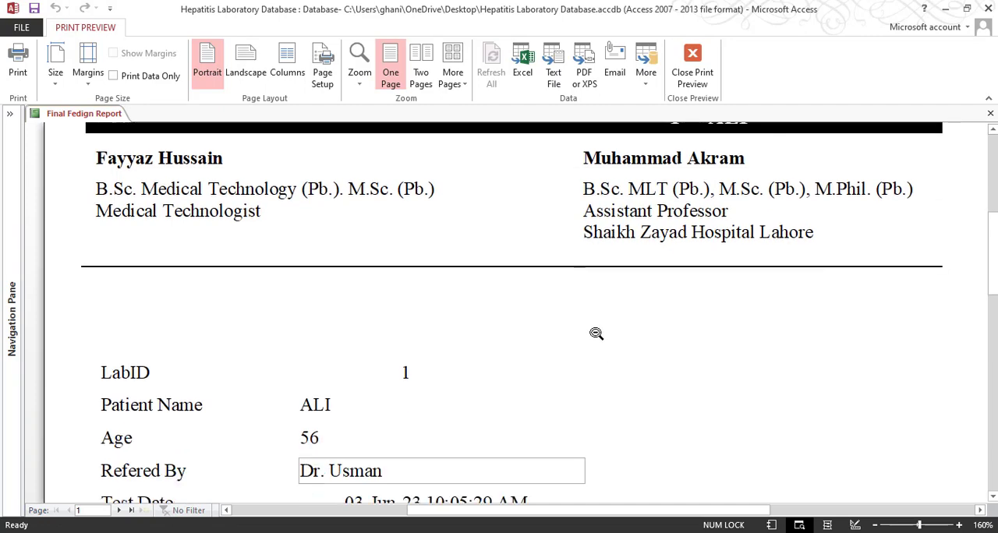
{"action": "scroll", "coordinate": [597, 334], "scroll_direction": "up", "scroll_amount": 2}
{"action": "left_click", "coordinate": [379, 477]}
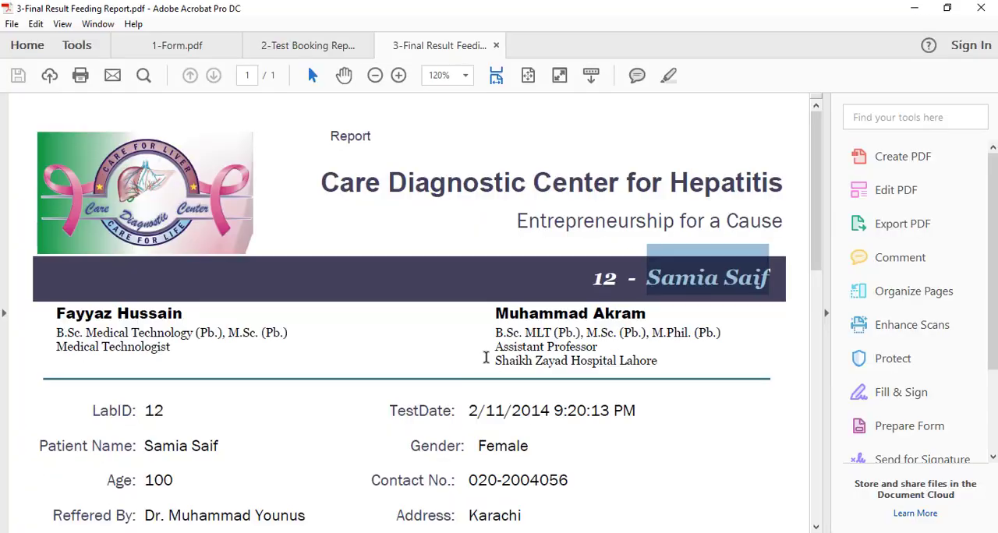
{"action": "left_click", "coordinate": [914, 8]}
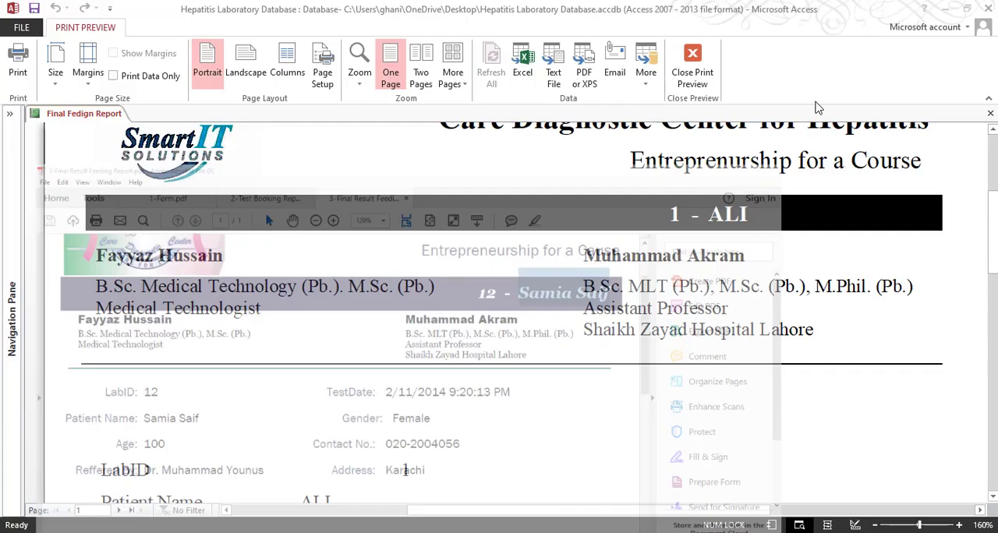
{"action": "right_click", "coordinate": [533, 294]}
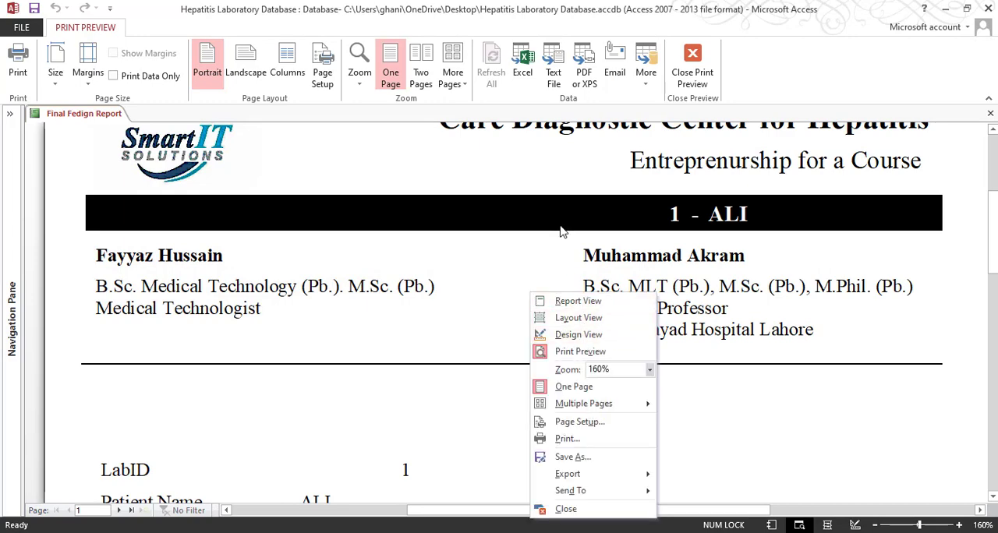
{"action": "left_click", "coordinate": [581, 335]}
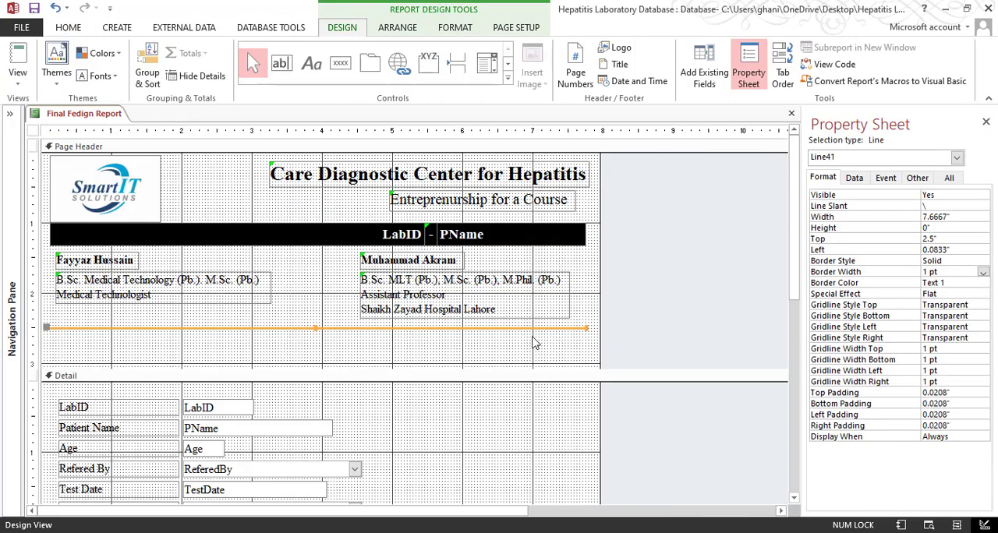
Nudge the divider line to 2.4583" from the top and 0.125" from the left, and reduce the page header height to 2.5"
{"action": "left_click", "coordinate": [511, 351]}
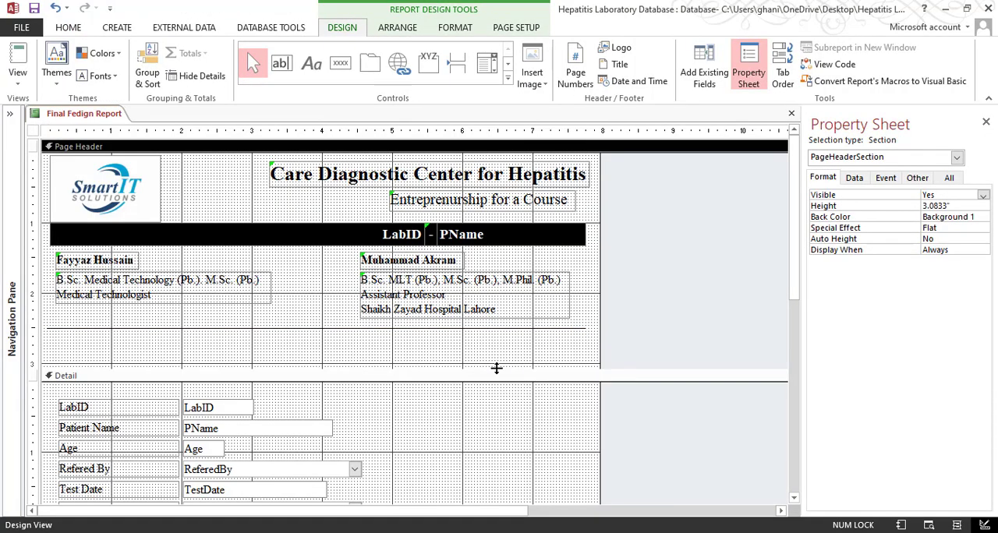
{"action": "left_click", "coordinate": [478, 330]}
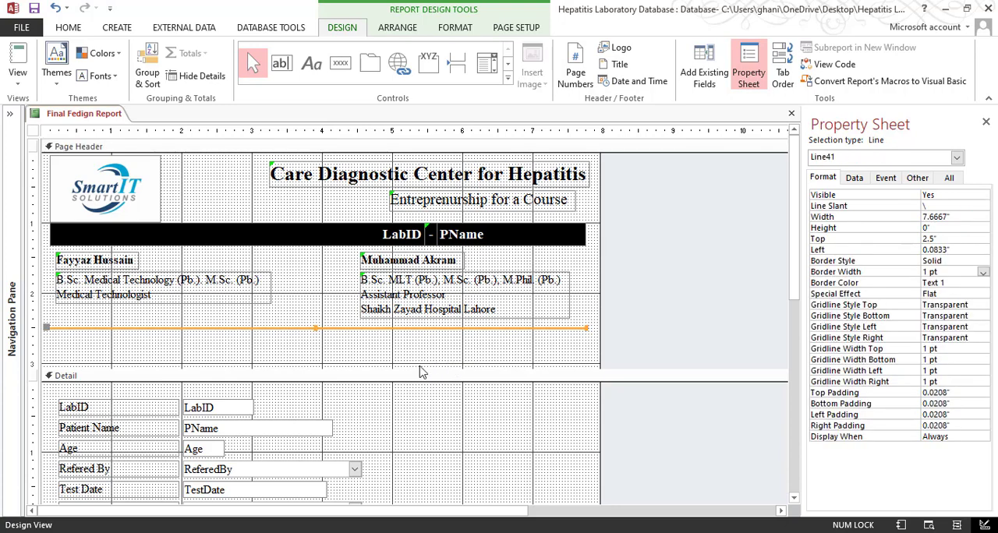
{"action": "key", "text": "Up"}
{"action": "left_click", "coordinate": [414, 358]}
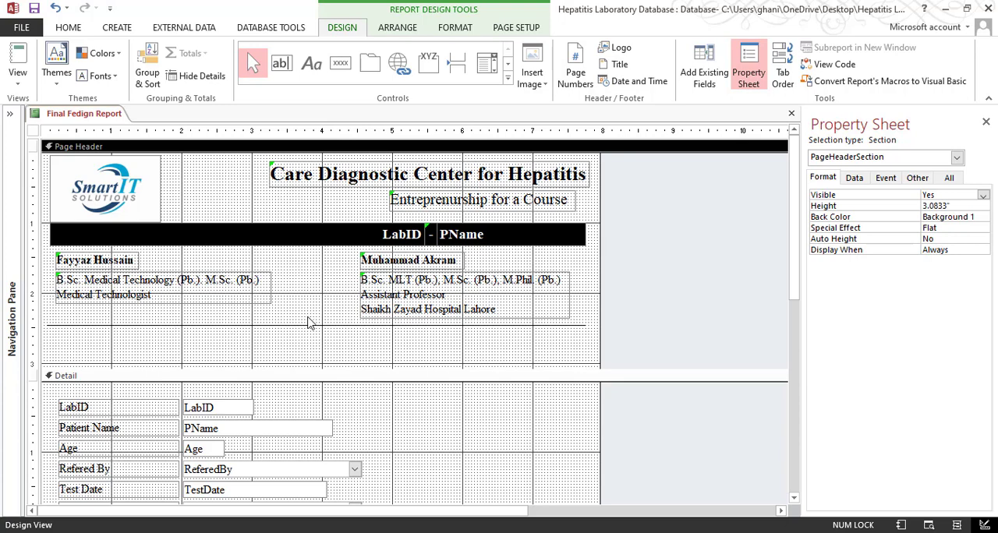
{"action": "left_click", "coordinate": [333, 326]}
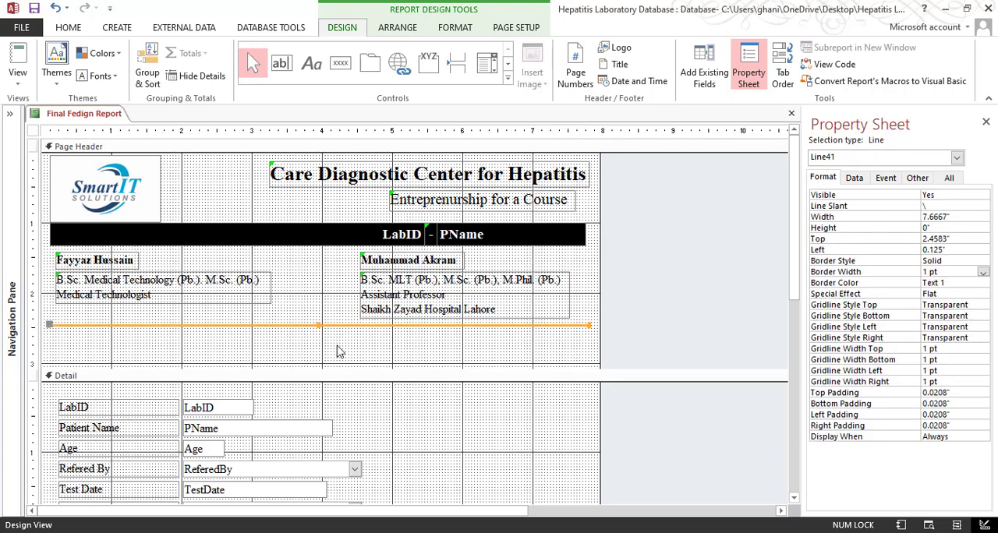
{"action": "left_click", "coordinate": [329, 357]}
{"action": "left_click_drag", "start_coordinate": [318, 368], "coordinate": [321, 327]}
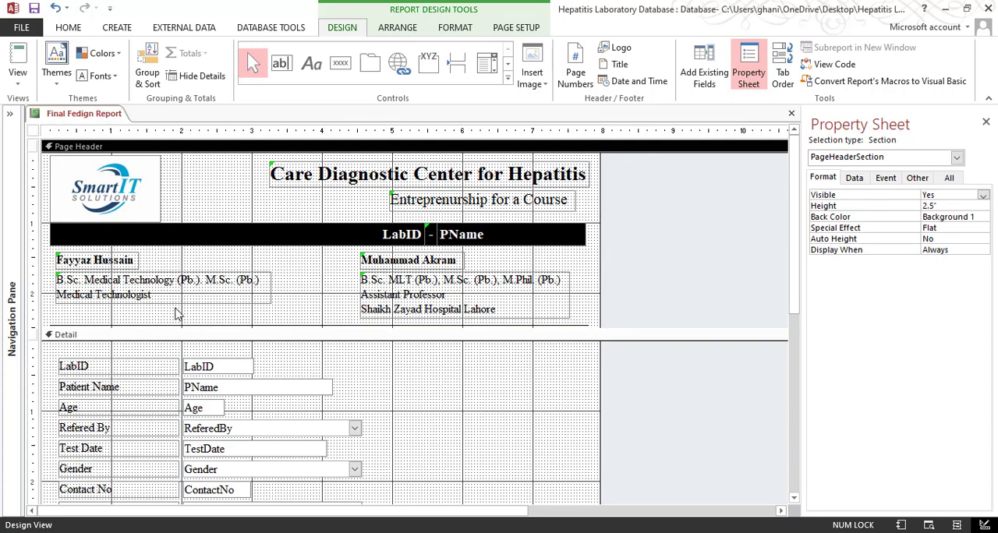
Look through all the report's pages in Print Preview to check the repeated header, and return to Design View
{"action": "mouse_move", "coordinate": [45, 198]}
{"action": "left_mouse_down"}
{"action": "mouse_move", "coordinate": [292, 292]}
{"action": "mouse_move", "coordinate": [538, 325]}
{"action": "mouse_move", "coordinate": [527, 285]}
{"action": "mouse_move", "coordinate": [526, 310]}
{"action": "left_mouse_up"}
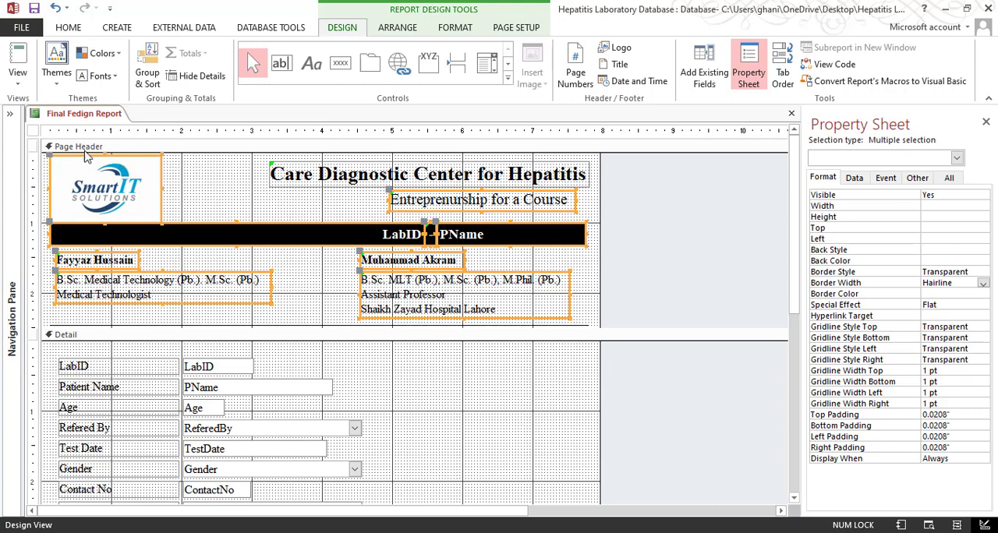
{"action": "left_click", "coordinate": [220, 184]}
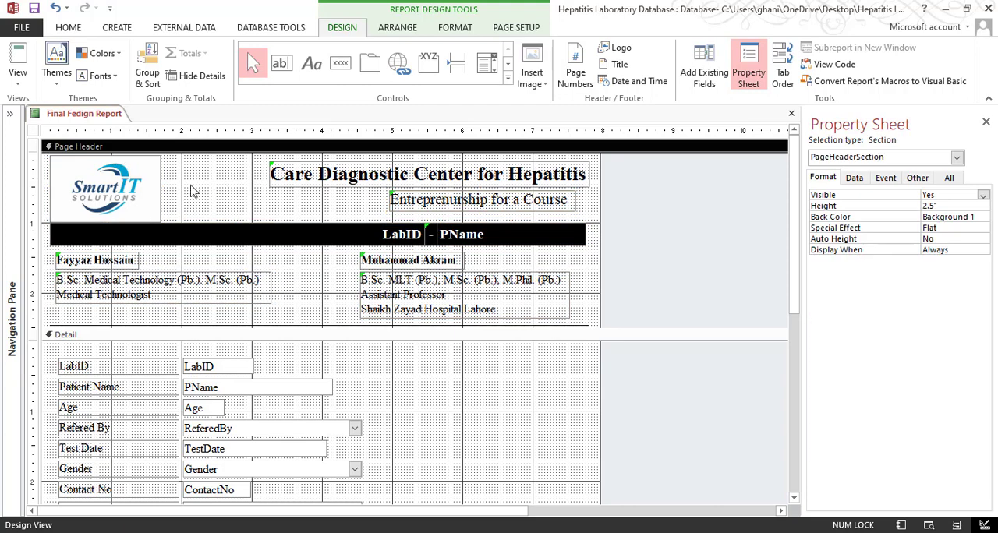
{"action": "left_click", "coordinate": [18, 89]}
{"action": "left_click", "coordinate": [42, 139]}
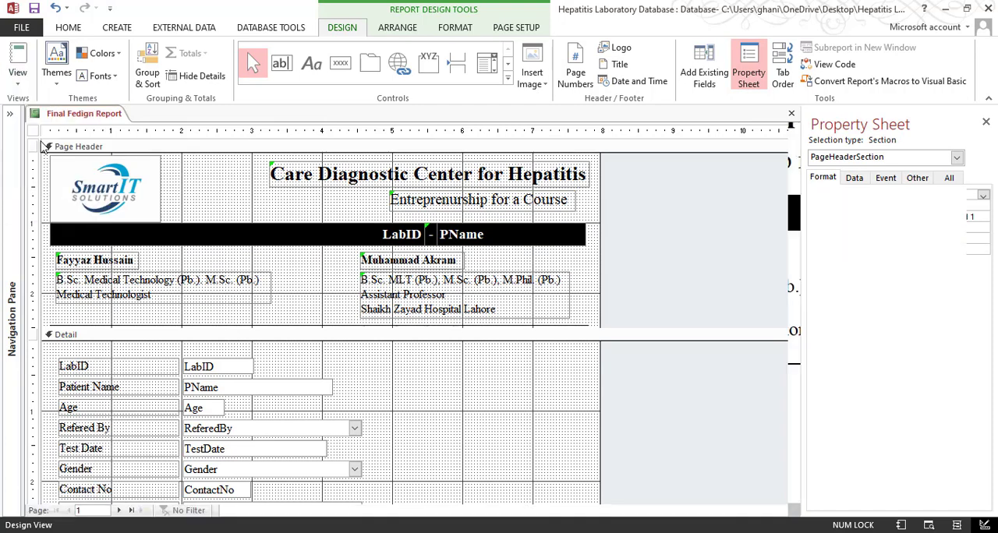
{"action": "left_click", "coordinate": [281, 408]}
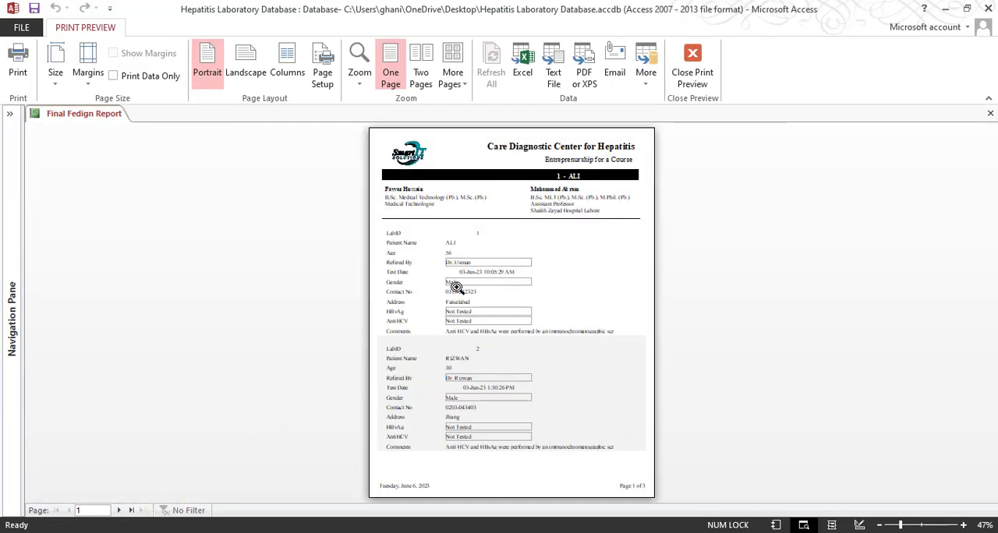
{"action": "left_click", "coordinate": [118, 509]}
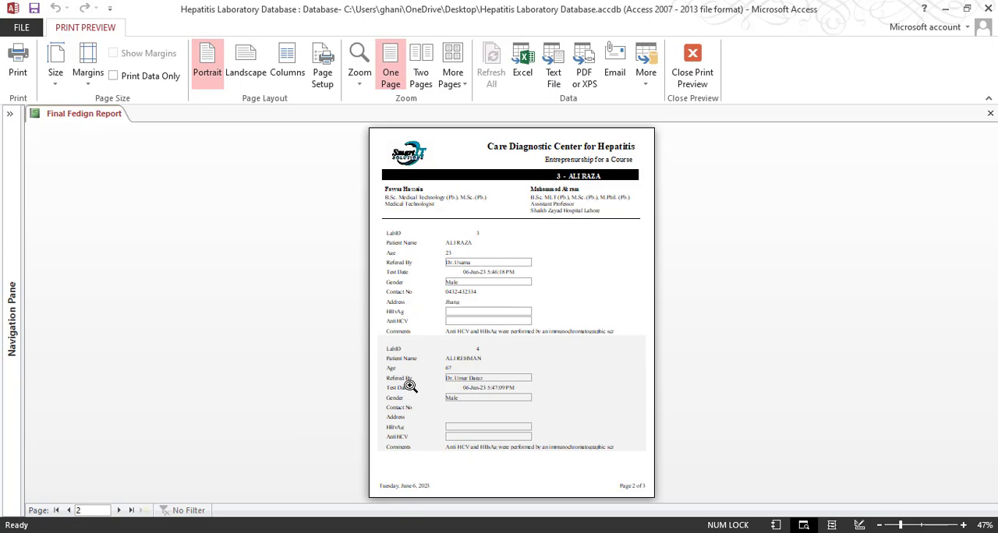
{"action": "left_click", "coordinate": [121, 511]}
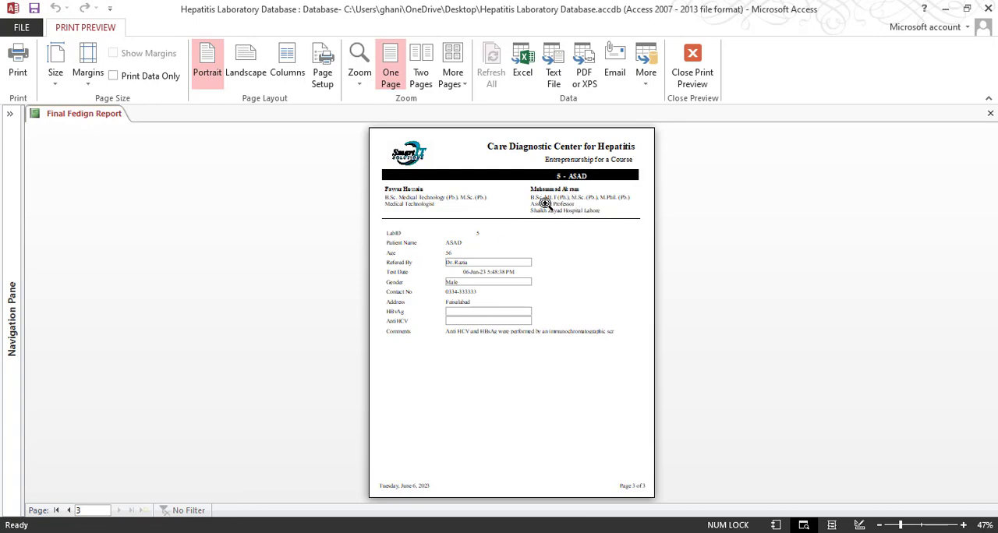
{"action": "left_click", "coordinate": [692, 66]}
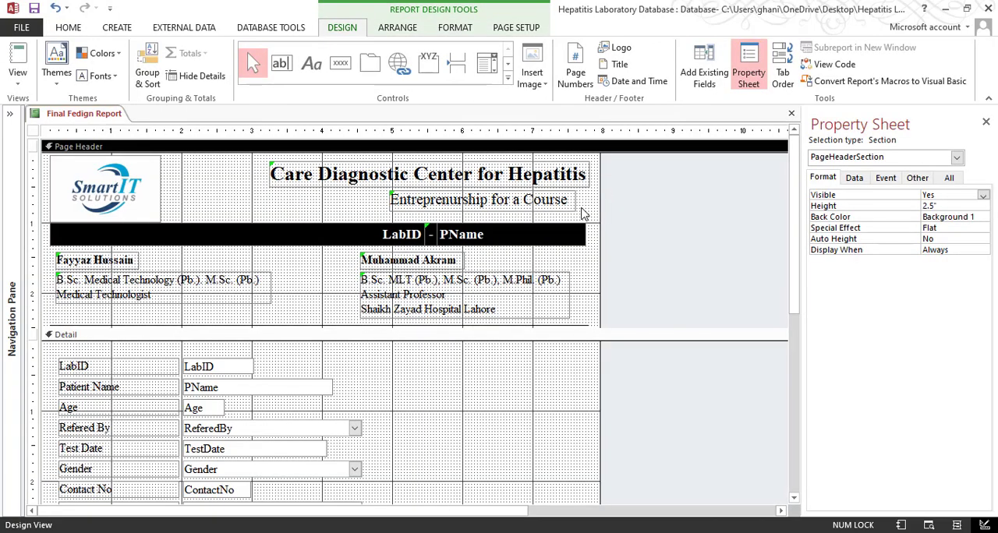
Align the medical technologist's name and qualification labels with the left edge of the black LabID banner box
{"action": "left_click", "coordinate": [407, 367]}
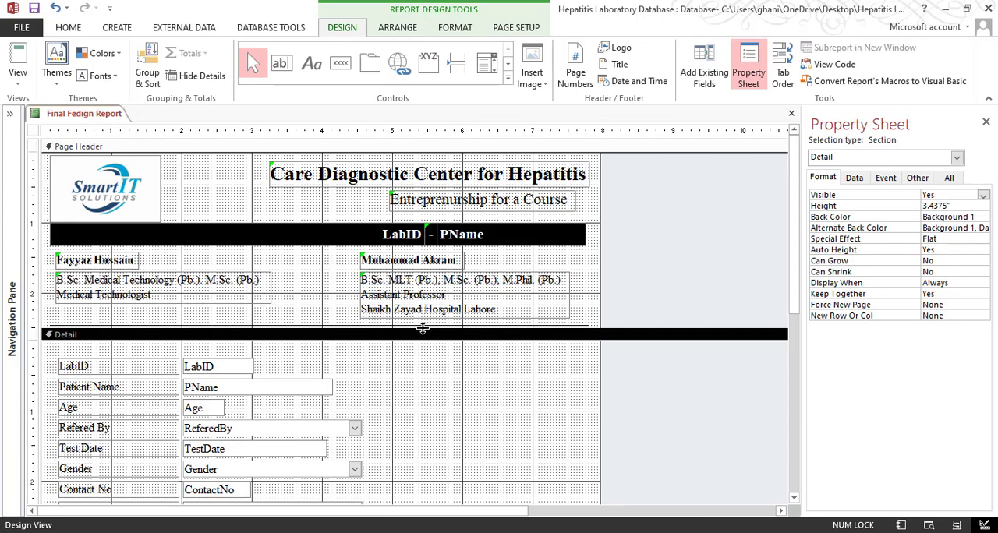
{"action": "left_click", "coordinate": [315, 296]}
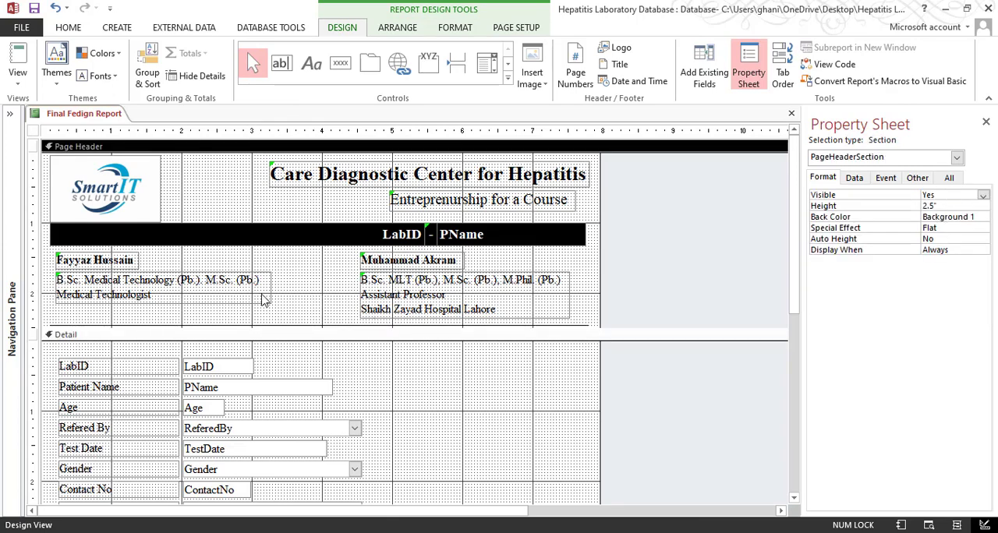
{"action": "left_click_drag", "start_coordinate": [35, 260], "coordinate": [103, 297]}
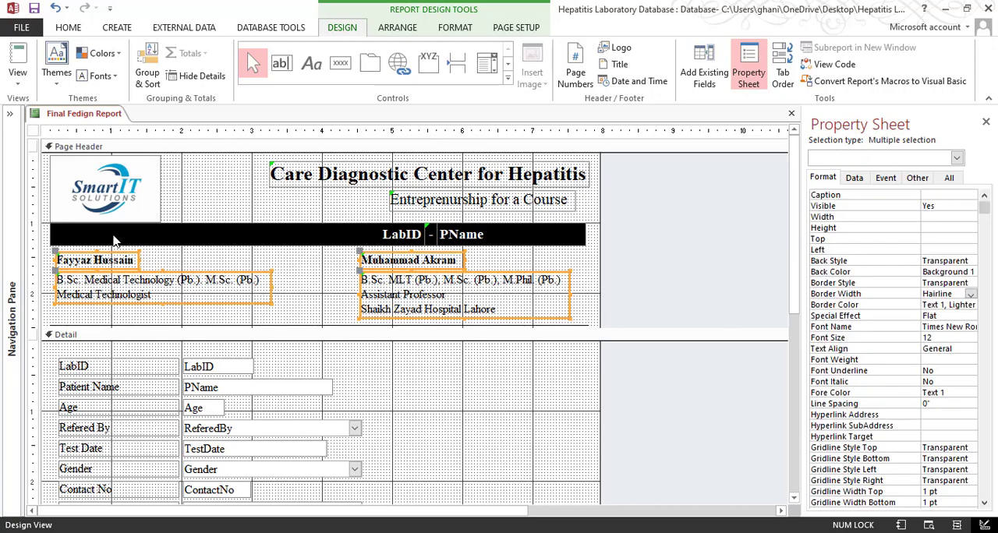
{"action": "left_click_drag", "start_coordinate": [299, 264], "coordinate": [96, 298]}
{"action": "left_click", "coordinate": [139, 236], "text": "shift"}
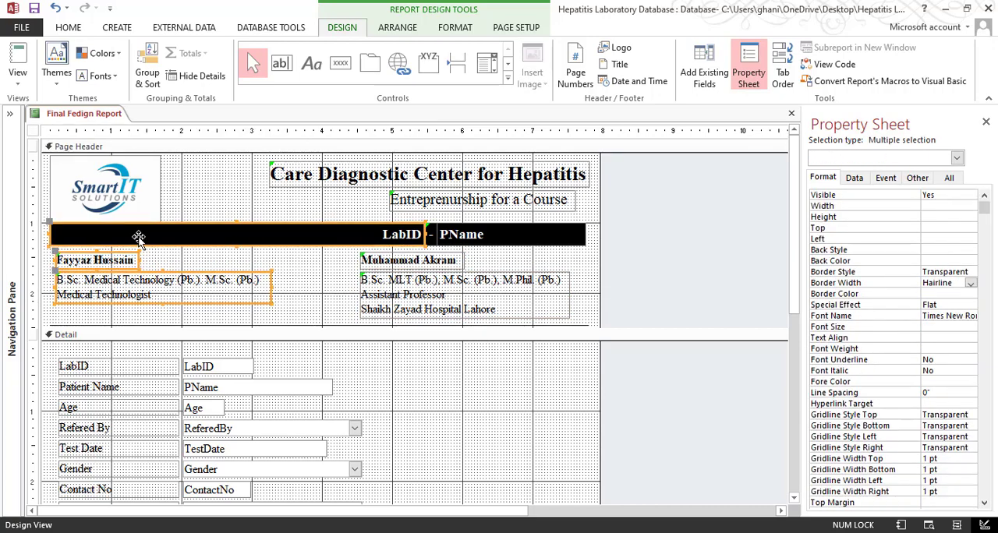
{"action": "right_click", "coordinate": [139, 237]}
{"action": "mouse_move", "coordinate": [205, 341]}
{"action": "left_click", "coordinate": [273, 361]}
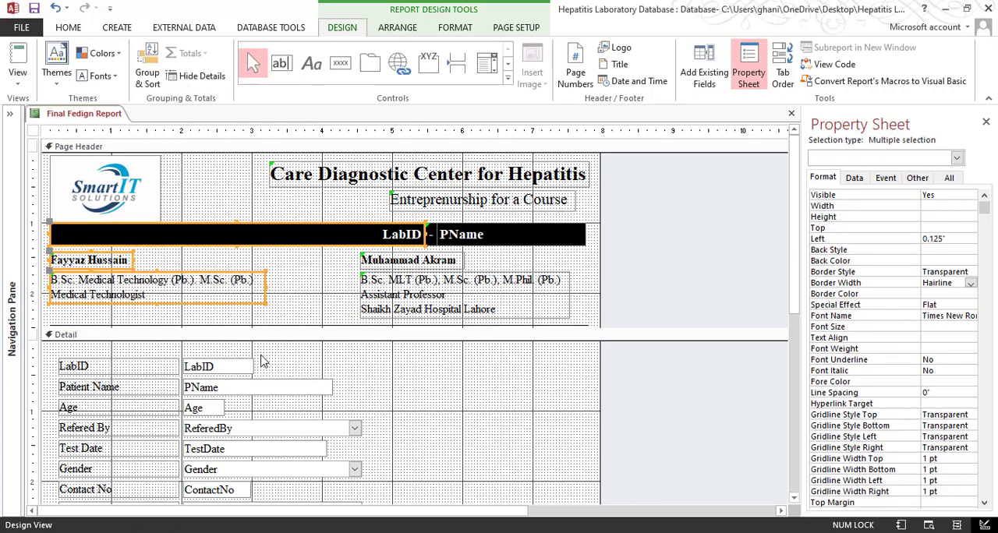
{"action": "left_click", "coordinate": [281, 296]}
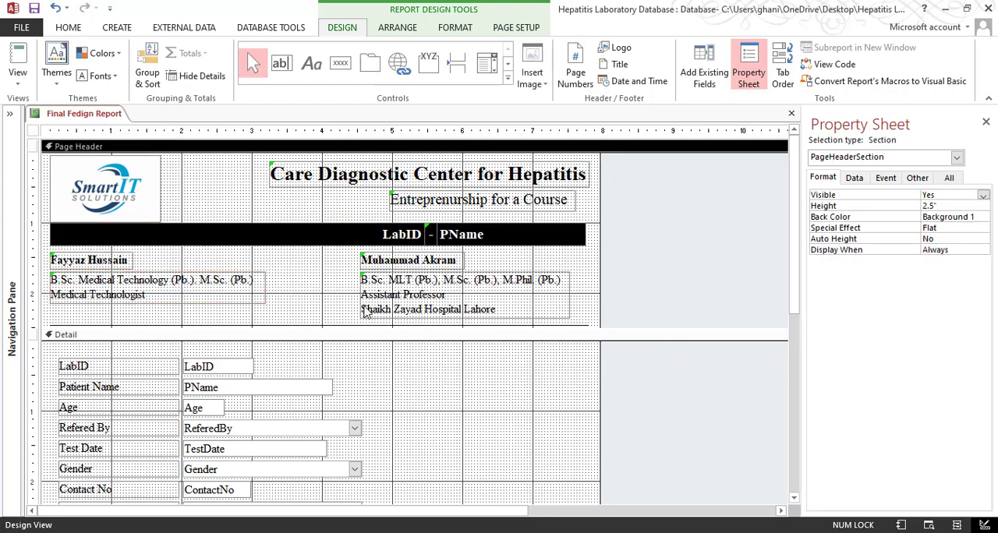
Examine the Detail and Page Footer fields and compare their layout with the 3-Final Result Feeding Report PDF
{"action": "scroll", "coordinate": [326, 366], "scroll_direction": "down", "scroll_amount": 6}
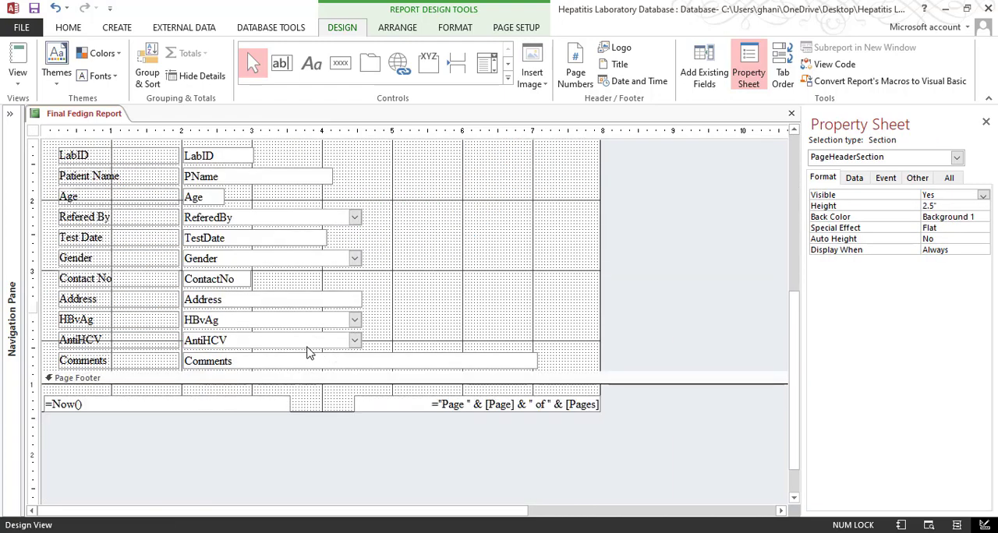
{"action": "scroll", "coordinate": [403, 262], "scroll_direction": "up", "scroll_amount": 3}
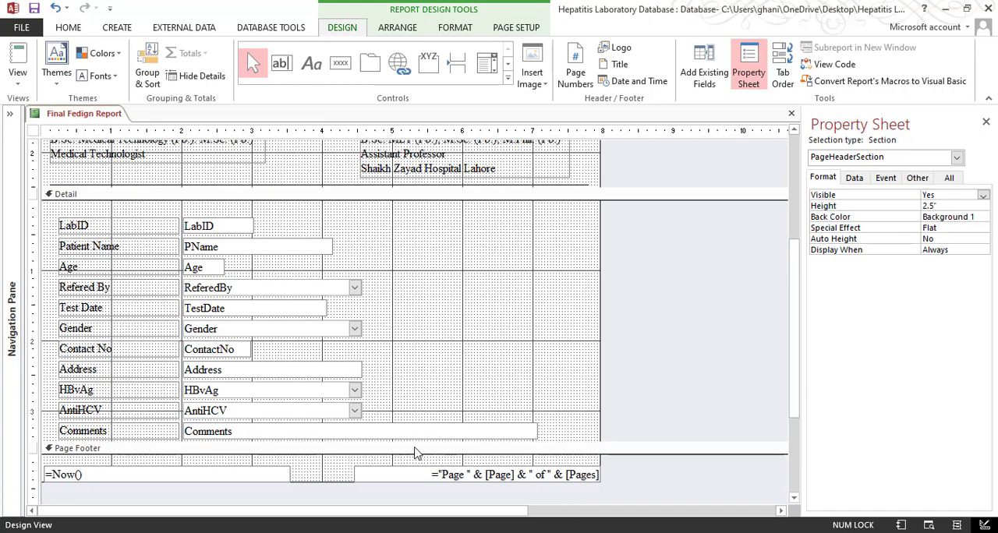
{"action": "scroll", "coordinate": [417, 455], "scroll_direction": "down", "scroll_amount": 2}
{"action": "scroll", "coordinate": [338, 336], "scroll_direction": "up", "scroll_amount": 5}
{"action": "scroll", "coordinate": [361, 369], "scroll_direction": "down", "scroll_amount": 1}
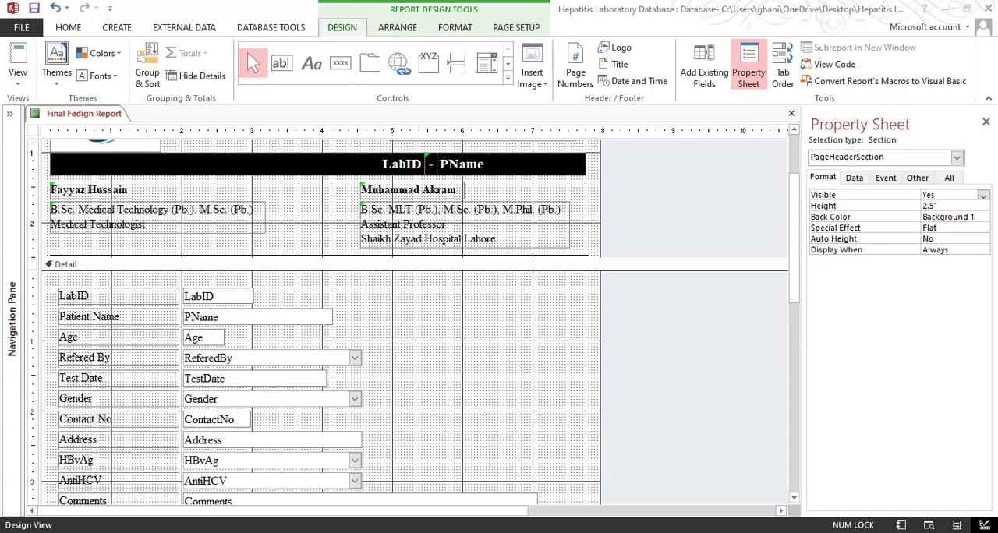
{"action": "left_click", "coordinate": [400, 493]}
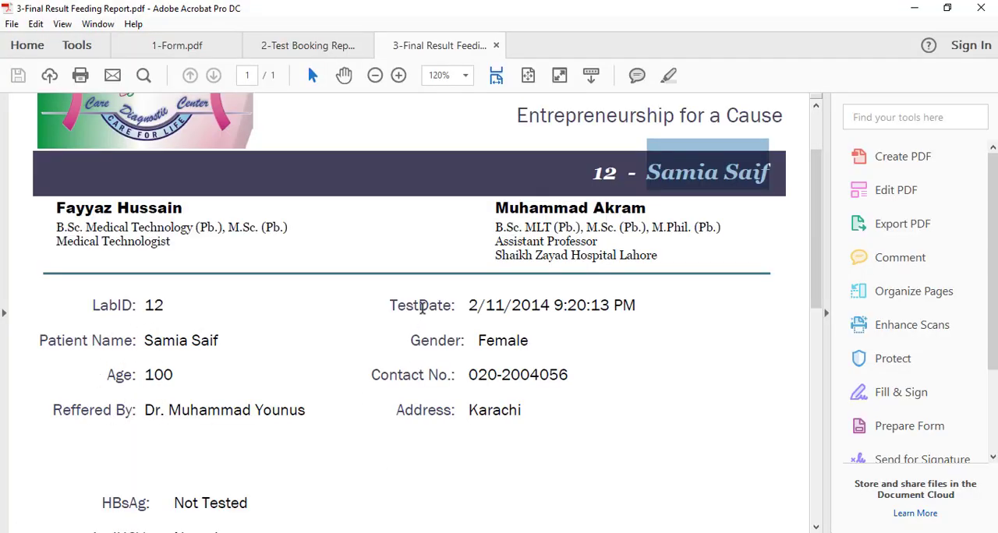
Back in the Access report, move the Test Date, Gender, Contact No and Address labels and fields into a second column beside LabID through Refered By
{"action": "left_click", "coordinate": [906, 18]}
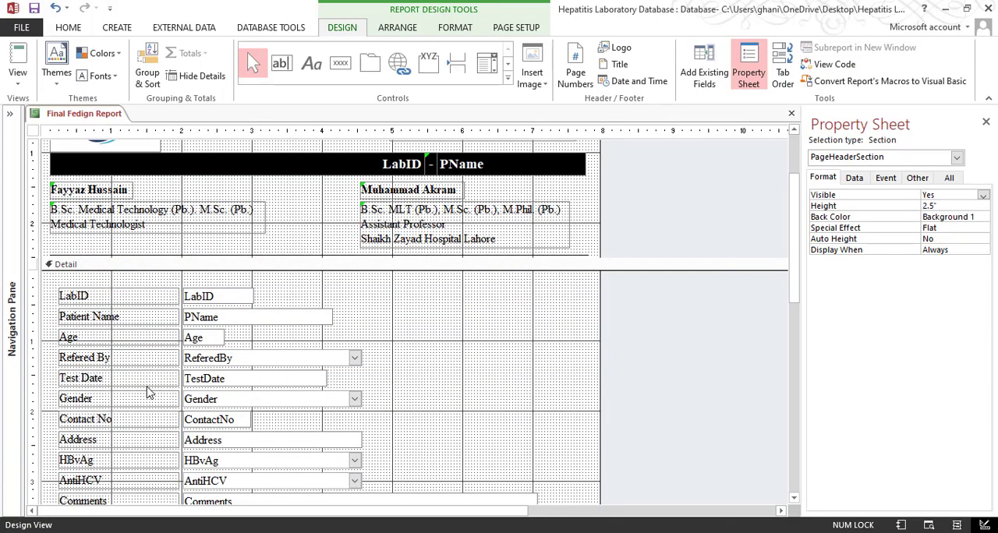
{"action": "left_click_drag", "start_coordinate": [52, 291], "coordinate": [117, 368]}
{"action": "left_click_drag", "start_coordinate": [51, 385], "coordinate": [127, 444]}
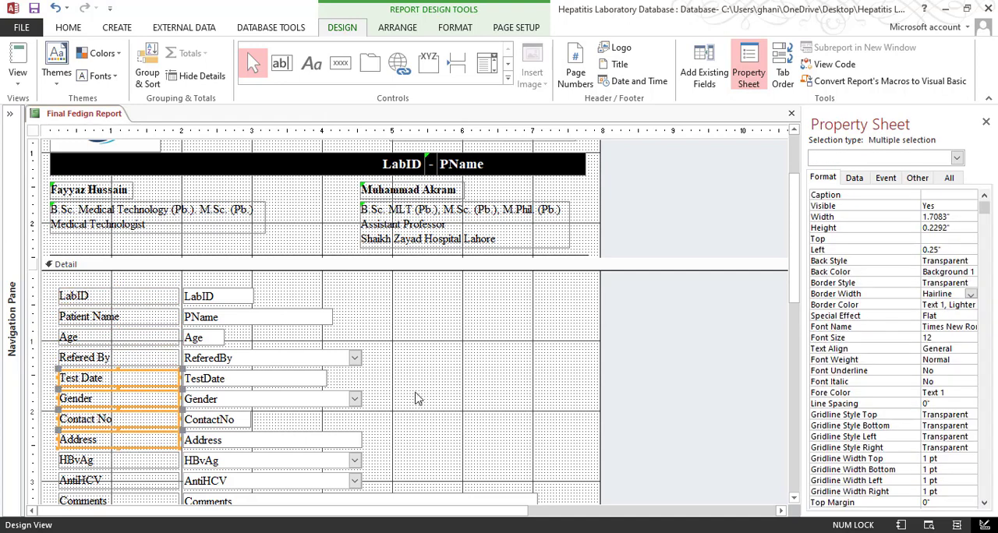
{"action": "left_click_drag", "start_coordinate": [416, 379], "coordinate": [483, 337]}
{"action": "left_click", "coordinate": [469, 404]}
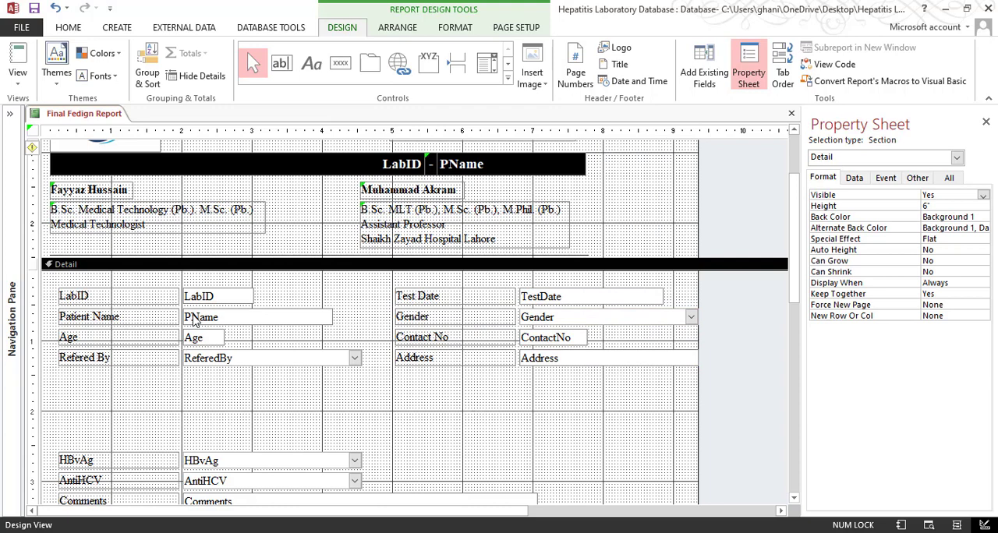
{"action": "left_click_drag", "start_coordinate": [194, 322], "coordinate": [349, 380]}
{"action": "key", "text": "ctrl+z"}
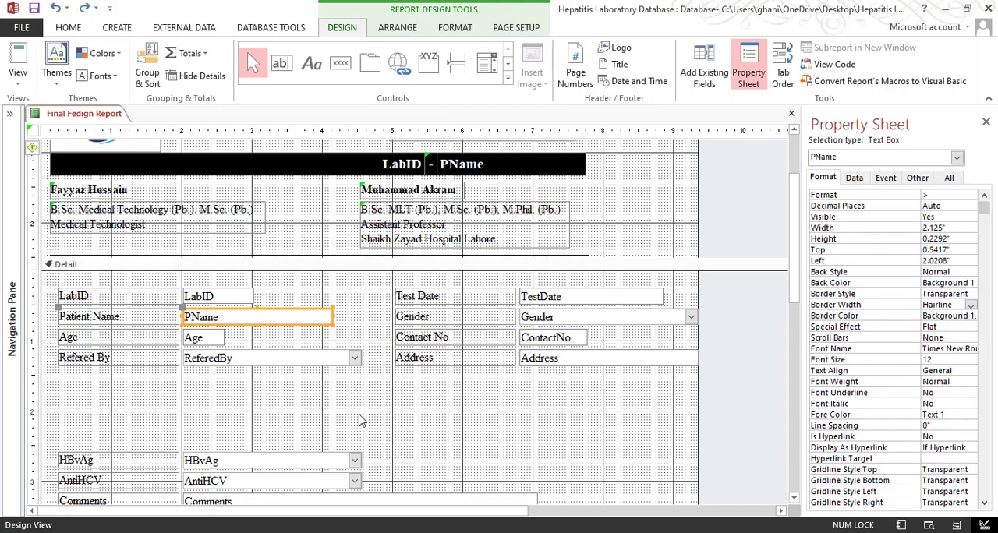
{"action": "left_click", "coordinate": [116, 27]}
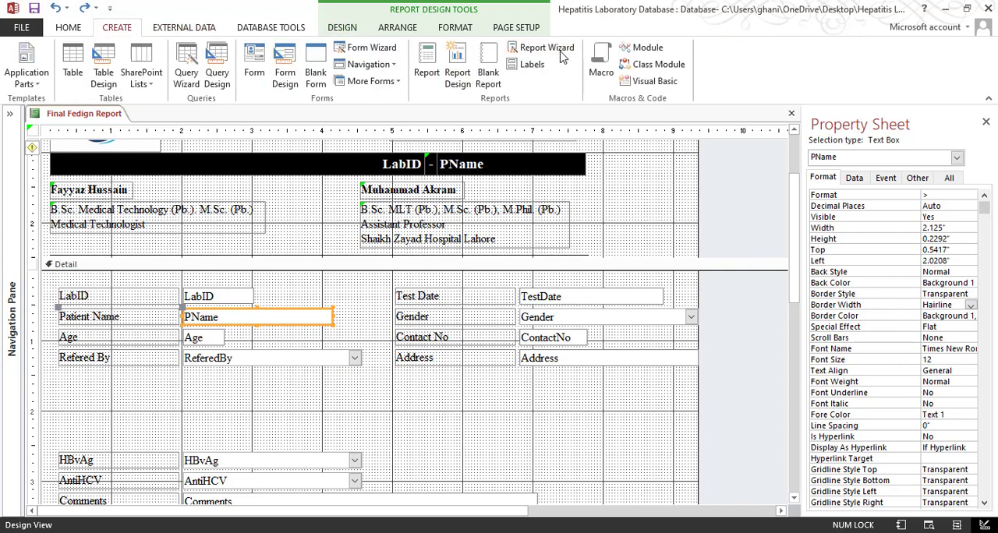
{"action": "left_click", "coordinate": [505, 425]}
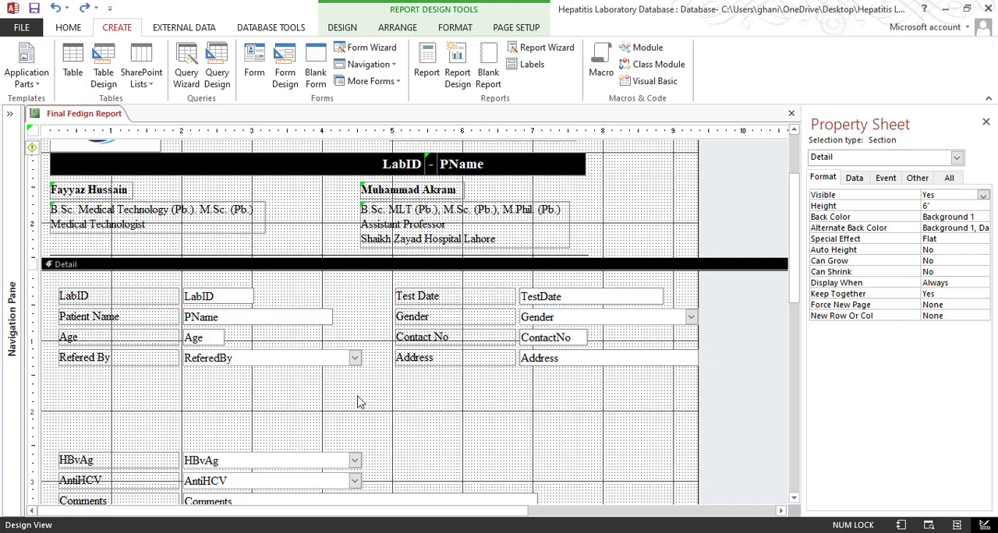
Align the LabID, Patient Name, Age and Refered By labels with the left edge of the medical technologist's qualification label
{"action": "left_click_drag", "start_coordinate": [121, 392], "coordinate": [109, 296]}
{"action": "left_click", "coordinate": [95, 226], "text": "shift"}
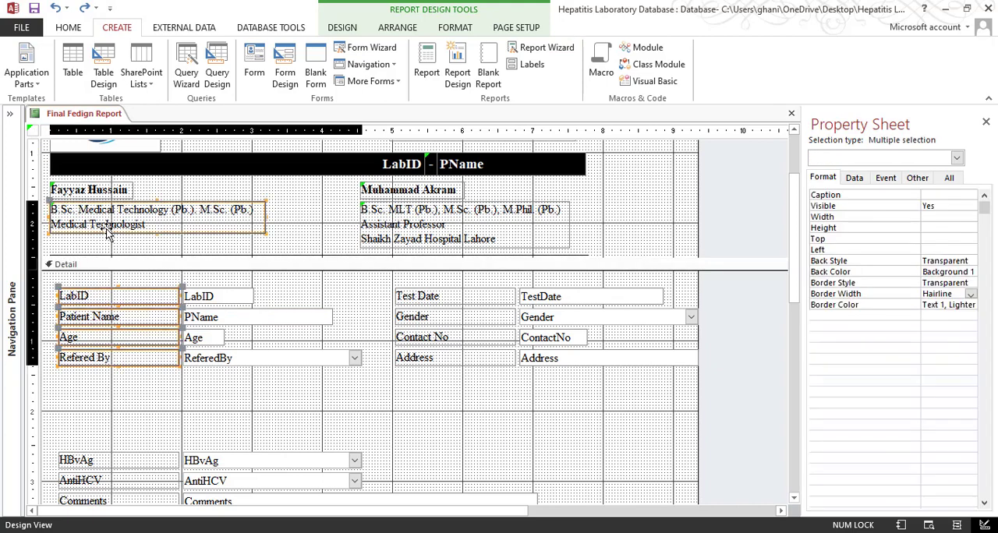
{"action": "right_click", "coordinate": [106, 230]}
{"action": "mouse_move", "coordinate": [160, 337]}
{"action": "left_click", "coordinate": [261, 337]}
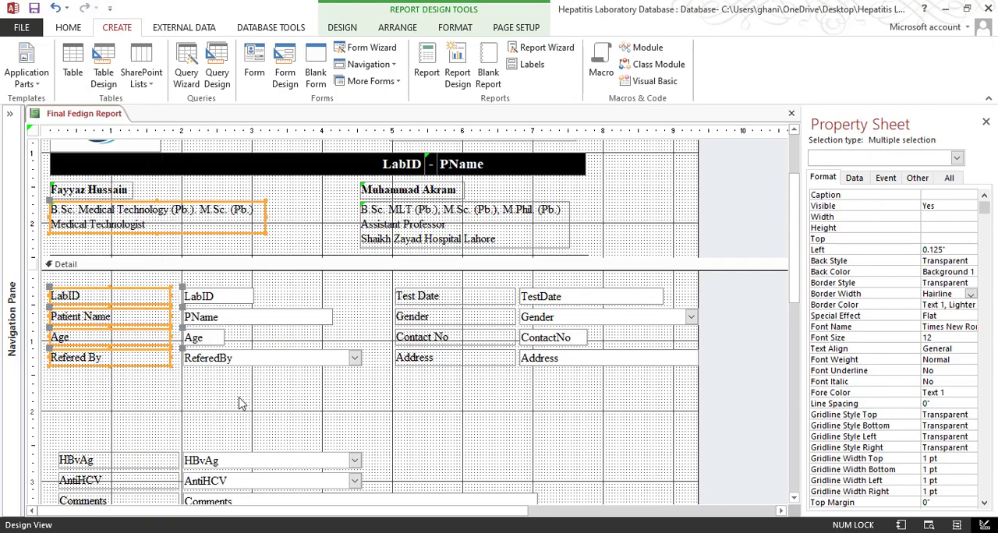
{"action": "left_click", "coordinate": [231, 418]}
{"action": "left_click_drag", "start_coordinate": [125, 395], "coordinate": [100, 300]}
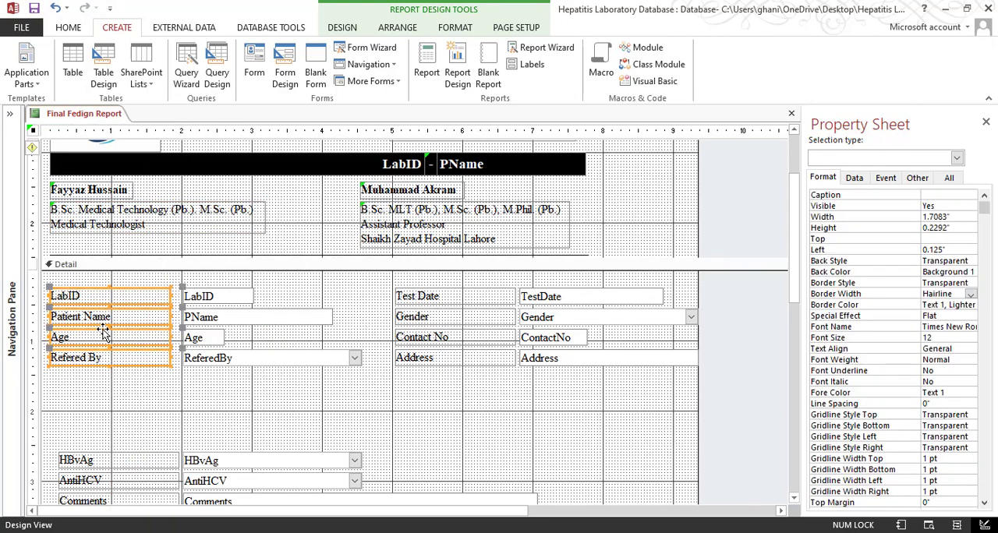
{"action": "left_click", "coordinate": [360, 418]}
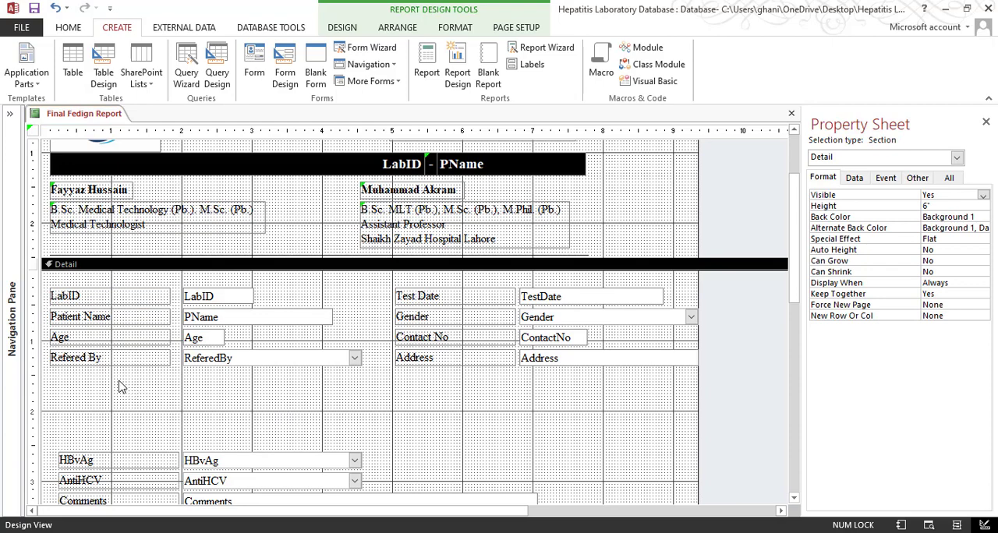
Make the LabID, Patient Name, Age and Refered By labels bold and size them to fit their text
{"action": "left_click_drag", "start_coordinate": [121, 387], "coordinate": [105, 286]}
{"action": "key", "text": "ctrl+b"}
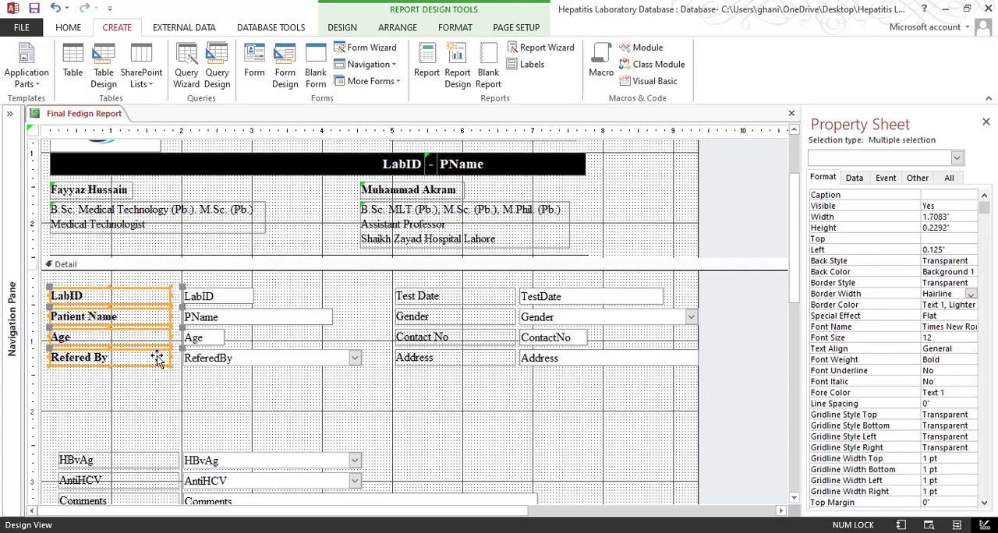
{"action": "right_click", "coordinate": [107, 322]}
{"action": "mouse_move", "coordinate": [165, 351]}
{"action": "left_click", "coordinate": [265, 353]}
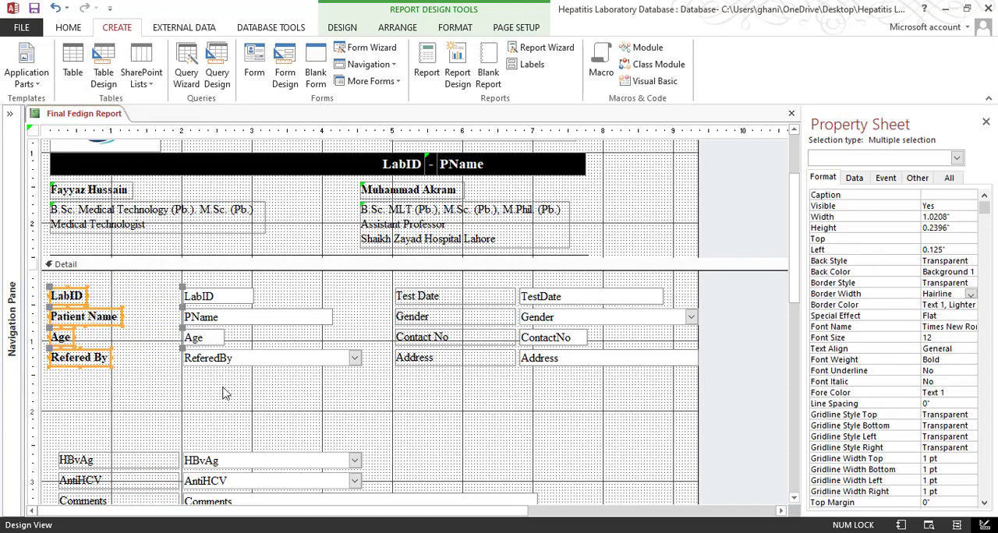
{"action": "left_click", "coordinate": [234, 401]}
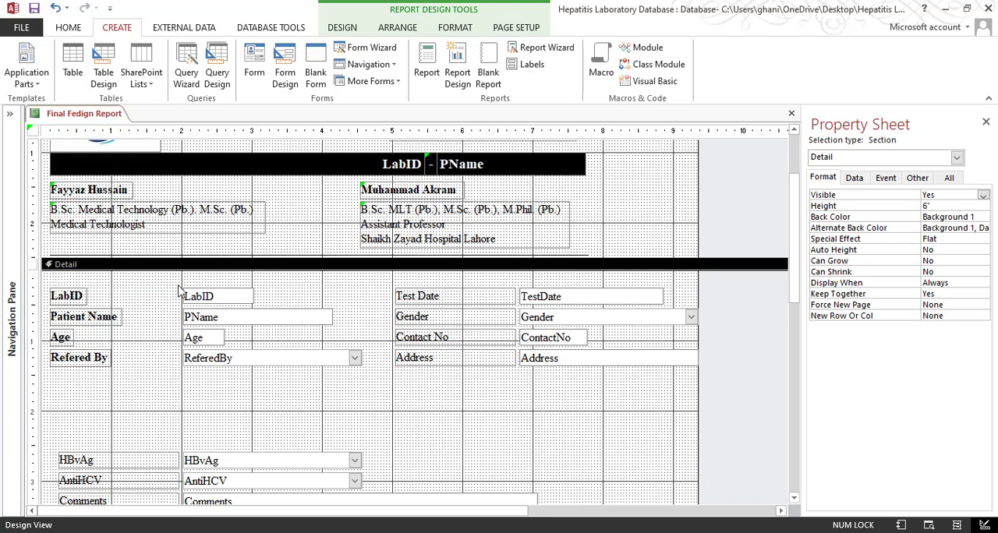
Move the LabID, PName, Age and ReferedBy fields close to their labels, about 1.21" from the left
{"action": "left_click_drag", "start_coordinate": [179, 291], "coordinate": [187, 366]}
{"action": "left_click_drag", "start_coordinate": [181, 297], "coordinate": [125, 300]}
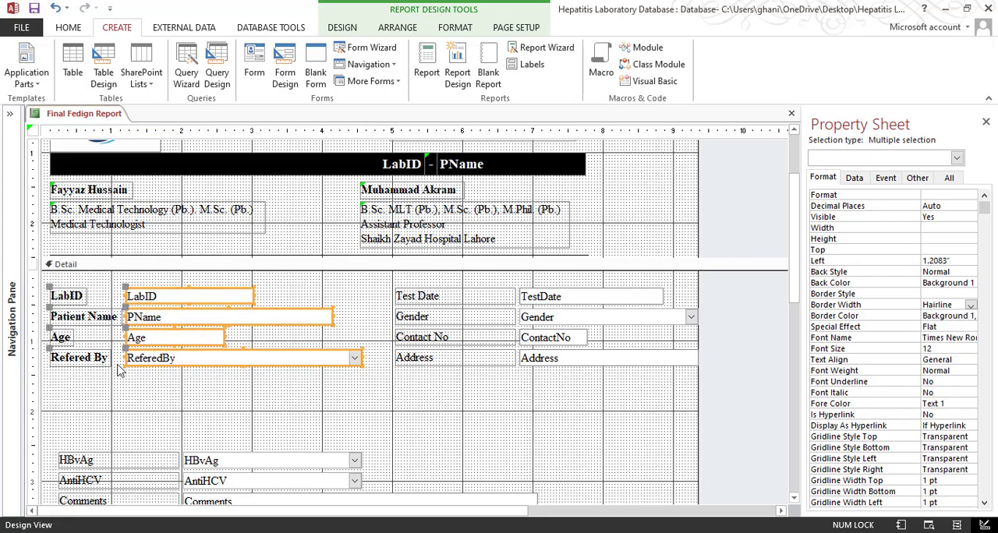
{"action": "left_click", "coordinate": [118, 371]}
{"action": "left_click", "coordinate": [89, 320]}
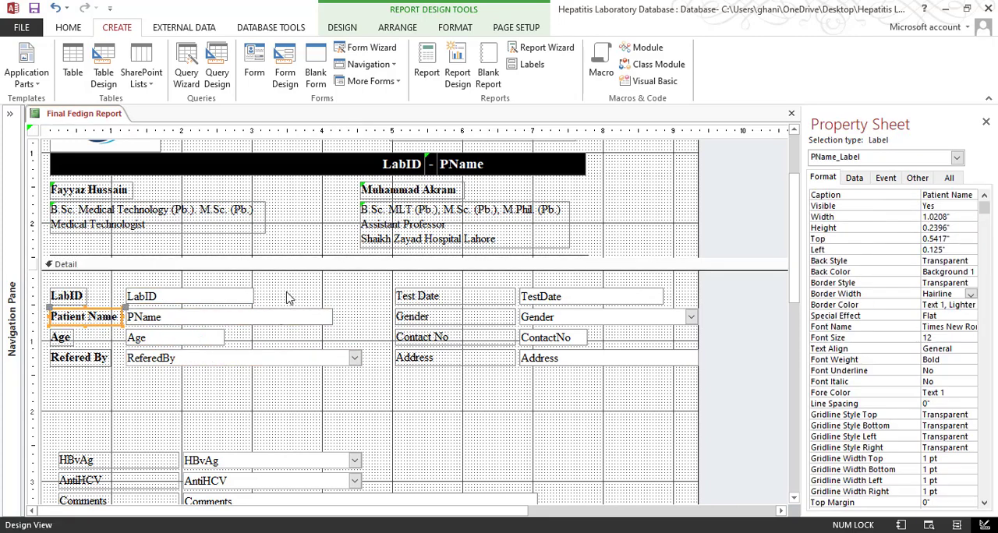
{"action": "left_click_drag", "start_coordinate": [278, 287], "coordinate": [296, 335]}
{"action": "left_click", "coordinate": [296, 335]}
{"action": "left_click_drag", "start_coordinate": [354, 293], "coordinate": [217, 336]}
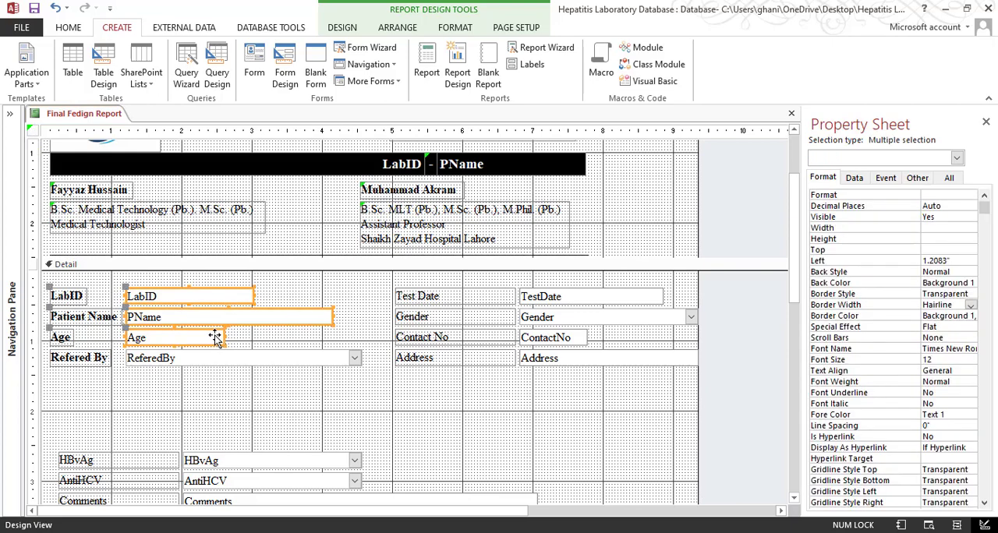
{"action": "right_click", "coordinate": [217, 336]}
{"action": "left_click", "coordinate": [362, 295]}
{"action": "left_click", "coordinate": [327, 321]}
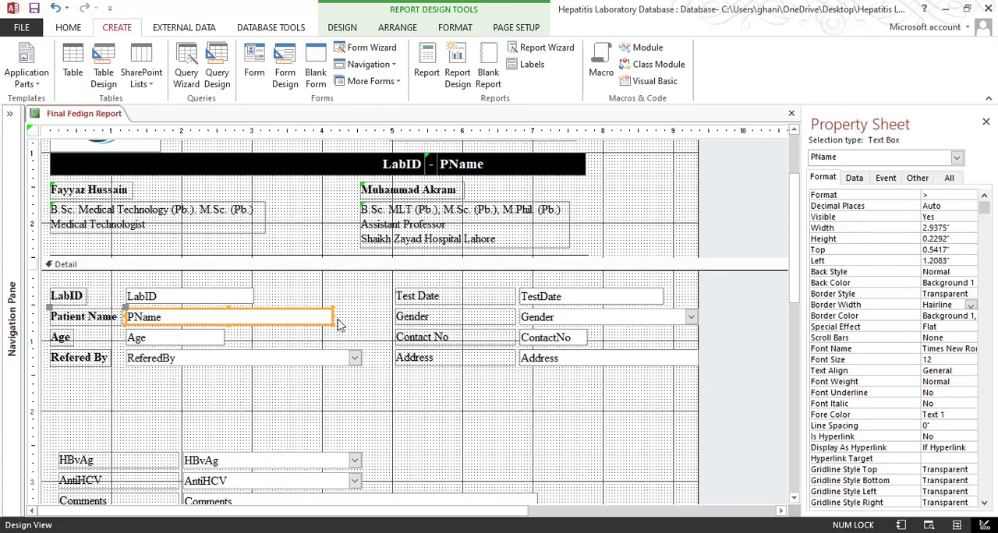
{"action": "left_click", "coordinate": [361, 294]}
Size the LabID, PName and Age fields in the Detail section to the widest of the three
{"action": "left_click_drag", "start_coordinate": [362, 295], "coordinate": [187, 340]}
{"action": "right_click", "coordinate": [187, 341]}
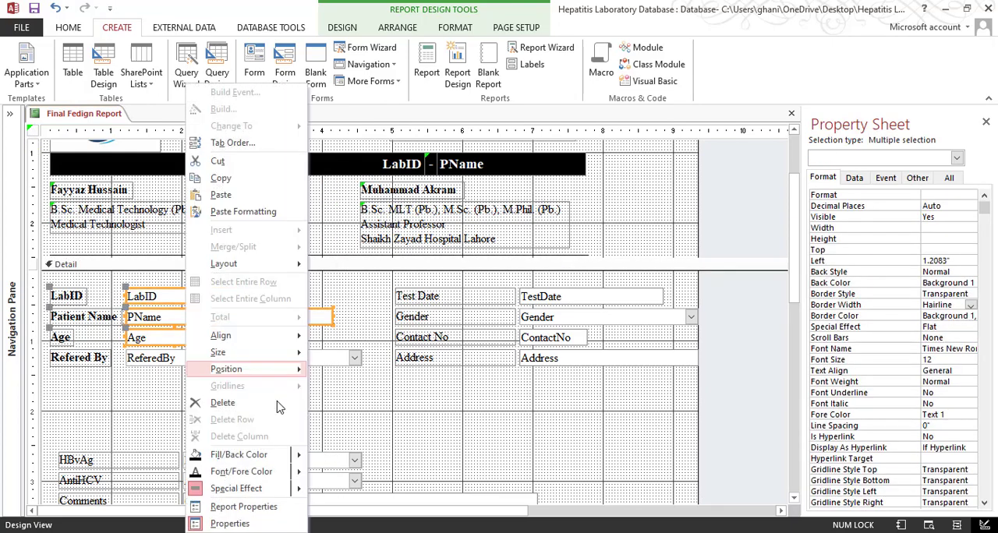
{"action": "mouse_move", "coordinate": [280, 361]}
{"action": "left_click", "coordinate": [367, 417]}
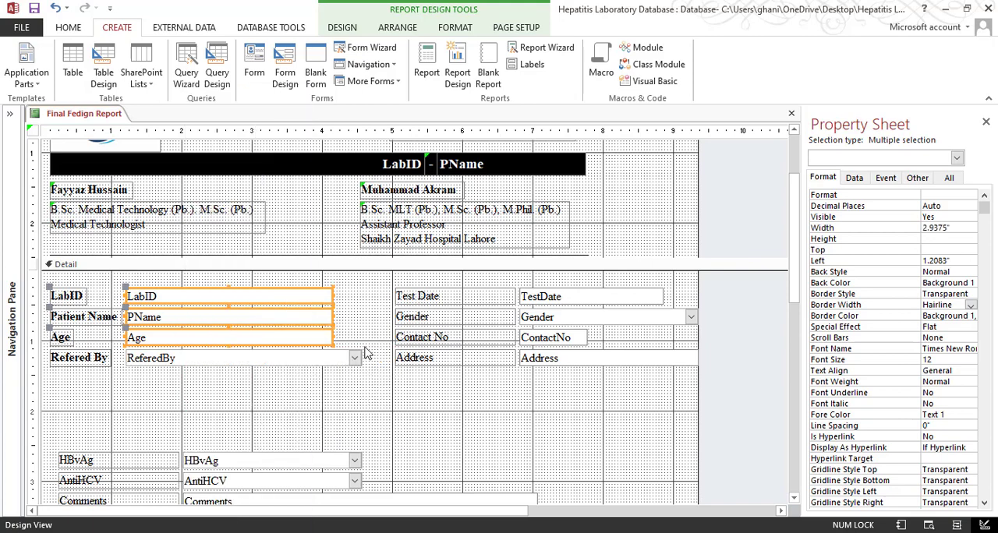
{"action": "left_click", "coordinate": [361, 380]}
Size the LabID, PName, Age and ReferedBy fields to the narrowest so that all four share one width
{"action": "left_click", "coordinate": [350, 360]}
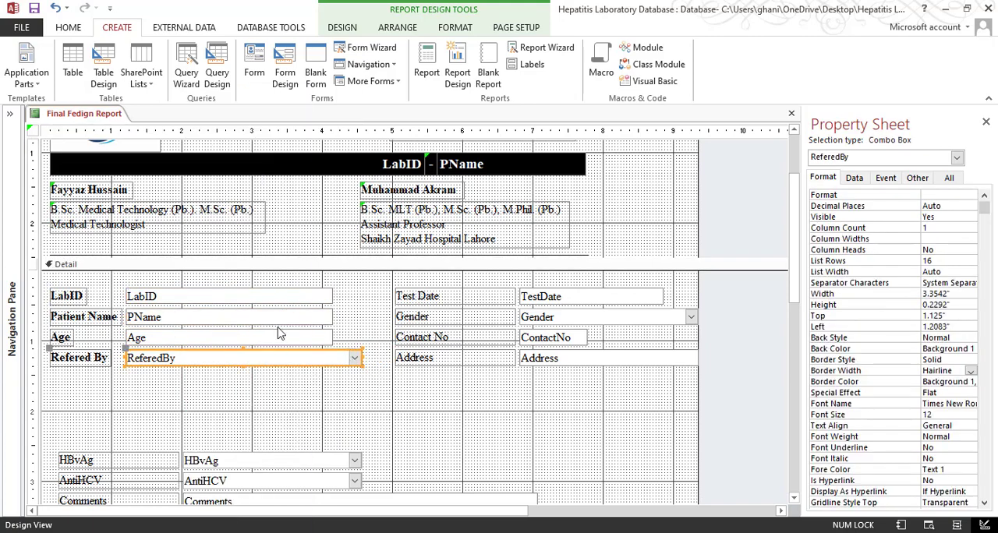
{"action": "left_click_drag", "start_coordinate": [357, 299], "coordinate": [328, 353]}
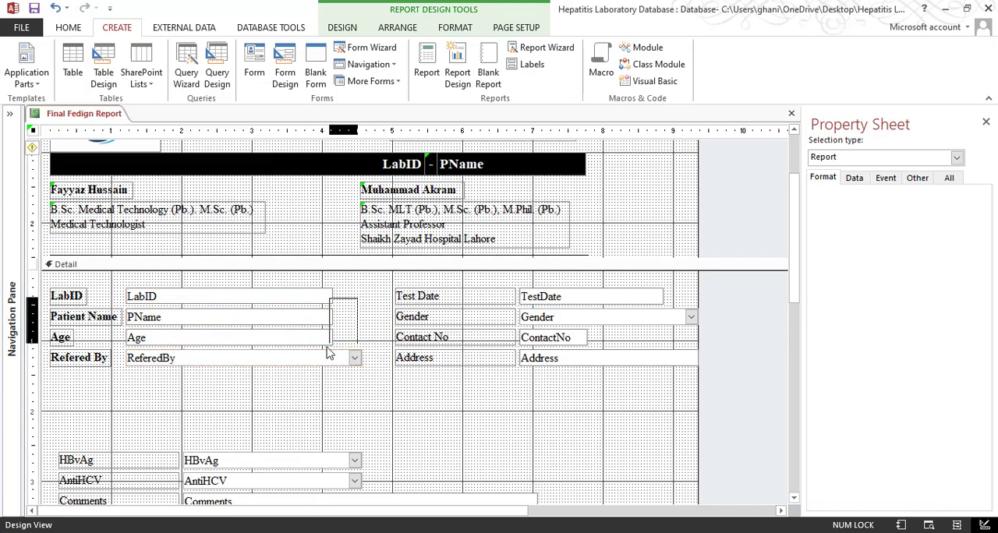
{"action": "right_click", "coordinate": [287, 358]}
{"action": "mouse_move", "coordinate": [382, 353]}
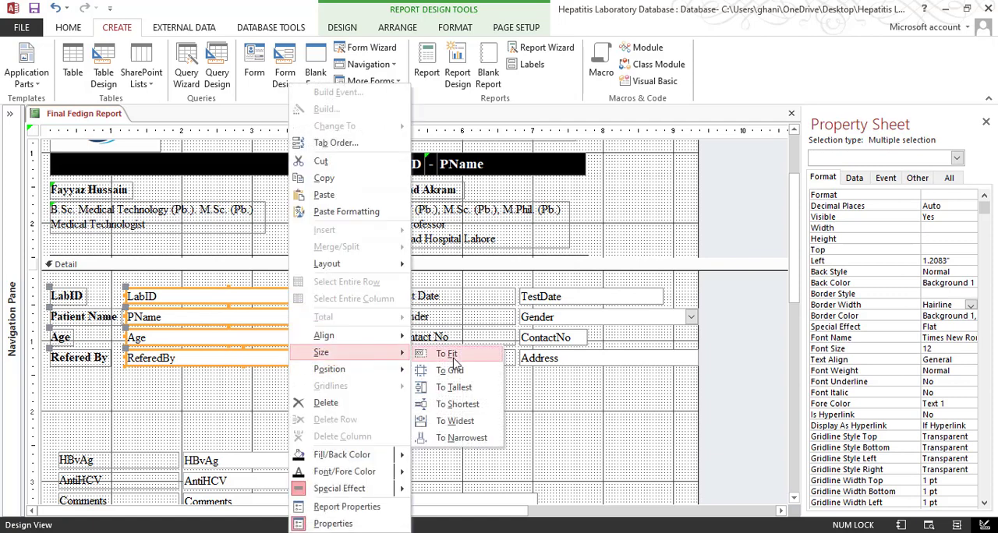
{"action": "left_click", "coordinate": [452, 438]}
{"action": "left_click", "coordinate": [370, 423]}
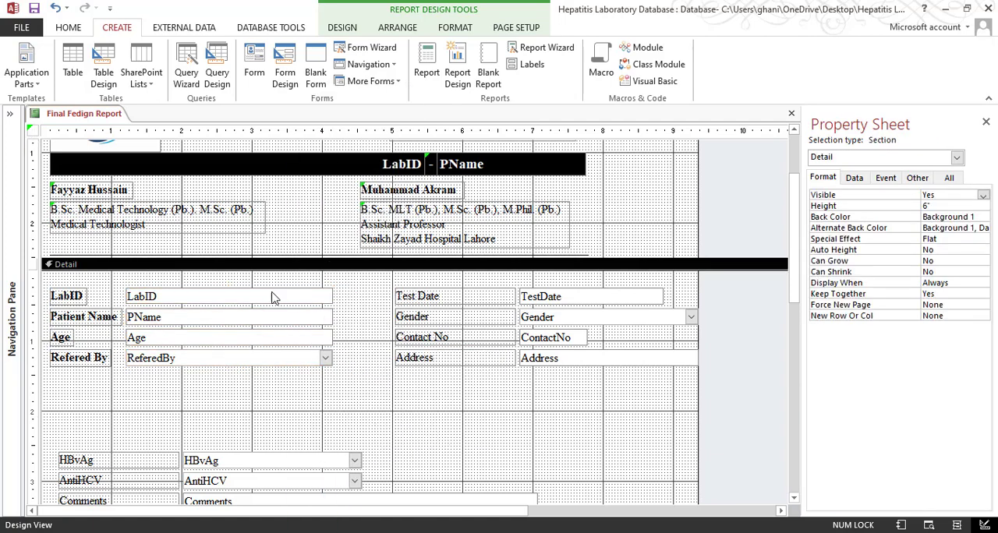
Left-align the text in the LabID, PName, Age and ReferedBy fields, and check the page in Print Preview before returning to Design View
{"action": "left_click_drag", "start_coordinate": [359, 289], "coordinate": [240, 395]}
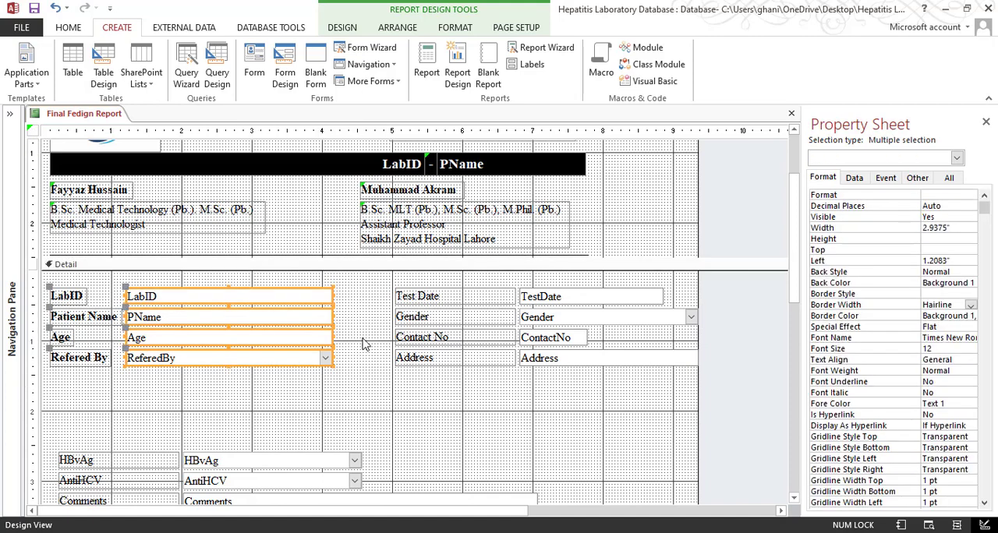
{"action": "left_click", "coordinate": [69, 28]}
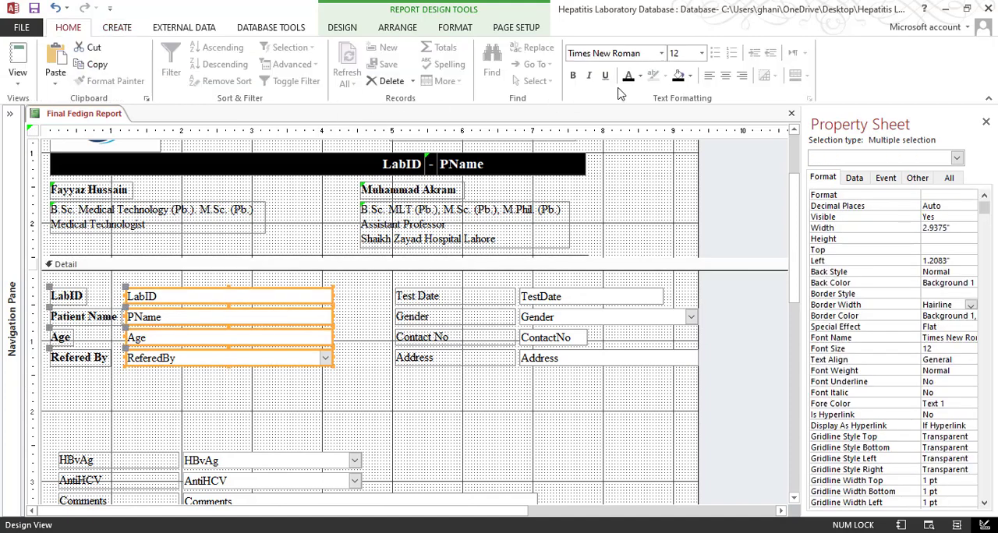
{"action": "left_click", "coordinate": [710, 76]}
{"action": "left_click", "coordinate": [17, 72]}
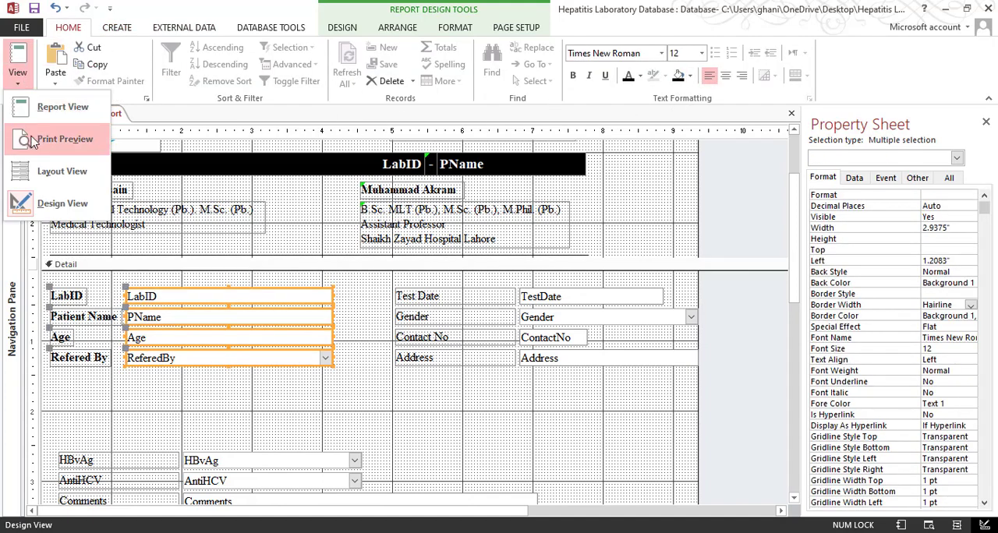
{"action": "left_click", "coordinate": [39, 132]}
{"action": "left_click", "coordinate": [493, 264]}
{"action": "scroll", "coordinate": [456, 320], "scroll_direction": "up", "scroll_amount": 3}
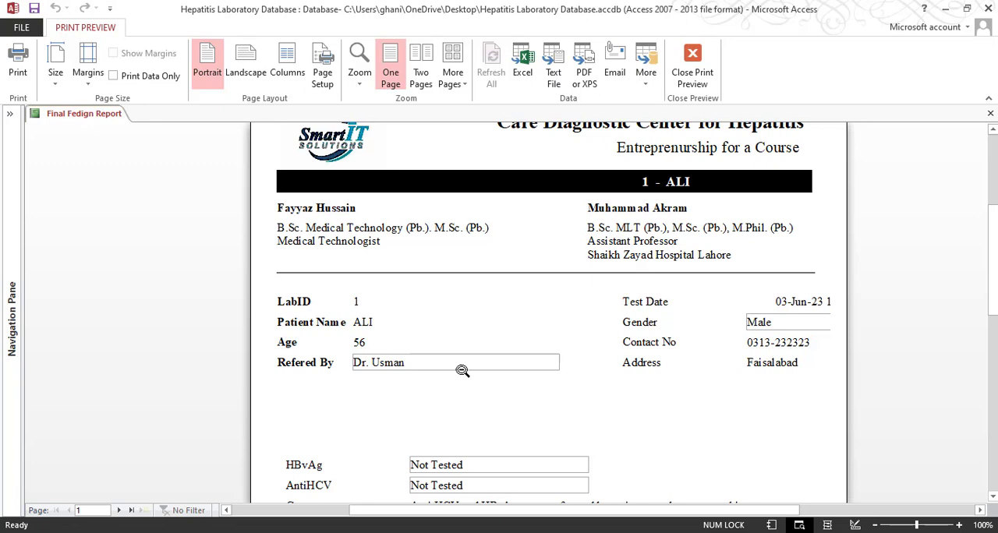
{"action": "left_click", "coordinate": [693, 68]}
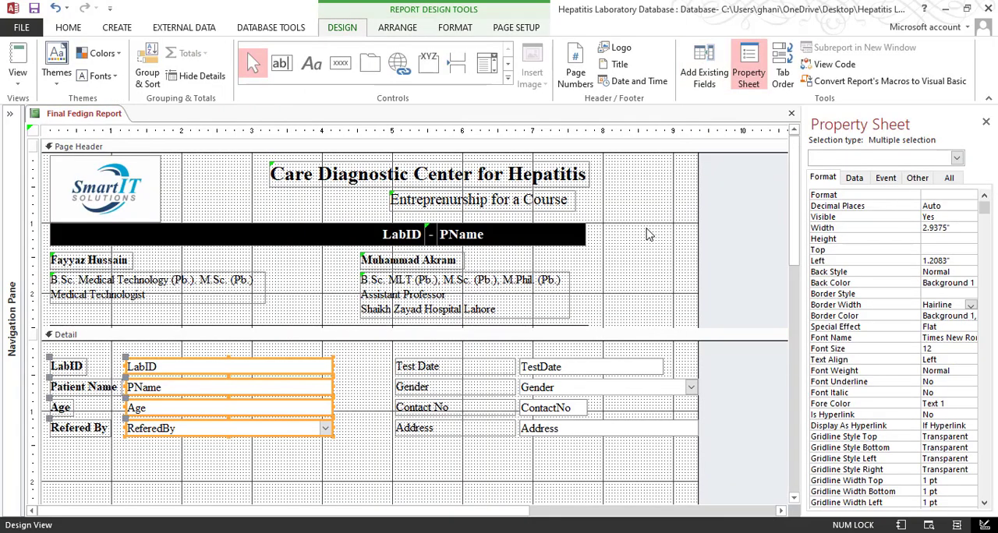
Set the border style of the ReferedBy and Gender combo boxes to Transparent and check them in Print Preview
{"action": "left_click", "coordinate": [442, 470]}
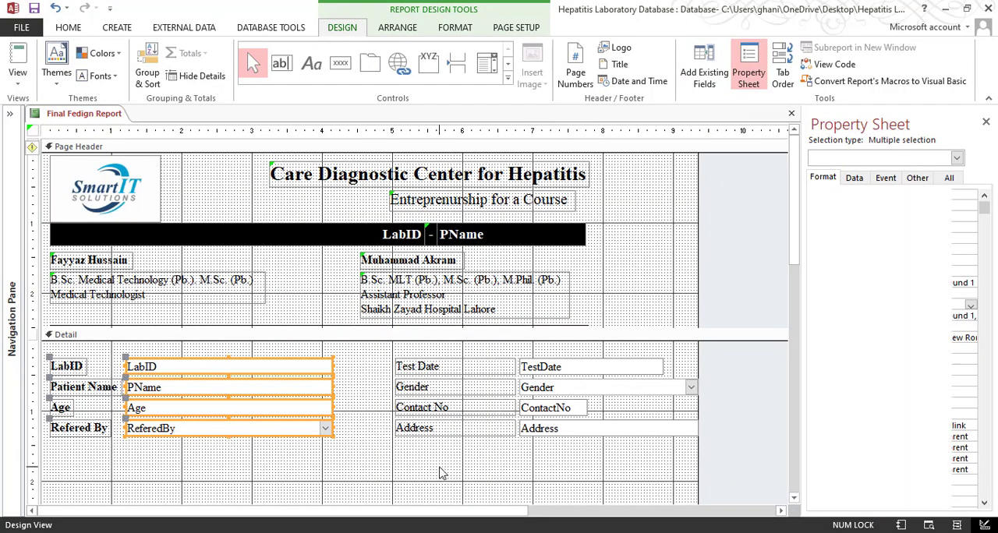
{"action": "left_click", "coordinate": [247, 428]}
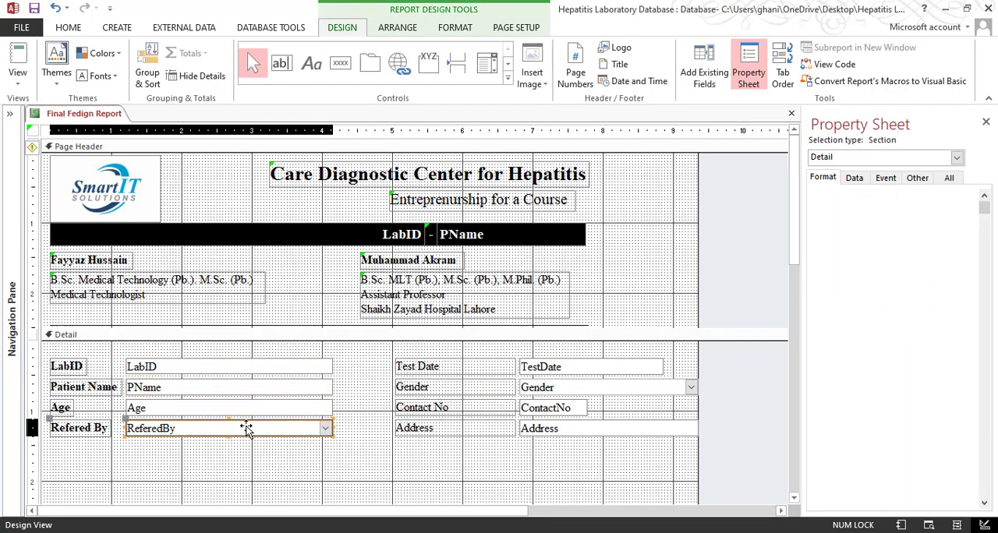
{"action": "left_click", "coordinate": [566, 390], "text": "shift"}
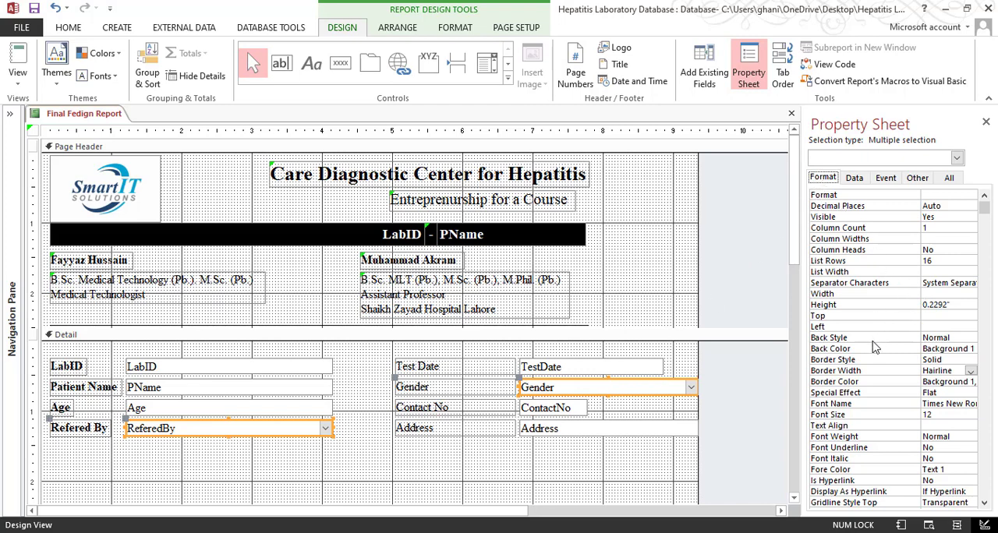
{"action": "double_click", "coordinate": [931, 360]}
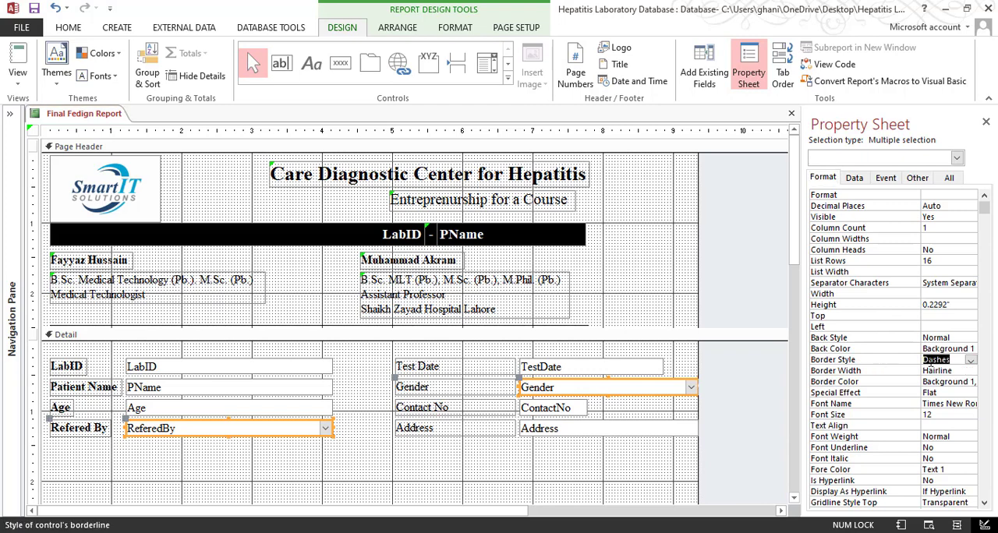
{"action": "left_click", "coordinate": [971, 360]}
{"action": "left_click", "coordinate": [939, 371]}
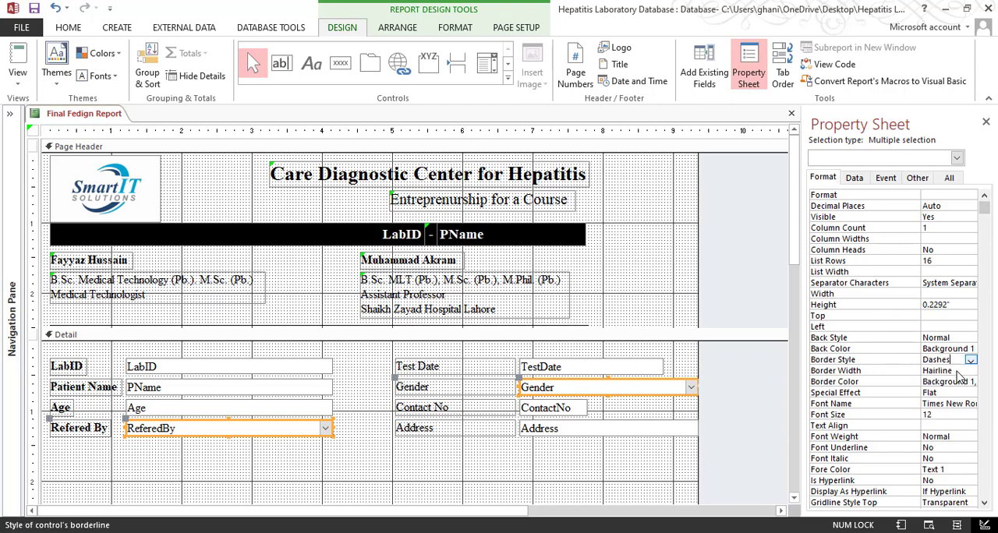
{"action": "left_click", "coordinate": [17, 77]}
{"action": "left_click", "coordinate": [66, 164]}
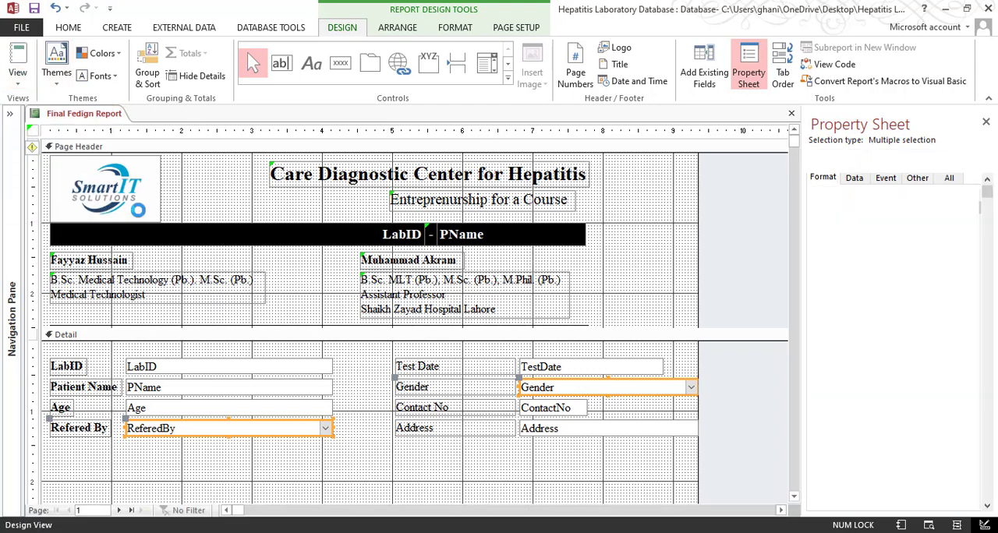
{"action": "scroll", "coordinate": [613, 375], "scroll_direction": "down", "scroll_amount": 1}
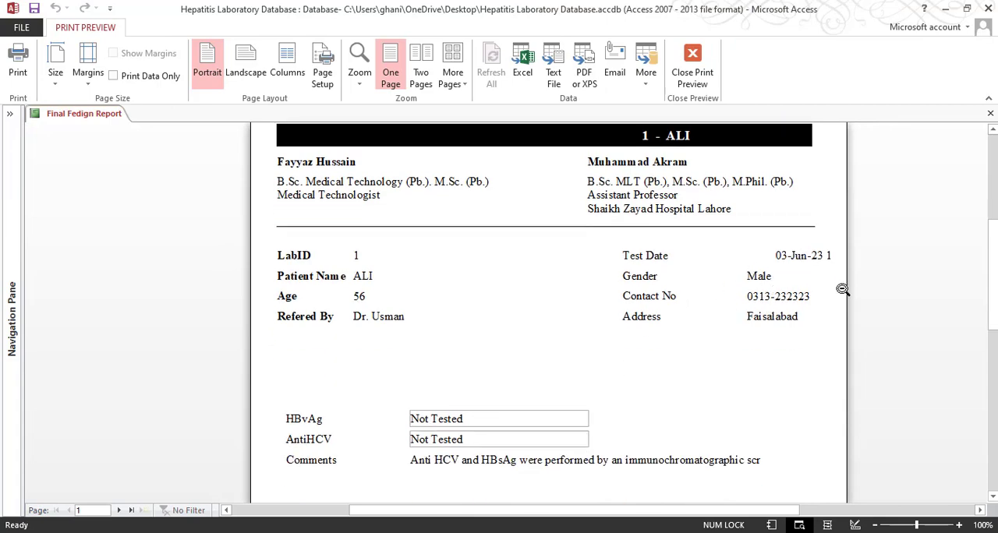
Bold the Test Date, Gender, Contact No and Address labels in the Detail section and size them to fit their text
{"action": "left_click", "coordinate": [692, 69]}
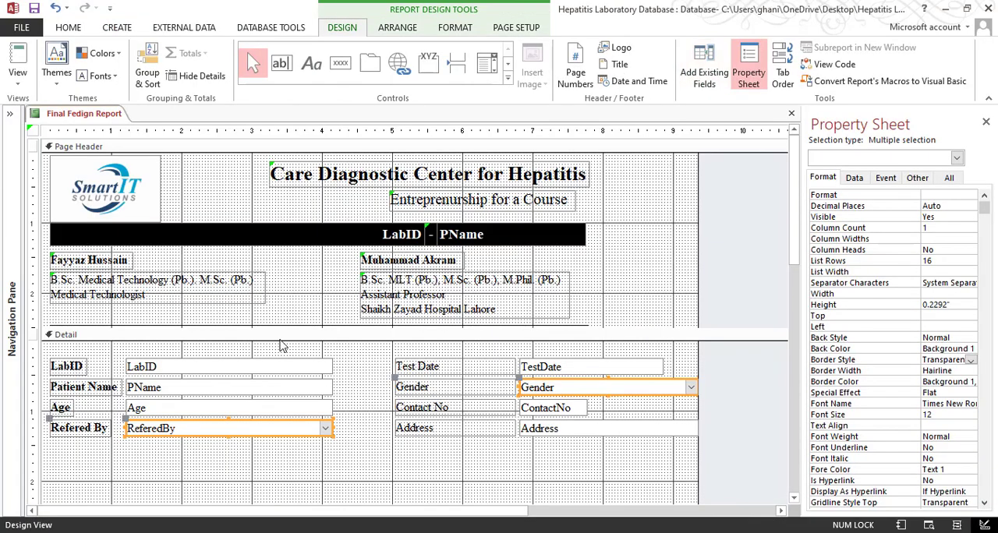
{"action": "left_click", "coordinate": [367, 455]}
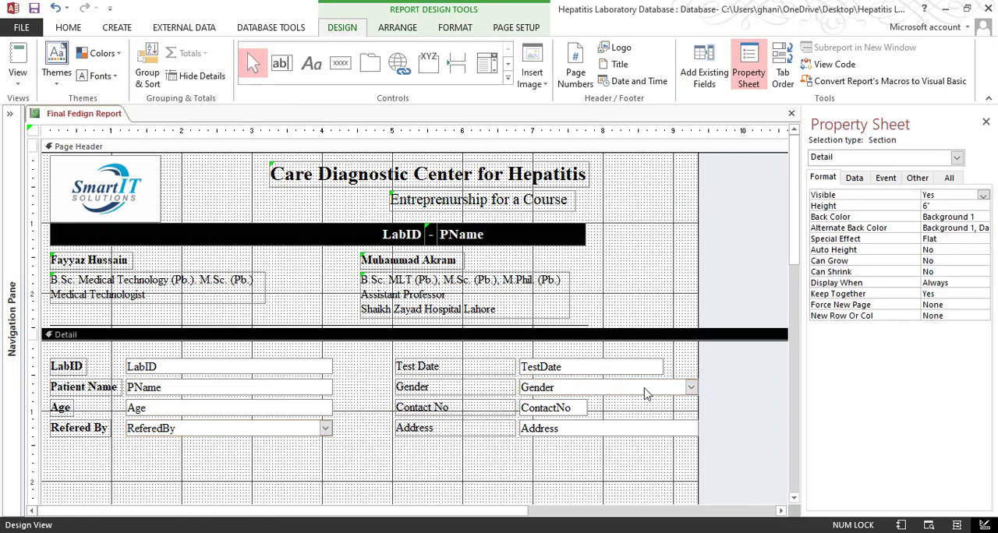
{"action": "left_click_drag", "start_coordinate": [562, 349], "coordinate": [577, 444]}
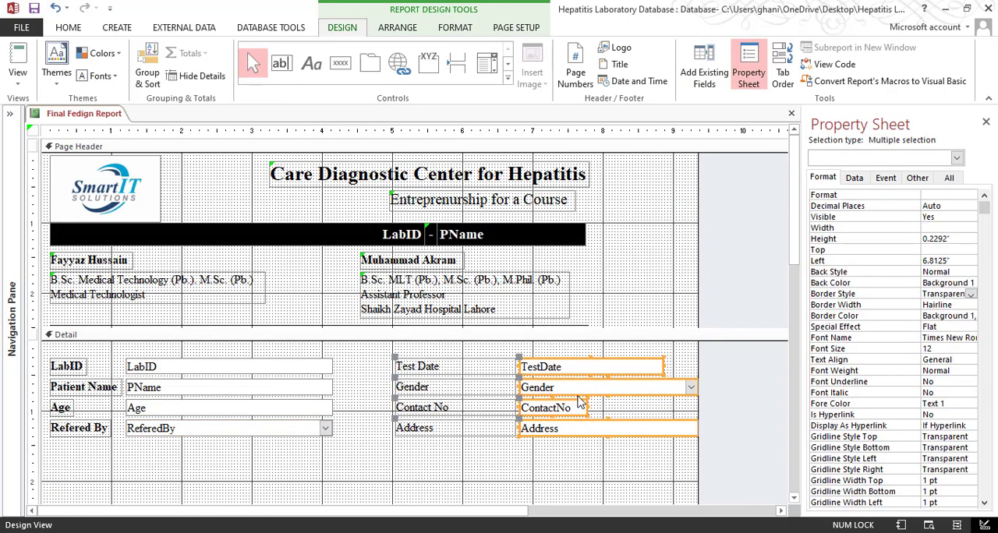
{"action": "left_click", "coordinate": [679, 360]}
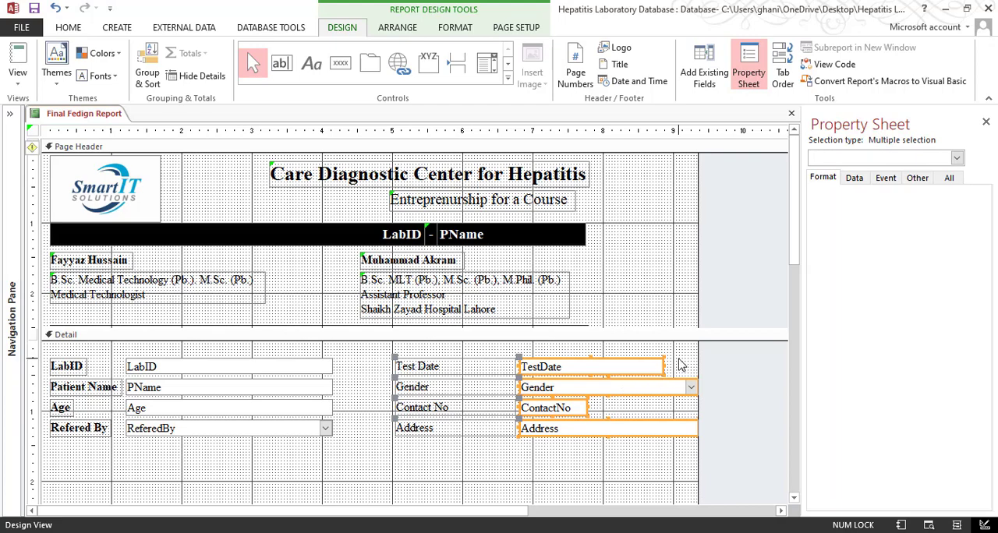
{"action": "left_click_drag", "start_coordinate": [679, 352], "coordinate": [652, 386]}
{"action": "left_click_drag", "start_coordinate": [438, 486], "coordinate": [420, 343]}
{"action": "key", "text": "ctrl+b"}
{"action": "right_click", "coordinate": [461, 408]}
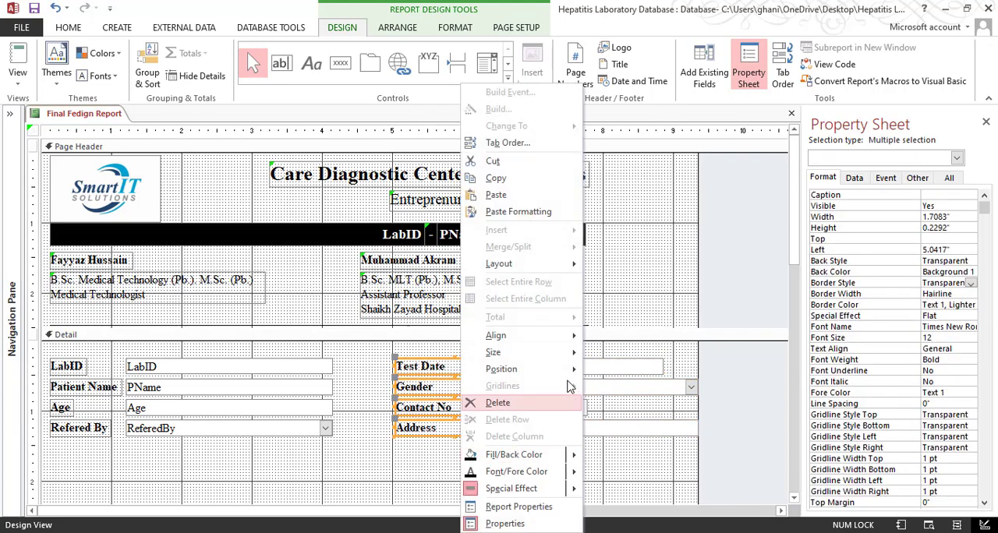
{"action": "mouse_move", "coordinate": [499, 350]}
{"action": "left_click", "coordinate": [616, 350]}
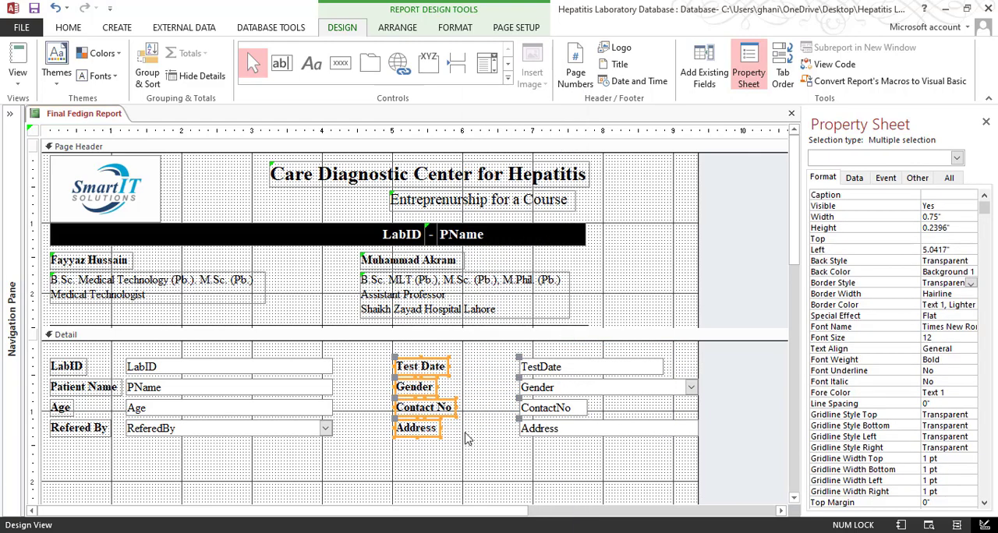
Nudge the Test Date, Gender, Contact No and Address labels left together with their fields
{"action": "key", "text": "Left"}
{"action": "key", "text": "Left"}
{"action": "key", "text": "Left"}
{"action": "key", "text": "Left"}
{"action": "key", "text": "Left"}
{"action": "key", "text": "Left"}
{"action": "key", "text": "Left"}
{"action": "key", "text": "Left"}
{"action": "key", "text": "Left"}
{"action": "key", "text": "Left"}
{"action": "key", "text": "Left"}
{"action": "key", "text": "Left"}
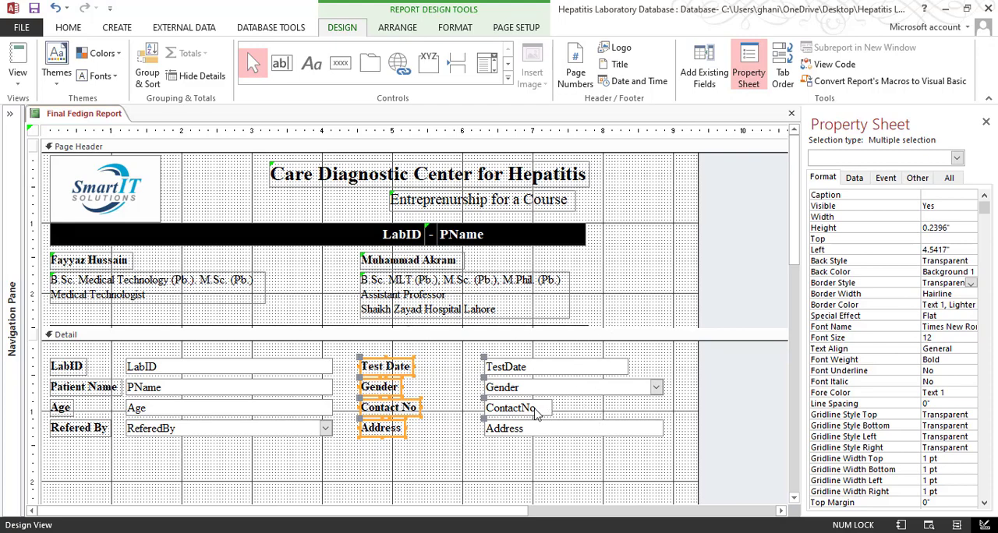
{"action": "key", "text": "Left"}
{"action": "key", "text": "Left"}
Narrow the LabID, PName, Age and ReferedBy fields and shift the second column further left until its fields start at about 5.85 inches
{"action": "left_click_drag", "start_coordinate": [259, 469], "coordinate": [391, 441]}
{"action": "left_click", "coordinate": [335, 370]}
{"action": "key", "text": "Left"}
{"action": "key", "text": "Left"}
{"action": "key", "text": "Left"}
{"action": "key", "text": "Left"}
{"action": "key", "text": "Left"}
{"action": "key", "text": "Left"}
{"action": "key", "text": "Left"}
{"action": "key", "text": "Left"}
{"action": "key", "text": "Left"}
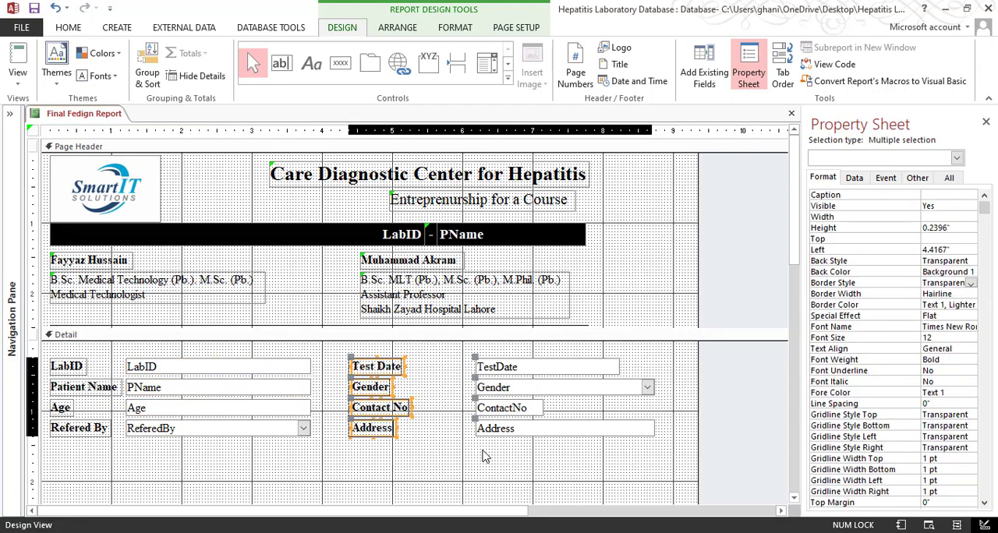
Size the TestDate and ContactNo fields to the wider of the two
{"action": "left_click_drag", "start_coordinate": [572, 453], "coordinate": [546, 444]}
{"action": "left_click_drag", "start_coordinate": [616, 361], "coordinate": [519, 407]}
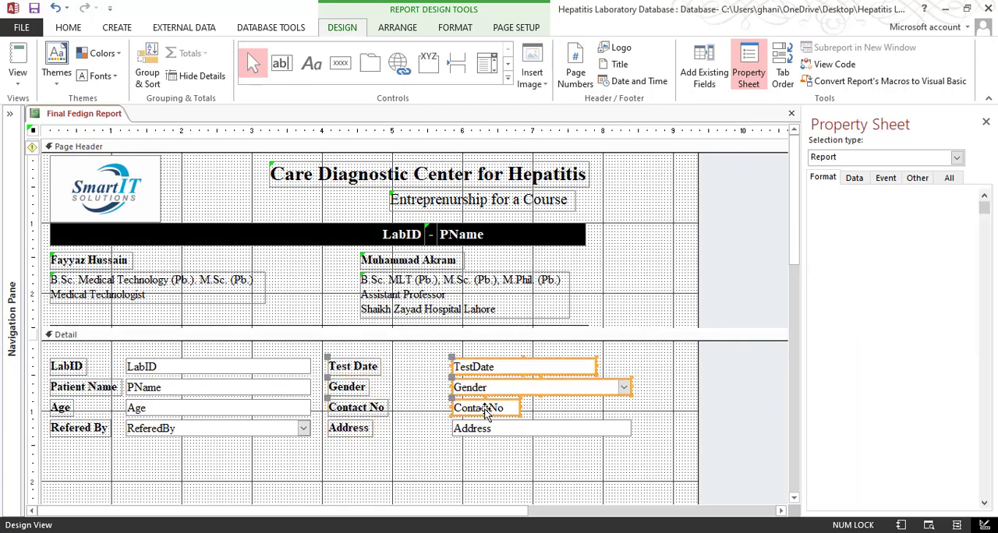
{"action": "left_click", "coordinate": [600, 411]}
{"action": "left_click", "coordinate": [499, 408]}
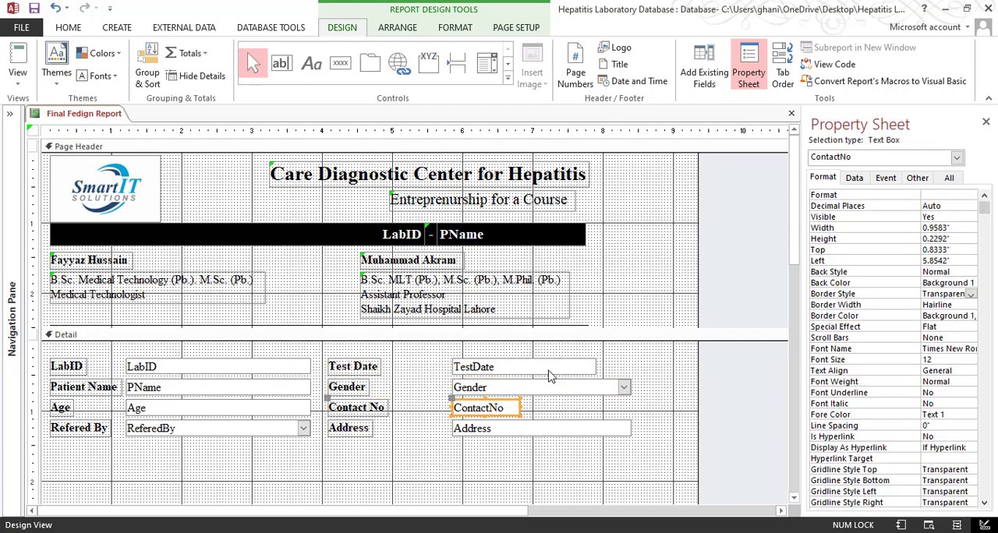
{"action": "left_click", "coordinate": [548, 368], "text": "shift"}
{"action": "right_click", "coordinate": [548, 370]}
{"action": "mouse_move", "coordinate": [623, 353]}
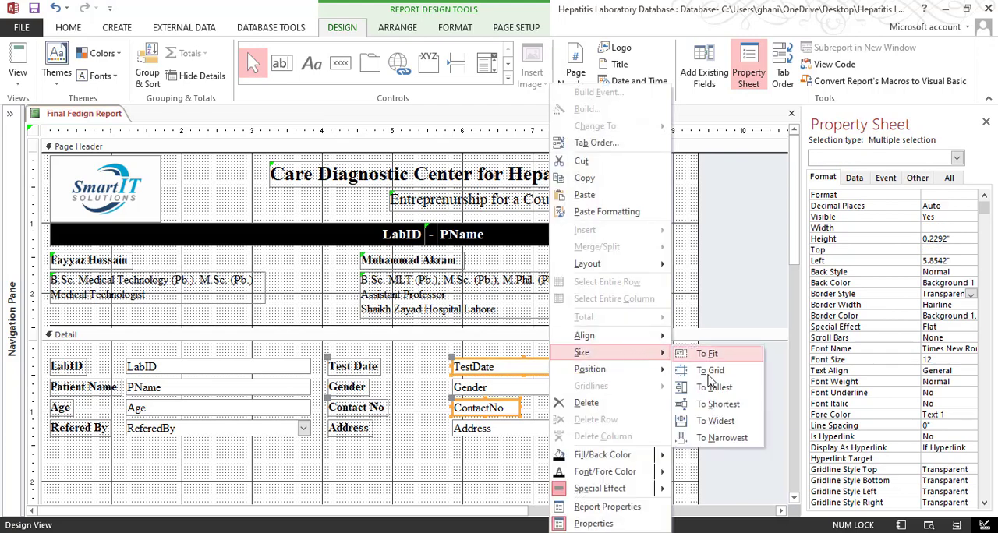
{"action": "left_click", "coordinate": [701, 417]}
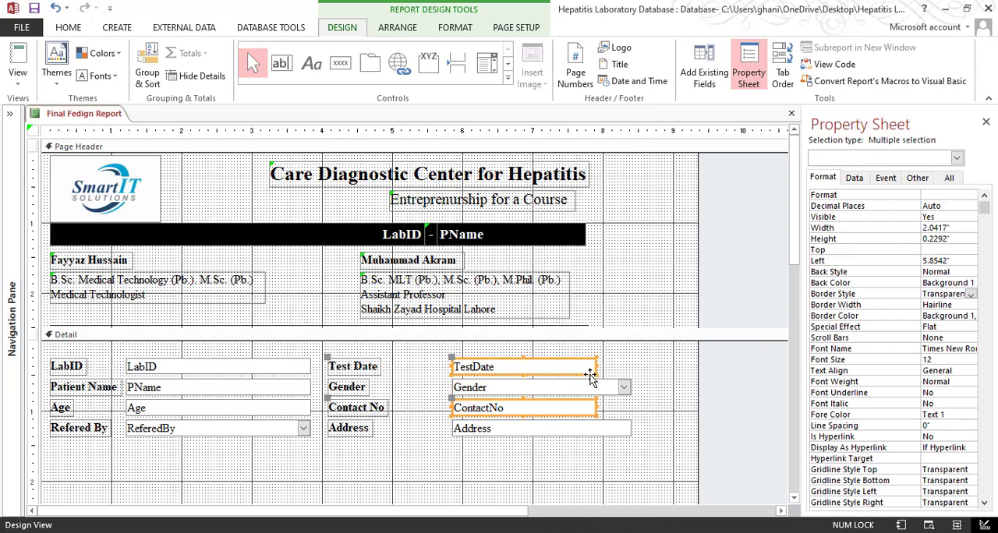
Size the TestDate, Gender, ContactNo and Address fields to the narrowest so that all four share one width
{"action": "left_click", "coordinate": [613, 408]}
{"action": "left_click_drag", "start_coordinate": [617, 358], "coordinate": [557, 441]}
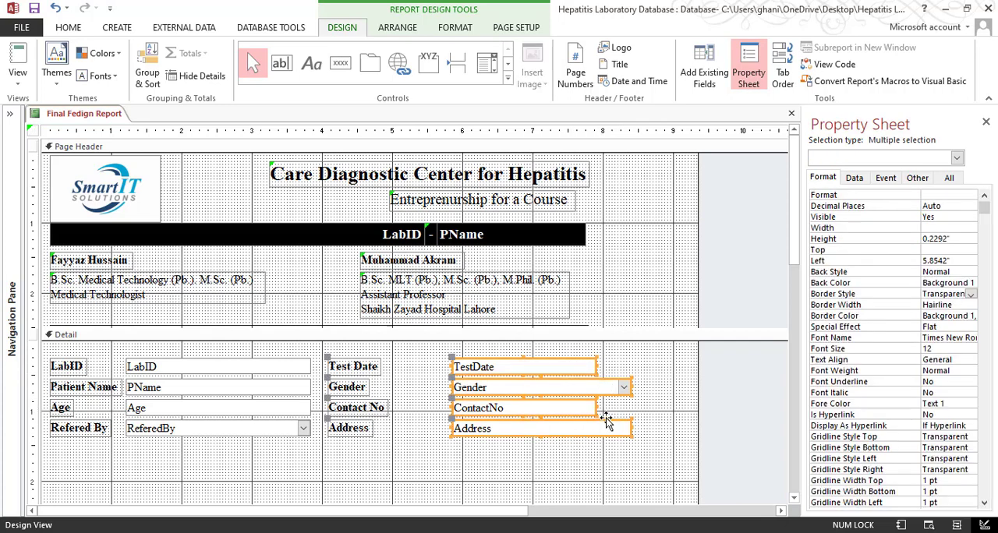
{"action": "right_click", "coordinate": [582, 390]}
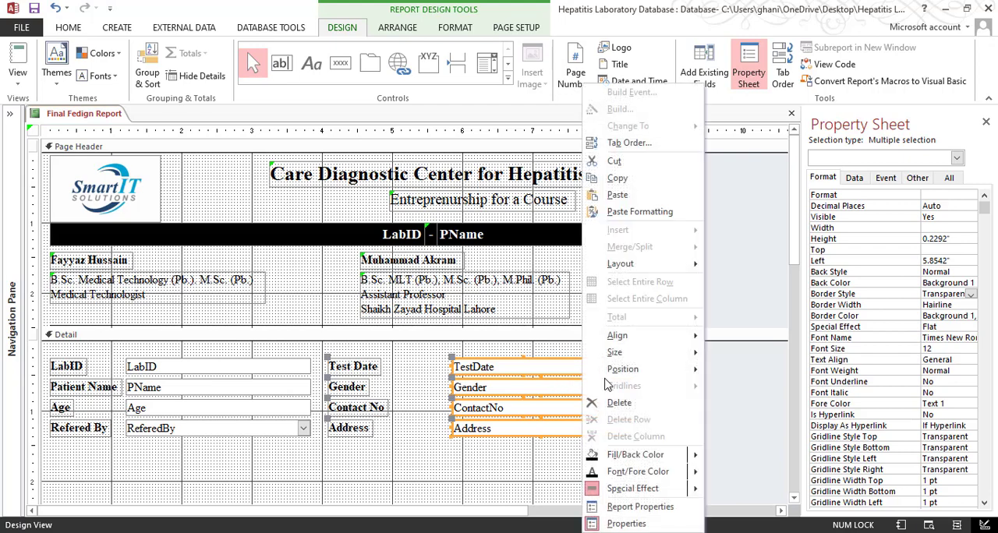
{"action": "mouse_move", "coordinate": [639, 353]}
{"action": "left_click", "coordinate": [746, 438]}
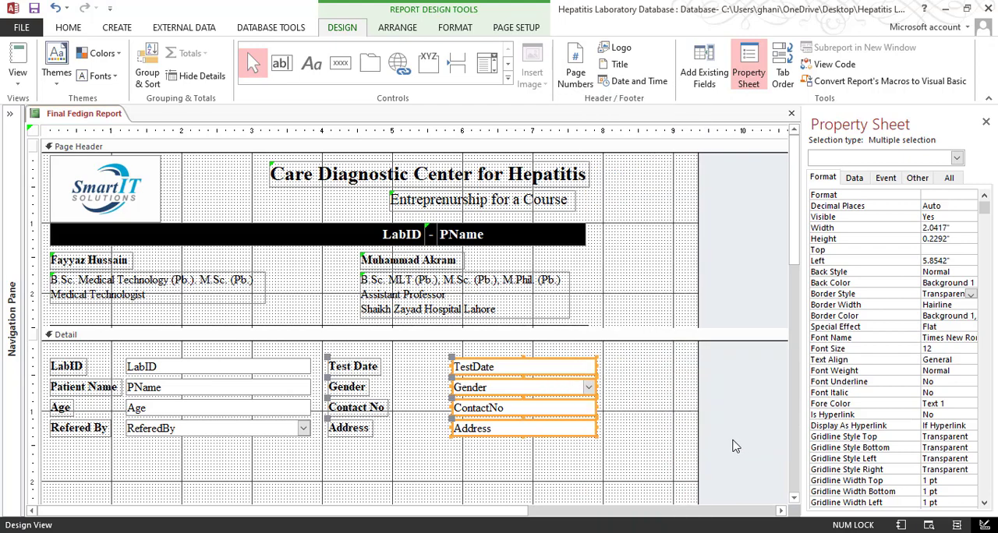
{"action": "left_click", "coordinate": [625, 459]}
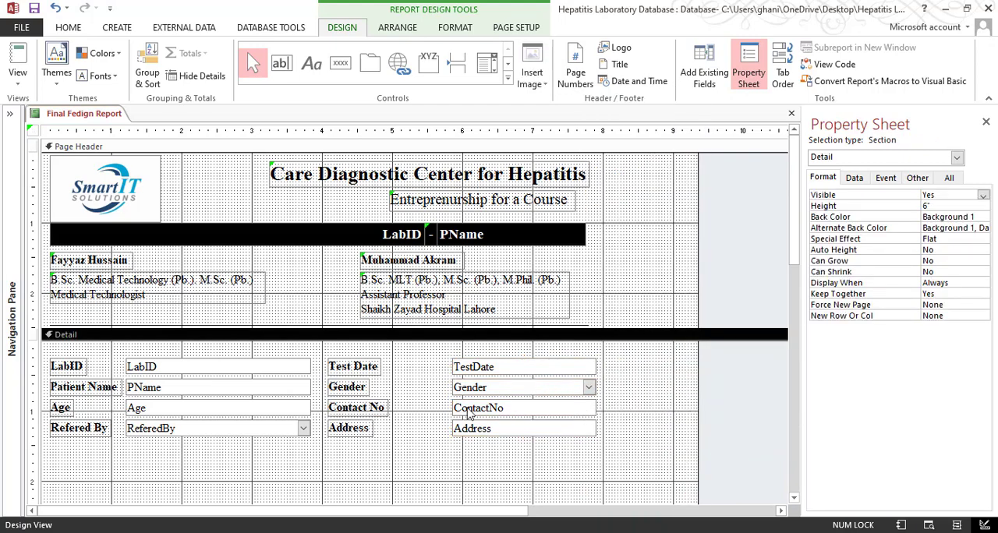
{"action": "left_click_drag", "start_coordinate": [437, 360], "coordinate": [484, 440]}
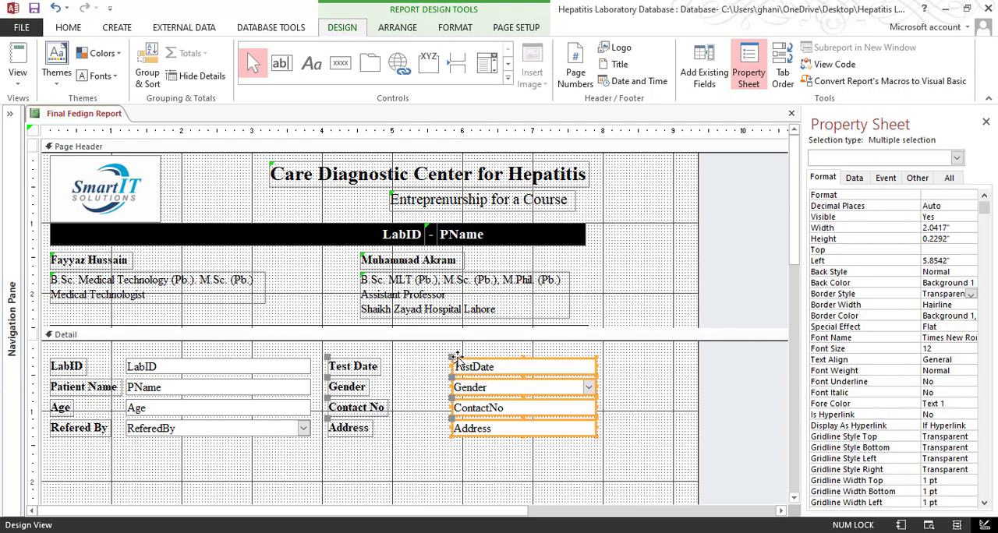
{"action": "left_click", "coordinate": [428, 366]}
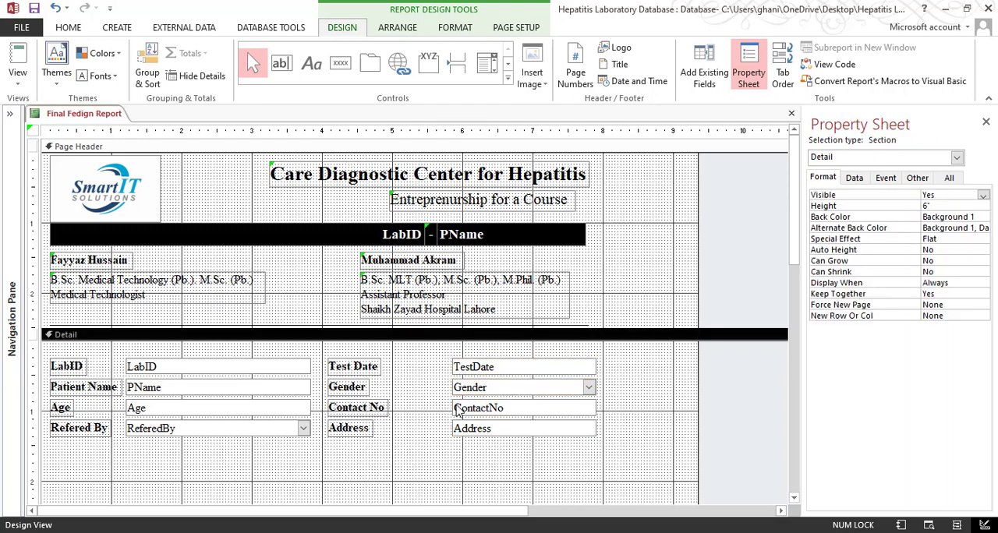
{"action": "left_click_drag", "start_coordinate": [431, 359], "coordinate": [481, 448]}
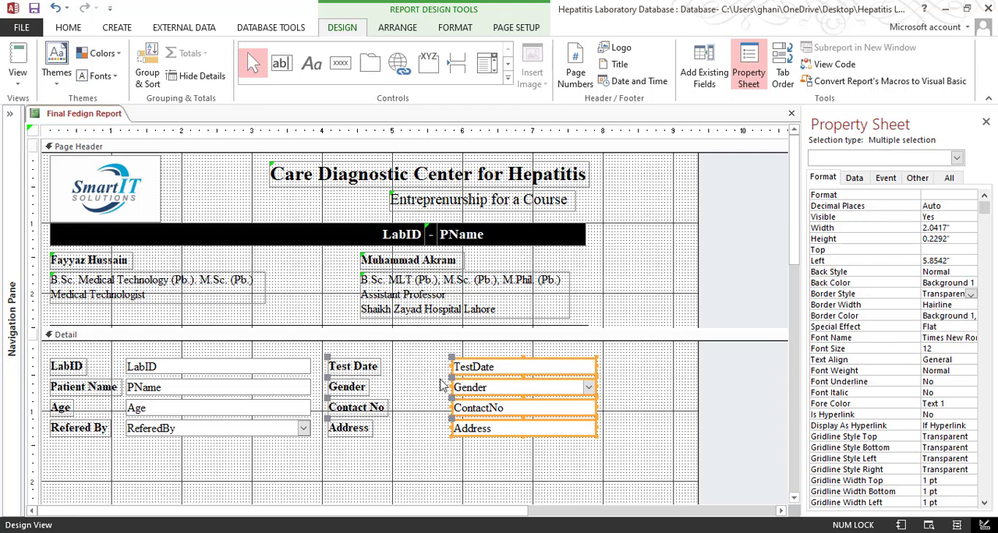
{"action": "left_click", "coordinate": [450, 419]}
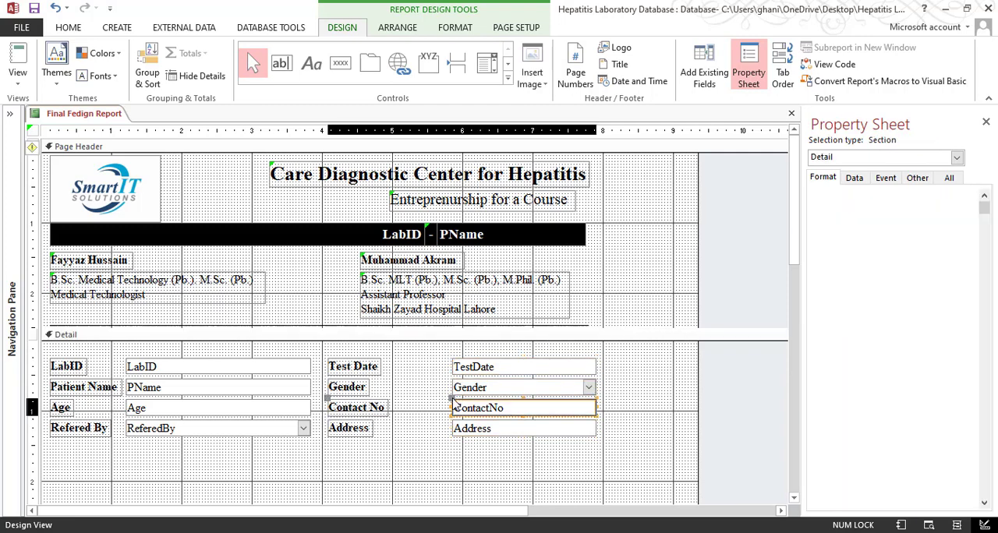
{"action": "left_click", "coordinate": [455, 403]}
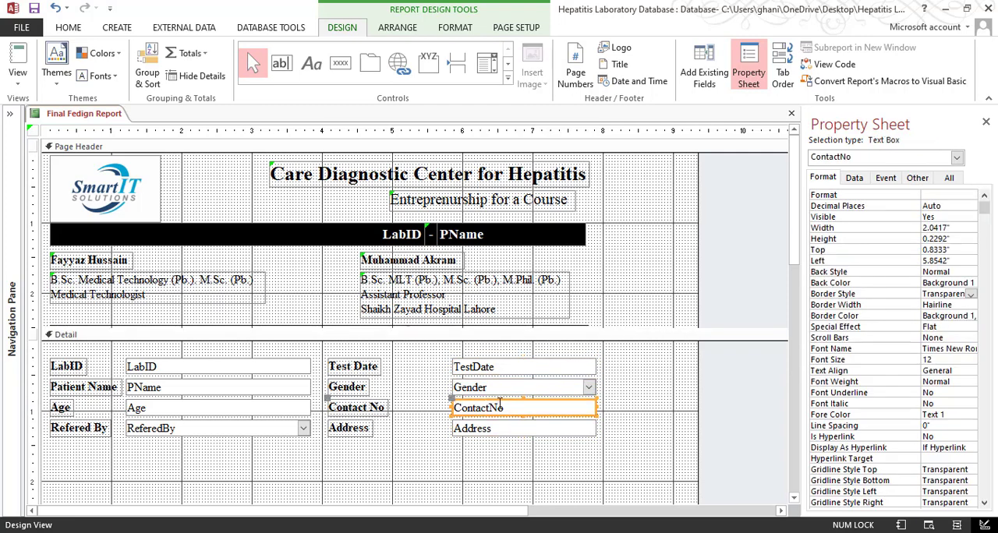
{"action": "left_click_drag", "start_coordinate": [499, 399], "coordinate": [394, 396]}
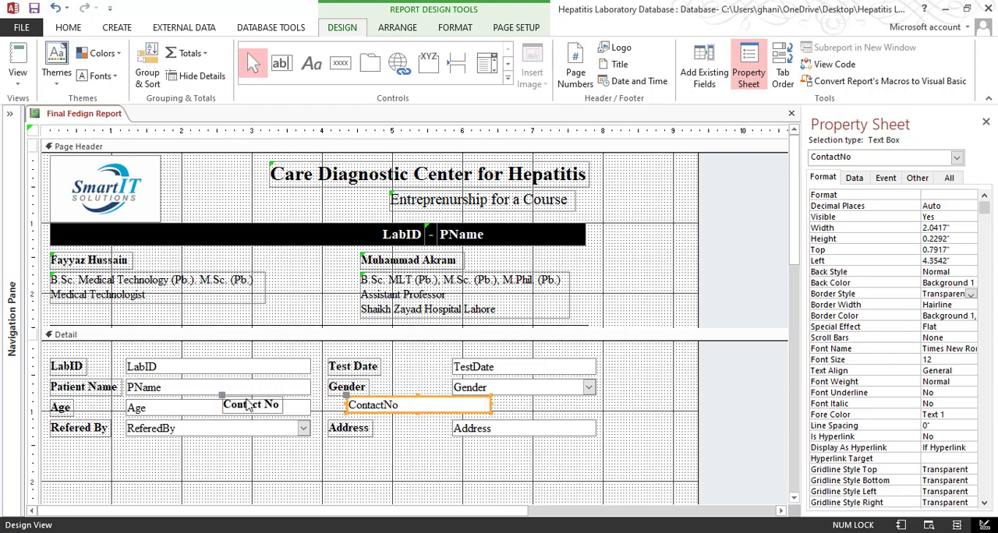
{"action": "left_click_drag", "start_coordinate": [232, 409], "coordinate": [338, 412]}
{"action": "left_click", "coordinate": [423, 477]}
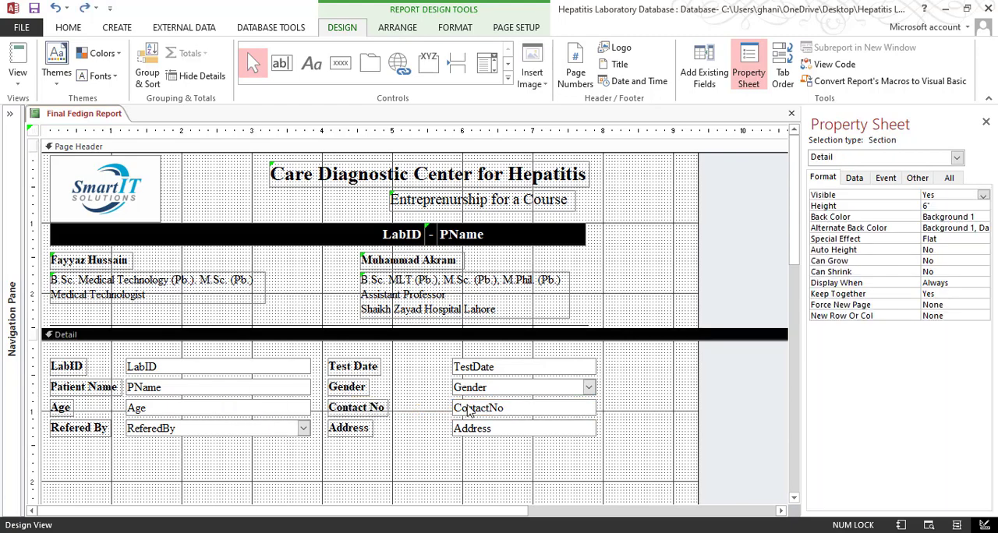
Move the ContactNo field on its own, without its label, left to about 5 inches so it sits beside the Contact No label
{"action": "left_click", "coordinate": [451, 400]}
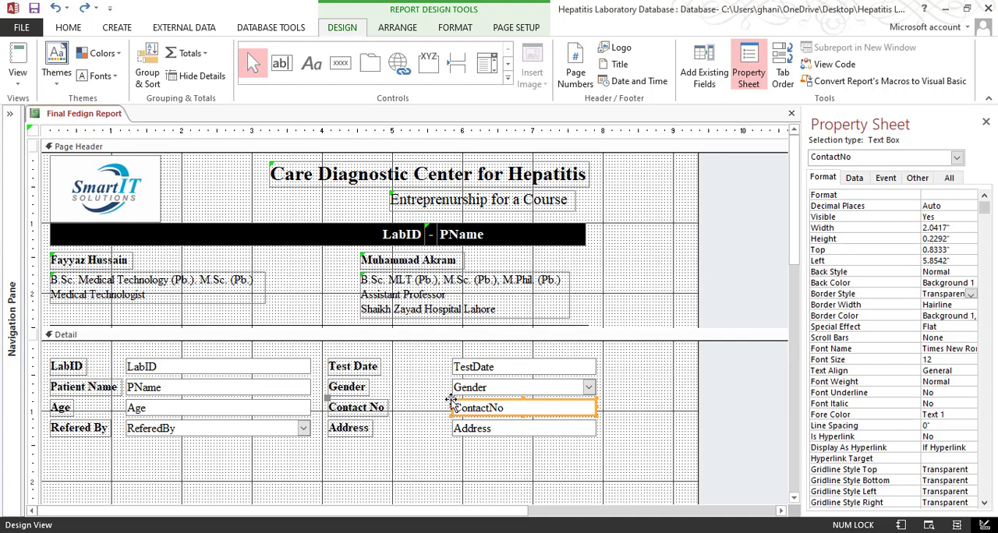
{"action": "left_click_drag", "start_coordinate": [452, 399], "coordinate": [395, 401]}
{"action": "left_click", "coordinate": [416, 483]}
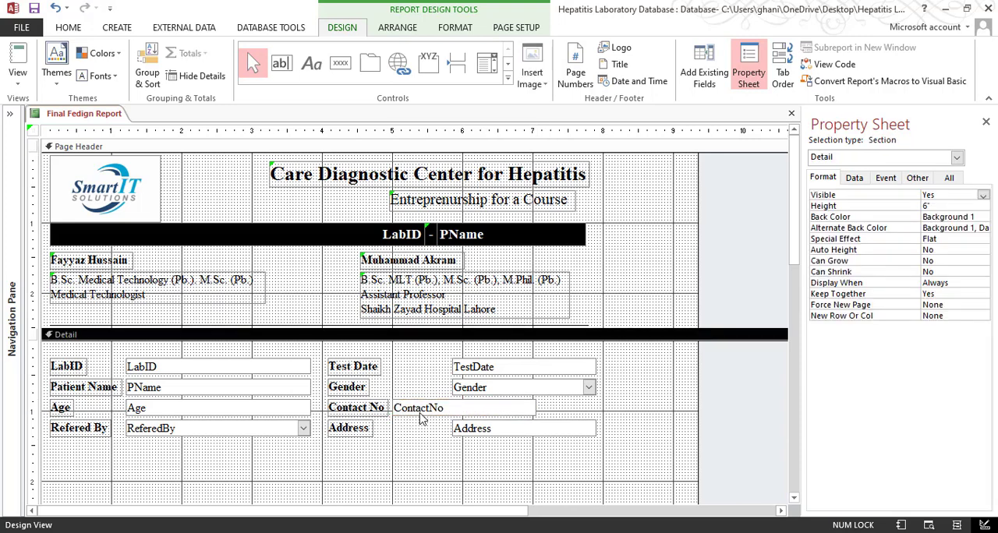
Align the left edges of the TestDate, Gender and Address fields with the ContactNo field
{"action": "left_click", "coordinate": [491, 371]}
{"action": "left_click", "coordinate": [492, 388], "text": "shift"}
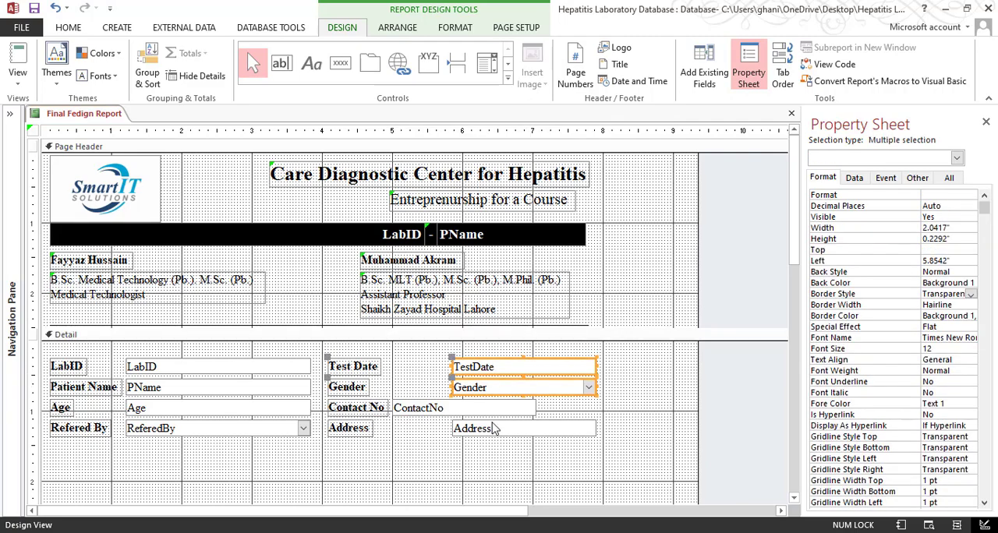
{"action": "left_click", "coordinate": [487, 425], "text": "shift"}
{"action": "left_click", "coordinate": [487, 409], "text": "shift"}
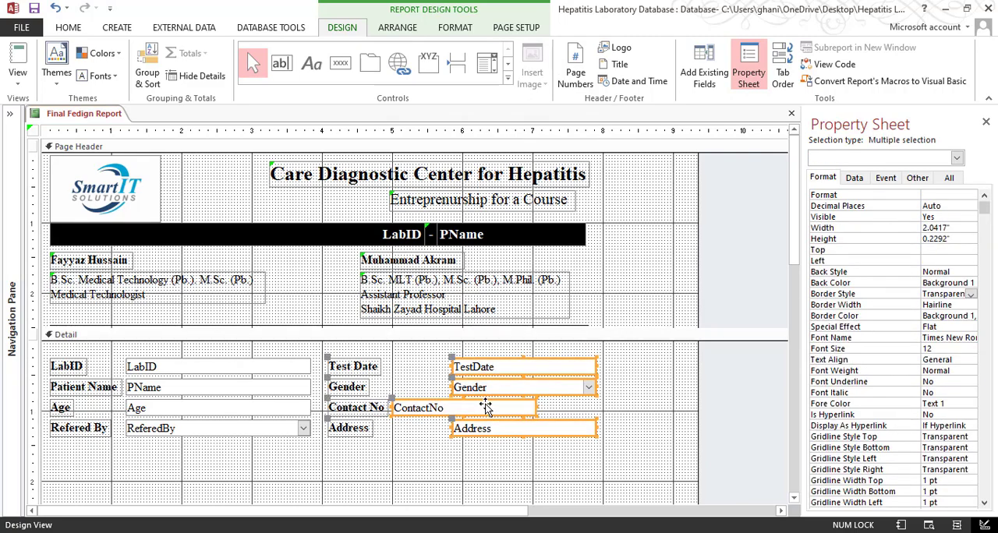
{"action": "right_click", "coordinate": [487, 409]}
{"action": "mouse_move", "coordinate": [575, 341]}
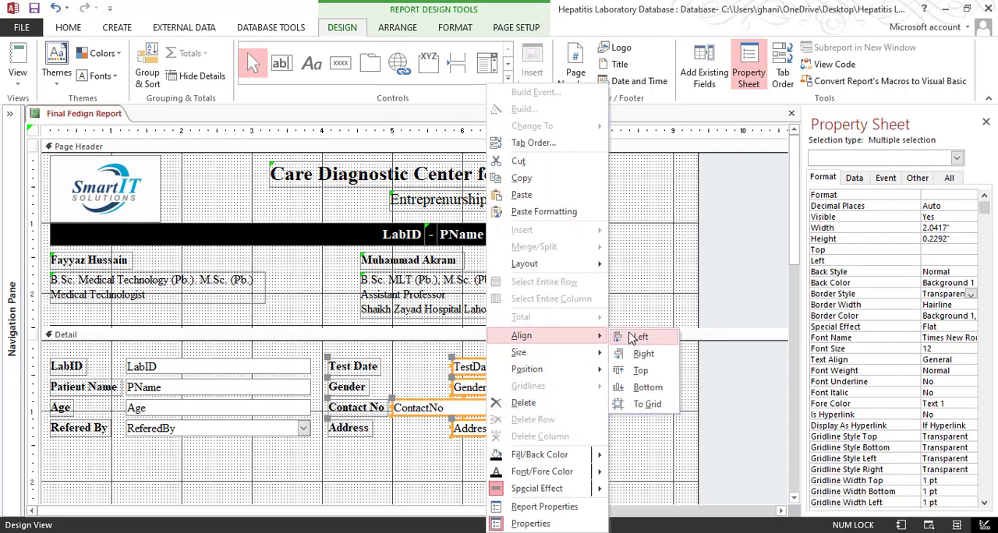
{"action": "left_click", "coordinate": [636, 337]}
{"action": "left_click", "coordinate": [536, 452]}
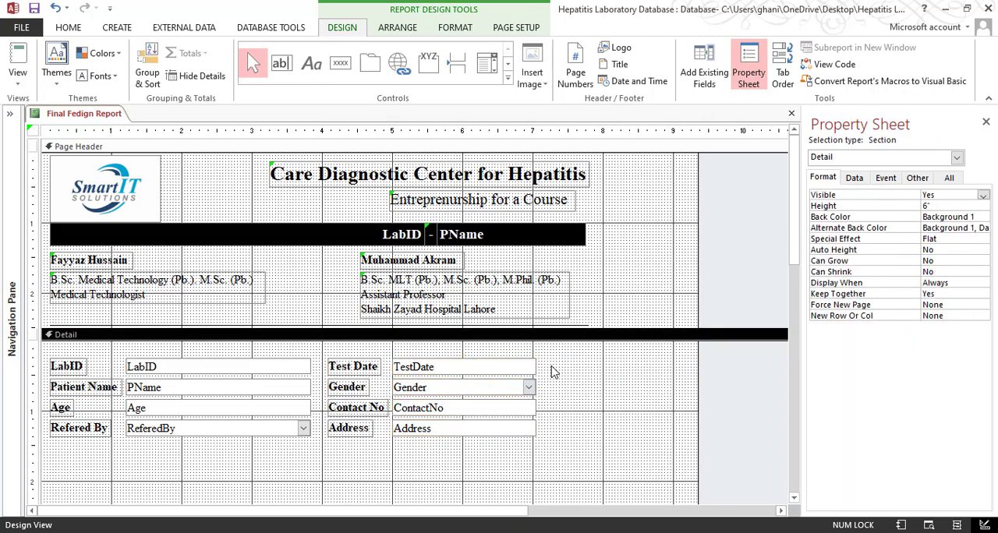
Widen the TestDate, Gender, ContactNo and Address fields together to about 2.54 inches
{"action": "left_click_drag", "start_coordinate": [551, 368], "coordinate": [521, 431]}
{"action": "left_click_drag", "start_coordinate": [537, 364], "coordinate": [575, 364]}
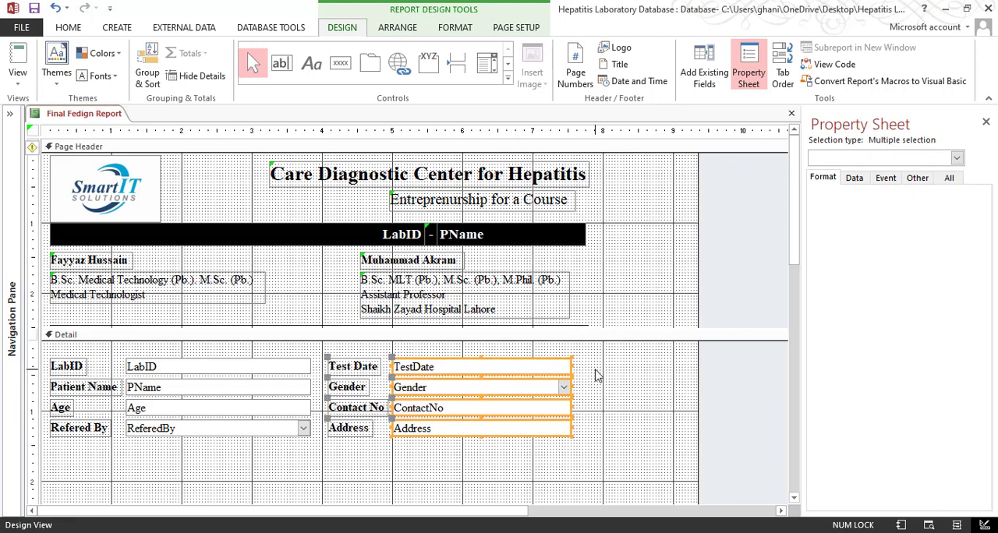
{"action": "left_click", "coordinate": [590, 374]}
Left-align the text in the TestDate, Gender, ContactNo and Address fields
{"action": "left_click_drag", "start_coordinate": [527, 458], "coordinate": [481, 368]}
{"action": "left_click", "coordinate": [69, 28]}
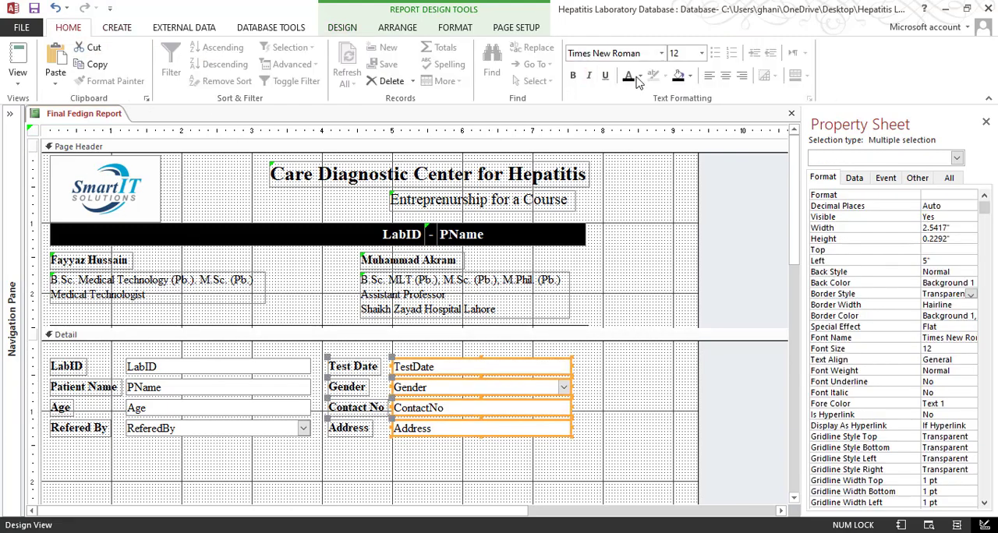
{"action": "left_click", "coordinate": [724, 75]}
{"action": "left_click", "coordinate": [709, 76]}
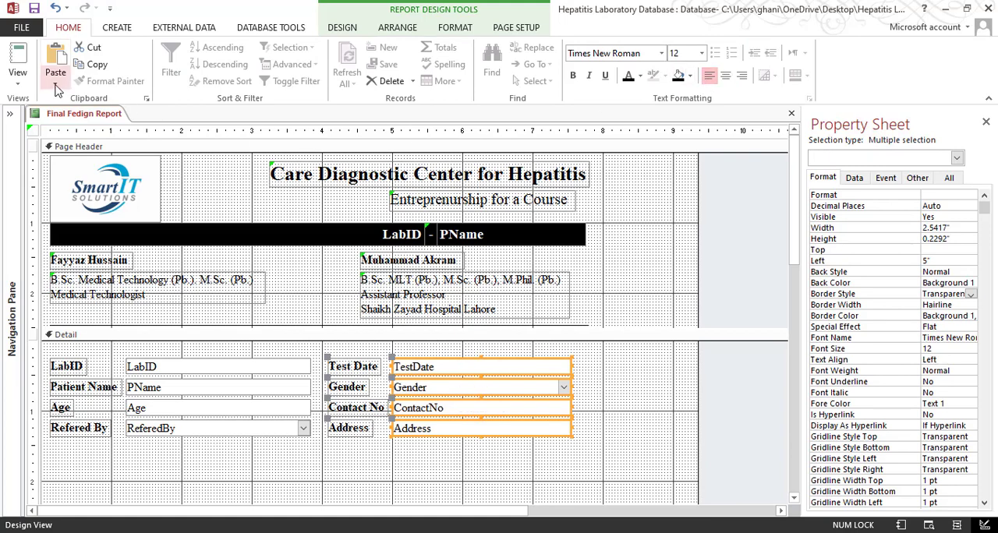
Check the two-column patient details in Print Preview and compare them with the 3-Final Result Feeding Report.pdf sample in Adobe Acrobat
{"action": "left_click", "coordinate": [18, 83]}
{"action": "left_click", "coordinate": [64, 138]}
{"action": "left_click", "coordinate": [475, 316]}
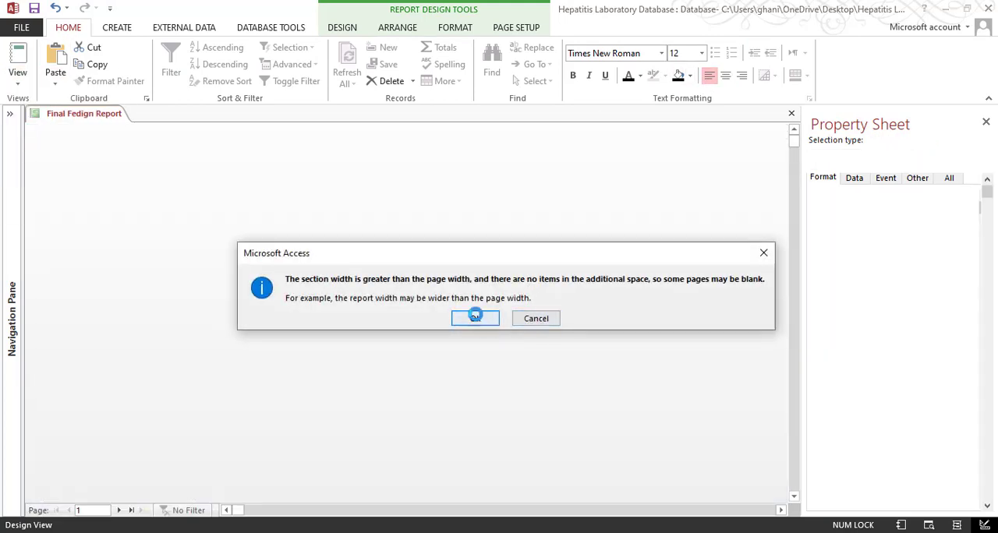
{"action": "scroll", "coordinate": [661, 304], "scroll_direction": "down", "scroll_amount": 2}
{"action": "scroll", "coordinate": [665, 300], "scroll_direction": "up", "scroll_amount": 3}
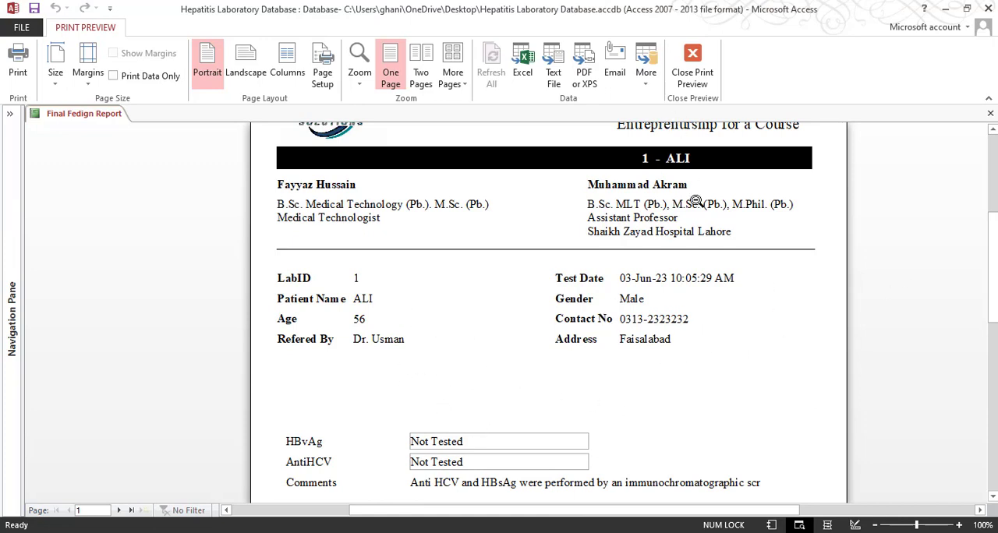
{"action": "mouse_move", "coordinate": [296, 519]}
{"action": "left_click", "coordinate": [348, 507]}
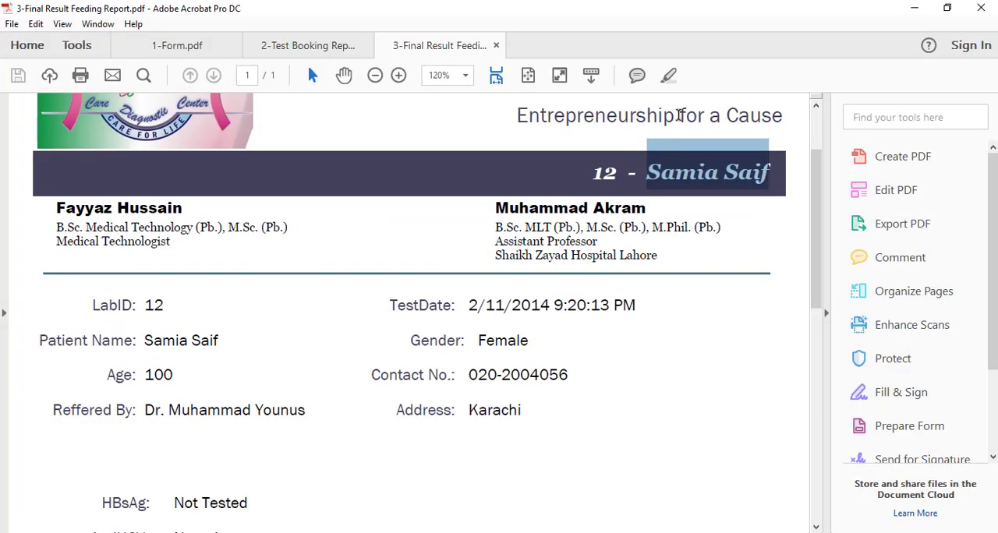
Switch back to the report in Access and close its print preview
{"action": "left_click", "coordinate": [914, 8]}
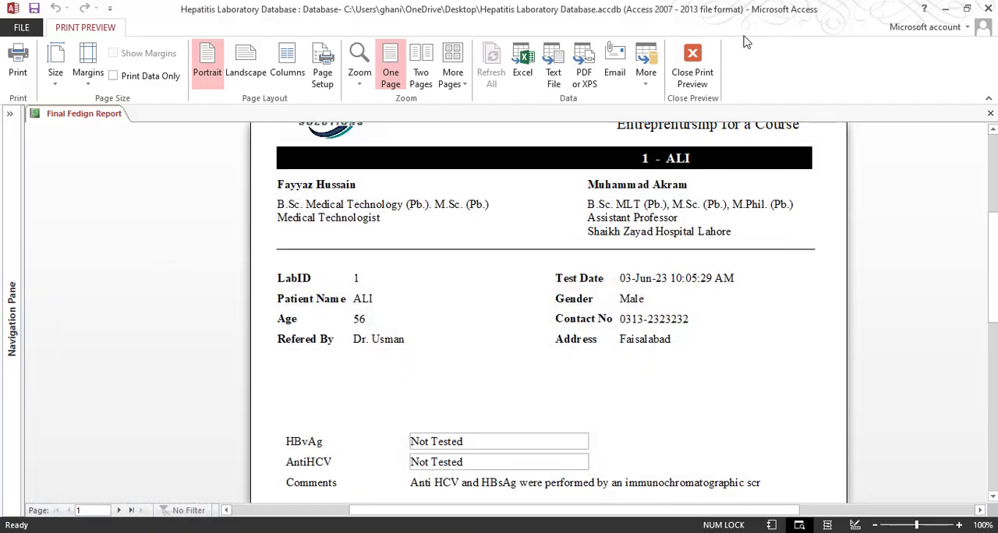
{"action": "left_click", "coordinate": [694, 74]}
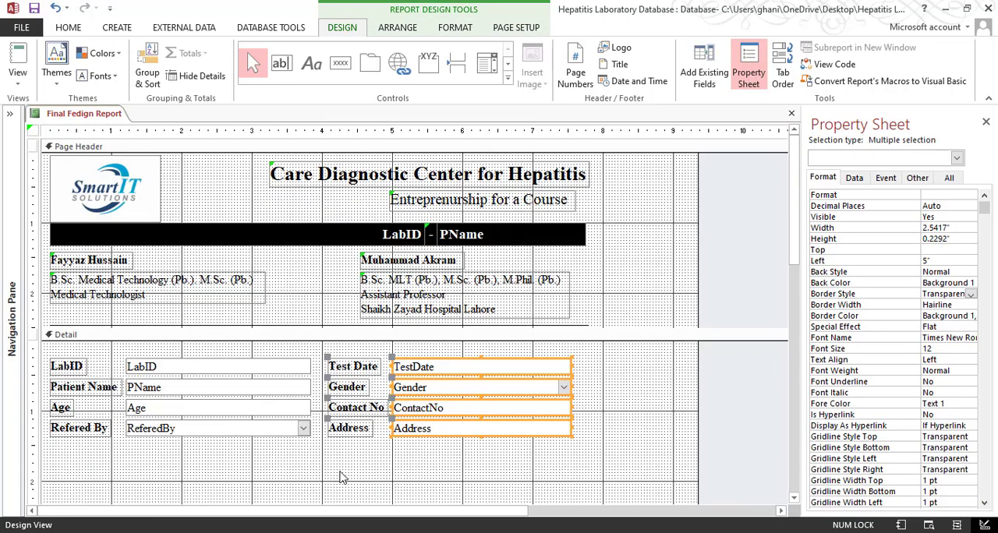
Right-align the text of the Test Date, Gender, Contact No and Address labels in the Detail section
{"action": "left_click_drag", "start_coordinate": [340, 477], "coordinate": [347, 357]}
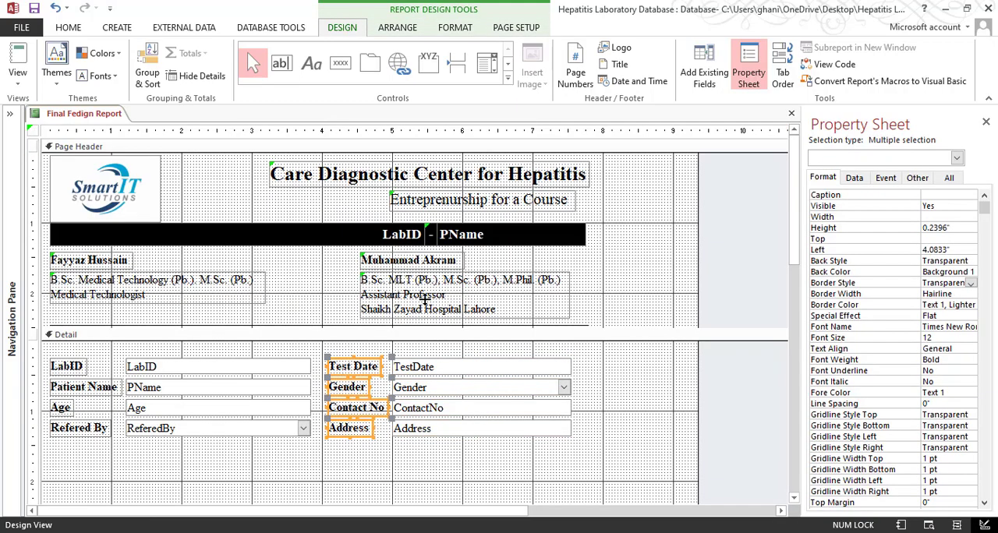
{"action": "left_click", "coordinate": [68, 28]}
{"action": "left_click", "coordinate": [741, 75]}
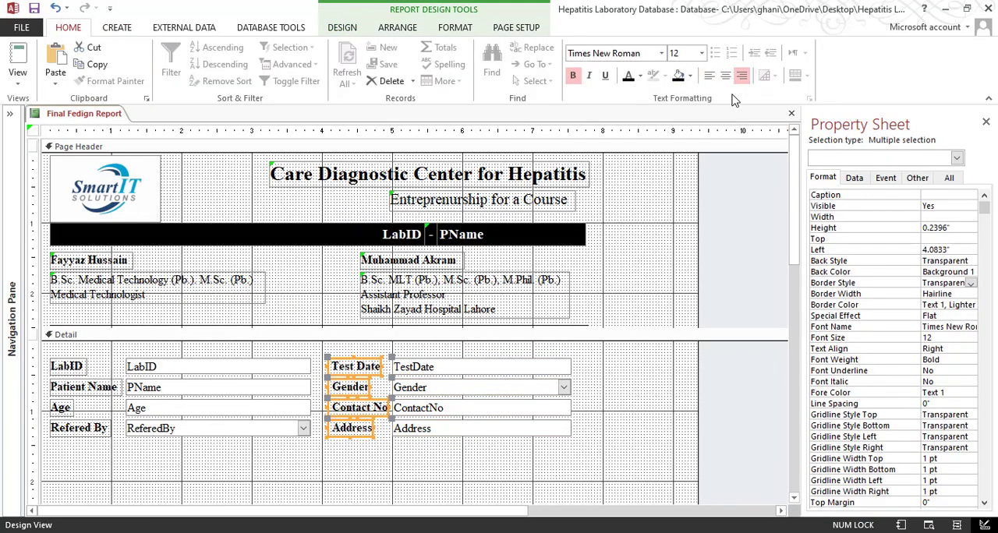
{"action": "right_click", "coordinate": [382, 364]}
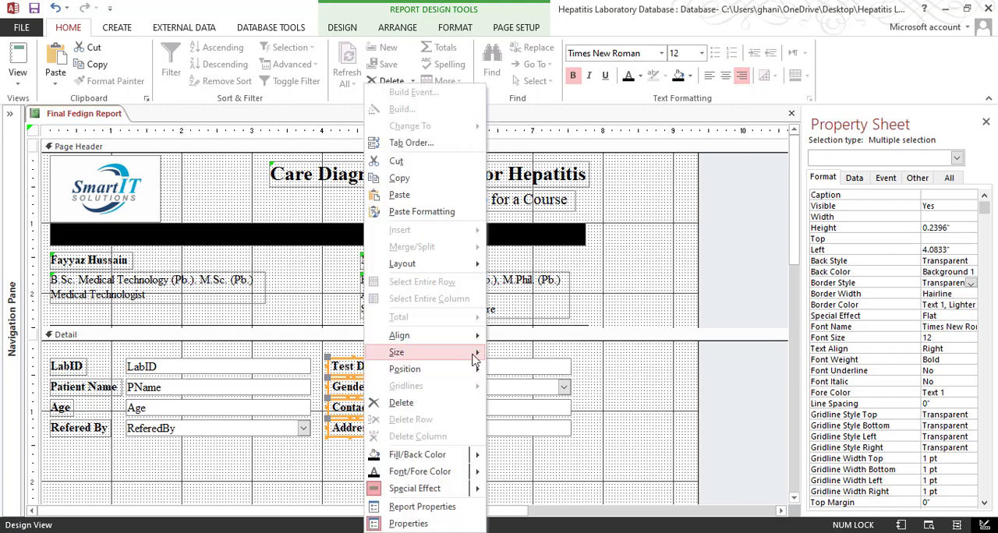
{"action": "mouse_move", "coordinate": [473, 350]}
{"action": "left_click", "coordinate": [525, 369]}
{"action": "left_click", "coordinate": [403, 457]}
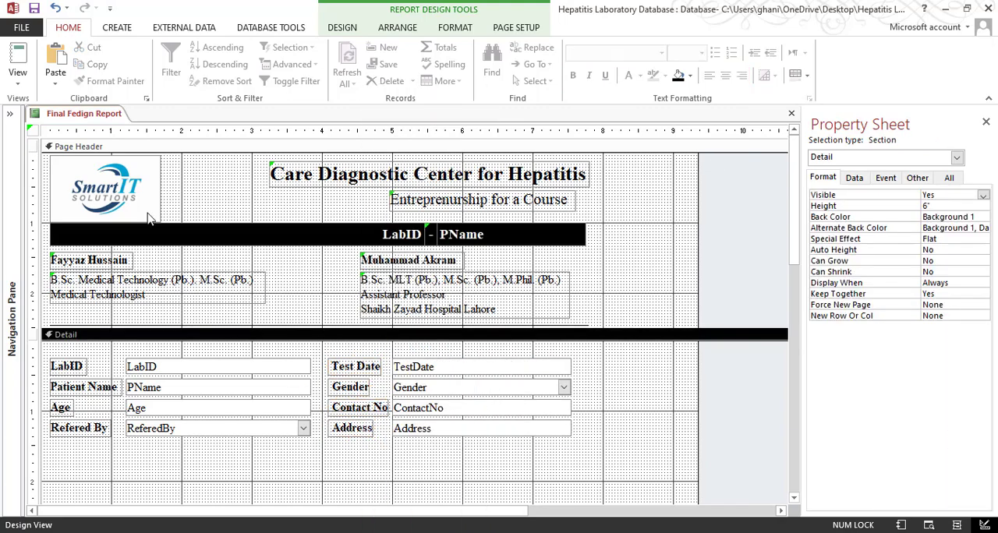
Check the alignment of the right-column labels in Print Preview, and return to the report design
{"action": "left_click", "coordinate": [19, 82]}
{"action": "left_click", "coordinate": [19, 134]}
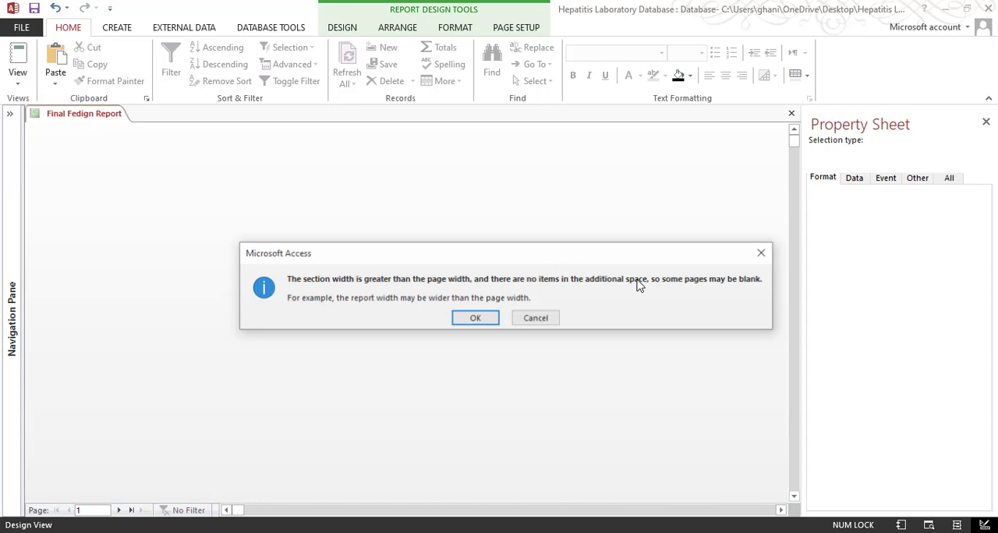
{"action": "left_click", "coordinate": [475, 317]}
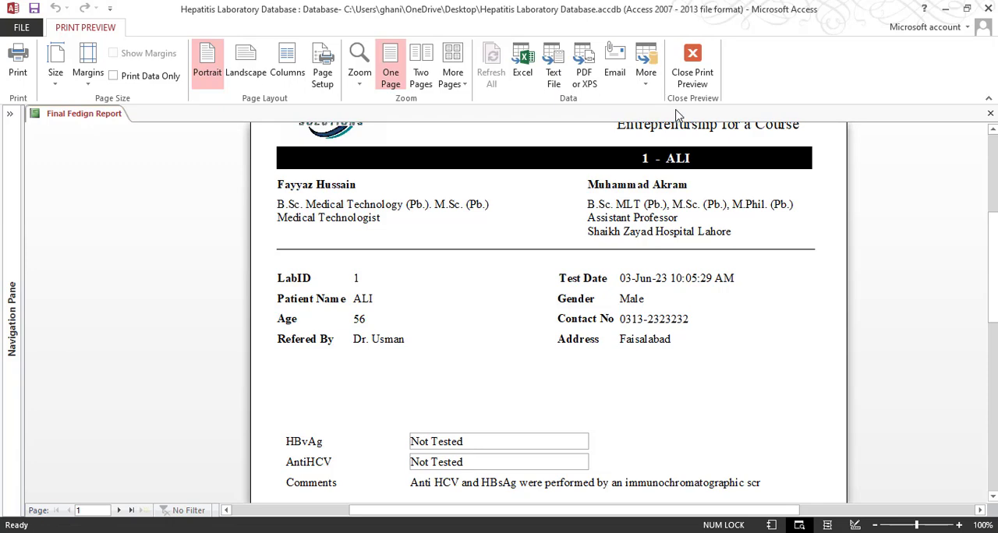
{"action": "left_click", "coordinate": [693, 66]}
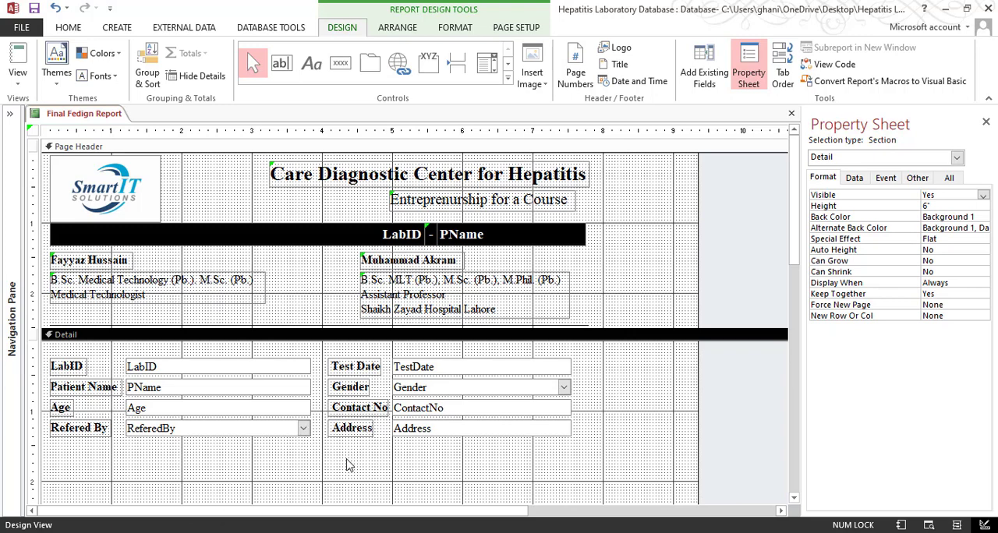
Left-align the text of the Test Date, Gender, Contact No and Address labels
{"action": "left_click_drag", "start_coordinate": [346, 463], "coordinate": [348, 359]}
{"action": "left_click", "coordinate": [68, 27]}
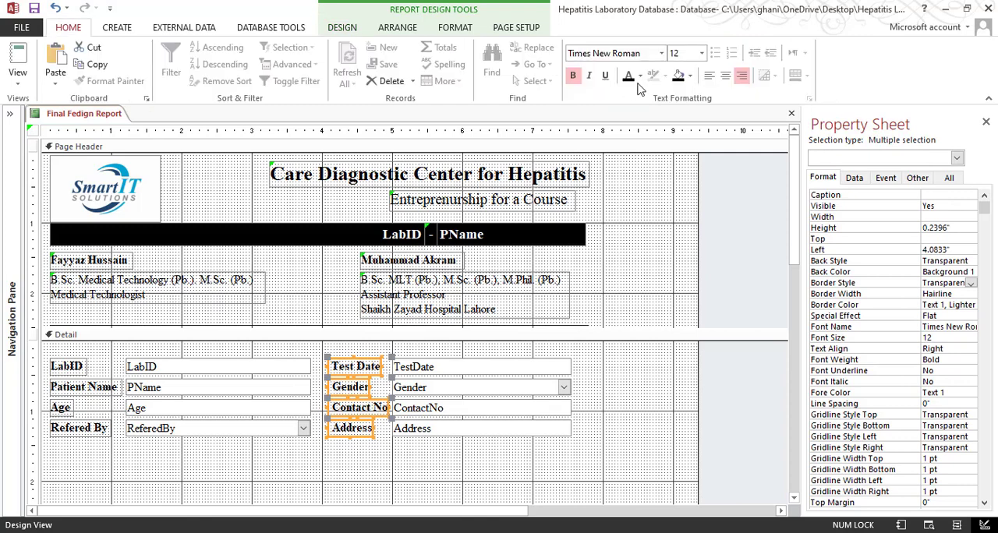
{"action": "left_click", "coordinate": [709, 76]}
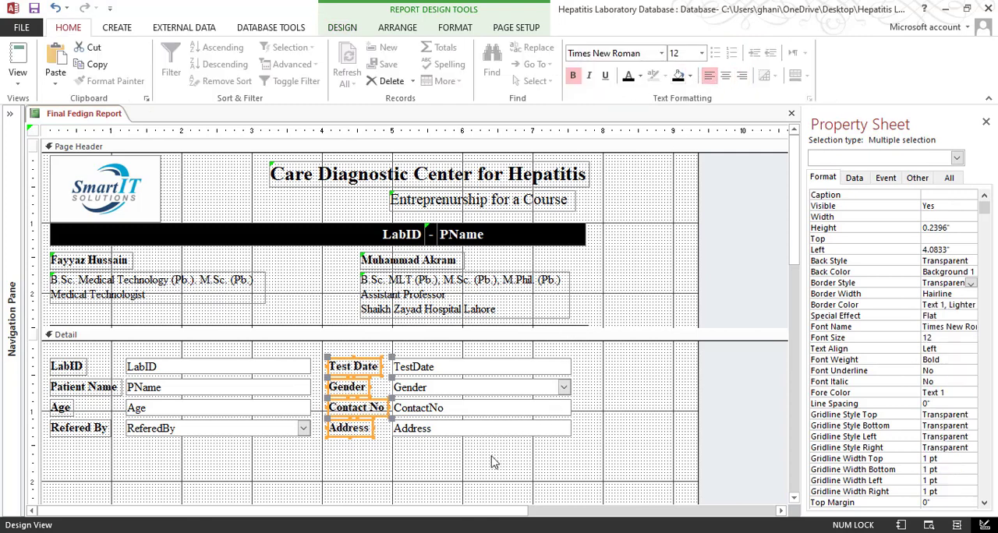
Move the three patient detail rows from Patient Name/Gender to Refered By/Address down slightly, widening the gap below the LabID row
{"action": "left_click_drag", "start_coordinate": [596, 388], "coordinate": [78, 466]}
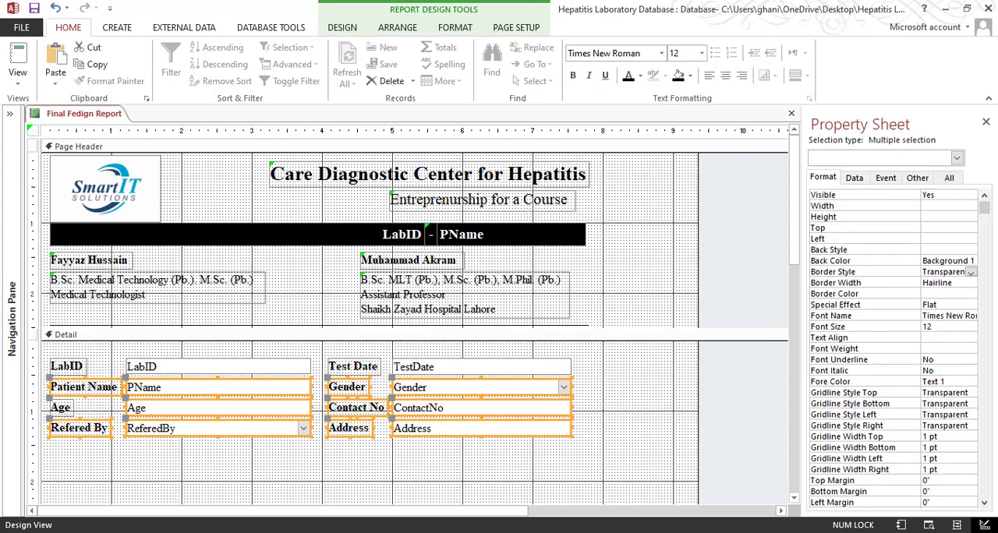
{"action": "left_click_drag", "start_coordinate": [601, 379], "coordinate": [59, 471]}
{"action": "key", "text": "Down"}
{"action": "key", "text": "Down"}
{"action": "key", "text": "Down"}
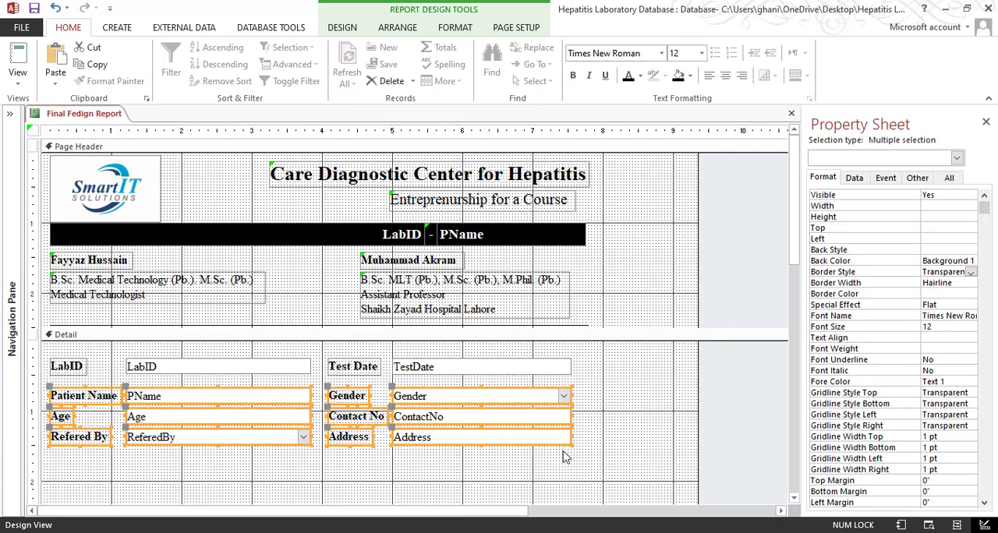
Fine-tune the gap below the LabID row by nudging the Patient Name, Age and Refered By rows slightly back up
{"action": "left_click", "coordinate": [616, 409]}
{"action": "left_click_drag", "start_coordinate": [614, 404], "coordinate": [57, 485]}
{"action": "key", "text": "Down"}
{"action": "key", "text": "Down"}
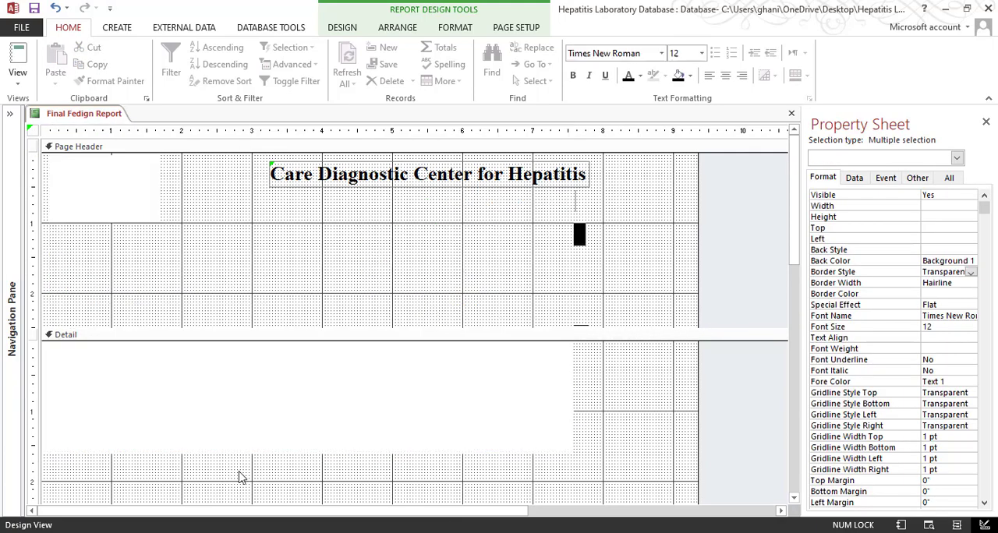
{"action": "key", "text": "Up"}
{"action": "key", "text": "Up"}
{"action": "key", "text": "Up"}
{"action": "left_click", "coordinate": [639, 388]}
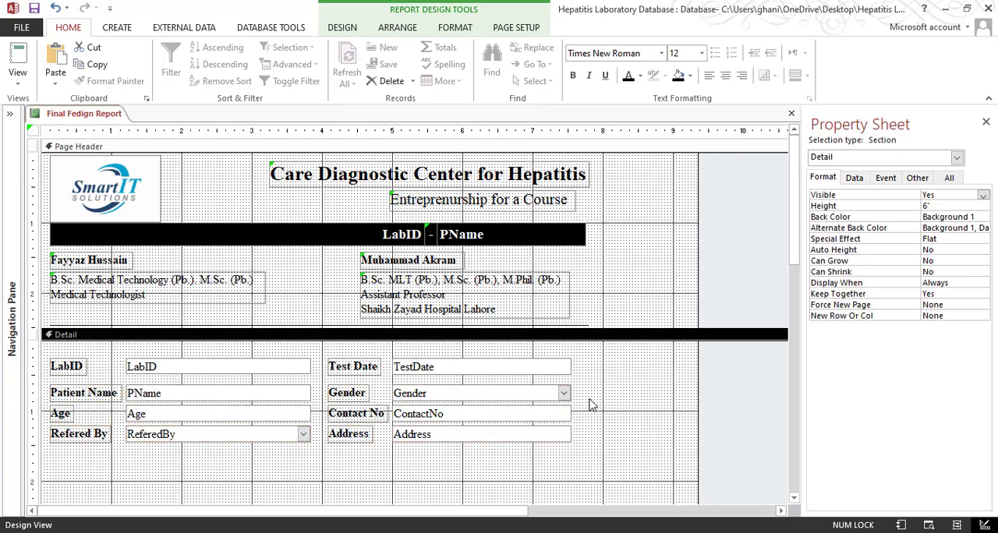
{"action": "left_click", "coordinate": [604, 388]}
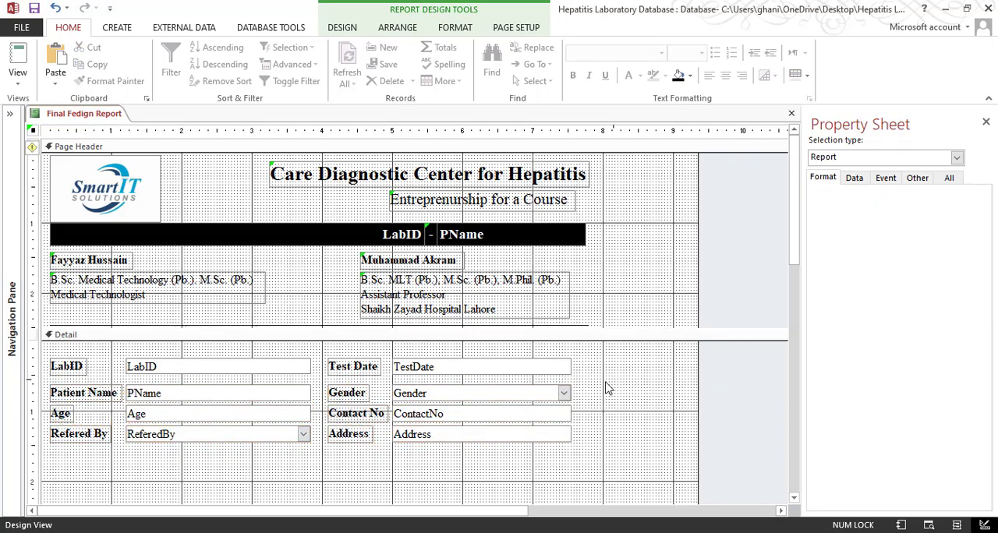
Resolve the report width error by removing the extra report space
{"action": "left_click", "coordinate": [31, 129]}
{"action": "left_click", "coordinate": [35, 147]}
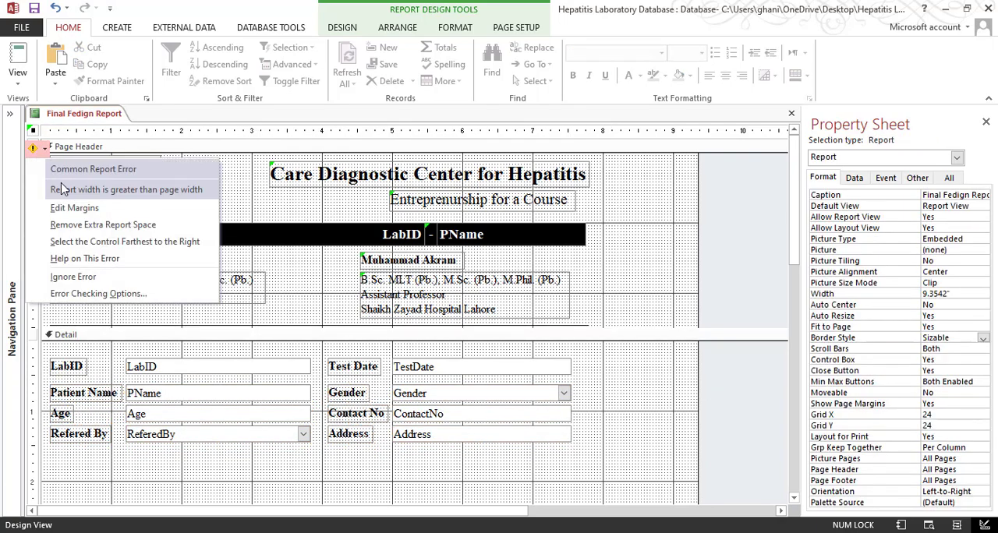
{"action": "left_click", "coordinate": [73, 226]}
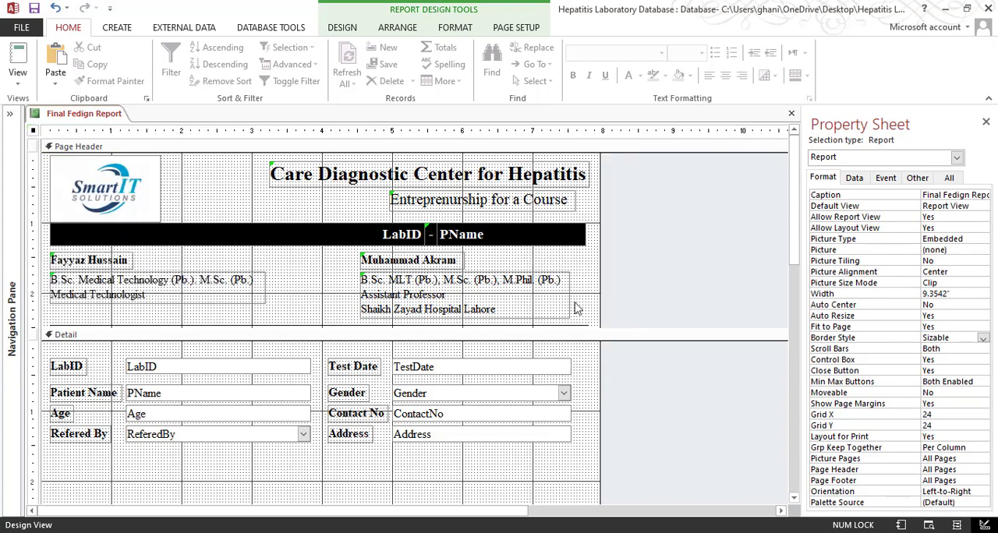
Look at the page size setup and check the narrowed report in Print Preview
{"action": "left_click", "coordinate": [517, 28]}
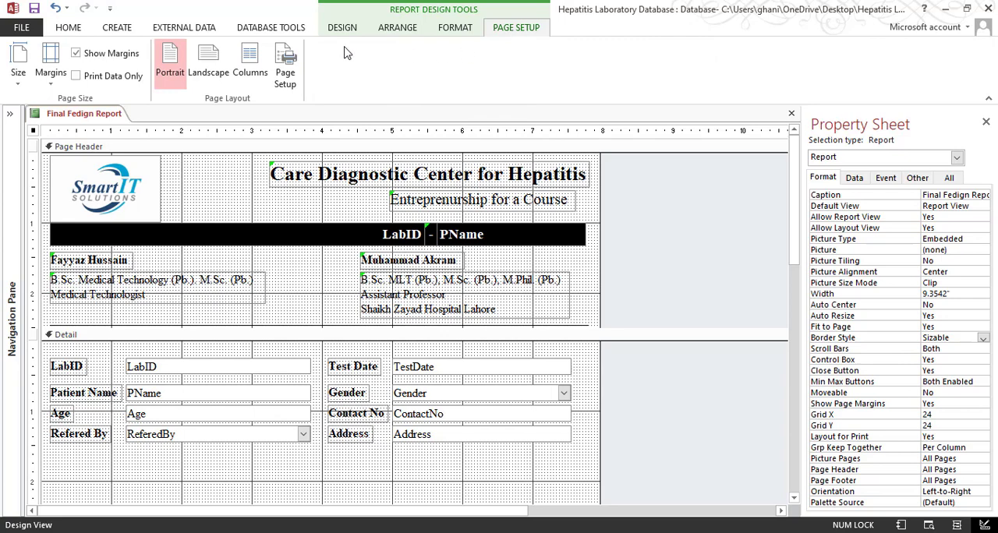
{"action": "left_click", "coordinate": [18, 78]}
{"action": "left_click", "coordinate": [68, 28]}
{"action": "left_click", "coordinate": [17, 74]}
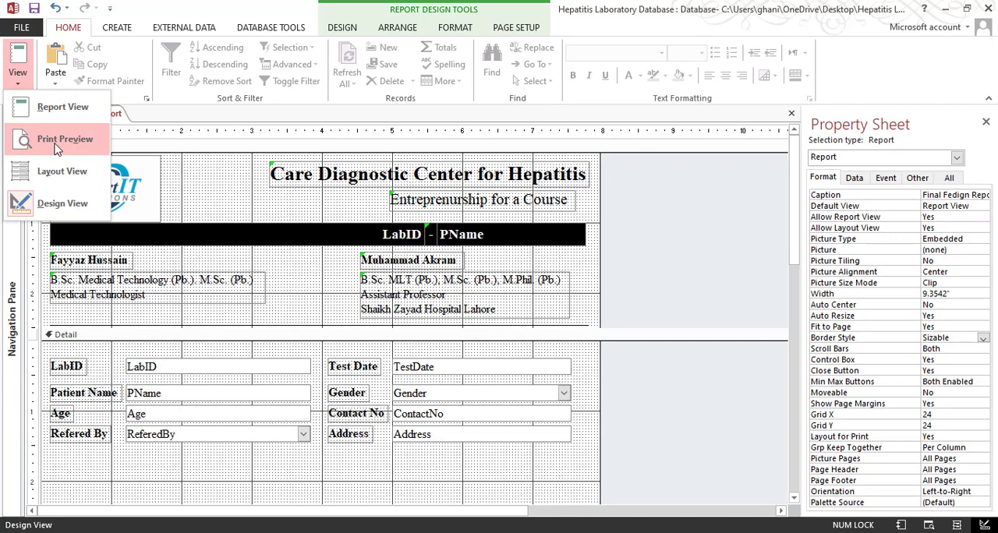
{"action": "left_click", "coordinate": [56, 142]}
{"action": "scroll", "coordinate": [690, 301], "scroll_direction": "down", "scroll_amount": 3}
{"action": "scroll", "coordinate": [709, 286], "scroll_direction": "up", "scroll_amount": 3}
{"action": "scroll", "coordinate": [595, 343], "scroll_direction": "down", "scroll_amount": 2}
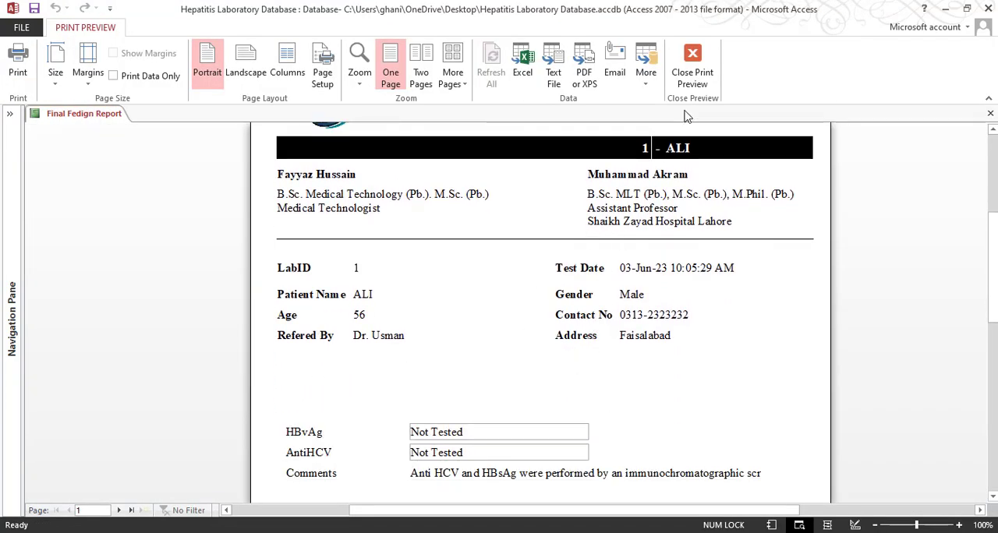
{"action": "left_click", "coordinate": [690, 72]}
Move the Age/Contact No row and everything below it down slightly, and shift the Refered By/Address row and below by the same amount
{"action": "scroll", "coordinate": [487, 277], "scroll_direction": "up", "scroll_amount": 5}
{"action": "scroll", "coordinate": [523, 295], "scroll_direction": "down", "scroll_amount": 3}
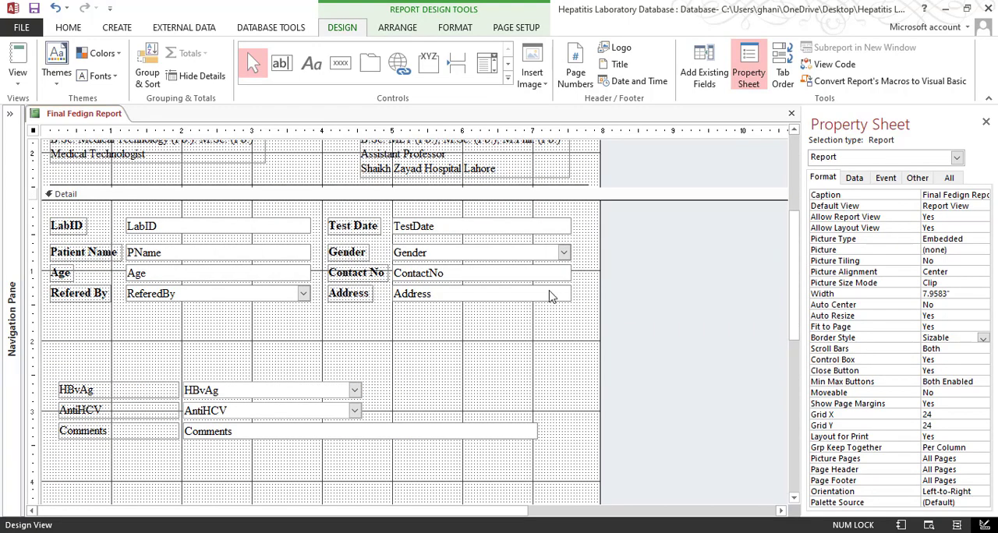
{"action": "left_click_drag", "start_coordinate": [587, 269], "coordinate": [64, 444]}
{"action": "key", "text": "Down"}
{"action": "key", "text": "Down"}
{"action": "left_click", "coordinate": [575, 319]}
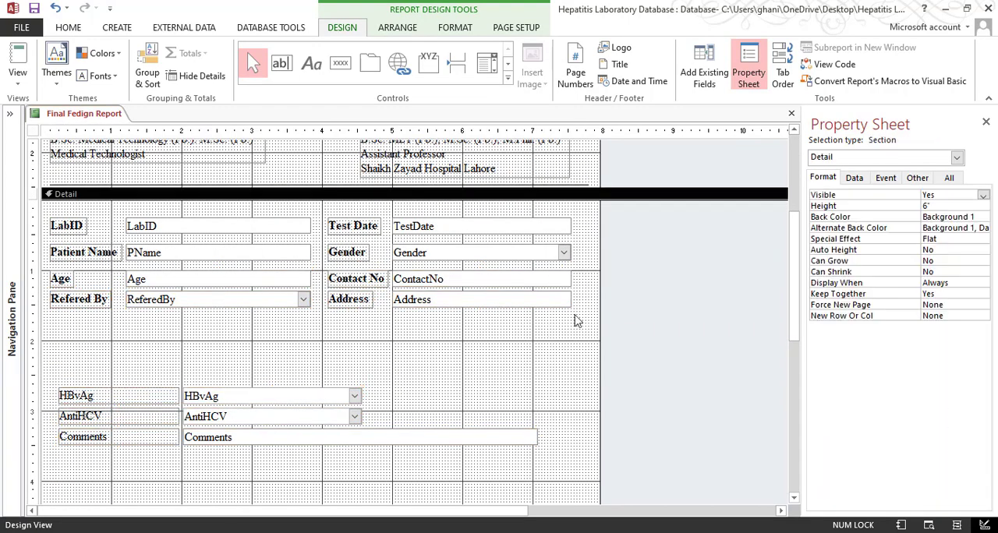
{"action": "left_click_drag", "start_coordinate": [587, 297], "coordinate": [99, 462]}
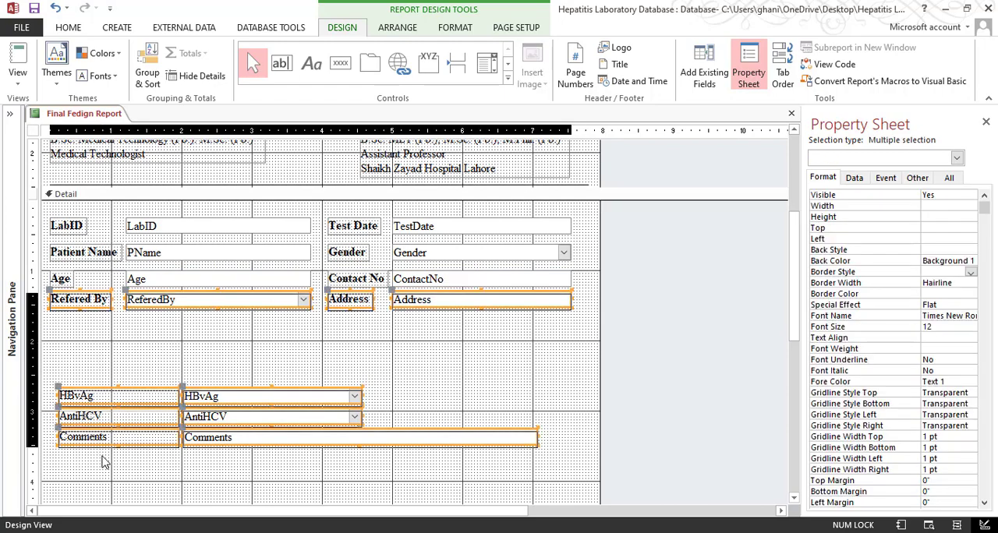
{"action": "key", "text": "Down"}
{"action": "key", "text": "Down"}
{"action": "left_click", "coordinate": [551, 317]}
Widen the row spacing of the patient details evenly by shifting each row below LabID, with everything beneath it, further down
{"action": "left_click_drag", "start_coordinate": [588, 248], "coordinate": [223, 425]}
{"action": "key", "text": "Down"}
{"action": "key", "text": "Down"}
{"action": "left_click", "coordinate": [473, 360]}
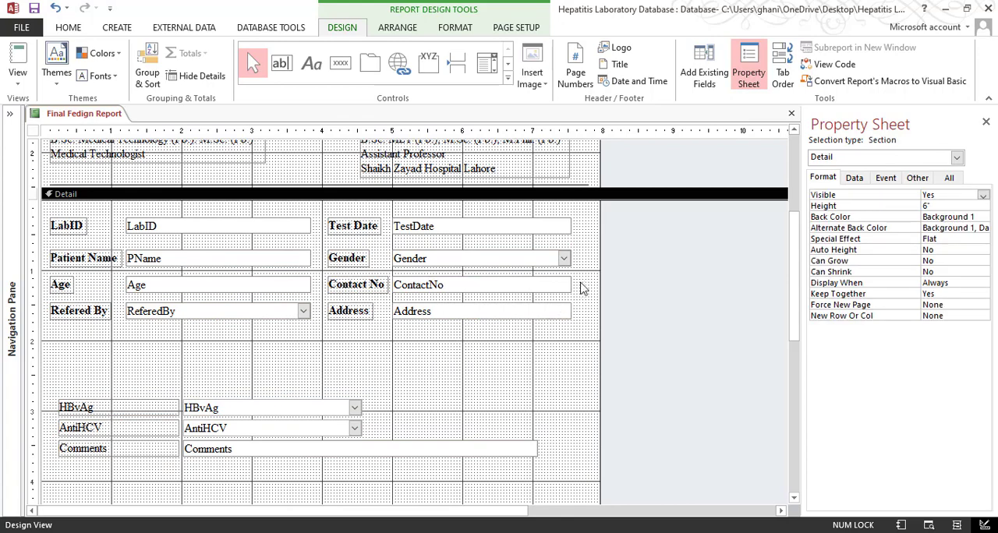
{"action": "left_click_drag", "start_coordinate": [580, 281], "coordinate": [50, 460]}
{"action": "key", "text": "Down"}
{"action": "key", "text": "Down"}
{"action": "left_click", "coordinate": [490, 358]}
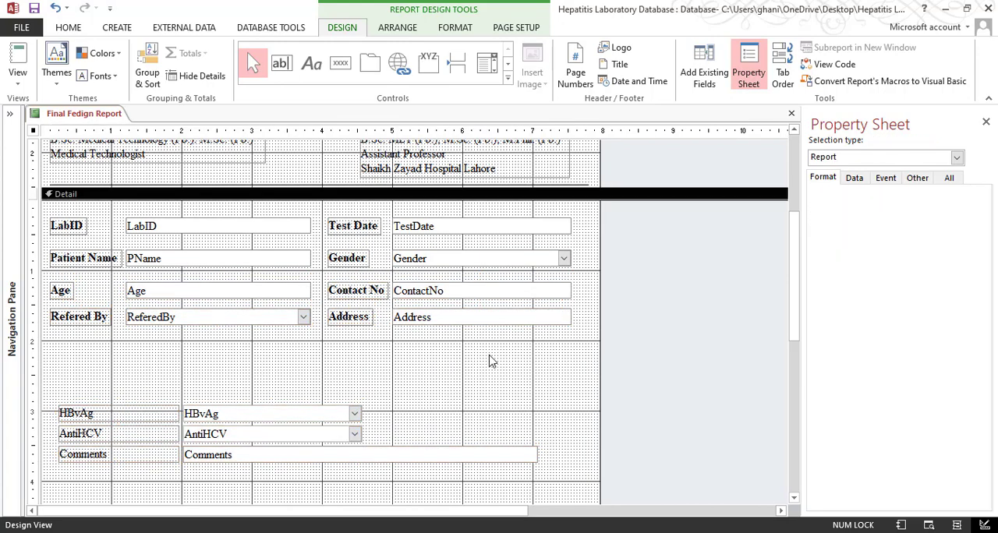
{"action": "left_click_drag", "start_coordinate": [35, 309], "coordinate": [39, 479]}
{"action": "key", "text": "Down"}
{"action": "key", "text": "Down"}
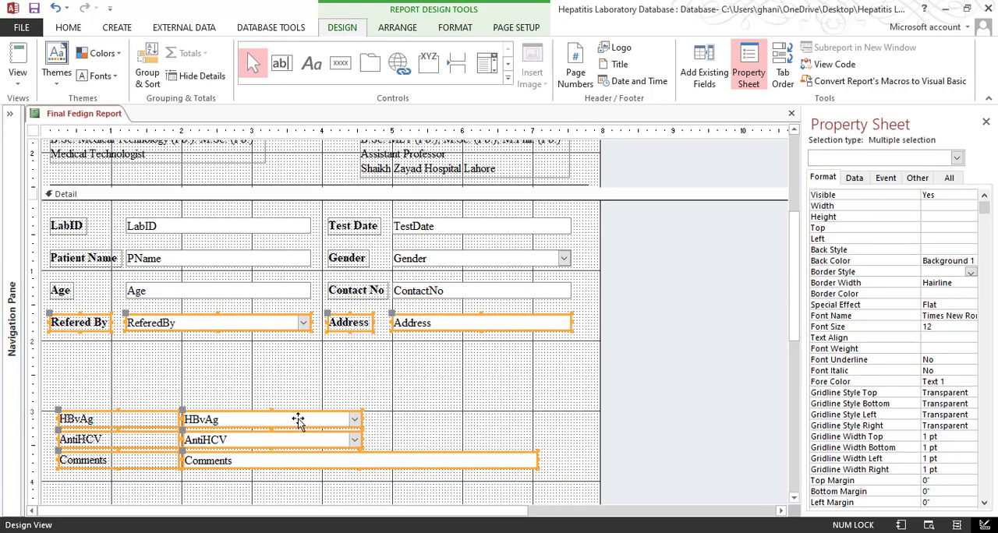
{"action": "left_click", "coordinate": [446, 390]}
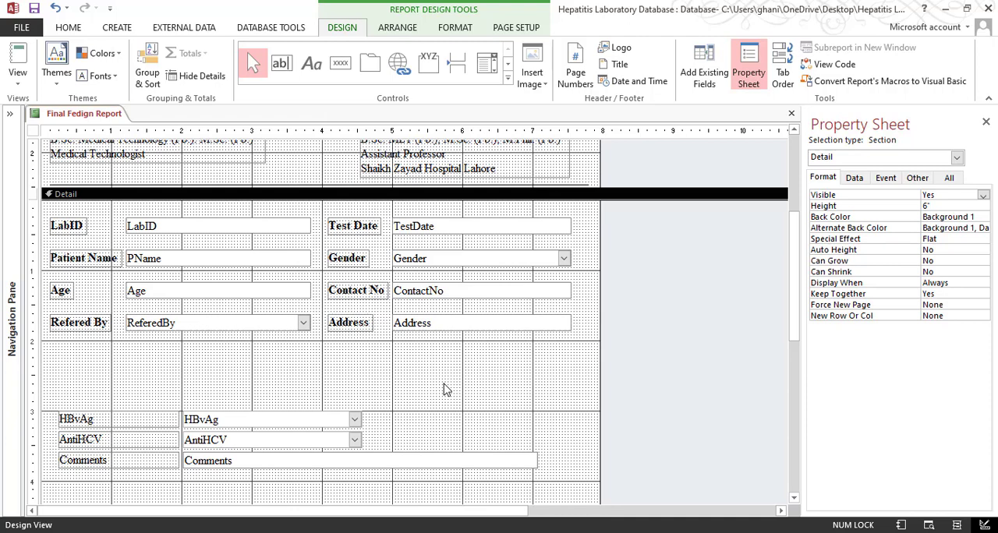
Check the evenly spaced patient detail rows and the test result fields in Print Preview, and return to the report design
{"action": "left_click", "coordinate": [17, 82]}
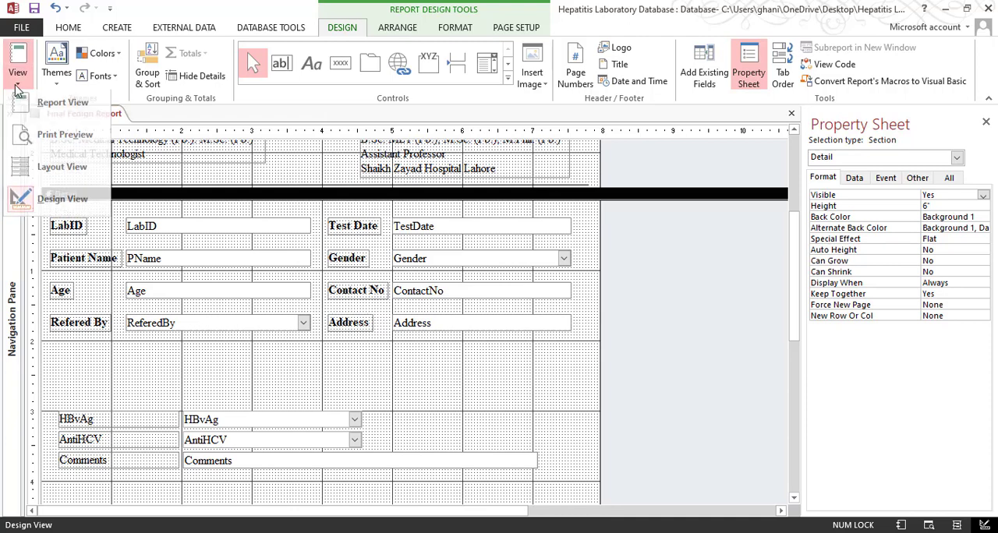
{"action": "left_click", "coordinate": [46, 151]}
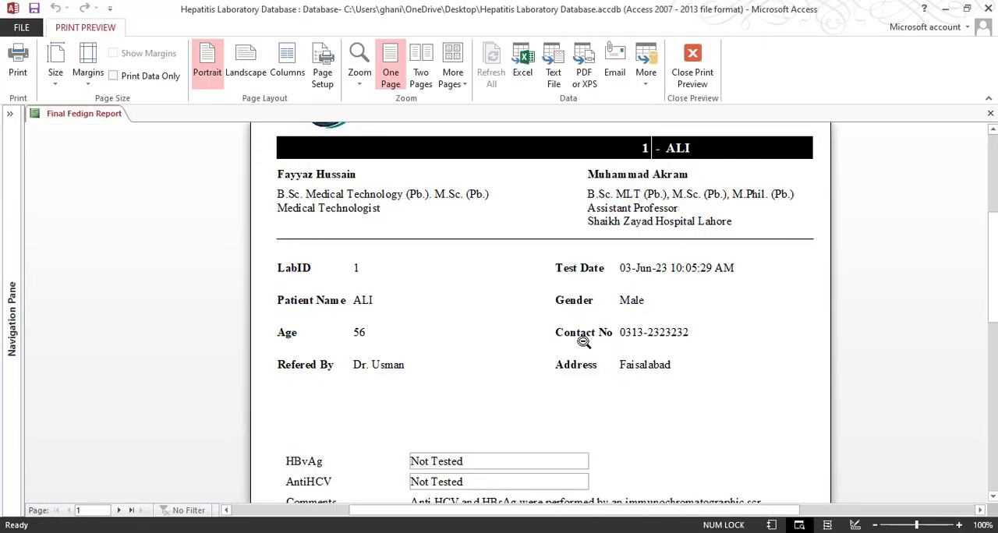
{"action": "scroll", "coordinate": [584, 341], "scroll_direction": "down", "scroll_amount": 10}
{"action": "scroll", "coordinate": [586, 360], "scroll_direction": "up", "scroll_amount": 5}
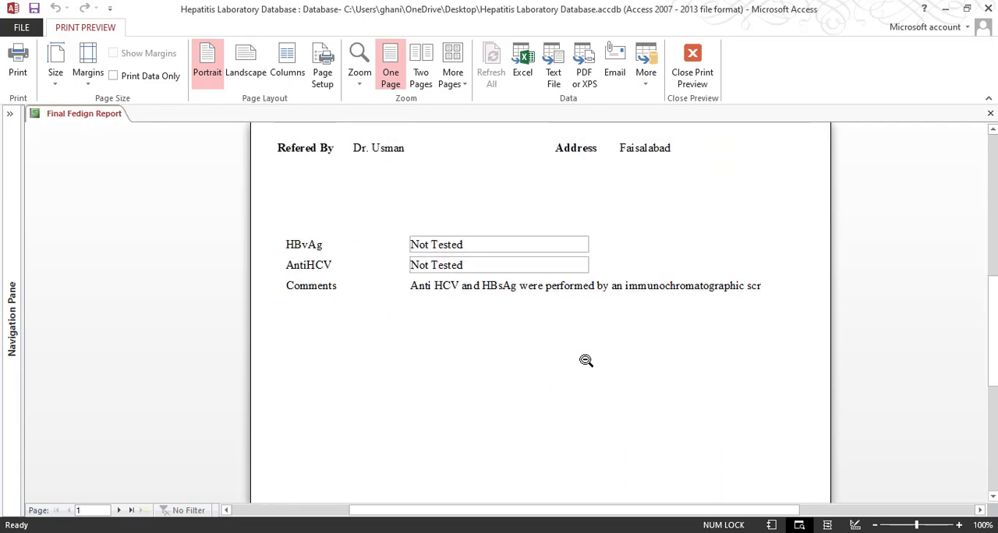
{"action": "scroll", "coordinate": [586, 361], "scroll_direction": "up", "scroll_amount": 5}
{"action": "left_click", "coordinate": [692, 66]}
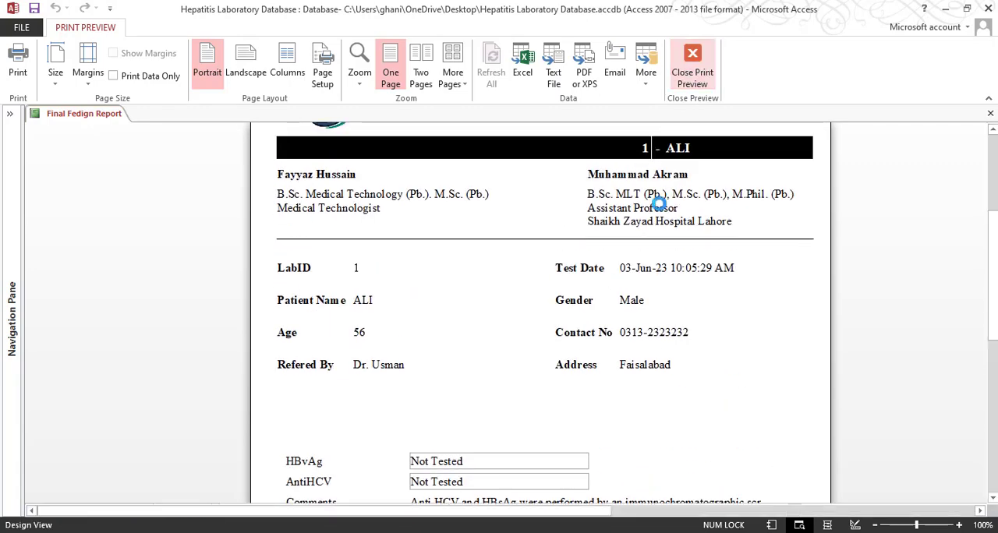
Enlarge the Comments text box downward and to the right, to about 5.6 inches wide and 1.54 inches high
{"action": "scroll", "coordinate": [218, 420], "scroll_direction": "down", "scroll_amount": 6}
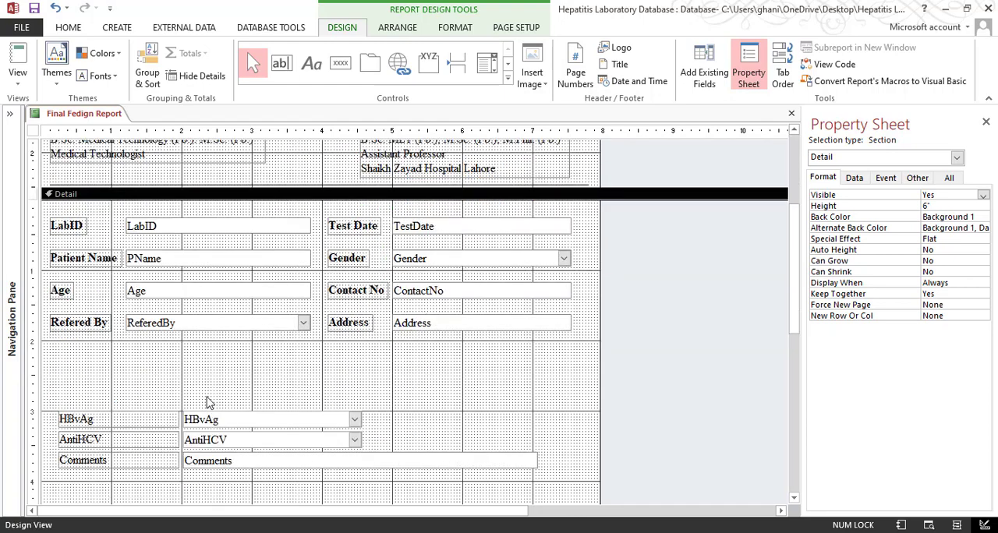
{"action": "left_click", "coordinate": [375, 325]}
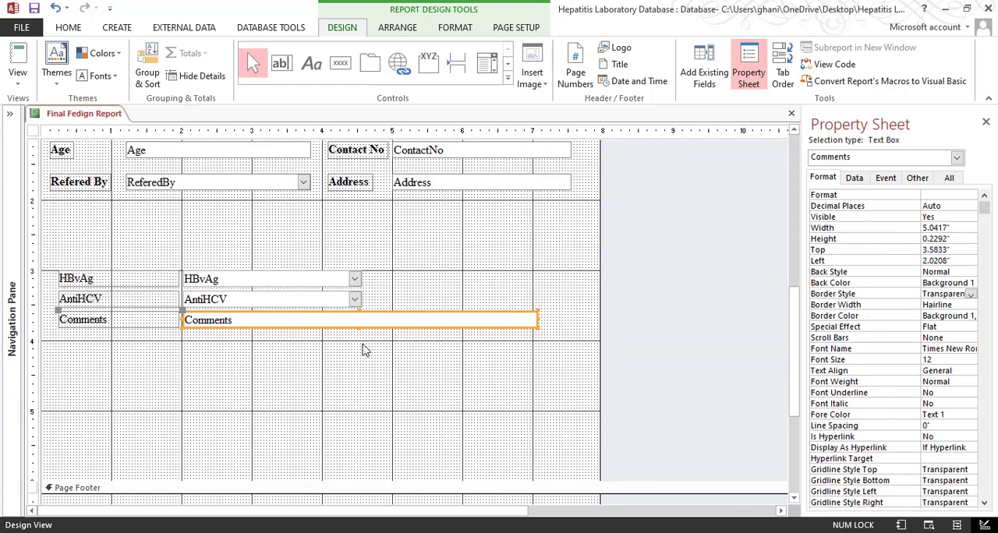
{"action": "left_click_drag", "start_coordinate": [360, 337], "coordinate": [378, 420]}
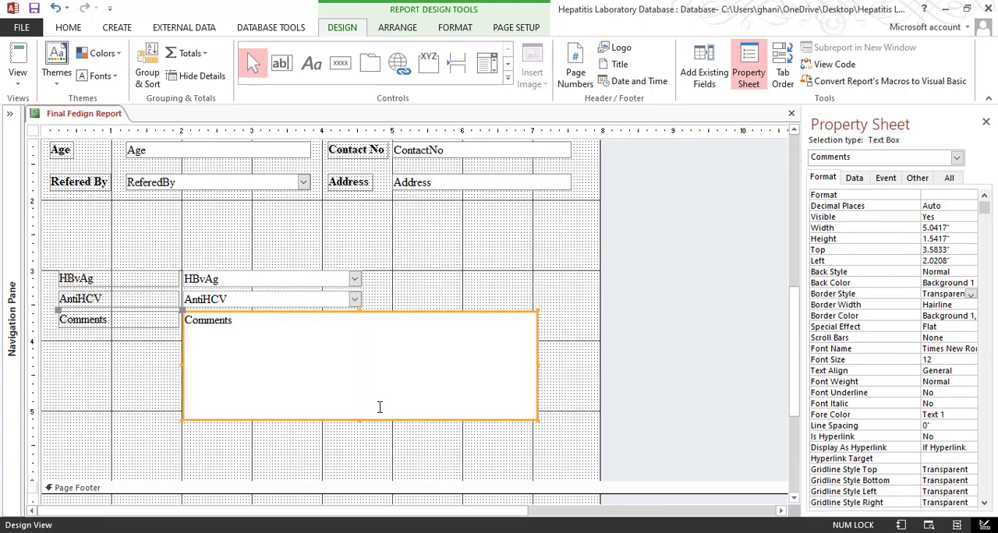
{"action": "left_click_drag", "start_coordinate": [537, 364], "coordinate": [577, 364]}
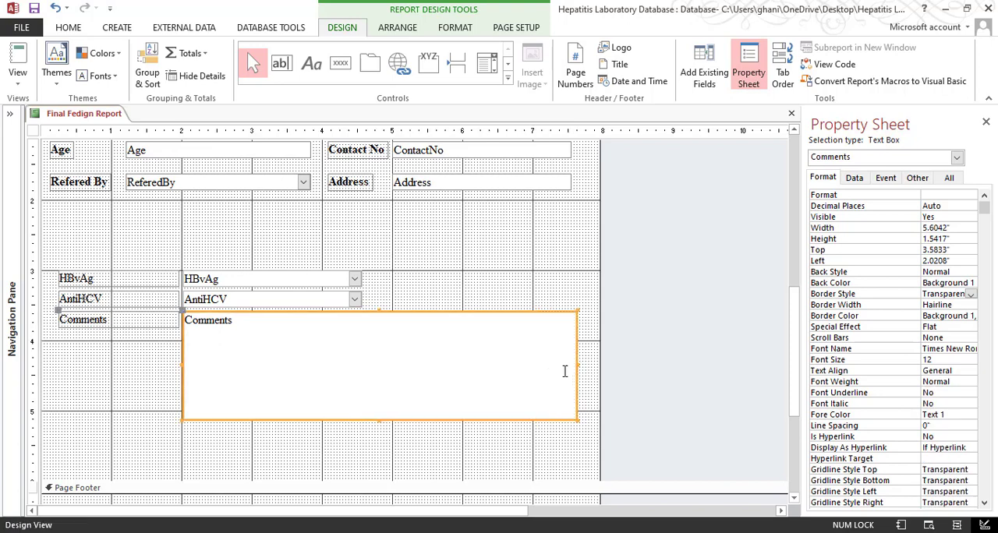
Move the HBvAg and AntiHCV rows up together by about half an inch, closer to the Refered By row
{"action": "left_click_drag", "start_coordinate": [411, 279], "coordinate": [95, 306]}
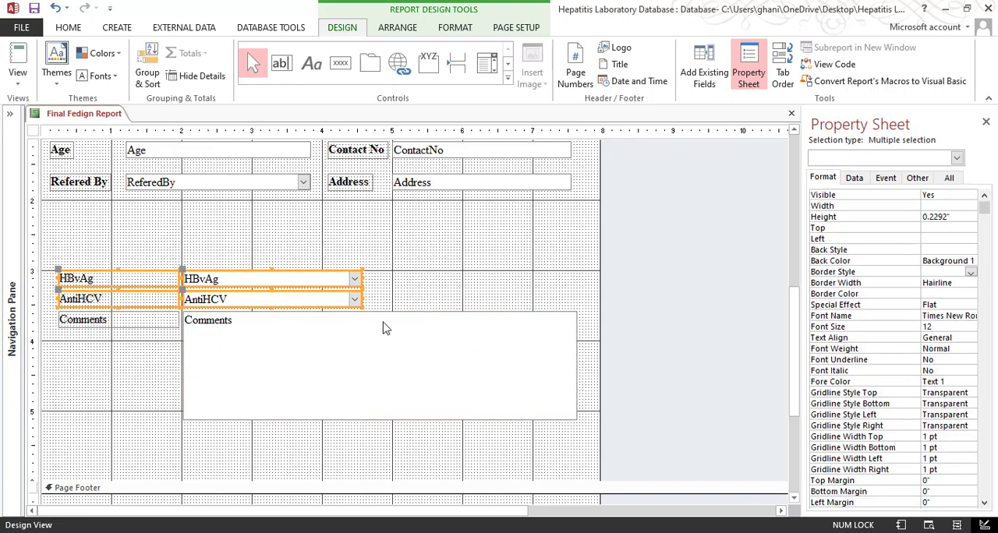
{"action": "key", "text": "Up"}
{"action": "key", "text": "Up"}
{"action": "key", "text": "Up"}
{"action": "key", "text": "Up"}
{"action": "key", "text": "Up"}
{"action": "key", "text": "Up"}
{"action": "key", "text": "Up"}
{"action": "key", "text": "Up"}
{"action": "key", "text": "Up"}
{"action": "key", "text": "Up"}
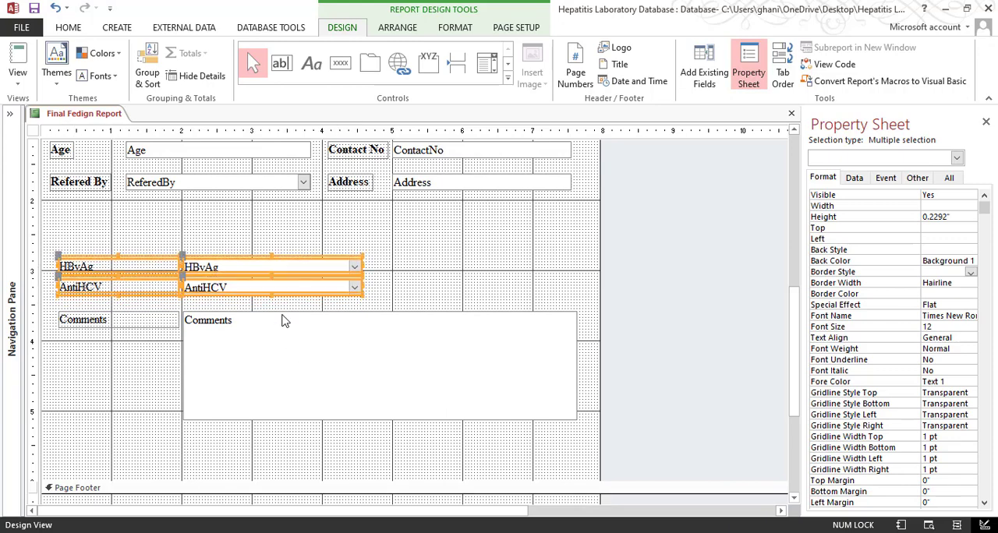
{"action": "key", "text": "Up"}
{"action": "key", "text": "Up"}
{"action": "left_click", "coordinate": [416, 268]}
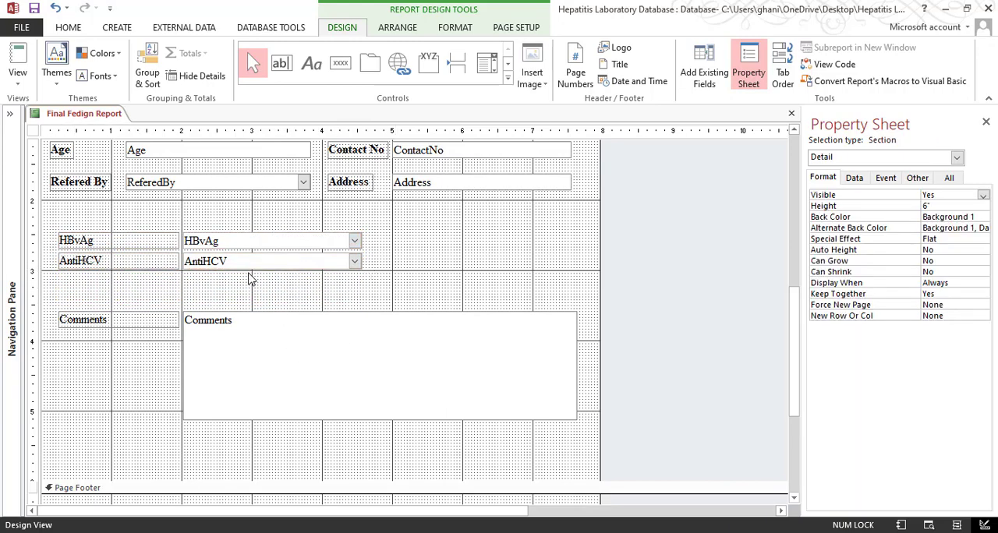
Make the HBvAg, AntiHCV and Comments labels bold
{"action": "left_click_drag", "start_coordinate": [111, 287], "coordinate": [100, 232]}
{"action": "key", "text": "ctrl+b"}
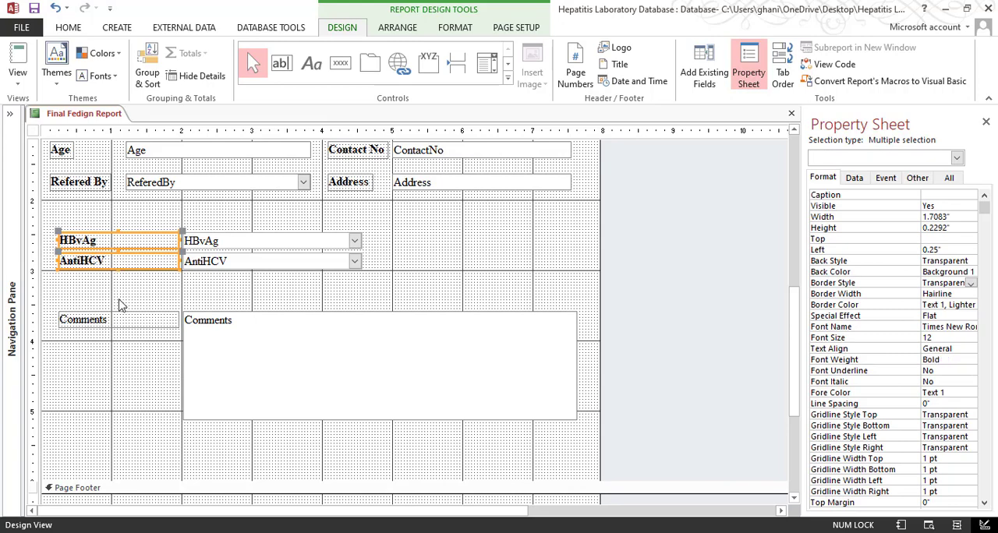
{"action": "left_click", "coordinate": [113, 323]}
{"action": "key", "text": "ctrl+b"}
Align the left edges of the HBvAg, AntiHCV and Comments labels with the Refered By label
{"action": "left_click_drag", "start_coordinate": [96, 356], "coordinate": [96, 201]}
{"action": "left_click", "coordinate": [93, 187], "text": "shift"}
{"action": "right_click", "coordinate": [91, 190]}
{"action": "mouse_move", "coordinate": [158, 337]}
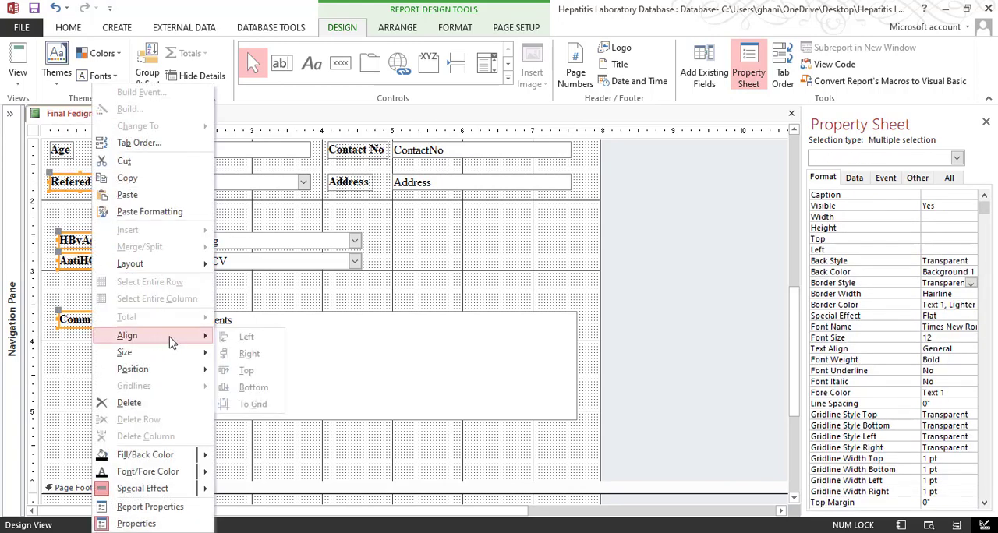
{"action": "left_click", "coordinate": [217, 341]}
{"action": "left_click", "coordinate": [146, 357]}
Size the HBvAg, AntiHCV and Comments labels to fit their text
{"action": "left_click_drag", "start_coordinate": [117, 357], "coordinate": [121, 242]}
{"action": "right_click", "coordinate": [120, 242]}
{"action": "mouse_move", "coordinate": [179, 350]}
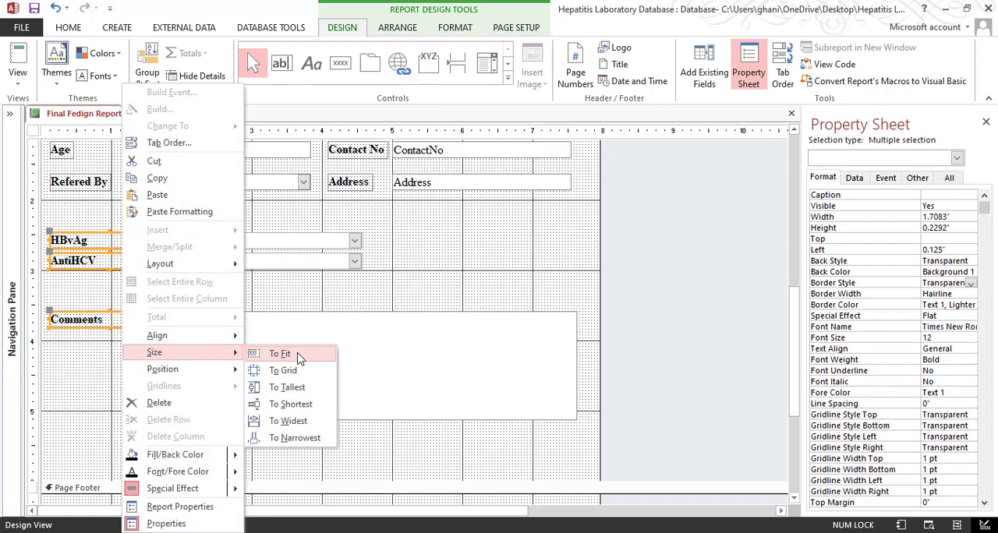
{"action": "left_click", "coordinate": [280, 350]}
{"action": "left_click", "coordinate": [195, 378]}
{"action": "left_click", "coordinate": [118, 376]}
Align the left edges of the HBvAg and AntiHCV combo boxes with the ReferedBy combo box
{"action": "left_click", "coordinate": [197, 242]}
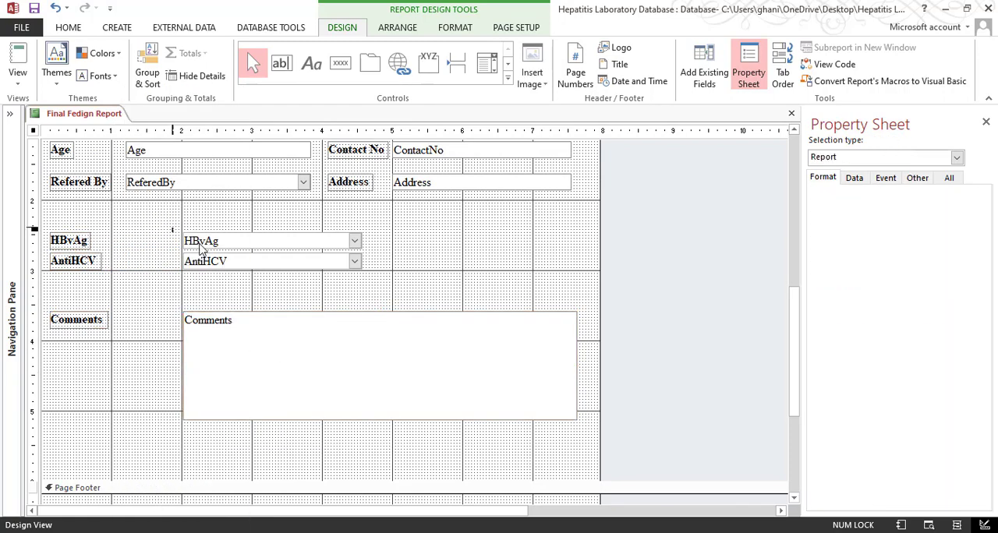
{"action": "left_click", "coordinate": [160, 185], "text": "shift"}
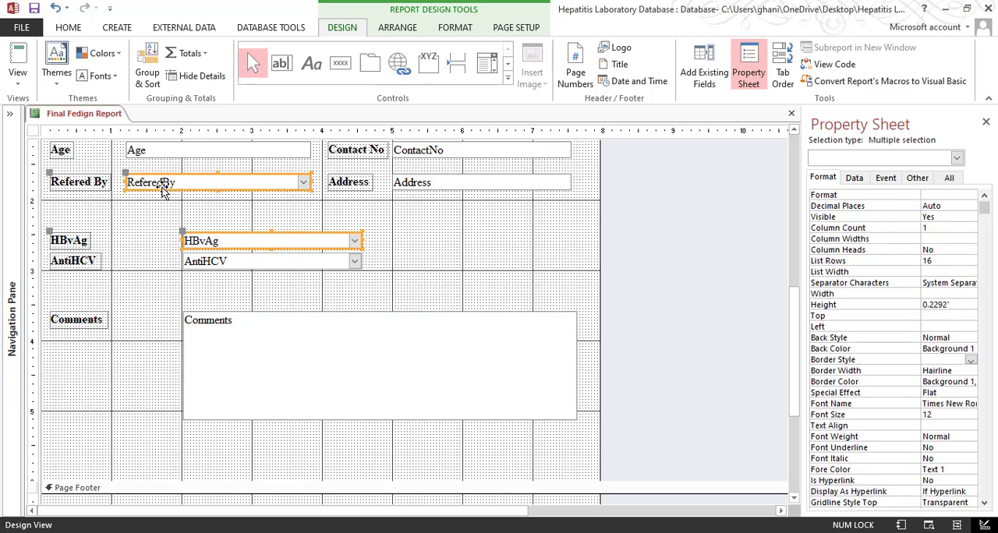
{"action": "left_click", "coordinate": [151, 266]}
{"action": "left_click_drag", "start_coordinate": [161, 239], "coordinate": [240, 270]}
{"action": "left_click", "coordinate": [191, 183], "text": "shift"}
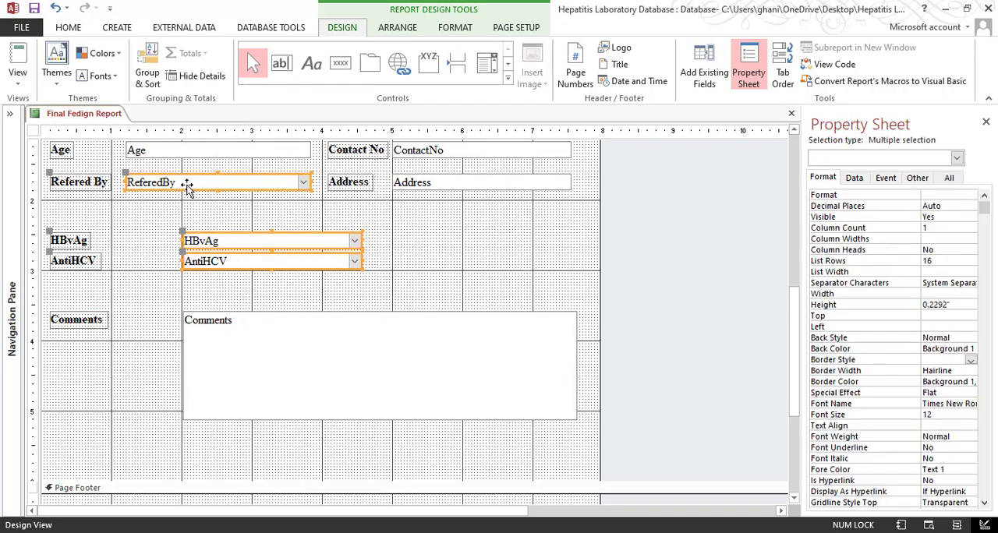
{"action": "right_click", "coordinate": [190, 185]}
{"action": "mouse_move", "coordinate": [234, 335]}
{"action": "left_click", "coordinate": [340, 335]}
{"action": "left_click", "coordinate": [151, 289]}
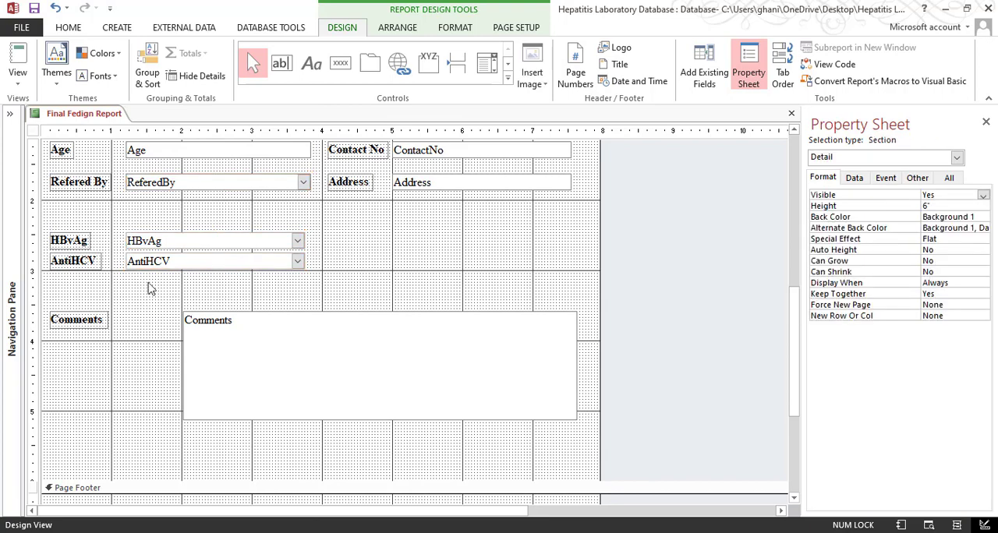
Move the AntiHCV label and combo box down slightly to match the row spacing of the patient details
{"action": "left_click_drag", "start_coordinate": [327, 273], "coordinate": [74, 284]}
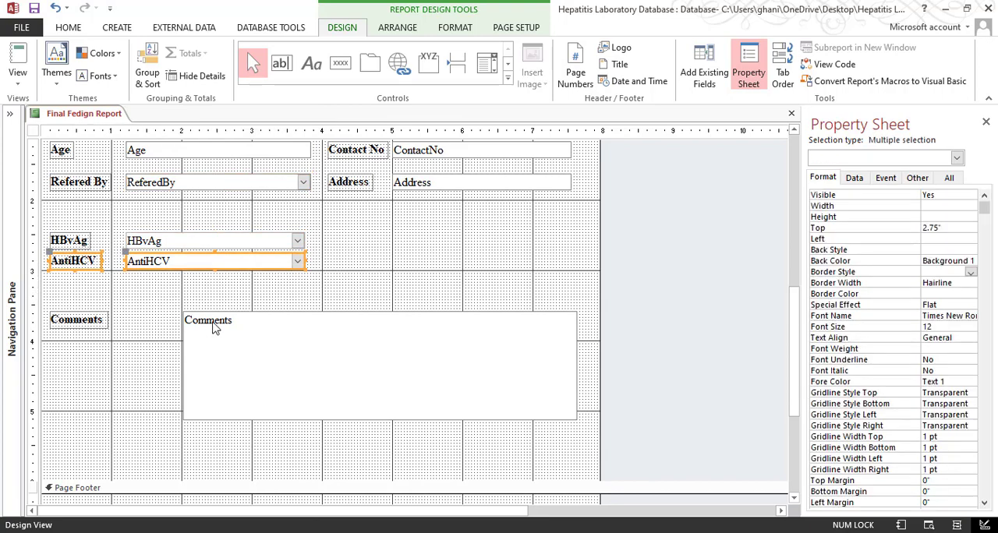
{"action": "key", "text": "Down"}
{"action": "key", "text": "Down"}
{"action": "key", "text": "Down"}
{"action": "left_click", "coordinate": [356, 264]}
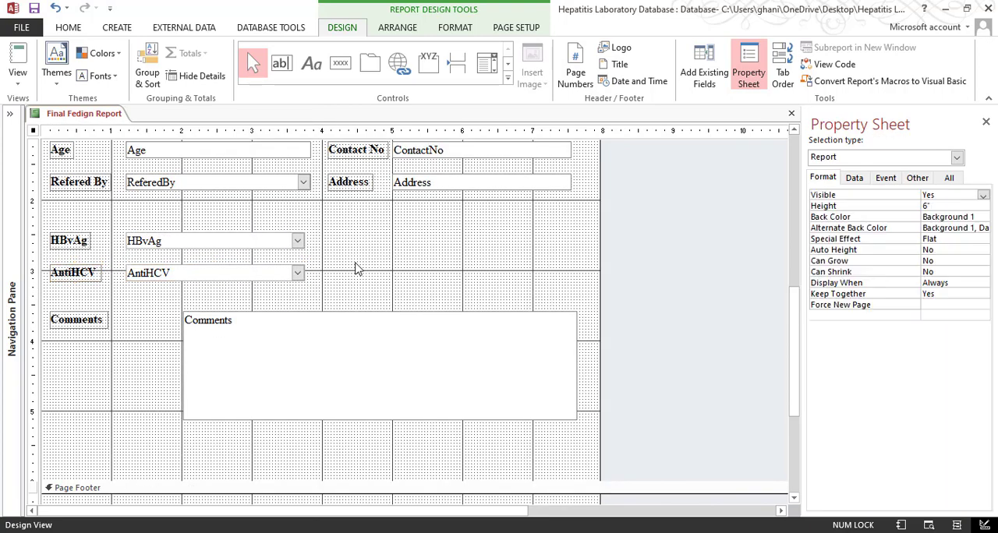
Extend the Comments text box leftward so its left edge lines up with the HBvAg and AntiHCV combo boxes
{"action": "left_click", "coordinate": [198, 368]}
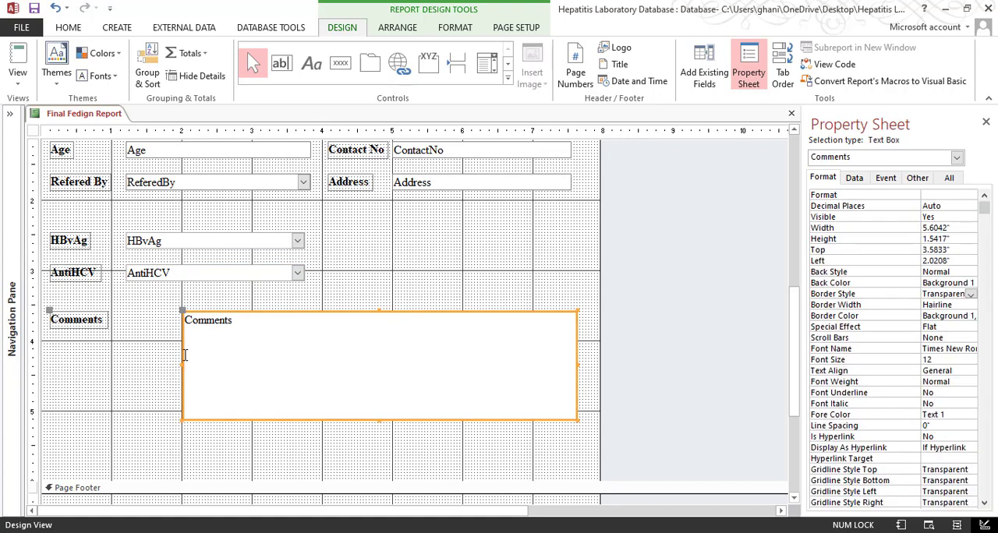
{"action": "left_click_drag", "start_coordinate": [182, 363], "coordinate": [125, 361]}
{"action": "left_click", "coordinate": [264, 462]}
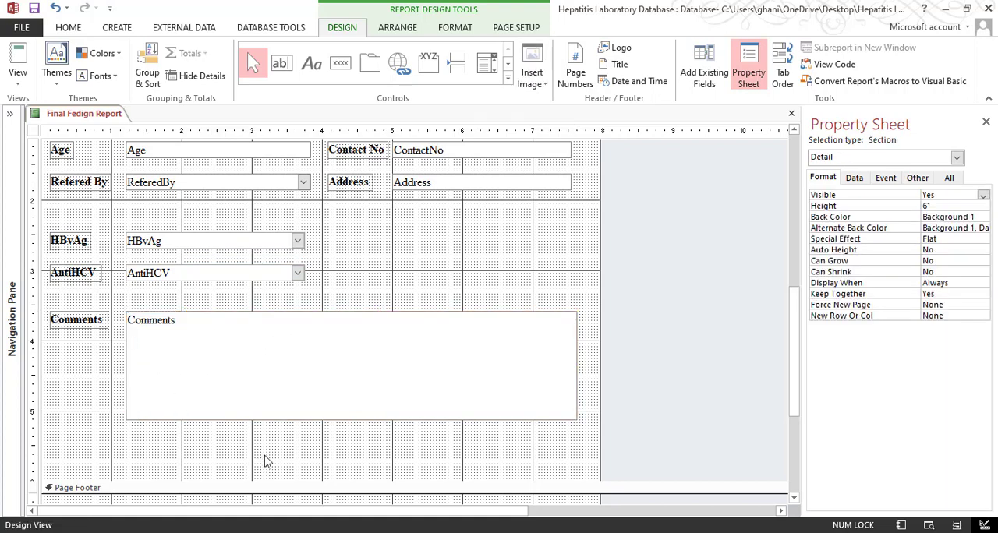
Check the header, patient details, test results and wrapped comments of the report in Print Preview
{"action": "left_click", "coordinate": [18, 86]}
{"action": "left_click", "coordinate": [69, 136]}
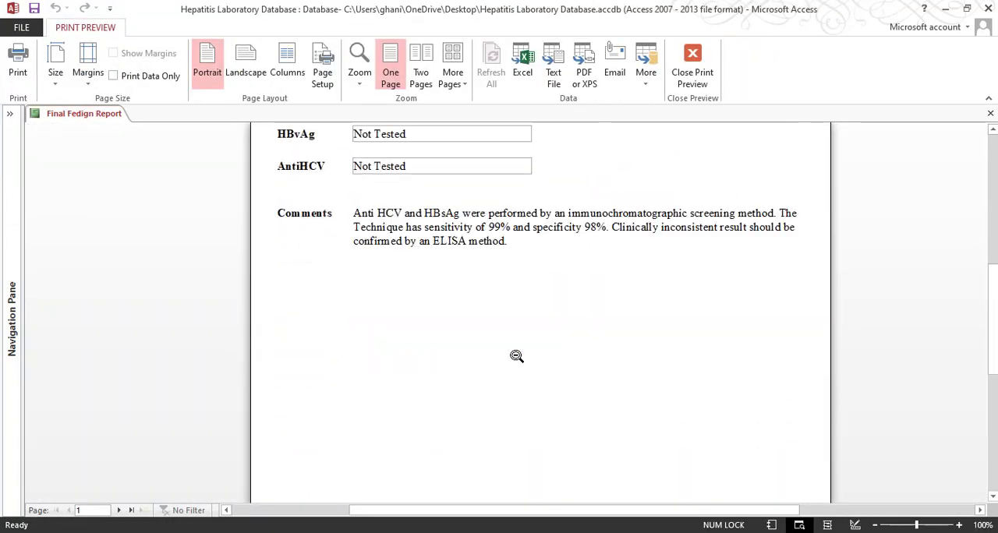
{"action": "scroll", "coordinate": [515, 356], "scroll_direction": "down", "scroll_amount": 1}
{"action": "scroll", "coordinate": [509, 345], "scroll_direction": "up", "scroll_amount": 4}
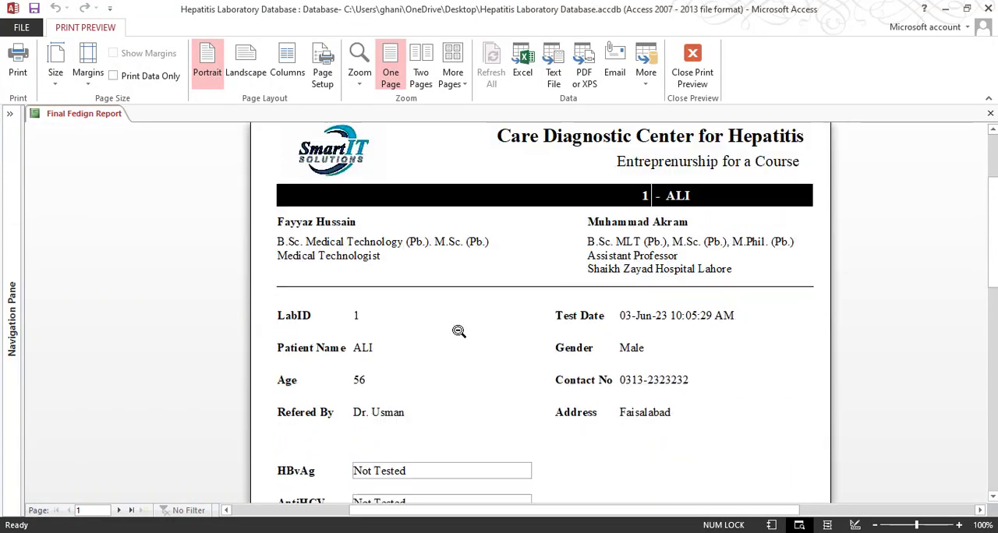
{"action": "scroll", "coordinate": [459, 331], "scroll_direction": "down", "scroll_amount": 4}
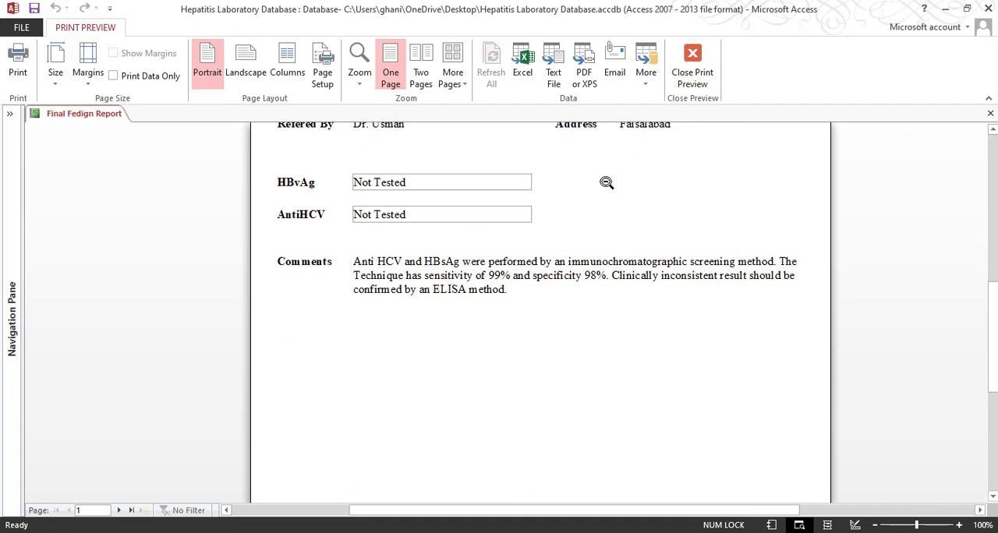
Following the sample PDF, extend the Detail section to about 8.7" high and the Comments text box to about 2.67" high
{"action": "left_click", "coordinate": [690, 78]}
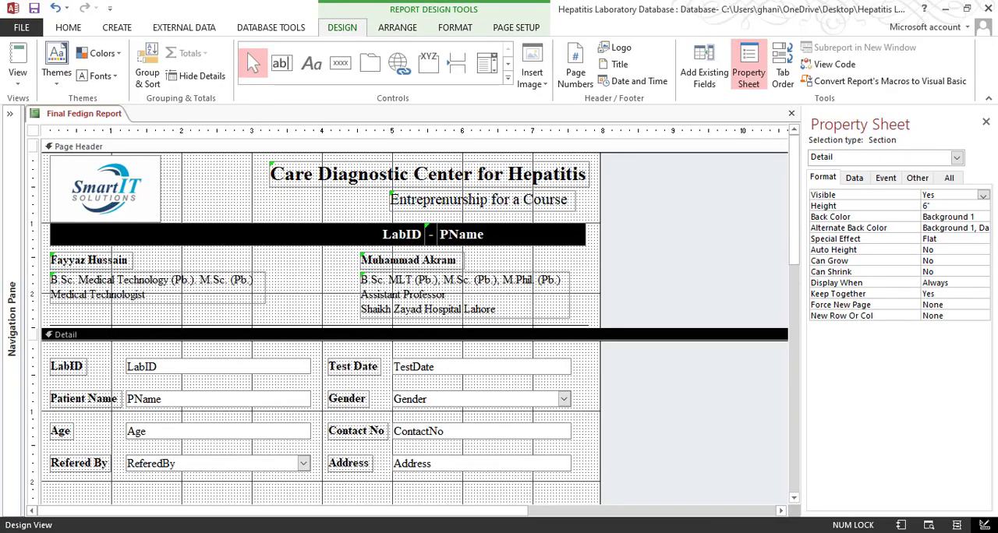
{"action": "left_click", "coordinate": [370, 503]}
{"action": "scroll", "coordinate": [364, 328], "scroll_direction": "down", "scroll_amount": 3}
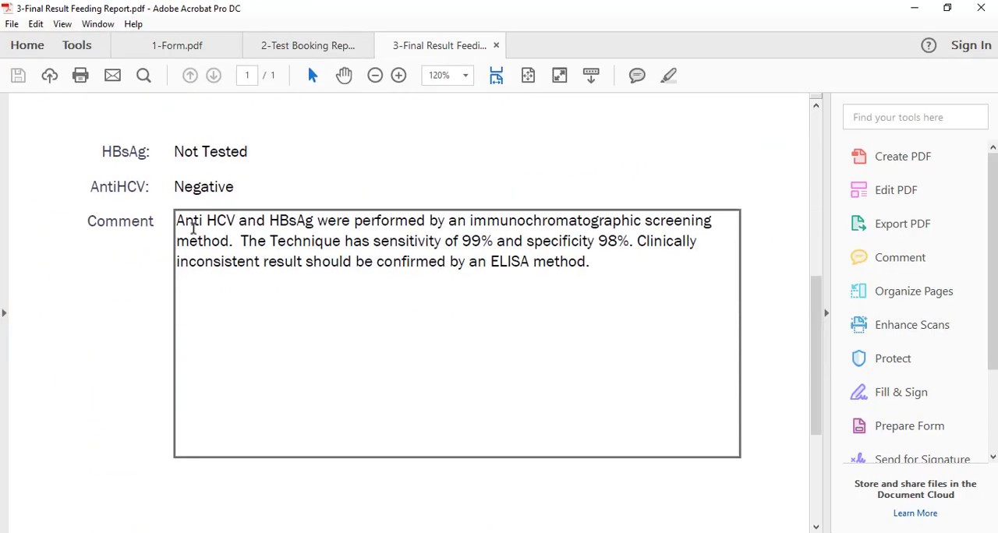
{"action": "scroll", "coordinate": [456, 234], "scroll_direction": "down", "scroll_amount": 3}
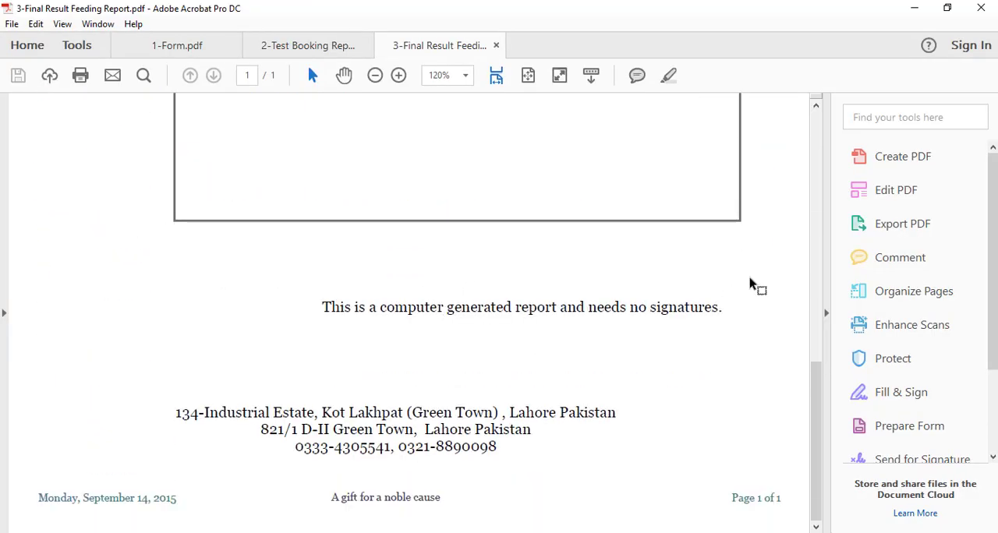
{"action": "left_click", "coordinate": [914, 8]}
{"action": "scroll", "coordinate": [535, 296], "scroll_direction": "down", "scroll_amount": 10}
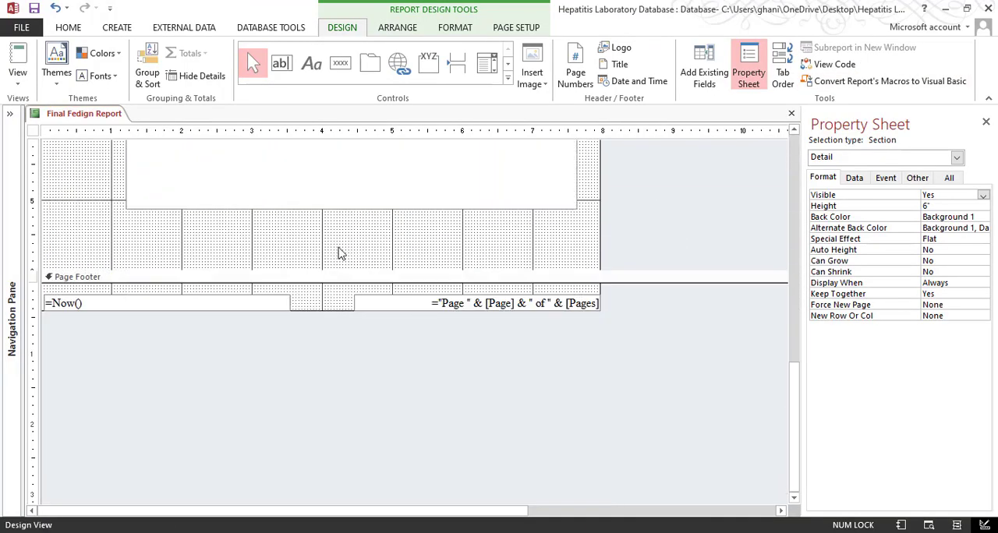
{"action": "left_click", "coordinate": [351, 204]}
{"action": "left_click_drag", "start_coordinate": [344, 268], "coordinate": [327, 465]}
{"action": "scroll", "coordinate": [352, 321], "scroll_direction": "up", "scroll_amount": 3}
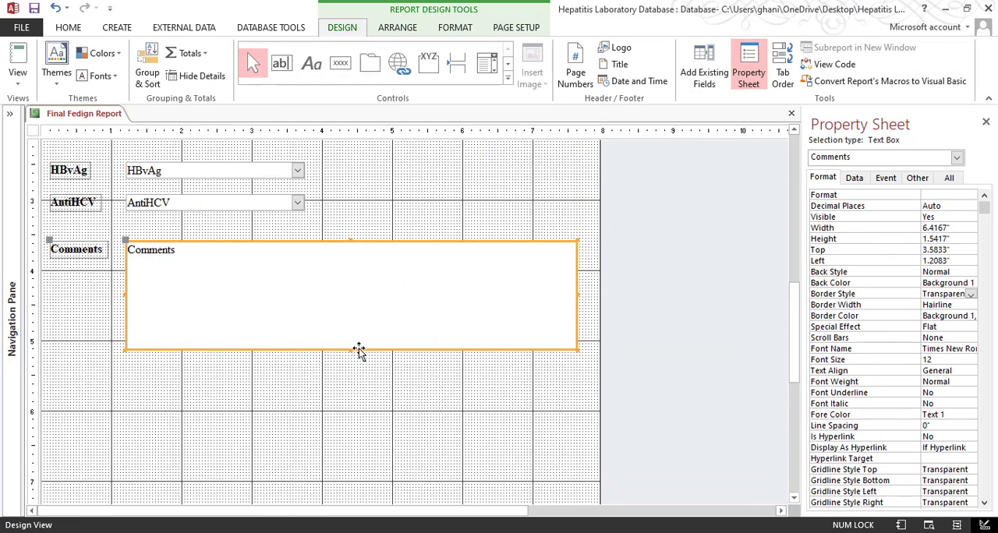
{"action": "left_click_drag", "start_coordinate": [349, 351], "coordinate": [351, 428]}
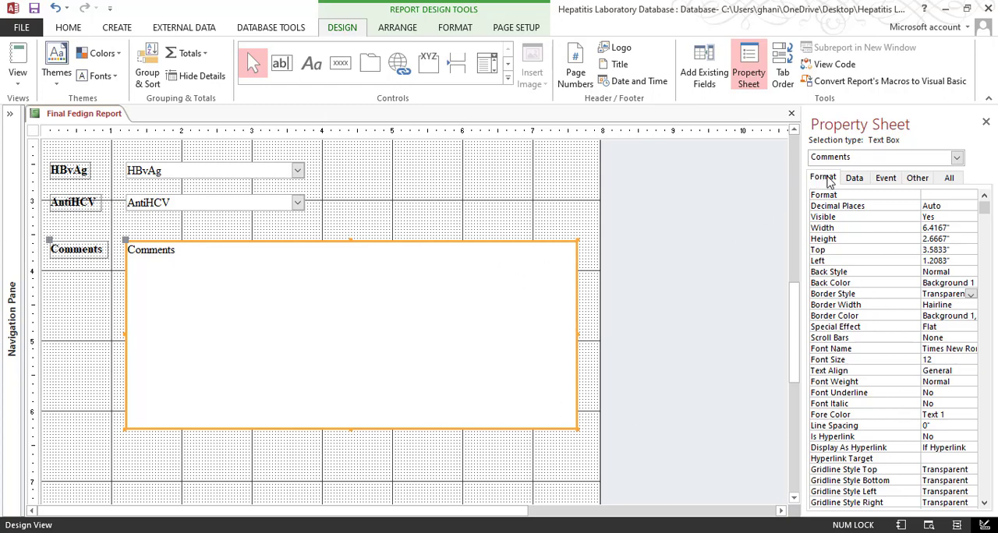
Set the Comments text box's border style to Solid and show the report in Print Preview
{"action": "left_click", "coordinate": [970, 294]}
{"action": "left_click", "coordinate": [944, 313]}
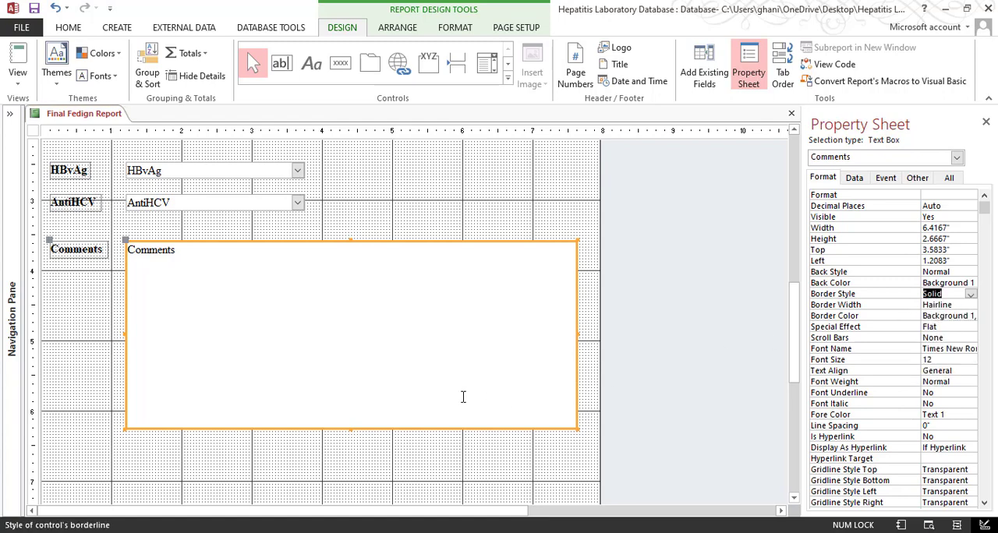
{"action": "left_click", "coordinate": [22, 94]}
{"action": "left_click", "coordinate": [58, 136]}
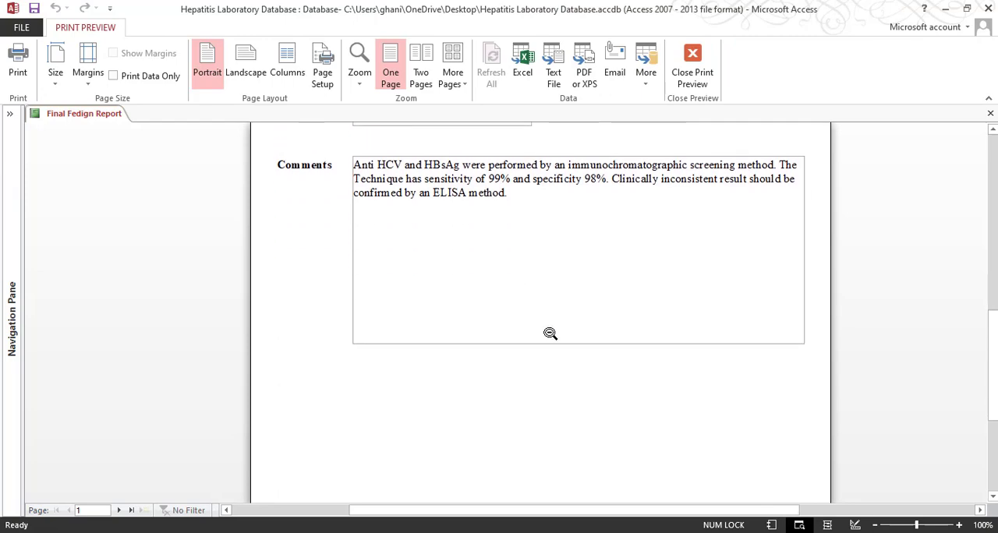
Compare the previewed patient details, test results and bordered comments with the layout in the sample PDF
{"action": "scroll", "coordinate": [550, 334], "scroll_direction": "down", "scroll_amount": 3}
{"action": "scroll", "coordinate": [550, 335], "scroll_direction": "up", "scroll_amount": 8}
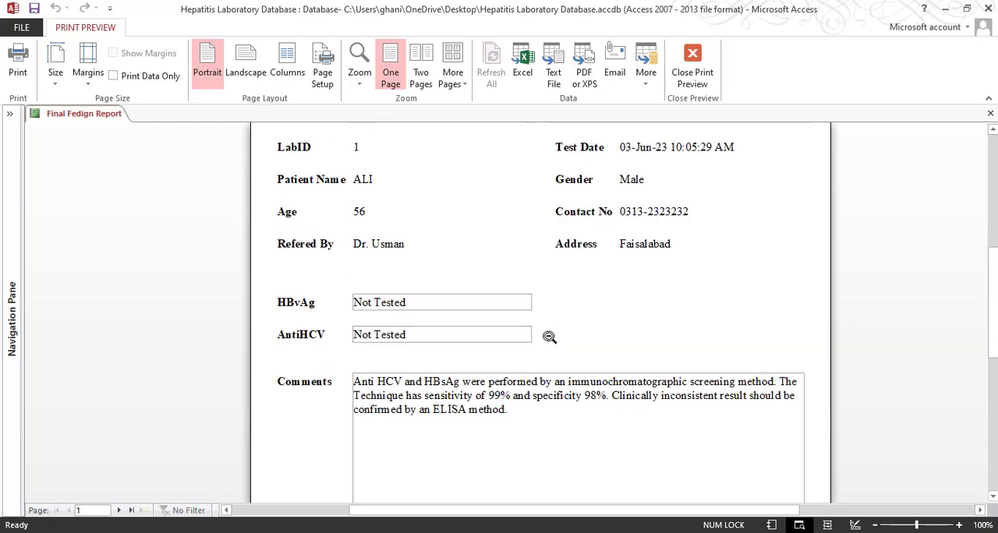
{"action": "scroll", "coordinate": [550, 333], "scroll_direction": "up", "scroll_amount": 3}
{"action": "scroll", "coordinate": [548, 330], "scroll_direction": "down", "scroll_amount": 2}
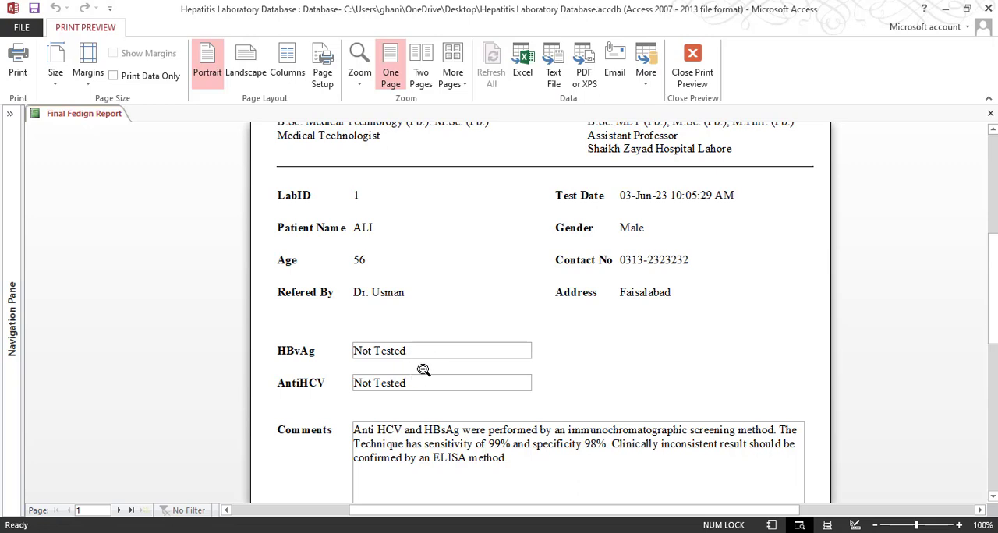
{"action": "scroll", "coordinate": [460, 372], "scroll_direction": "down", "scroll_amount": 2}
{"action": "scroll", "coordinate": [632, 375], "scroll_direction": "down", "scroll_amount": 2}
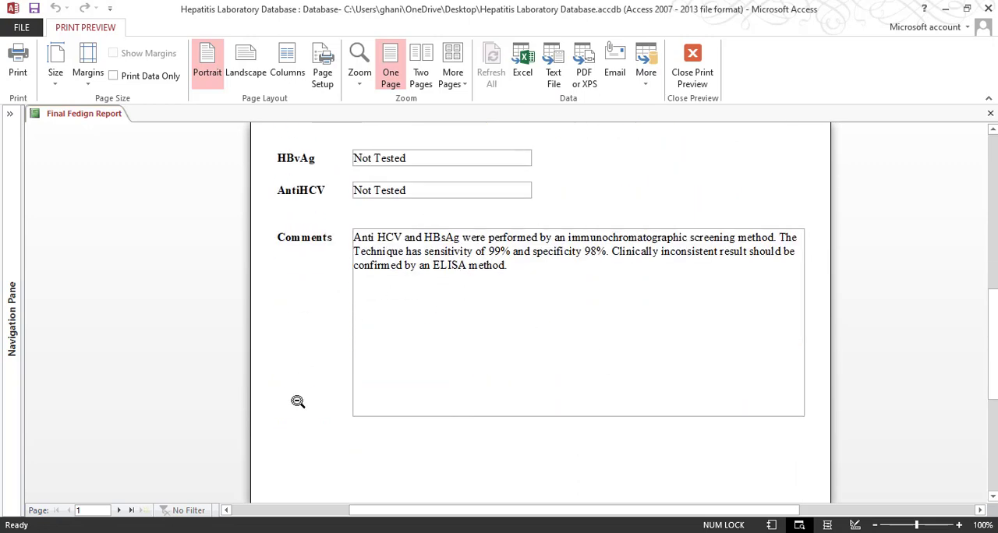
{"action": "left_click", "coordinate": [398, 491]}
{"action": "scroll", "coordinate": [400, 232], "scroll_direction": "up", "scroll_amount": 3}
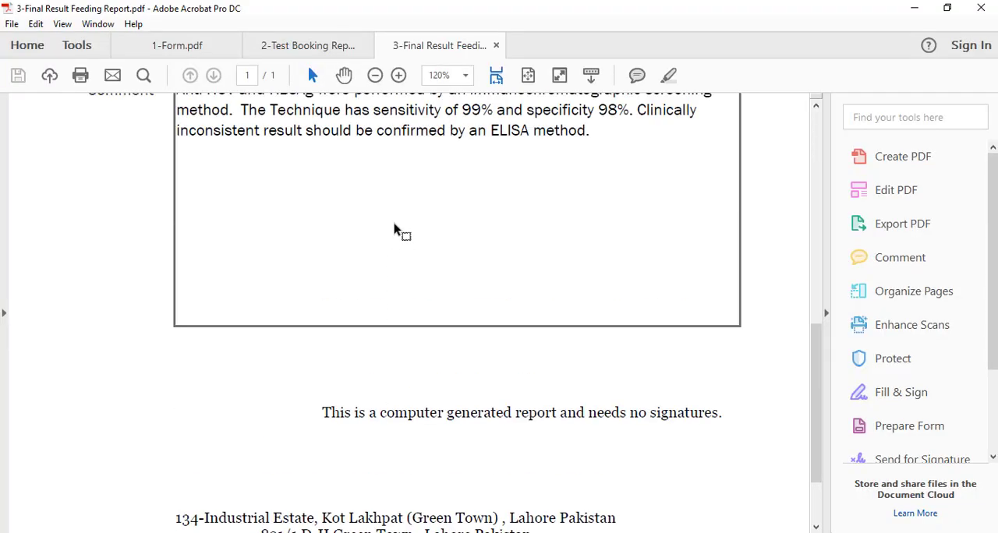
{"action": "scroll", "coordinate": [195, 243], "scroll_direction": "up", "scroll_amount": 3}
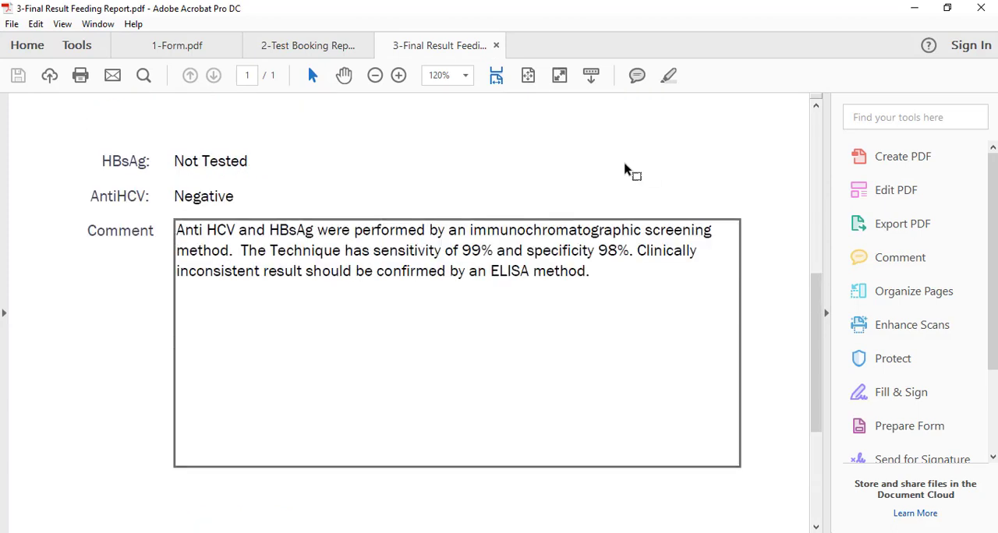
{"action": "scroll", "coordinate": [628, 170], "scroll_direction": "up", "scroll_amount": 4}
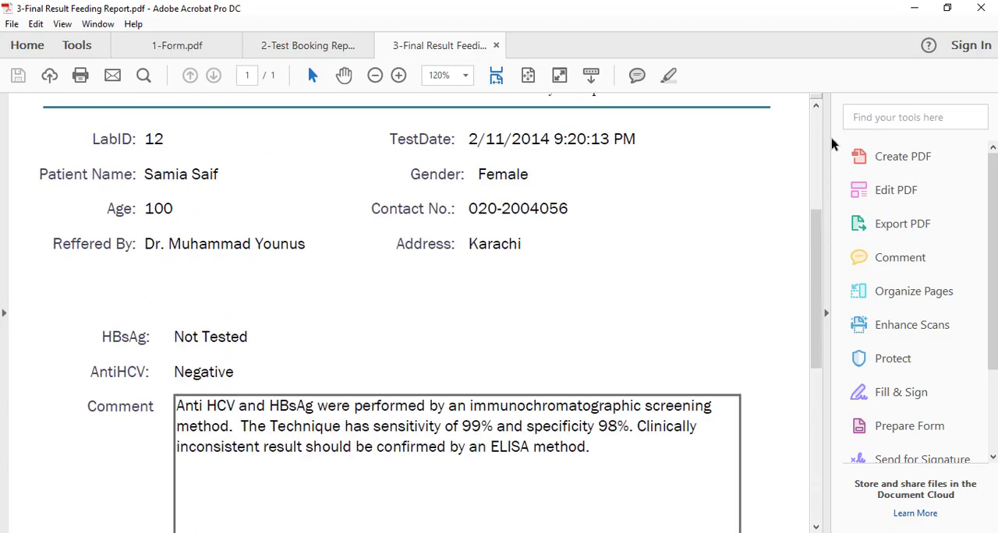
{"action": "left_click", "coordinate": [914, 8]}
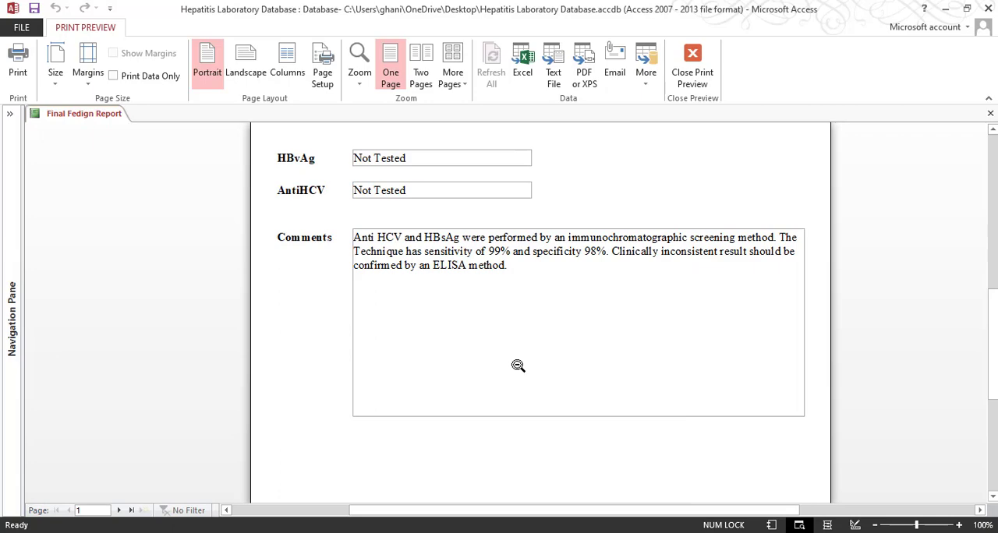
Set the Comments text box's border width to 2 pt and check it in Print Preview
{"action": "left_click", "coordinate": [688, 88]}
{"action": "scroll", "coordinate": [444, 324], "scroll_direction": "down", "scroll_amount": 10}
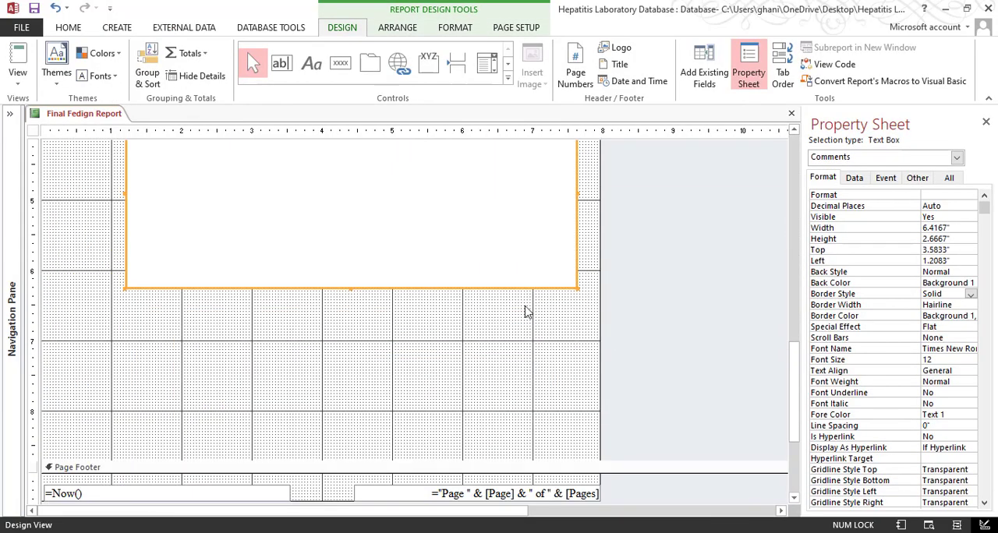
{"action": "left_click", "coordinate": [526, 311]}
{"action": "left_click", "coordinate": [441, 283]}
{"action": "left_click", "coordinate": [955, 305]}
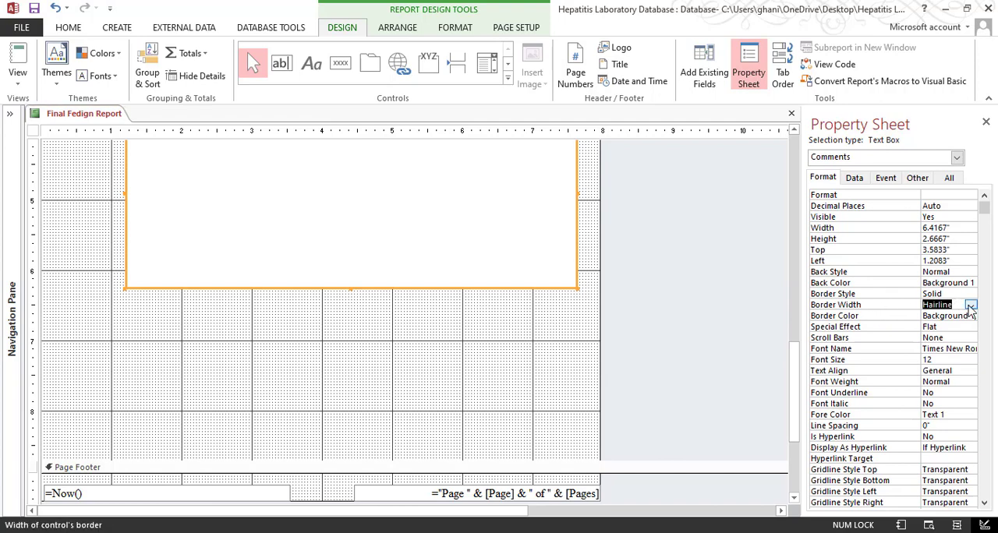
{"action": "left_click", "coordinate": [970, 309]}
{"action": "left_click", "coordinate": [940, 333]}
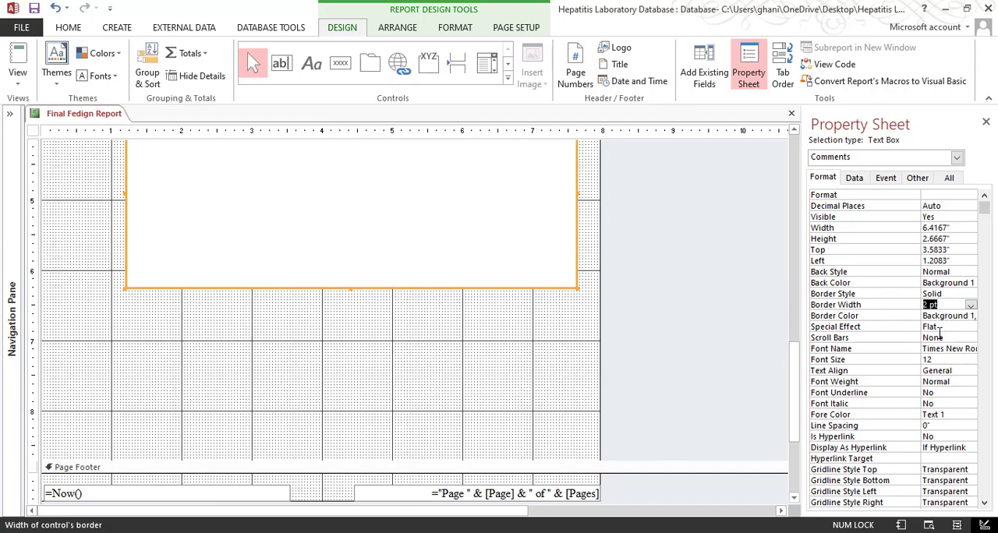
{"action": "left_click", "coordinate": [17, 78]}
{"action": "left_click", "coordinate": [44, 138]}
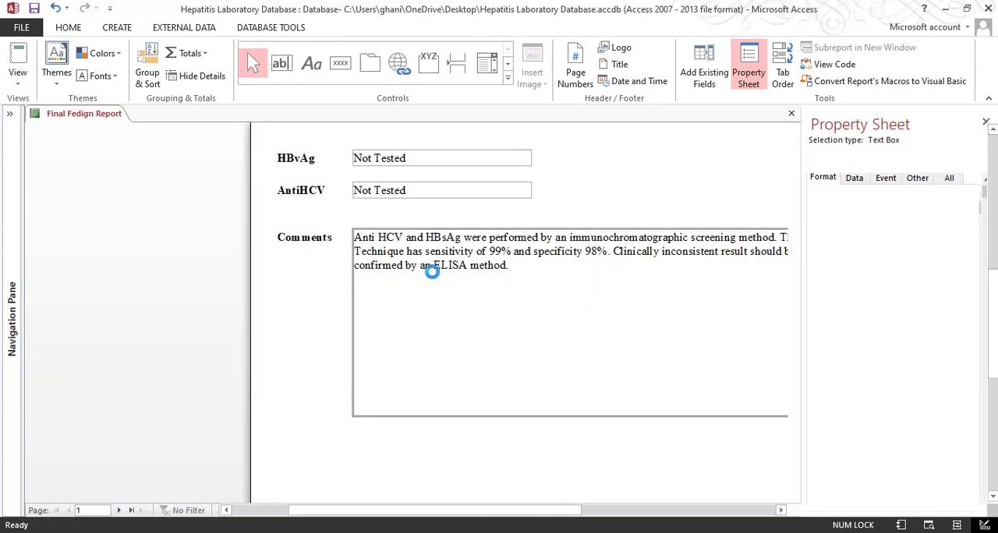
{"action": "left_click", "coordinate": [692, 66]}
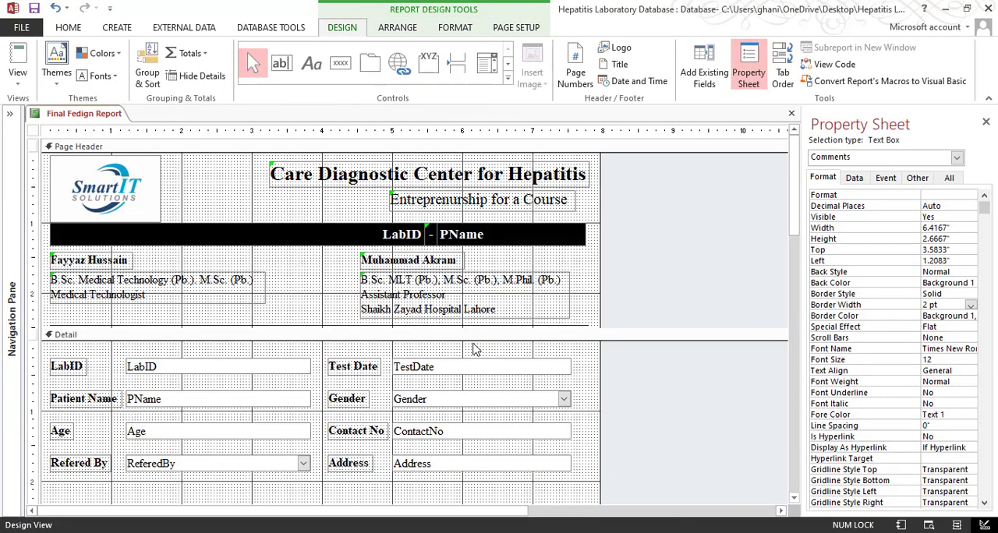
Set the Comments text box's border color to black (Text 1) and check the frame in Print Preview
{"action": "scroll", "coordinate": [476, 370], "scroll_direction": "down", "scroll_amount": 3}
{"action": "left_click", "coordinate": [374, 356]}
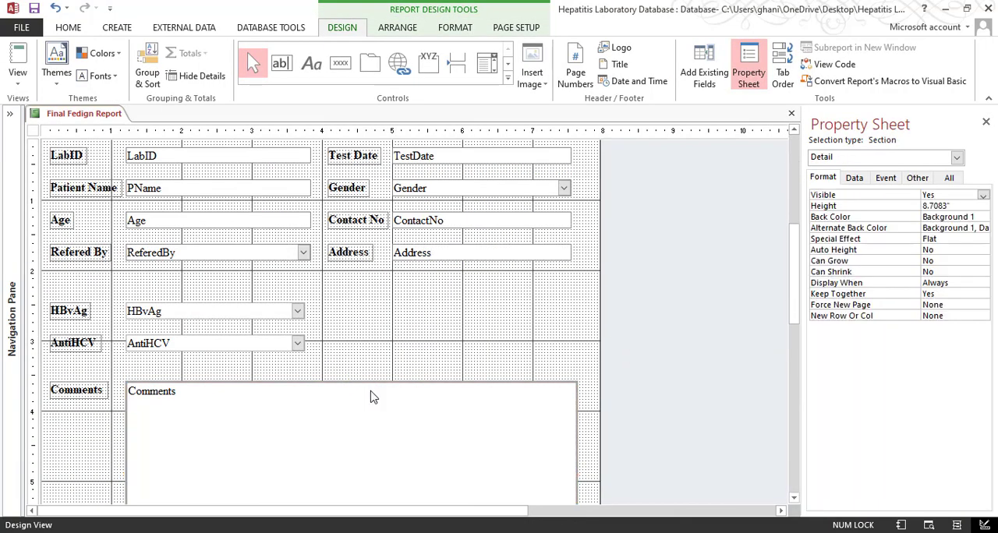
{"action": "left_click", "coordinate": [372, 395]}
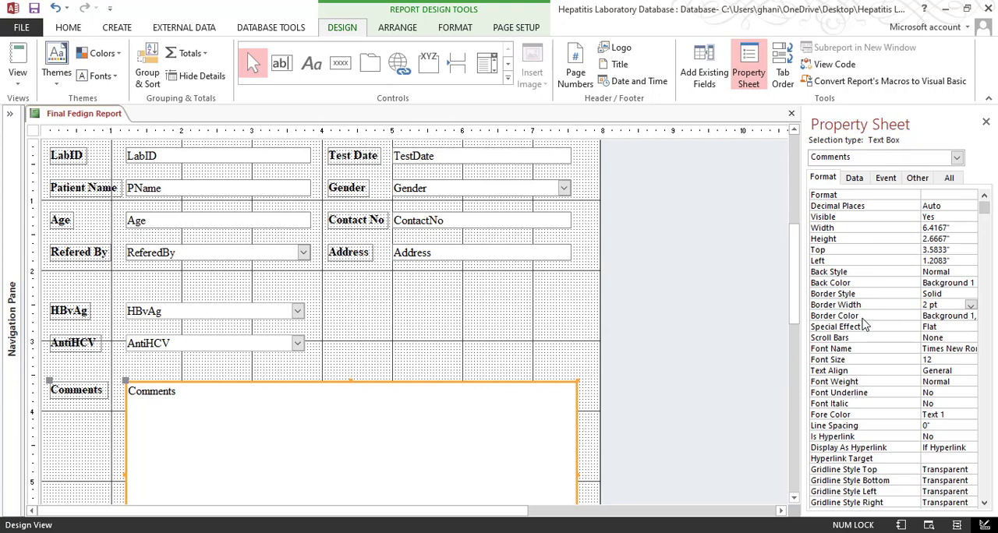
{"action": "left_click", "coordinate": [896, 318]}
{"action": "left_click", "coordinate": [959, 316]}
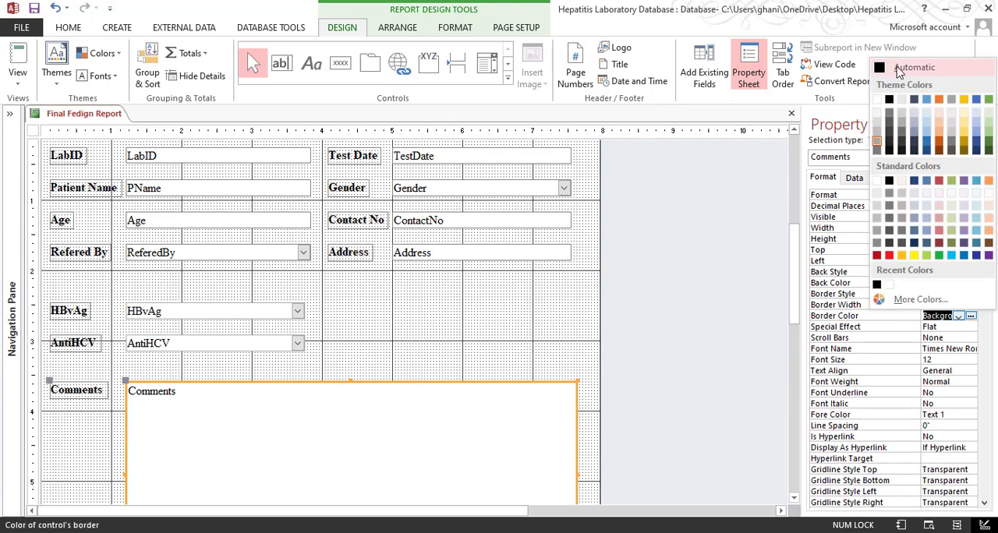
{"action": "left_click", "coordinate": [894, 97]}
{"action": "scroll", "coordinate": [423, 370], "scroll_direction": "down", "scroll_amount": 3}
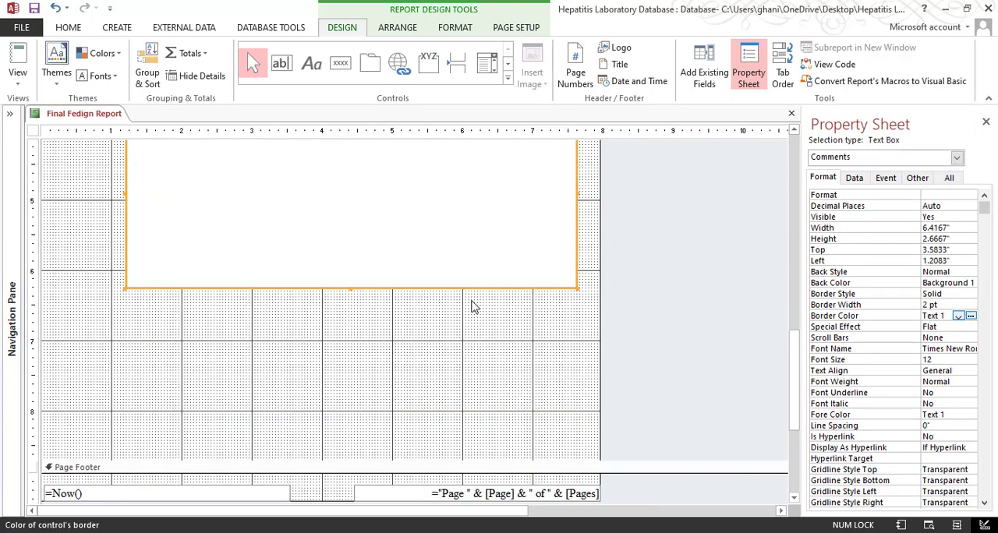
{"action": "left_click", "coordinate": [371, 367]}
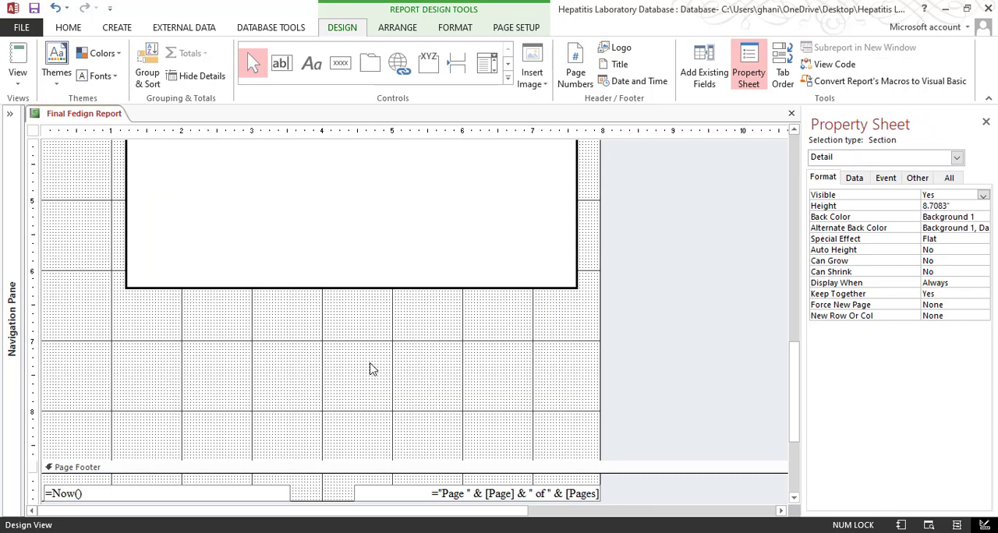
{"action": "left_click", "coordinate": [17, 78]}
{"action": "left_click", "coordinate": [39, 137]}
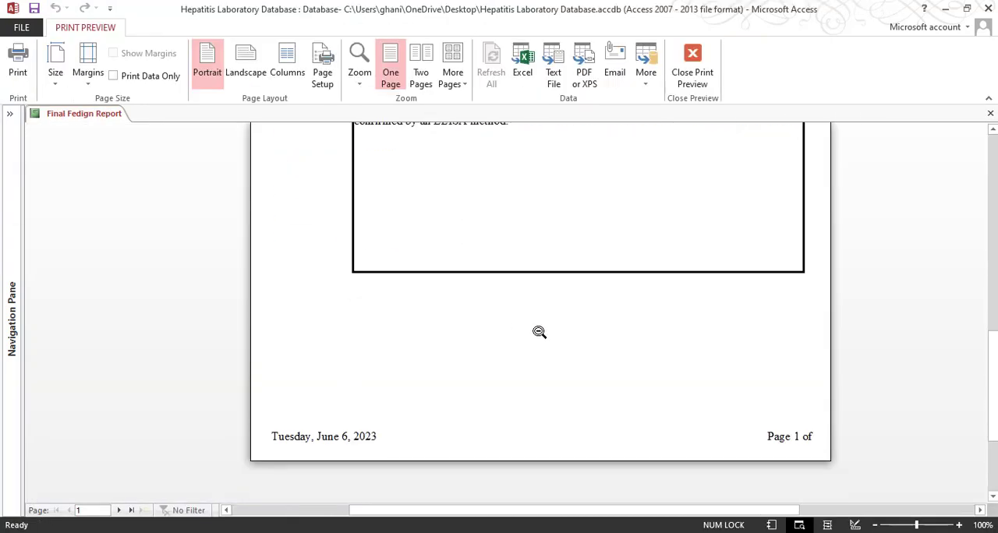
{"action": "scroll", "coordinate": [539, 332], "scroll_direction": "up", "scroll_amount": 3}
Return to Design View and set the Comments text box's border width to 1 pt
{"action": "right_click", "coordinate": [574, 200]}
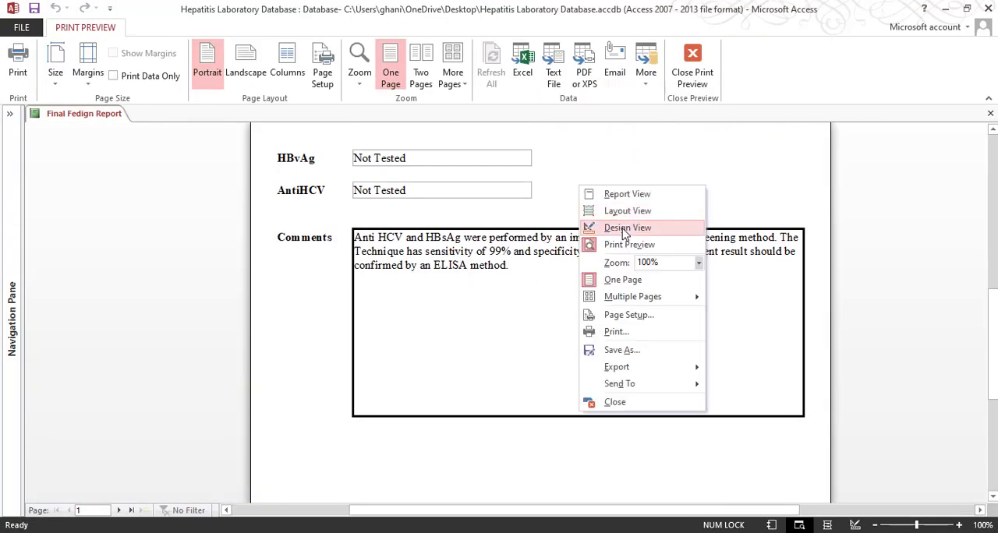
{"action": "left_click", "coordinate": [613, 225]}
{"action": "scroll", "coordinate": [400, 325], "scroll_direction": "down", "scroll_amount": 10}
{"action": "left_click", "coordinate": [288, 301]}
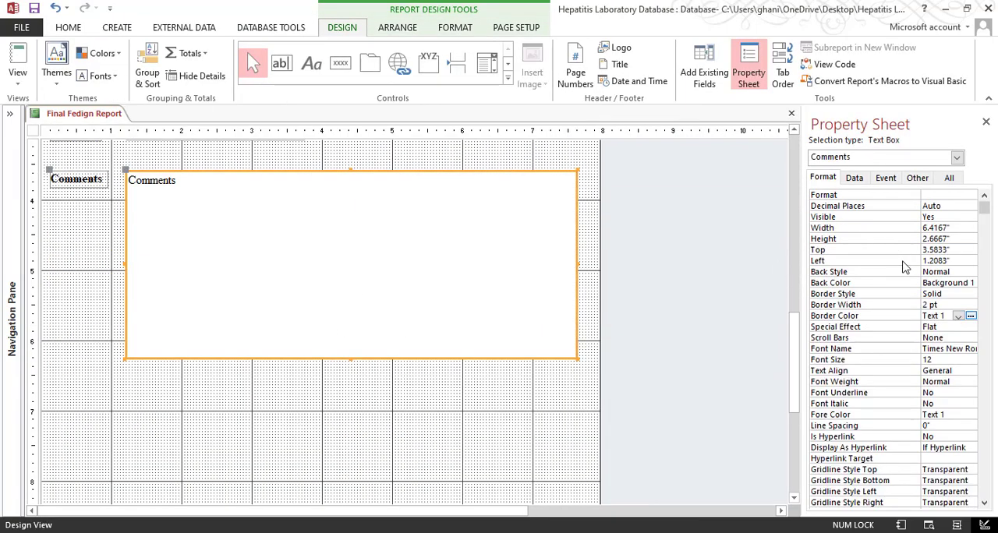
{"action": "left_click", "coordinate": [954, 305]}
{"action": "left_click", "coordinate": [970, 304]}
{"action": "left_click", "coordinate": [936, 326]}
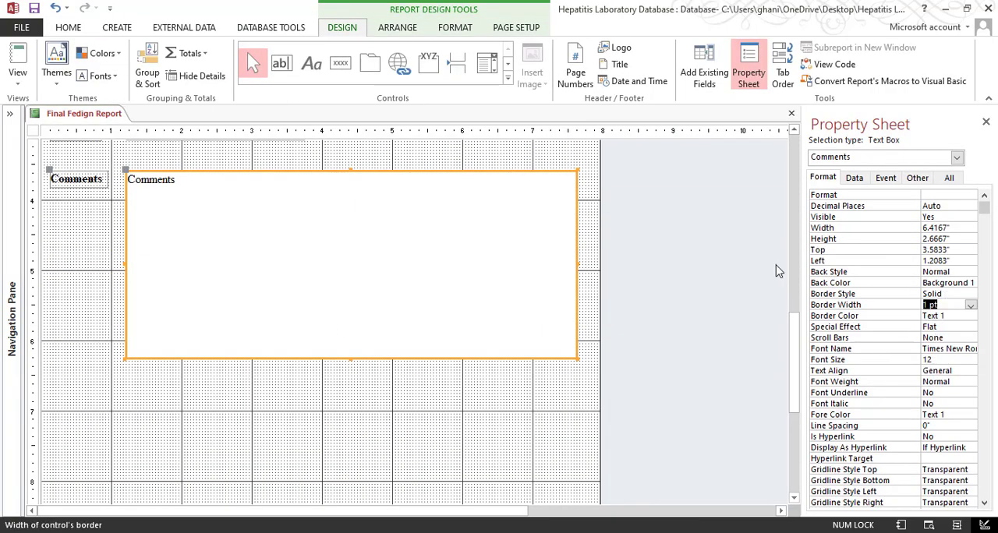
Set the border style of the HBvAg and AntiHCV combo boxes to Transparent and check the report in Print Preview
{"action": "scroll", "coordinate": [351, 279], "scroll_direction": "up", "scroll_amount": 1}
{"action": "left_click_drag", "start_coordinate": [330, 169], "coordinate": [272, 205]}
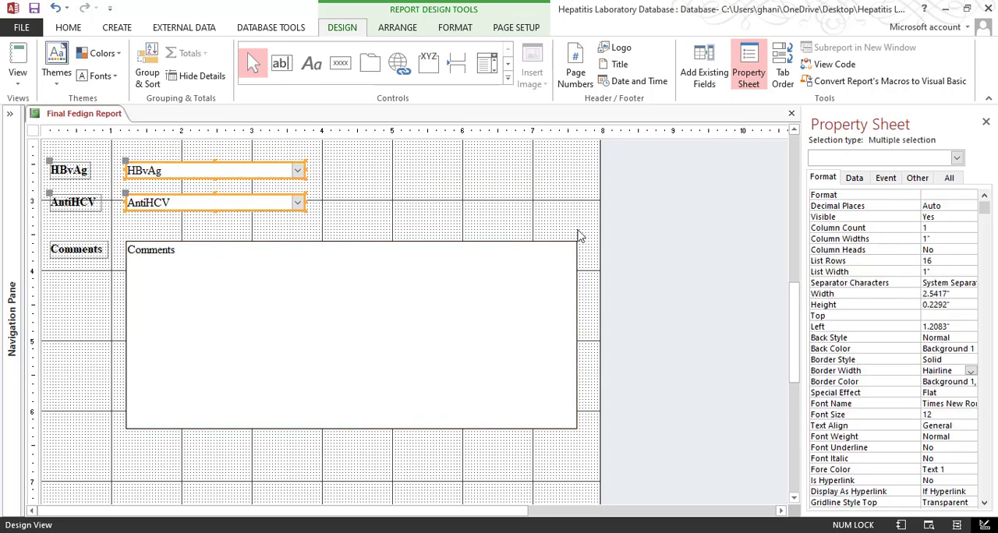
{"action": "left_click", "coordinate": [940, 361]}
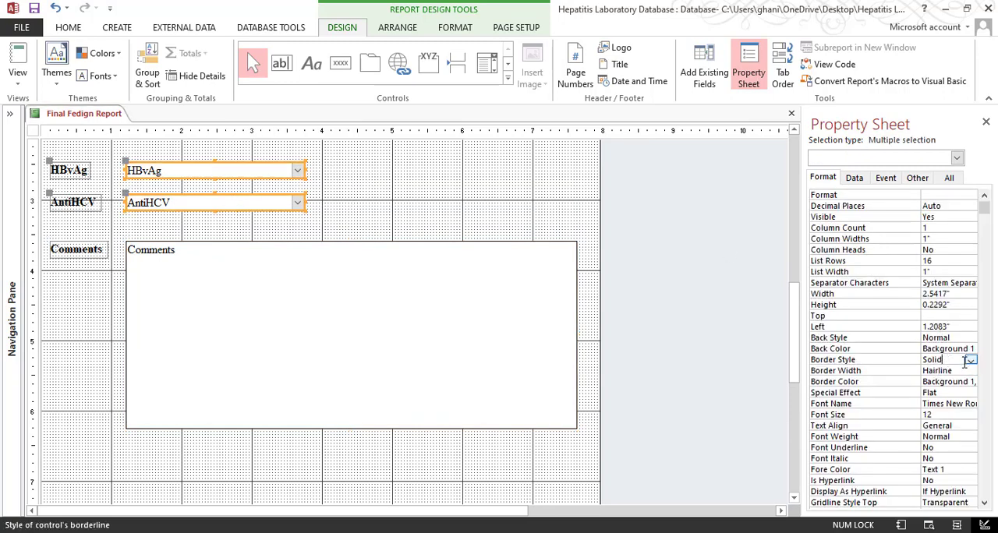
{"action": "left_click", "coordinate": [970, 360]}
{"action": "left_click", "coordinate": [946, 370]}
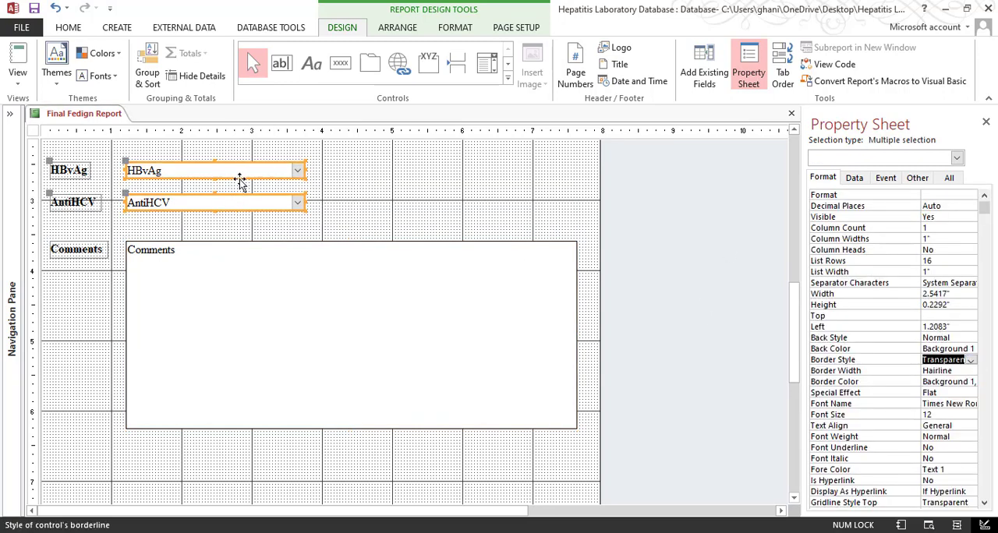
{"action": "left_click", "coordinate": [11, 81]}
{"action": "left_click", "coordinate": [47, 138]}
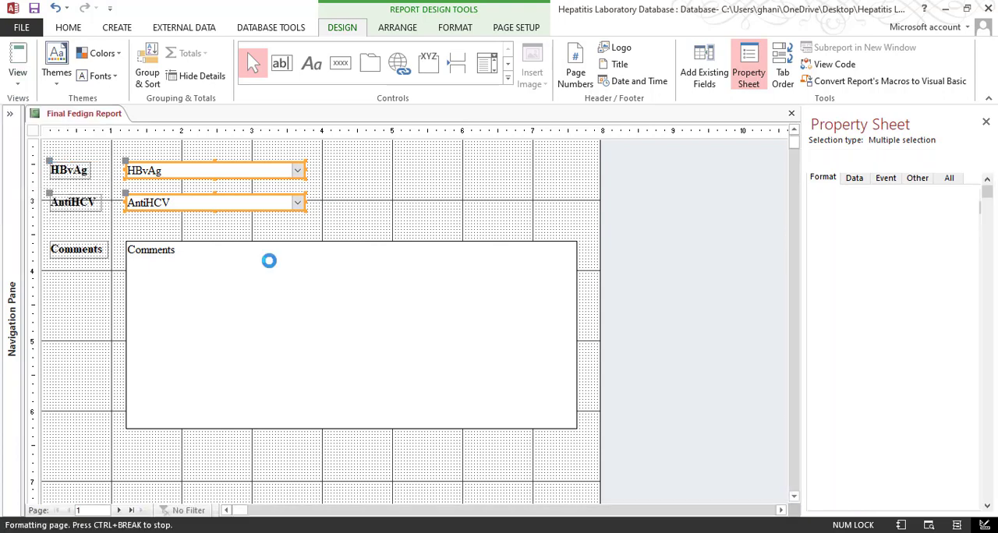
{"action": "scroll", "coordinate": [522, 248], "scroll_direction": "up", "scroll_amount": 1}
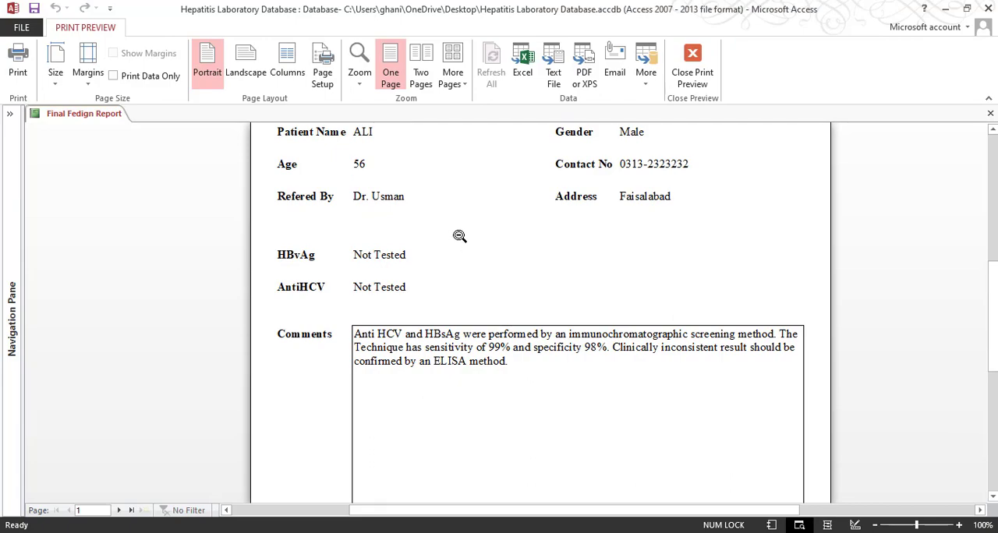
{"action": "left_click", "coordinate": [693, 72]}
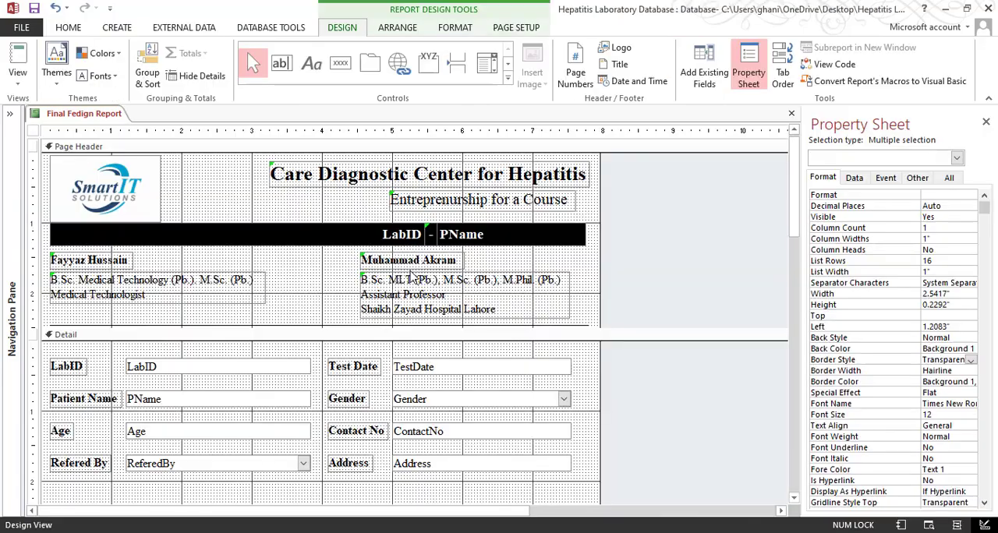
Nudge the HBvAg and AntiHCV labels and combo boxes slightly down and check the layout in Print Preview
{"action": "scroll", "coordinate": [269, 312], "scroll_direction": "down", "scroll_amount": 6}
{"action": "scroll", "coordinate": [349, 227], "scroll_direction": "up", "scroll_amount": 6}
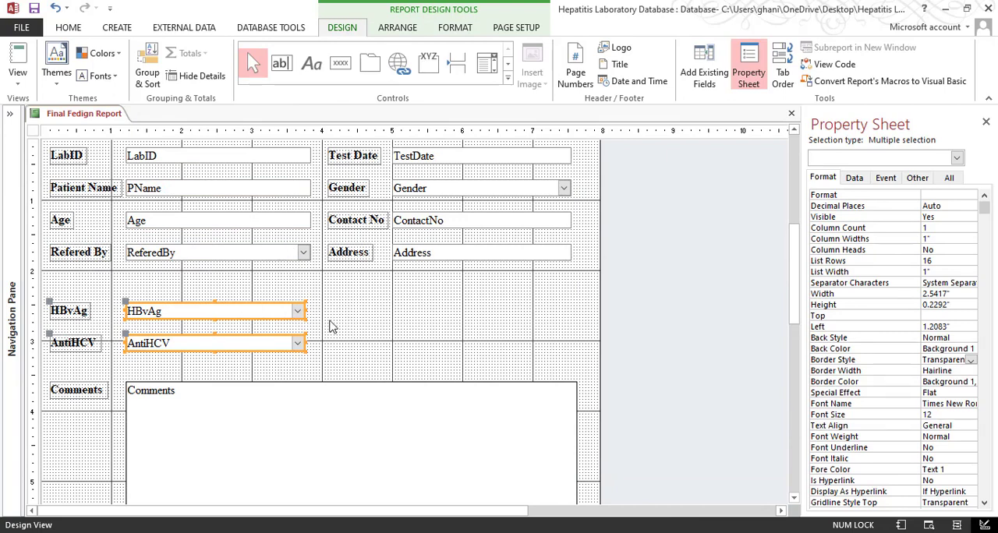
{"action": "left_click_drag", "start_coordinate": [346, 295], "coordinate": [55, 379]}
{"action": "key", "text": "Down"}
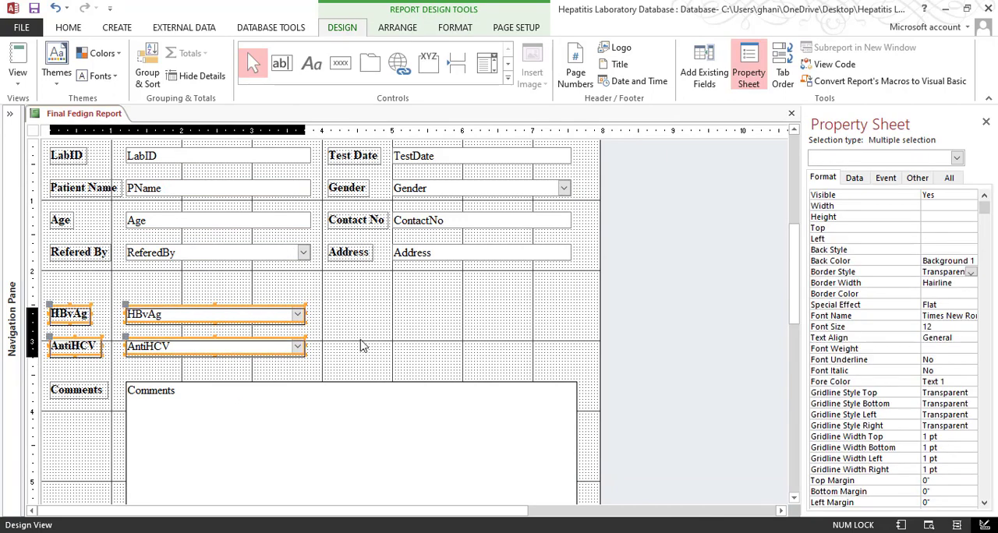
{"action": "left_click", "coordinate": [366, 337]}
{"action": "scroll", "coordinate": [366, 337], "scroll_direction": "down", "scroll_amount": 4}
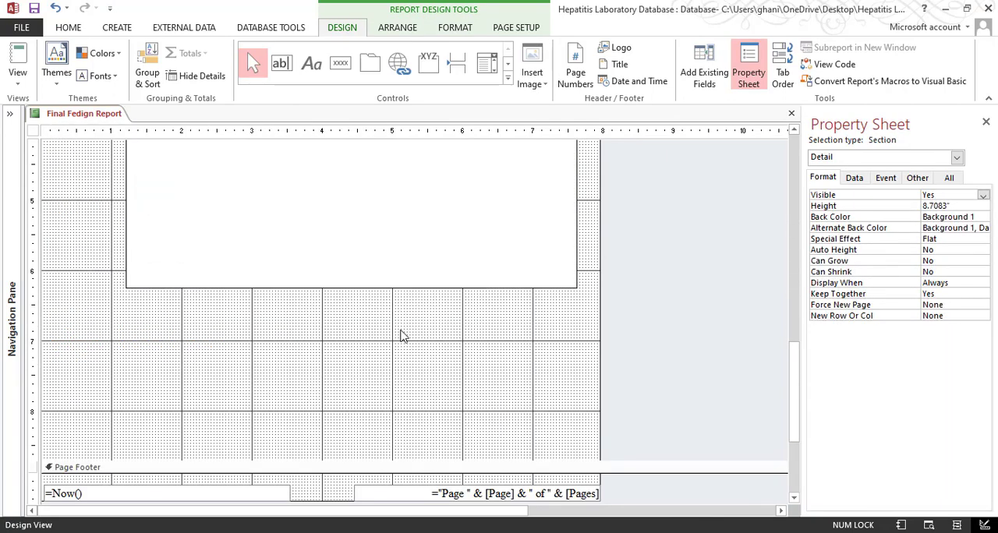
{"action": "left_click", "coordinate": [17, 80]}
{"action": "left_click", "coordinate": [63, 132]}
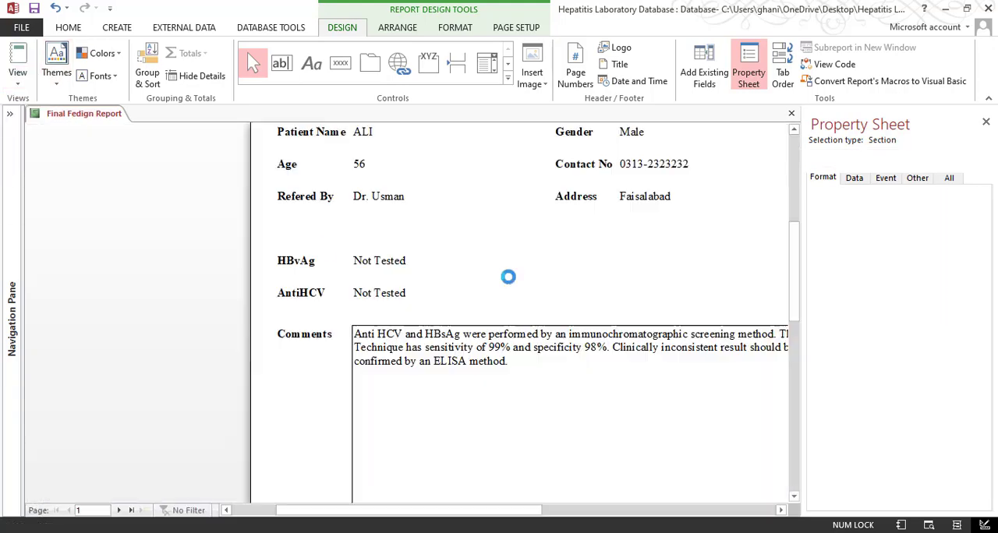
{"action": "scroll", "coordinate": [513, 348], "scroll_direction": "down", "scroll_amount": 2}
{"action": "scroll", "coordinate": [568, 307], "scroll_direction": "up", "scroll_amount": 2}
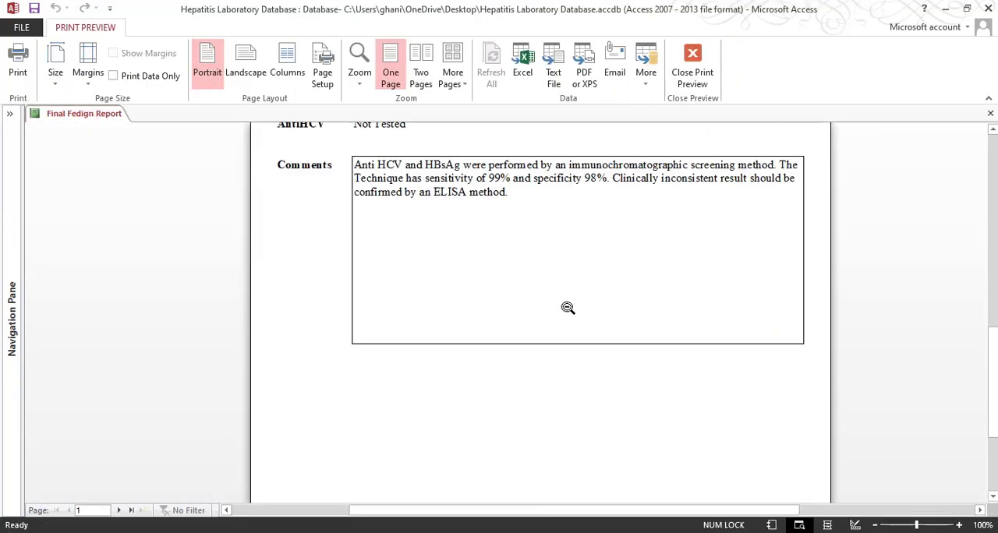
Return to Design View and shorten the Comments text box to a height of about 1.71 inches
{"action": "left_click", "coordinate": [689, 84]}
{"action": "scroll", "coordinate": [350, 366], "scroll_direction": "down", "scroll_amount": 4}
{"action": "left_click", "coordinate": [349, 406]}
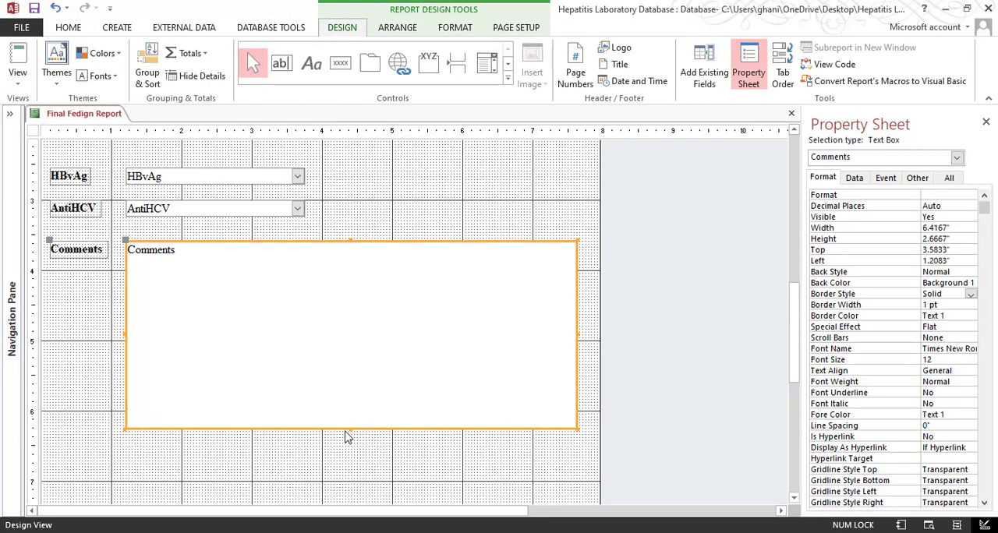
{"action": "left_click_drag", "start_coordinate": [352, 428], "coordinate": [352, 361]}
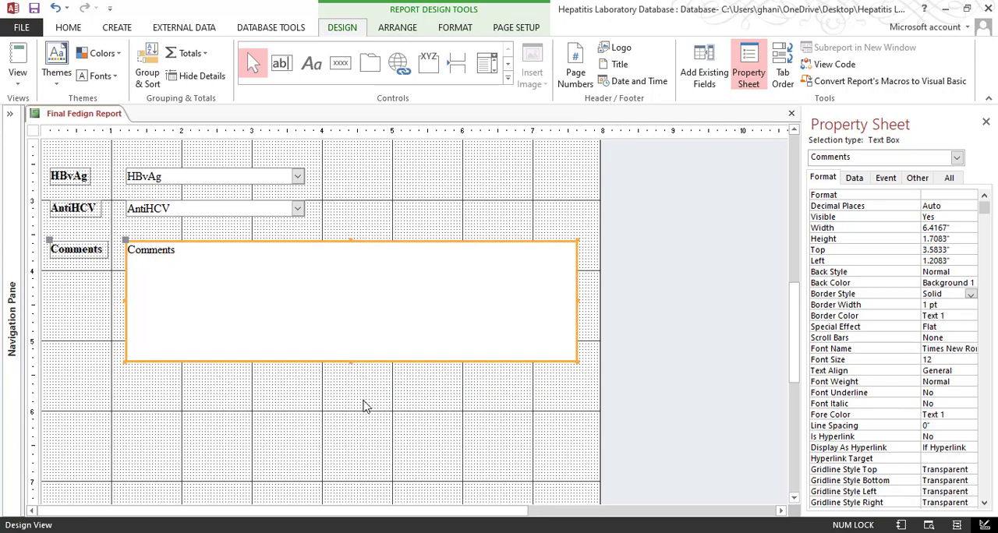
{"action": "left_click", "coordinate": [353, 423]}
Review the closing lines below the comments frame in the sample PDF, then return to the report design
{"action": "key", "text": "alt+Tab"}
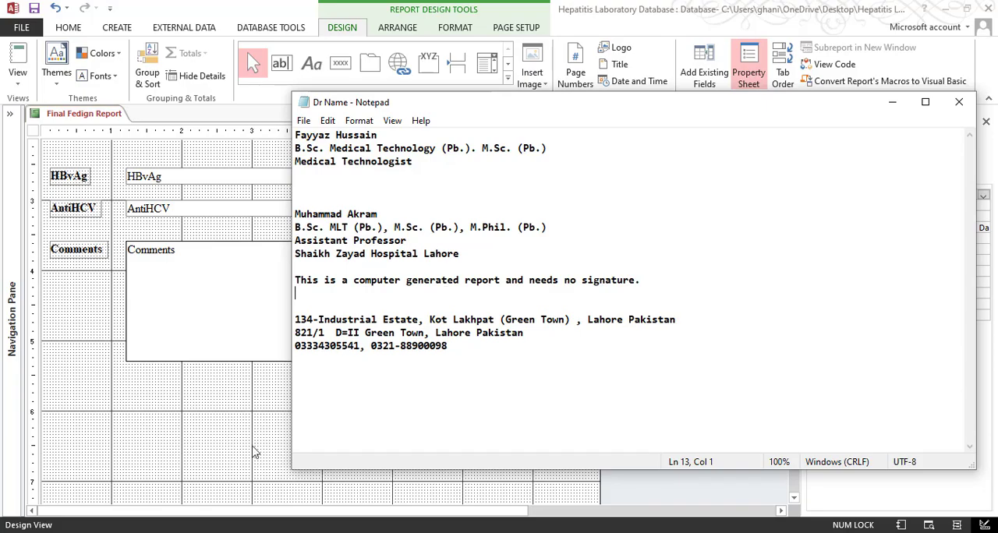
{"action": "left_click", "coordinate": [240, 532]}
{"action": "left_click", "coordinate": [369, 489]}
{"action": "scroll", "coordinate": [445, 348], "scroll_direction": "down", "scroll_amount": 6}
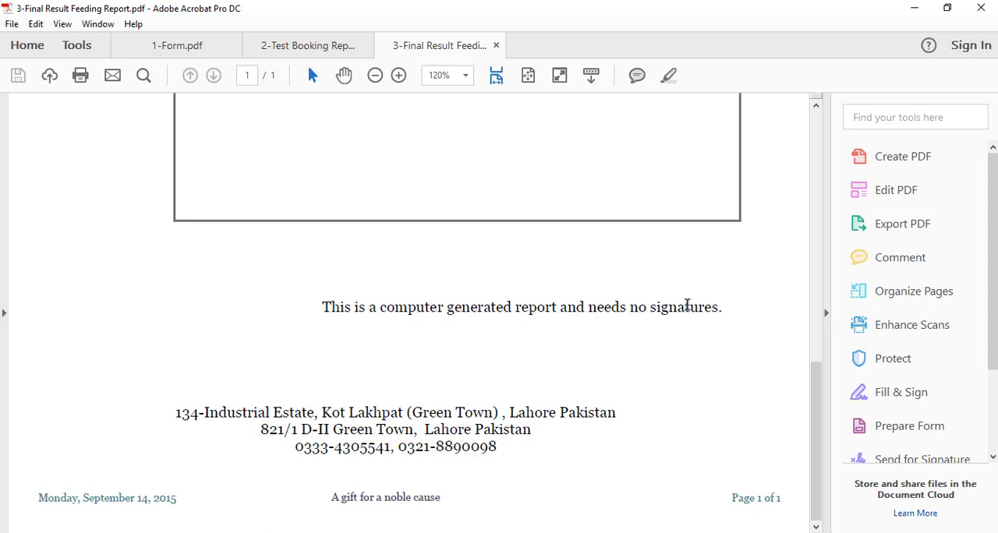
{"action": "left_click", "coordinate": [914, 8]}
{"action": "left_click", "coordinate": [199, 393]}
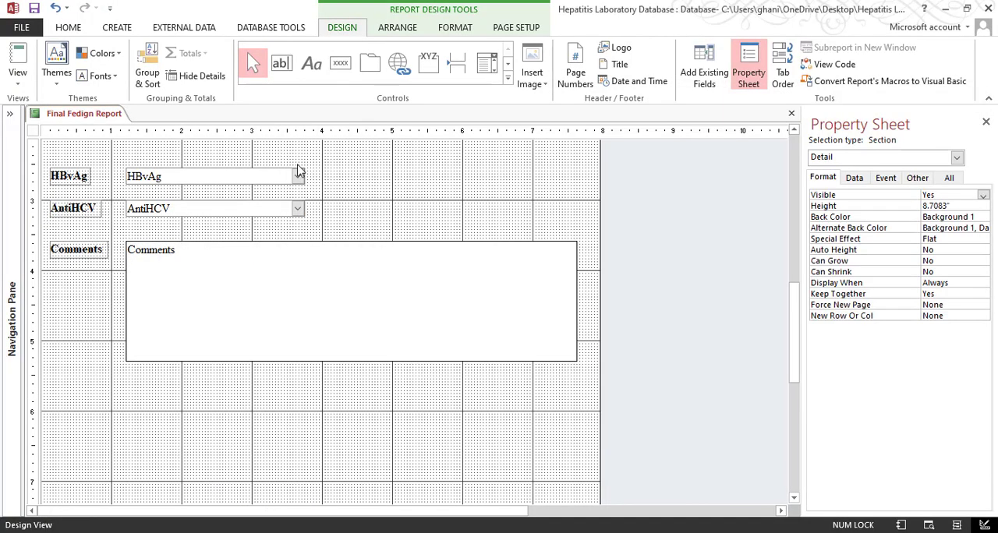
Add a label below the Comments box with the Notepad text "This is a computer generated report and needs no signature."
{"action": "key", "text": "alt+Tab"}
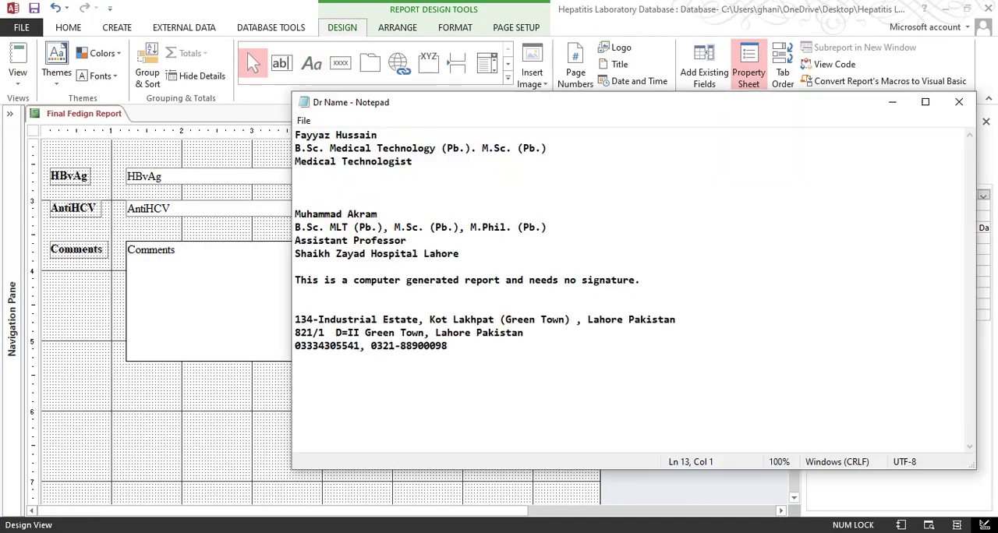
{"action": "left_click_drag", "start_coordinate": [645, 280], "coordinate": [294, 287]}
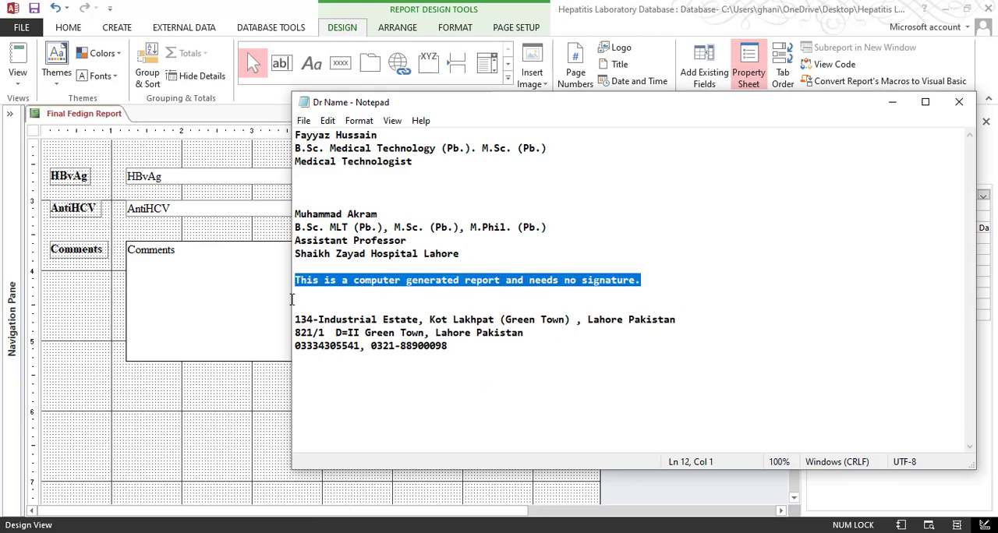
{"action": "left_click", "coordinate": [251, 328]}
{"action": "left_click", "coordinate": [282, 412]}
{"action": "left_click", "coordinate": [311, 64]}
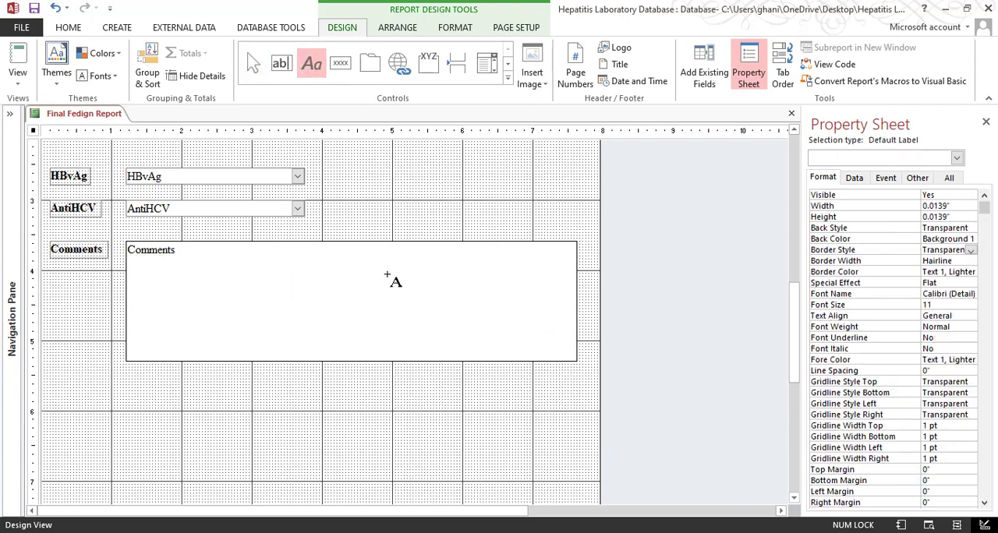
{"action": "left_click", "coordinate": [295, 408]}
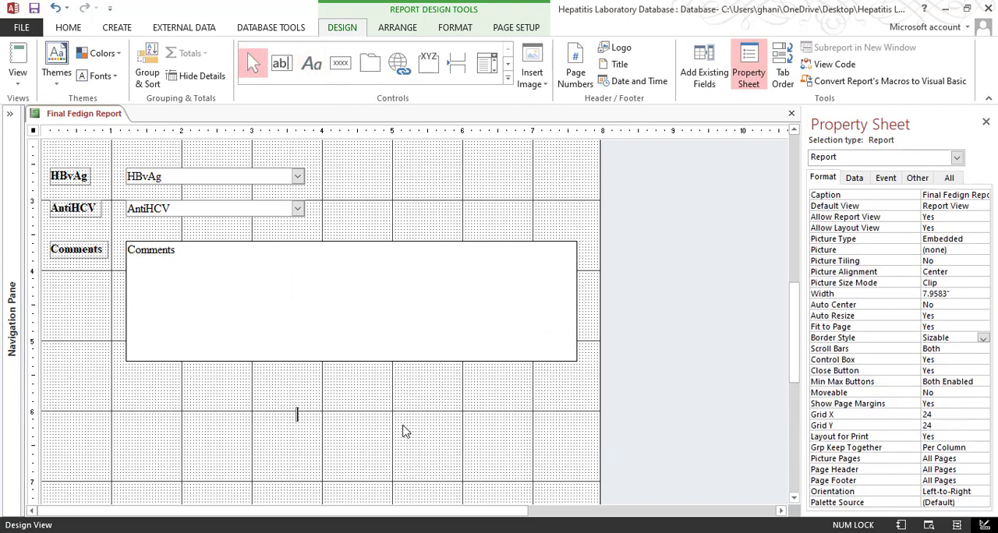
{"action": "type", "text": "This is a computer generated report and needs no signature."}
{"action": "key", "text": "Return"}
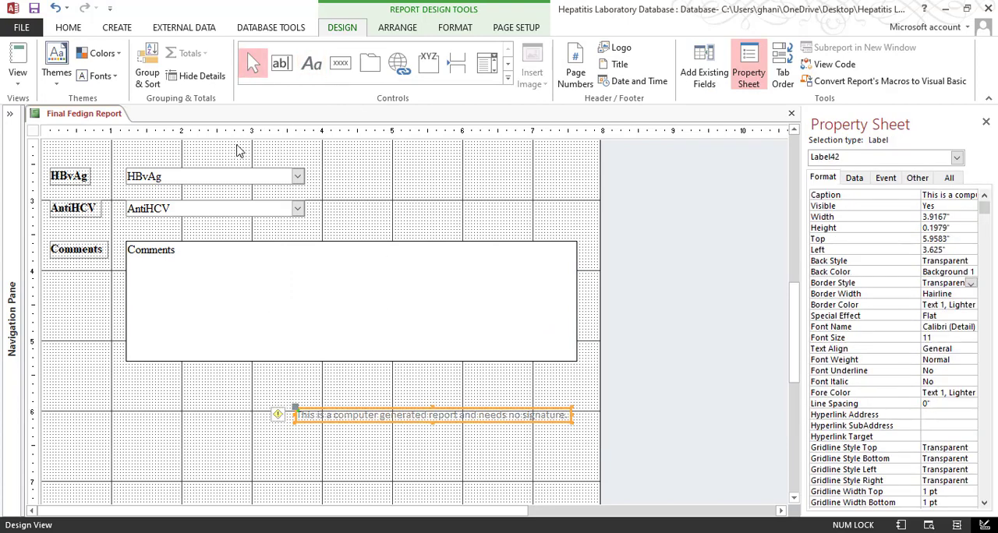
Copy the formatting of the assistant professor's qualifications label in the page header onto the no-signature label
{"action": "scroll", "coordinate": [325, 258], "scroll_direction": "up", "scroll_amount": 5}
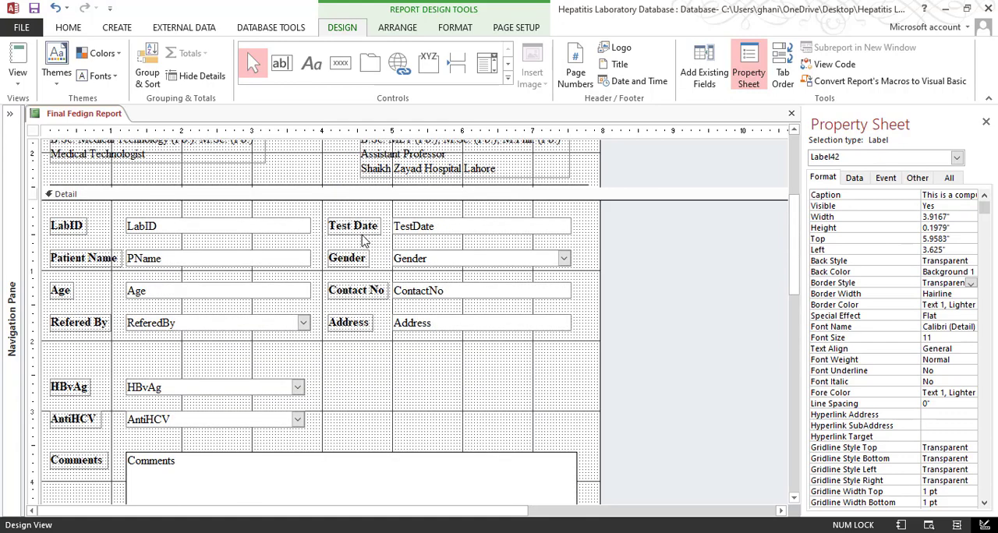
{"action": "left_click", "coordinate": [405, 174]}
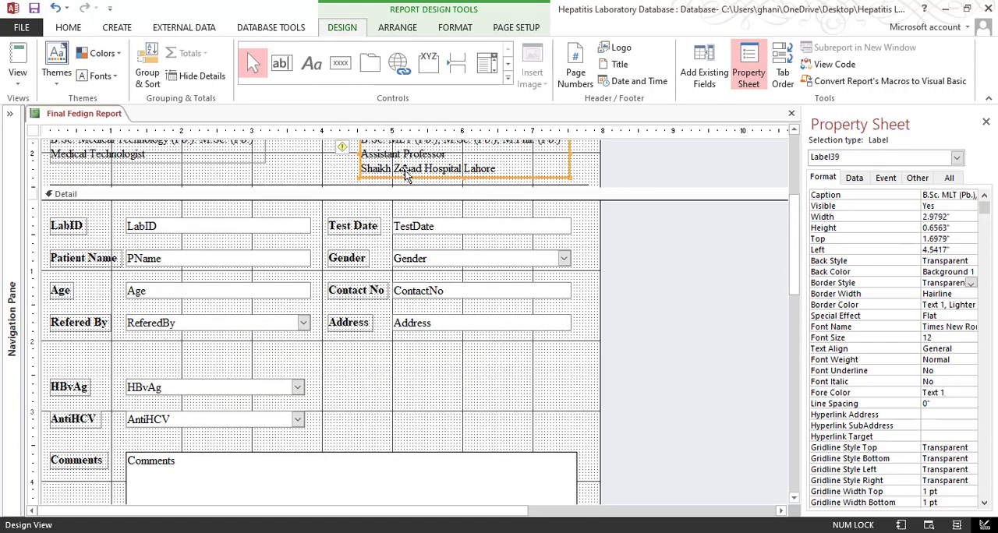
{"action": "left_click", "coordinate": [69, 27]}
{"action": "left_click", "coordinate": [109, 81]}
{"action": "scroll", "coordinate": [320, 258], "scroll_direction": "down", "scroll_amount": 5}
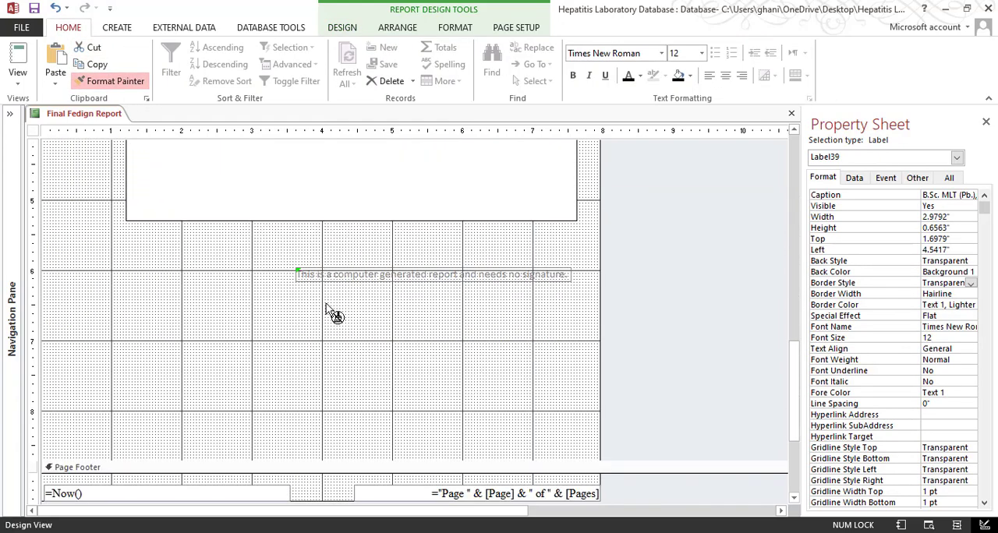
{"action": "left_click", "coordinate": [350, 278]}
{"action": "left_click", "coordinate": [343, 334]}
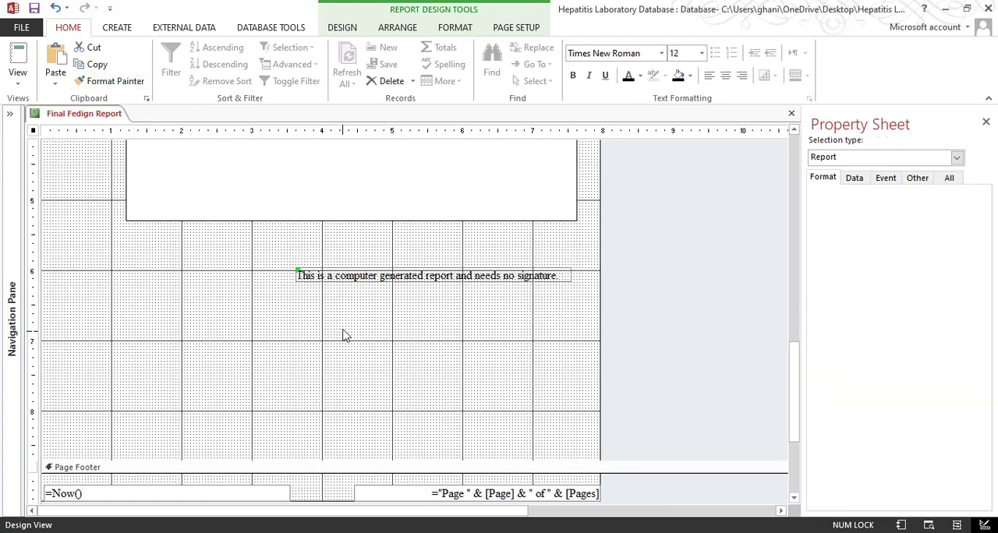
Size the no-signature label to fit its text and move it to about 3.38 inches left and 5.83 inches top
{"action": "right_click", "coordinate": [375, 279]}
{"action": "mouse_move", "coordinate": [448, 353]}
{"action": "left_click", "coordinate": [528, 354]}
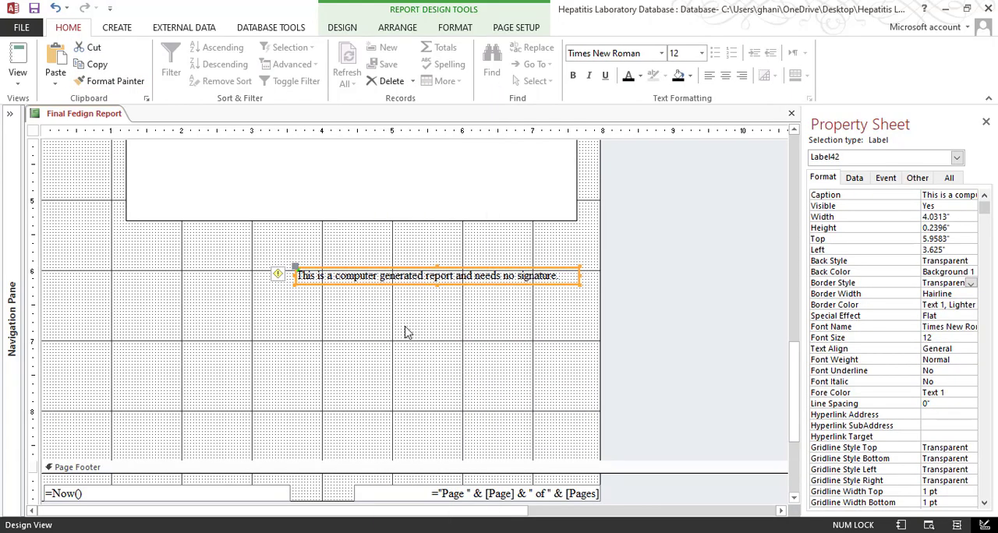
{"action": "left_click", "coordinate": [404, 333]}
{"action": "left_click", "coordinate": [374, 284]}
{"action": "left_click_drag", "start_coordinate": [374, 288], "coordinate": [357, 279]}
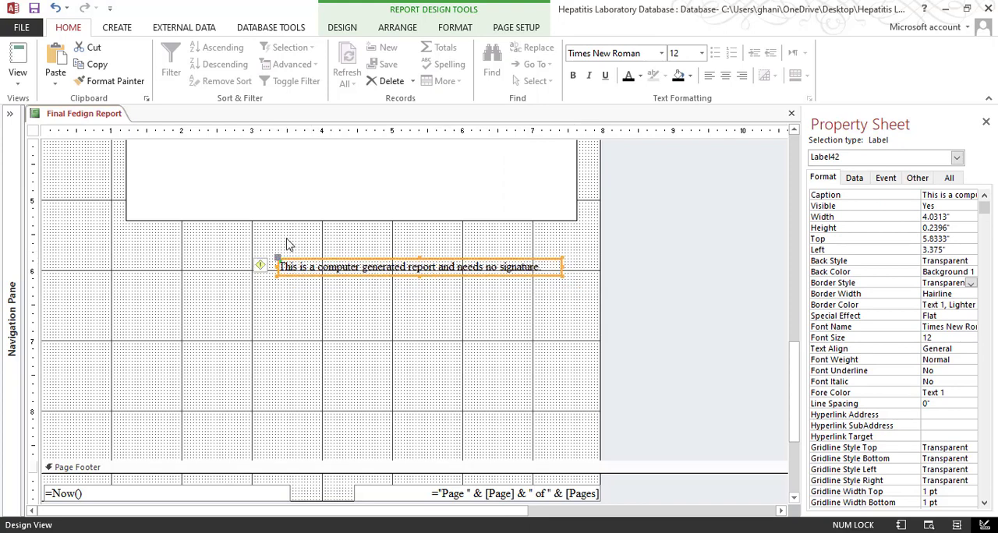
Check the no-signature line in Print Preview and compare the page ending with the sample PDF
{"action": "left_click", "coordinate": [18, 82]}
{"action": "left_click", "coordinate": [48, 138]}
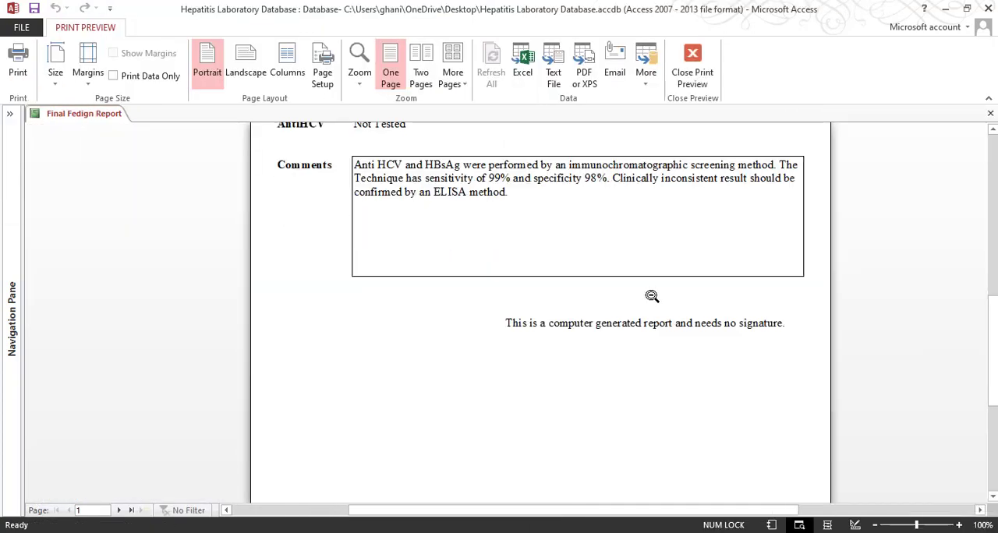
{"action": "scroll", "coordinate": [652, 311], "scroll_direction": "up", "scroll_amount": 1}
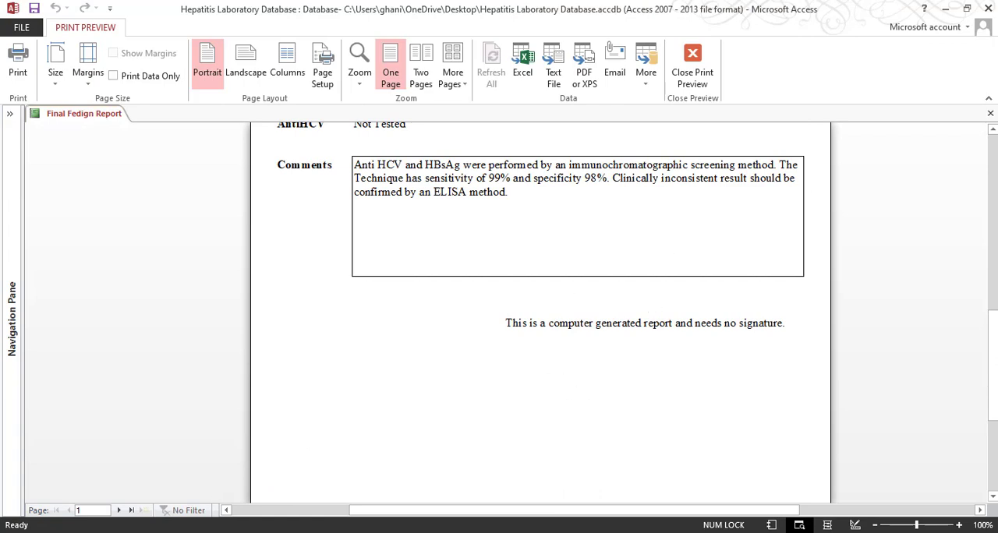
{"action": "left_click", "coordinate": [390, 488]}
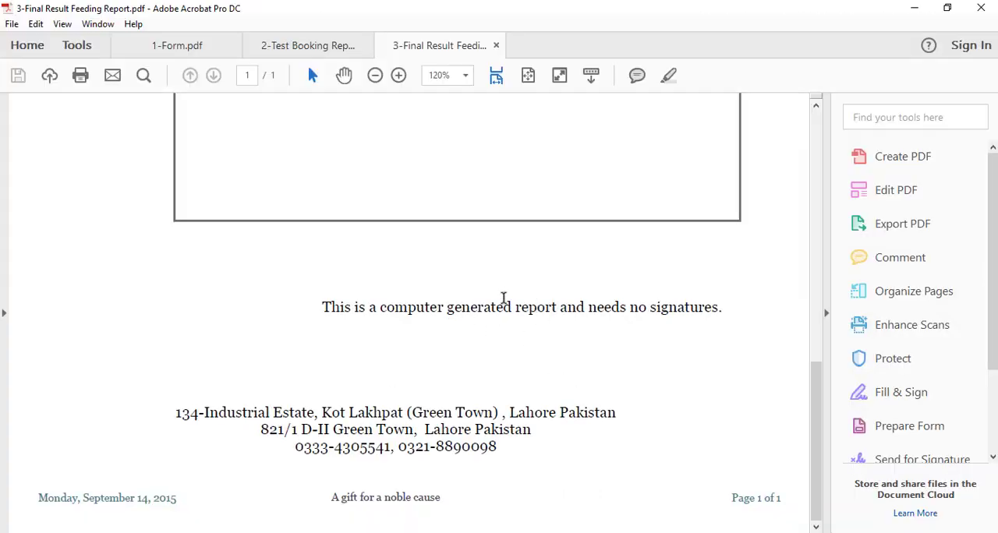
{"action": "left_click", "coordinate": [915, 10]}
{"action": "scroll", "coordinate": [611, 294], "scroll_direction": "down", "scroll_amount": 3}
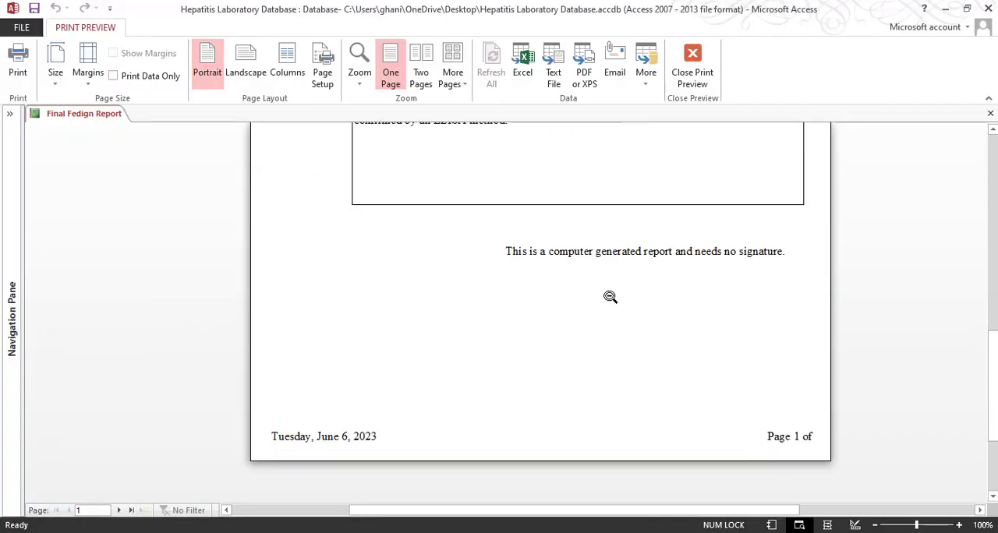
Return to Design View, move the no-signature label up to about 5.71 inches top and size it to fit
{"action": "left_click", "coordinate": [692, 78]}
{"action": "scroll", "coordinate": [558, 381], "scroll_direction": "down", "scroll_amount": 5}
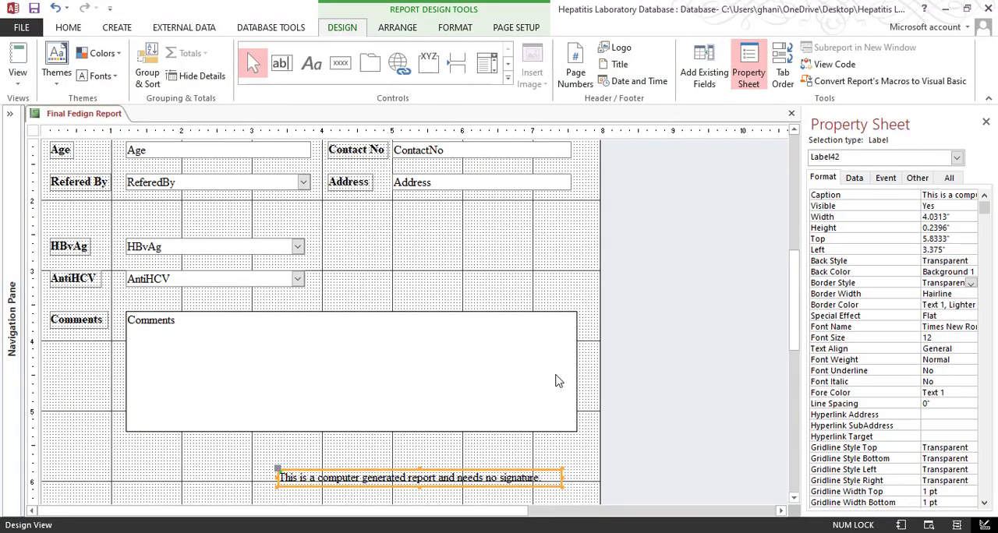
{"action": "left_click_drag", "start_coordinate": [523, 472], "coordinate": [523, 463]}
{"action": "right_click", "coordinate": [527, 471]}
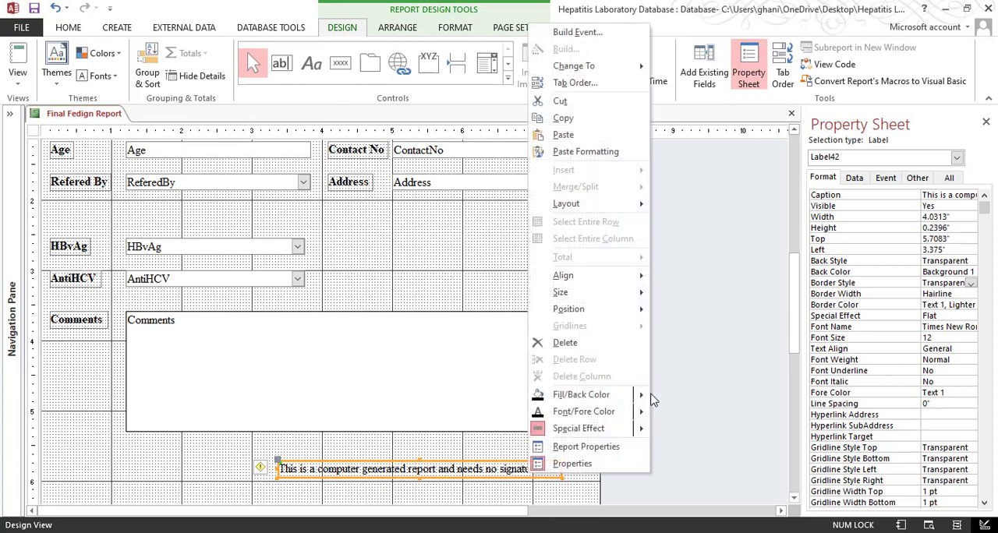
{"action": "mouse_move", "coordinate": [592, 293]}
{"action": "left_click", "coordinate": [678, 294]}
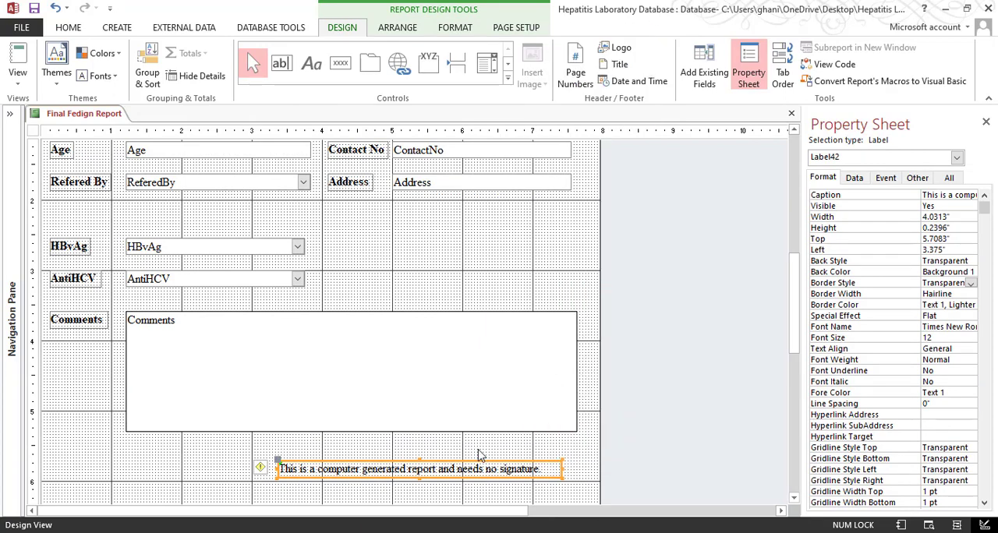
Duplicate the no-signature label and place the copy at about 2.17 inches left and 6.92 inches top
{"action": "scroll", "coordinate": [327, 415], "scroll_direction": "down", "scroll_amount": 3}
{"action": "left_click", "coordinate": [358, 316]}
{"action": "left_click", "coordinate": [377, 259]}
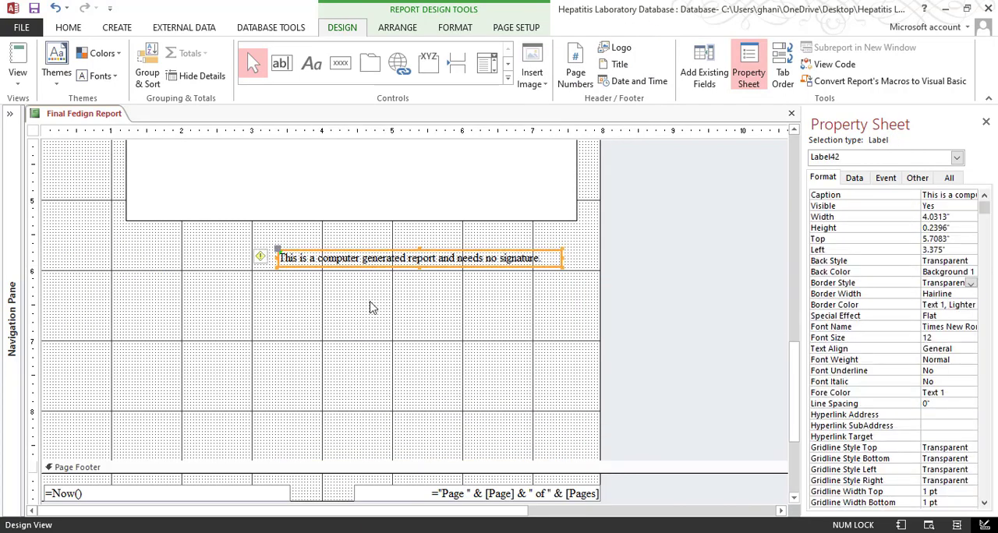
{"action": "key", "text": "ctrl+v"}
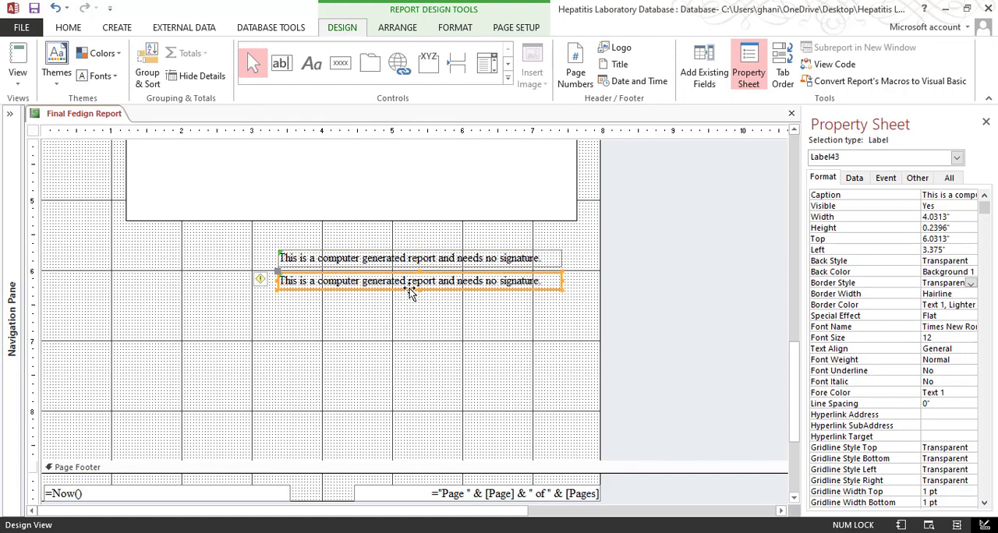
{"action": "left_click_drag", "start_coordinate": [411, 292], "coordinate": [325, 355]}
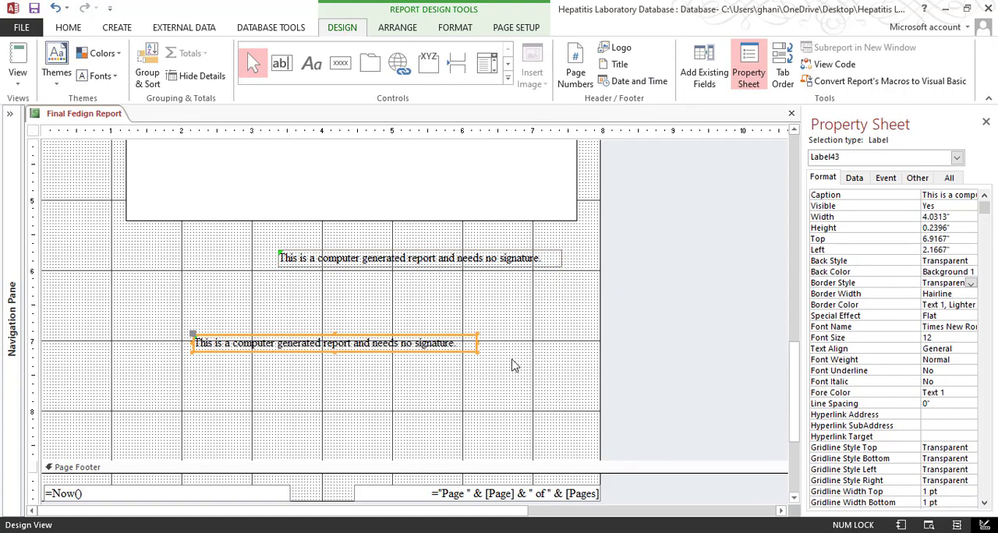
Replace the duplicated label's text with the center's address and phone number lines from Notepad
{"action": "key", "text": "alt+Tab"}
{"action": "left_click_drag", "start_coordinate": [447, 345], "coordinate": [299, 320]}
{"action": "left_click_drag", "start_coordinate": [448, 346], "coordinate": [285, 316]}
{"action": "key", "text": "ctrl+c"}
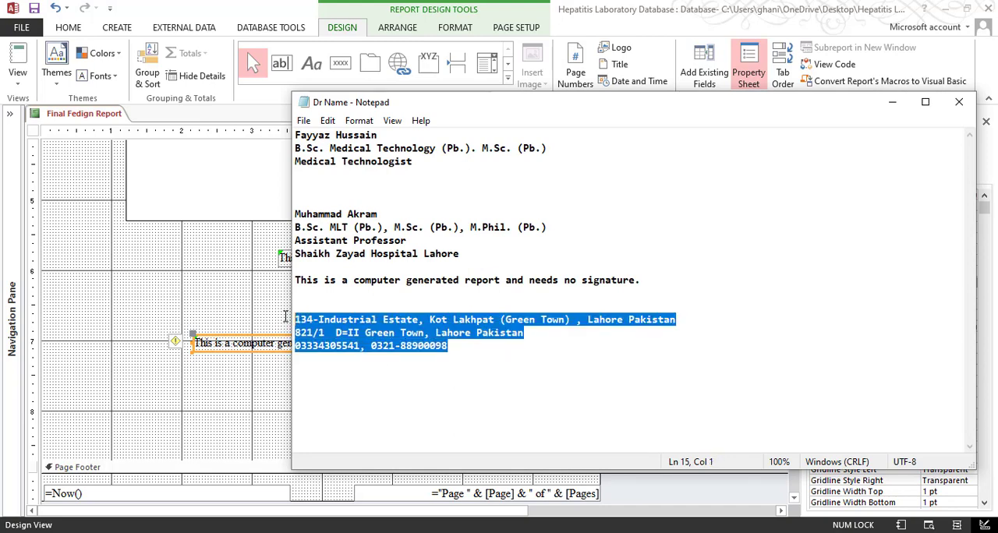
{"action": "left_click", "coordinate": [228, 397]}
{"action": "left_click", "coordinate": [278, 348]}
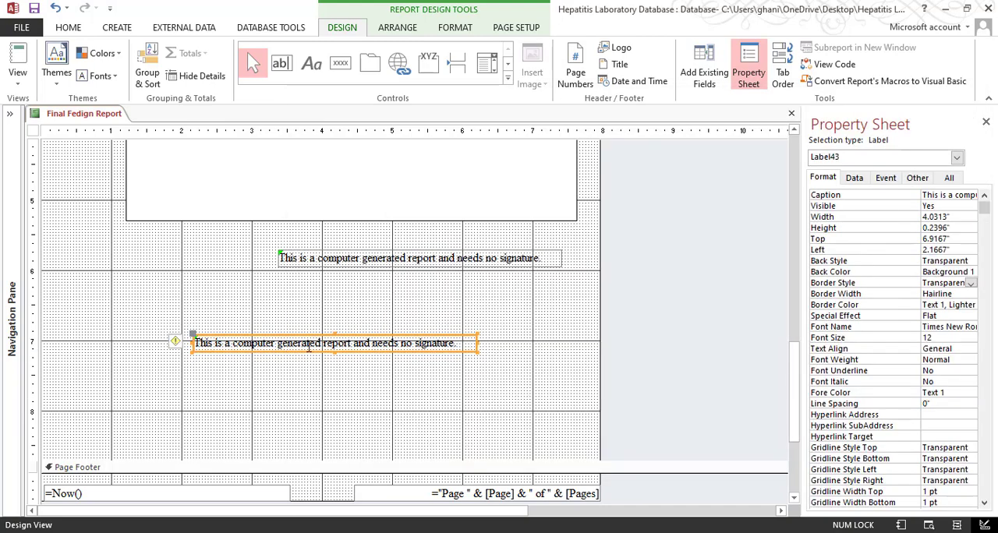
{"action": "left_click", "coordinate": [424, 348]}
{"action": "left_click_drag", "start_coordinate": [458, 345], "coordinate": [162, 346]}
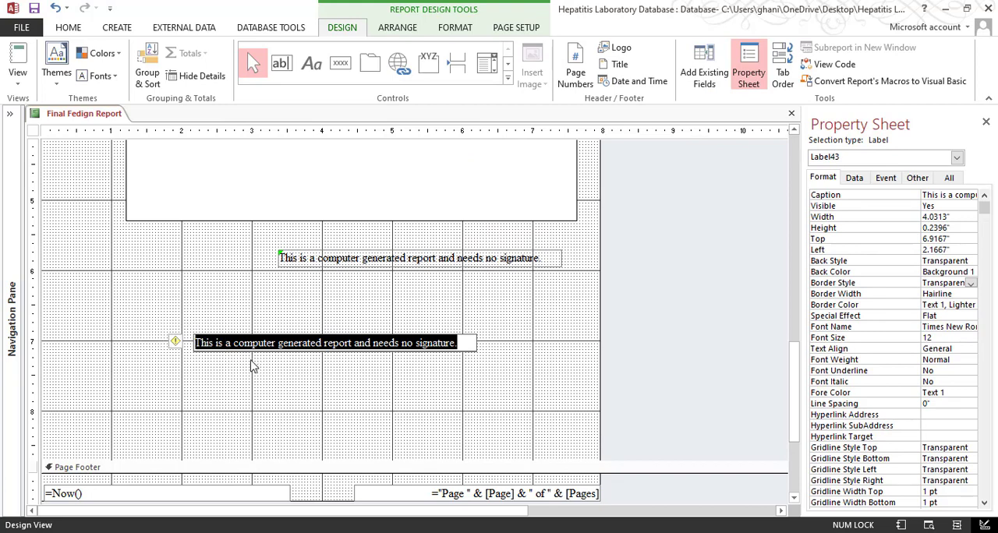
{"action": "key", "text": "ctrl+v"}
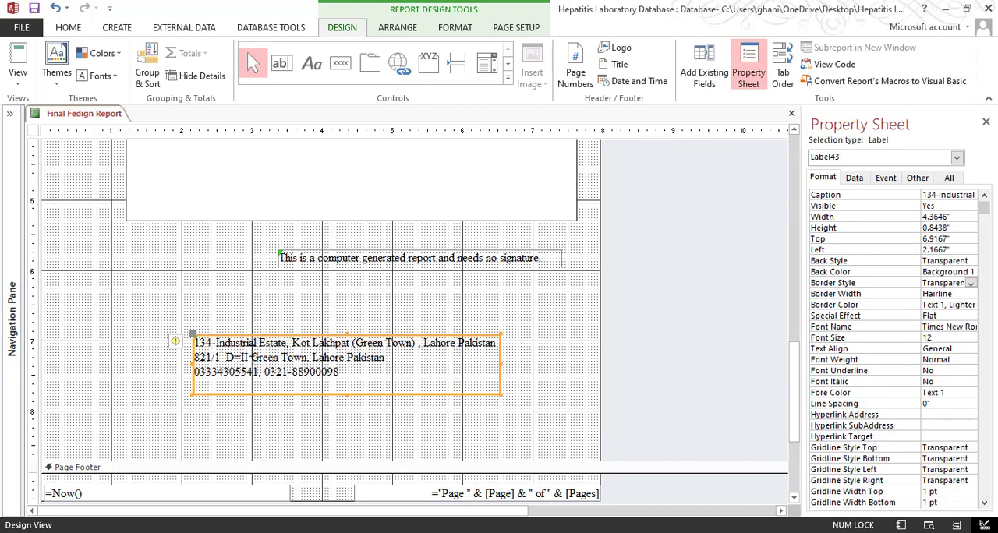
Preview the report in Print Preview and check the address lines and the rest of the page from header to footer
{"action": "left_click", "coordinate": [151, 324]}
{"action": "left_click", "coordinate": [17, 78]}
{"action": "left_click", "coordinate": [66, 148]}
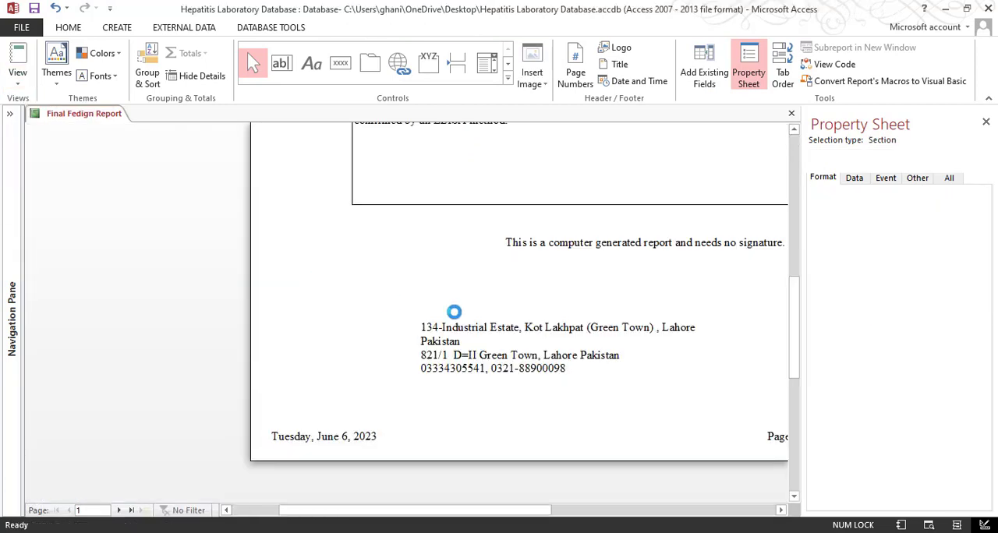
{"action": "scroll", "coordinate": [608, 351], "scroll_direction": "up", "scroll_amount": 5}
{"action": "scroll", "coordinate": [597, 374], "scroll_direction": "down", "scroll_amount": 4}
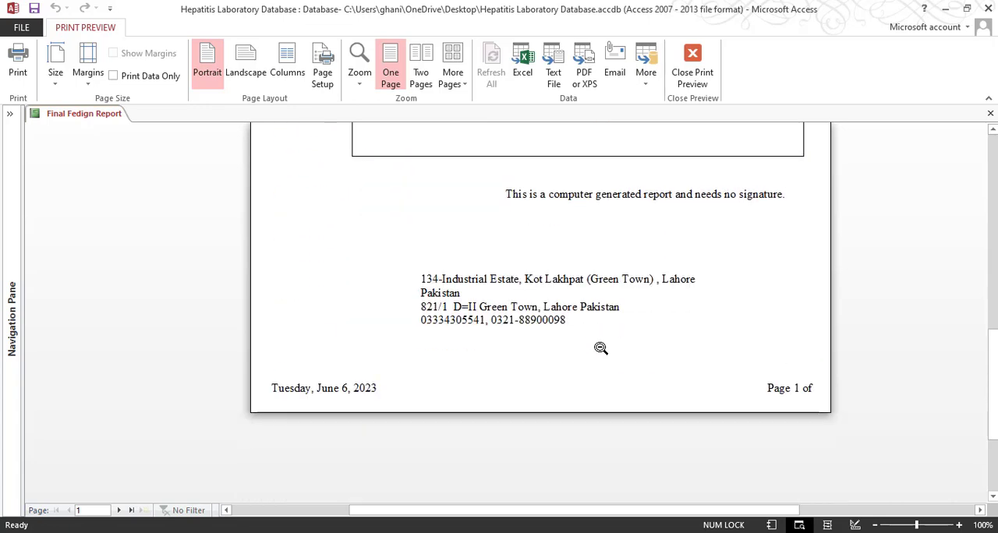
{"action": "scroll", "coordinate": [388, 340], "scroll_direction": "up", "scroll_amount": 5}
{"action": "scroll", "coordinate": [413, 326], "scroll_direction": "up", "scroll_amount": 2}
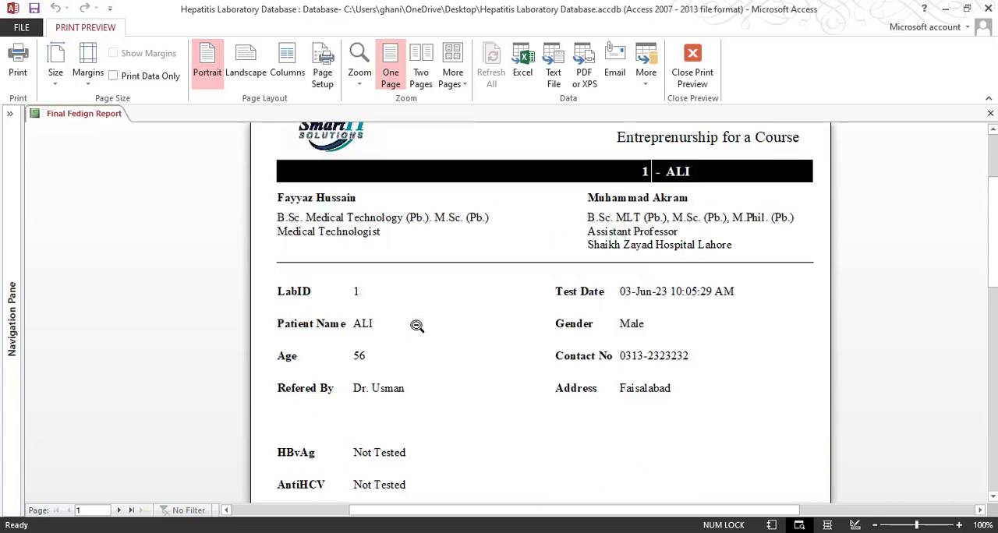
{"action": "scroll", "coordinate": [416, 325], "scroll_direction": "down", "scroll_amount": 8}
{"action": "scroll", "coordinate": [419, 323], "scroll_direction": "up", "scroll_amount": 4}
{"action": "scroll", "coordinate": [418, 323], "scroll_direction": "down", "scroll_amount": 3}
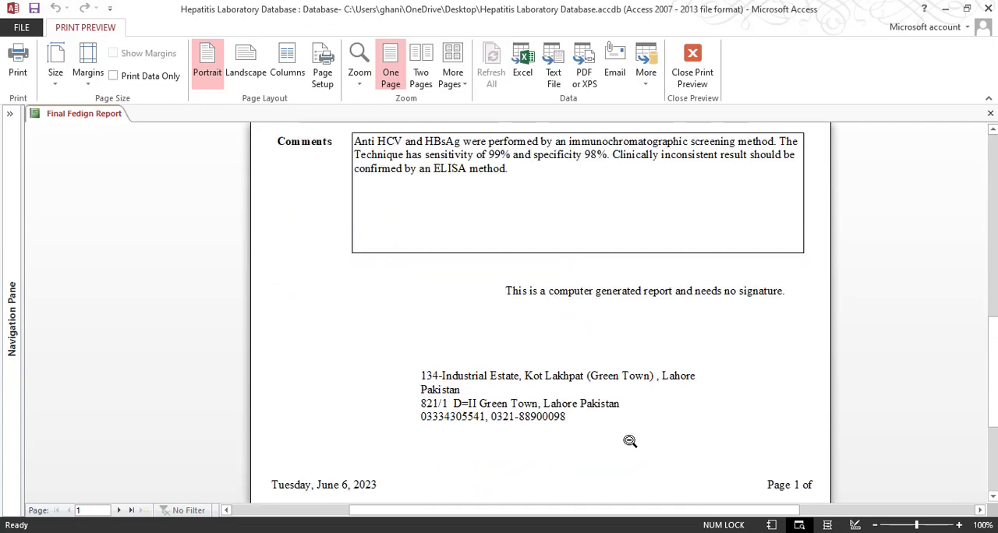
Compare the address block in the preview with the ending of the sample 3-Final Result Feeding Report PDF
{"action": "mouse_move", "coordinate": [478, 448]}
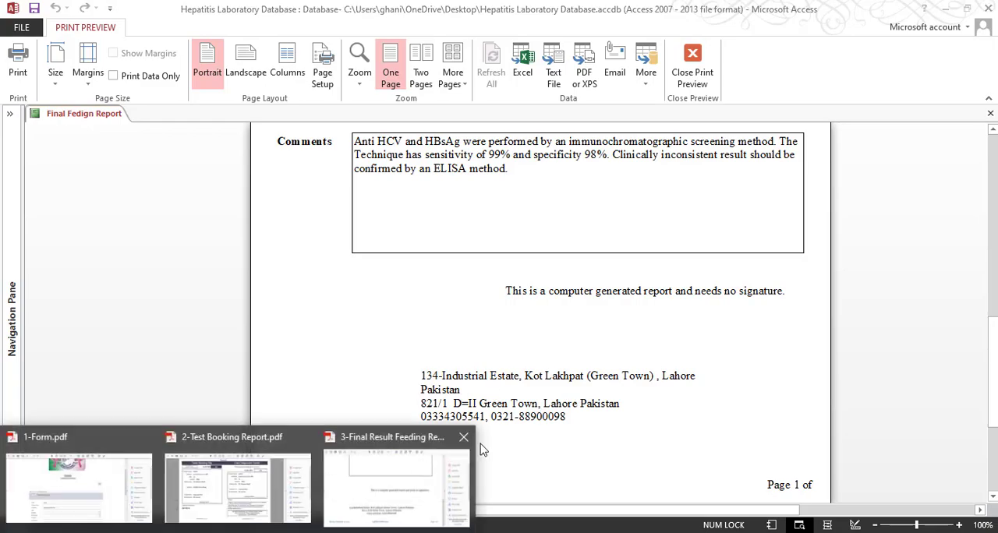
{"action": "left_click", "coordinate": [377, 510]}
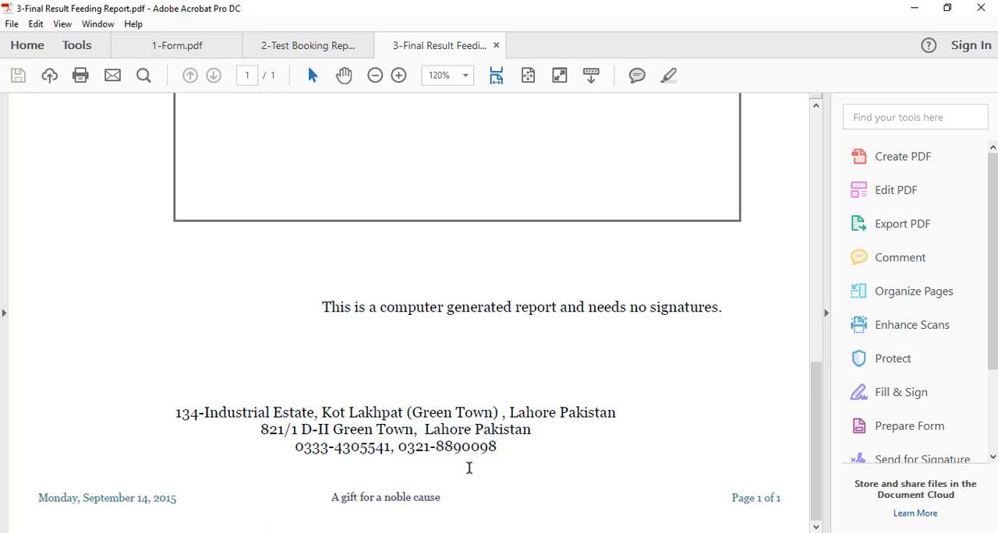
{"action": "left_click", "coordinate": [914, 9]}
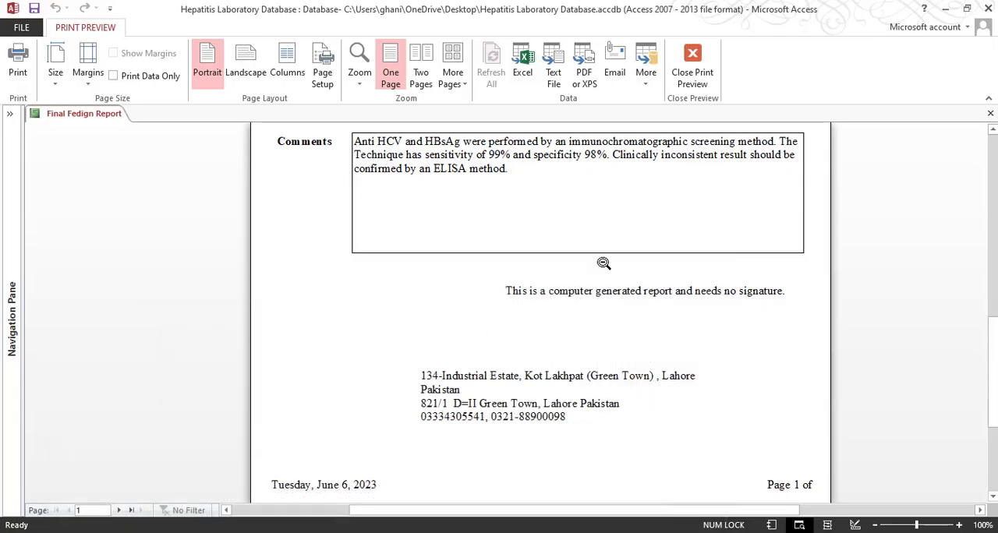
{"action": "scroll", "coordinate": [534, 370], "scroll_direction": "down", "scroll_amount": 1}
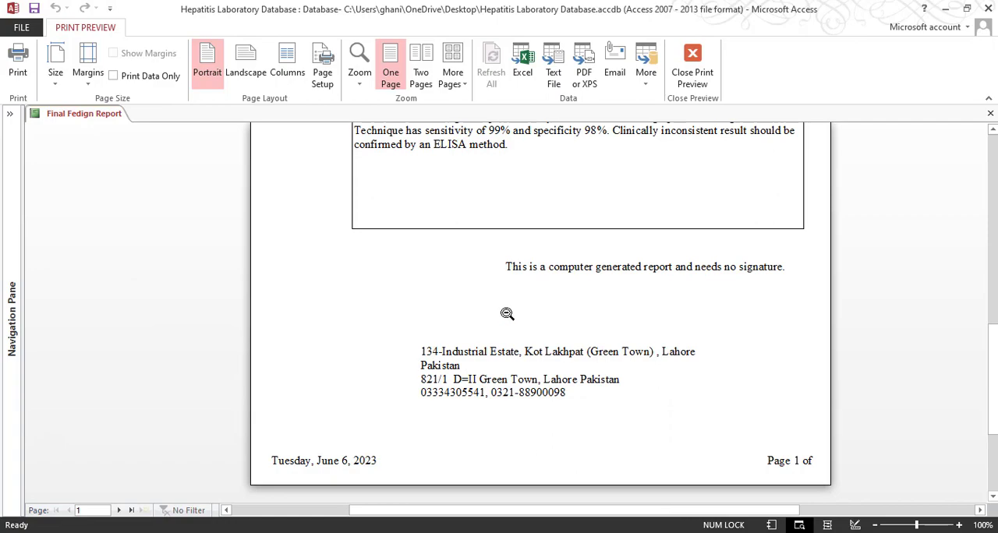
Return to Design View, center the text of the address label and size the label to fit
{"action": "left_click", "coordinate": [692, 66]}
{"action": "scroll", "coordinate": [344, 443], "scroll_direction": "down", "scroll_amount": 5}
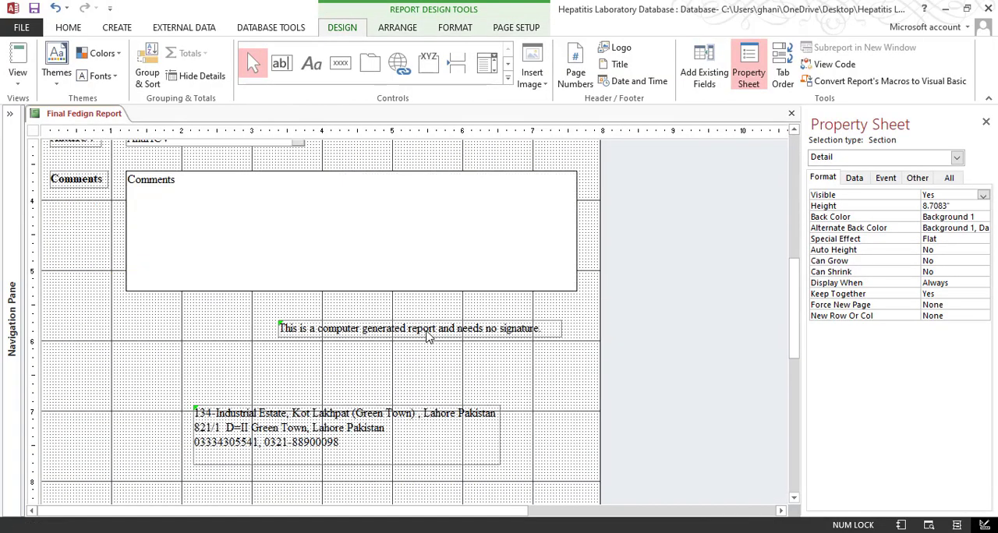
{"action": "left_click", "coordinate": [345, 443]}
{"action": "left_click", "coordinate": [69, 28]}
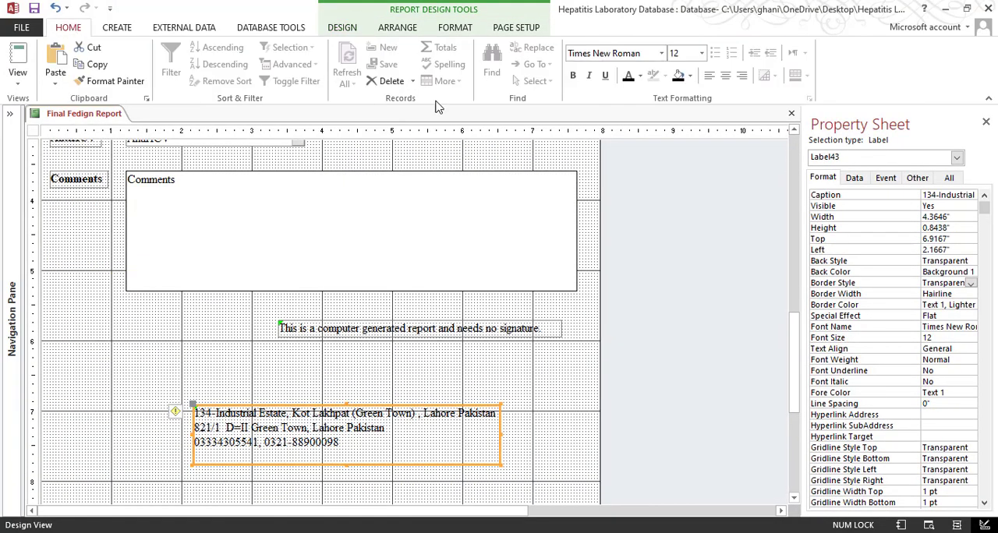
{"action": "left_click", "coordinate": [725, 76]}
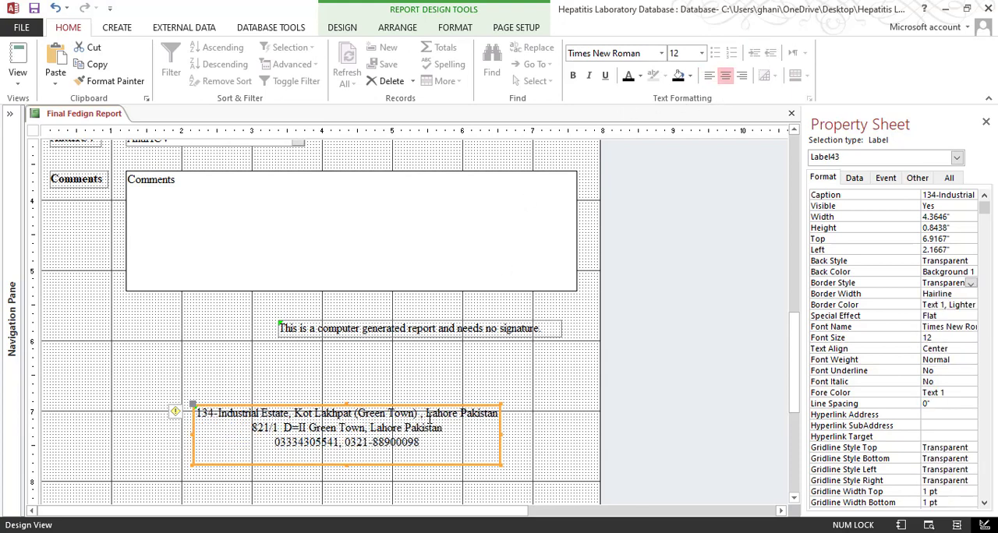
{"action": "right_click", "coordinate": [396, 430]}
{"action": "mouse_move", "coordinate": [467, 337]}
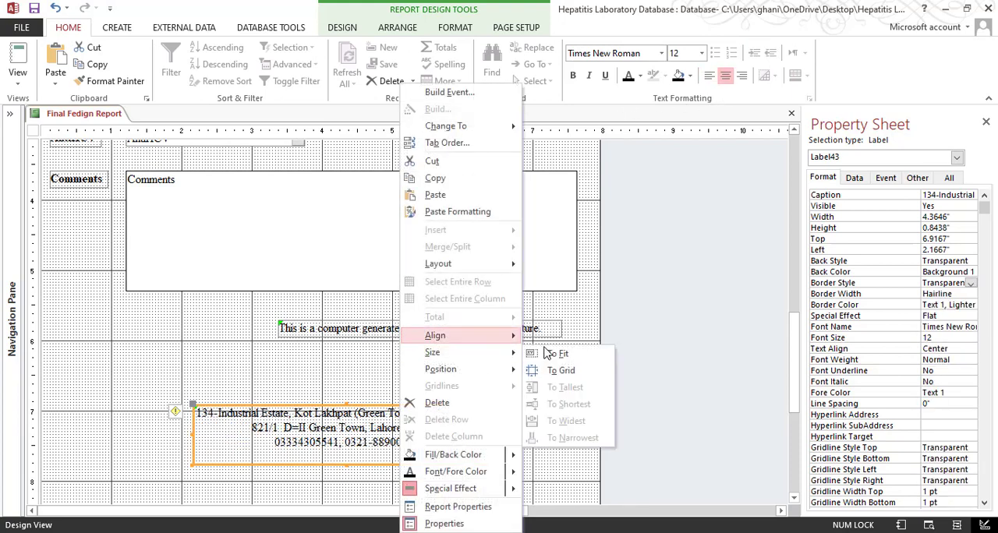
{"action": "left_click", "coordinate": [554, 353]}
{"action": "left_click", "coordinate": [532, 429]}
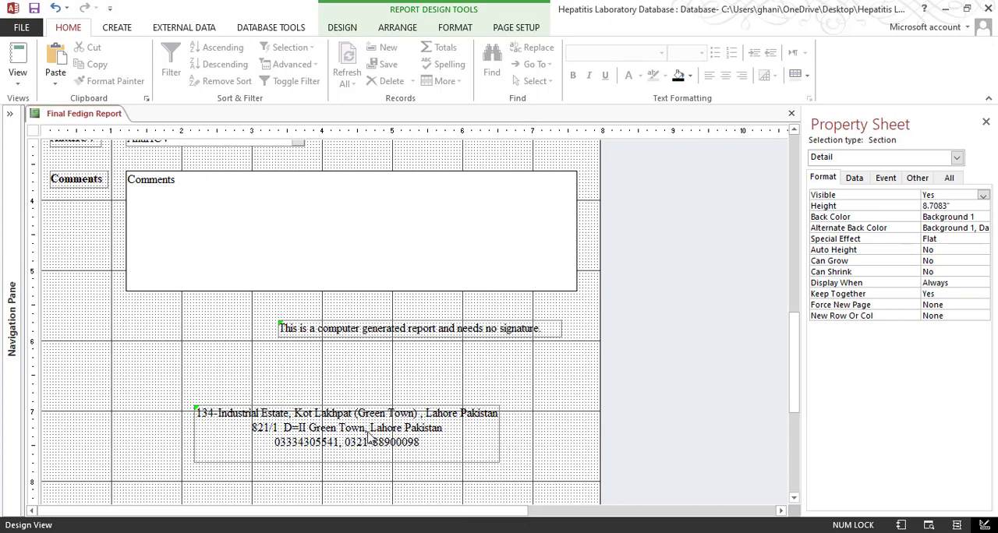
Check the centered address lines in Print Preview
{"action": "left_click", "coordinate": [353, 463]}
{"action": "left_click", "coordinate": [351, 452]}
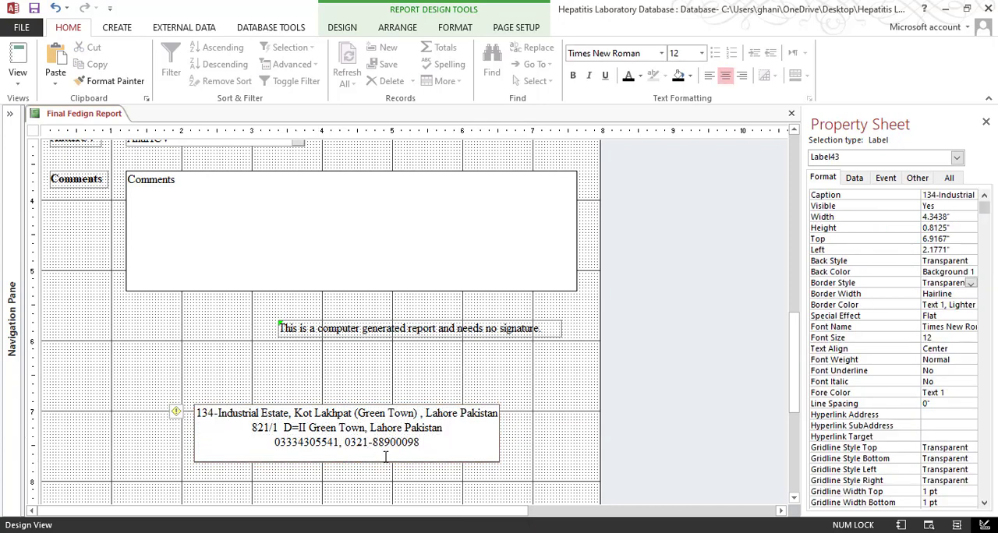
{"action": "left_click", "coordinate": [400, 484]}
{"action": "right_click", "coordinate": [384, 446]}
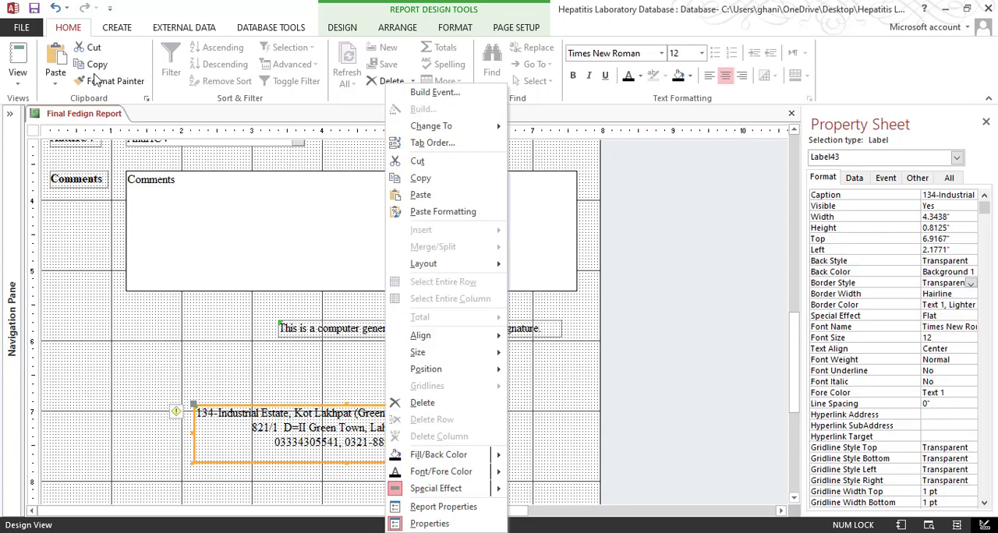
{"action": "left_click", "coordinate": [17, 78]}
{"action": "left_click", "coordinate": [41, 143]}
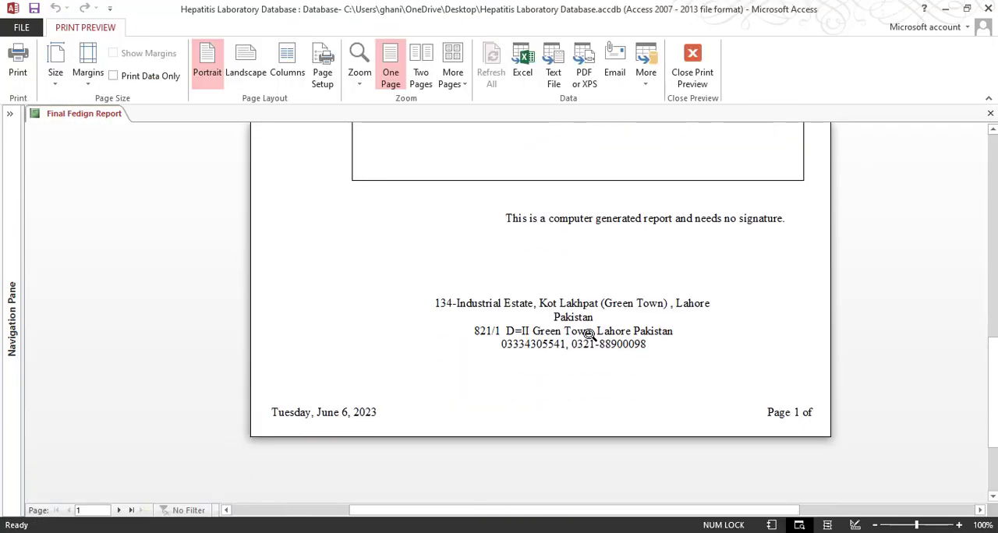
Back in Design View, widen the address label to about 4.74 inches and size it to fit
{"action": "left_click", "coordinate": [691, 74]}
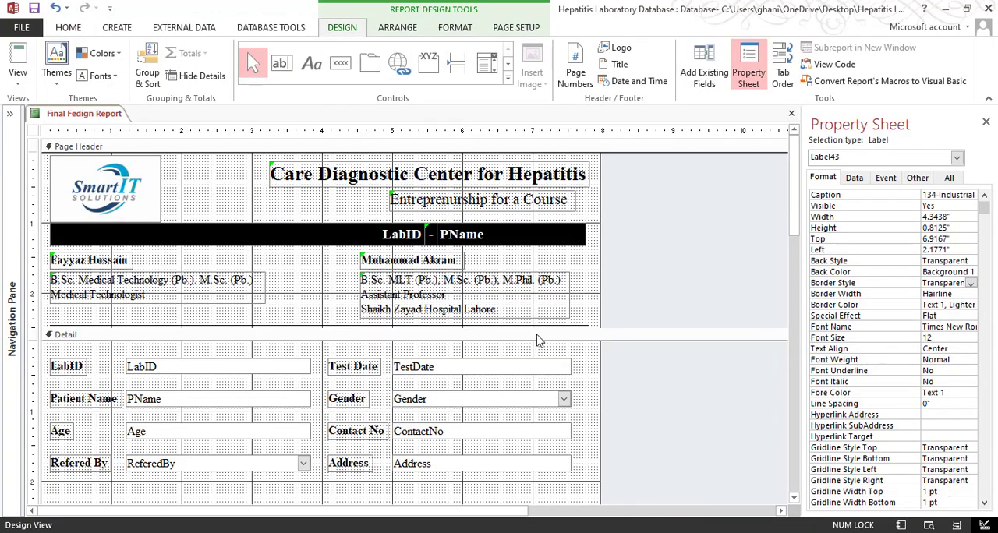
{"action": "scroll", "coordinate": [537, 340], "scroll_direction": "down", "scroll_amount": 5}
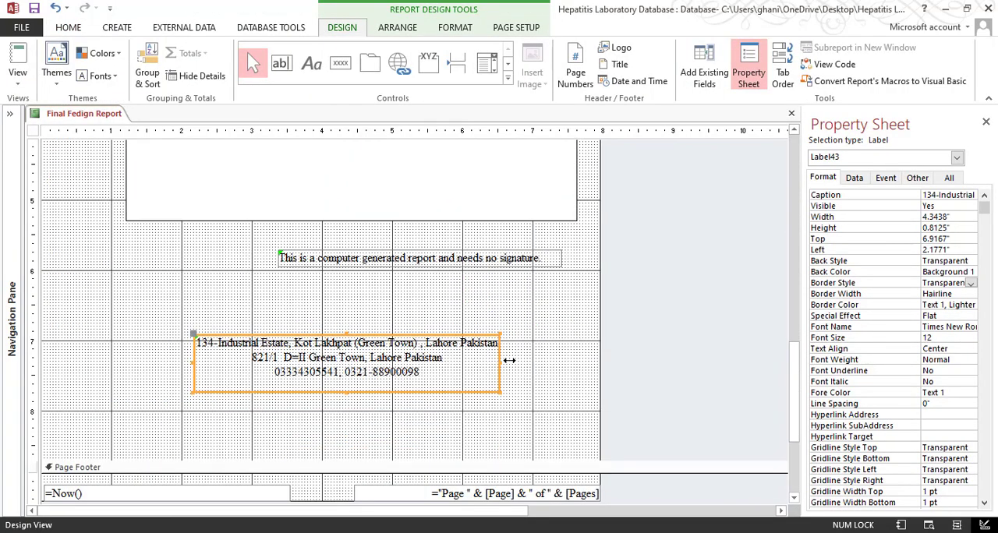
{"action": "left_click_drag", "start_coordinate": [509, 360], "coordinate": [528, 360]}
{"action": "right_click", "coordinate": [418, 362]}
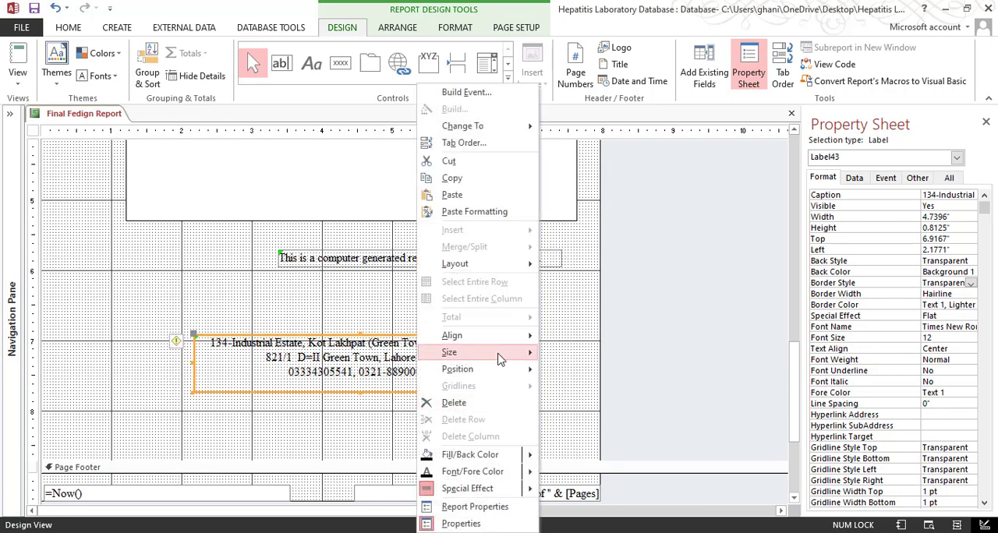
{"action": "mouse_move", "coordinate": [499, 359]}
{"action": "left_click", "coordinate": [575, 352]}
{"action": "left_click", "coordinate": [468, 410]}
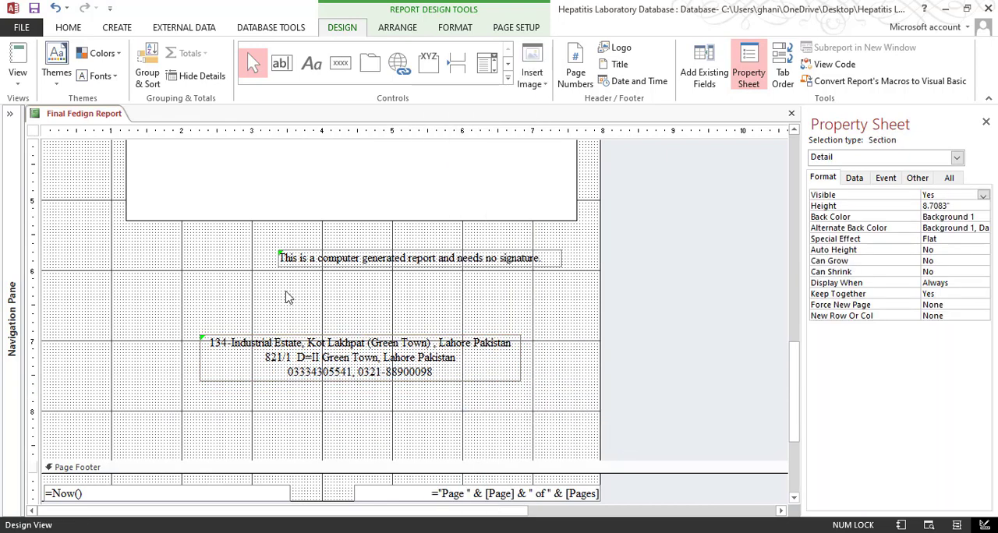
Preview the widened address block and compare the address lines and page footer with the sample PDF
{"action": "left_click", "coordinate": [18, 78]}
{"action": "left_click", "coordinate": [55, 138]}
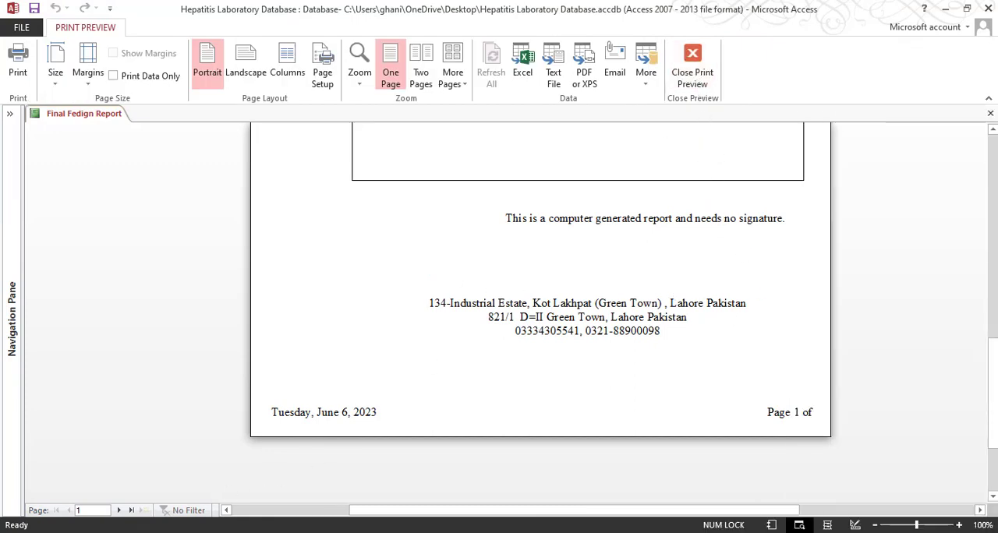
{"action": "left_click", "coordinate": [363, 499]}
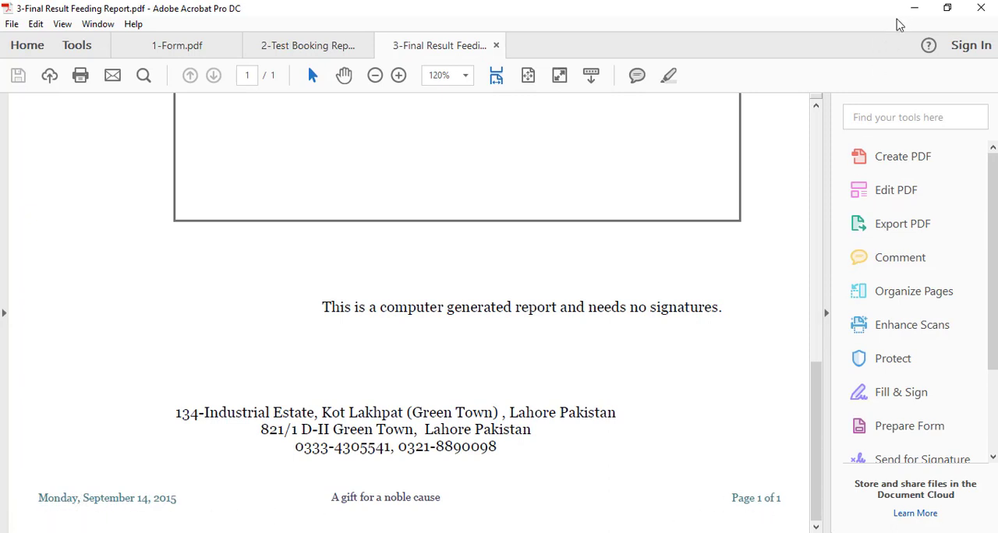
{"action": "left_click", "coordinate": [914, 8]}
{"action": "scroll", "coordinate": [314, 434], "scroll_direction": "down", "scroll_amount": 1}
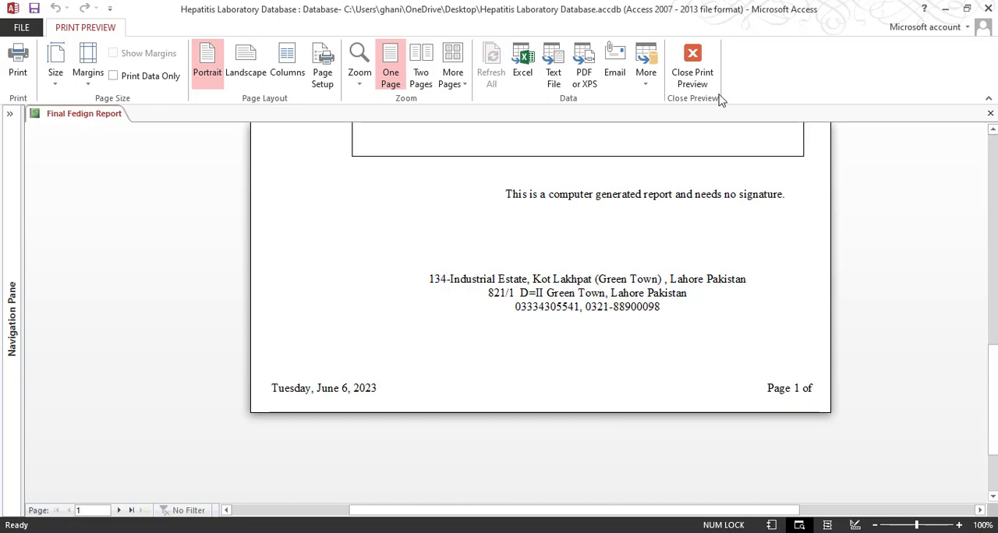
Center-align the page number text box in the page footer and check it in Print Preview
{"action": "left_click", "coordinate": [692, 66]}
{"action": "scroll", "coordinate": [675, 386], "scroll_direction": "down", "scroll_amount": 10}
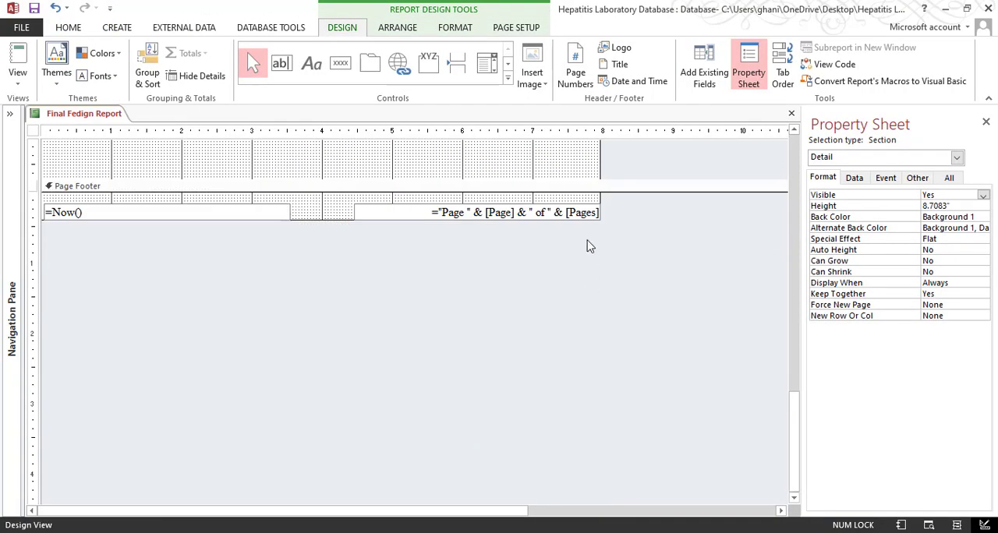
{"action": "left_click", "coordinate": [555, 212]}
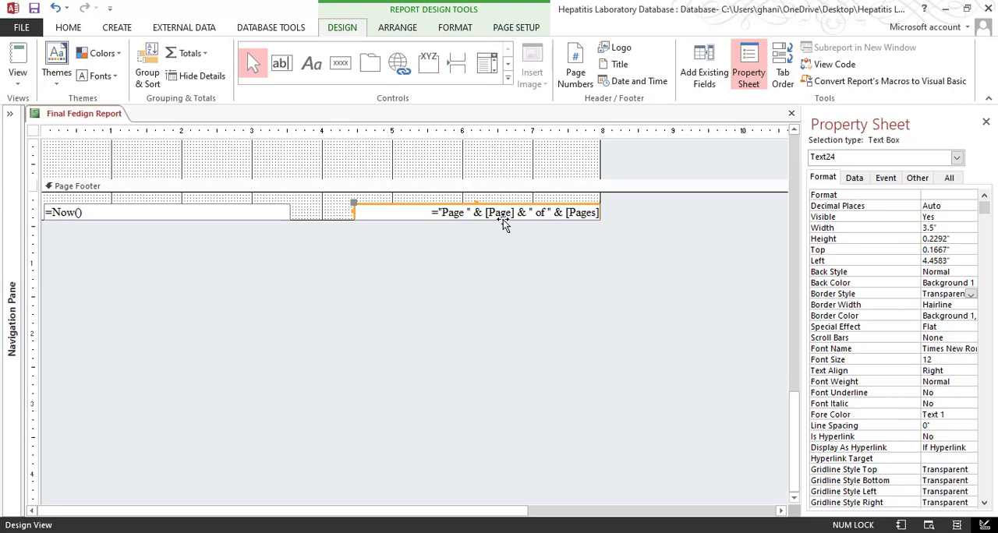
{"action": "left_click", "coordinate": [72, 28]}
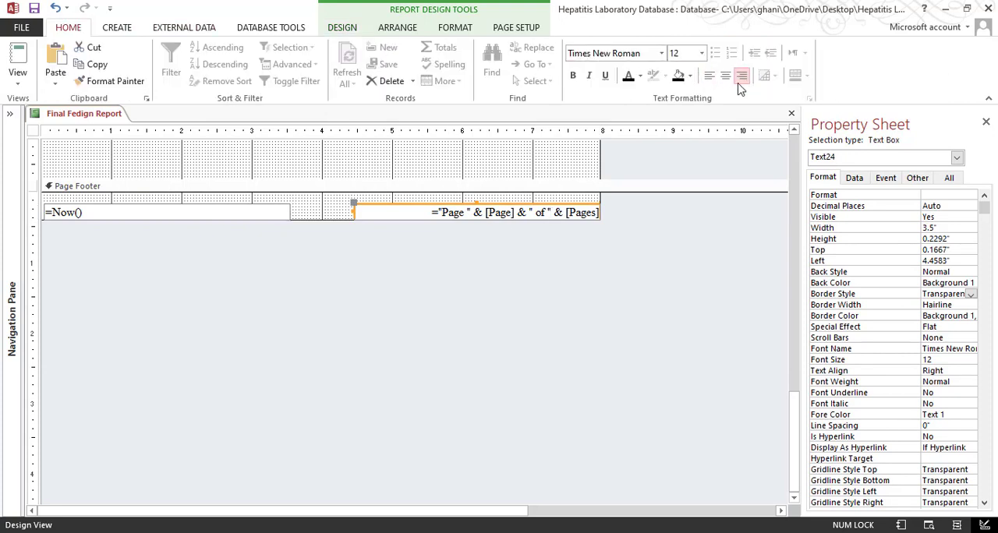
{"action": "left_click", "coordinate": [710, 76]}
{"action": "left_click", "coordinate": [725, 75]}
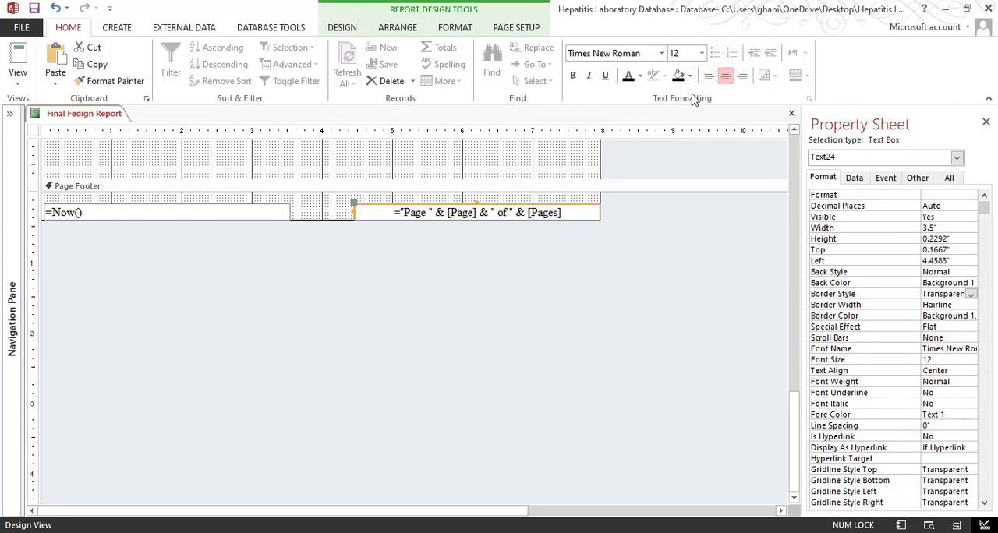
{"action": "left_click", "coordinate": [17, 78]}
{"action": "left_click", "coordinate": [47, 139]}
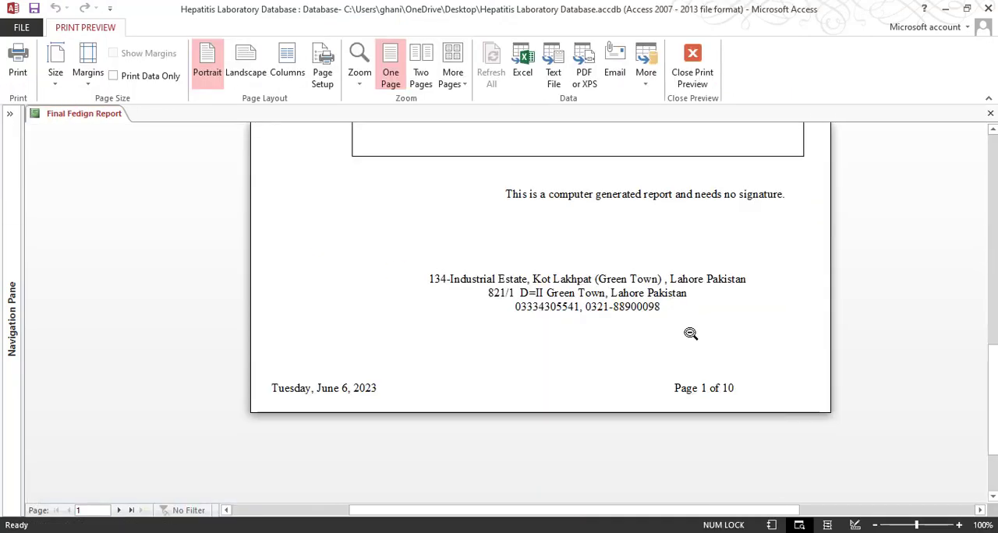
In Design View, narrow the page number text box to about 2.79 inches and set the report width to about 7.8 inches
{"action": "left_click", "coordinate": [694, 72]}
{"action": "scroll", "coordinate": [585, 378], "scroll_direction": "down", "scroll_amount": 6}
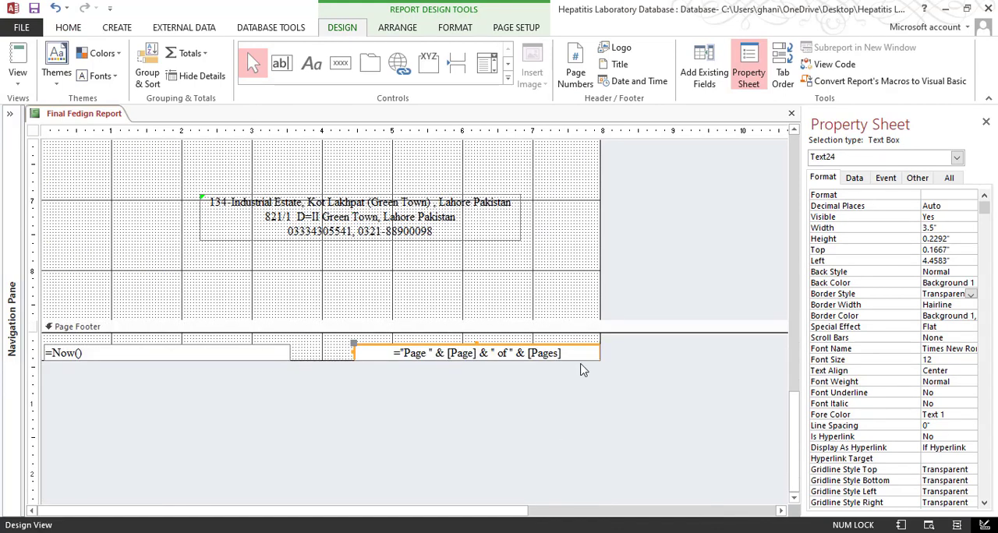
{"action": "left_click_drag", "start_coordinate": [599, 335], "coordinate": [551, 354]}
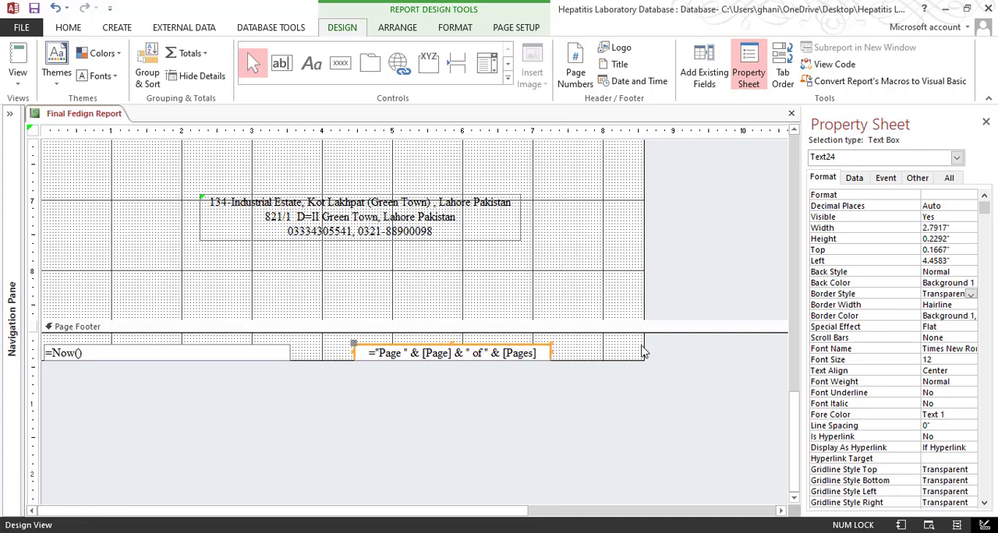
{"action": "left_click_drag", "start_coordinate": [642, 343], "coordinate": [589, 343]}
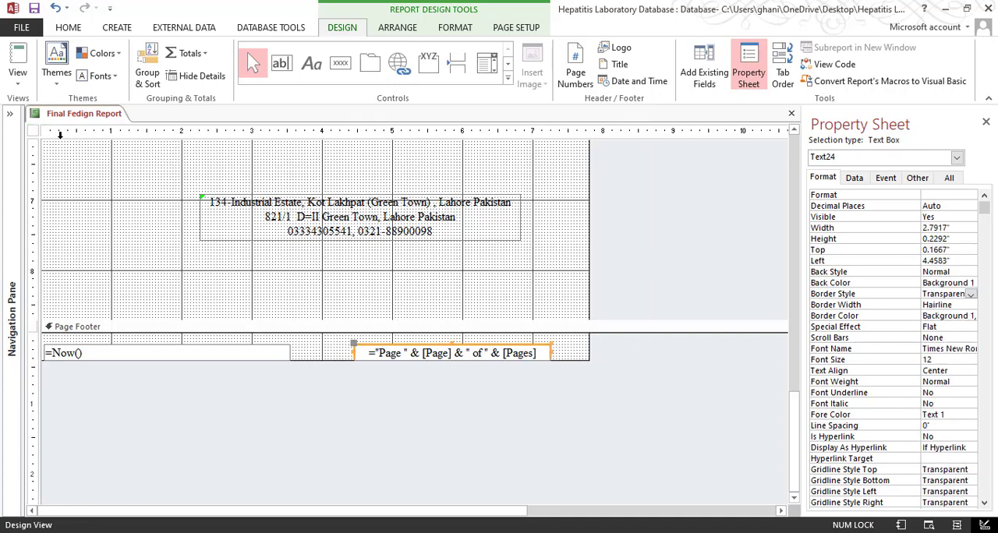
Preview the report again and inspect the page number, header and patient details at different zoom levels
{"action": "left_click", "coordinate": [17, 78]}
{"action": "left_click", "coordinate": [49, 138]}
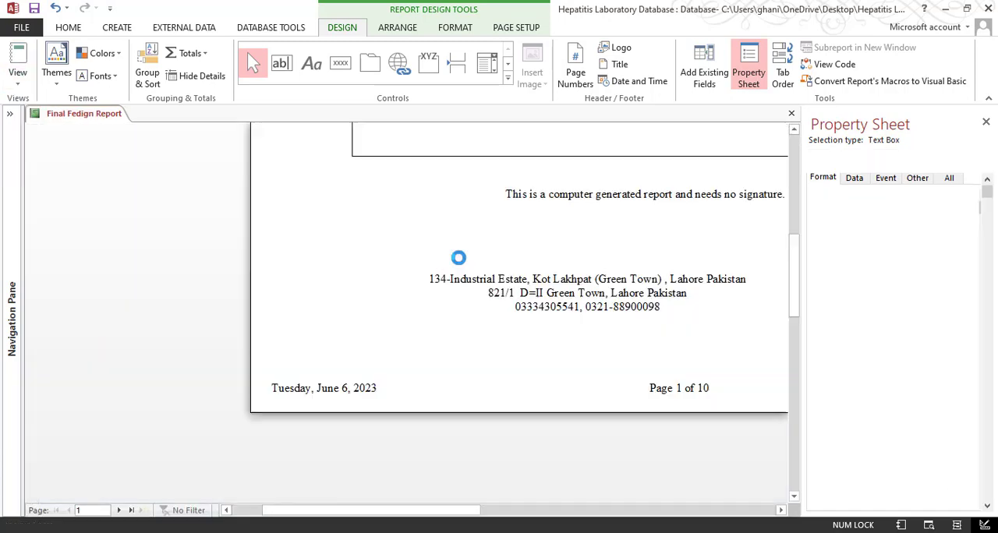
{"action": "scroll", "coordinate": [732, 304], "scroll_direction": "up", "scroll_amount": 3}
{"action": "scroll", "coordinate": [732, 304], "scroll_direction": "up", "scroll_amount": 10}
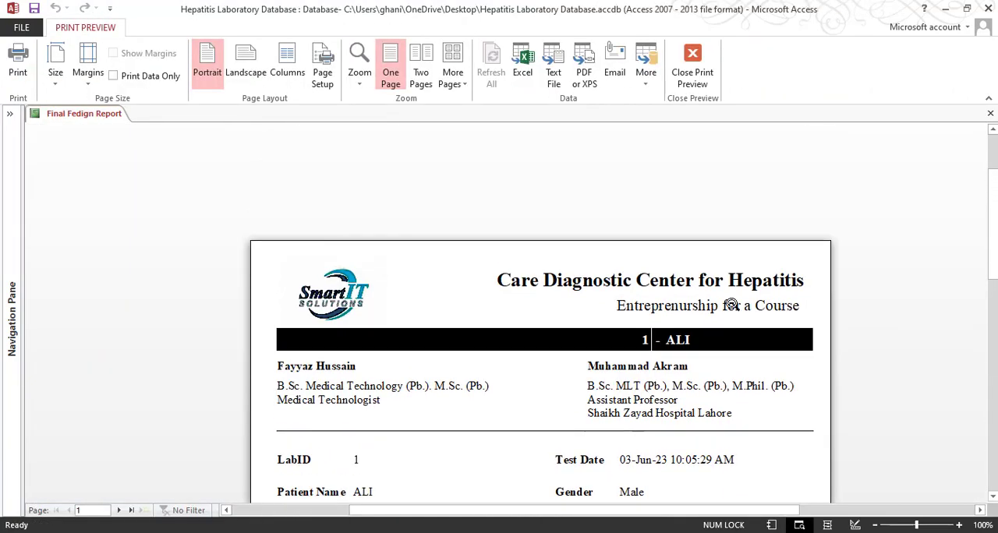
{"action": "scroll", "coordinate": [703, 357], "scroll_direction": "down", "scroll_amount": 5}
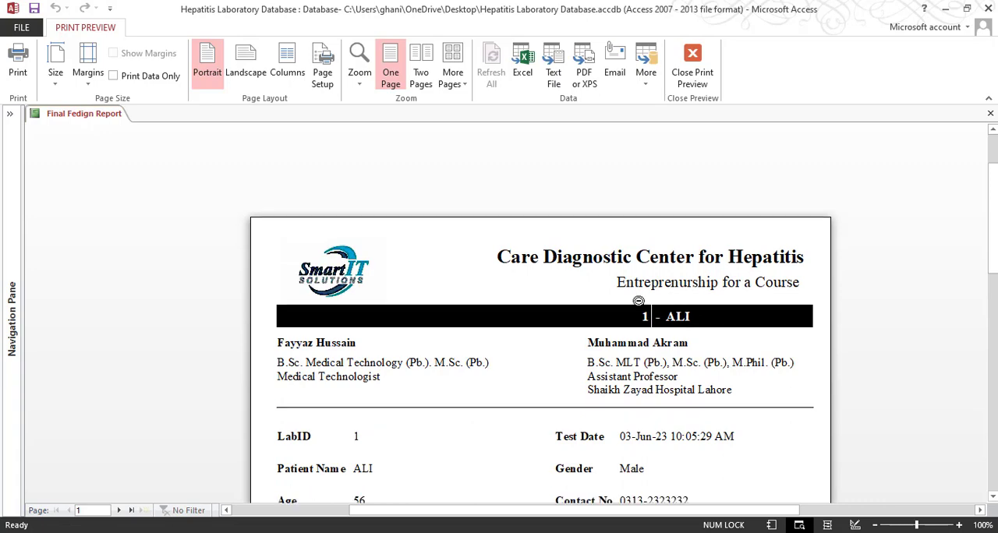
{"action": "left_click", "coordinate": [650, 220]}
{"action": "left_click", "coordinate": [559, 175]}
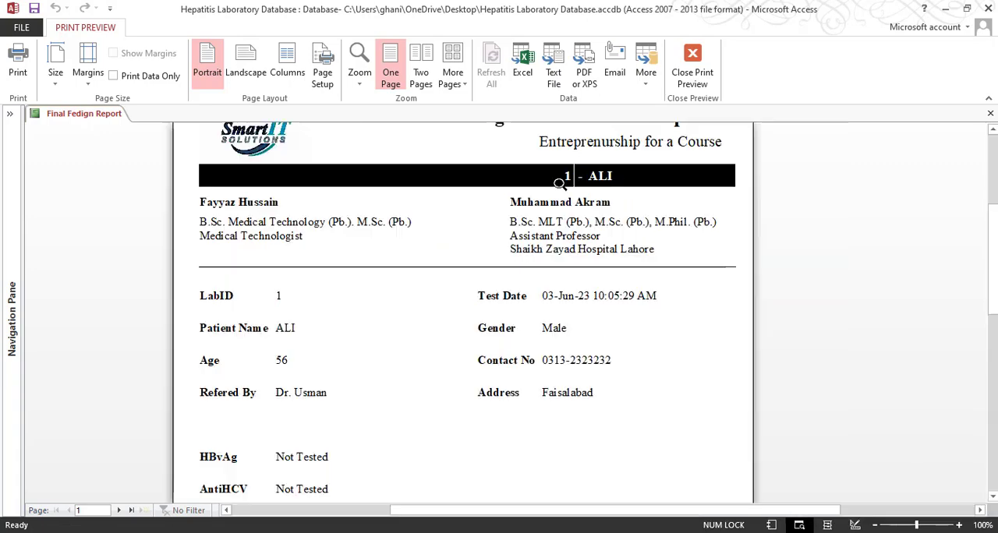
Inspect the dash label between LabID and PName in Design View and examine the black bar in Print Preview
{"action": "left_click", "coordinate": [699, 78]}
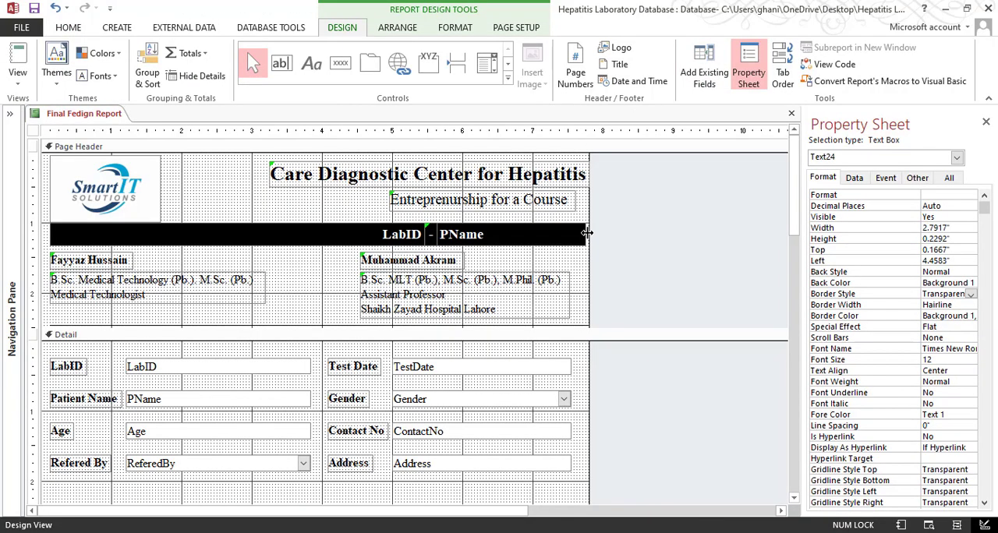
{"action": "left_click", "coordinate": [429, 235]}
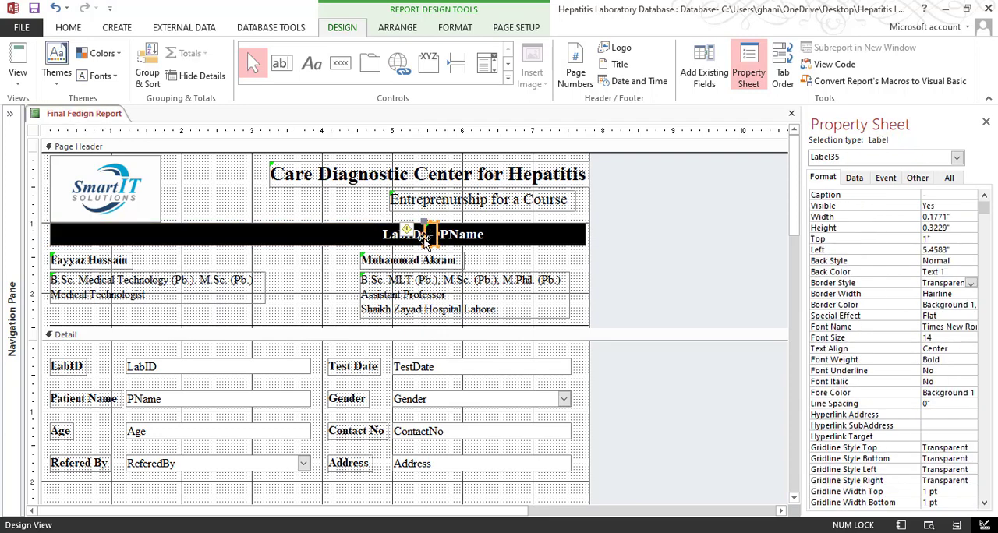
{"action": "left_click", "coordinate": [17, 78]}
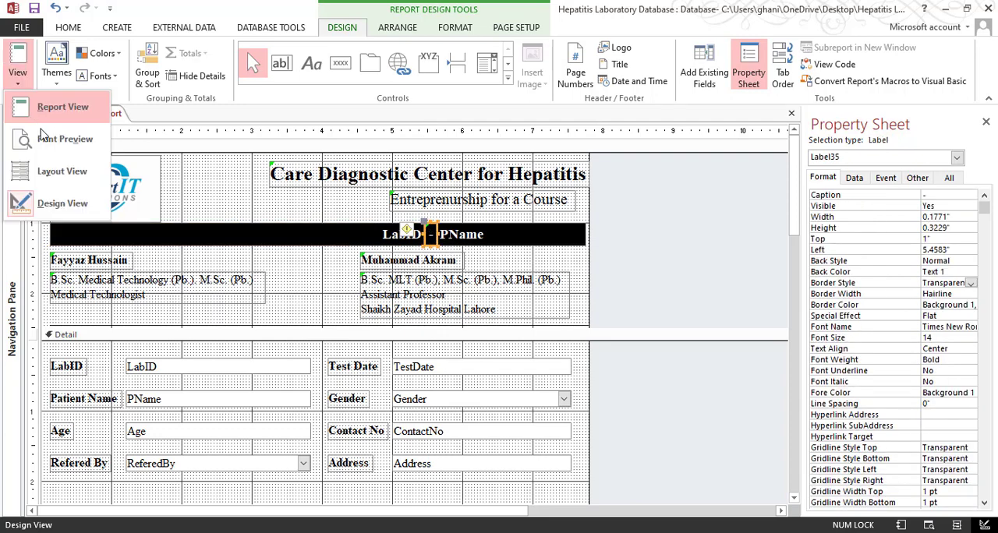
{"action": "left_click", "coordinate": [67, 138]}
{"action": "left_click", "coordinate": [573, 184]}
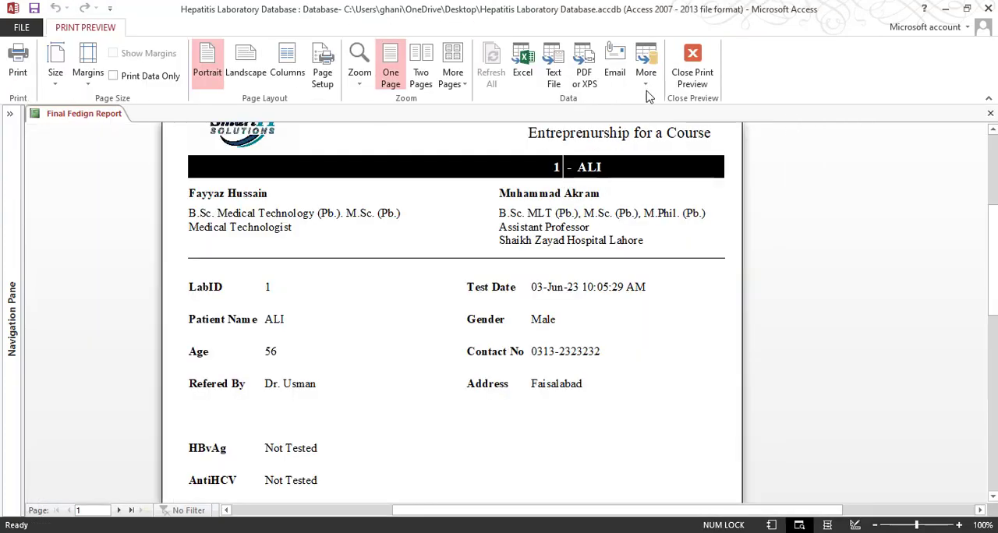
{"action": "left_click", "coordinate": [698, 78]}
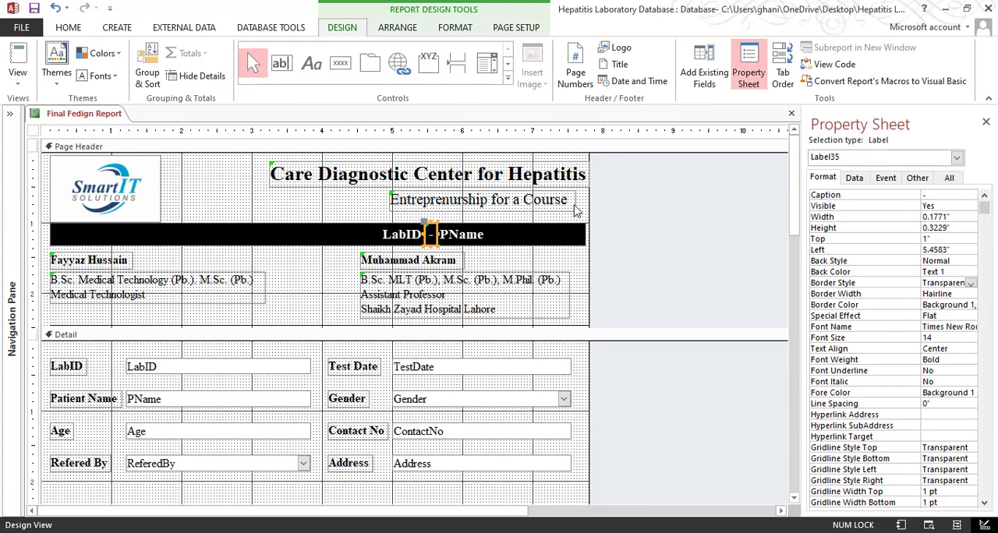
Widen the dash label between LabID and PName leftward to about 0.26 inches and send it to the back
{"action": "left_click", "coordinate": [422, 233]}
{"action": "key", "text": "Return"}
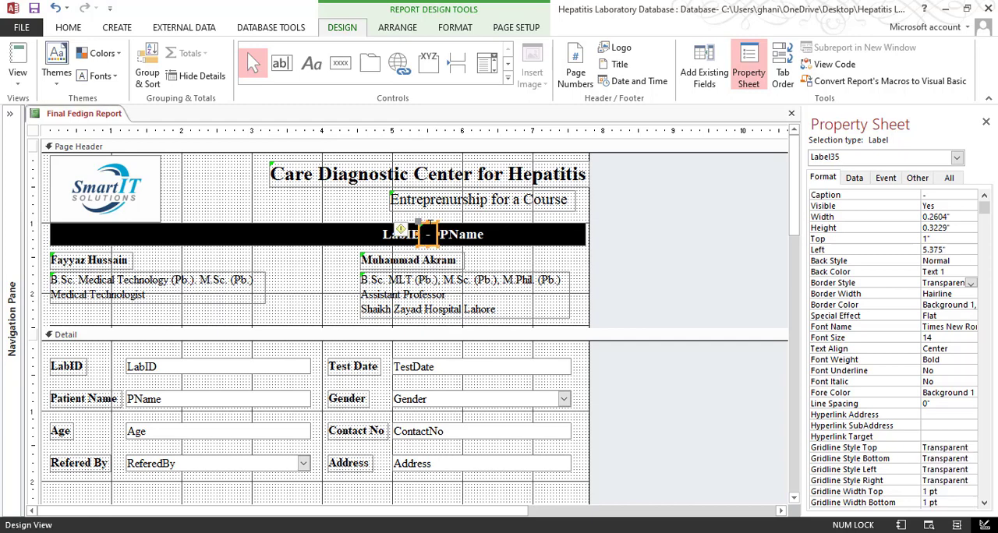
{"action": "right_click", "coordinate": [430, 225]}
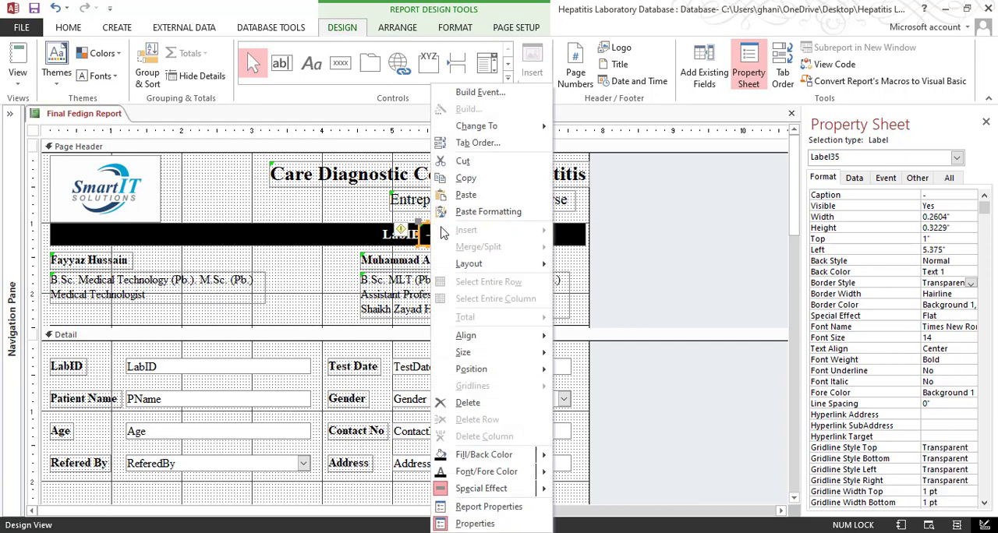
{"action": "mouse_move", "coordinate": [523, 370]}
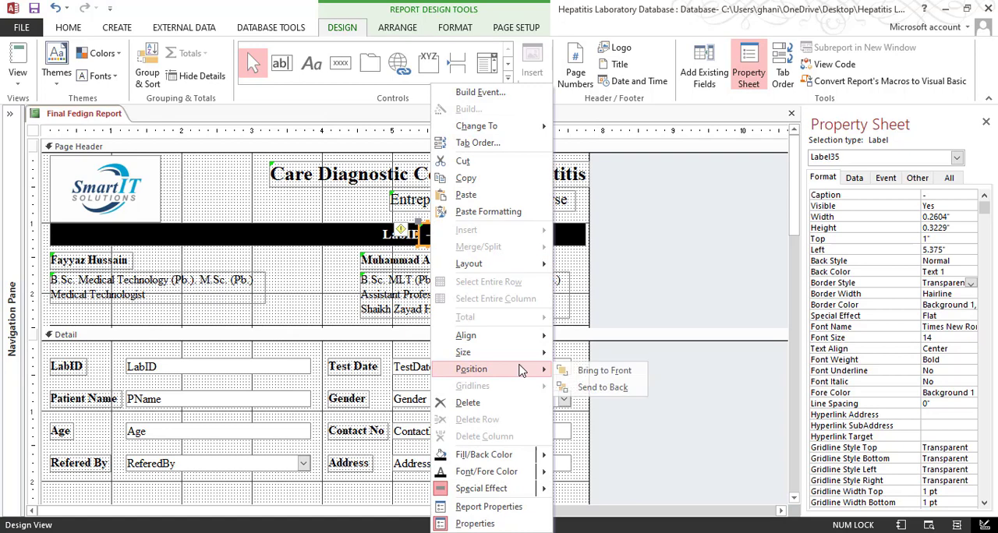
{"action": "left_click", "coordinate": [589, 386]}
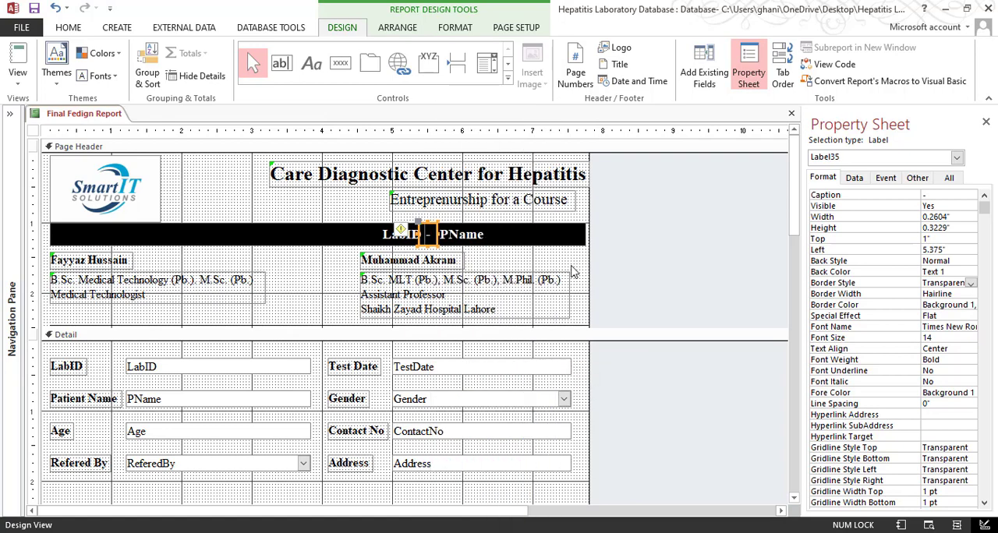
{"action": "left_click", "coordinate": [537, 272]}
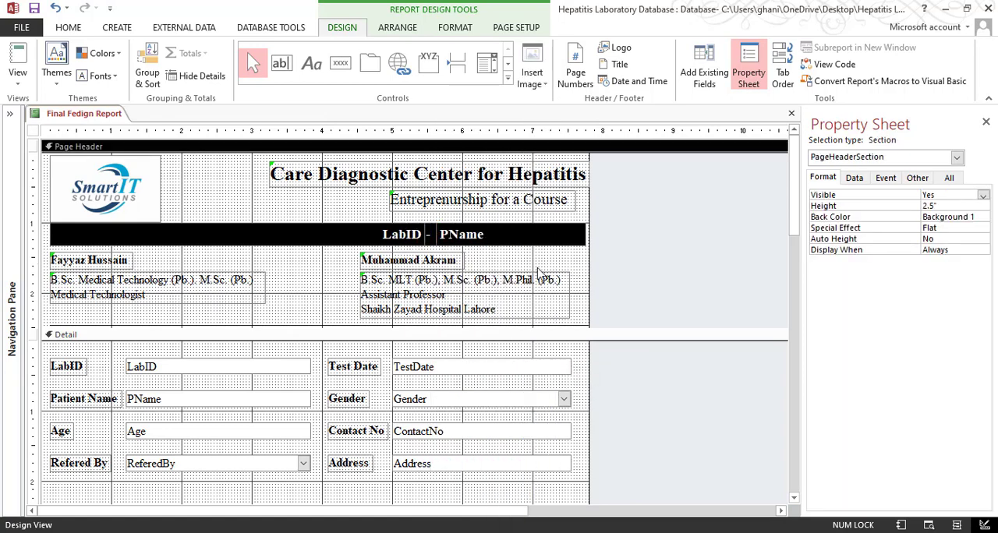
Check the dash label and LabID box, and review page 1 from header to footer in Print Preview
{"action": "left_click", "coordinate": [427, 235]}
{"action": "left_click", "coordinate": [430, 235]}
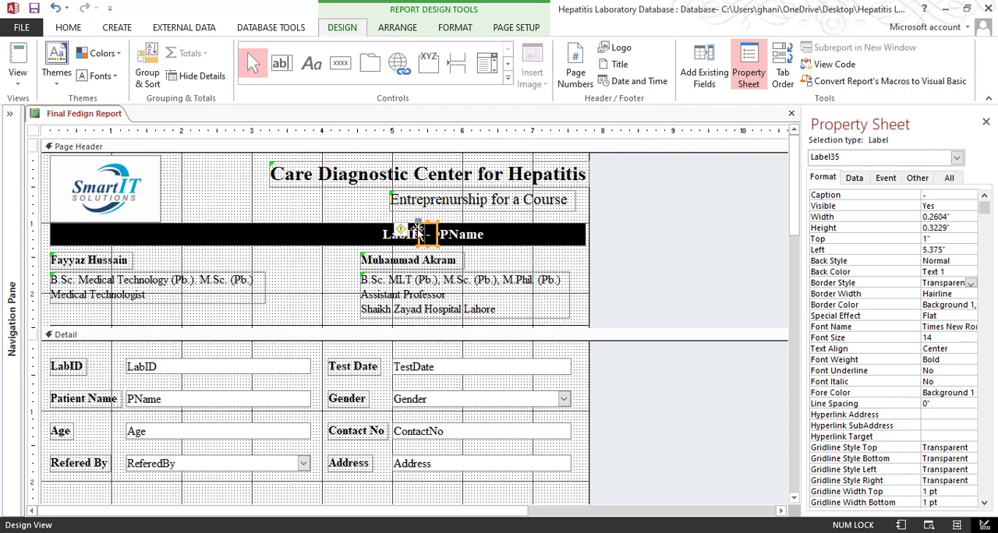
{"action": "left_click", "coordinate": [340, 212]}
{"action": "left_click", "coordinate": [377, 245]}
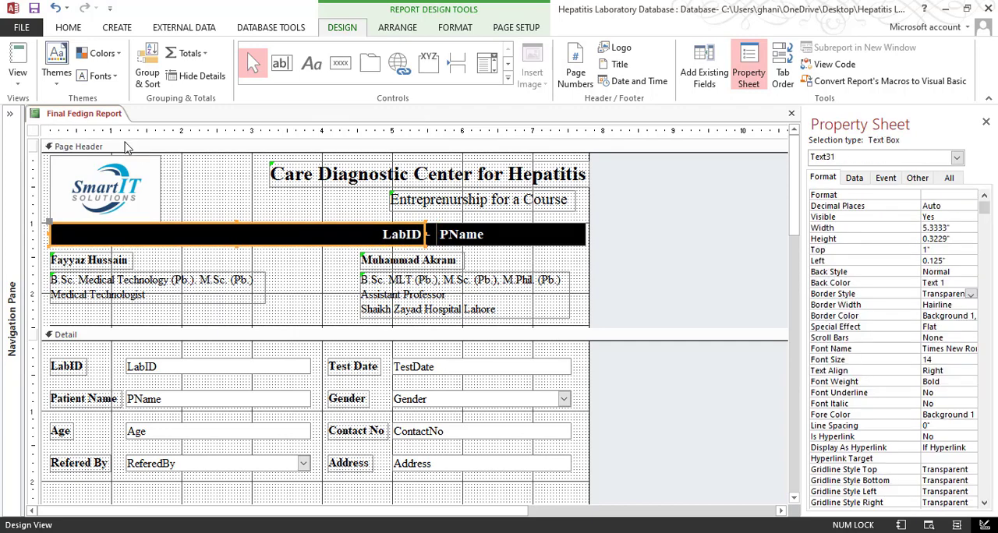
{"action": "left_click", "coordinate": [17, 74]}
{"action": "left_click", "coordinate": [55, 139]}
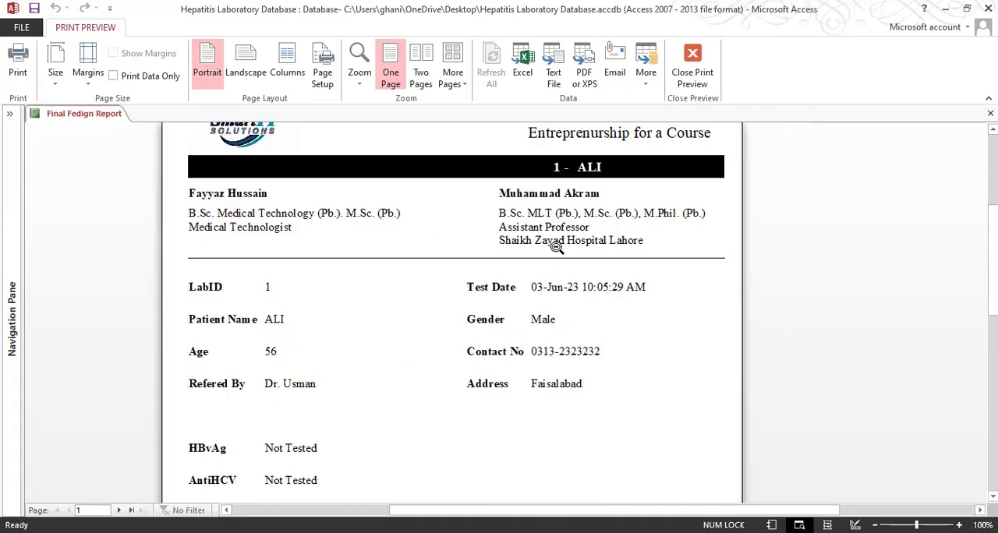
{"action": "scroll", "coordinate": [580, 191], "scroll_direction": "up", "scroll_amount": 3}
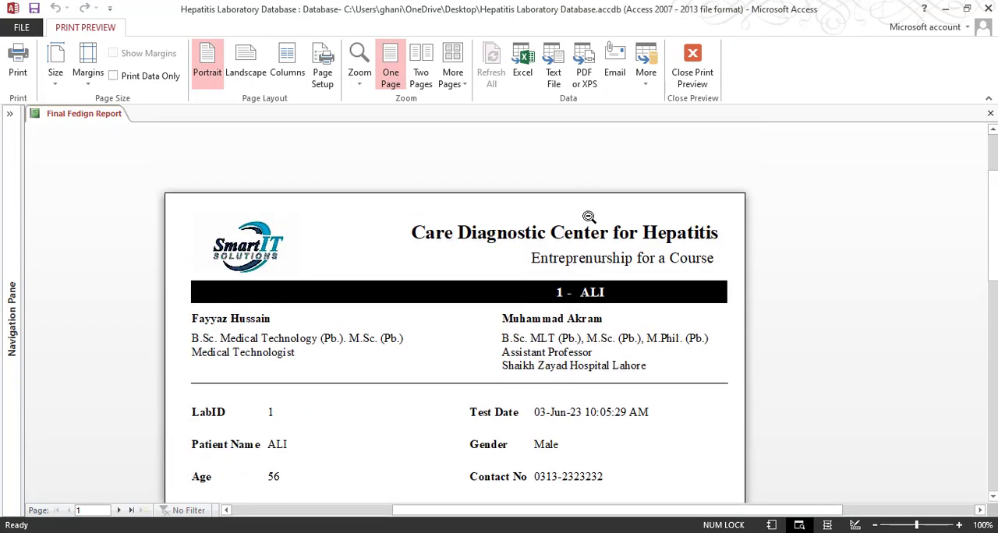
{"action": "scroll", "coordinate": [613, 256], "scroll_direction": "down", "scroll_amount": 3}
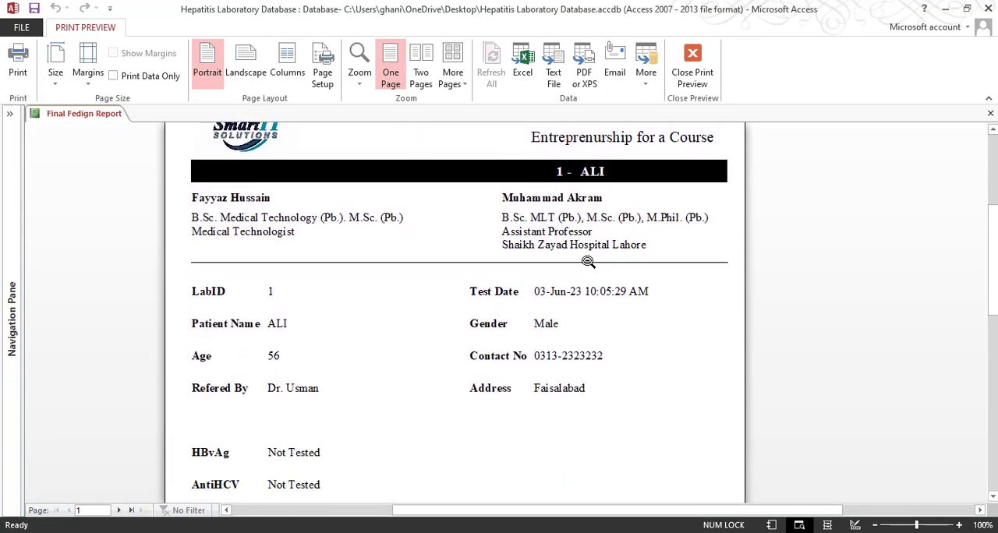
{"action": "scroll", "coordinate": [587, 262], "scroll_direction": "down", "scroll_amount": 3}
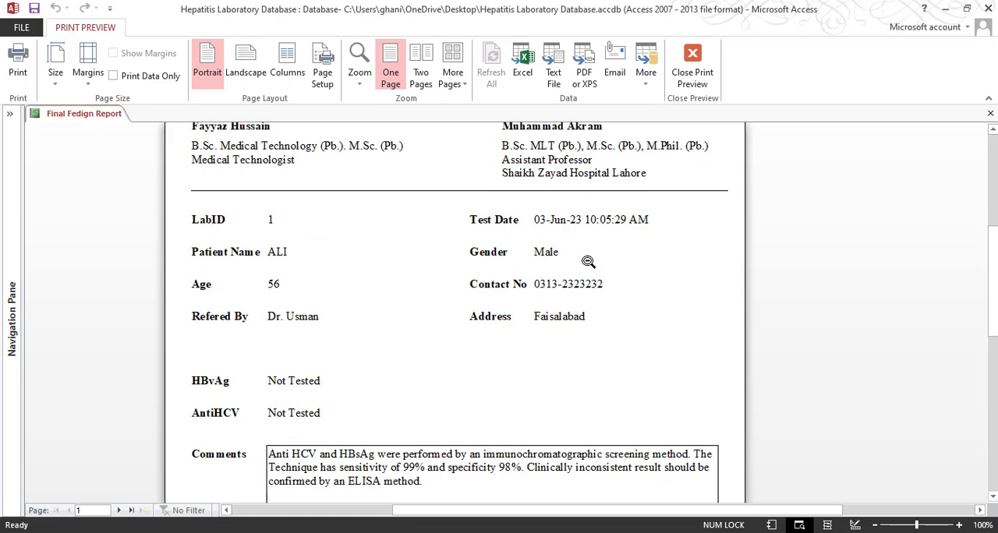
{"action": "scroll", "coordinate": [588, 262], "scroll_direction": "down", "scroll_amount": 10}
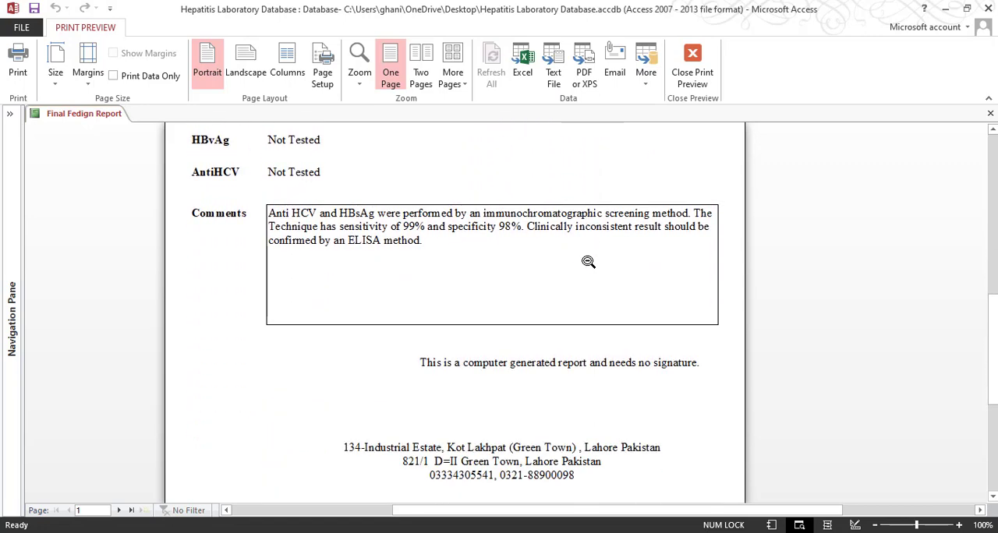
{"action": "scroll", "coordinate": [588, 262], "scroll_direction": "down", "scroll_amount": 4}
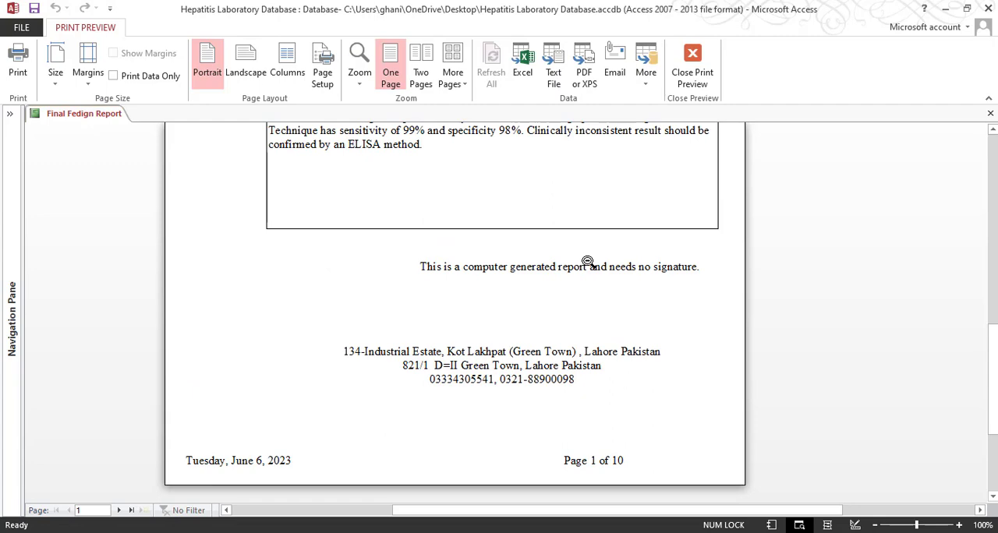
{"action": "scroll", "coordinate": [403, 292], "scroll_direction": "up", "scroll_amount": 9}
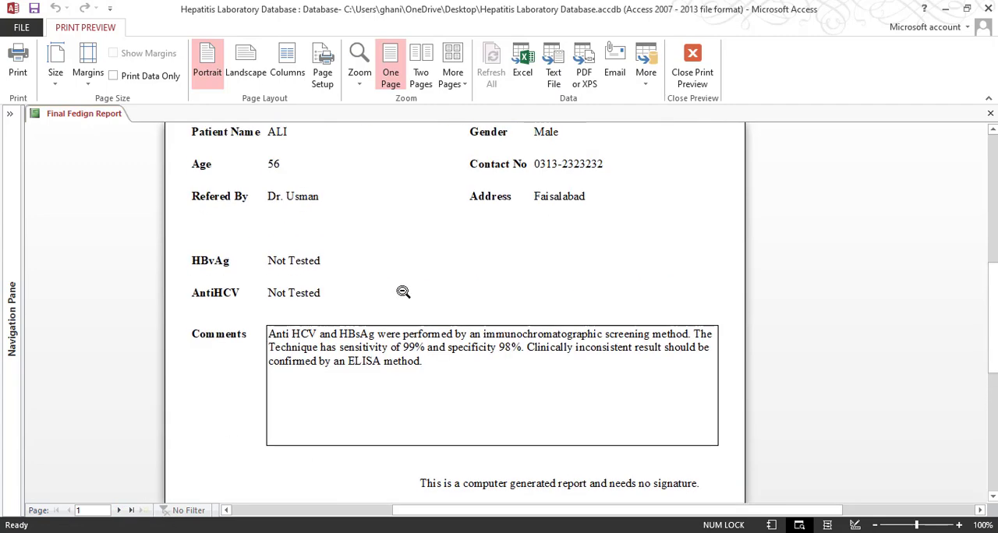
{"action": "scroll", "coordinate": [403, 291], "scroll_direction": "up", "scroll_amount": 4}
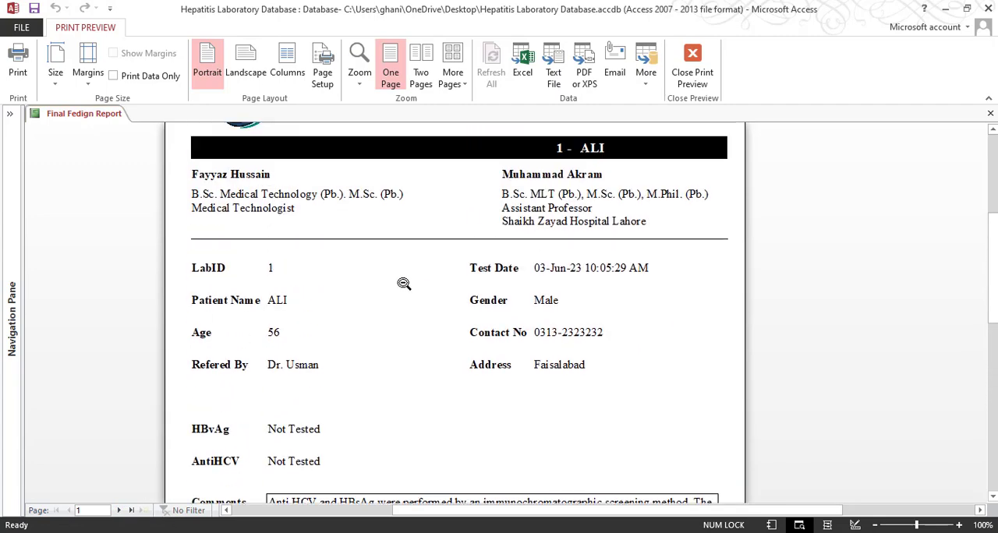
Page through the report preview to examine page 2 and its neighbouring pages, and return to Design View
{"action": "left_click", "coordinate": [118, 509]}
{"action": "scroll", "coordinate": [245, 317], "scroll_direction": "up", "scroll_amount": 10}
{"action": "scroll", "coordinate": [304, 306], "scroll_direction": "down", "scroll_amount": 5}
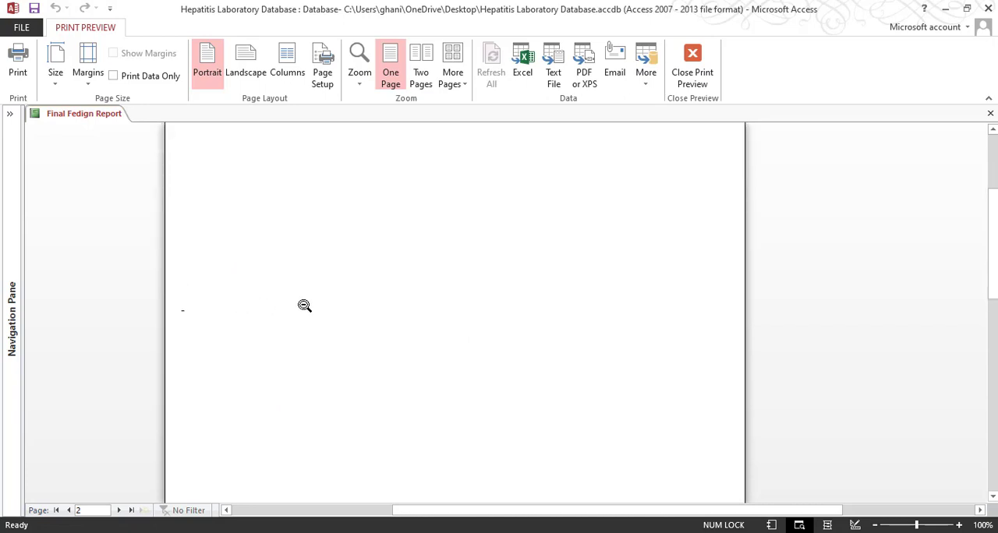
{"action": "scroll", "coordinate": [318, 316], "scroll_direction": "down", "scroll_amount": 15}
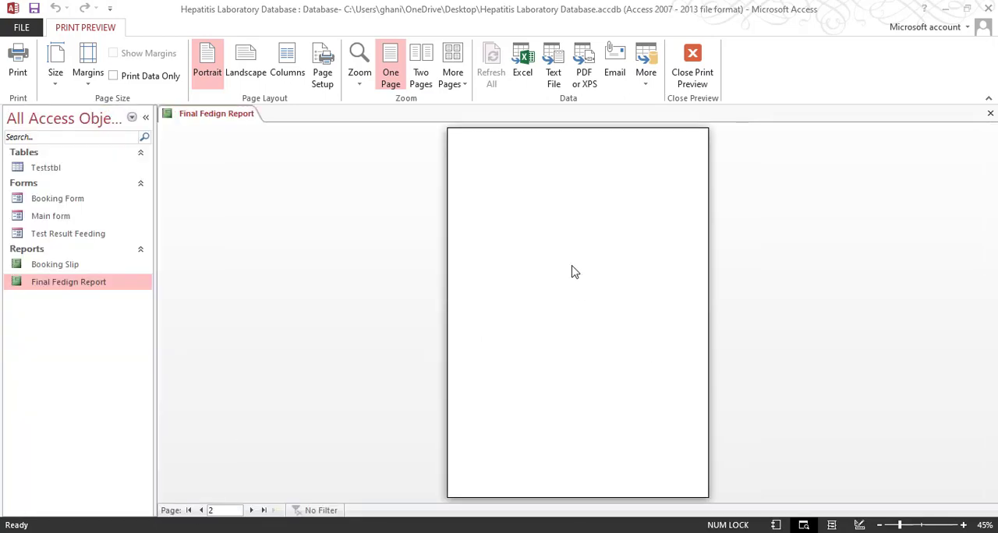
{"action": "left_click", "coordinate": [251, 509]}
{"action": "left_click", "coordinate": [251, 510]}
{"action": "left_click", "coordinate": [202, 510]}
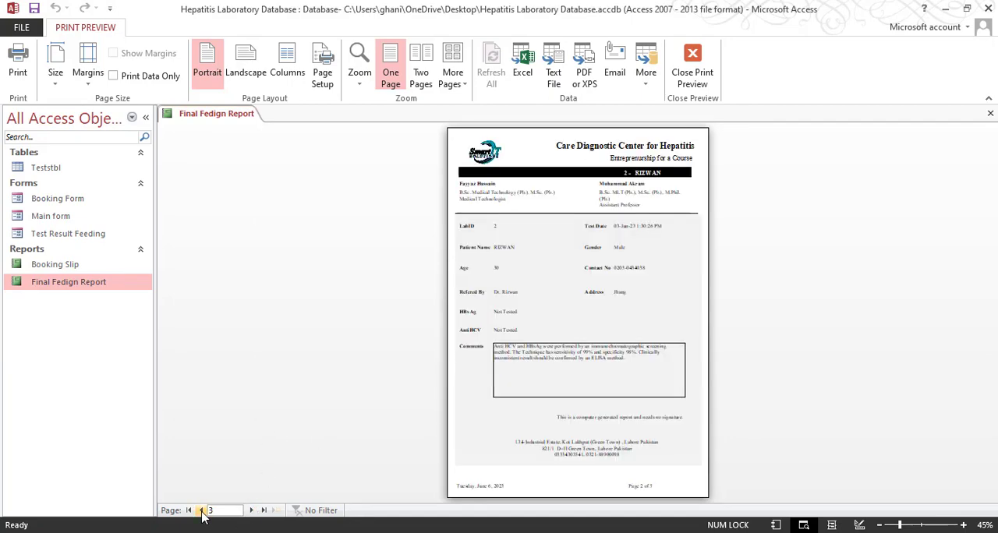
{"action": "left_click", "coordinate": [201, 509]}
{"action": "left_click", "coordinate": [693, 69]}
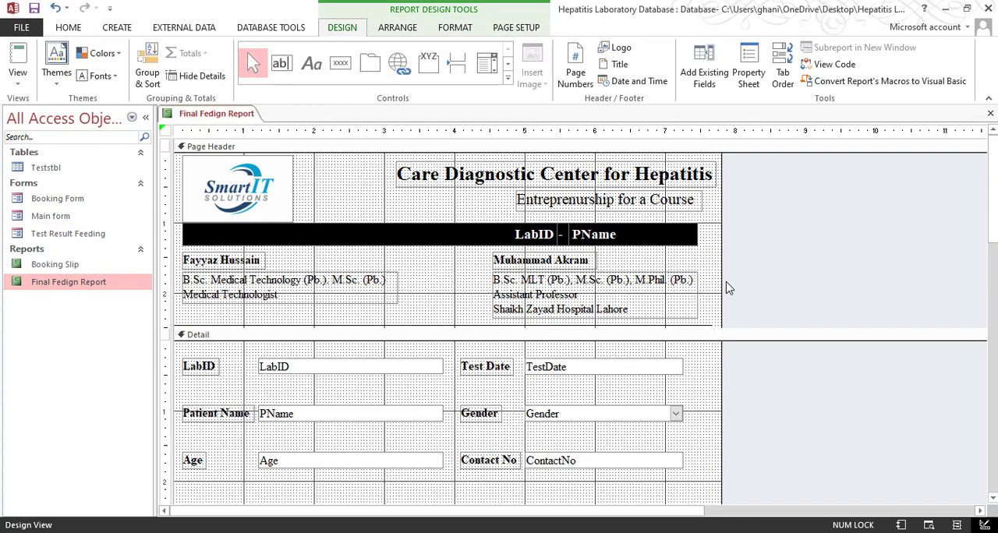
Widen the report to about 9.8 inches and use its error-checking option to remove the extra report space
{"action": "left_click_drag", "start_coordinate": [721, 276], "coordinate": [859, 268]}
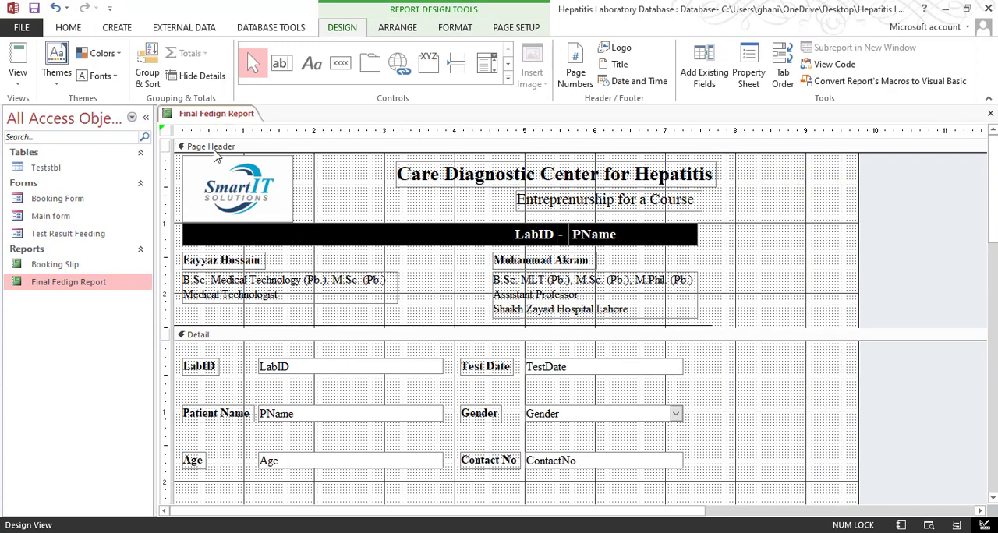
{"action": "left_click", "coordinate": [165, 131]}
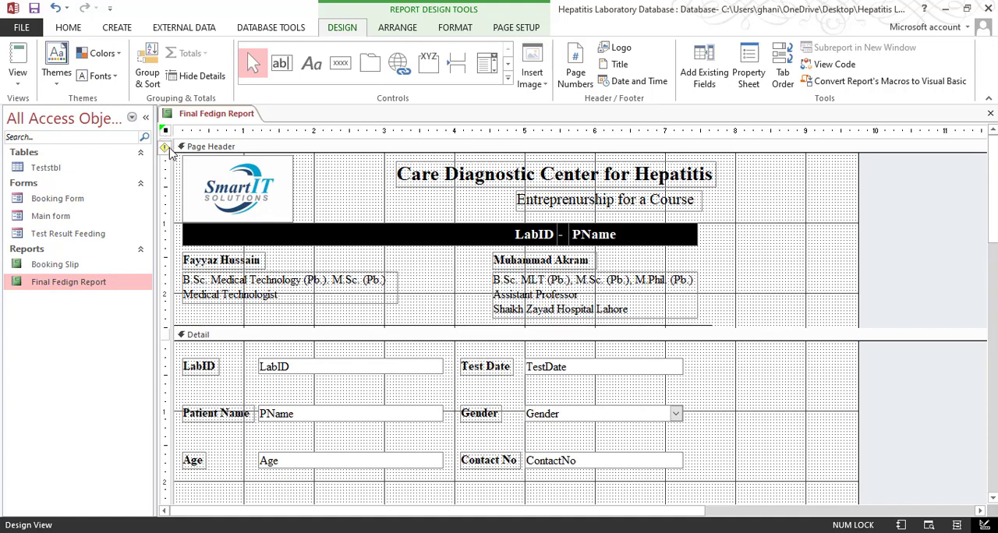
{"action": "left_click", "coordinate": [168, 148]}
{"action": "left_click", "coordinate": [210, 225]}
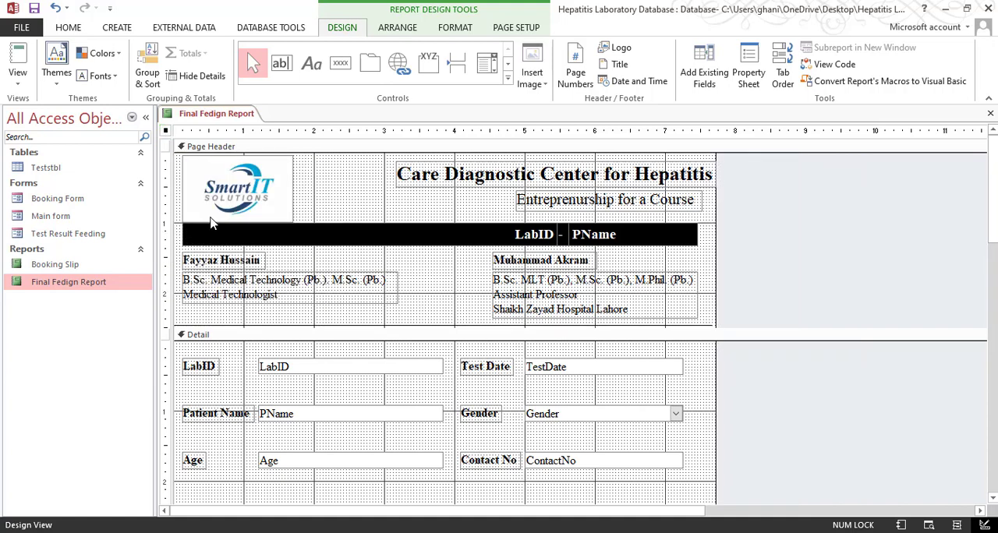
Preview the trimmed report and check whether page 2 shows the second patient's record
{"action": "left_click", "coordinate": [17, 72]}
{"action": "left_click", "coordinate": [47, 138]}
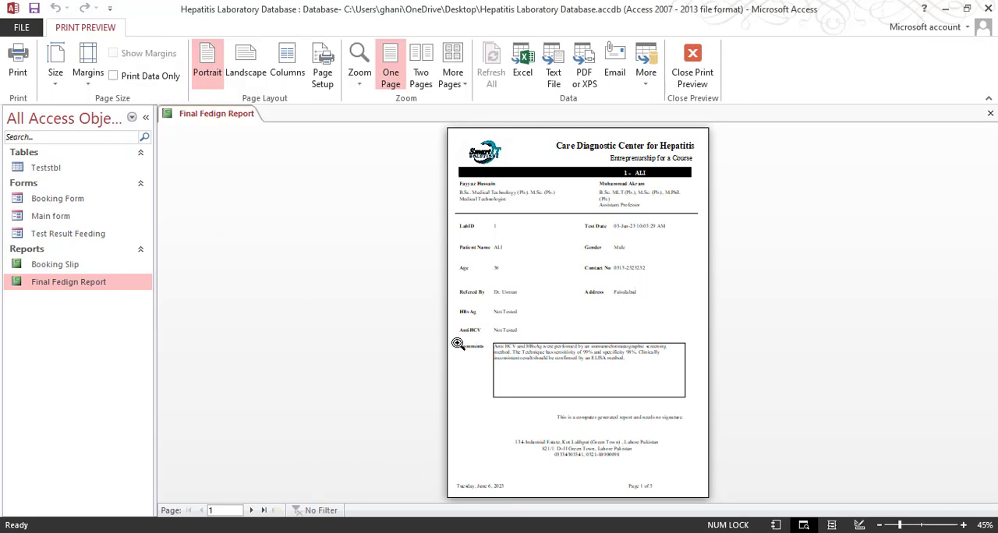
{"action": "left_click", "coordinate": [250, 509]}
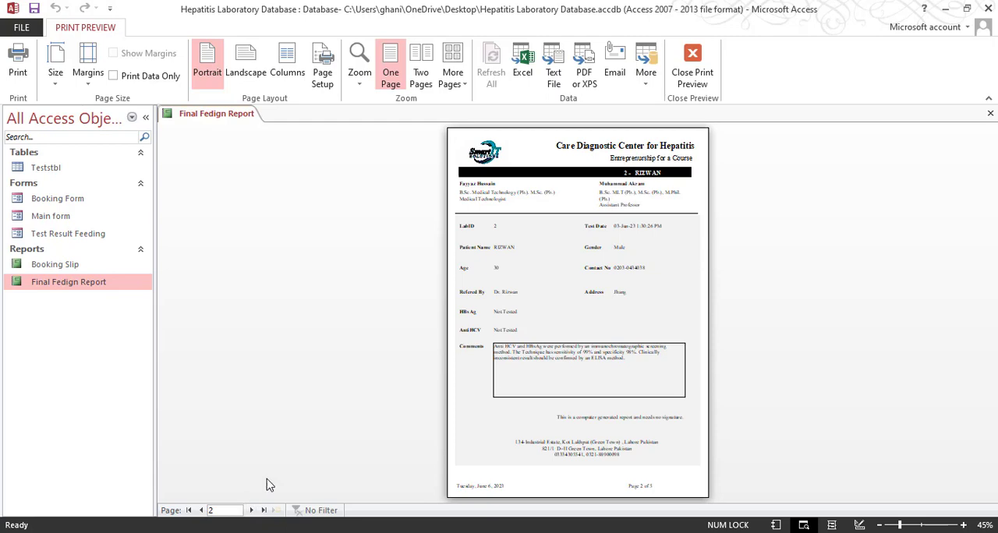
Review the detail section and page footer in Design View, and inspect page 1's comments and signature note in Print Preview
{"action": "left_click", "coordinate": [690, 71]}
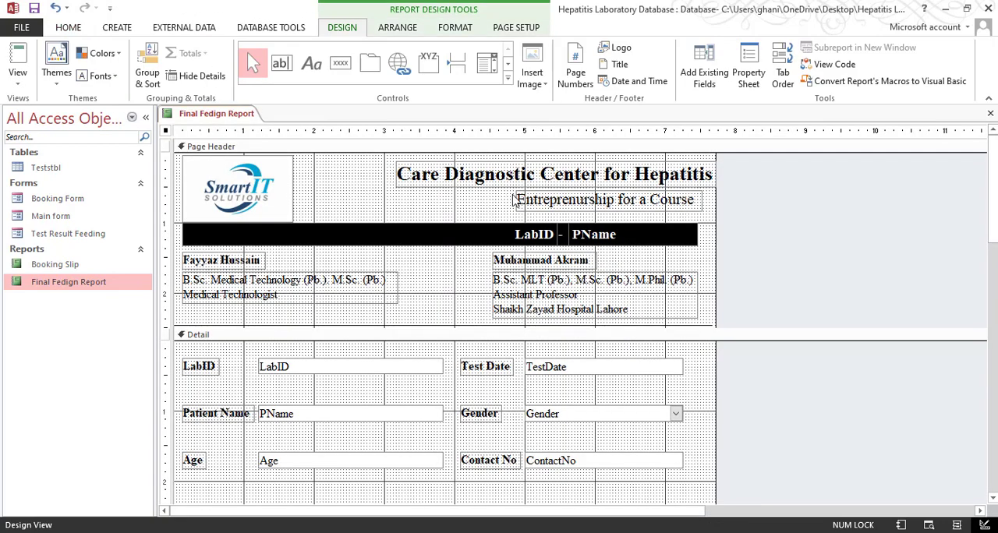
{"action": "scroll", "coordinate": [617, 322], "scroll_direction": "down", "scroll_amount": 10}
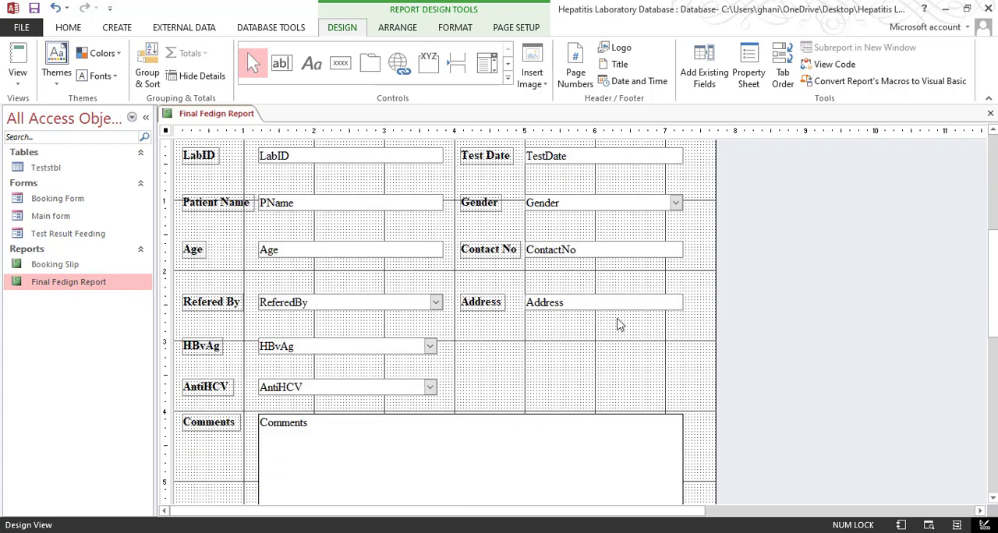
{"action": "left_click", "coordinate": [18, 78]}
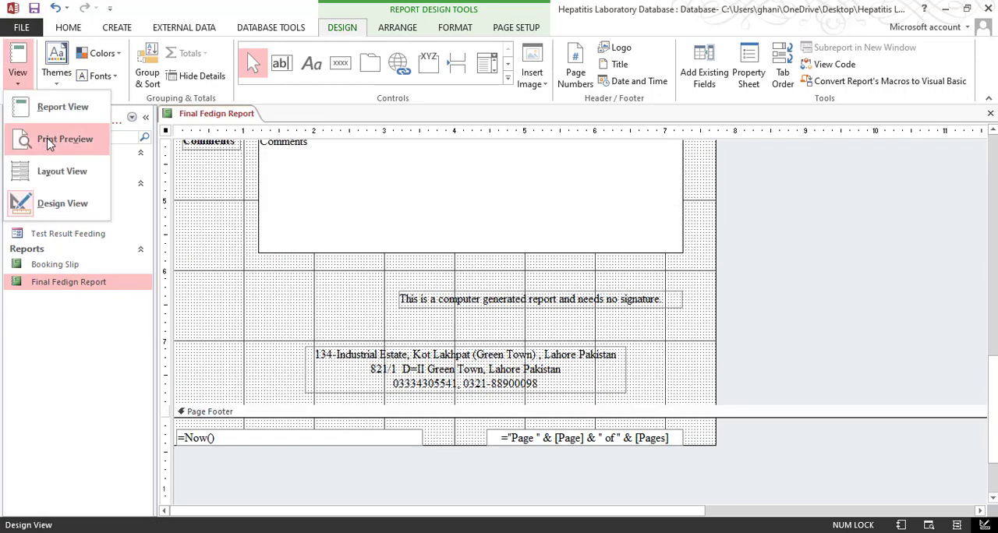
{"action": "left_click", "coordinate": [45, 138]}
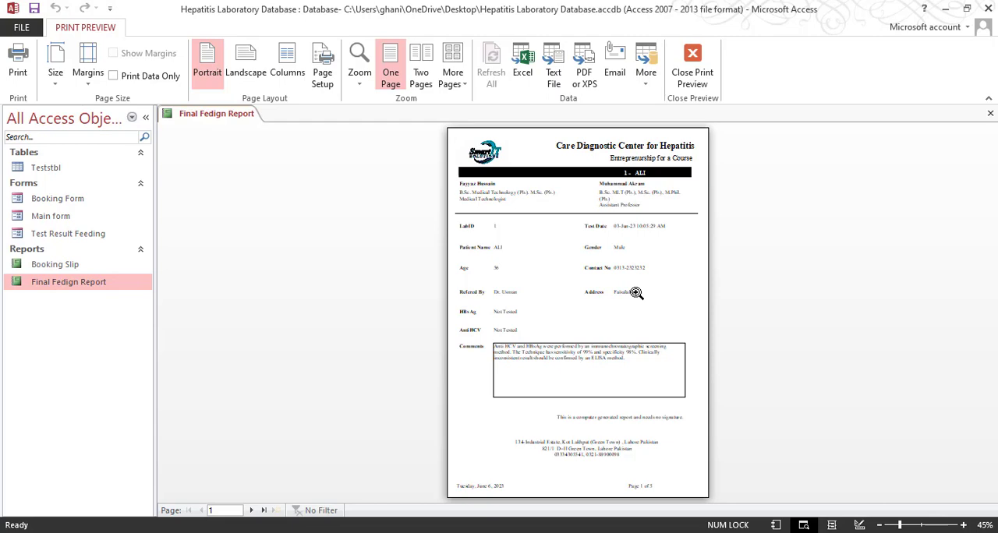
{"action": "left_click", "coordinate": [590, 384]}
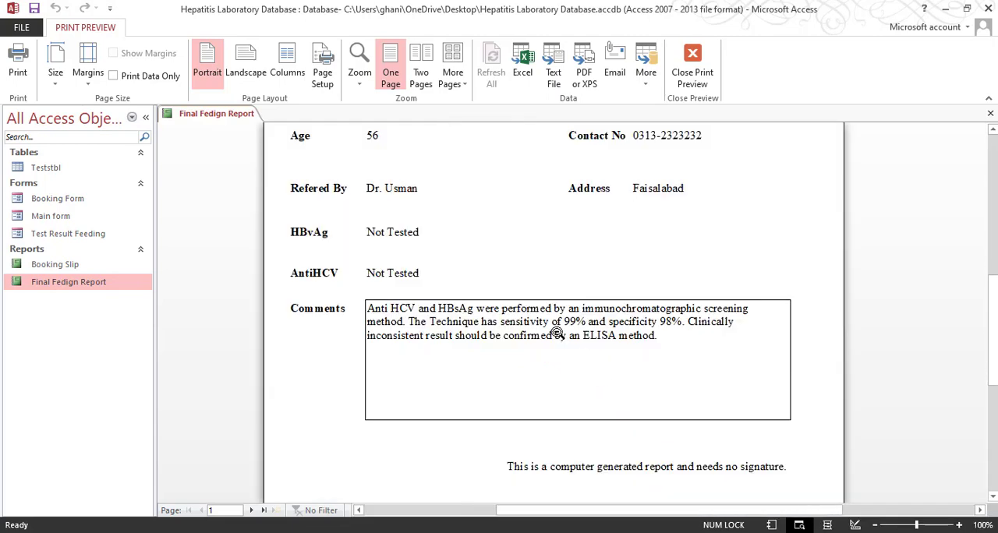
{"action": "scroll", "coordinate": [558, 322], "scroll_direction": "up", "scroll_amount": 3}
{"action": "scroll", "coordinate": [559, 323], "scroll_direction": "up", "scroll_amount": 2}
{"action": "scroll", "coordinate": [564, 350], "scroll_direction": "down", "scroll_amount": 7}
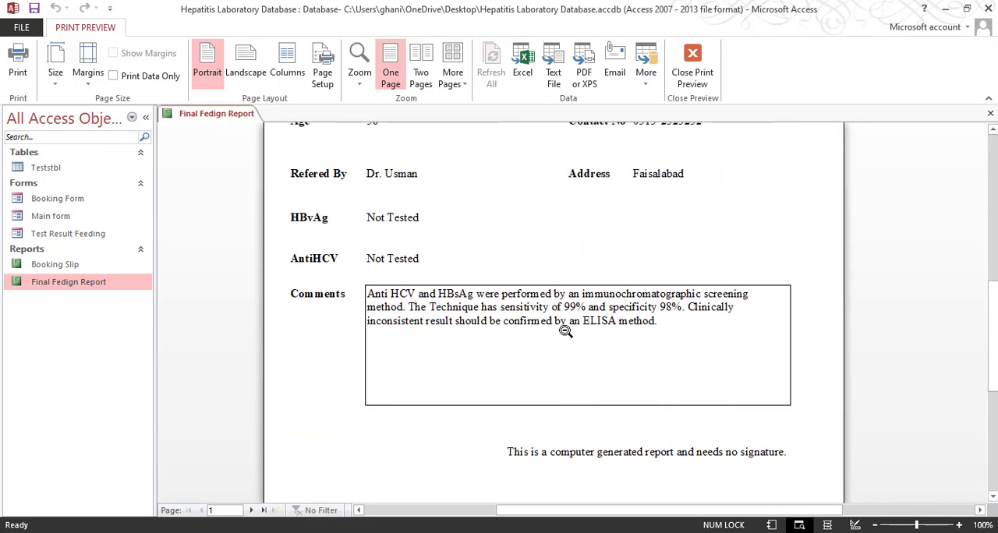
Review page 1's header and result fields, and reload the Final Fedign Report in Print Preview
{"action": "scroll", "coordinate": [567, 341], "scroll_direction": "up", "scroll_amount": 7}
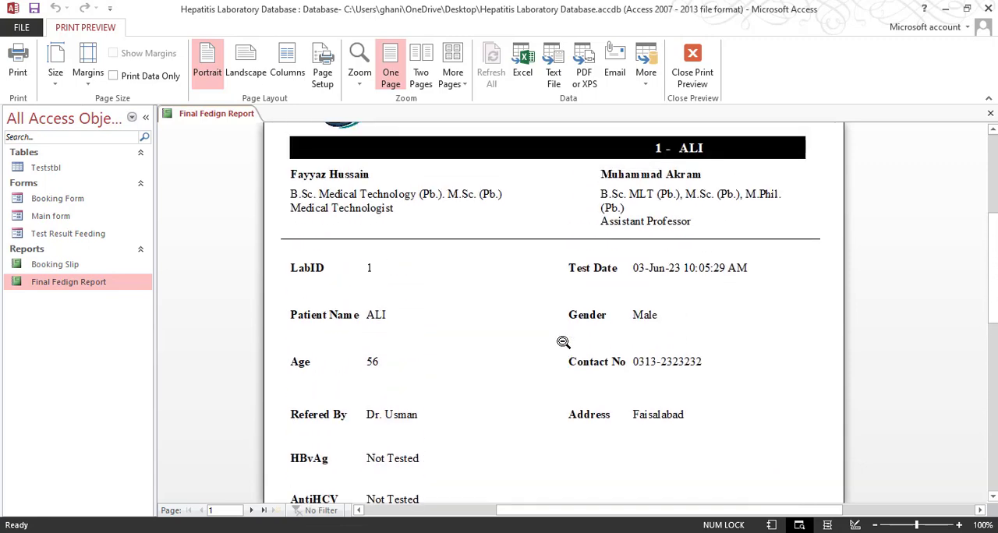
{"action": "scroll", "coordinate": [561, 347], "scroll_direction": "down", "scroll_amount": 3}
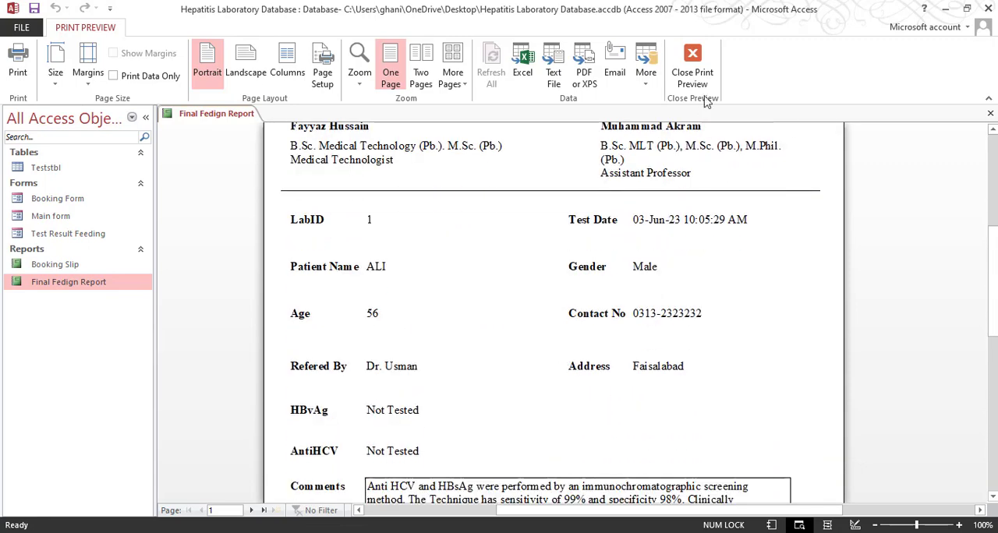
{"action": "left_click", "coordinate": [692, 72]}
{"action": "left_click", "coordinate": [17, 78]}
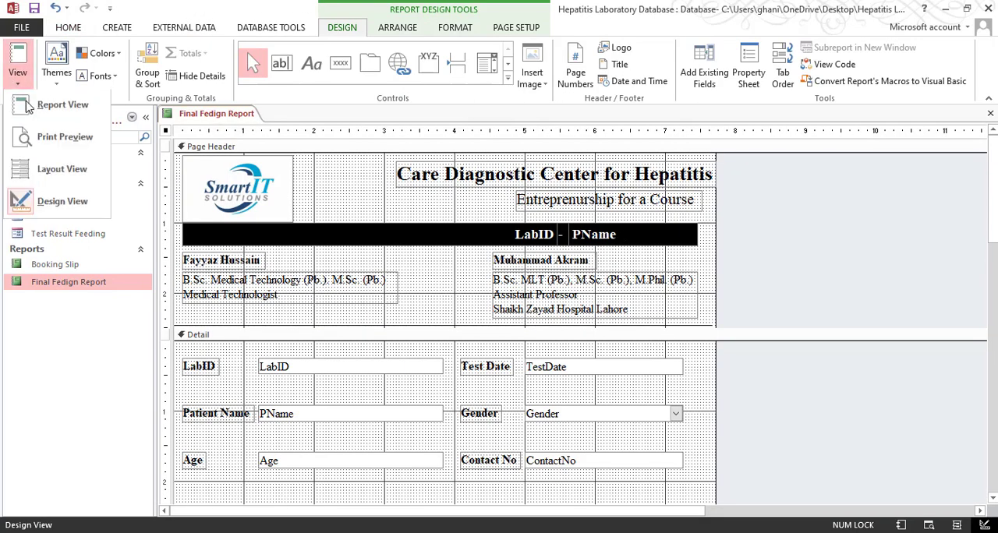
{"action": "left_click", "coordinate": [60, 133]}
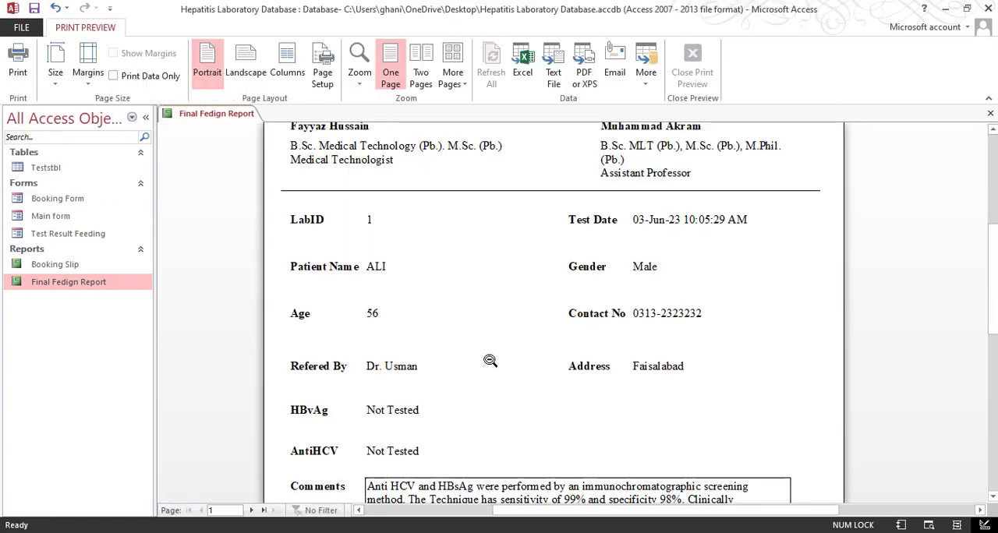
Page through report pages 1 to 4 to compare each record's detail background, and return to Design View
{"action": "left_click", "coordinate": [251, 510]}
{"action": "scroll", "coordinate": [701, 287], "scroll_direction": "up", "scroll_amount": 5}
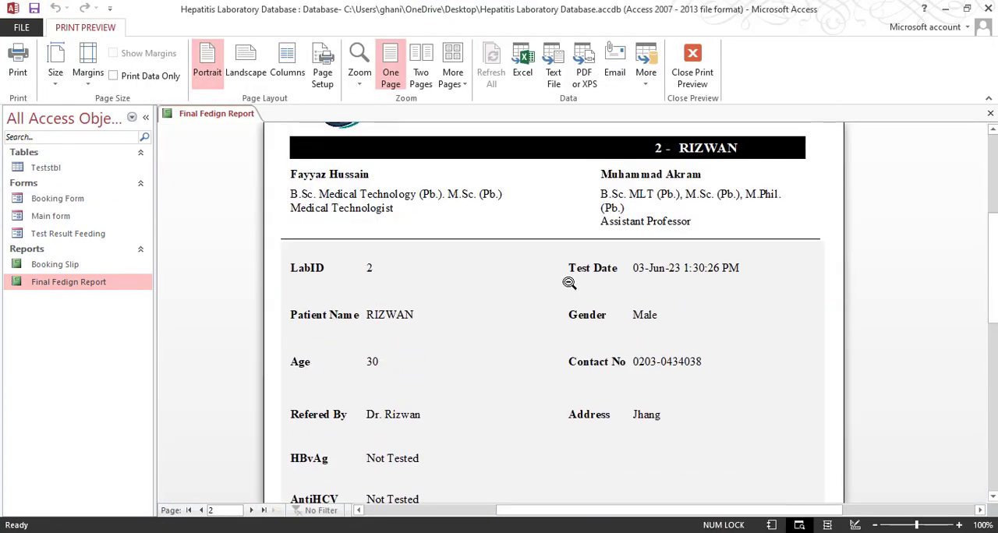
{"action": "left_click", "coordinate": [201, 511]}
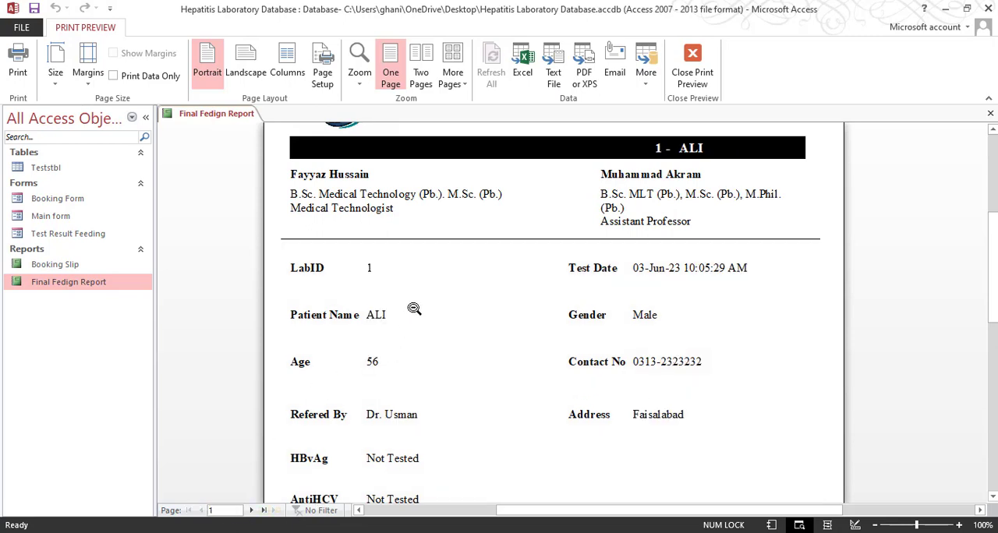
{"action": "left_click", "coordinate": [251, 511]}
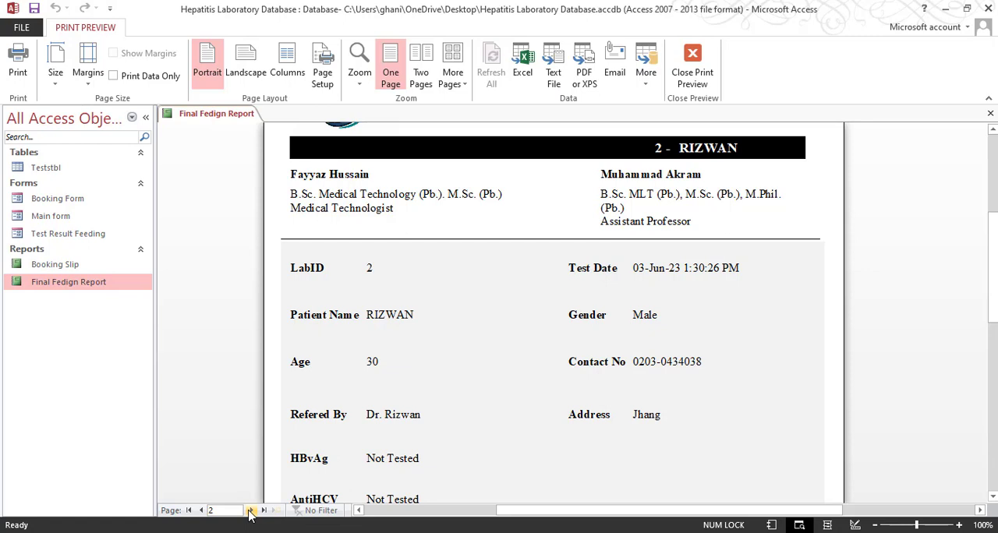
{"action": "left_click", "coordinate": [251, 511]}
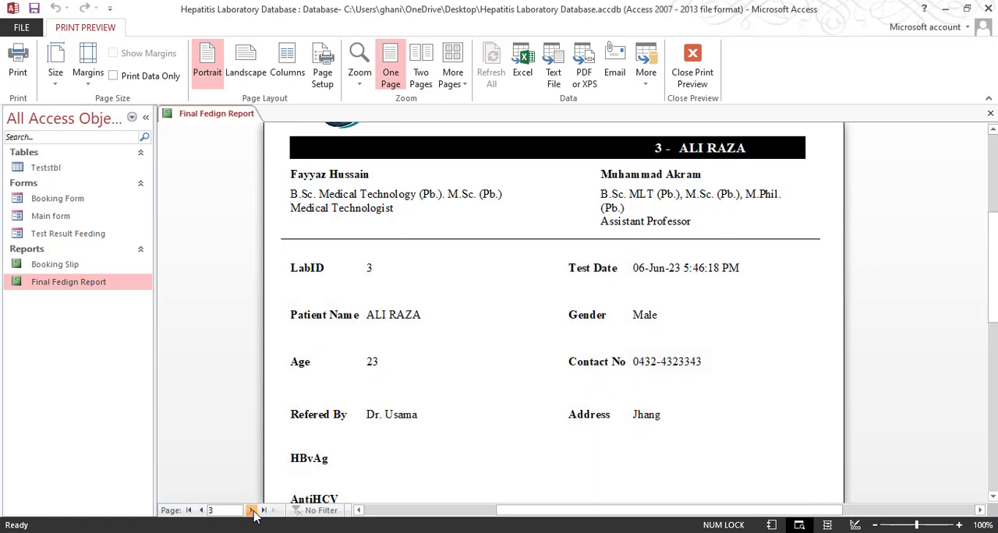
{"action": "left_click", "coordinate": [252, 511]}
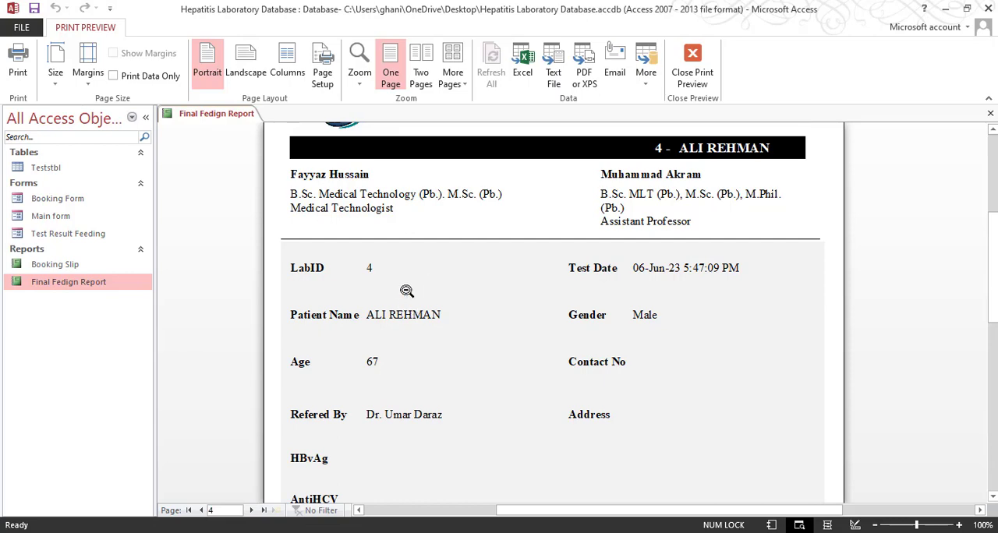
{"action": "left_click", "coordinate": [692, 70]}
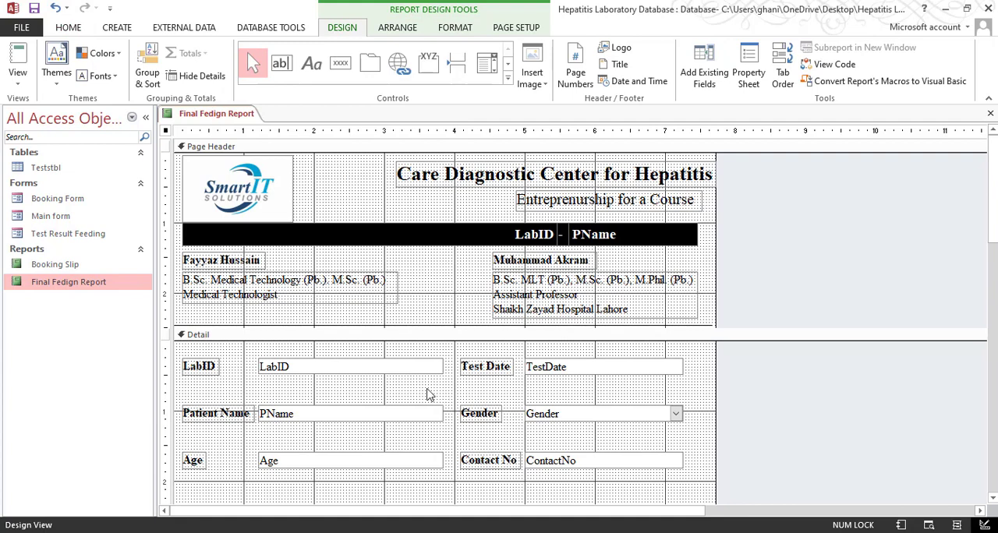
Set the Detail section's Alternate Back Color to the white theme color Background 1, matching its Back Color
{"action": "left_click", "coordinate": [460, 397]}
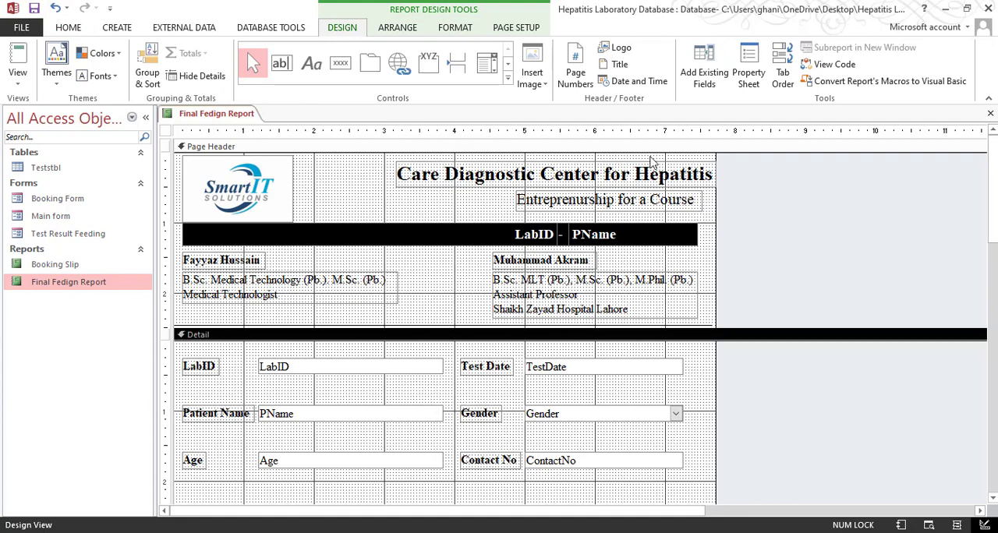
{"action": "left_click", "coordinate": [748, 70]}
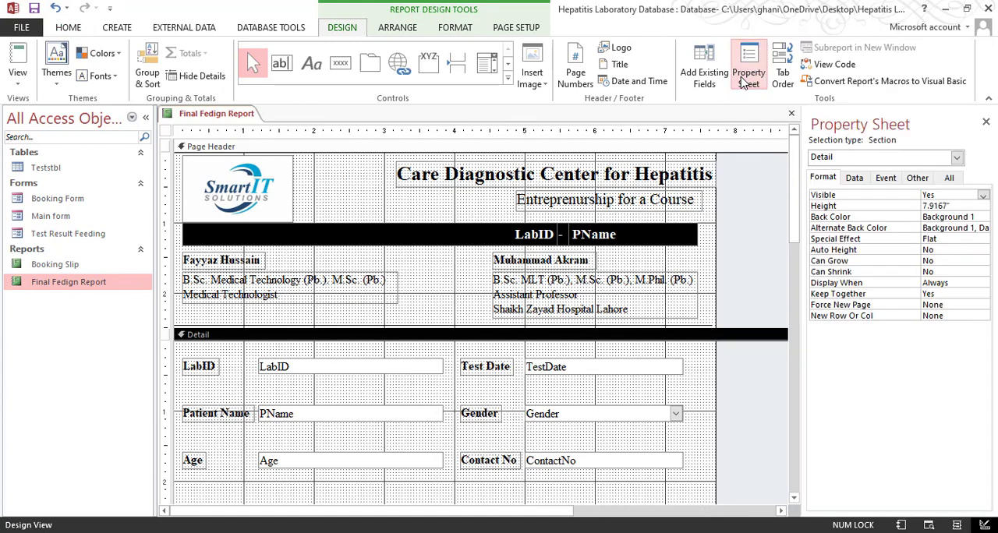
{"action": "left_click", "coordinate": [957, 216]}
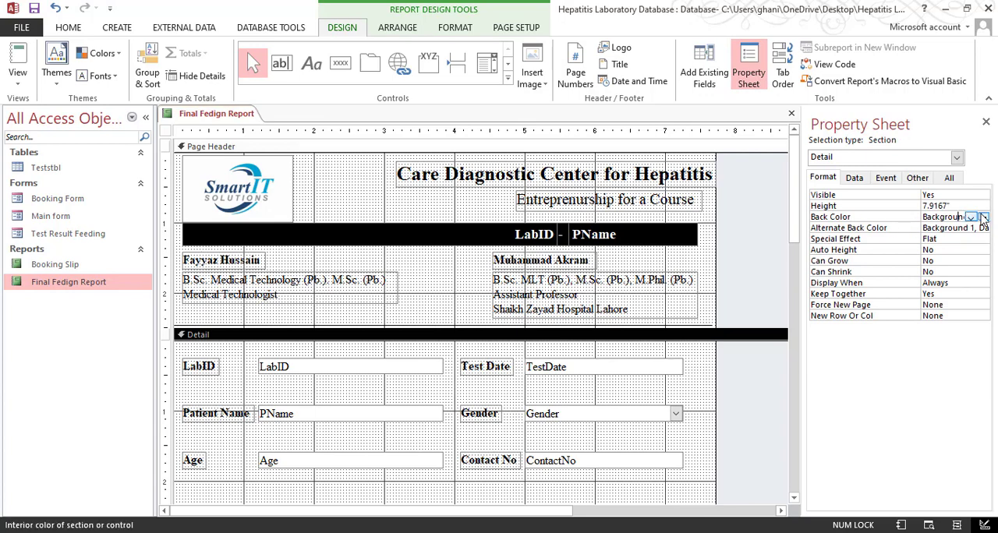
{"action": "left_click", "coordinate": [971, 216]}
{"action": "left_click", "coordinate": [883, 219]}
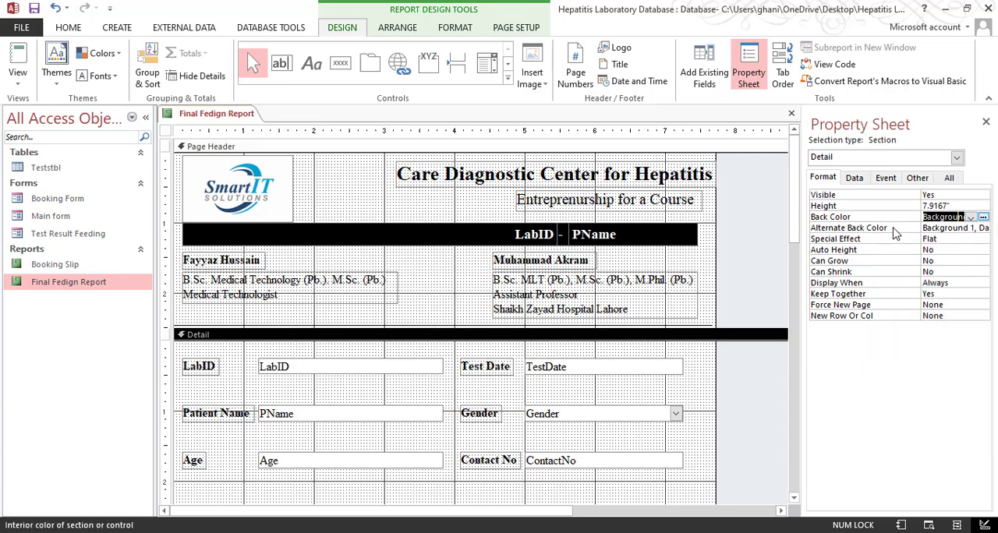
{"action": "left_click", "coordinate": [894, 228]}
{"action": "left_click", "coordinate": [970, 228]}
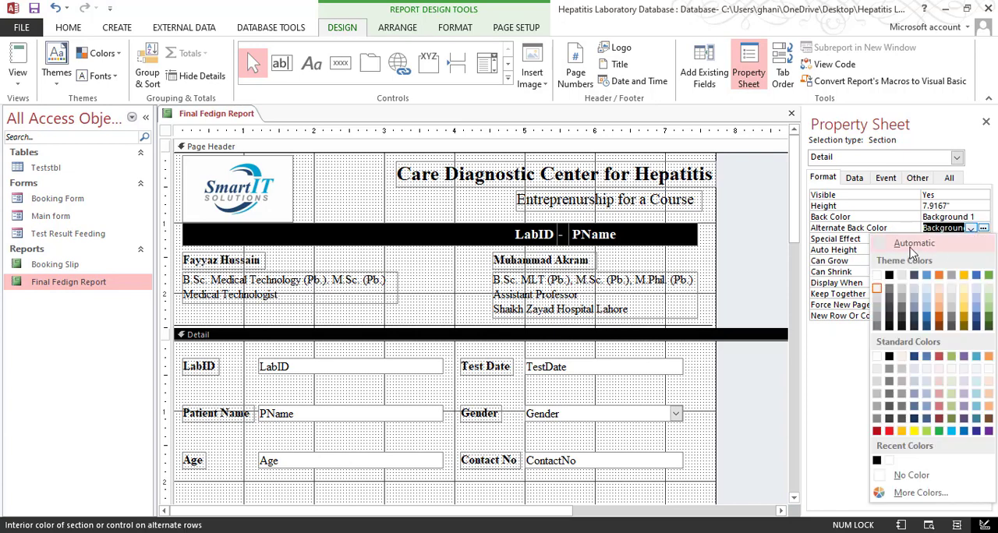
{"action": "left_click", "coordinate": [875, 276]}
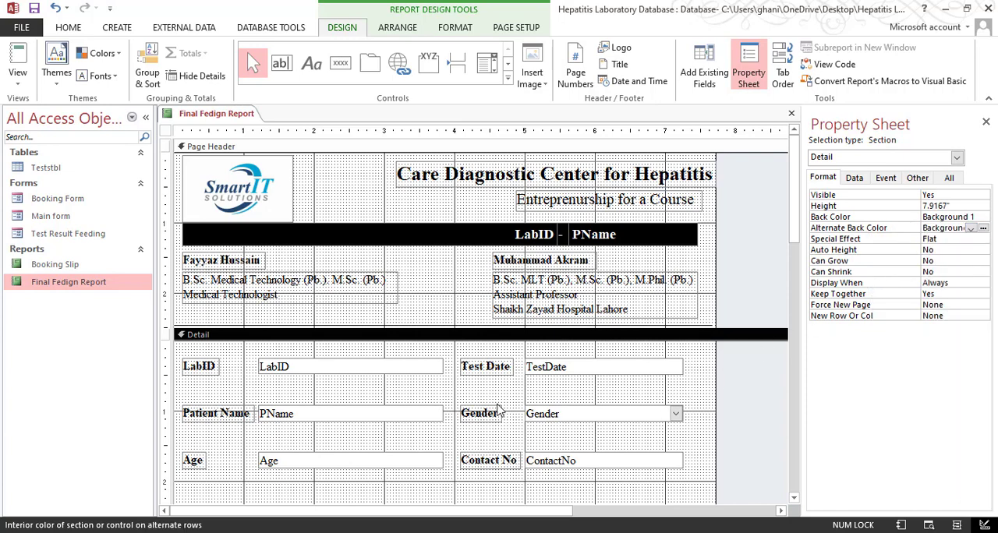
{"action": "left_click_drag", "start_coordinate": [436, 391], "coordinate": [488, 388]}
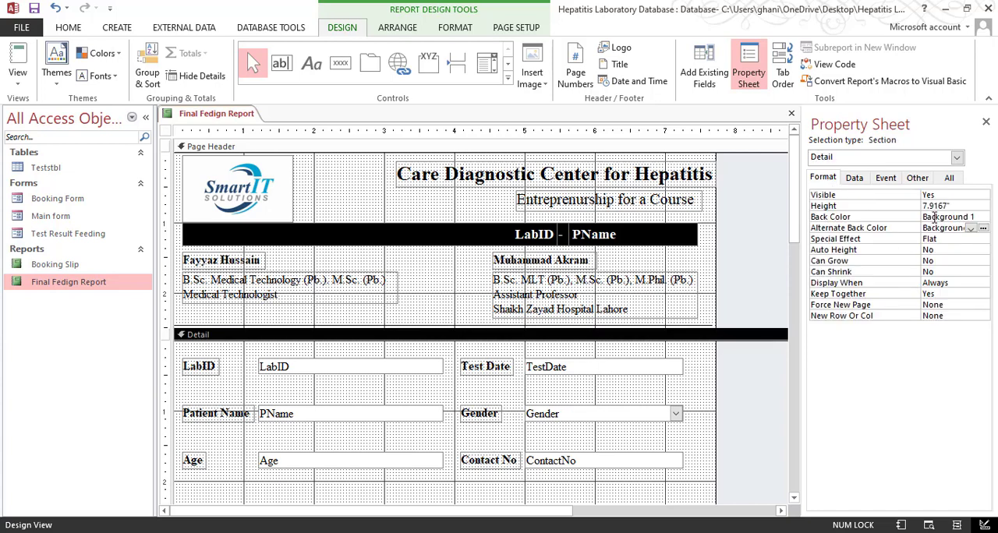
{"action": "left_click", "coordinate": [947, 248]}
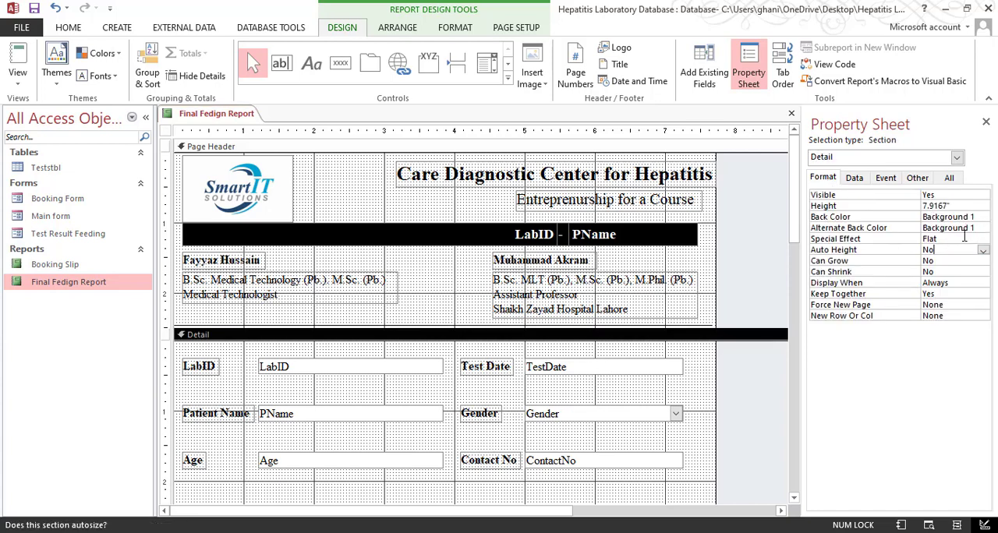
Preview the report through page 5 to check the detail background on every record, and return to Design View
{"action": "left_click", "coordinate": [17, 84]}
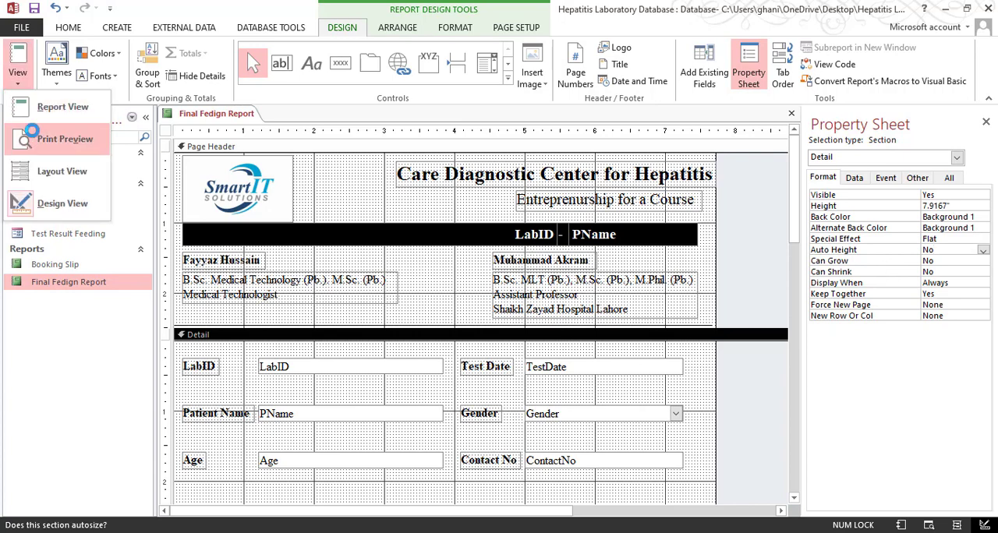
{"action": "left_click", "coordinate": [63, 104]}
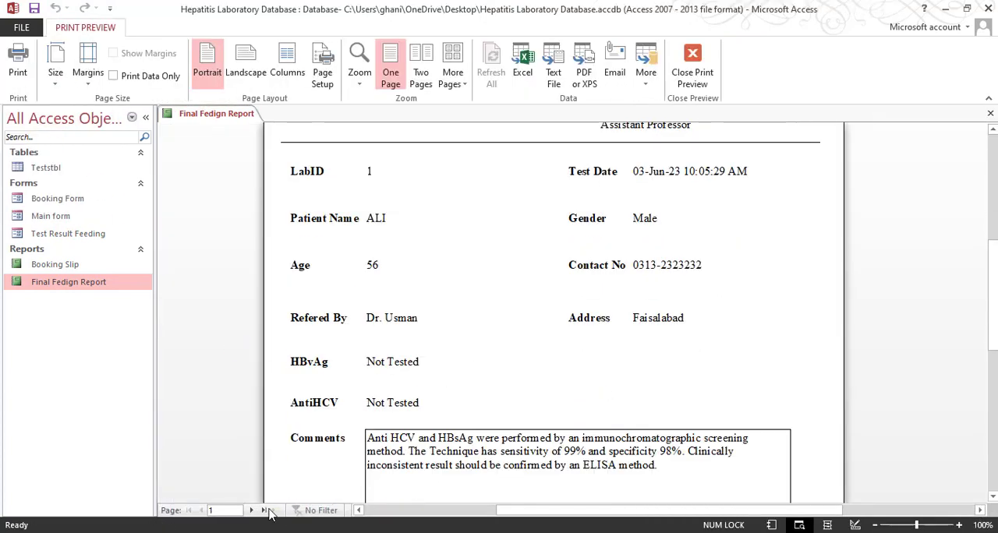
{"action": "left_click", "coordinate": [252, 511]}
{"action": "left_click", "coordinate": [252, 511]}
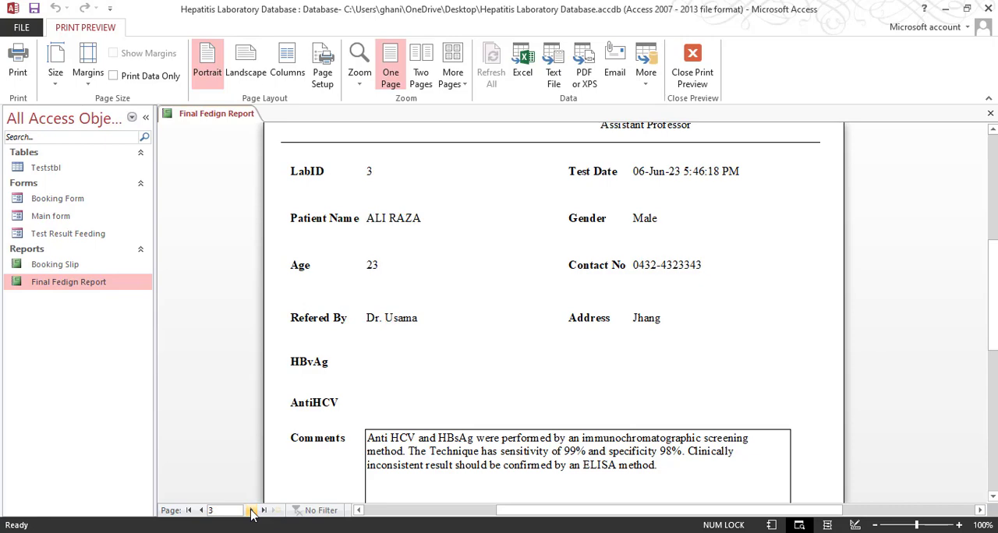
{"action": "left_click", "coordinate": [252, 511]}
{"action": "left_click", "coordinate": [251, 511]}
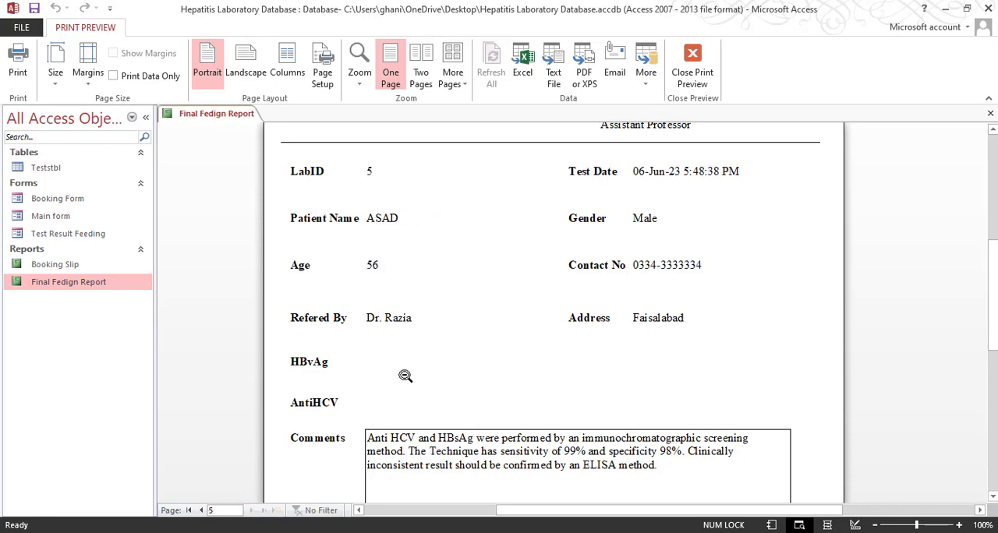
{"action": "left_click", "coordinate": [684, 82]}
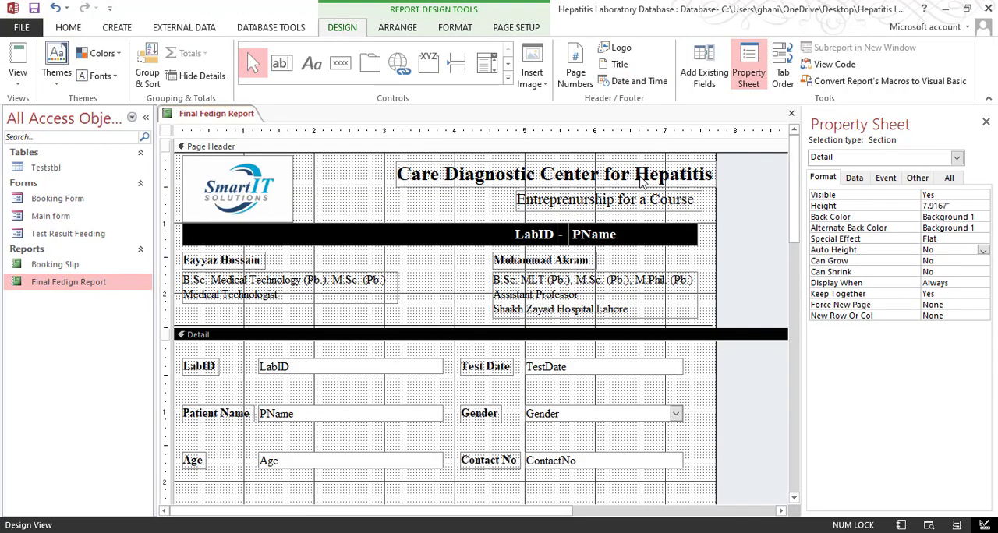
Close the report design and open the Main form, briefly opening and closing its booking form
{"action": "left_click", "coordinate": [791, 113]}
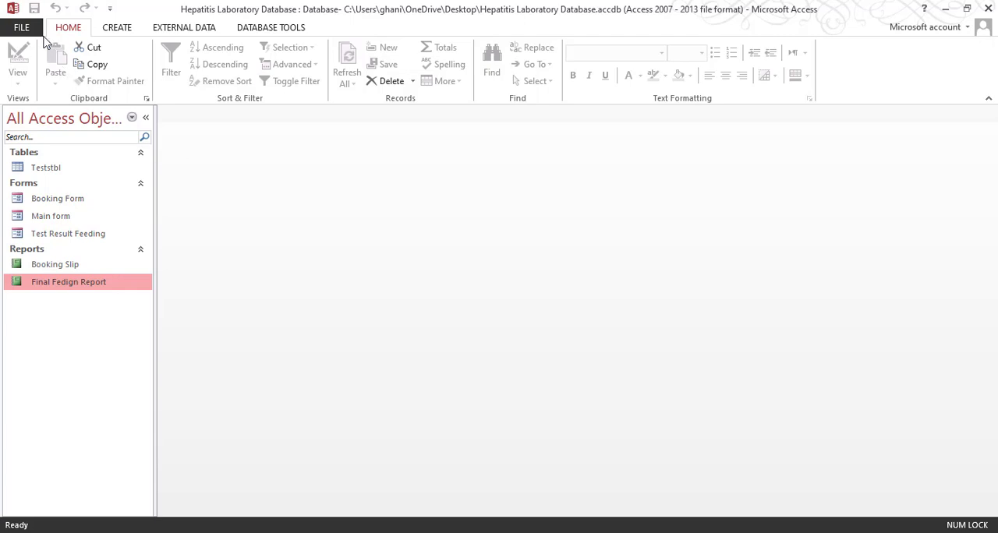
{"action": "left_click", "coordinate": [69, 219]}
{"action": "double_click", "coordinate": [69, 219]}
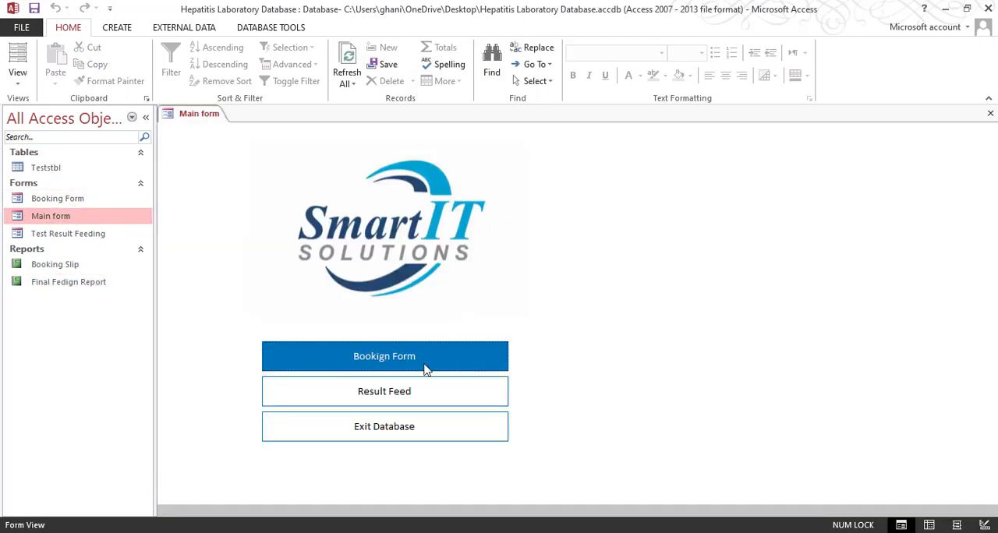
{"action": "left_click", "coordinate": [425, 368]}
{"action": "left_click", "coordinate": [678, 453]}
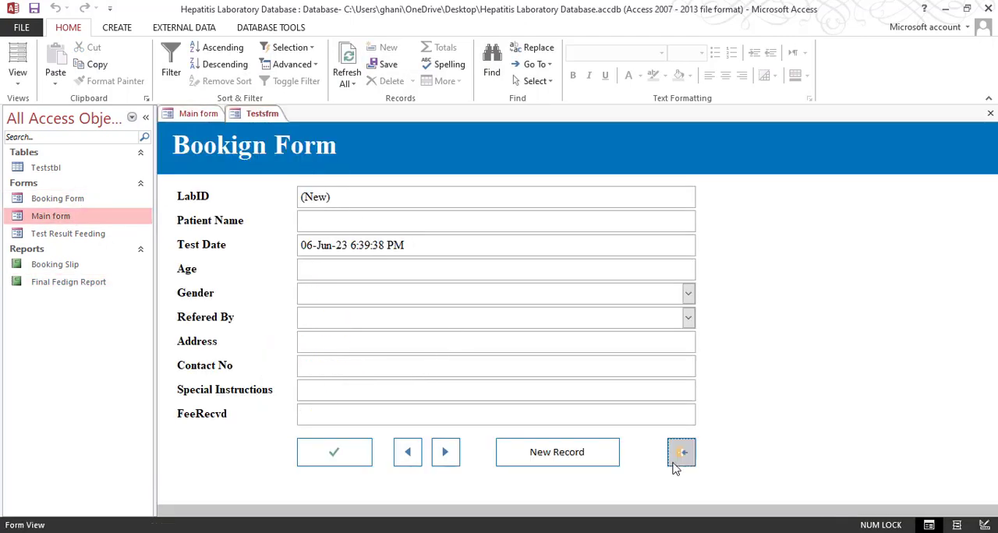
Open the Test Result Feeding form from the Main form and load the record with Lab ID 4
{"action": "left_click", "coordinate": [386, 393]}
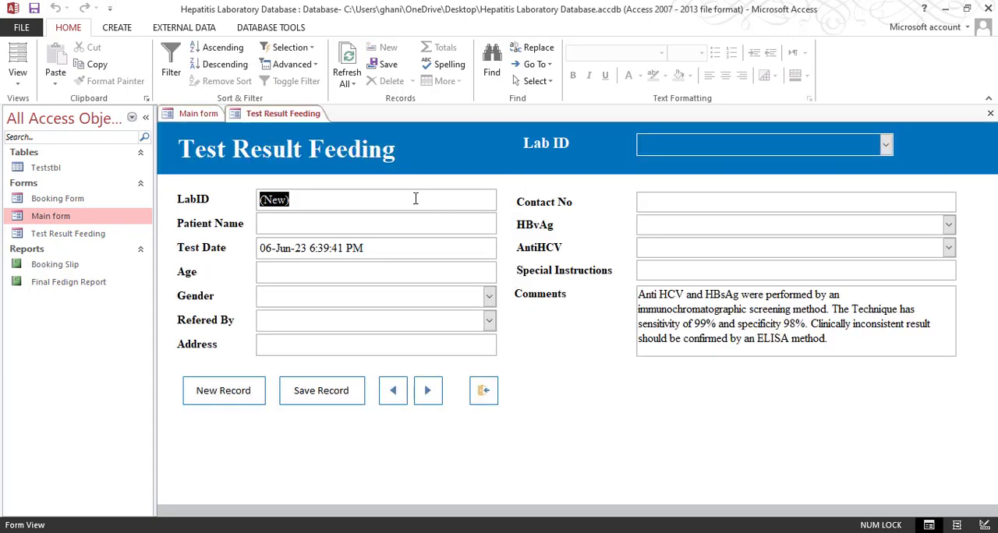
{"action": "left_click", "coordinate": [886, 146]}
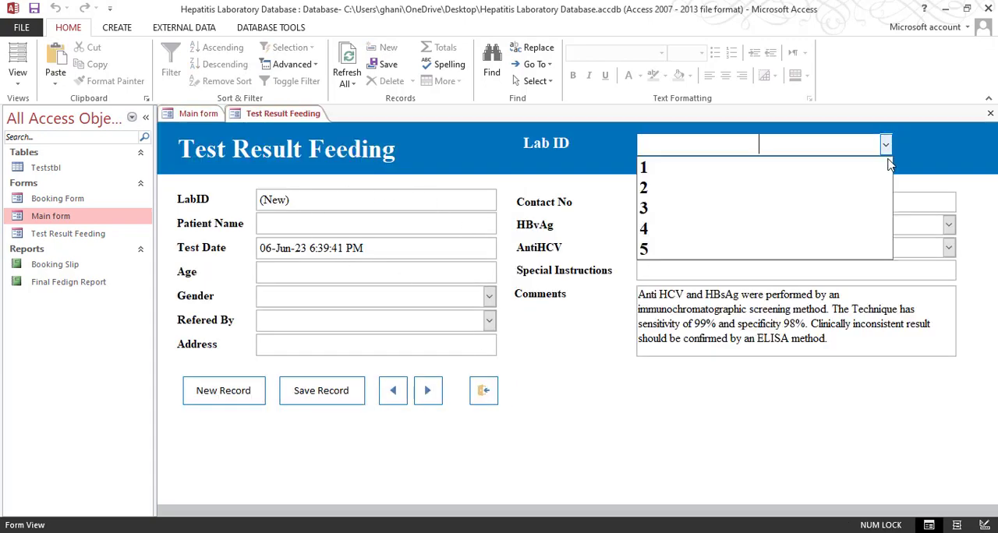
{"action": "left_click", "coordinate": [855, 188]}
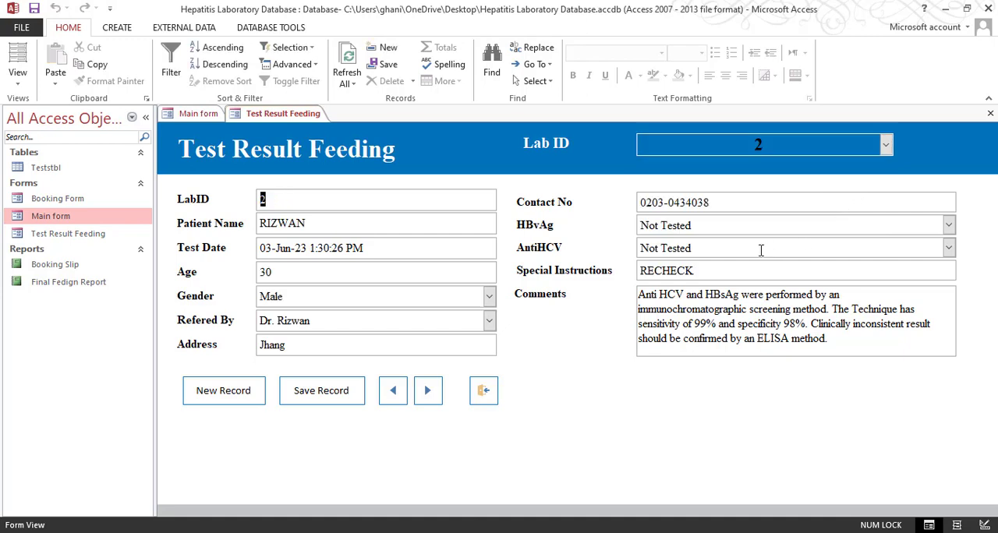
{"action": "left_click", "coordinate": [884, 147]}
{"action": "left_click", "coordinate": [850, 226]}
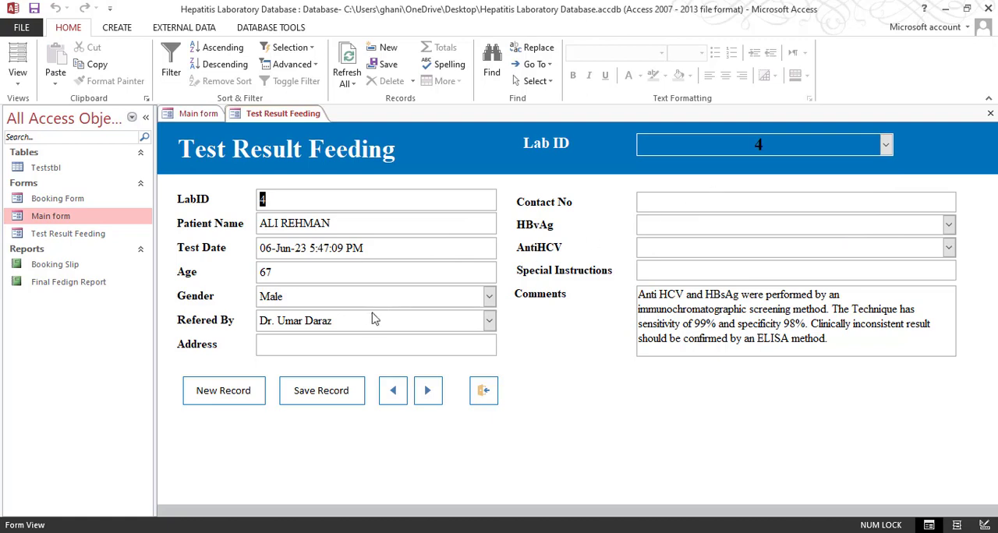
Fill in the patient's address and a complete contact number matching the field's input mask in the Lab ID 4 record
{"action": "left_click", "coordinate": [351, 349]}
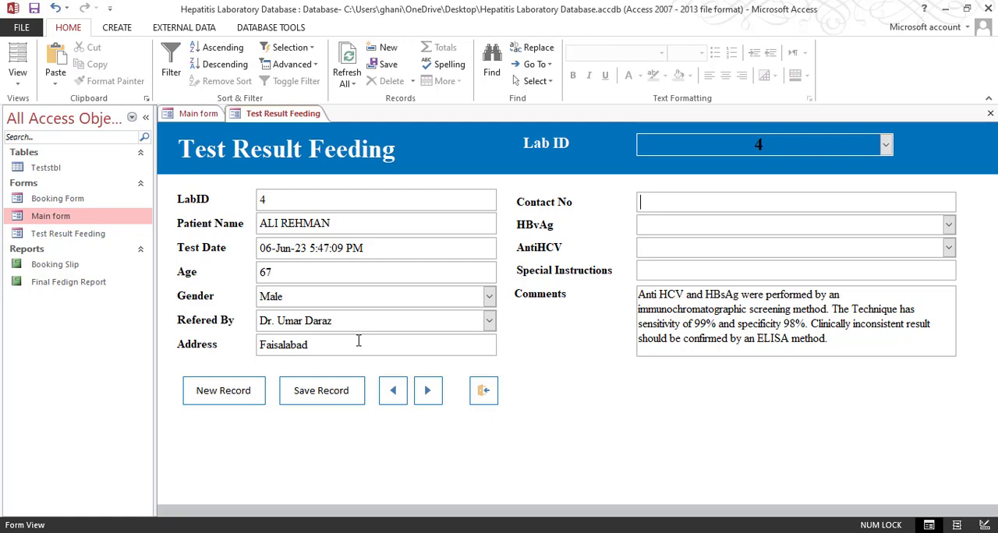
{"action": "key", "text": "Tab"}
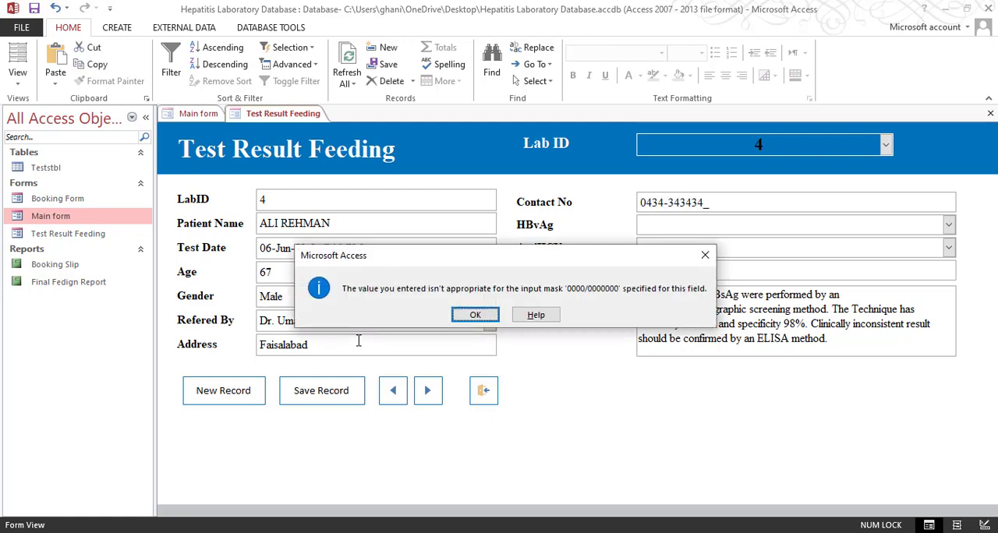
{"action": "key", "text": "Return"}
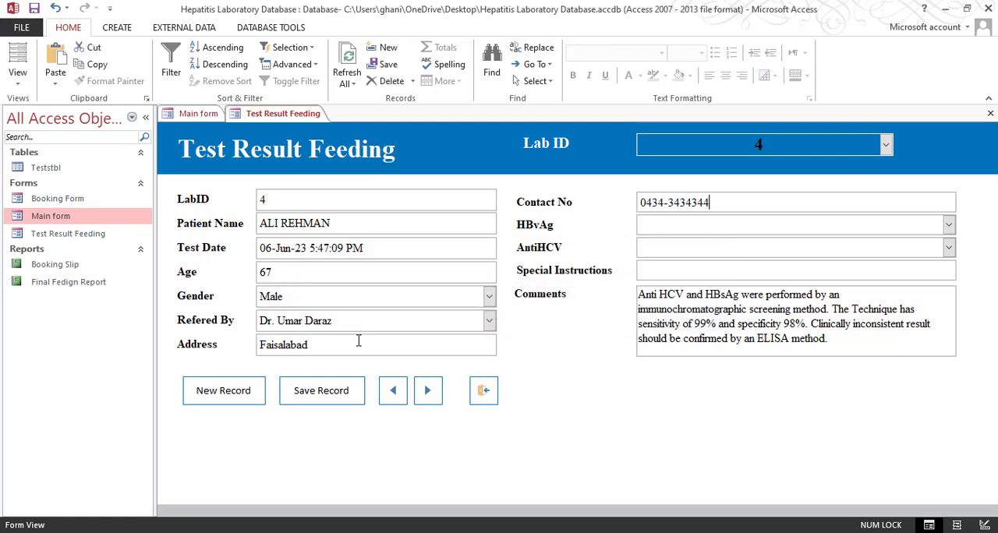
{"action": "key", "text": "Tab"}
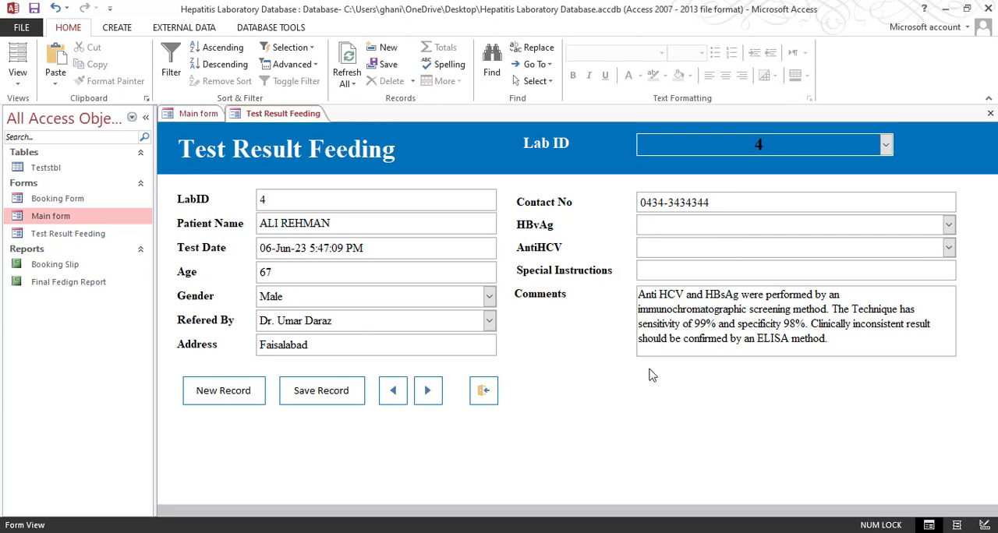
Set HBvAg to Psotive and AntiHCV to Negative in the Lab ID 4 record
{"action": "left_click", "coordinate": [948, 226]}
{"action": "left_click", "coordinate": [954, 246]}
{"action": "left_click", "coordinate": [949, 247]}
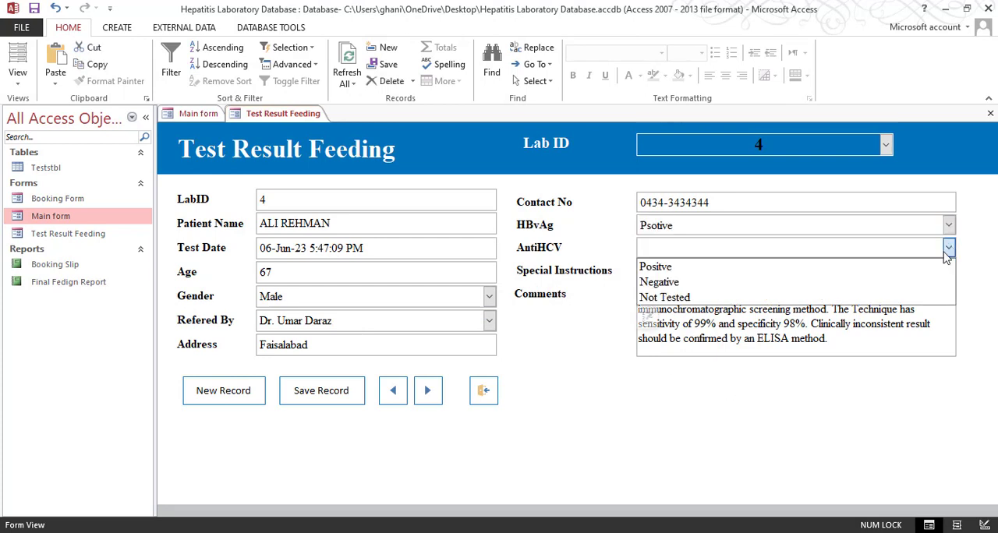
{"action": "left_click", "coordinate": [885, 283]}
Enter RECHECK as the special instructions of the Lab ID 4 record, correcting the misspelled last letter
{"action": "left_click", "coordinate": [858, 275]}
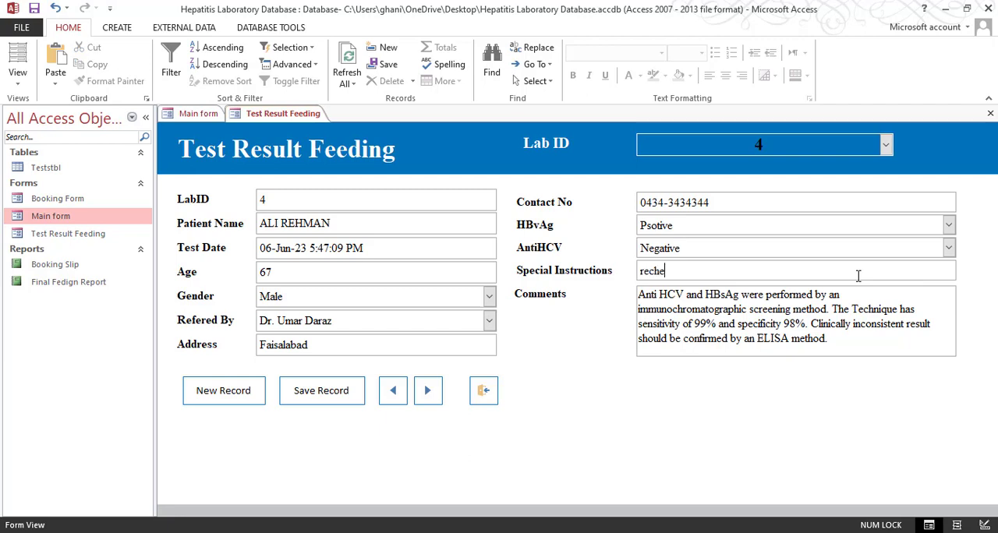
{"action": "type", "text": "rechecl"}
{"action": "key", "text": "Tab"}
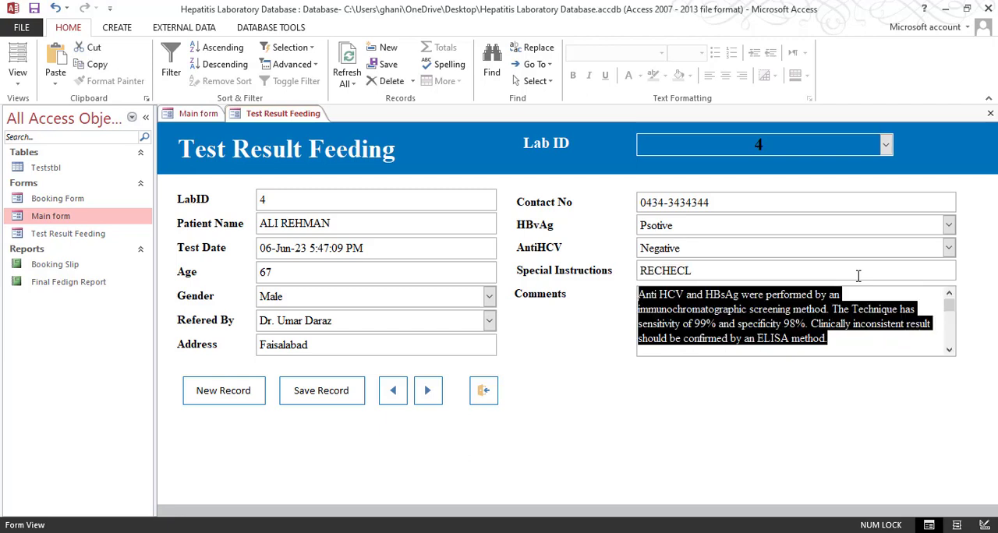
{"action": "key", "text": "shift+Tab"}
{"action": "key", "text": "Tab"}
{"action": "left_click", "coordinate": [857, 275]}
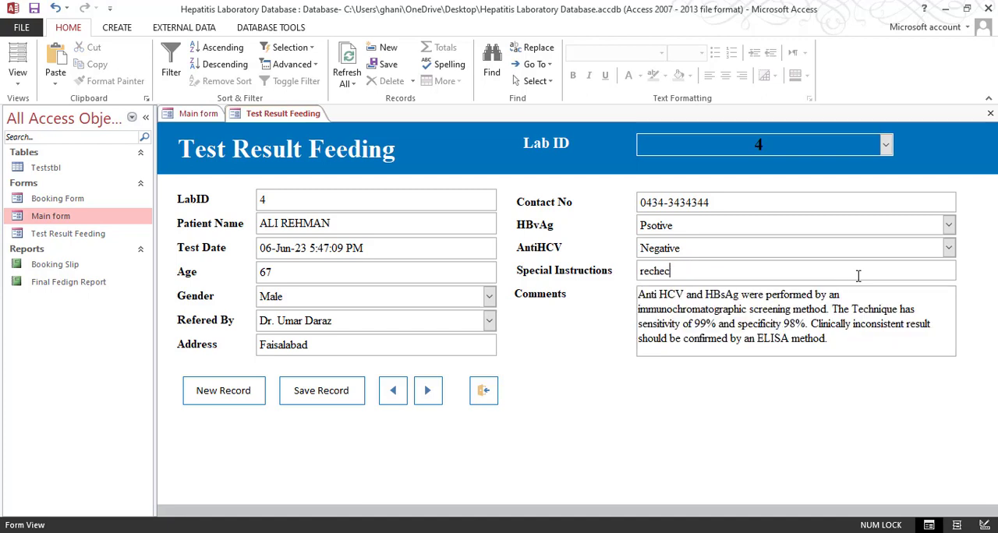
{"action": "left_click", "coordinate": [856, 344]}
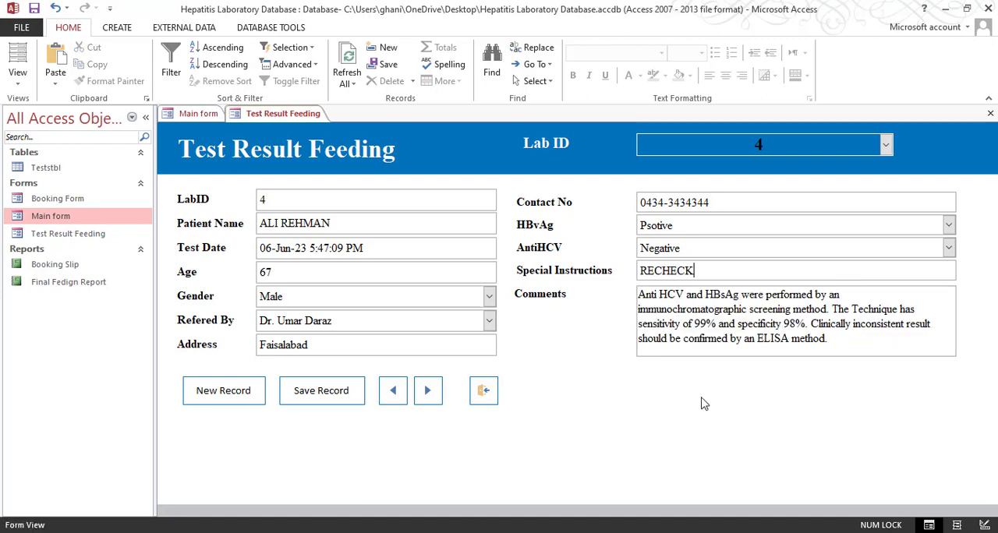
Go to a blank new record and save the data, and reload the Lab ID 4 record to check its stored results
{"action": "left_click", "coordinate": [226, 392]}
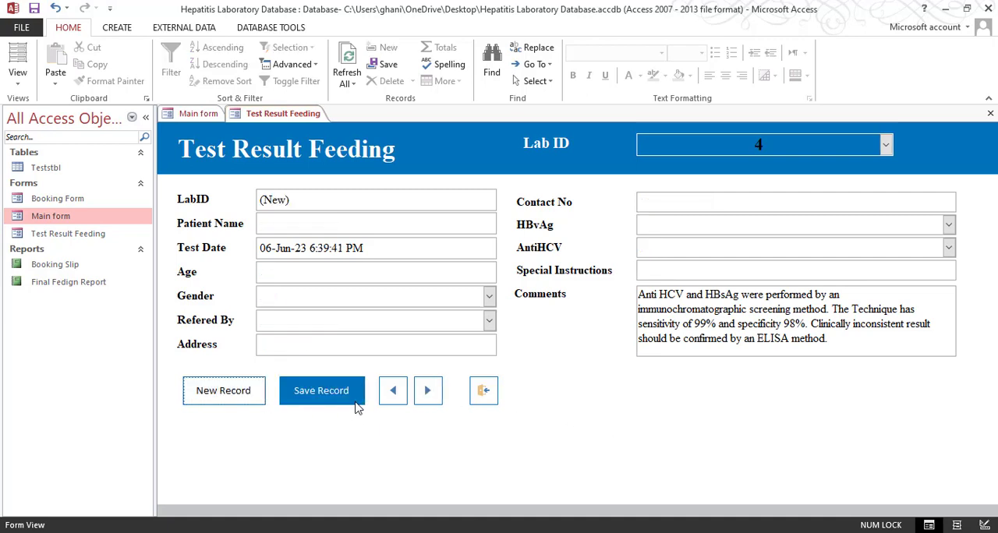
{"action": "left_click", "coordinate": [352, 397]}
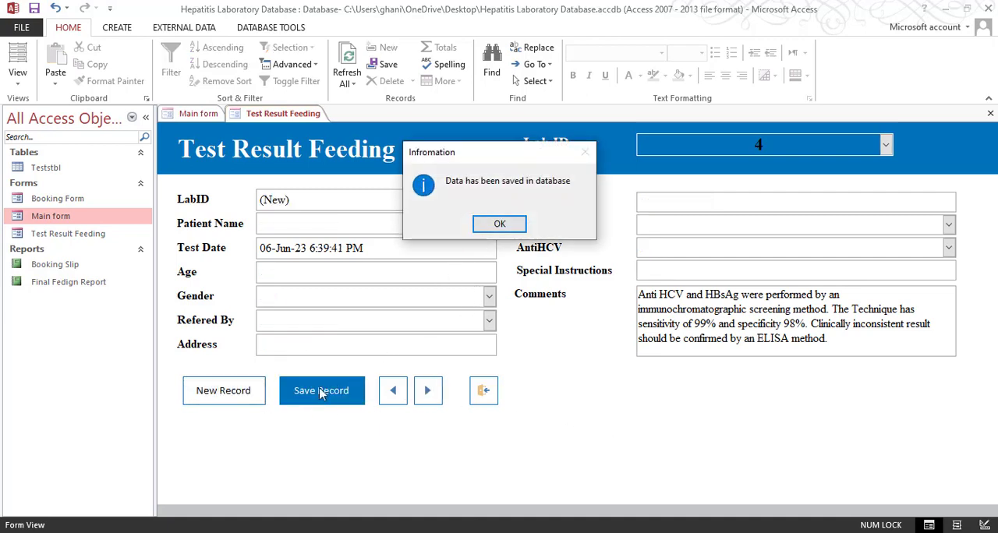
{"action": "left_click", "coordinate": [505, 225]}
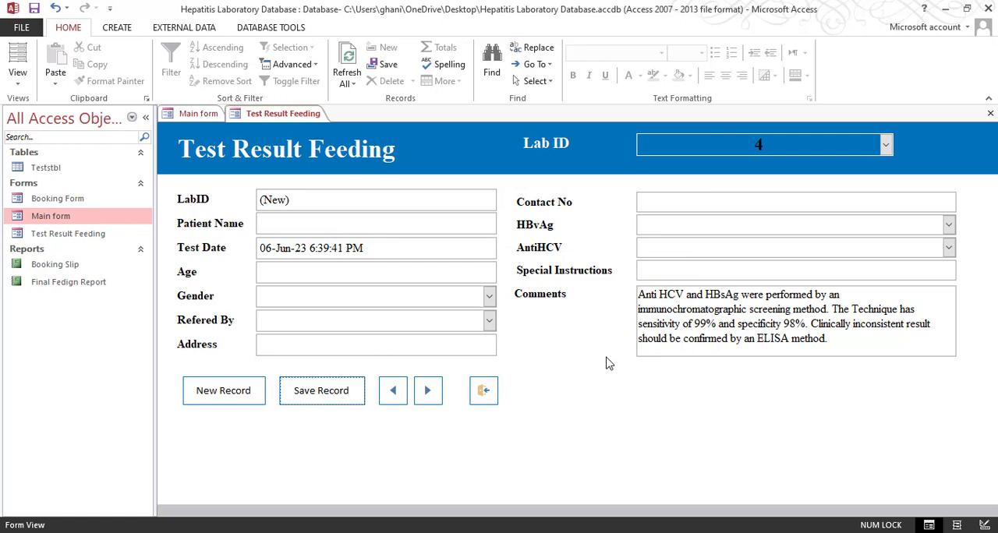
{"action": "left_click", "coordinate": [884, 143]}
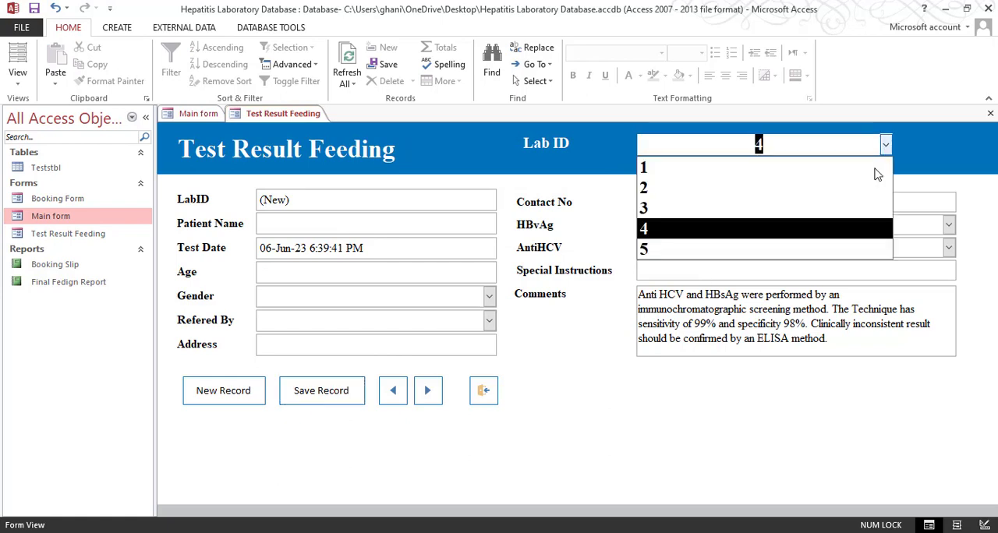
{"action": "left_click", "coordinate": [754, 226]}
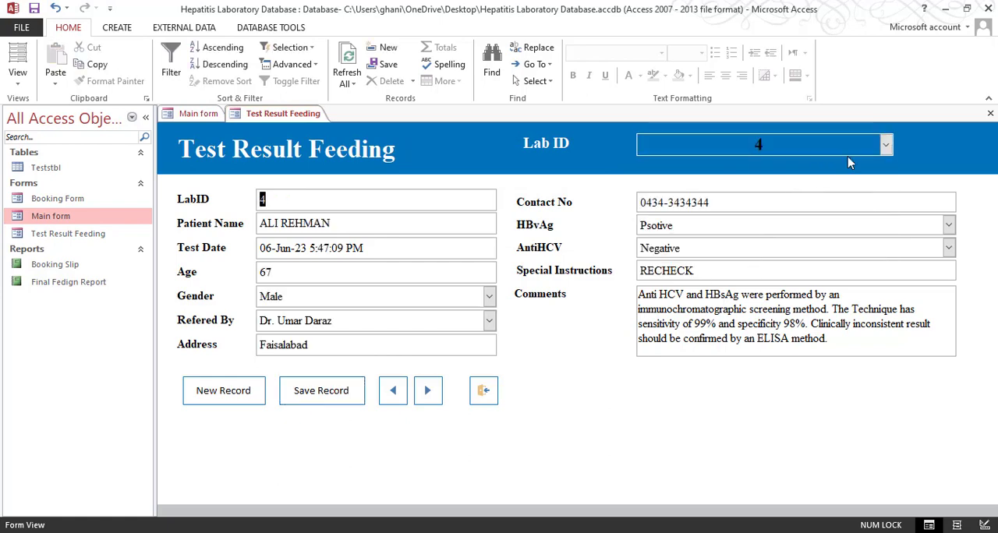
In the Lab ID 5 record, set HBvAg to Negative and AntiHCV to Not Tested, and save the record
{"action": "left_click", "coordinate": [885, 145]}
{"action": "left_click", "coordinate": [827, 248]}
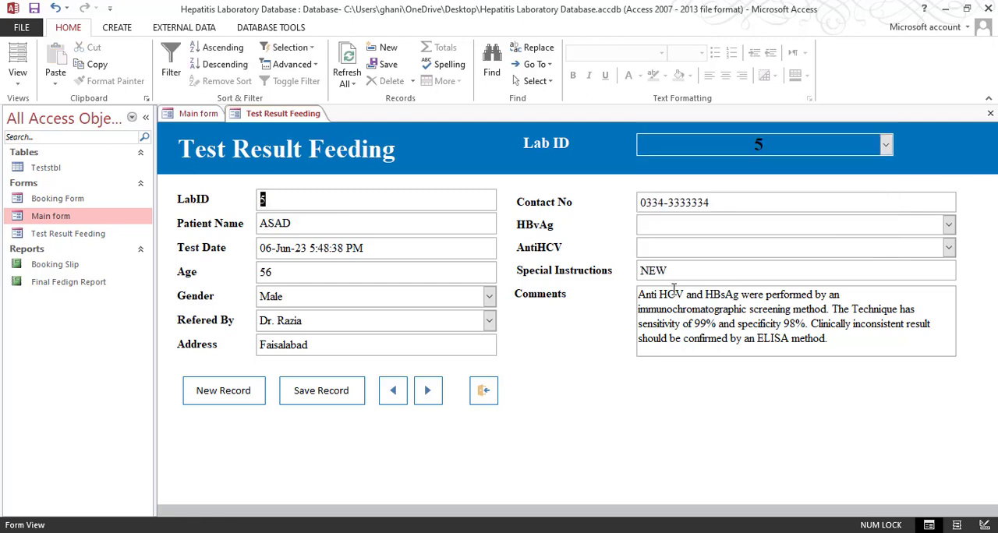
{"action": "left_click", "coordinate": [948, 224]}
{"action": "left_click", "coordinate": [929, 256]}
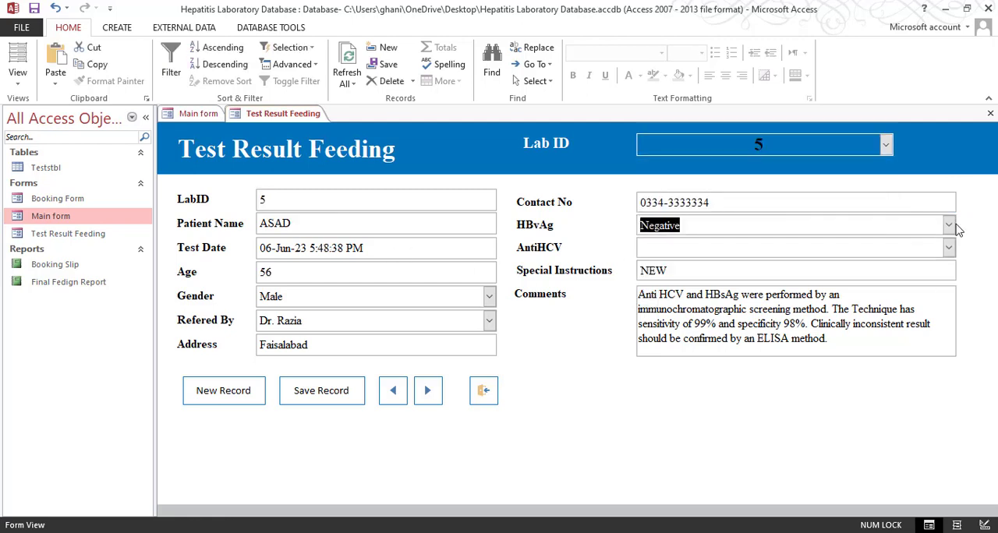
{"action": "left_click", "coordinate": [948, 247]}
{"action": "left_click", "coordinate": [865, 298]}
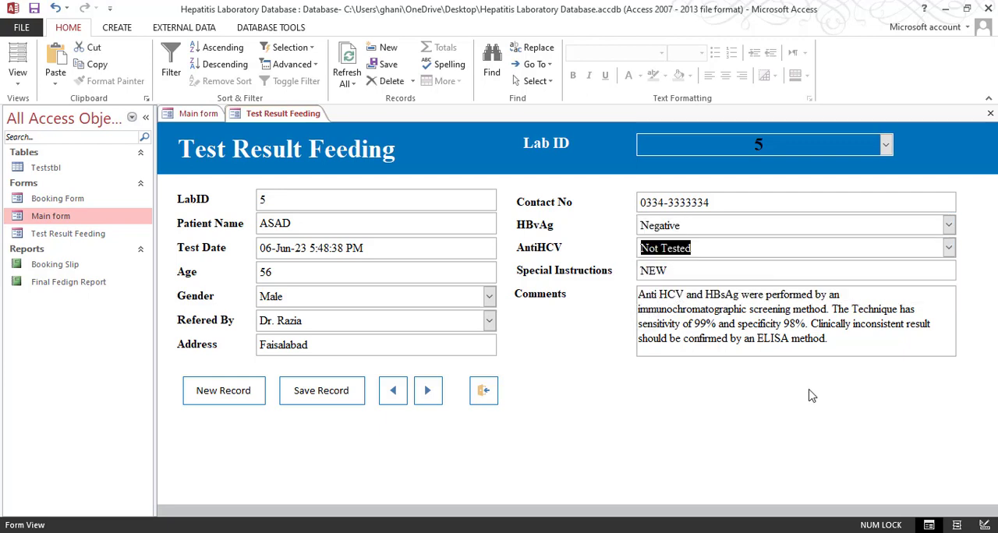
{"action": "left_click", "coordinate": [354, 396]}
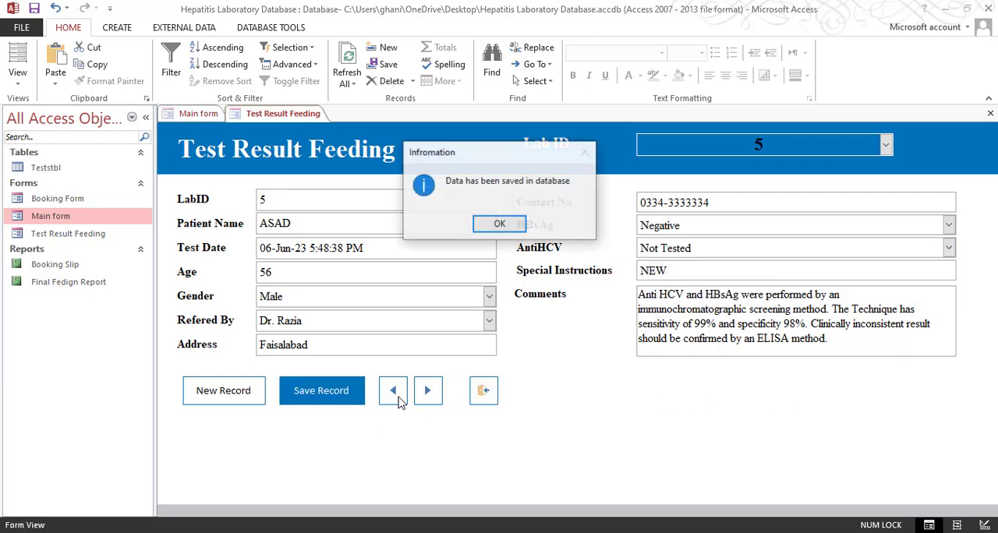
{"action": "left_click", "coordinate": [503, 224]}
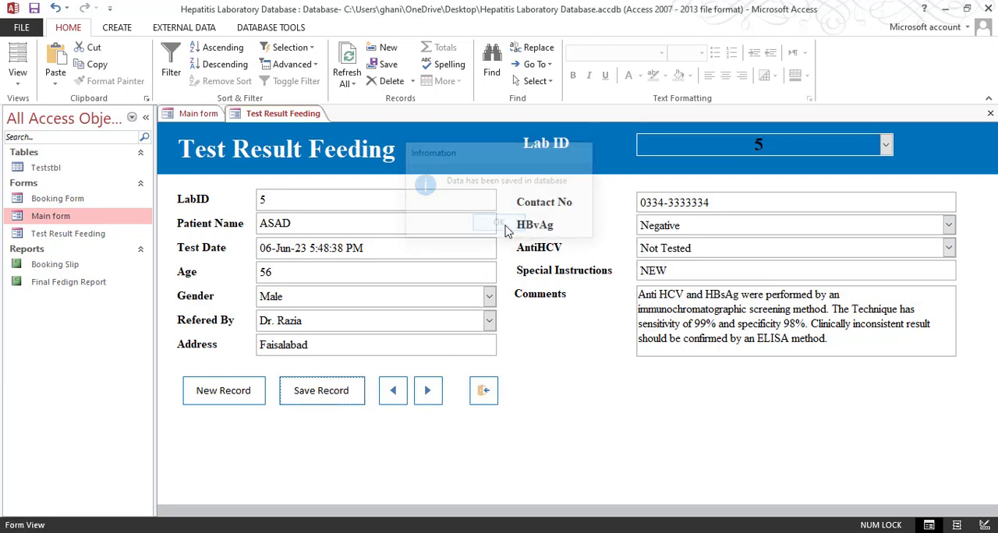
Close the Test Result Feeding form and open the booking form from the Main form, switching it to Design View
{"action": "left_click", "coordinate": [482, 392]}
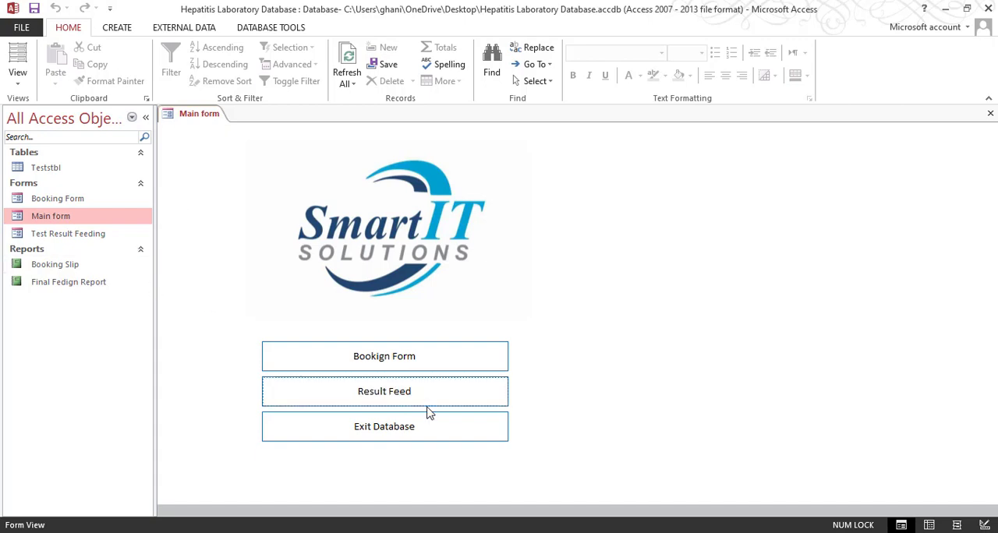
{"action": "left_click", "coordinate": [419, 364]}
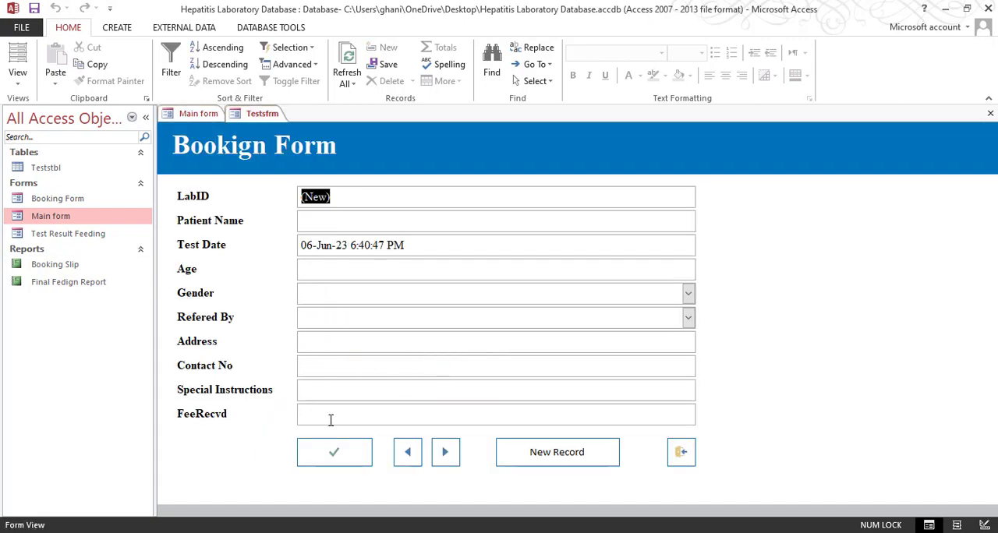
{"action": "right_click", "coordinate": [808, 320]}
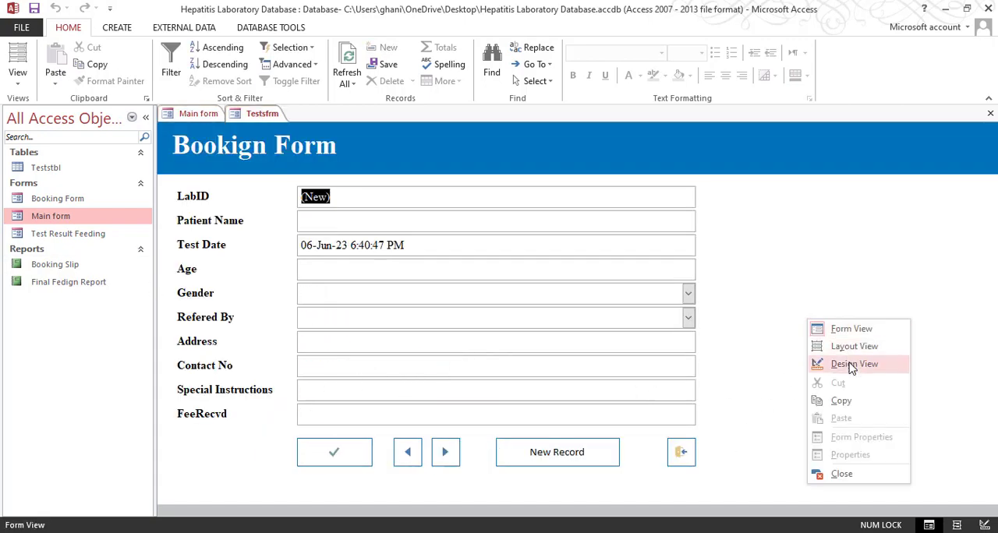
{"action": "left_click", "coordinate": [846, 363]}
Shift the New Record button toward the exit button to make room beside the next-record button
{"action": "scroll", "coordinate": [624, 382], "scroll_direction": "down", "scroll_amount": 3}
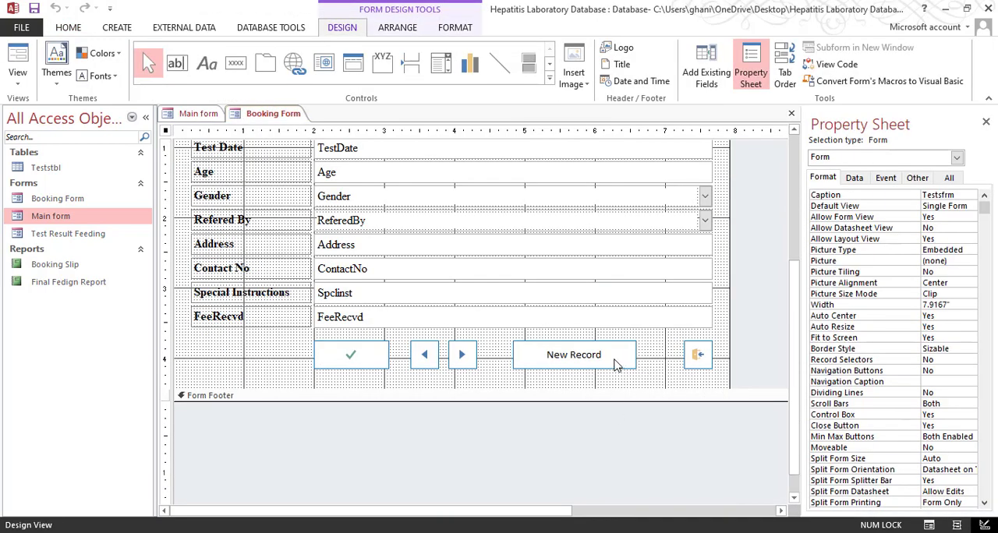
{"action": "left_click", "coordinate": [617, 365]}
{"action": "key", "text": "Right"}
{"action": "key", "text": "Right"}
{"action": "key", "text": "Right"}
{"action": "key", "text": "Right"}
{"action": "key", "text": "Right"}
{"action": "key", "text": "Right"}
{"action": "key", "text": "Right"}
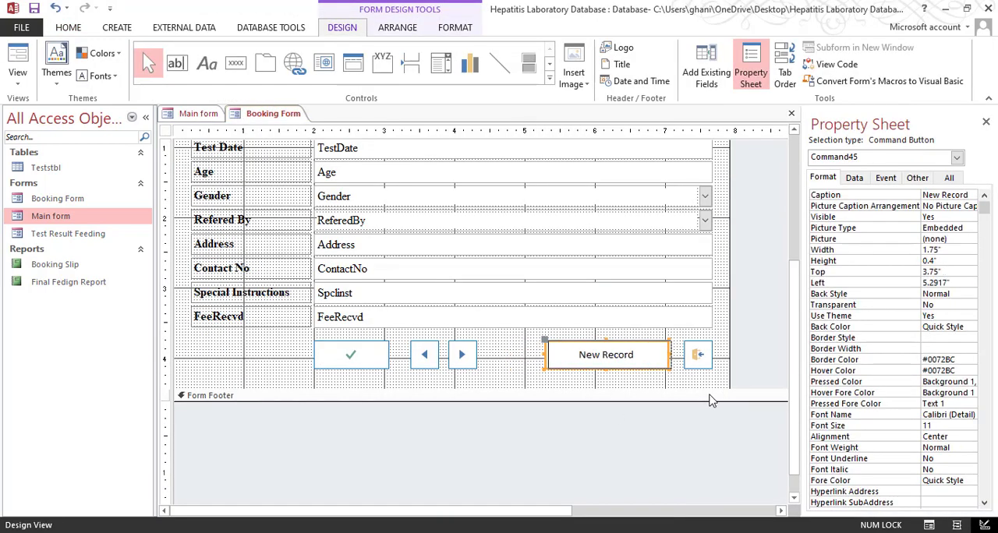
{"action": "left_click", "coordinate": [505, 360]}
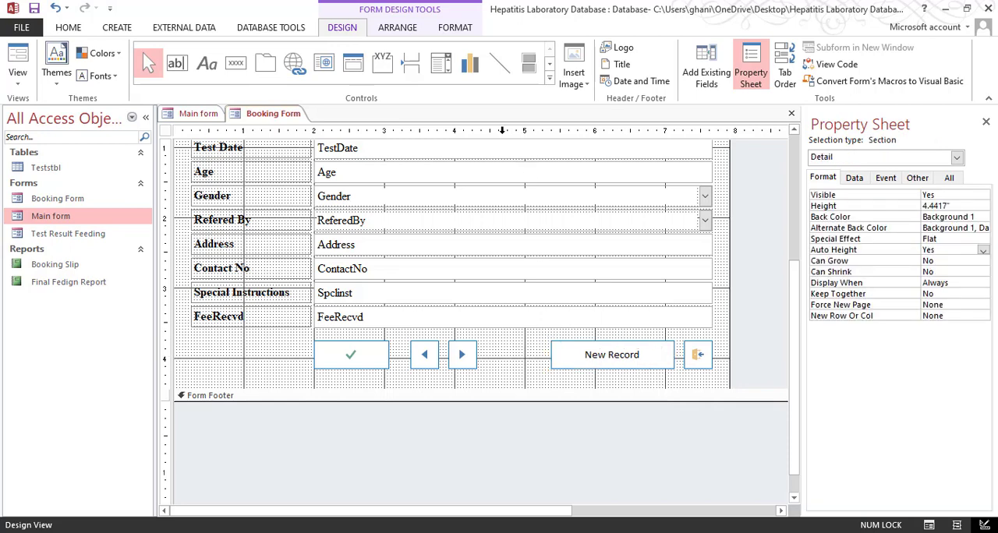
Add a command button between the next-record and New Record buttons, with the Preview Report action for the Booking Slip report
{"action": "left_click", "coordinate": [236, 62]}
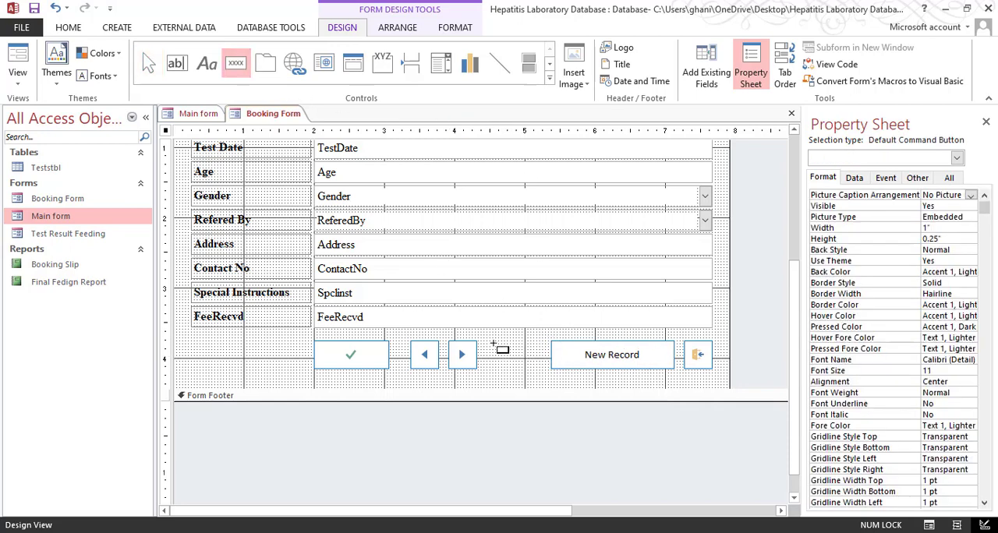
{"action": "left_click_drag", "start_coordinate": [491, 343], "coordinate": [562, 360]}
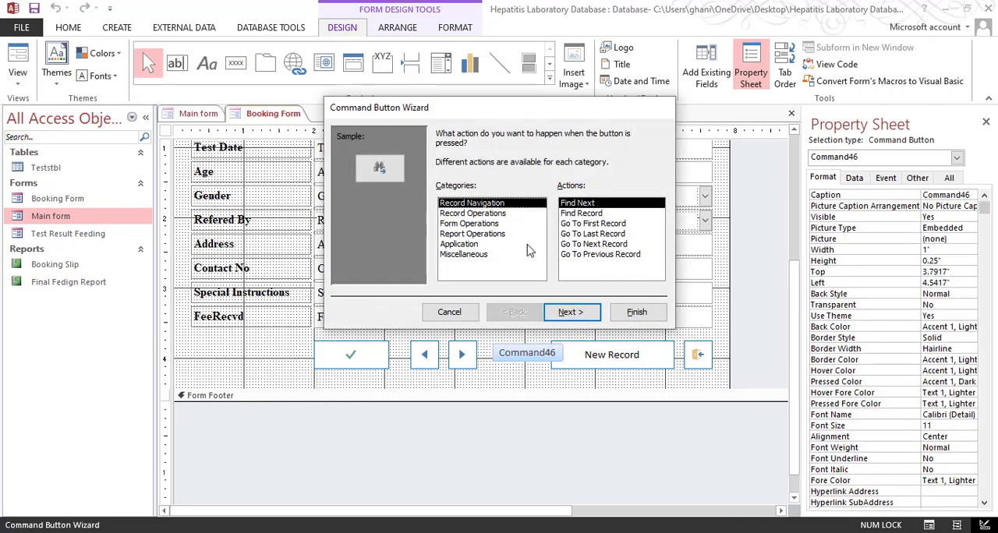
{"action": "left_click", "coordinate": [475, 233]}
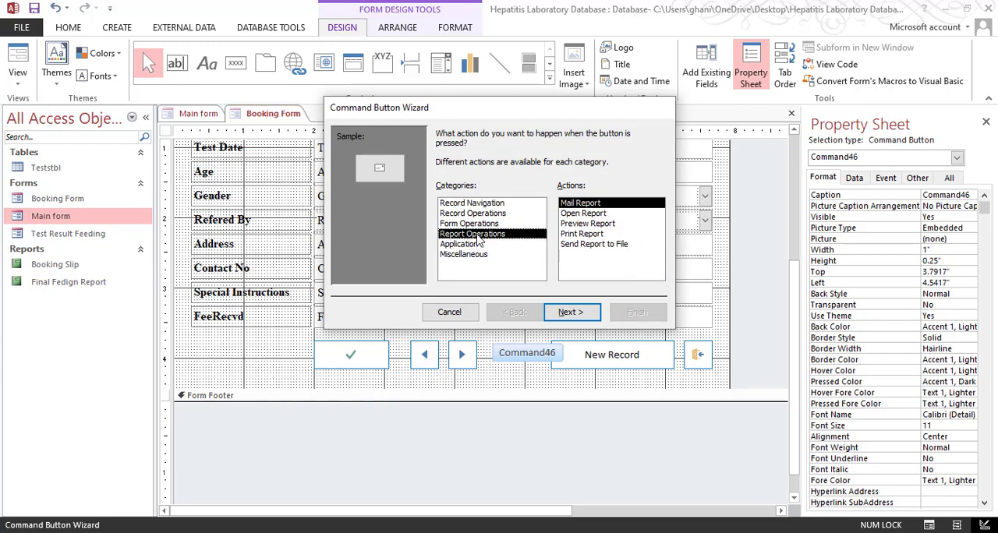
{"action": "left_click", "coordinate": [606, 225]}
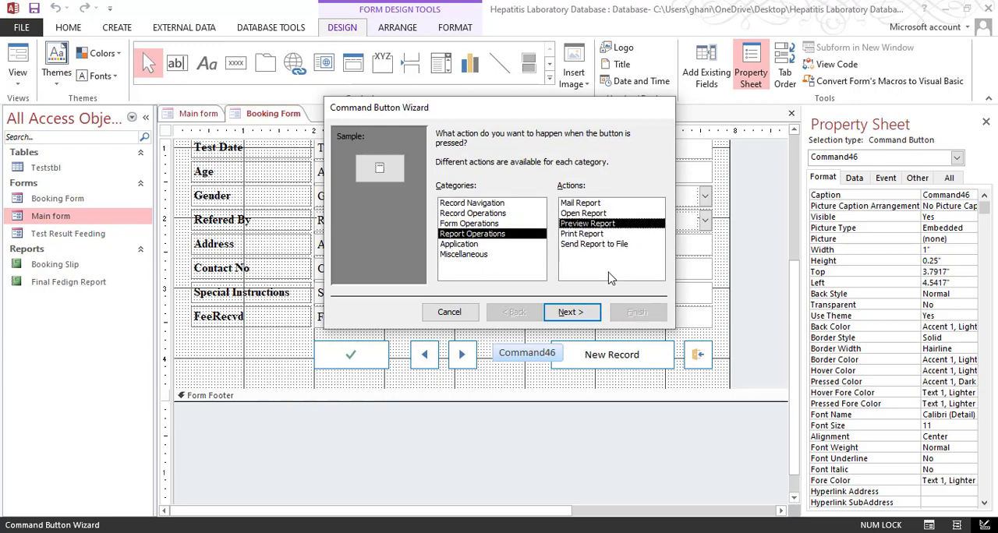
{"action": "left_click", "coordinate": [573, 313]}
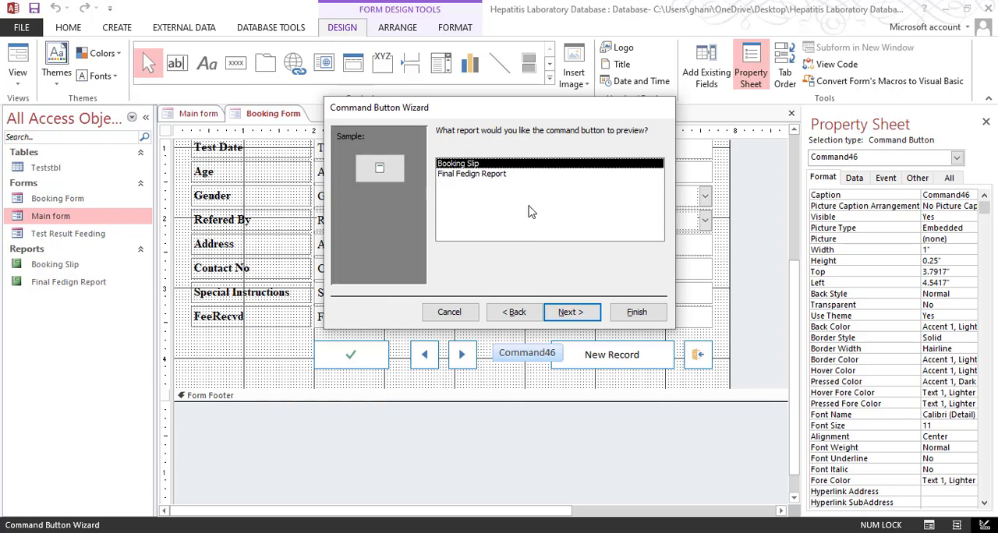
{"action": "left_click", "coordinate": [584, 314]}
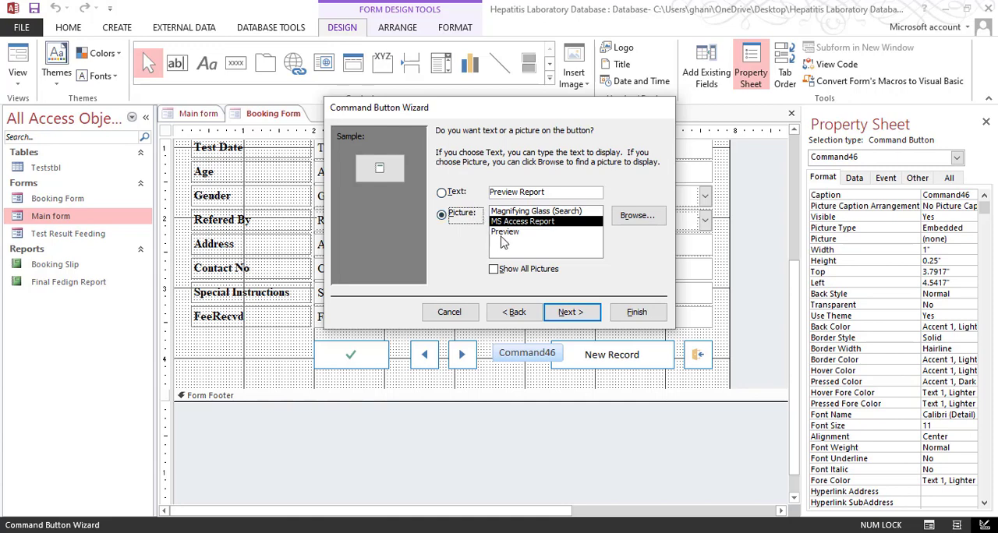
Use the Preview picture on the new command button and finish the wizard with the default button name
{"action": "left_click", "coordinate": [504, 233]}
{"action": "left_click", "coordinate": [511, 211]}
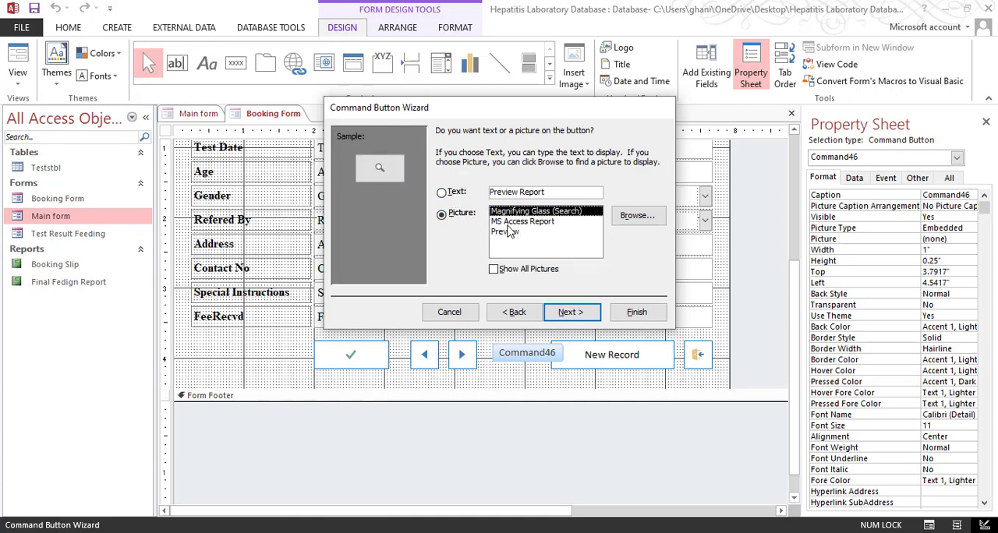
{"action": "left_click", "coordinate": [547, 231]}
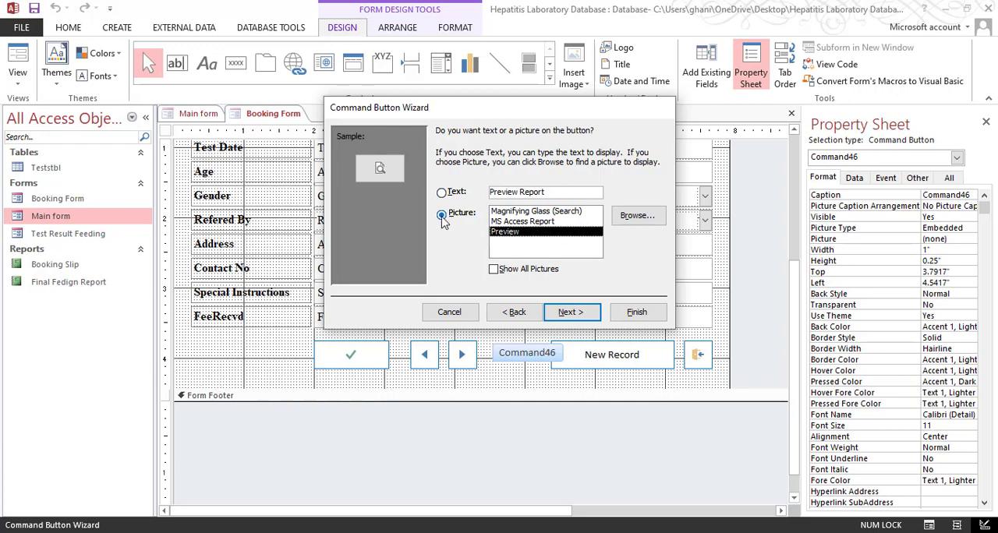
{"action": "left_click", "coordinate": [573, 312]}
{"action": "left_click", "coordinate": [615, 313]}
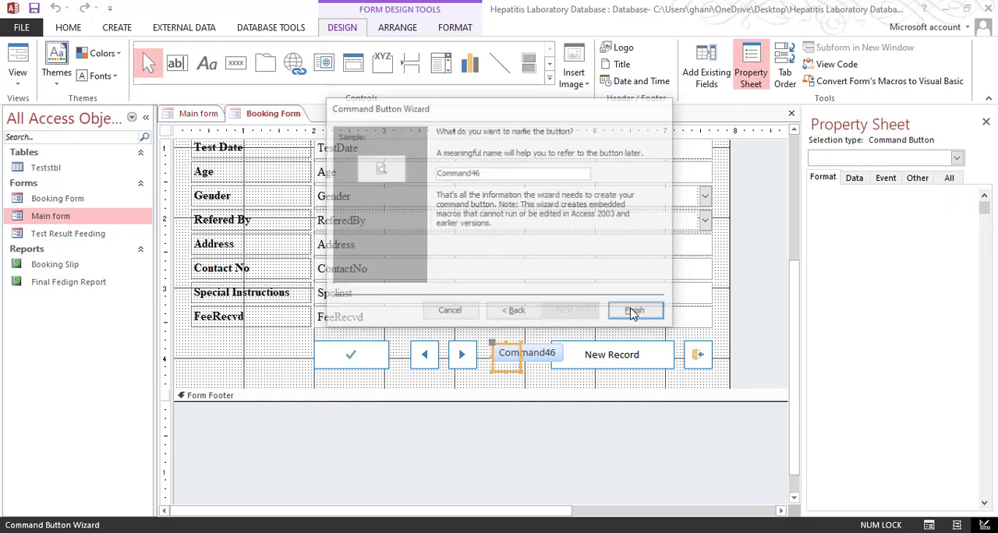
{"action": "left_click", "coordinate": [525, 380]}
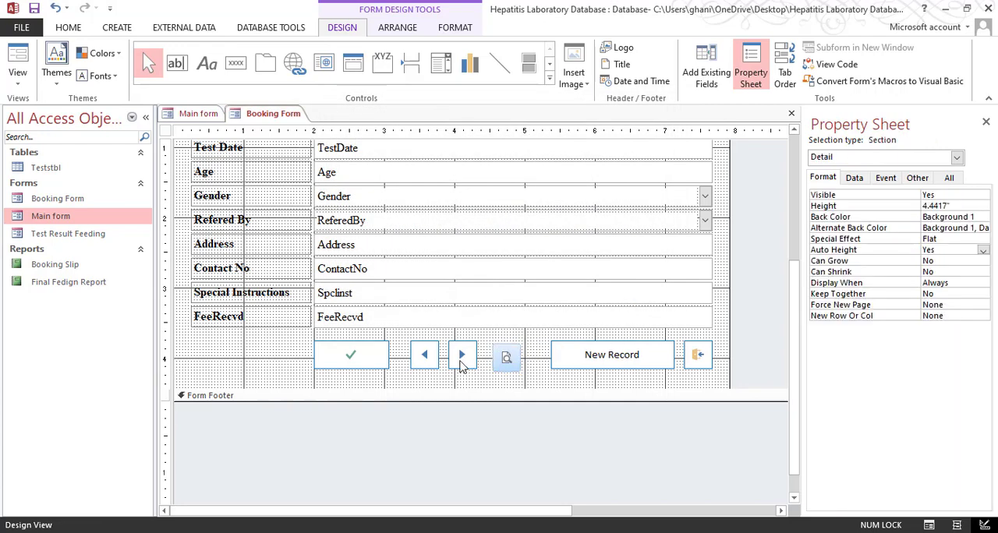
Copy the next-record button's formatting to the new preview button with Format Painter
{"action": "left_click", "coordinate": [506, 364]}
{"action": "left_click", "coordinate": [469, 364]}
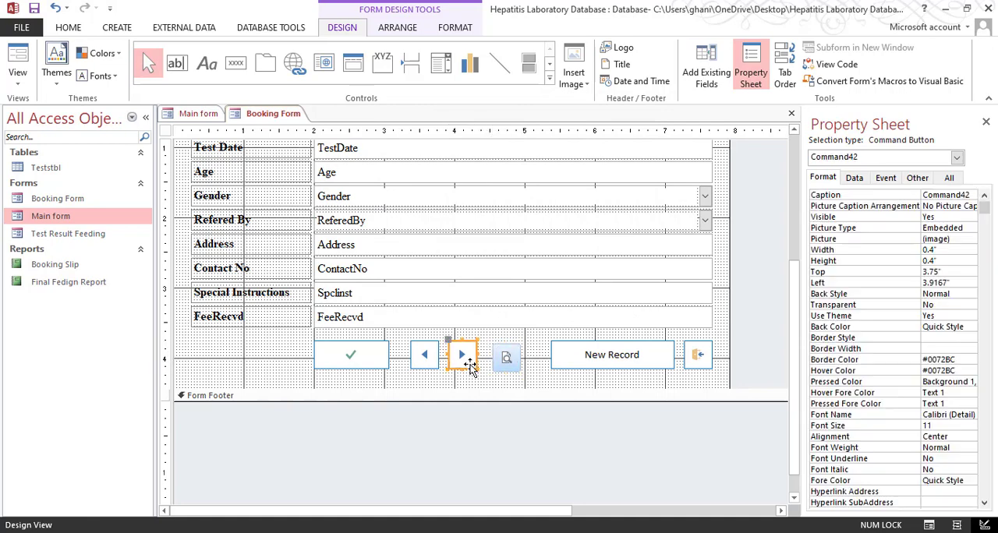
{"action": "left_click", "coordinate": [67, 27]}
{"action": "left_click", "coordinate": [105, 81]}
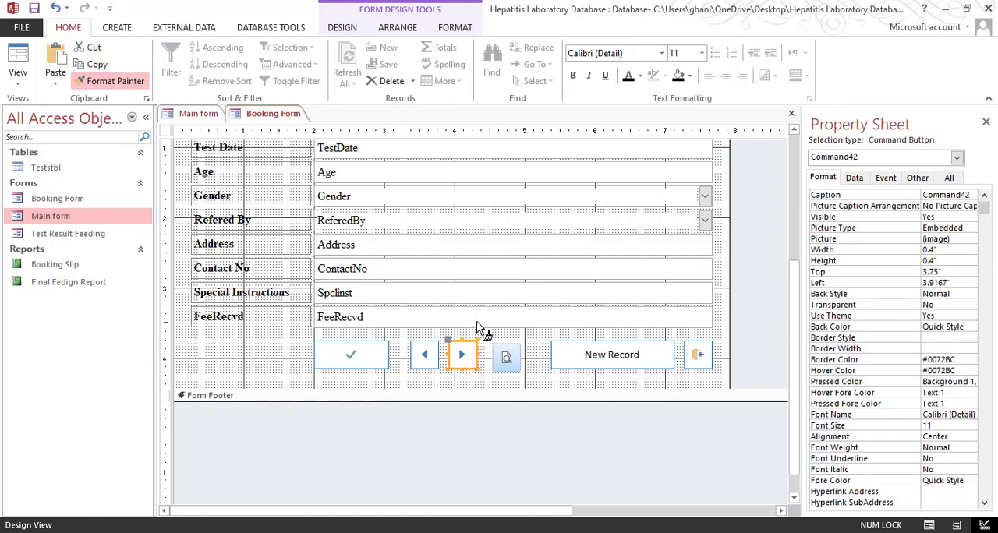
{"action": "left_click", "coordinate": [508, 368]}
{"action": "left_click", "coordinate": [507, 362]}
Align the top edges of the next-record button and the preview button
{"action": "left_click", "coordinate": [462, 355], "text": "shift"}
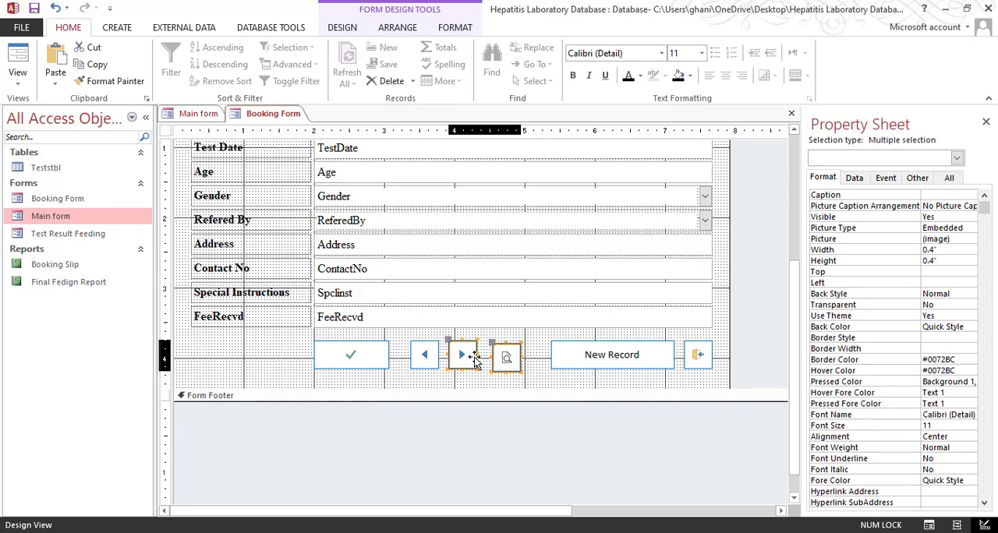
{"action": "right_click", "coordinate": [475, 355]}
{"action": "mouse_move", "coordinate": [545, 318]}
{"action": "left_click", "coordinate": [628, 351]}
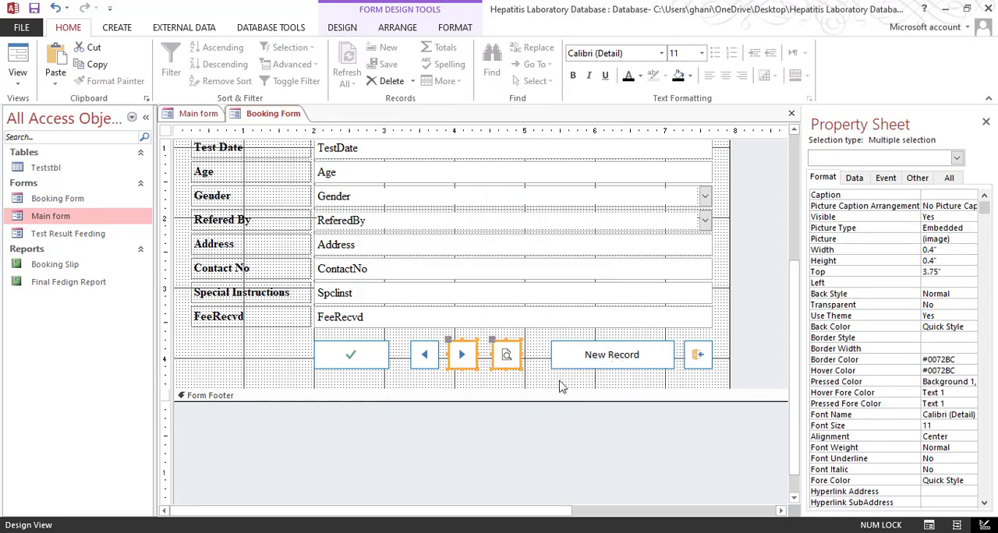
Widen the preview button to about 0.6 inches by extending its right edge toward the New Record button
{"action": "left_click", "coordinate": [522, 372]}
{"action": "left_click", "coordinate": [516, 365]}
{"action": "left_click_drag", "start_coordinate": [521, 362], "coordinate": [537, 362]}
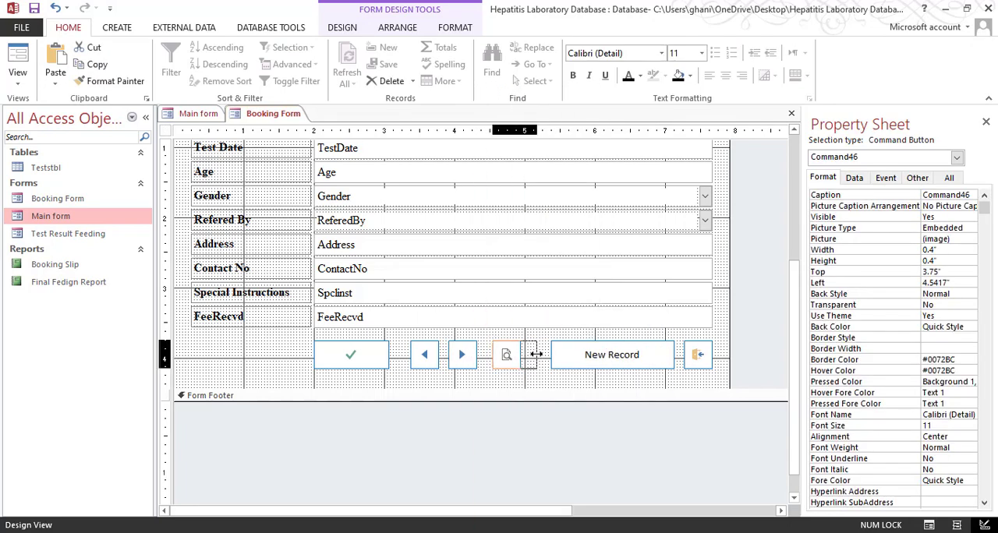
{"action": "left_click", "coordinate": [532, 380]}
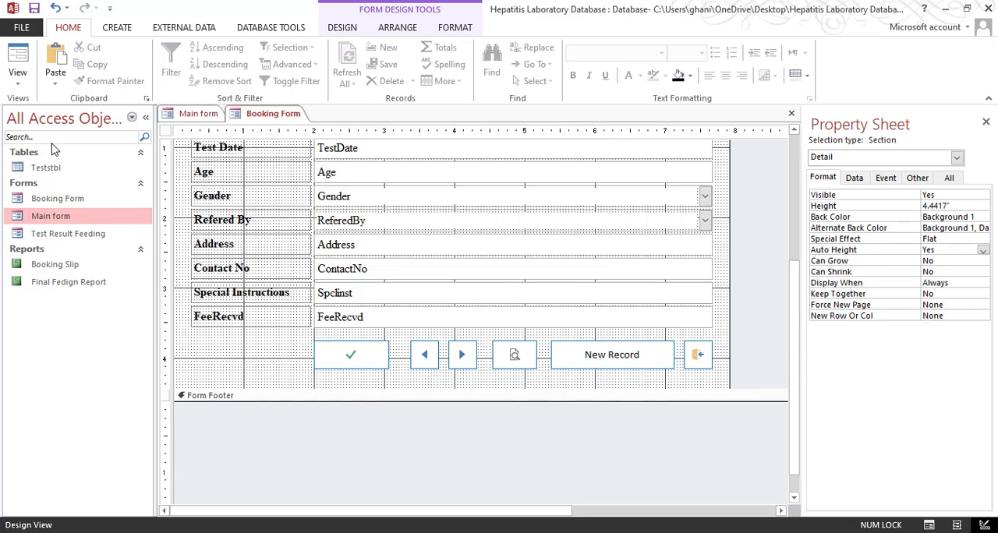
Test the preview button in Form View from the last saved booking and page through the Booking Slip preview
{"action": "left_click", "coordinate": [24, 62]}
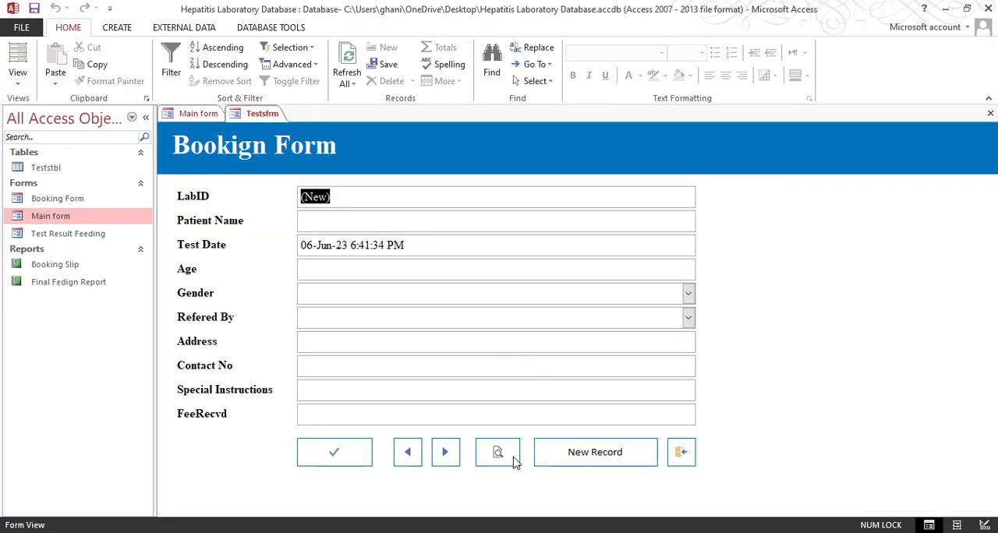
{"action": "left_click", "coordinate": [407, 452]}
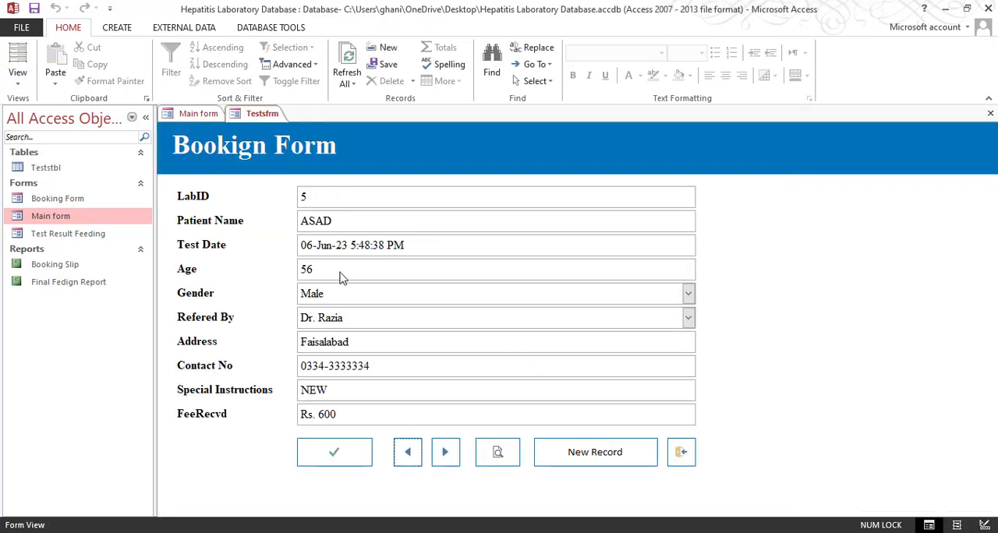
{"action": "left_click", "coordinate": [497, 452]}
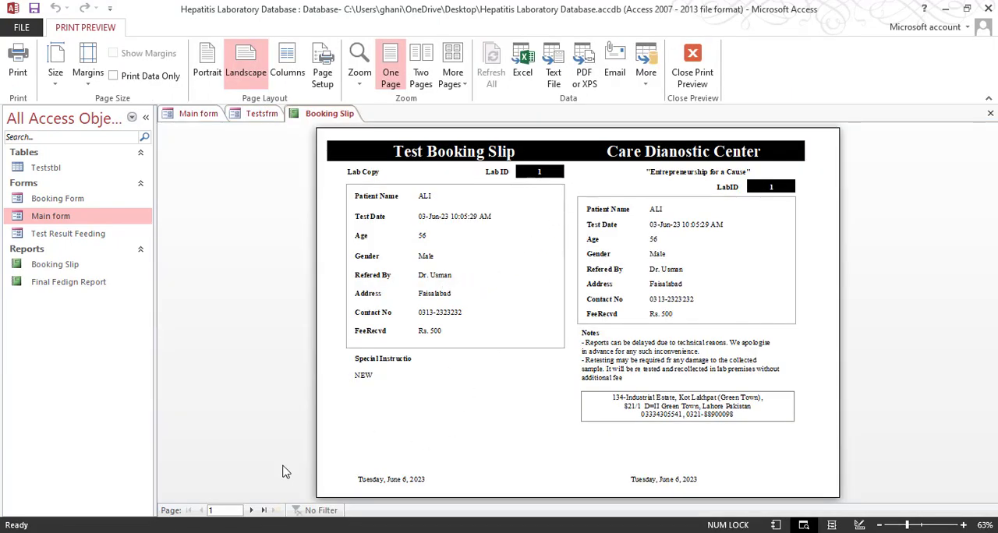
{"action": "left_click", "coordinate": [250, 510]}
{"action": "left_click", "coordinate": [251, 510]}
{"action": "left_click", "coordinate": [250, 510]}
{"action": "left_click", "coordinate": [251, 510]}
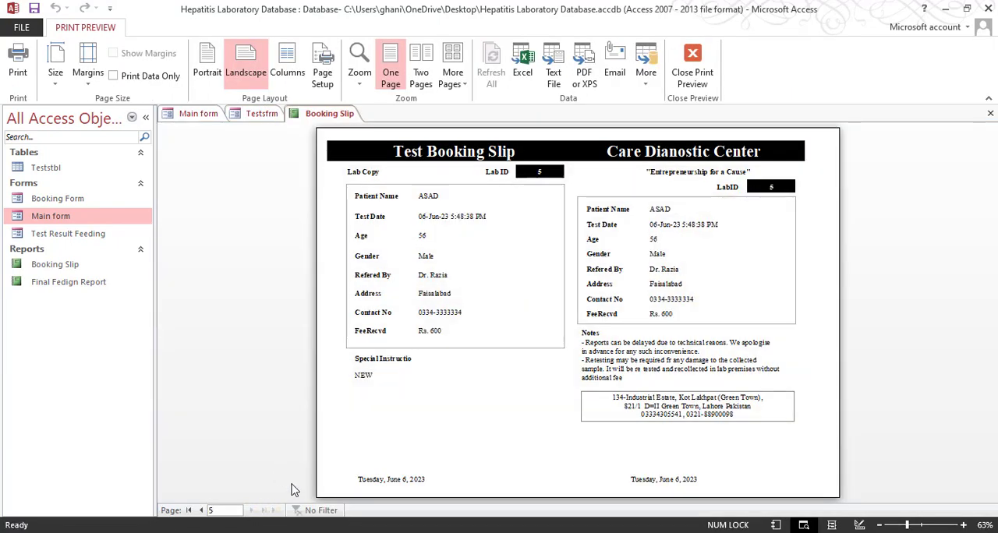
{"action": "left_click", "coordinate": [201, 509]}
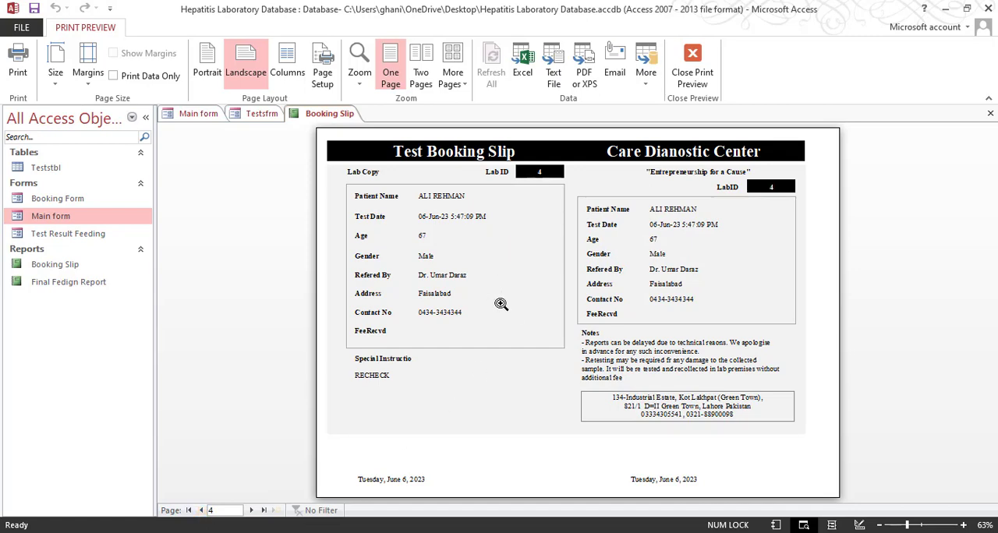
In the Booking Slip report's design, set the Detail section's Alternate Back Color to the white theme color
{"action": "right_click", "coordinate": [533, 232]}
{"action": "left_click", "coordinate": [594, 279]}
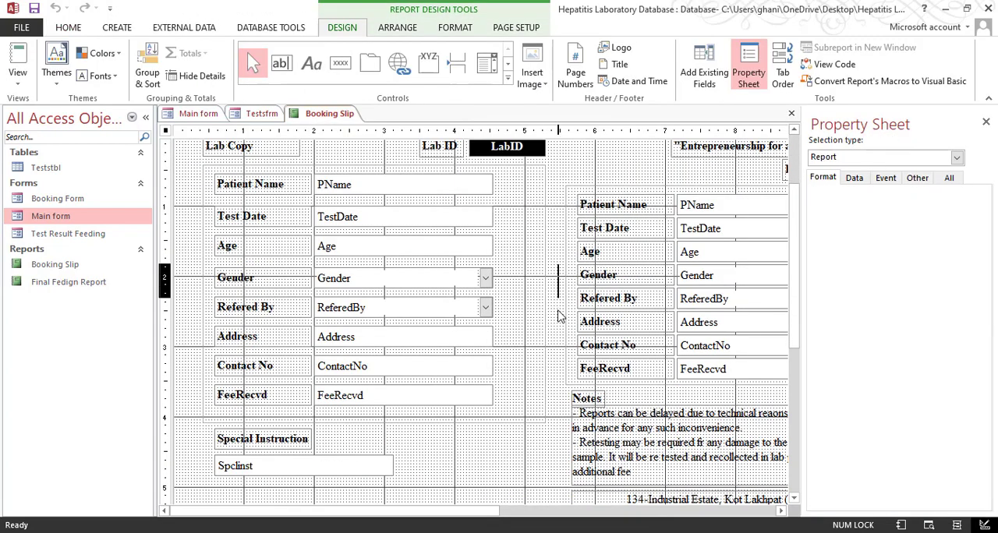
{"action": "left_click", "coordinate": [558, 316]}
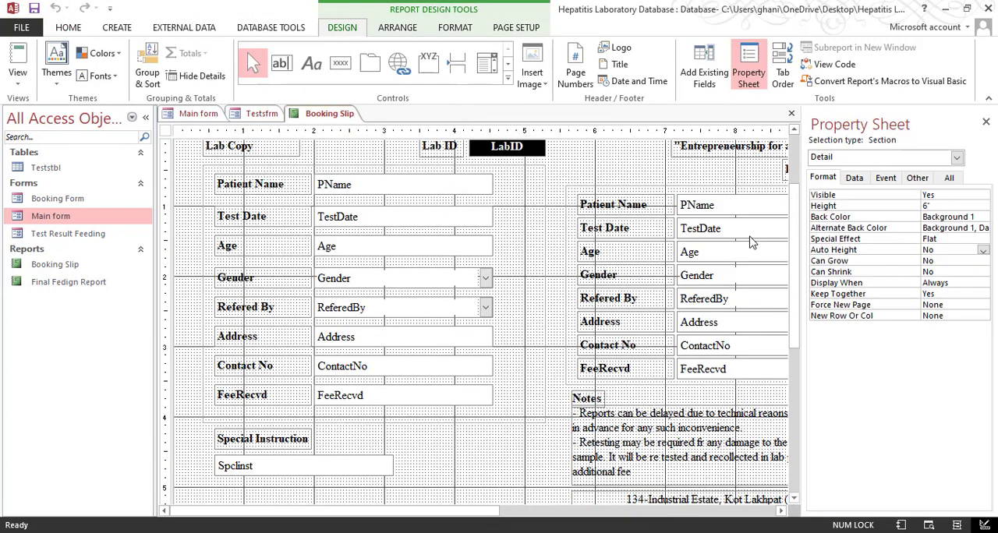
{"action": "left_click", "coordinate": [965, 228]}
{"action": "left_click", "coordinate": [984, 227]}
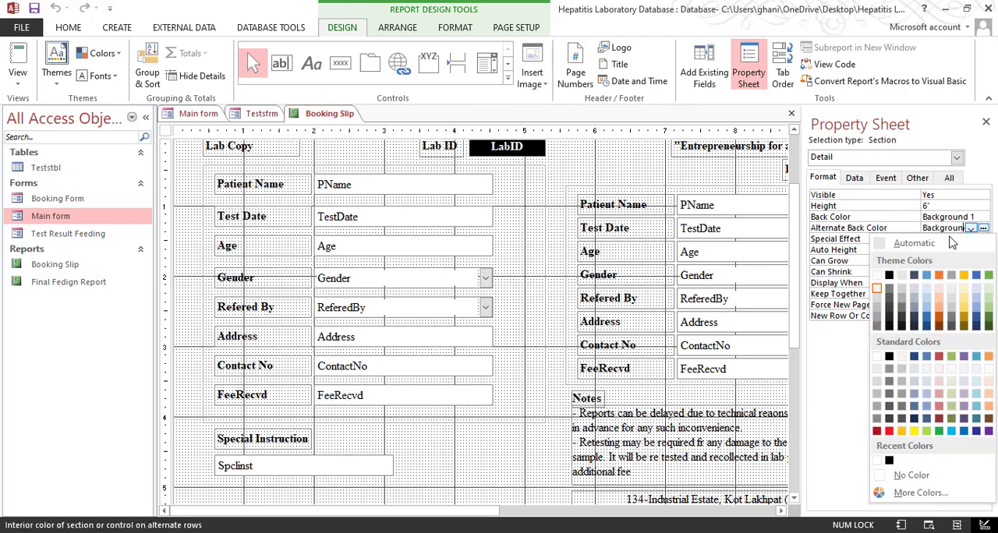
{"action": "left_click", "coordinate": [877, 281]}
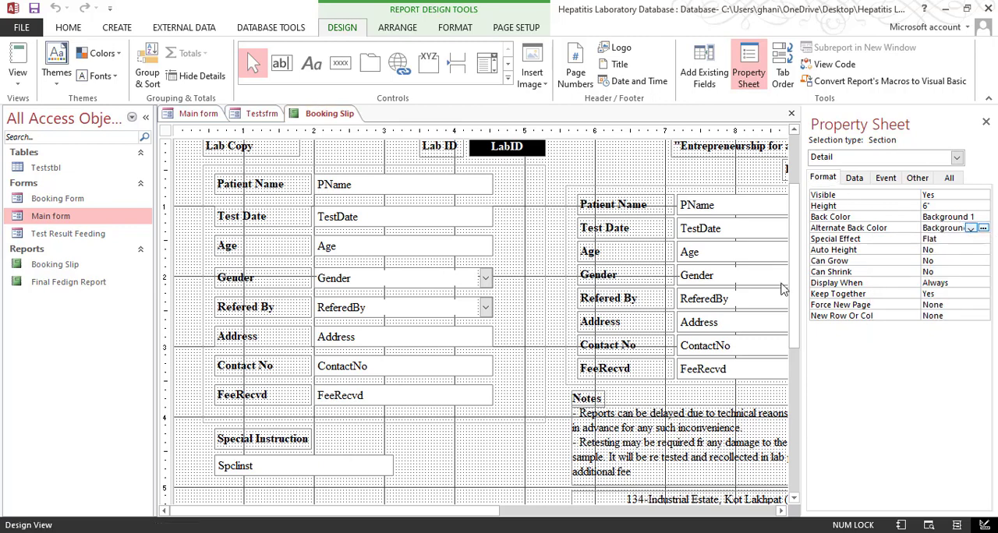
Check the slip backgrounds page by page in the Booking Slip's print preview and close the report
{"action": "left_click", "coordinate": [17, 71]}
{"action": "left_click", "coordinate": [64, 138]}
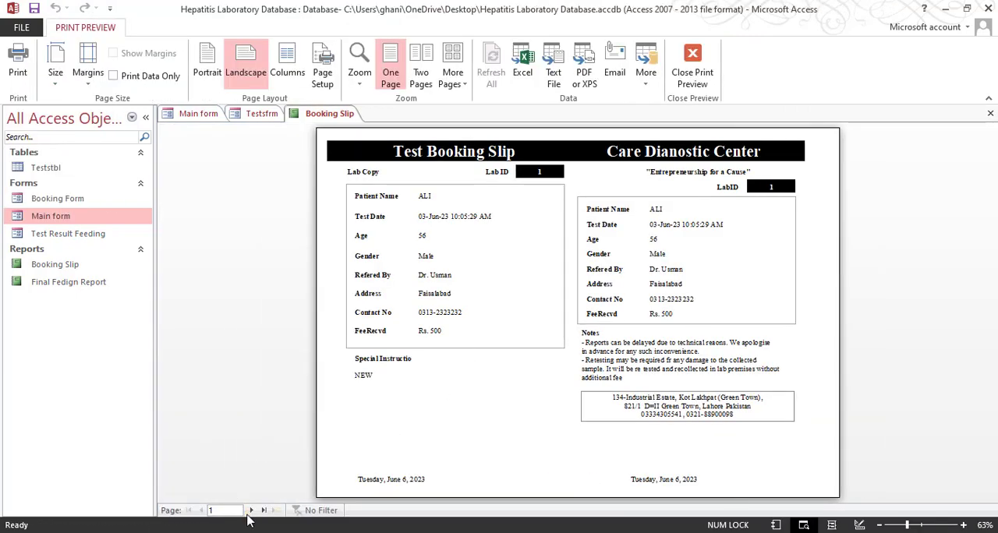
{"action": "left_click", "coordinate": [251, 510]}
{"action": "left_click", "coordinate": [251, 511]}
{"action": "left_click", "coordinate": [251, 510]}
{"action": "left_click", "coordinate": [251, 511]}
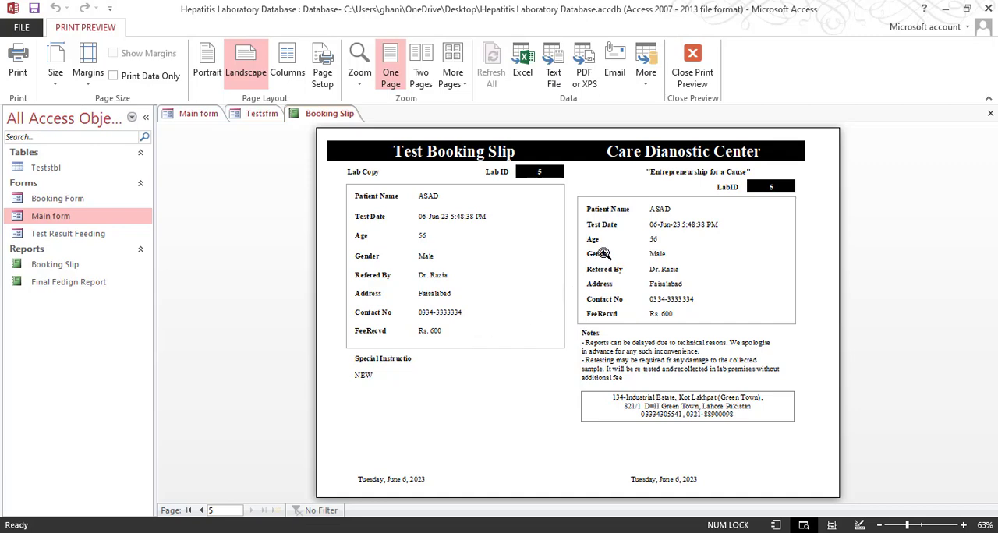
{"action": "left_click", "coordinate": [693, 68]}
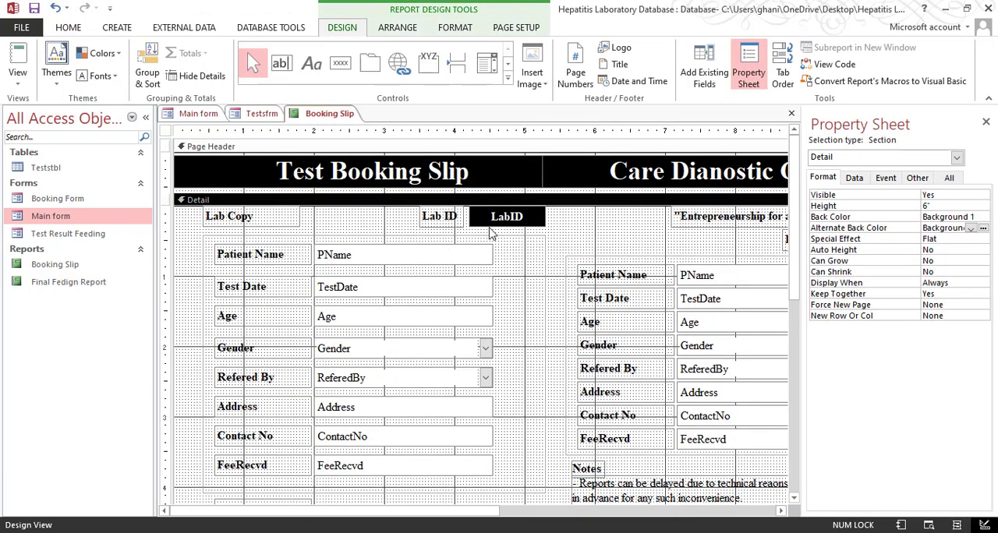
{"action": "left_click", "coordinate": [791, 113]}
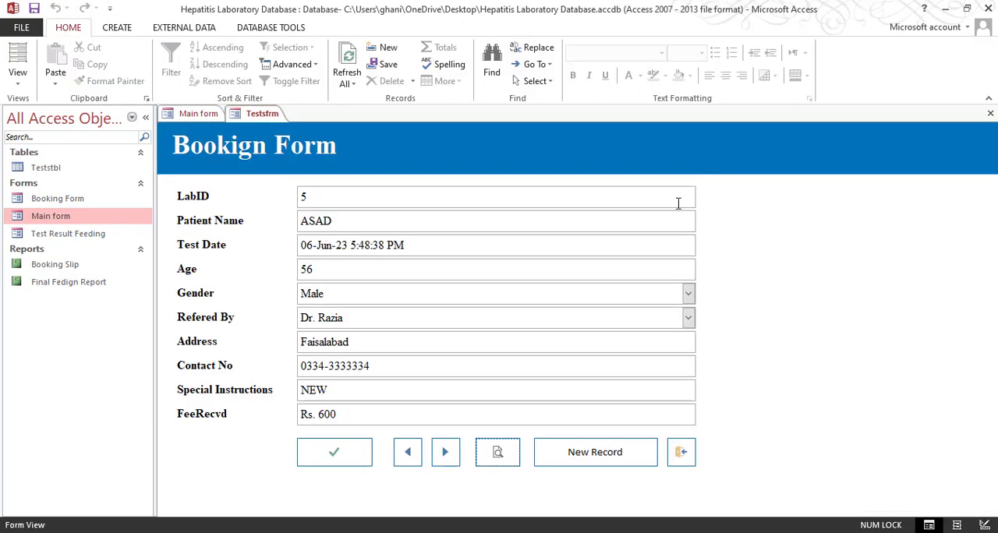
Test the booking slip preview button from the previous booking record and close the preview
{"action": "left_click", "coordinate": [407, 452]}
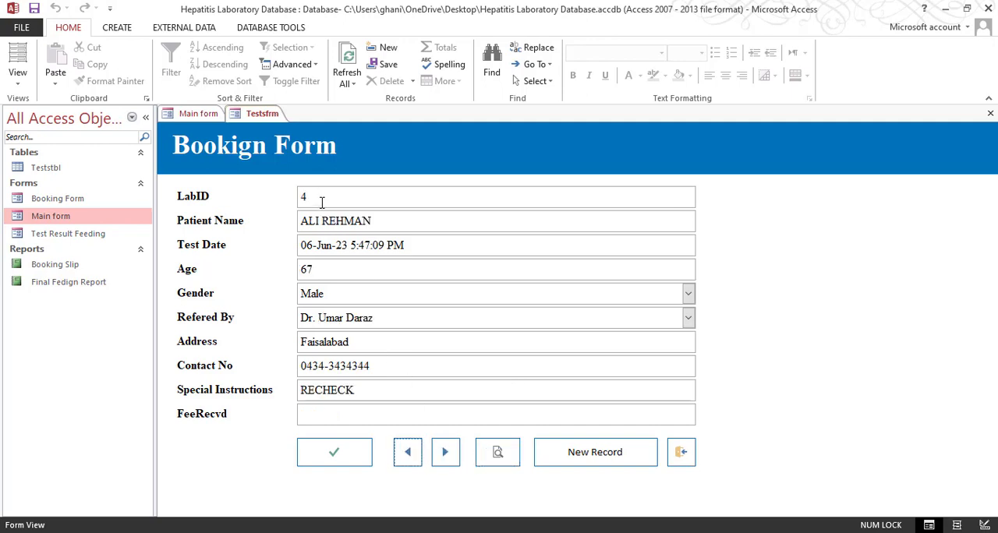
{"action": "left_click", "coordinate": [497, 452]}
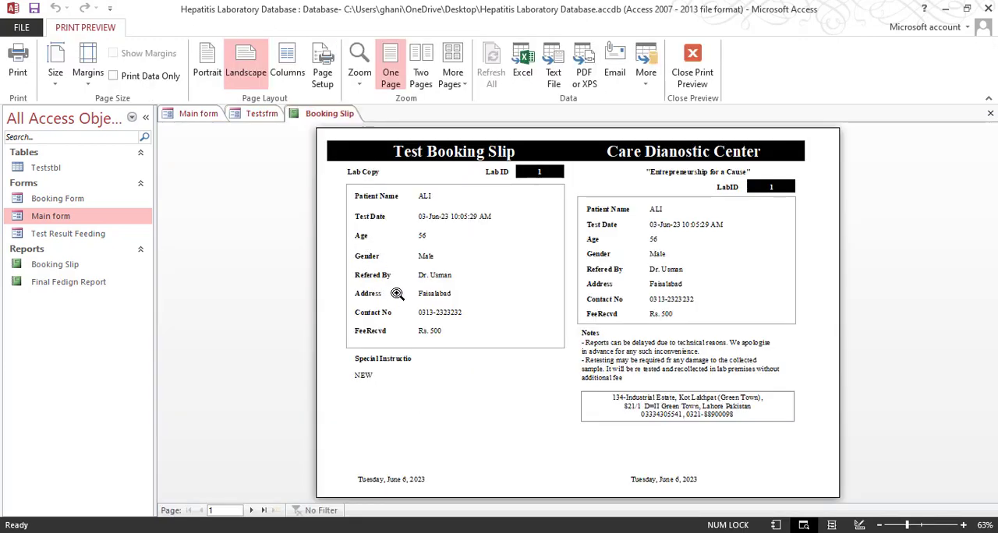
{"action": "left_click", "coordinate": [685, 81]}
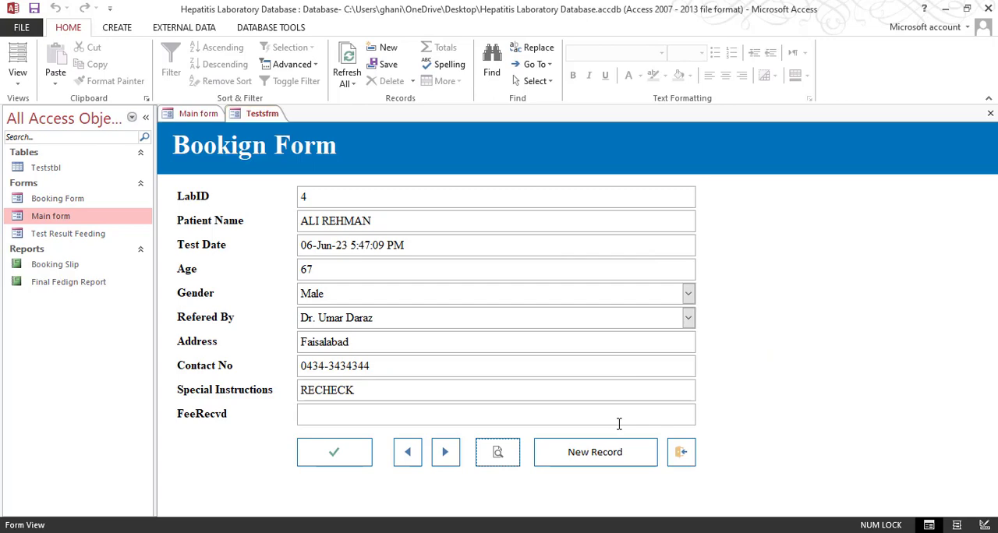
Open the Final Fedign Report and examine its layout and patient records in Report View
{"action": "double_click", "coordinate": [87, 282]}
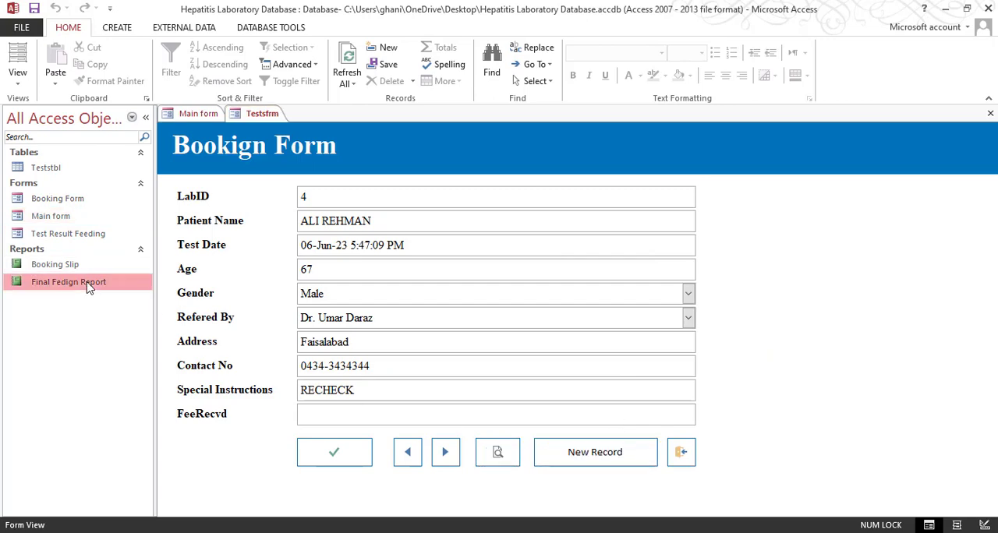
{"action": "scroll", "coordinate": [483, 320], "scroll_direction": "down", "scroll_amount": 15}
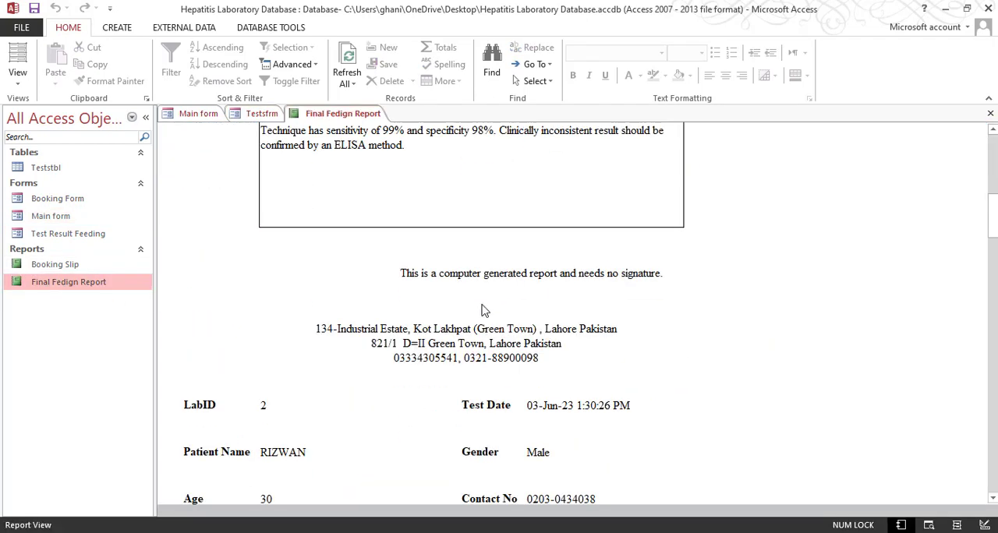
{"action": "scroll", "coordinate": [485, 320], "scroll_direction": "up", "scroll_amount": 4}
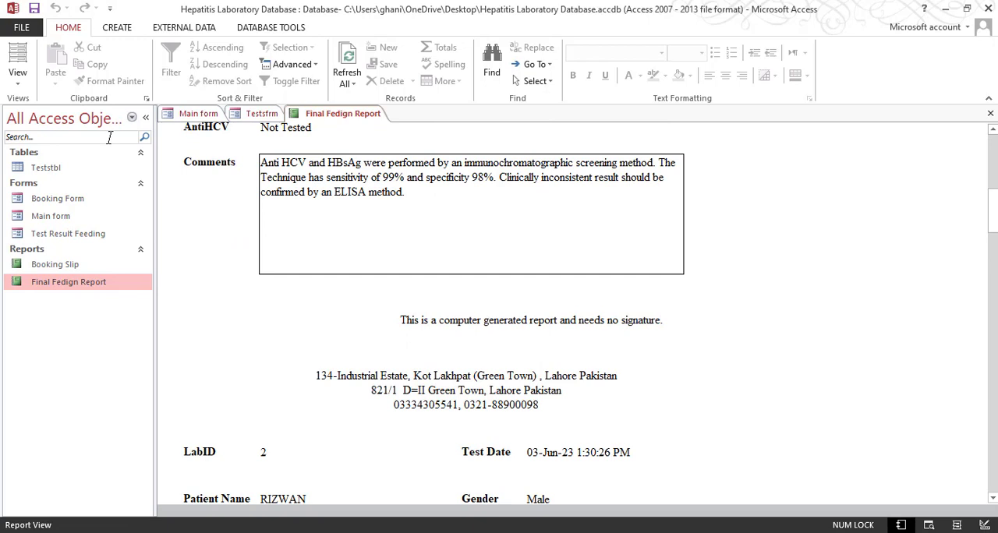
{"action": "left_click", "coordinate": [17, 74]}
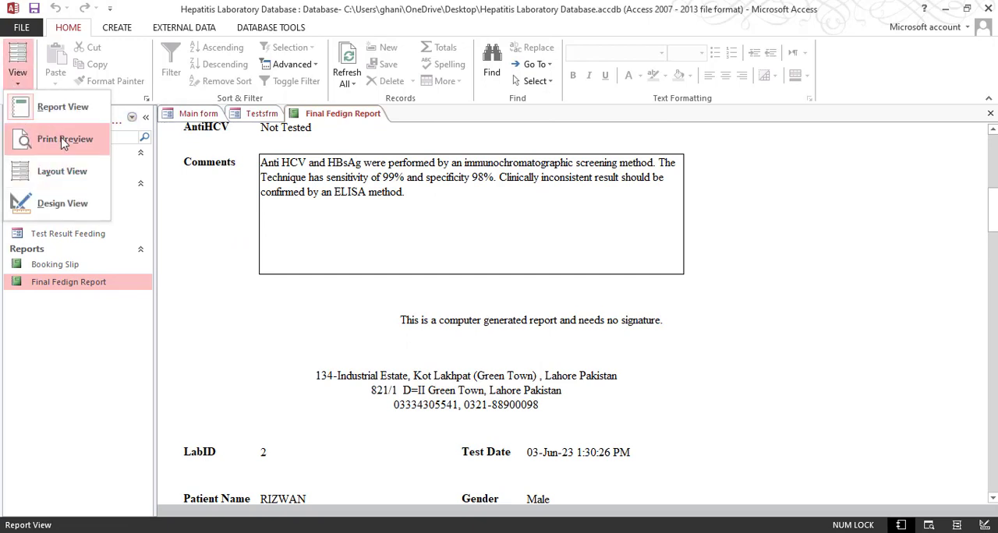
Return to the booking form and close it with its own exit button
{"action": "left_click", "coordinate": [279, 115]}
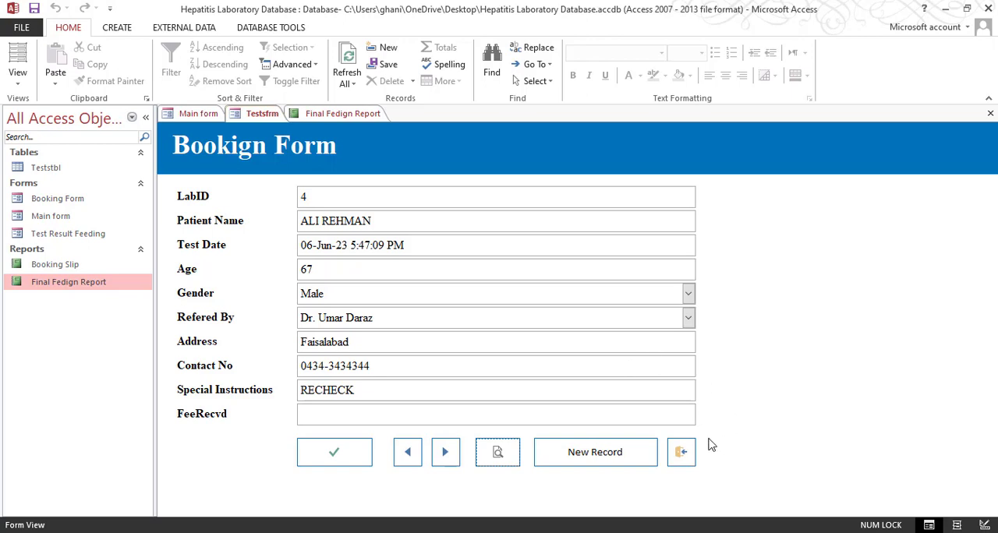
{"action": "left_click", "coordinate": [685, 458]}
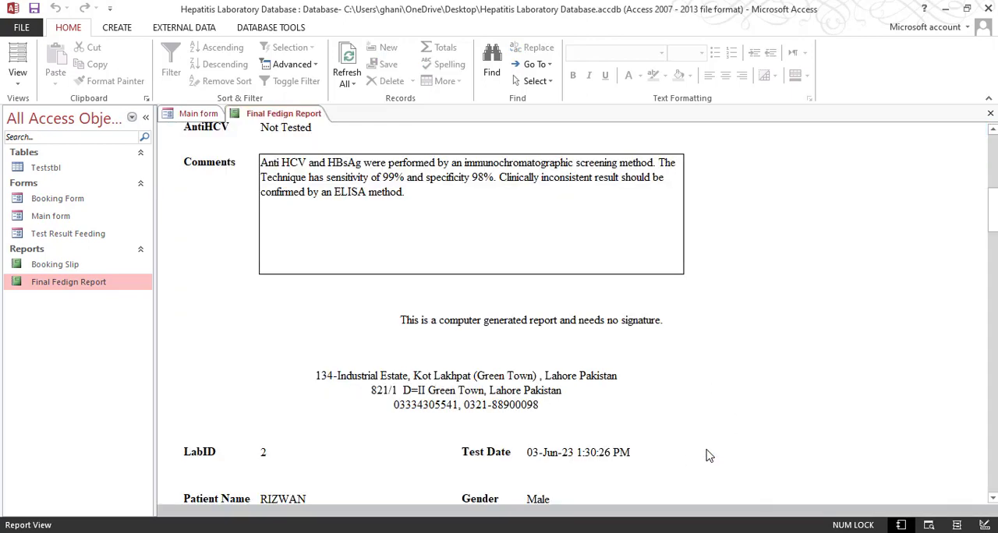